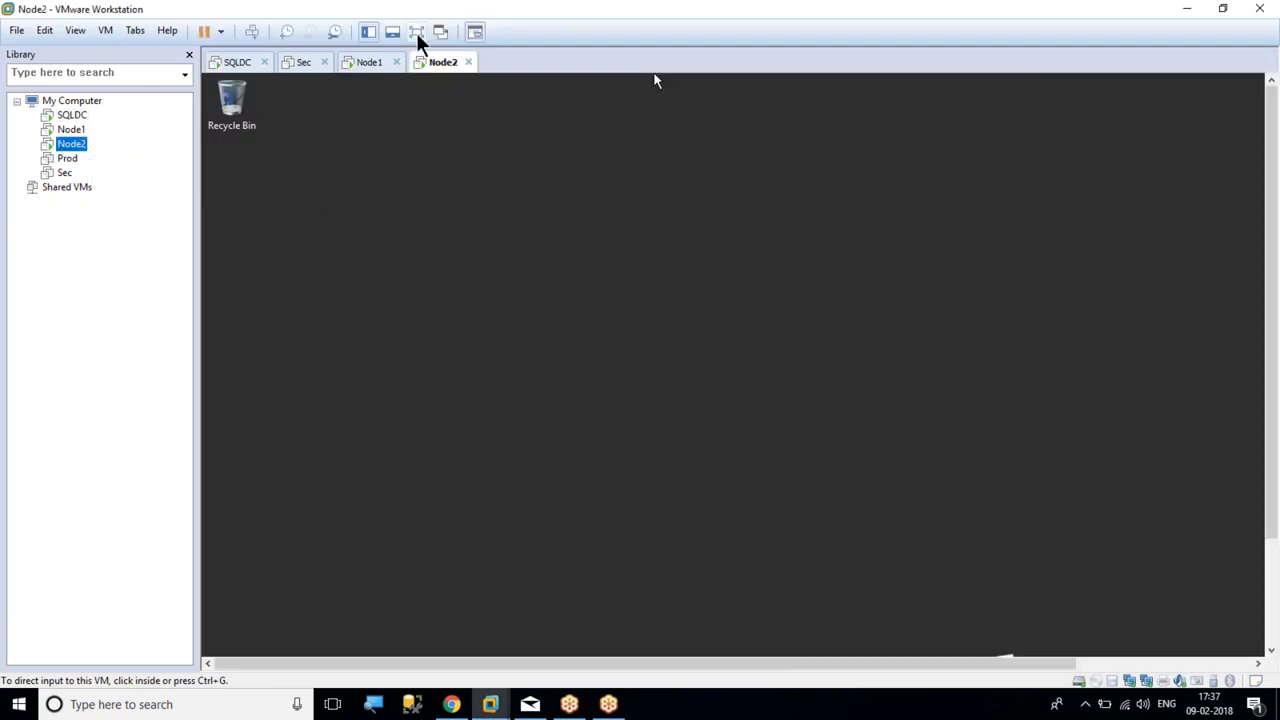
Show the Node2 VM full screen and confirm in System properties that it joined optimize.com
click(418, 33)
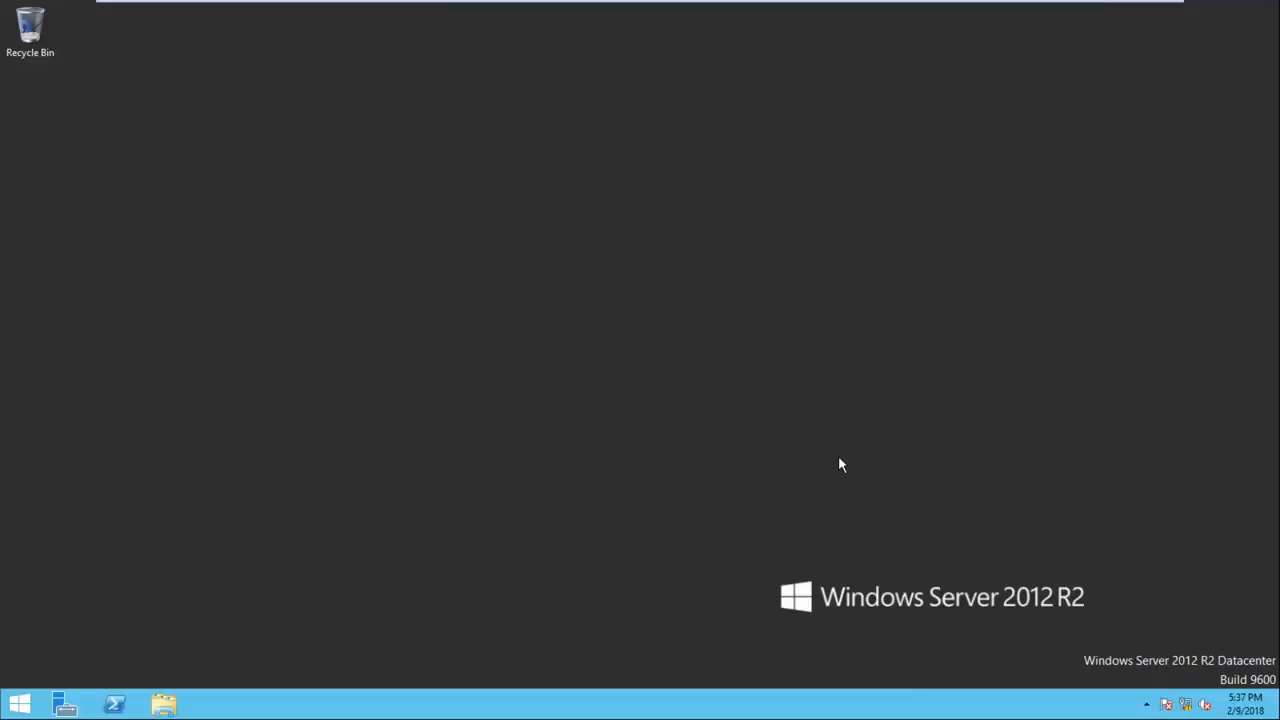
right_click(472, 442)
click(516, 487)
key(super)
right_click(124, 310)
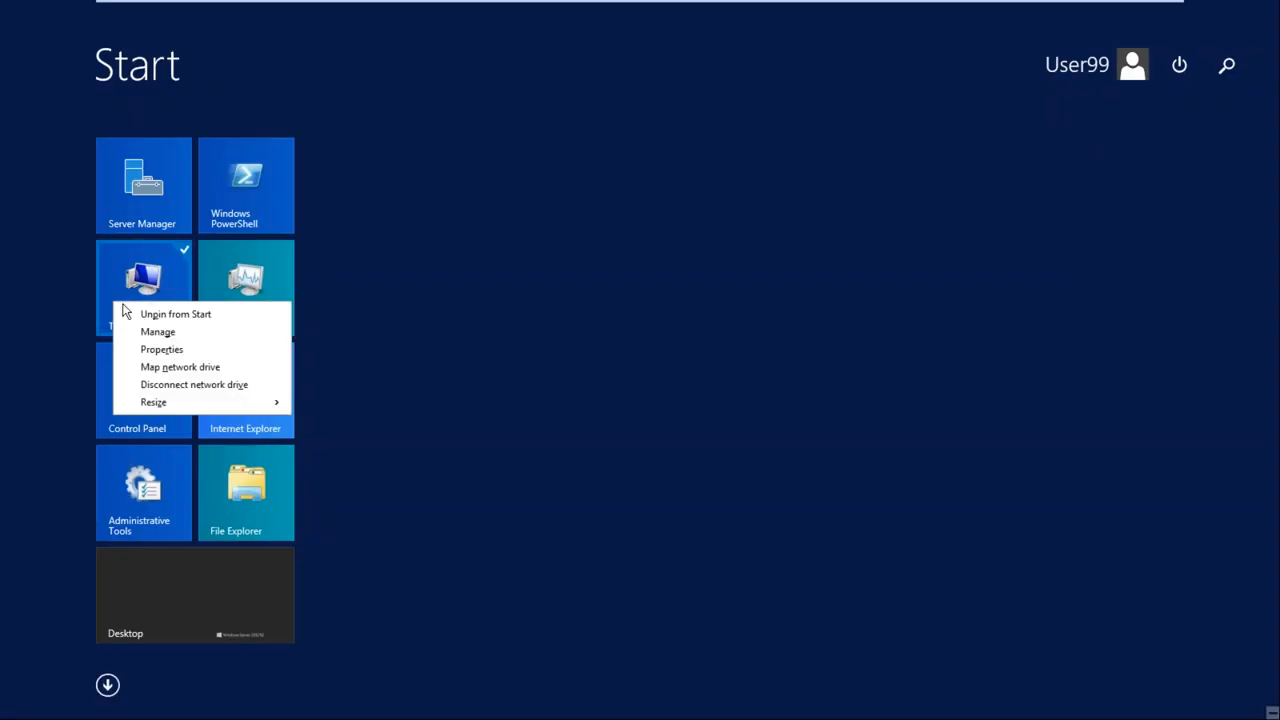
click(165, 350)
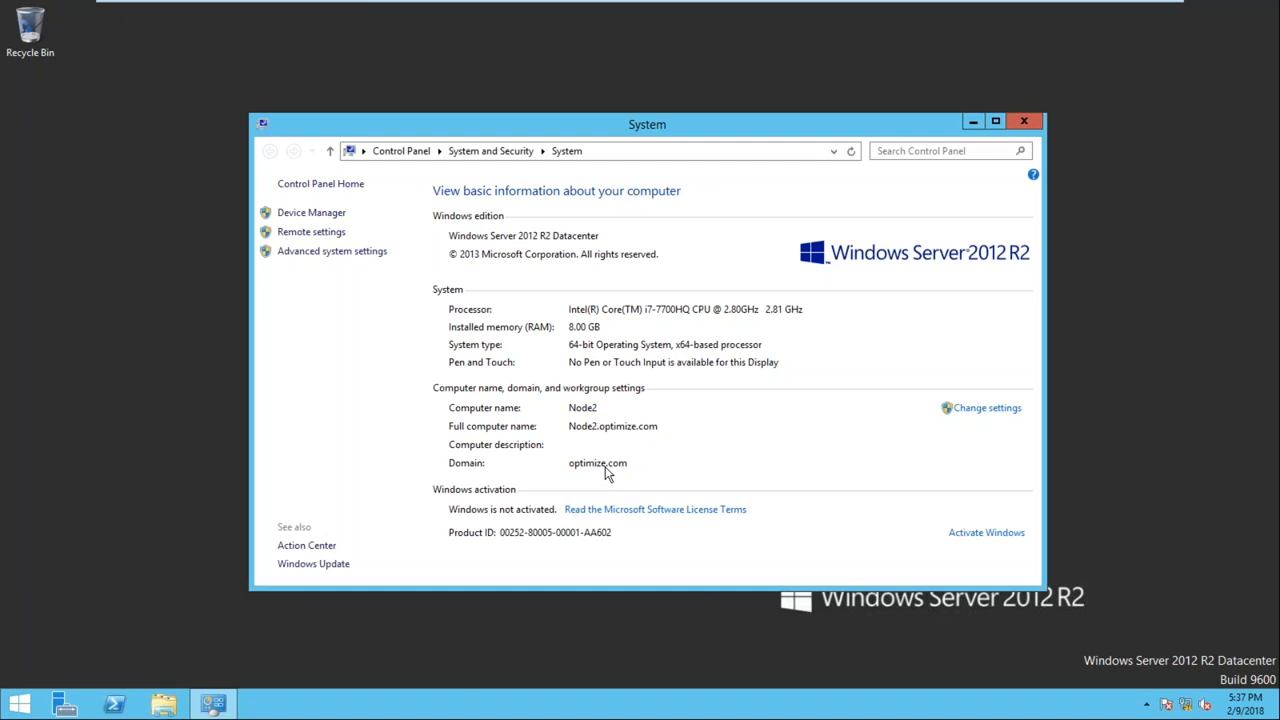
click(1025, 121)
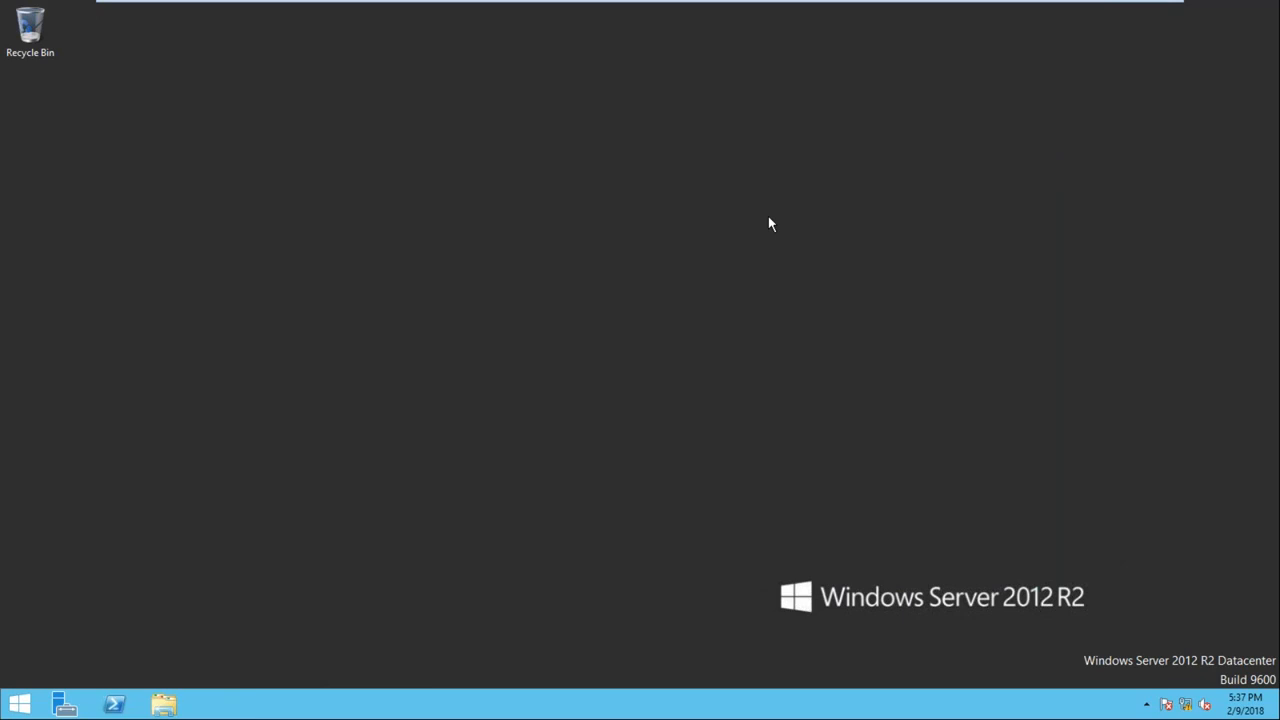
Switch to the Node1 VM, attempt a password sign-in, and dismiss the incorrect-password error
mouse_move(743, 10)
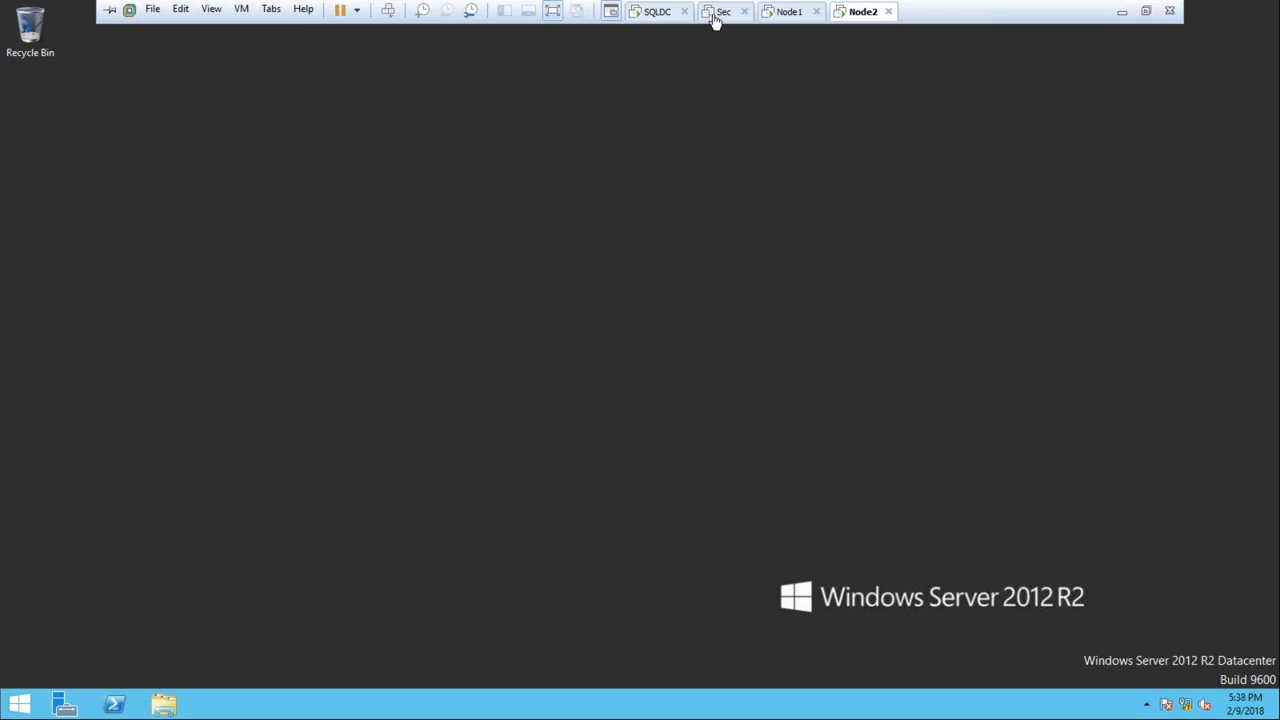
click(789, 12)
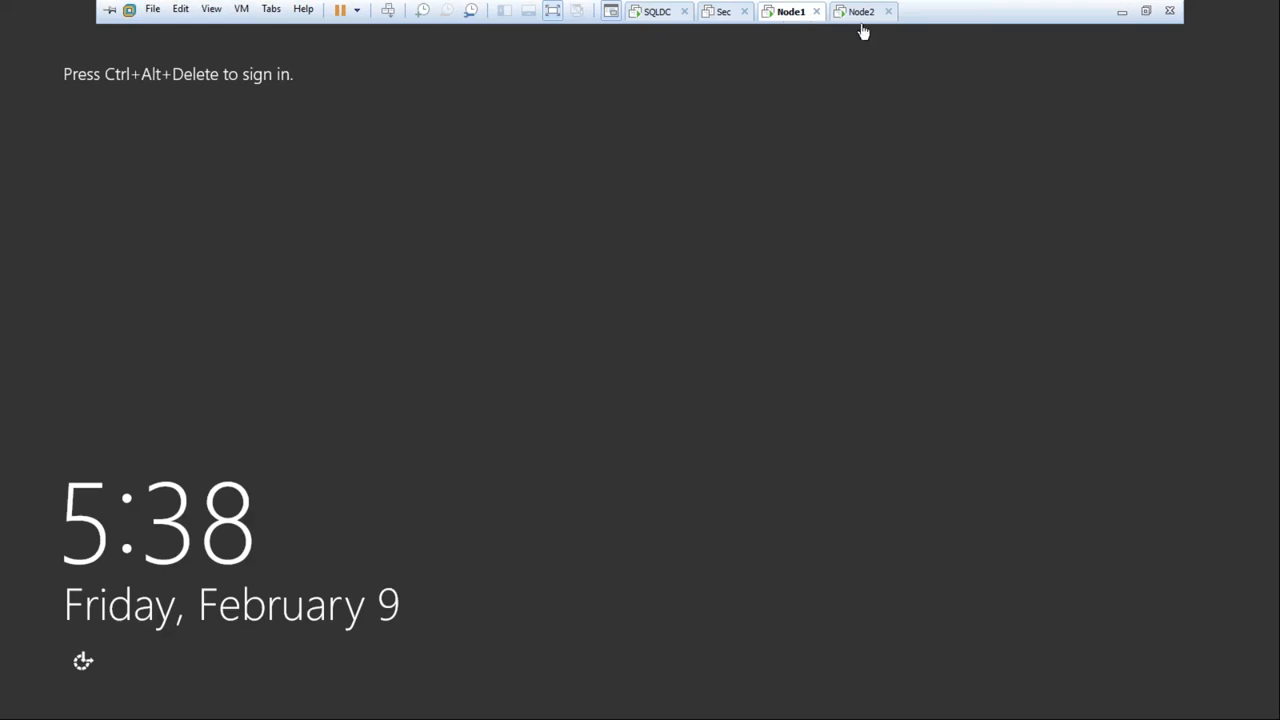
click(387, 11)
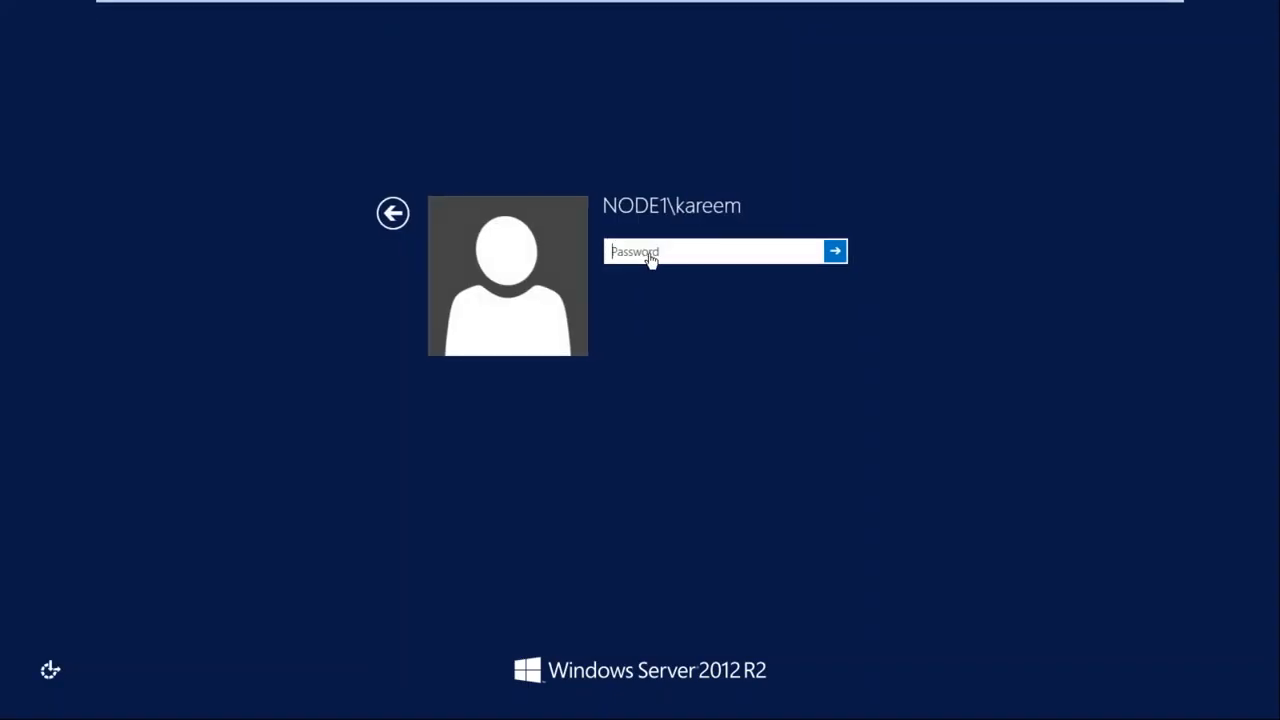
text(********)
key(Return)
key(Return)
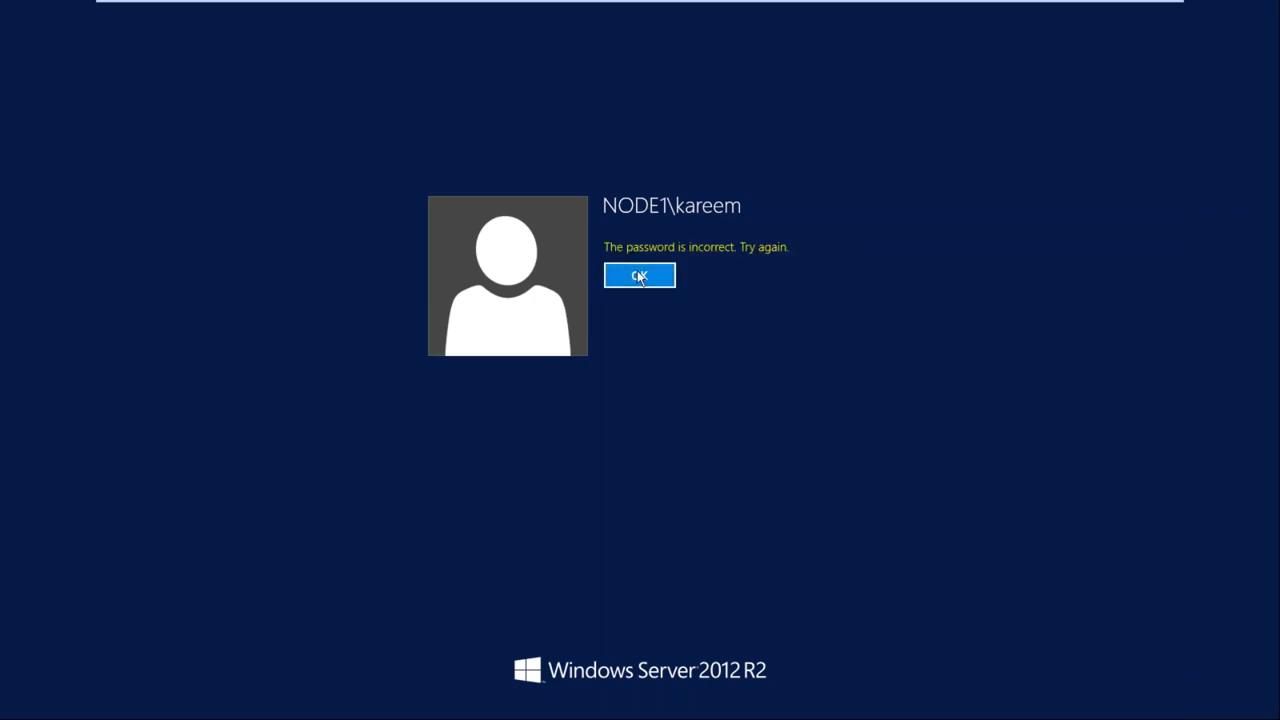
click(404, 215)
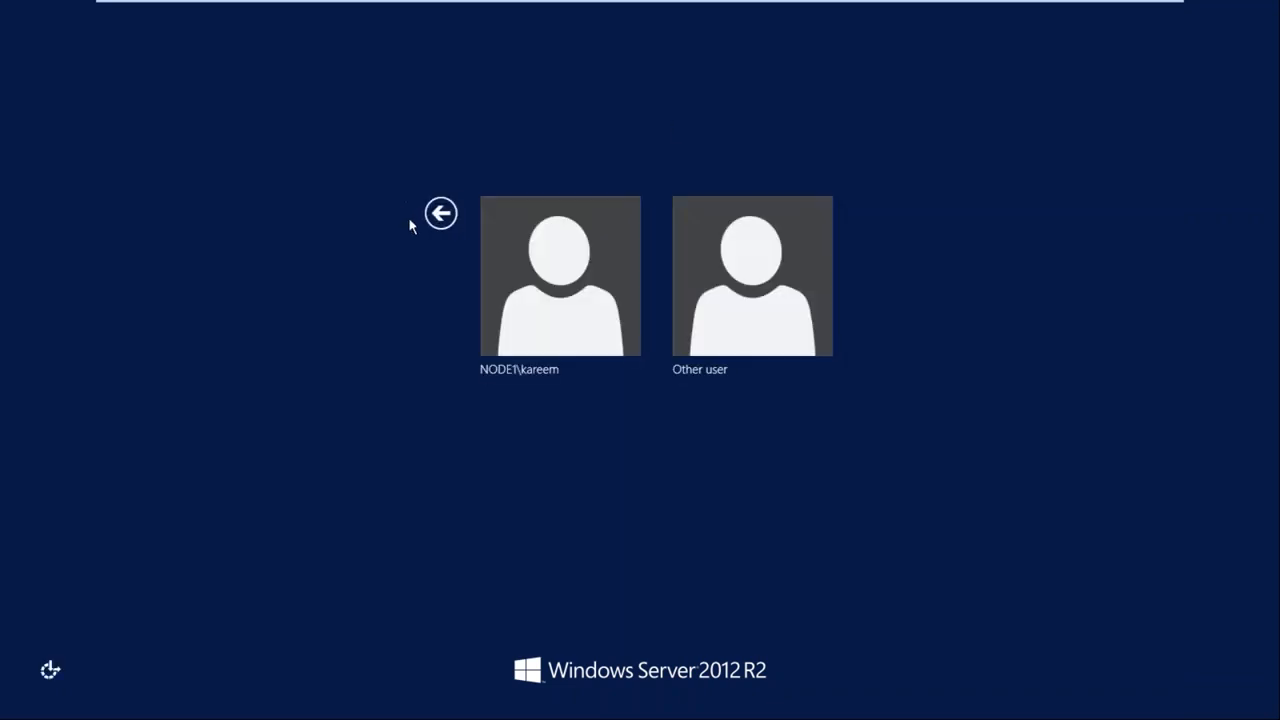
Sign in to OPTIMIZE as a different user with the domain account name and password
click(737, 294)
text(User99)
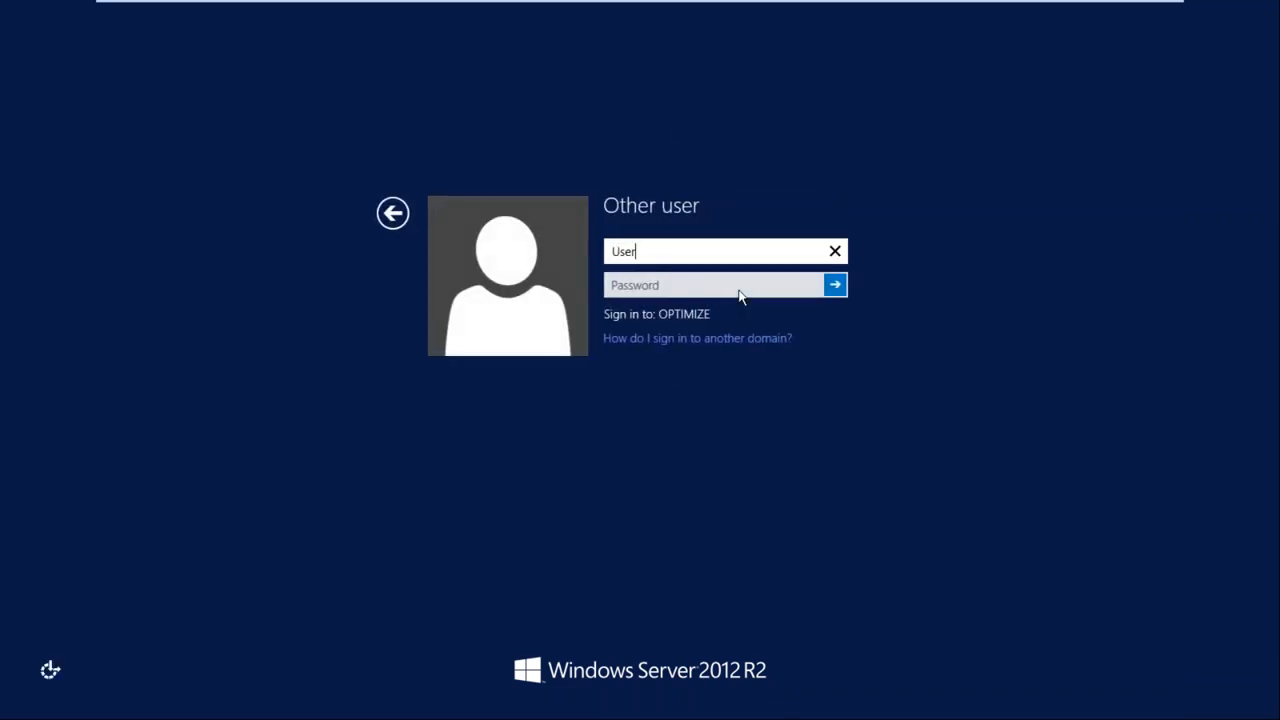
key(Tab)
text(*********)
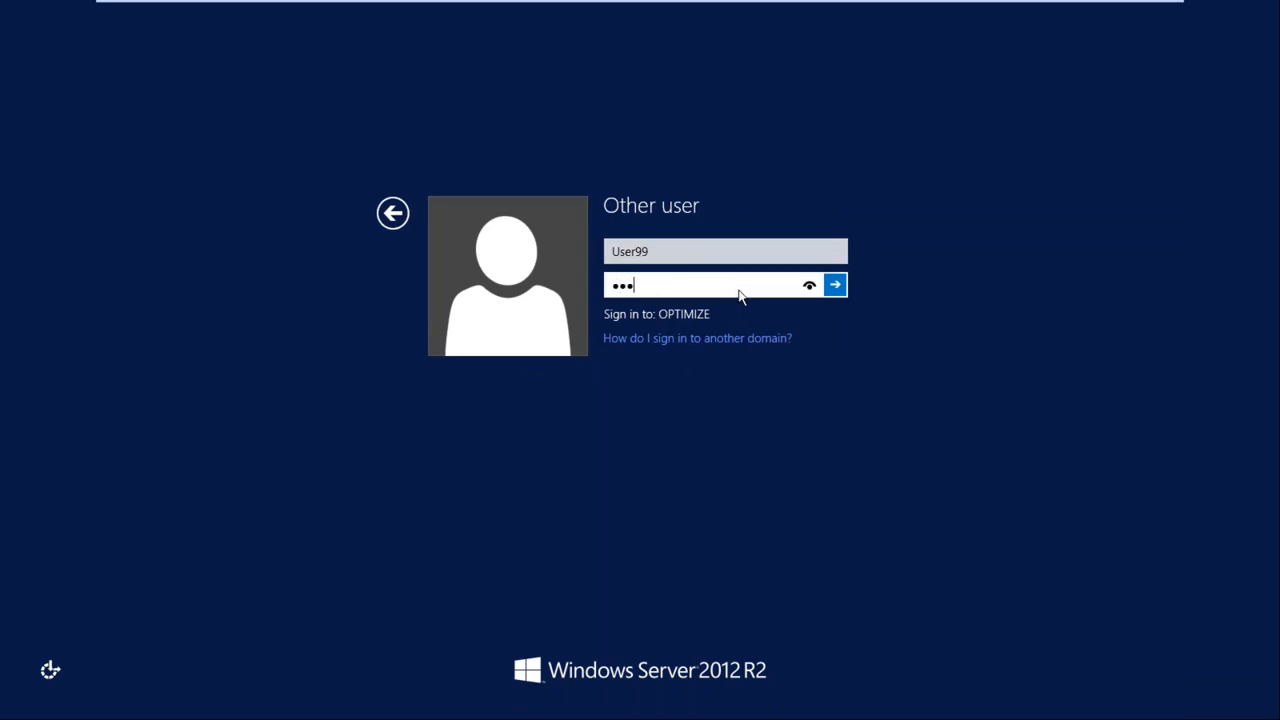
key(Return)
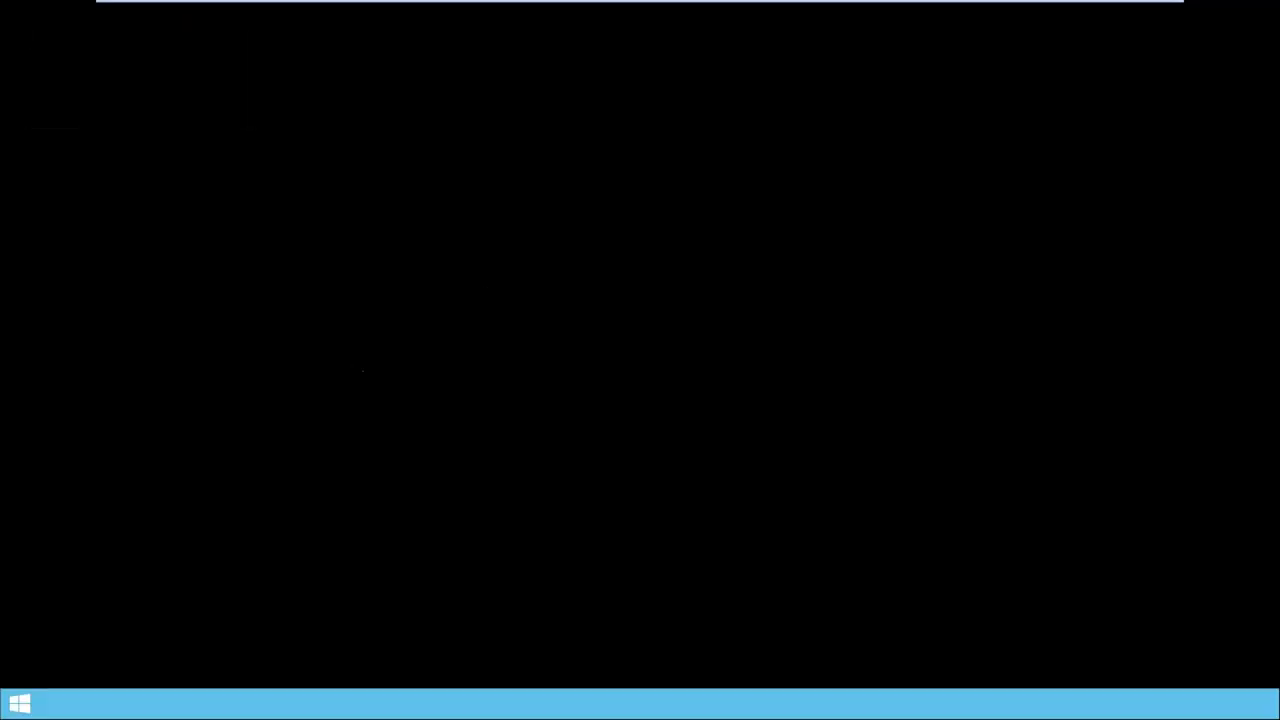
Search 'isc' everywhere and pin iSCSI Initiator to the taskbar
key(super+f)
text(isc)
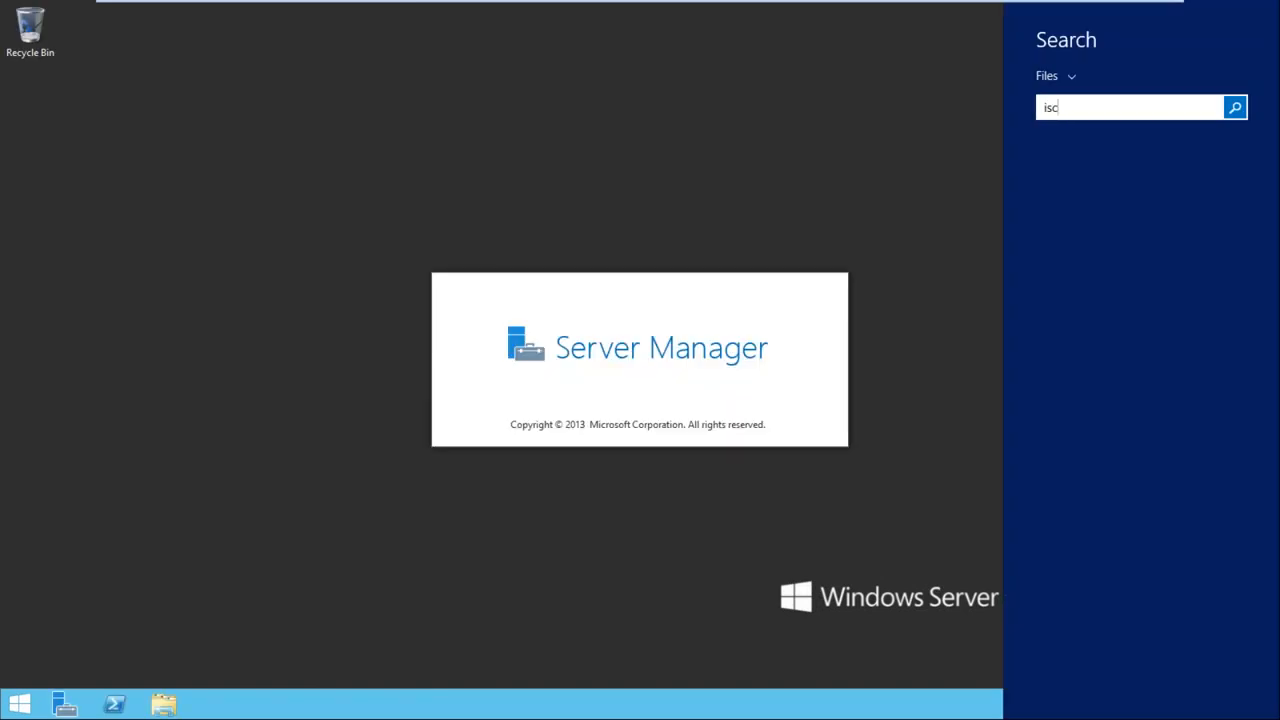
click(1060, 77)
click(1077, 116)
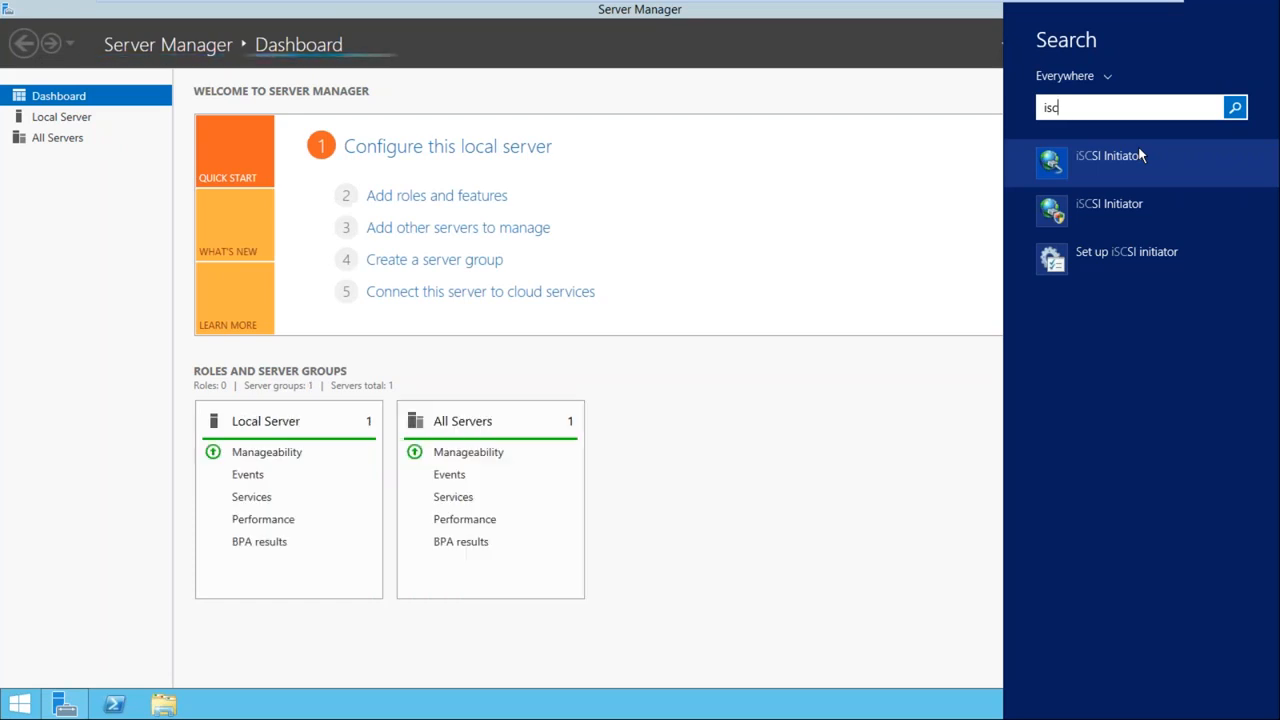
right_click(1088, 166)
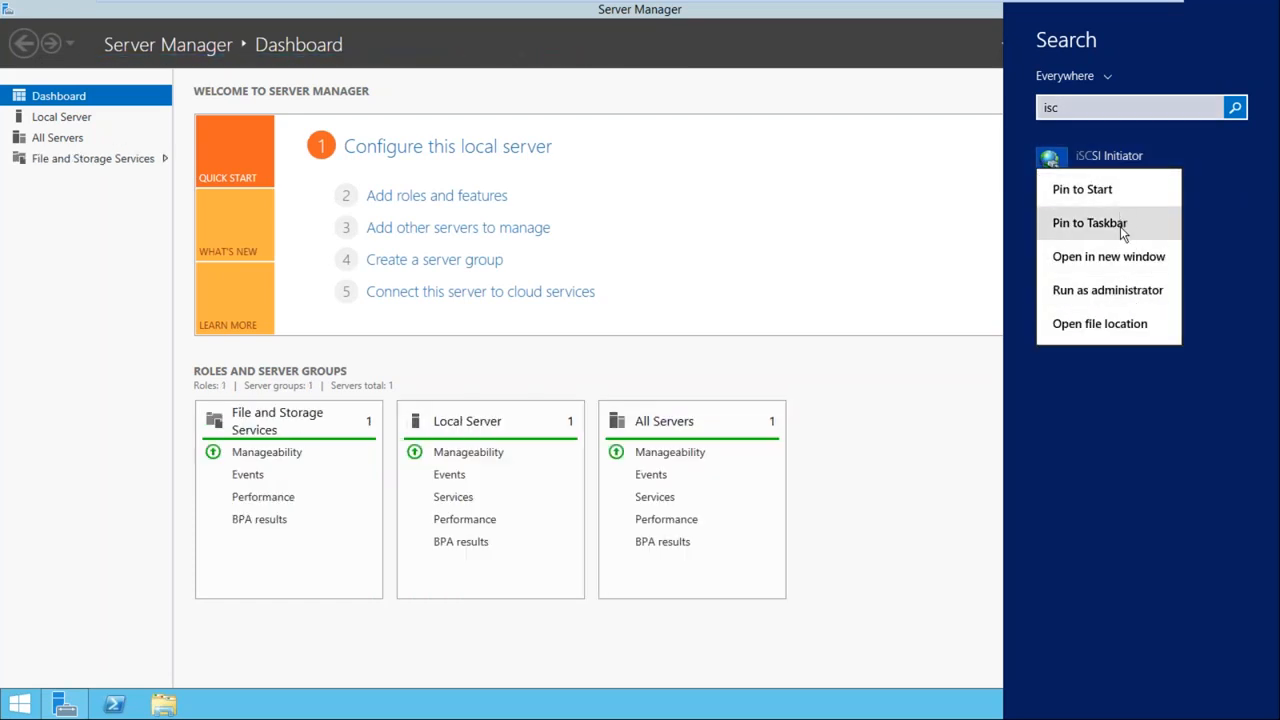
click(1088, 223)
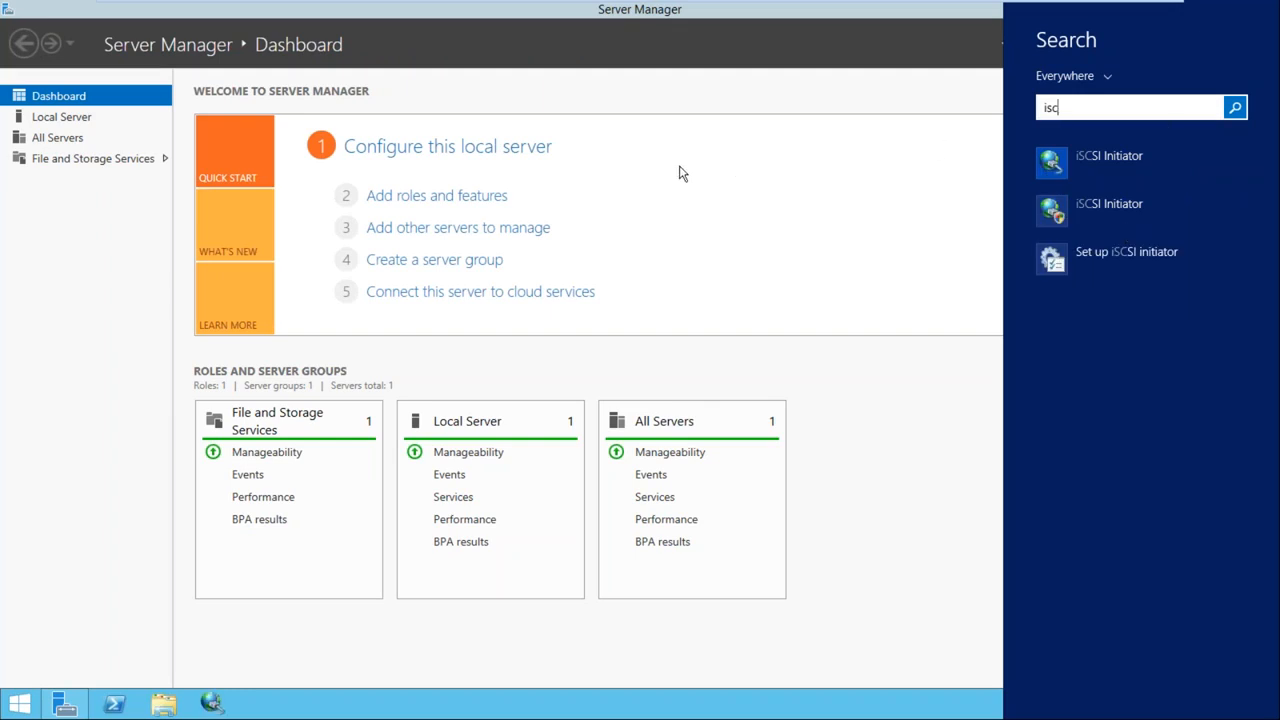
Close Server Manager and launch iSCSI Initiator, allowing the iSCSI service to start
click(679, 174)
click(1160, 45)
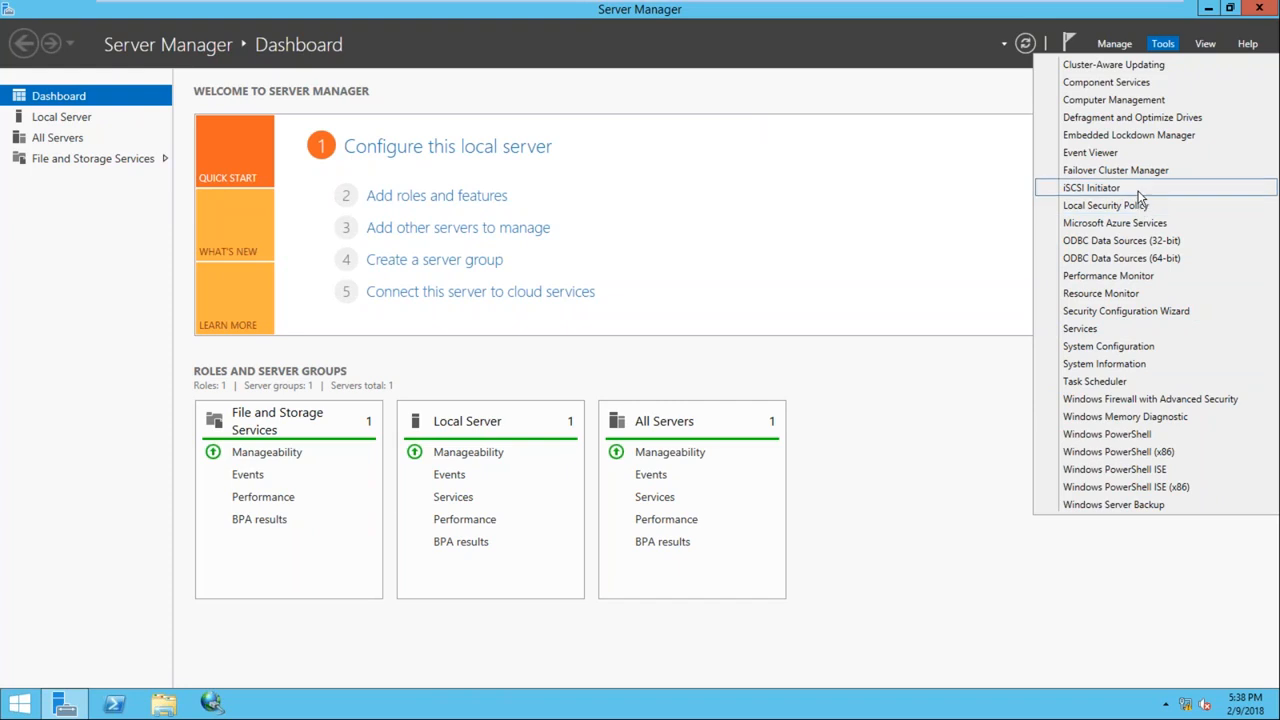
click(1270, 10)
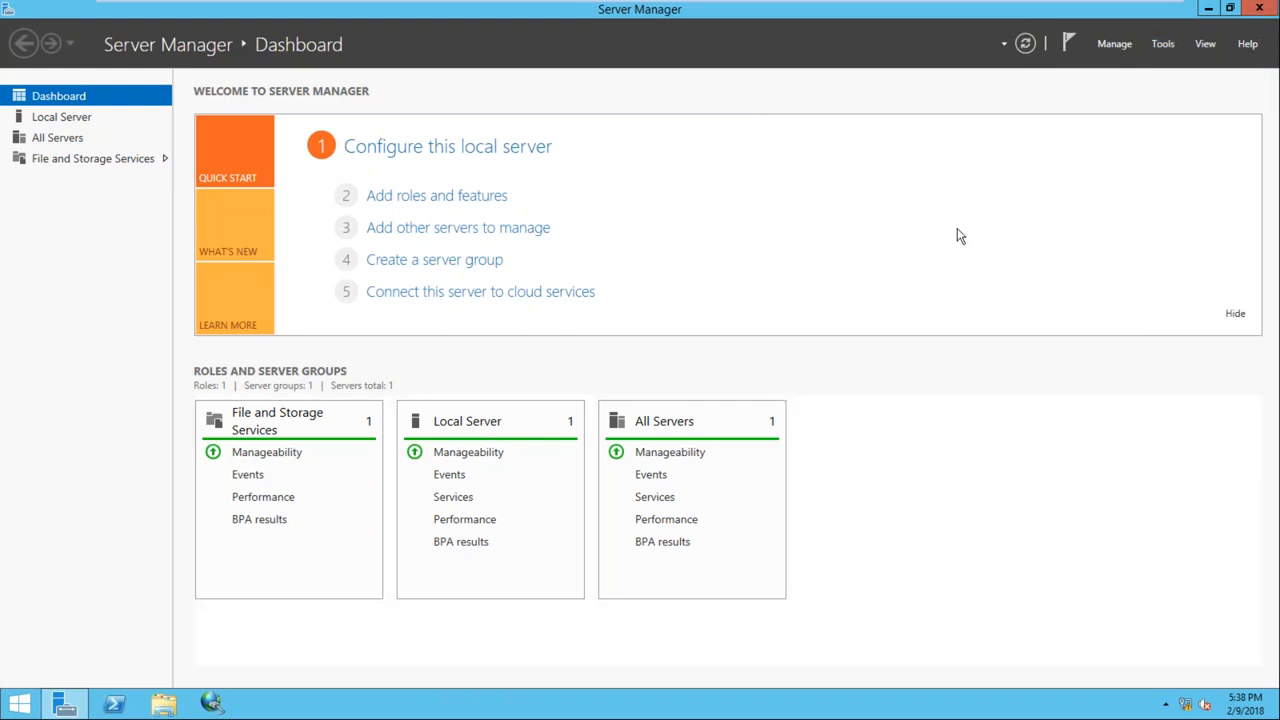
click(1259, 9)
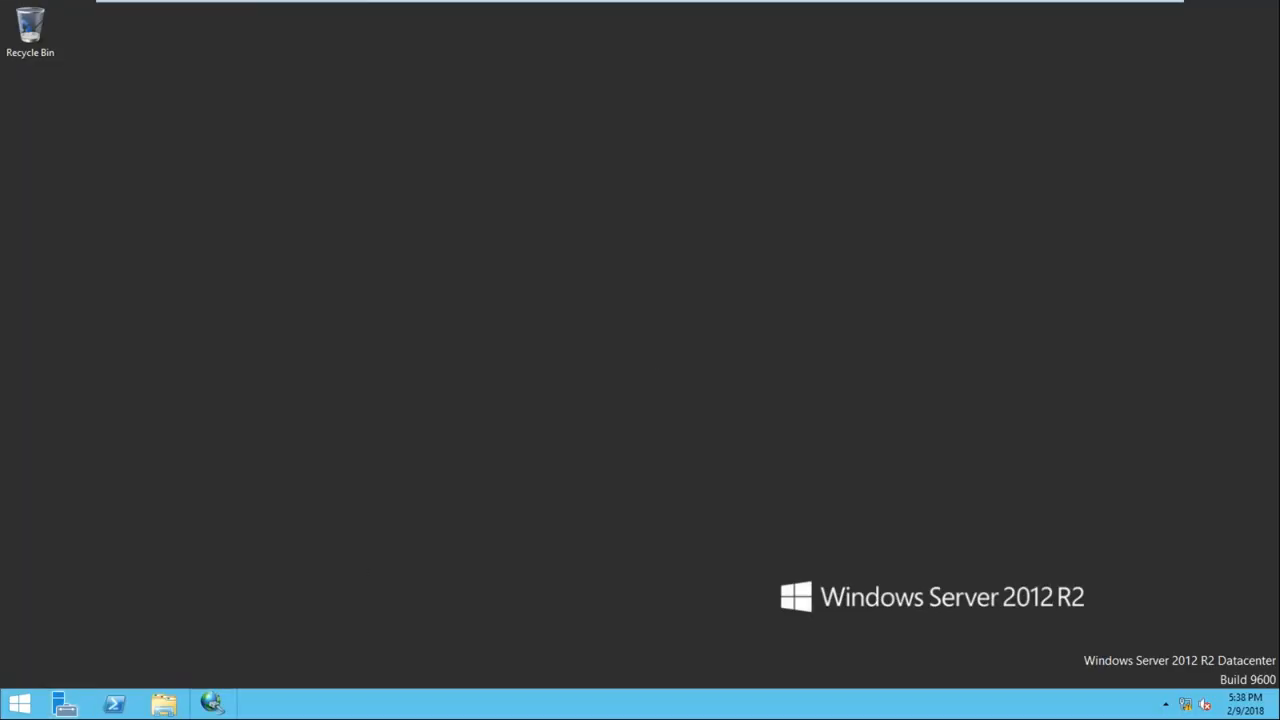
click(720, 417)
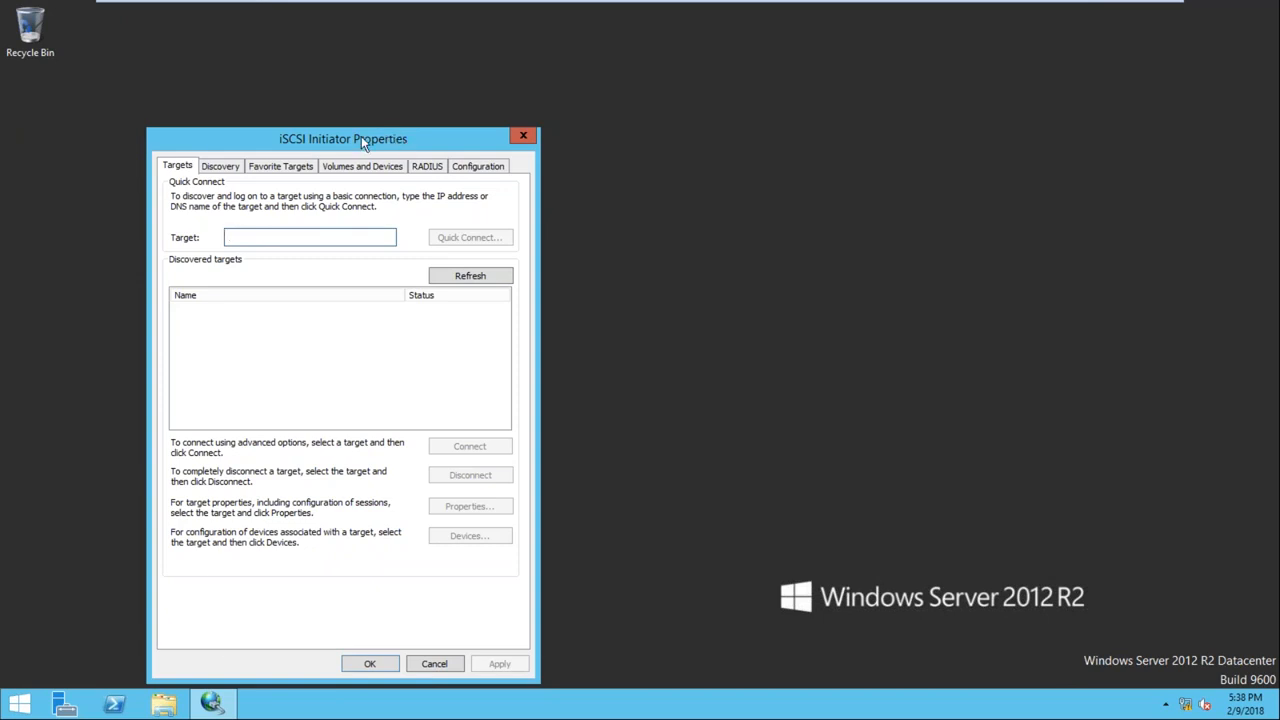
Quick-connect to target 192.168.1.100, then Auto Configure its disks under Volumes and Devices
drag(361, 136, 465, 88)
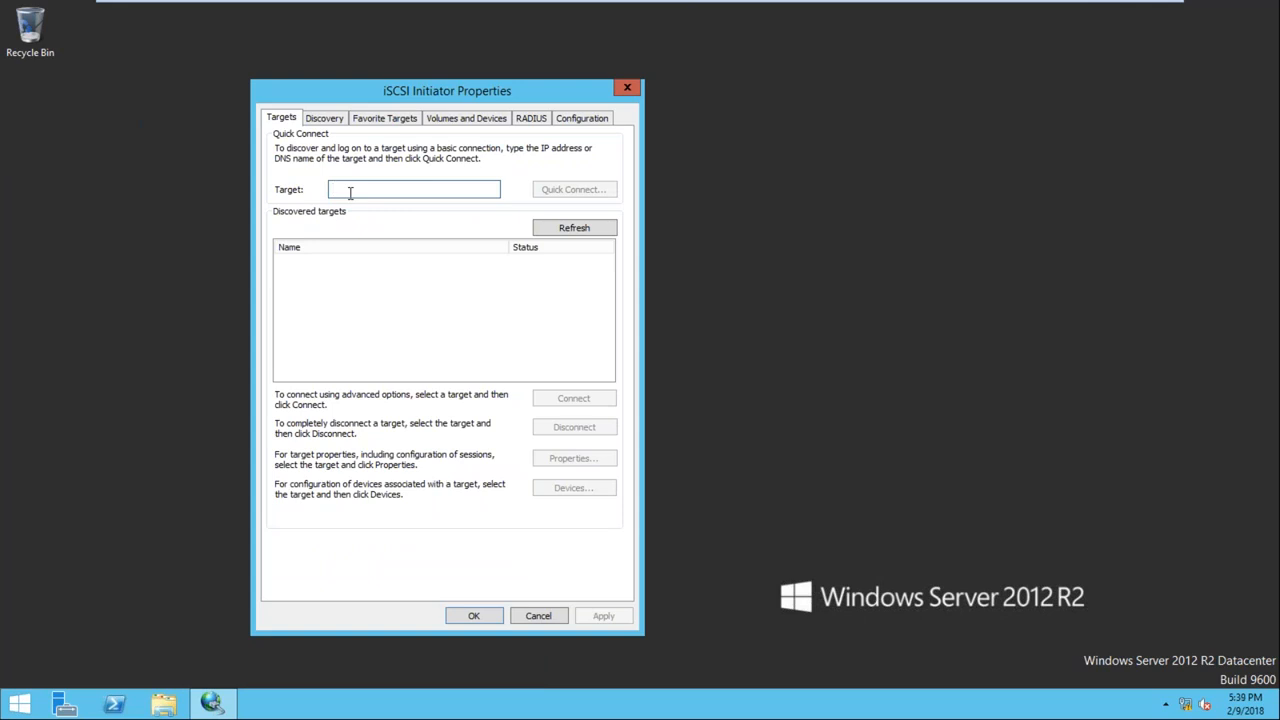
text(192.)
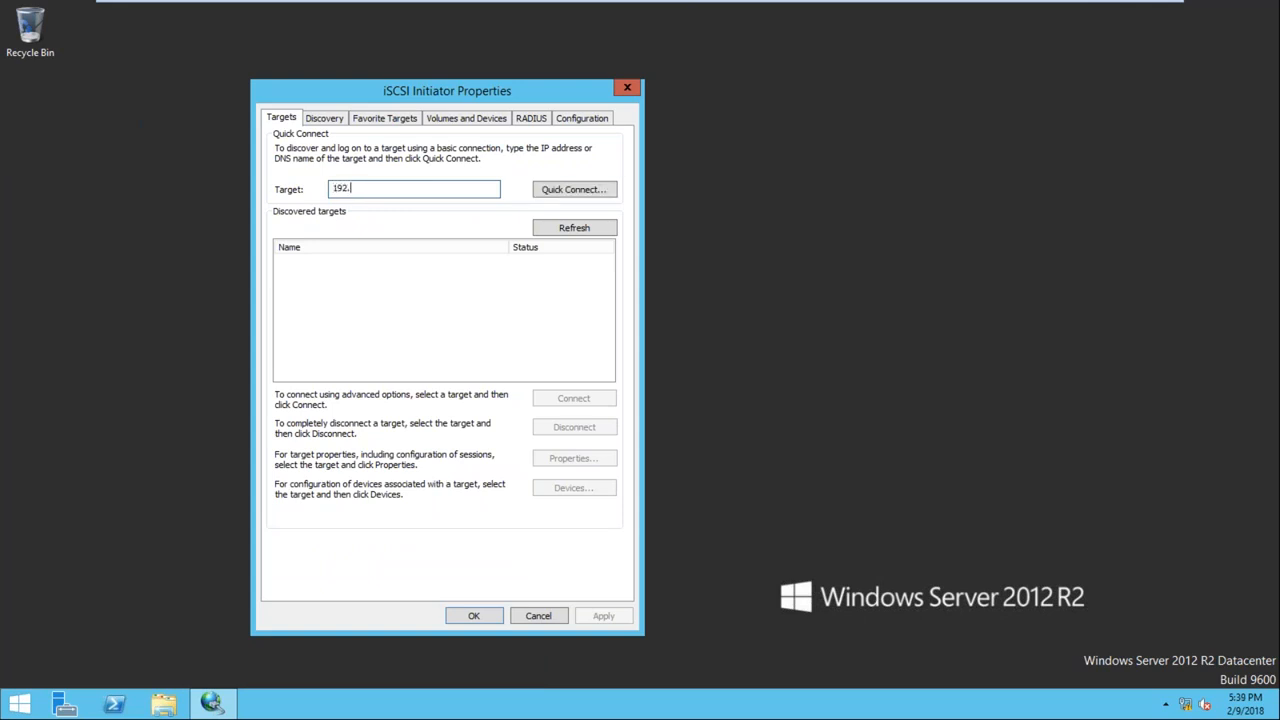
text(168.1.100)
click(562, 192)
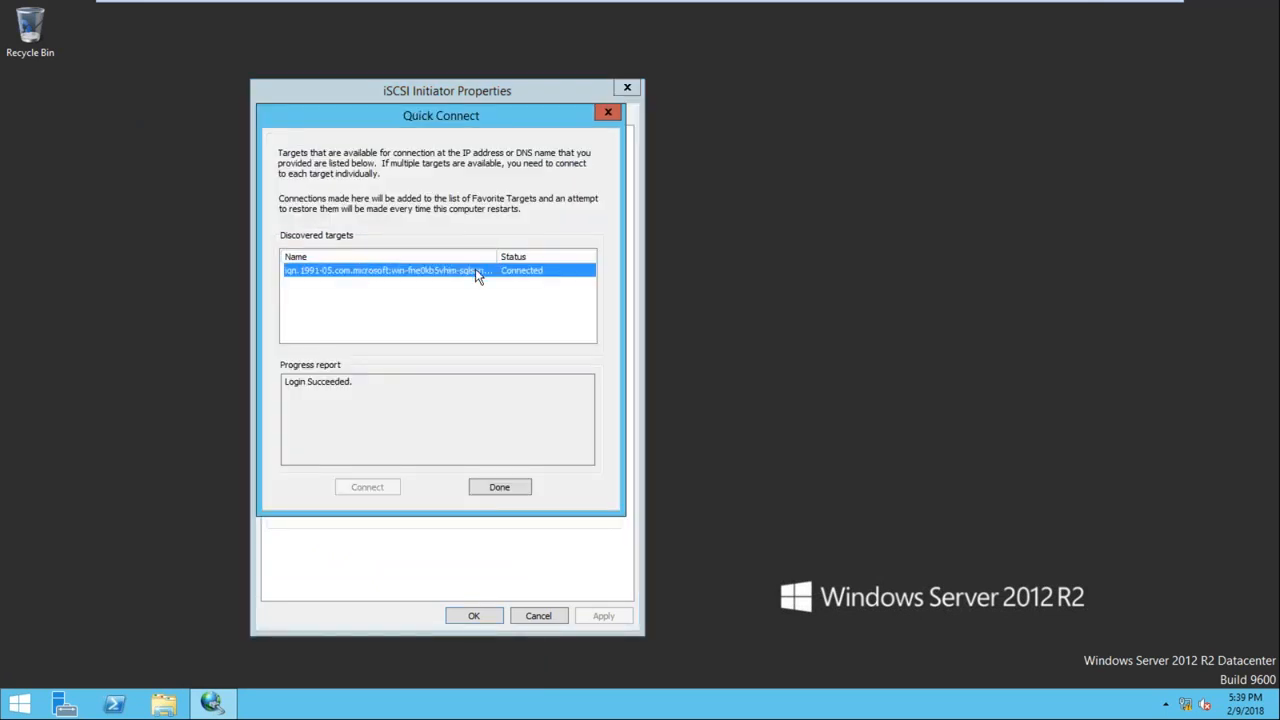
click(498, 488)
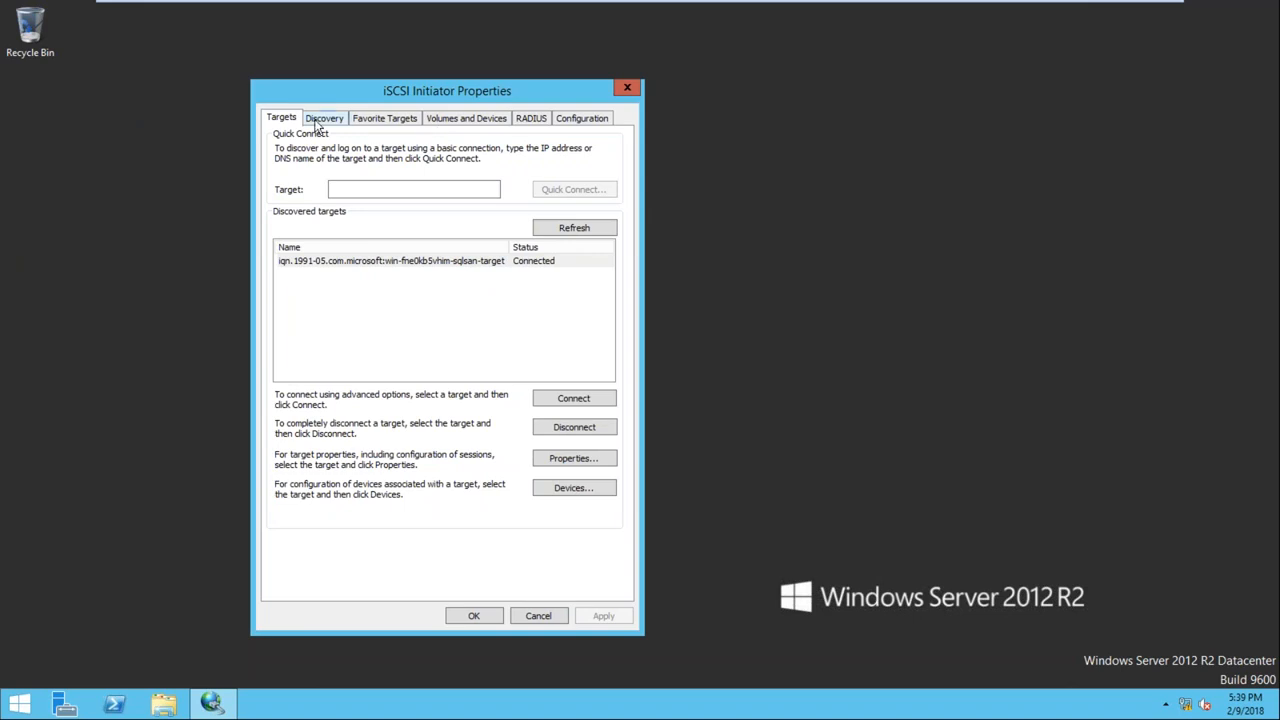
click(466, 120)
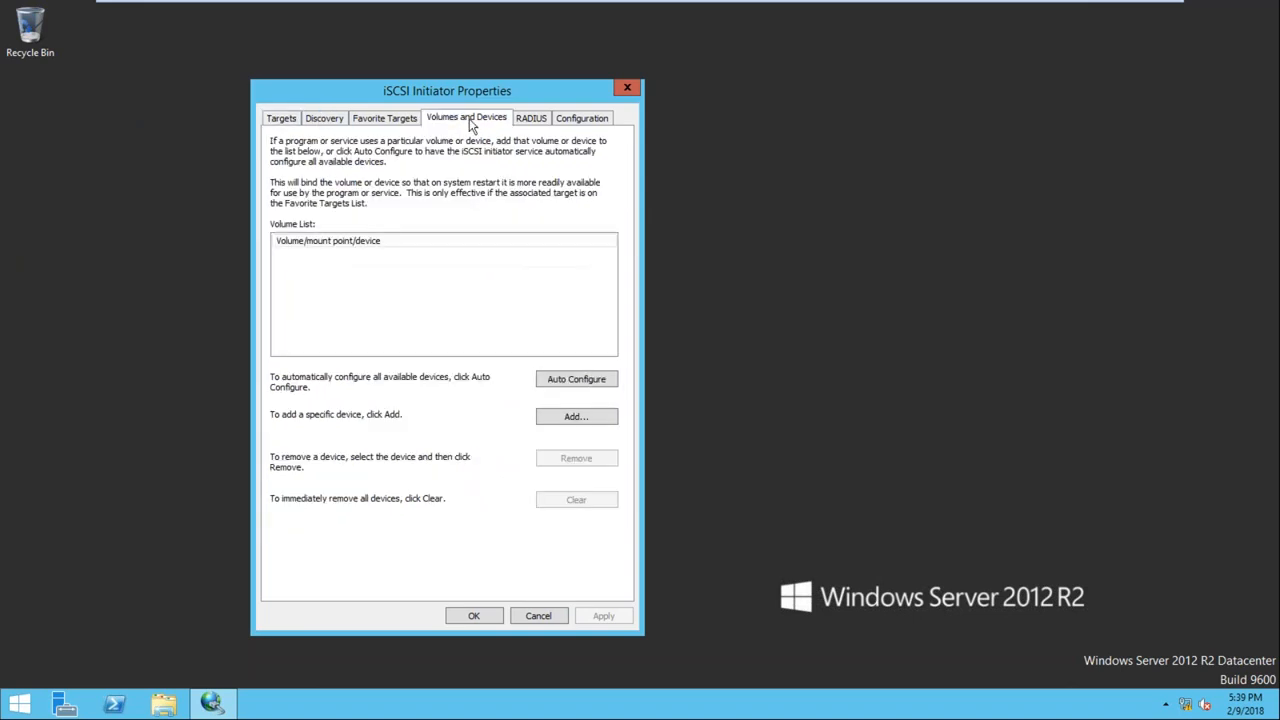
click(567, 382)
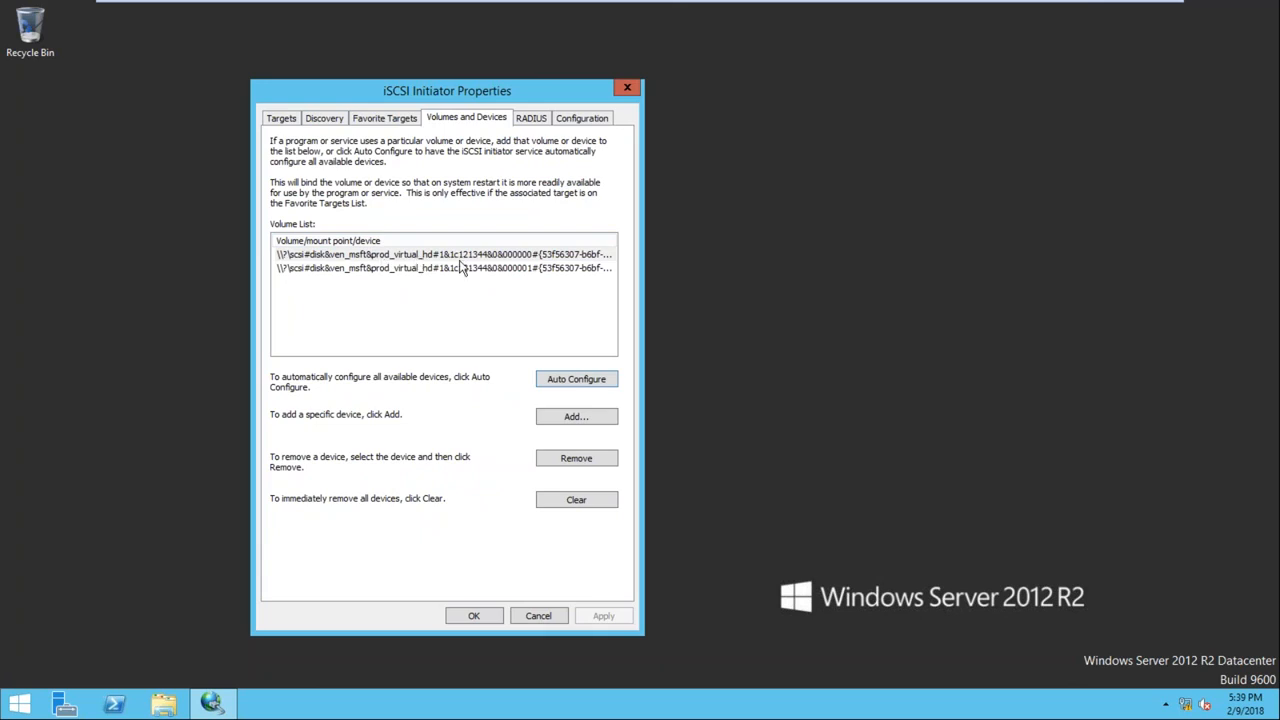
Save the iSCSI settings, refresh the desktop, and reopen the pinned iSCSI Initiator
click(476, 617)
right_click(407, 300)
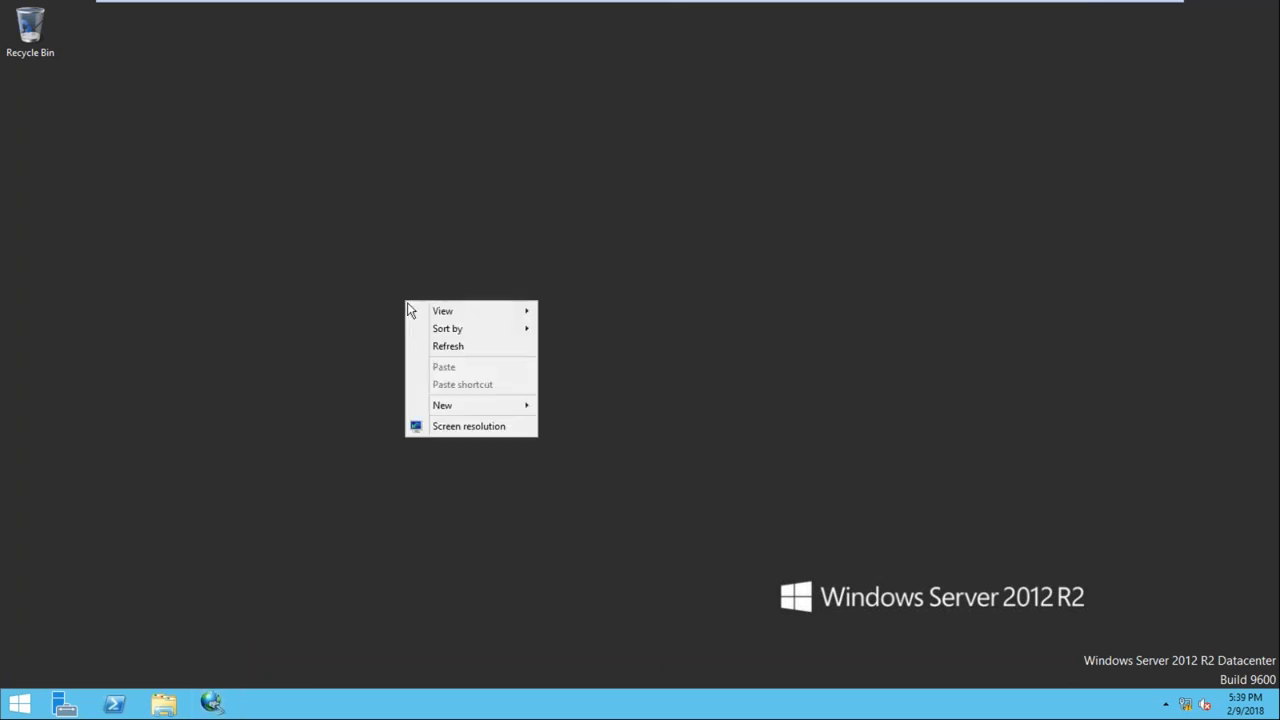
click(448, 347)
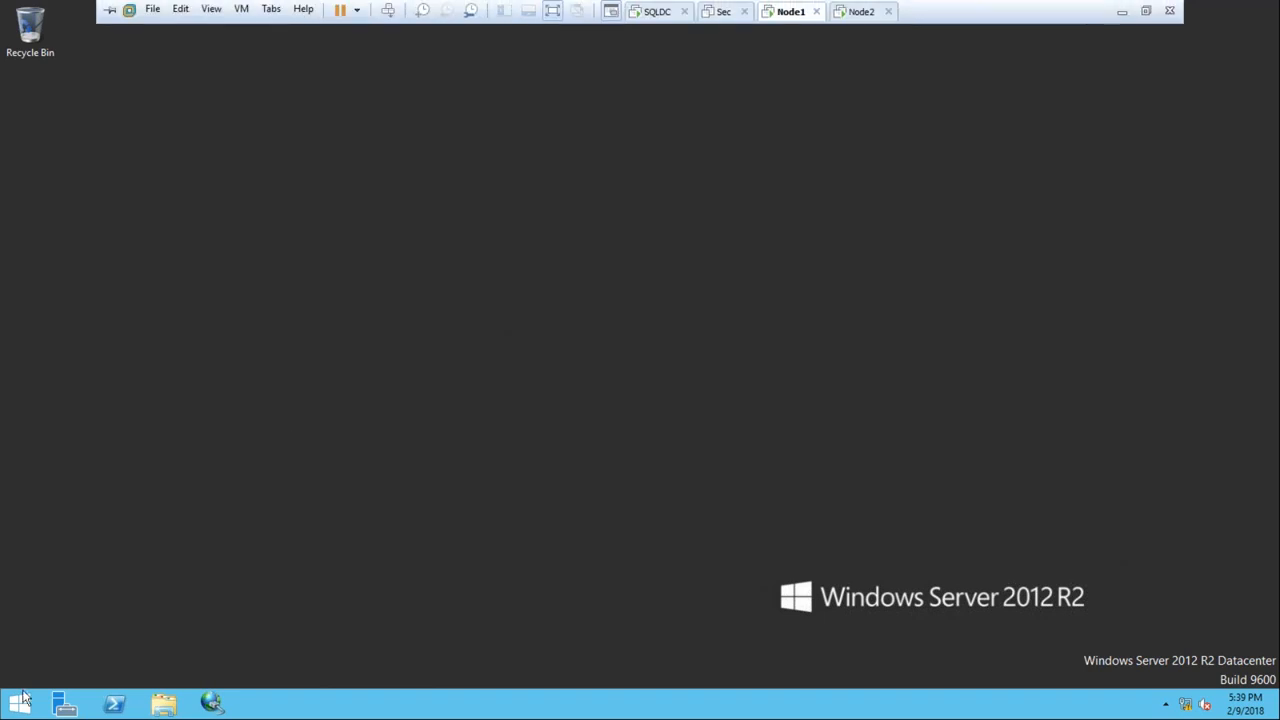
click(18, 704)
right_click(149, 302)
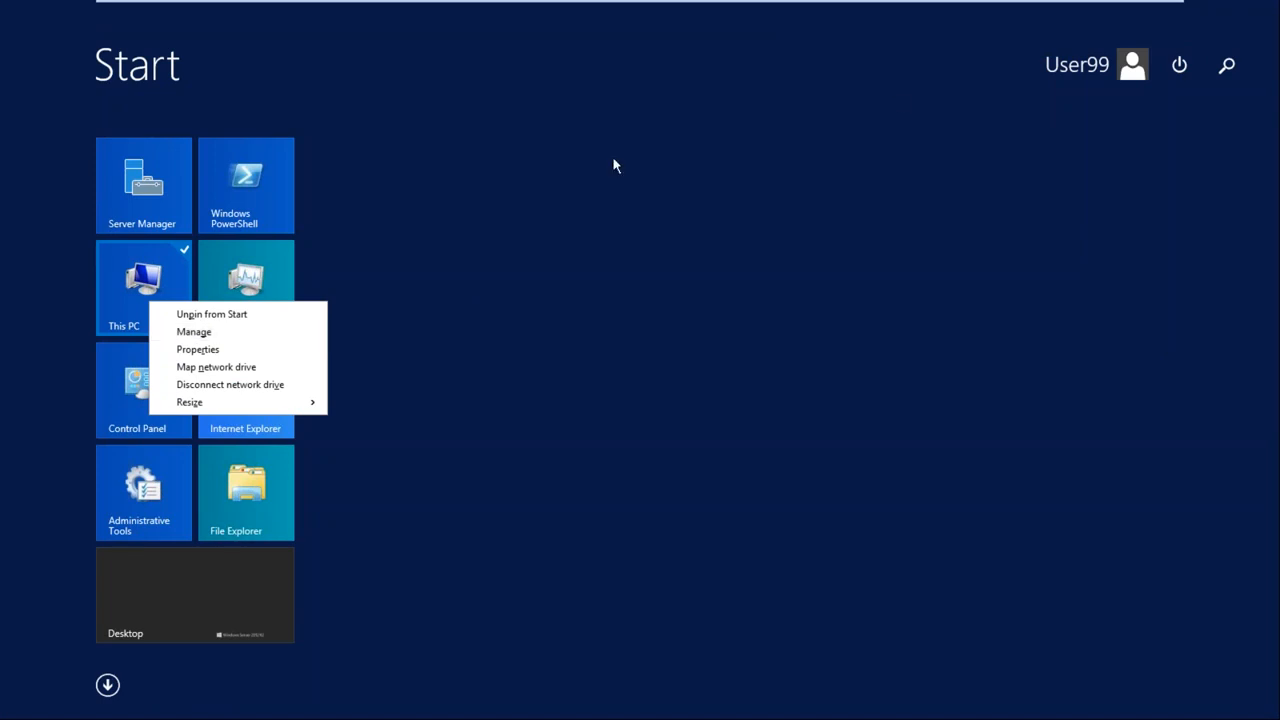
key(Escape)
key(Escape)
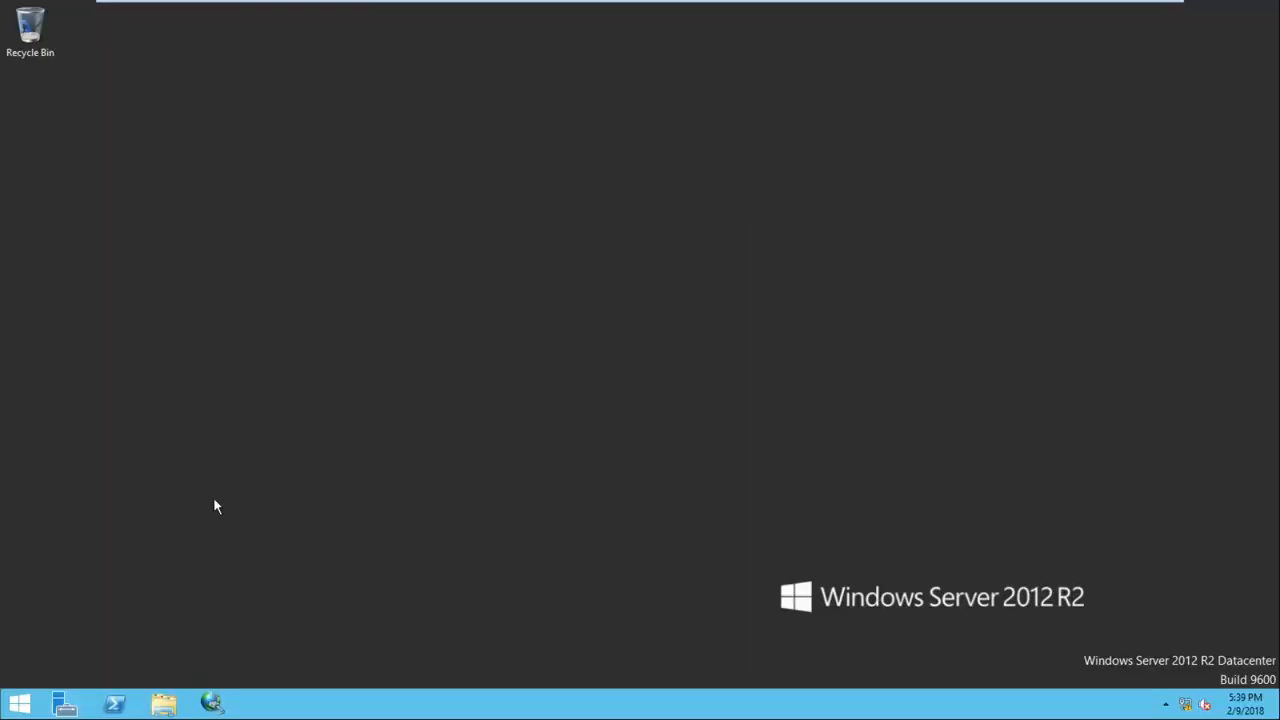
click(214, 704)
Verify the 192.168.1.100 portal on the Discovery tab and close the Sec VM tab
click(94, 63)
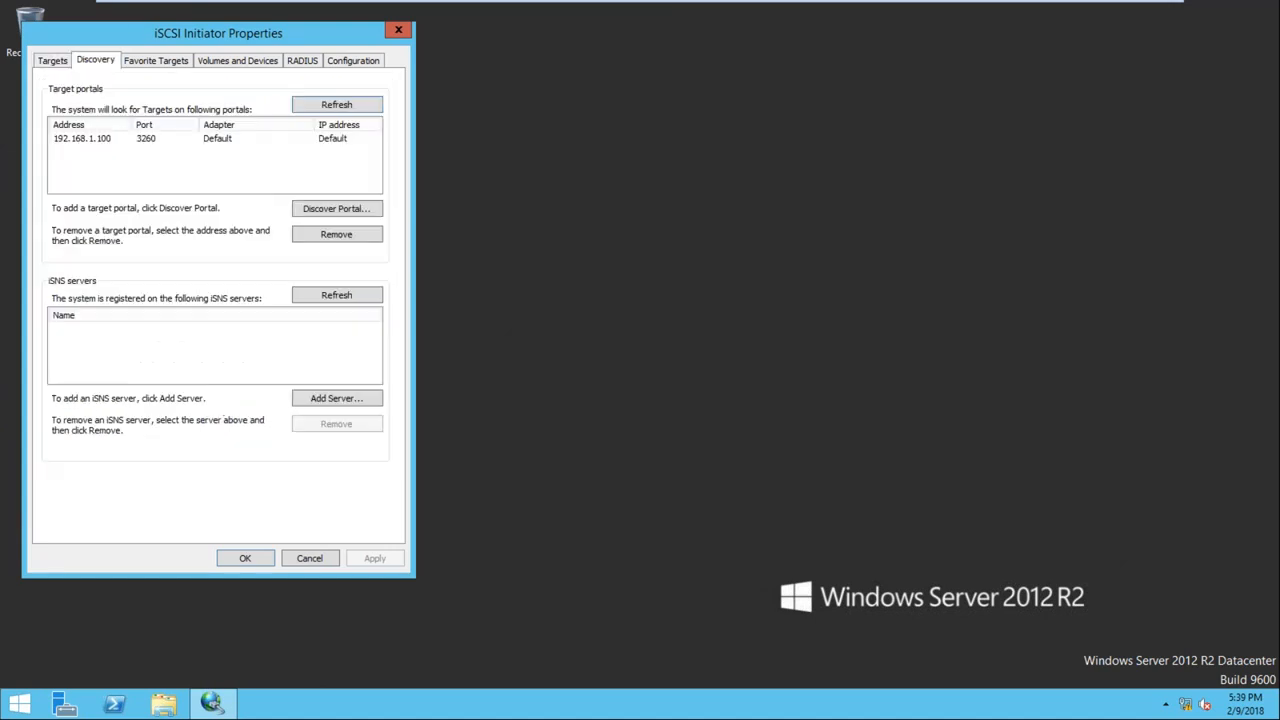
click(100, 140)
drag(211, 39, 624, 99)
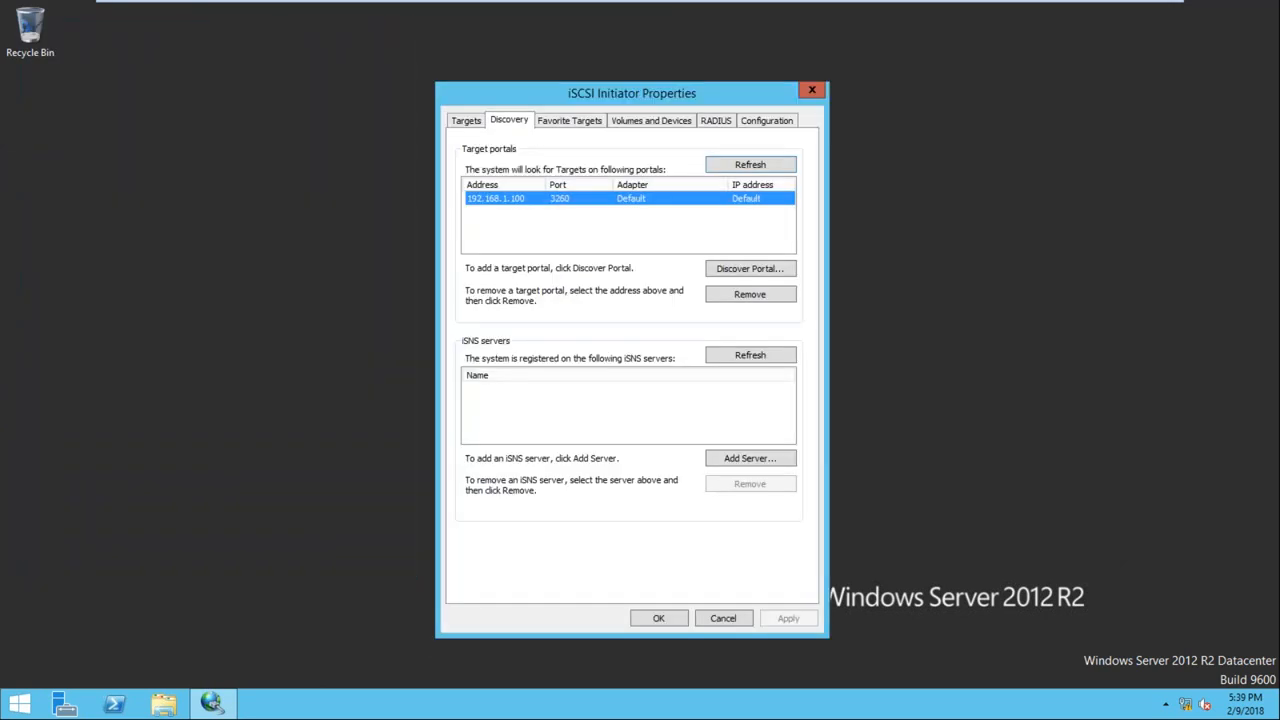
mouse_move(705, 20)
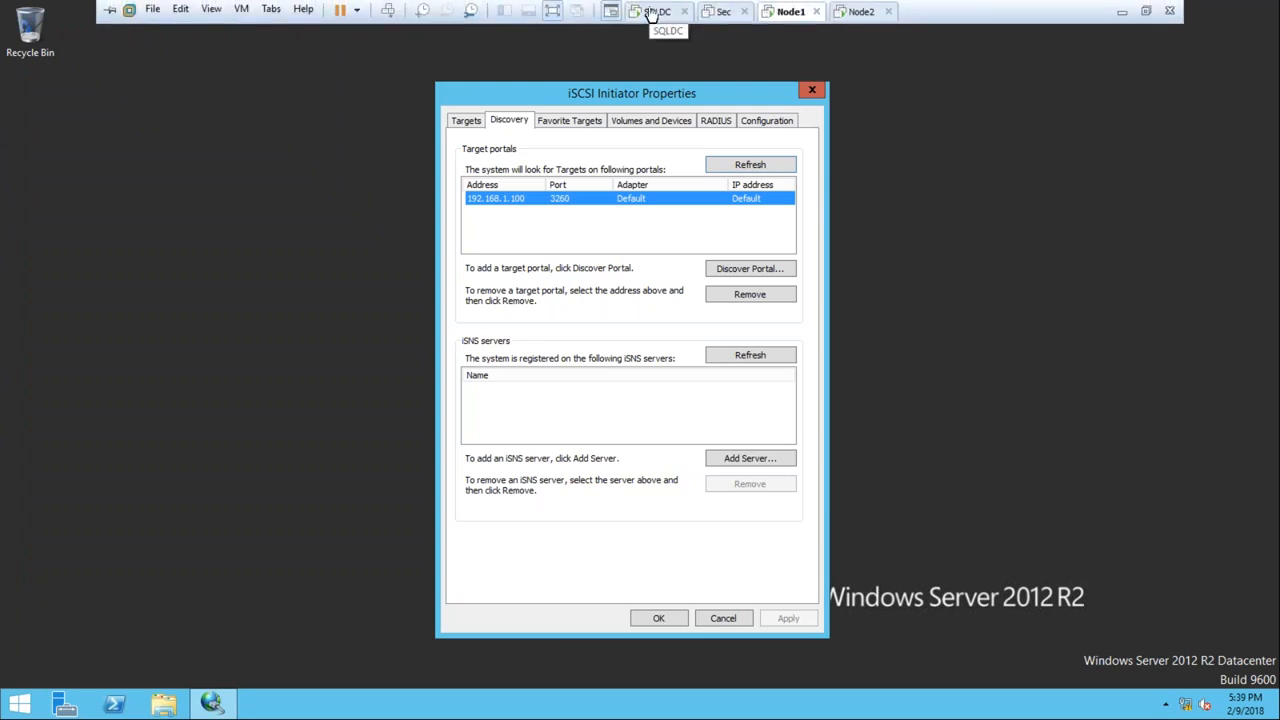
click(744, 11)
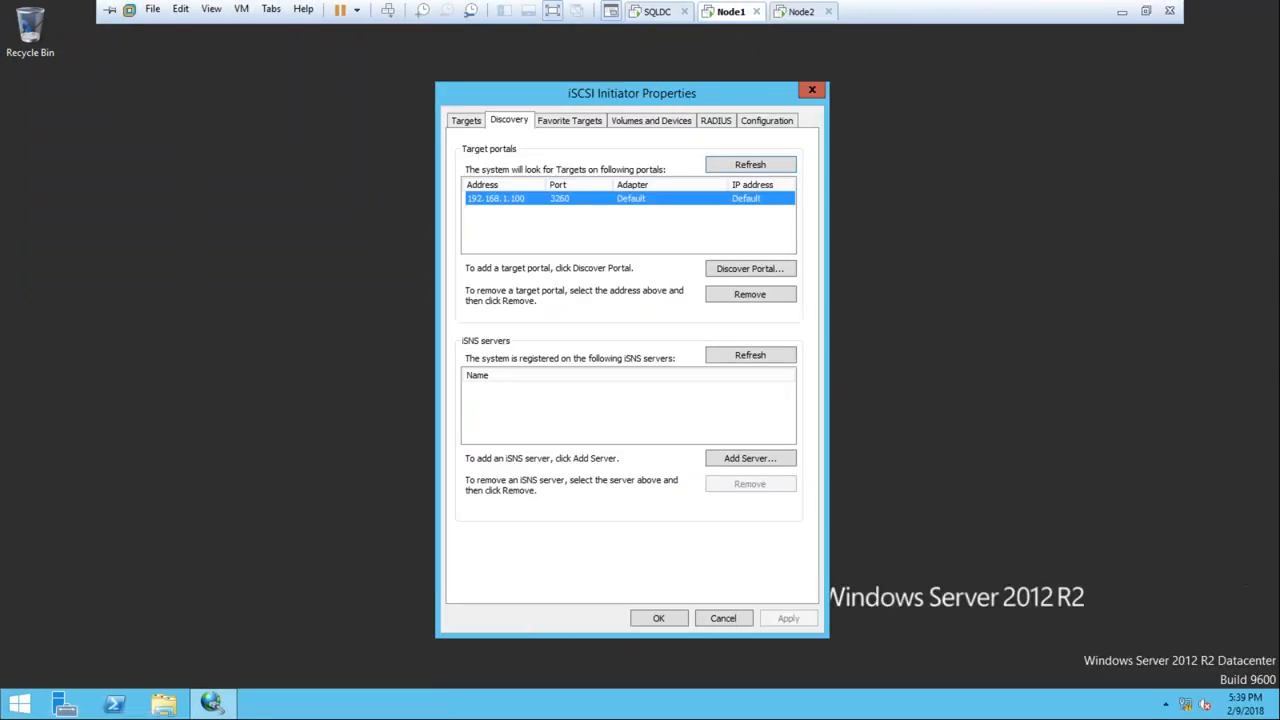
Accept and close iSCSI properties, refresh the desktop, and open the Start quick-access menu
click(657, 618)
right_click(509, 256)
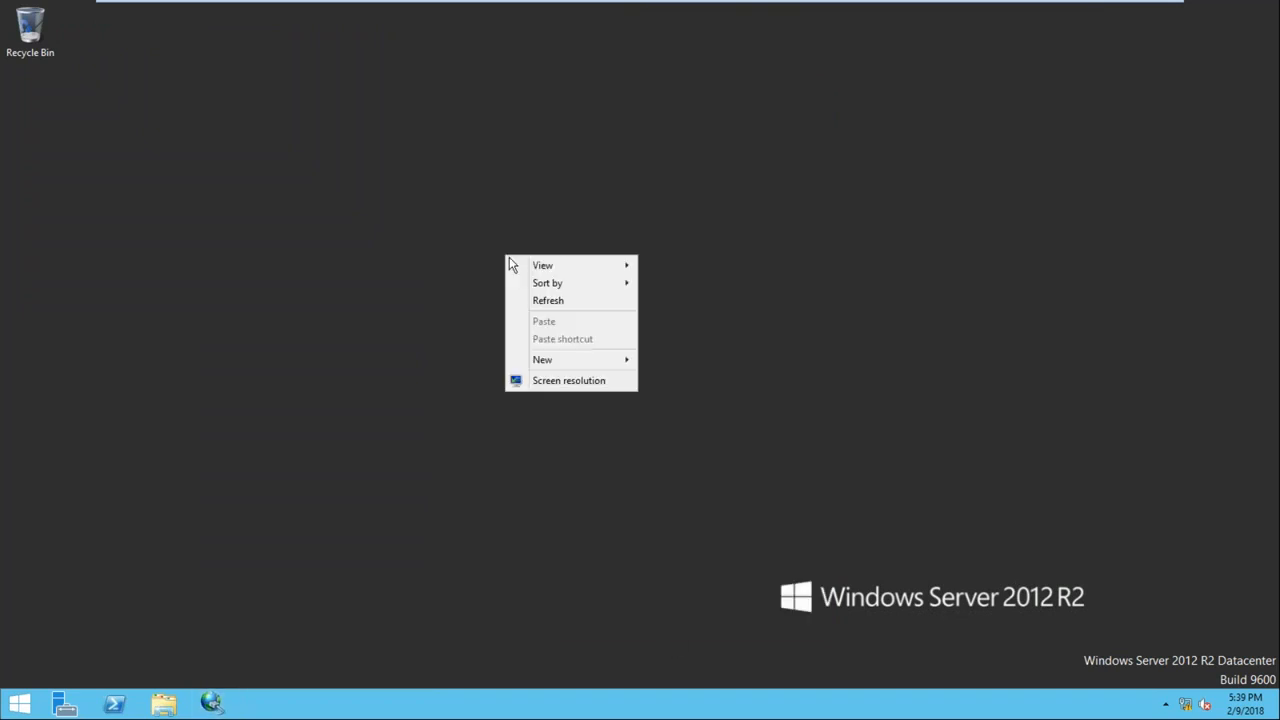
click(543, 298)
right_click(19, 704)
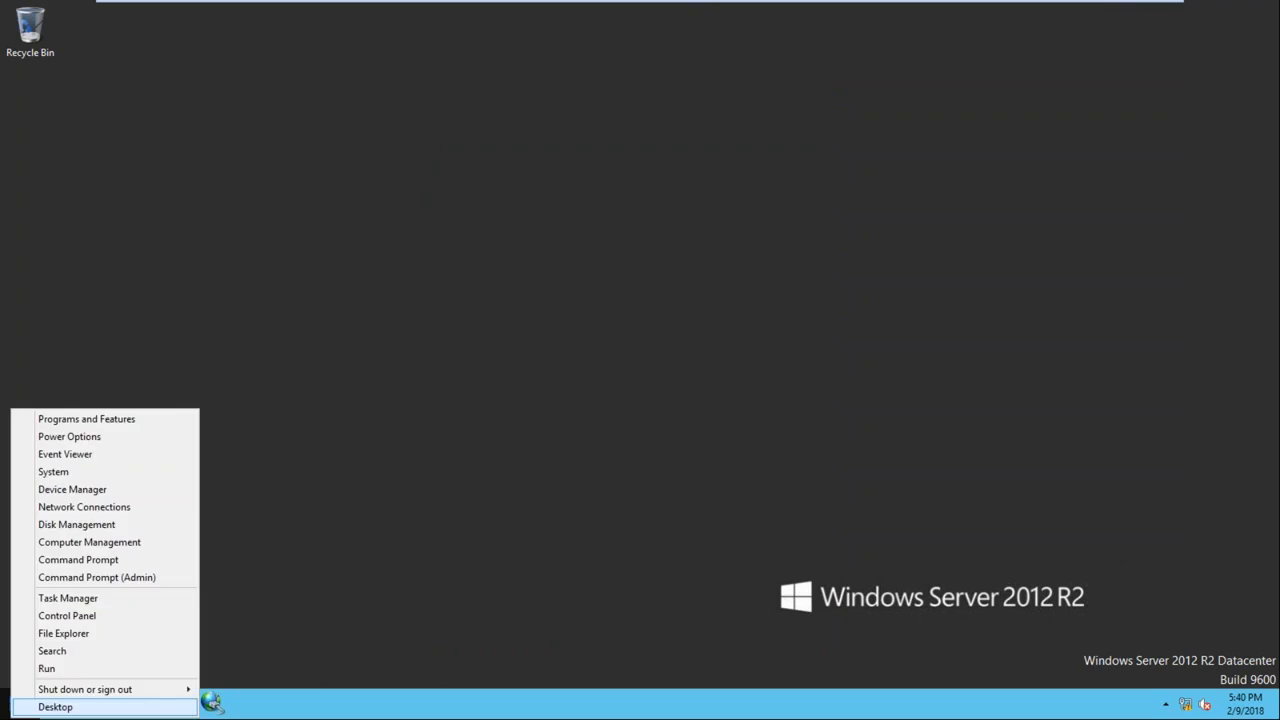
Launch and maximize Disk Management, then bring the 1.00 GB Disk 1 online
click(152, 529)
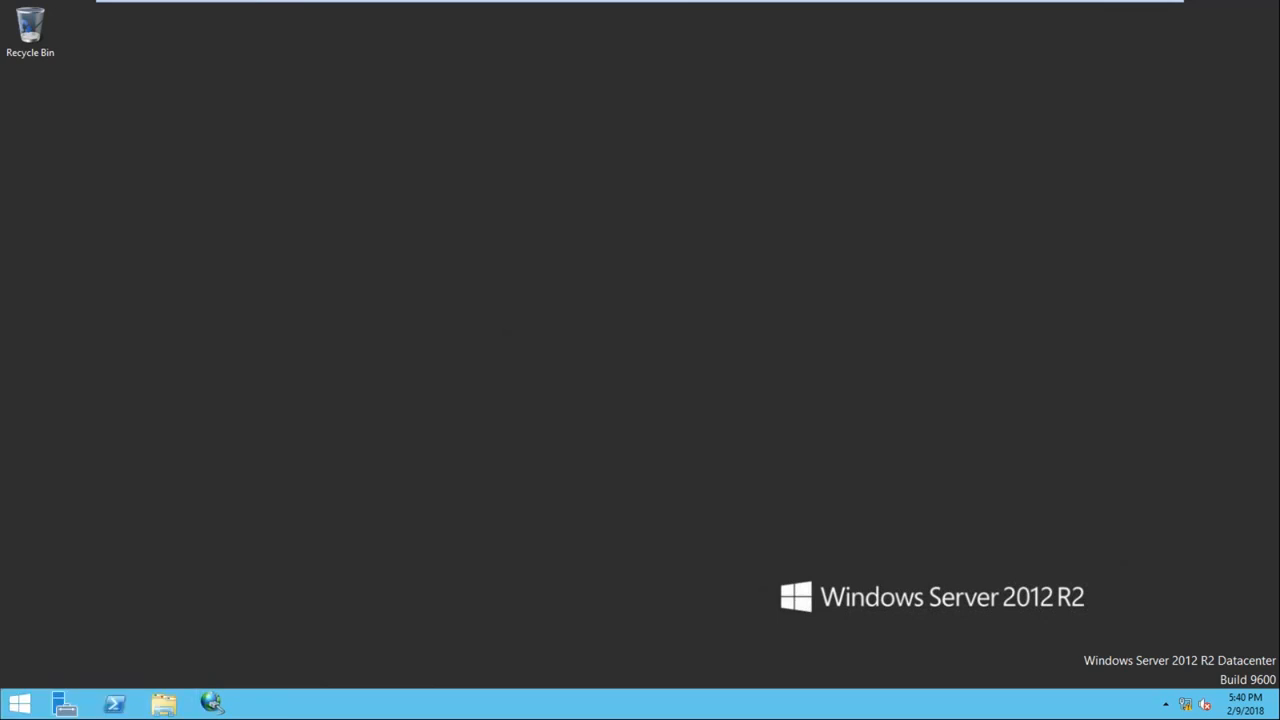
drag(208, 14, 393, 67)
double_click(393, 67)
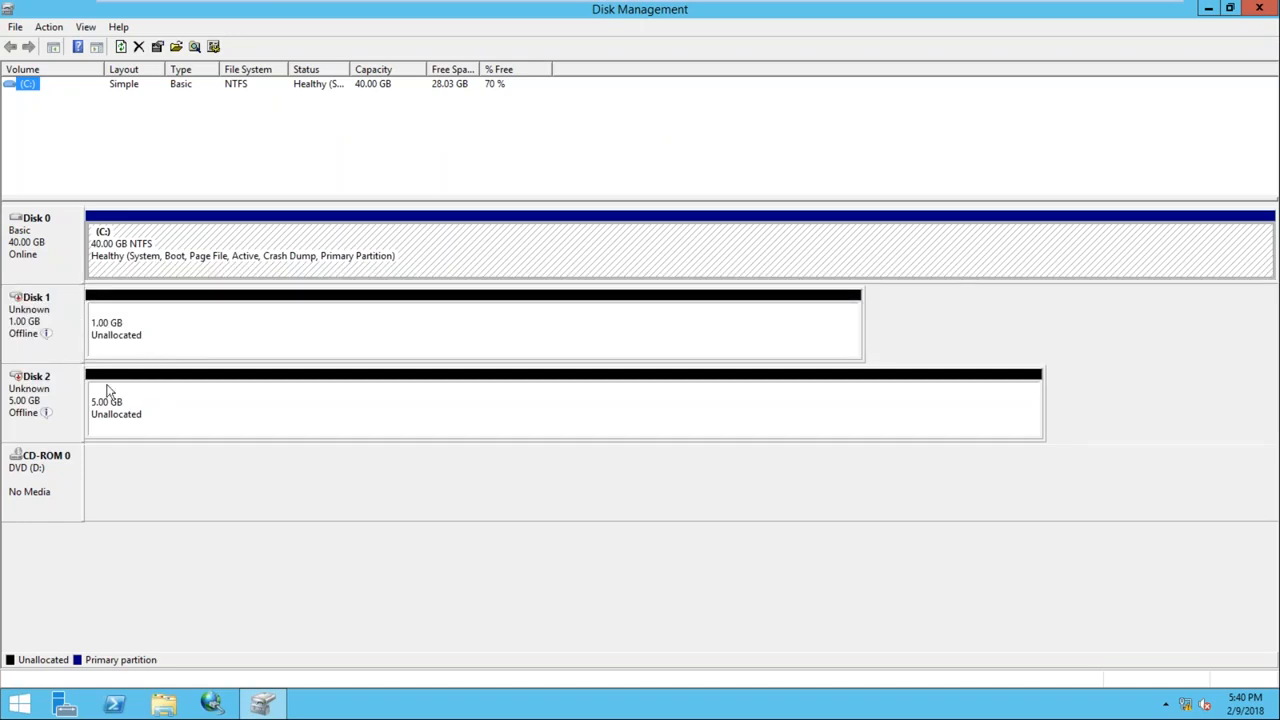
right_click(50, 310)
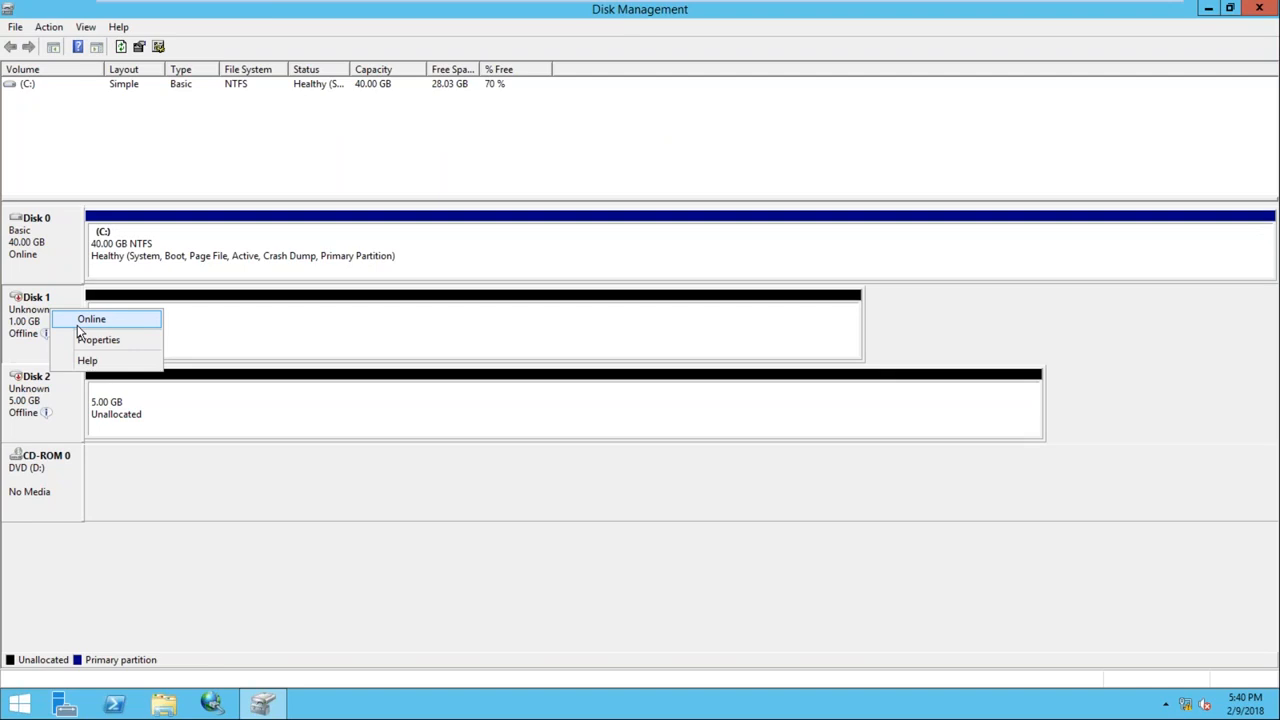
click(80, 322)
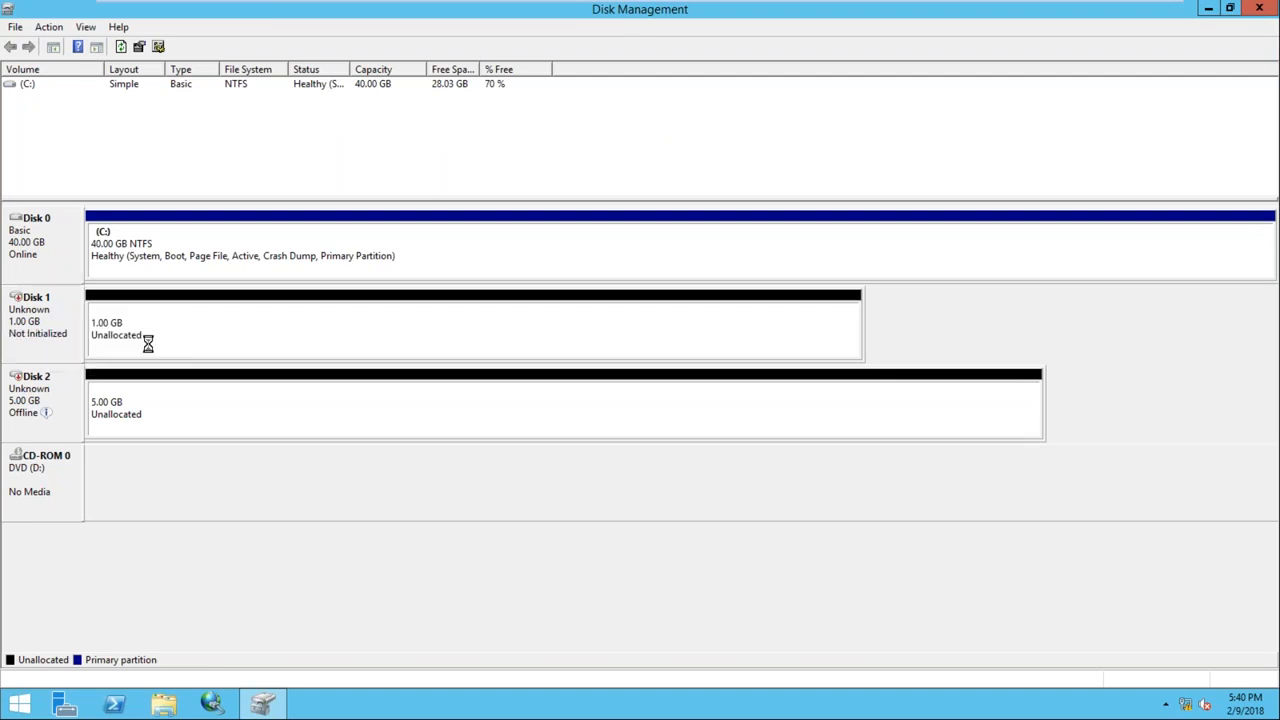
right_click(57, 310)
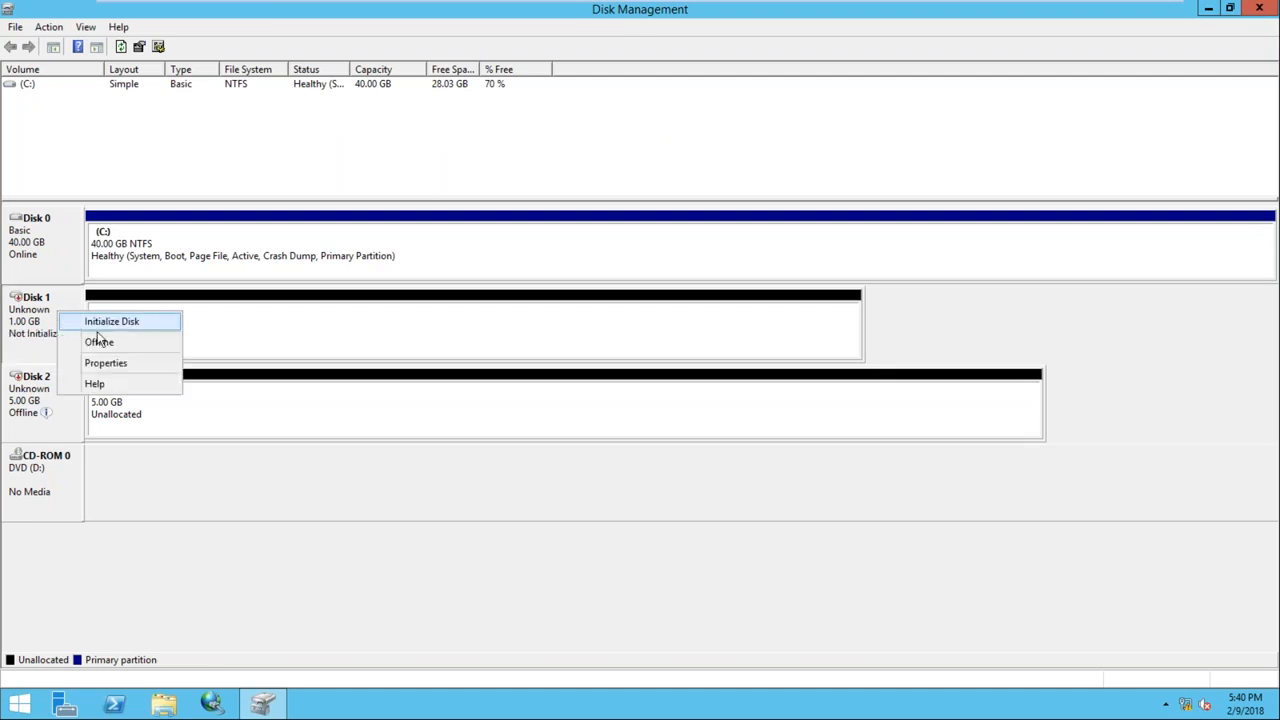
Initialize Disk 1 and create a full 1021 MB simple volume with drive letter Q
click(100, 325)
click(698, 452)
right_click(360, 328)
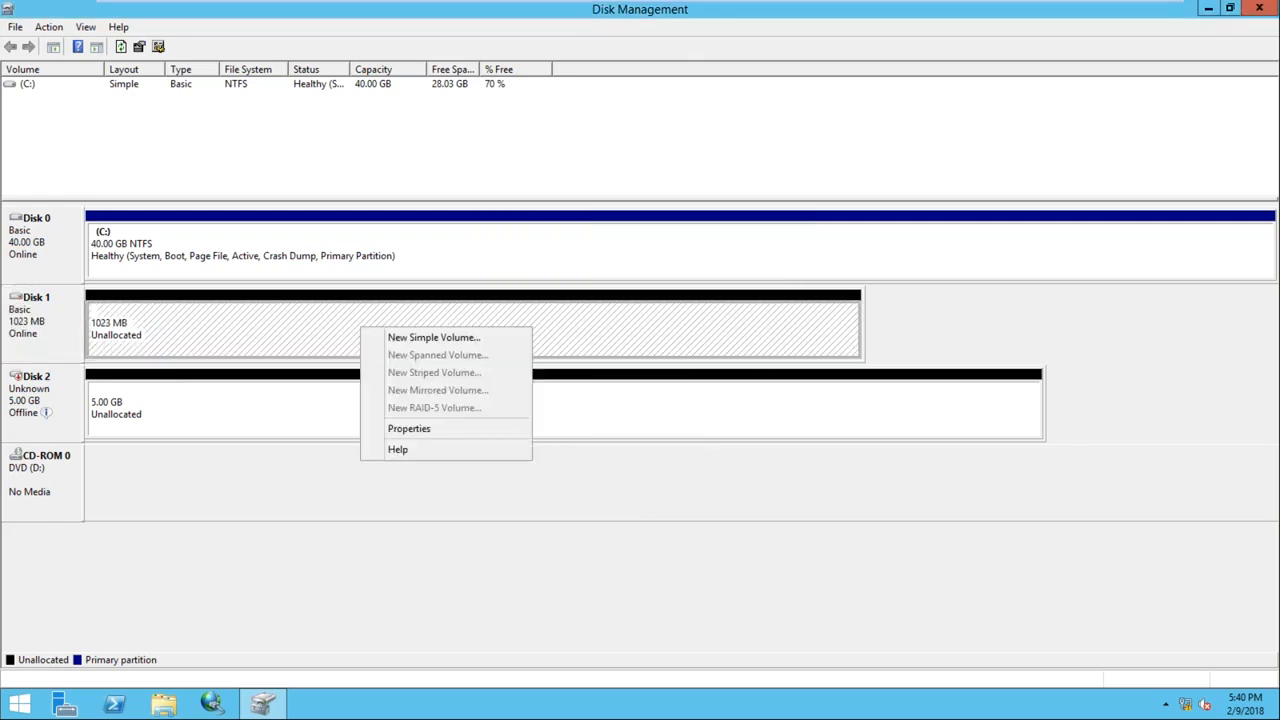
click(407, 345)
drag(290, 88, 653, 144)
click(681, 427)
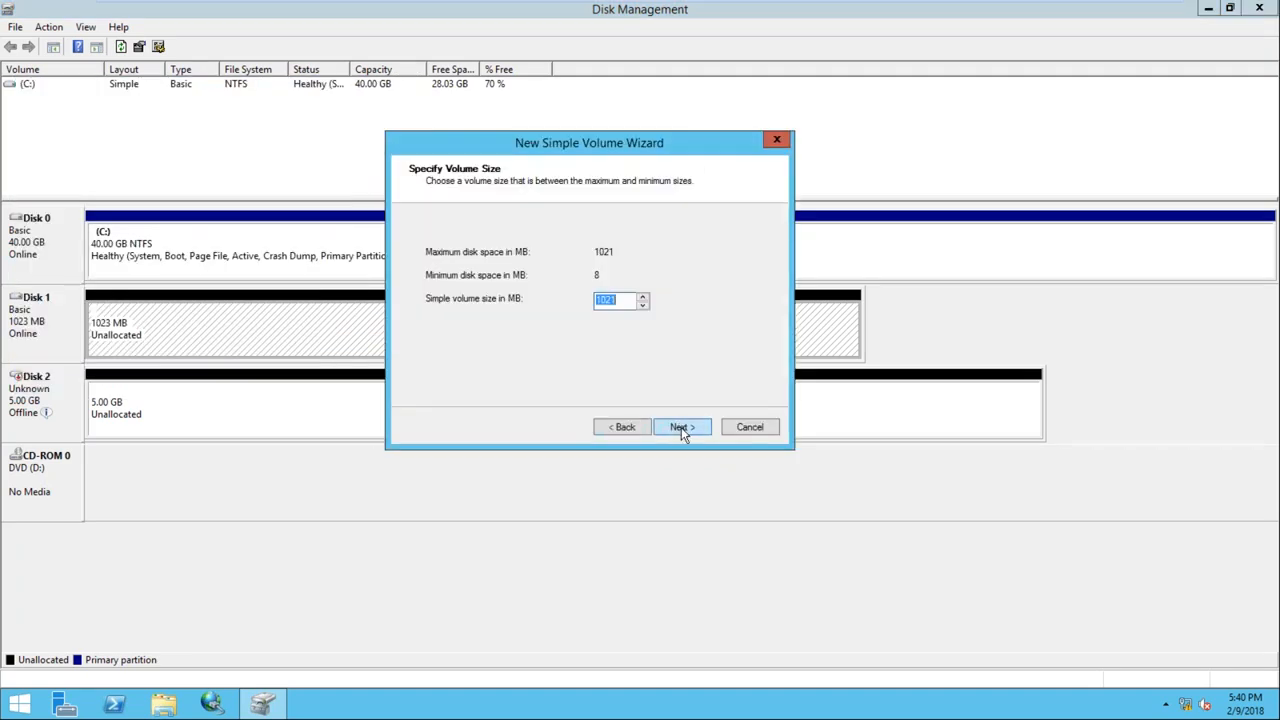
click(678, 428)
click(656, 255)
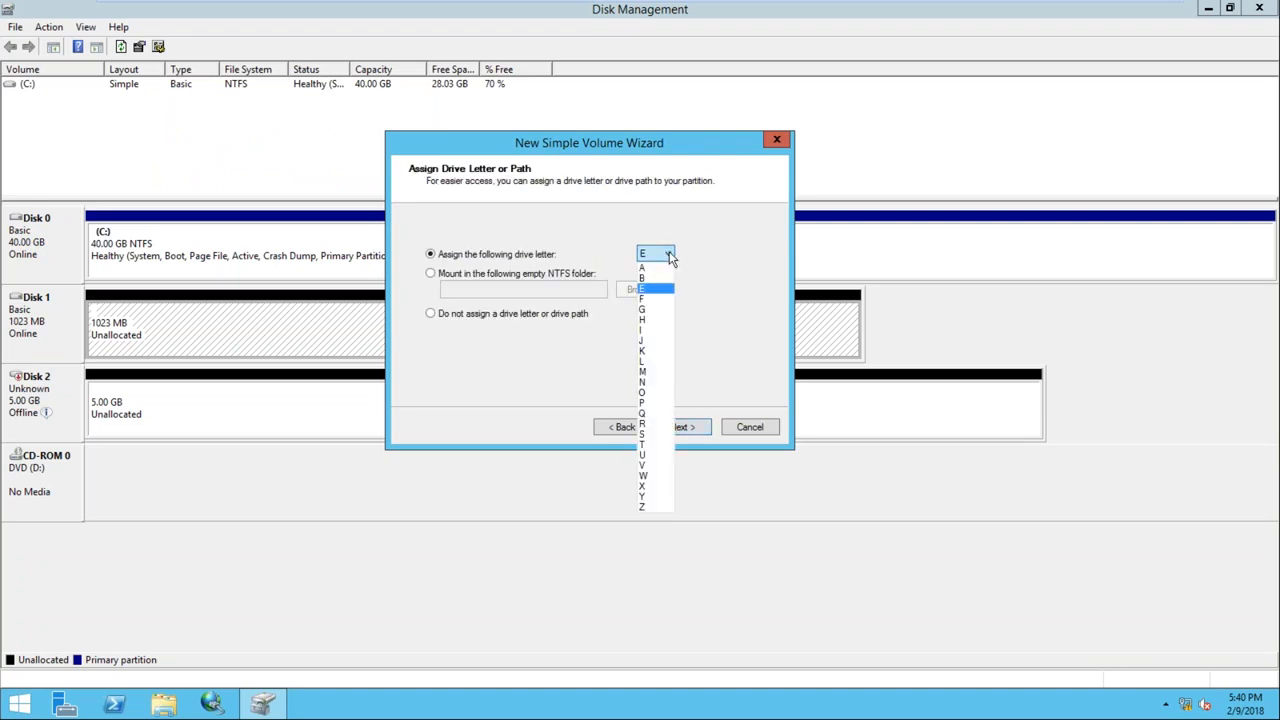
click(652, 413)
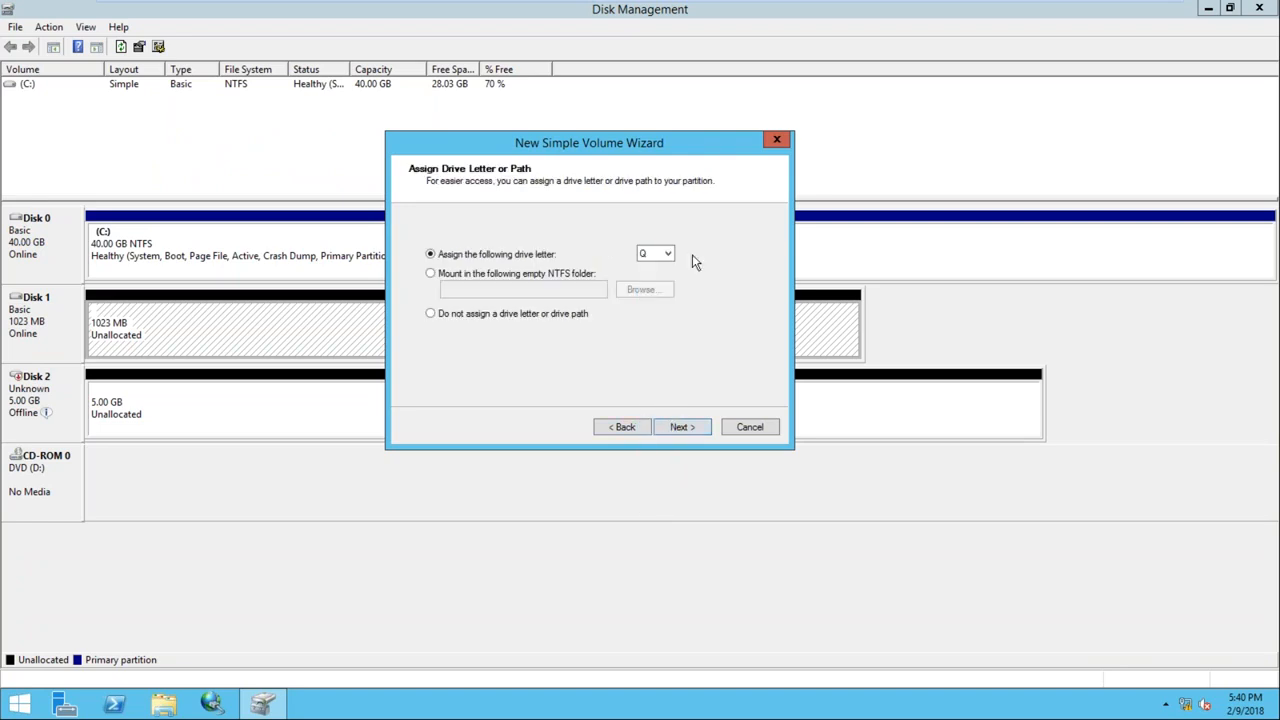
click(680, 428)
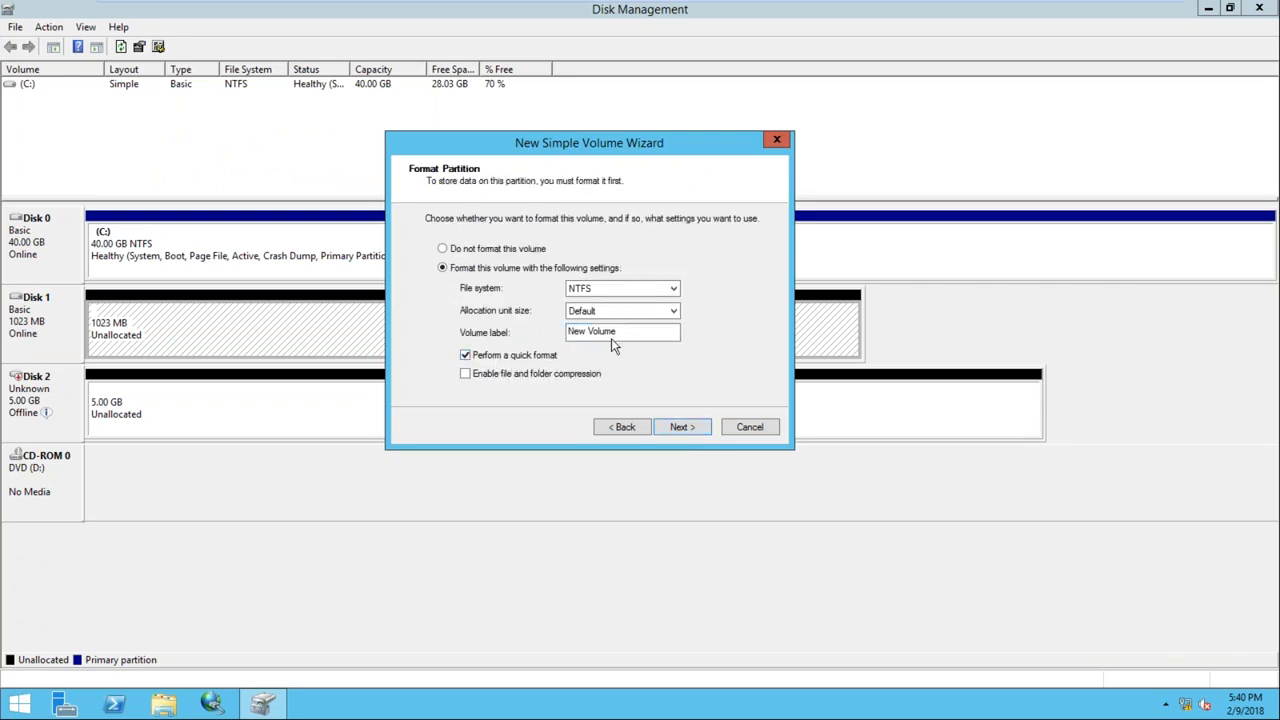
Label the volume QRM, finish the wizard, check it in This PC, and bring Disk 2 online
drag(646, 331, 555, 328)
text(QRM)
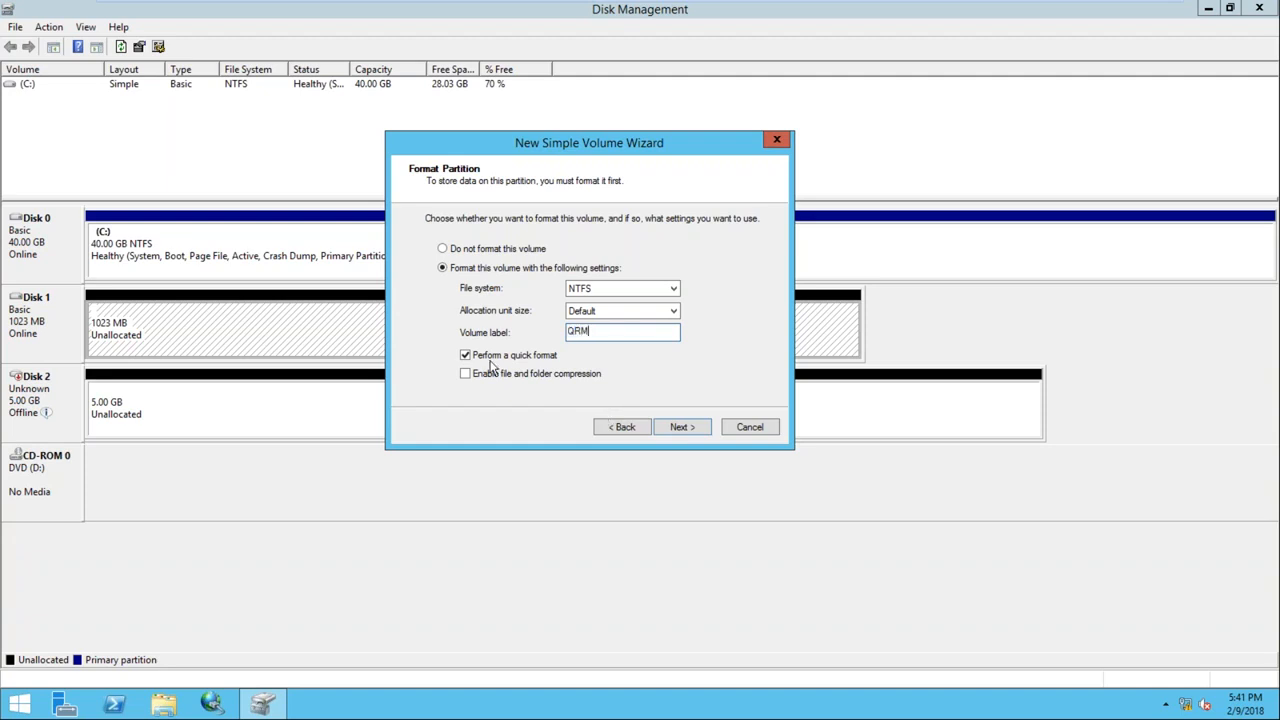
click(680, 427)
click(681, 428)
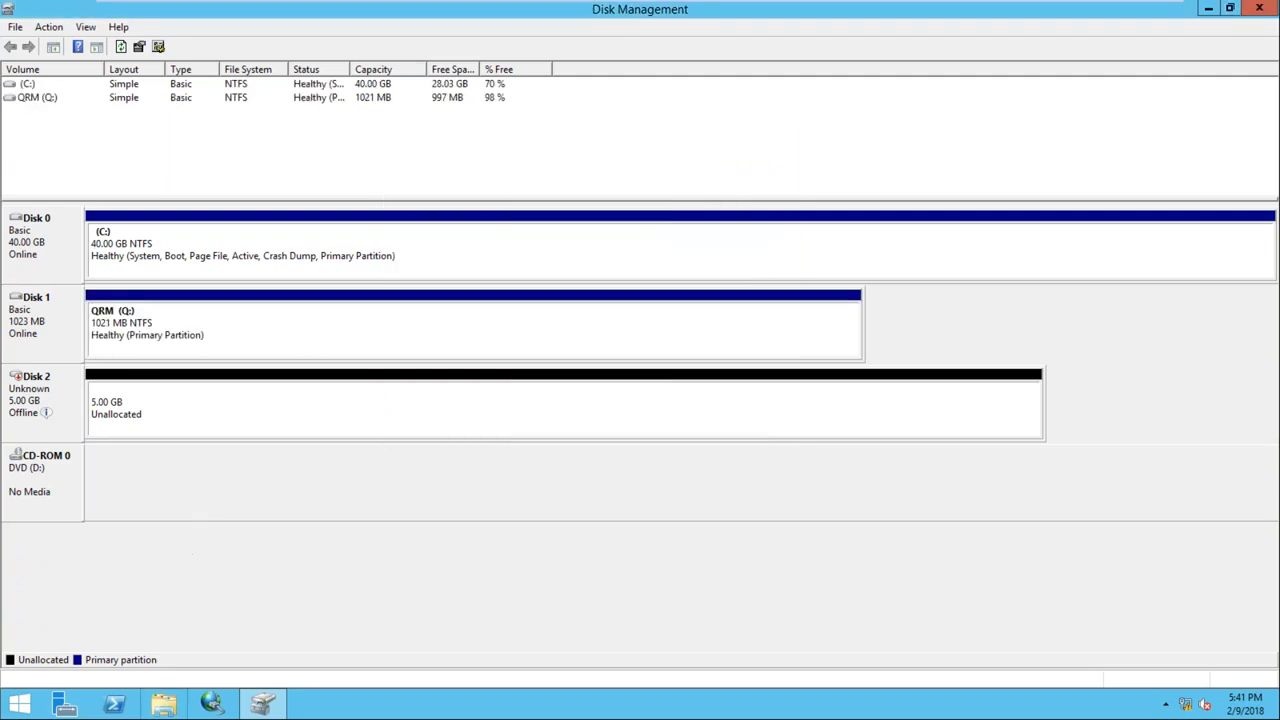
click(163, 704)
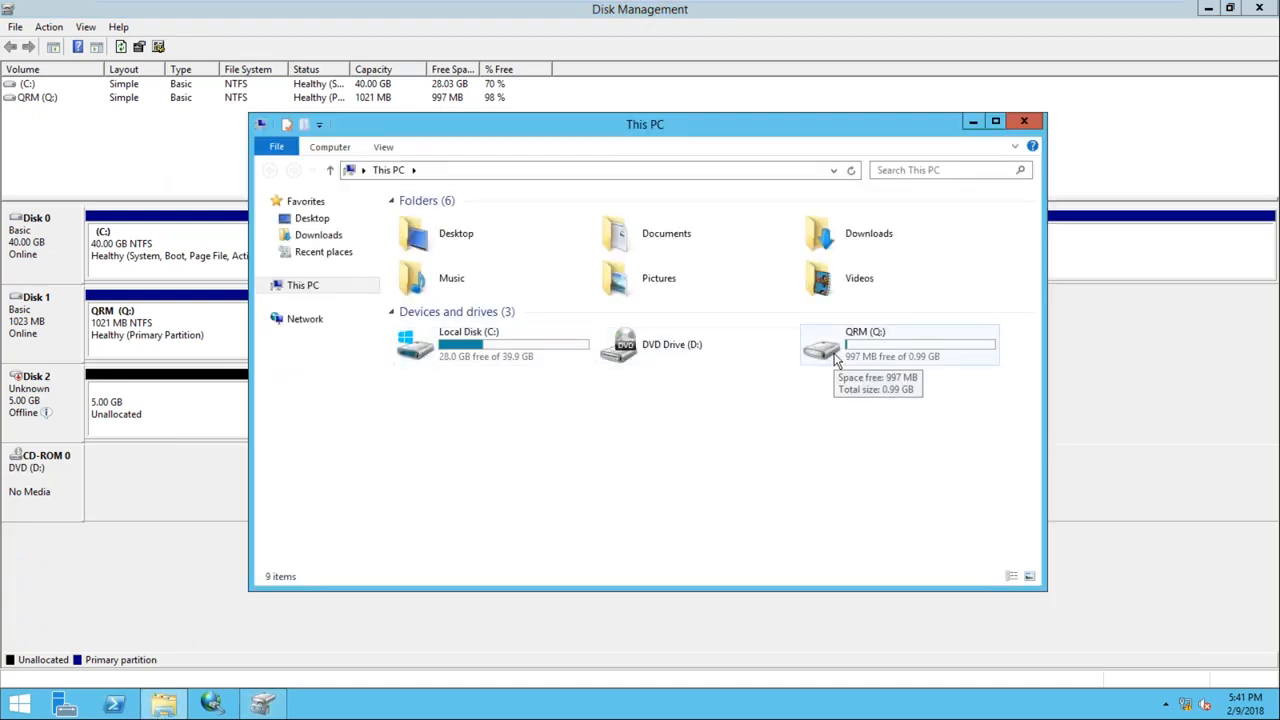
click(1028, 124)
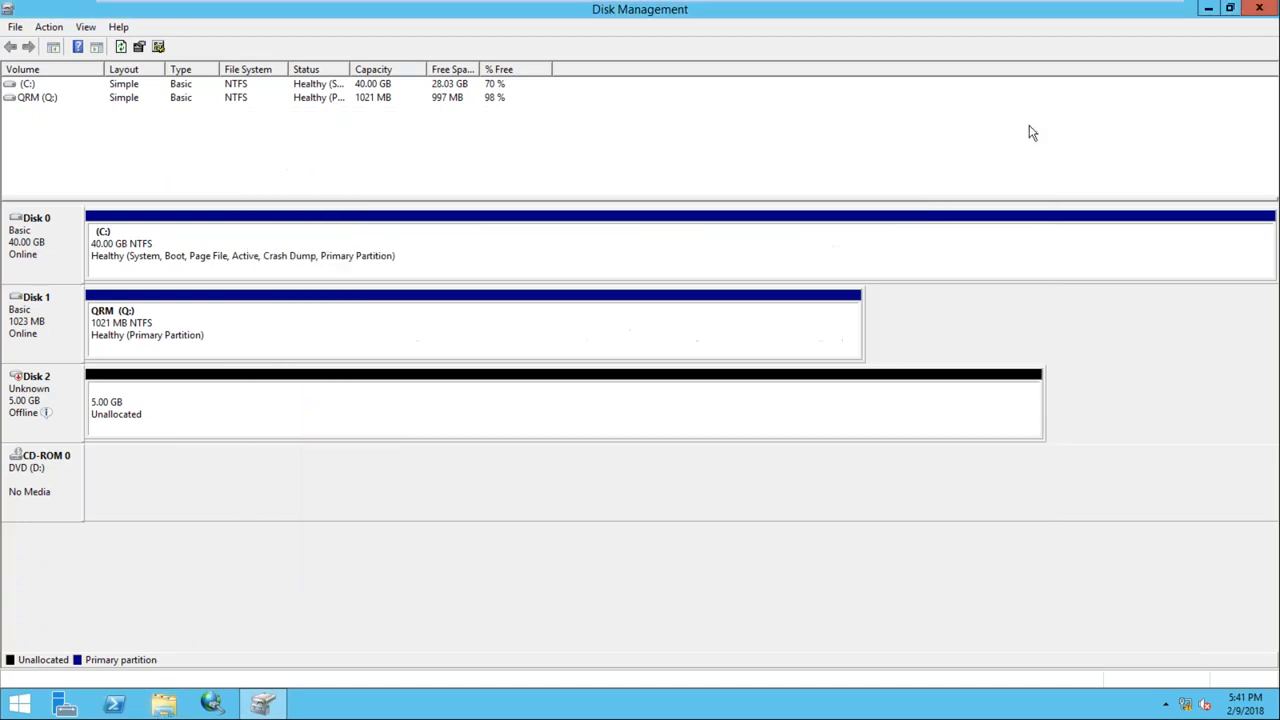
right_click(54, 382)
click(77, 396)
Initialize Disk 2 and create a full 5117 MB simple volume with drive letter S
right_click(45, 396)
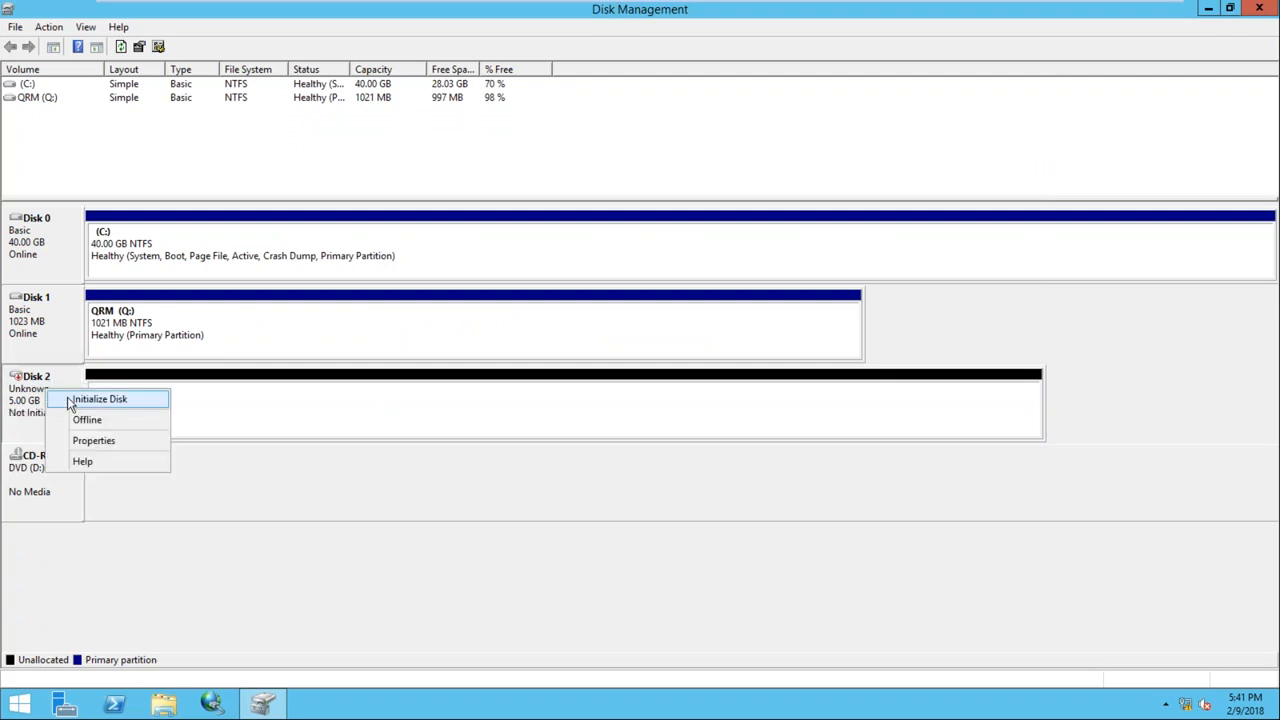
click(150, 393)
click(692, 446)
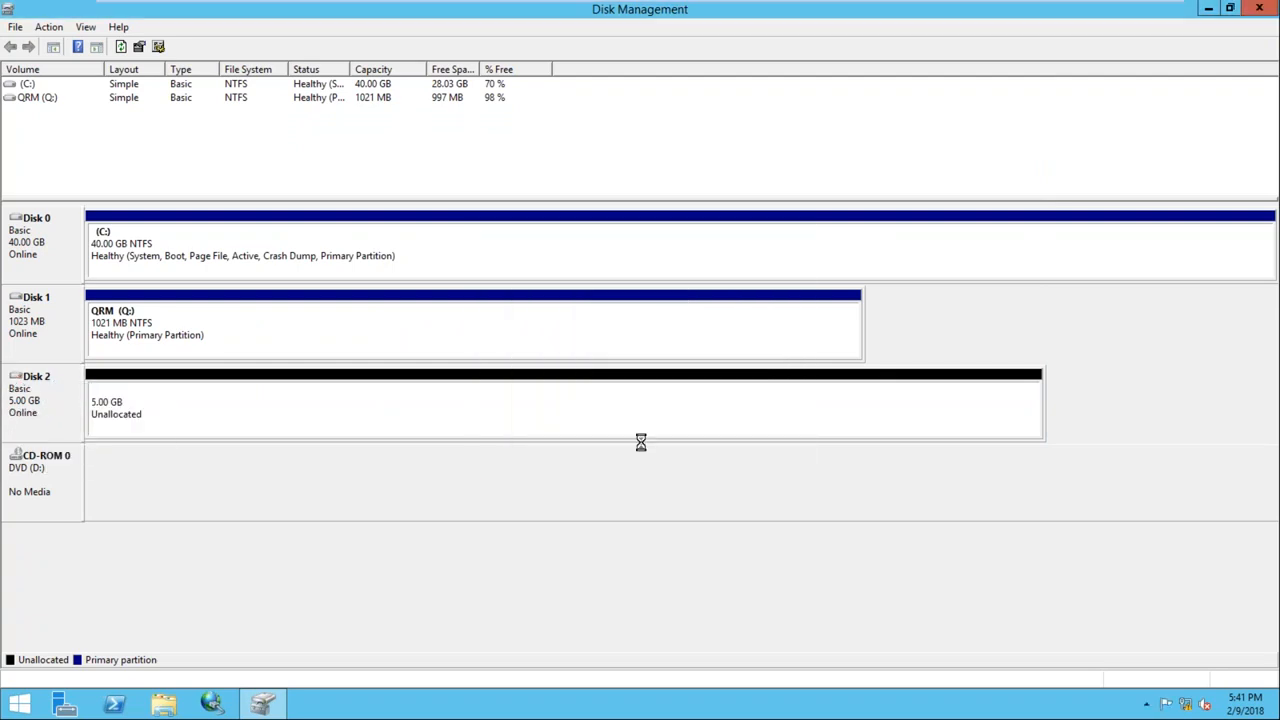
right_click(252, 401)
click(300, 405)
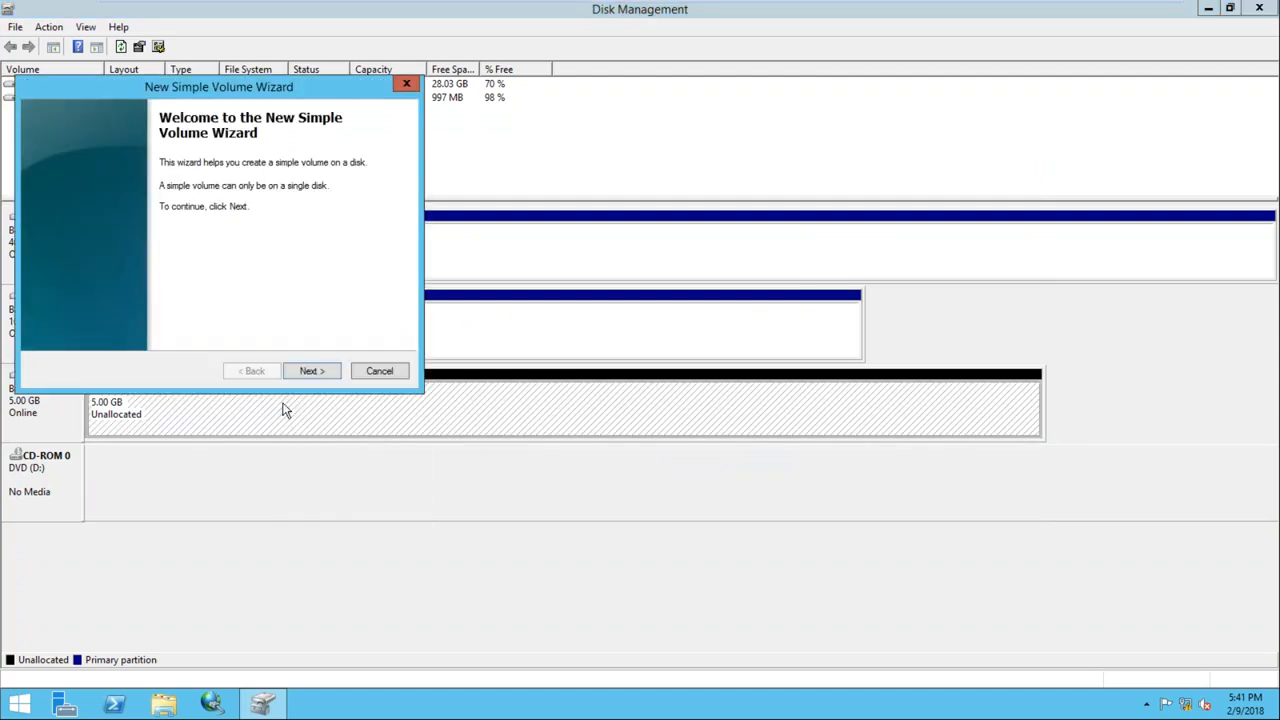
click(306, 371)
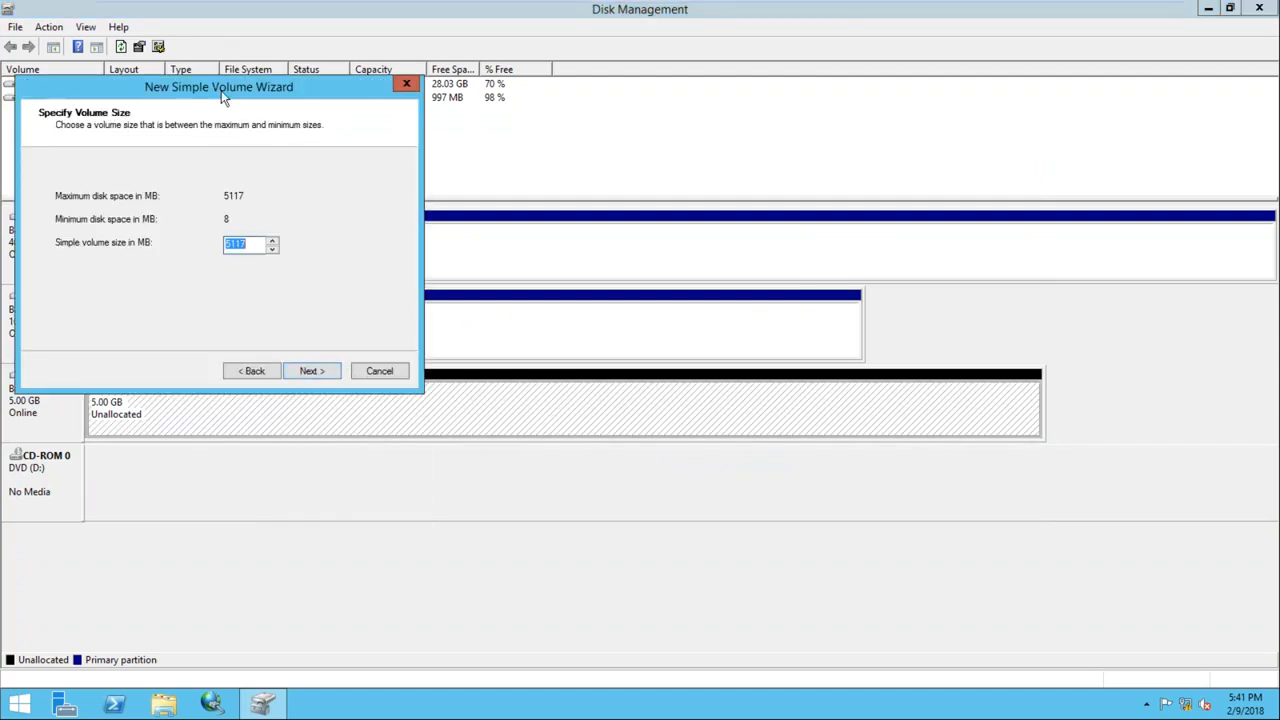
drag(221, 90, 653, 124)
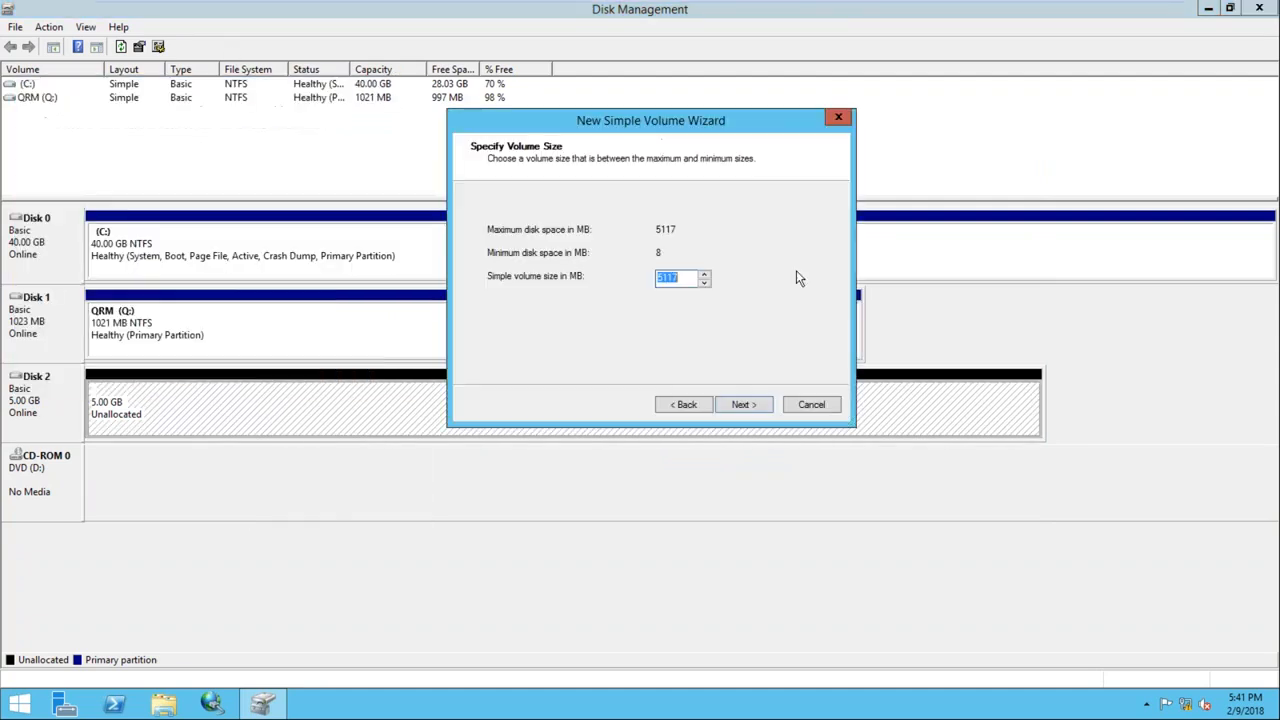
click(740, 404)
click(725, 234)
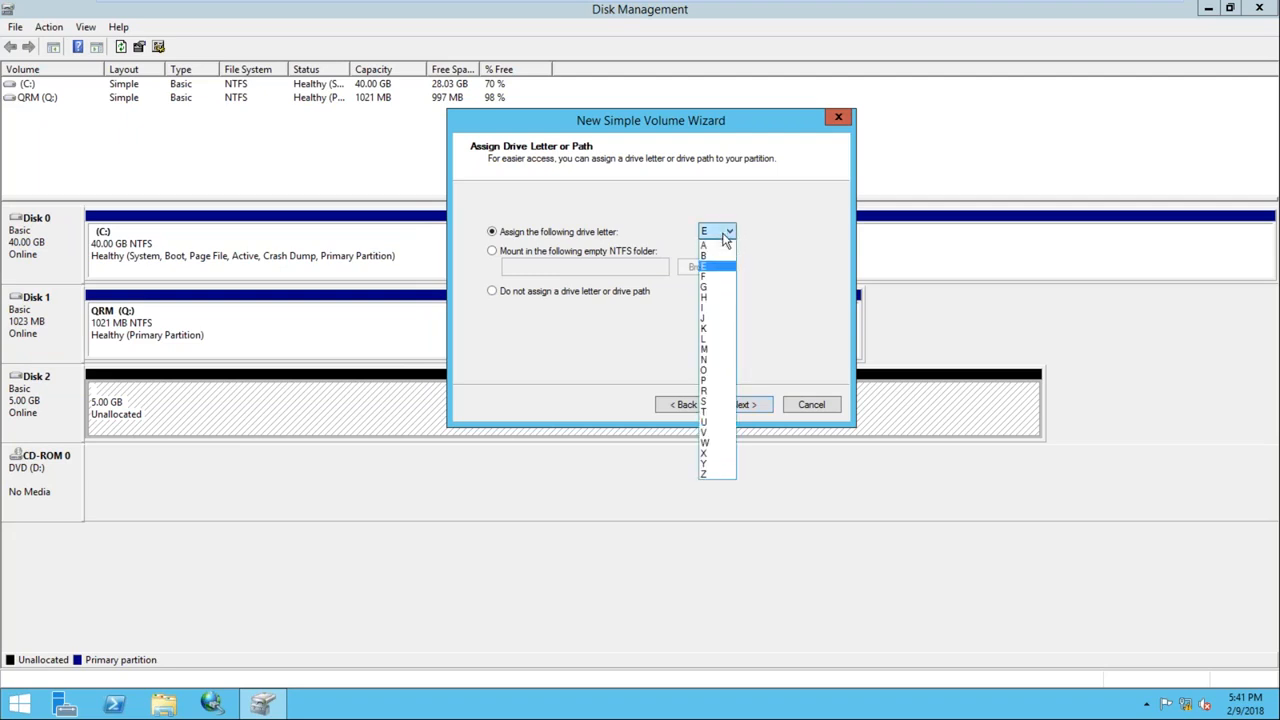
click(716, 401)
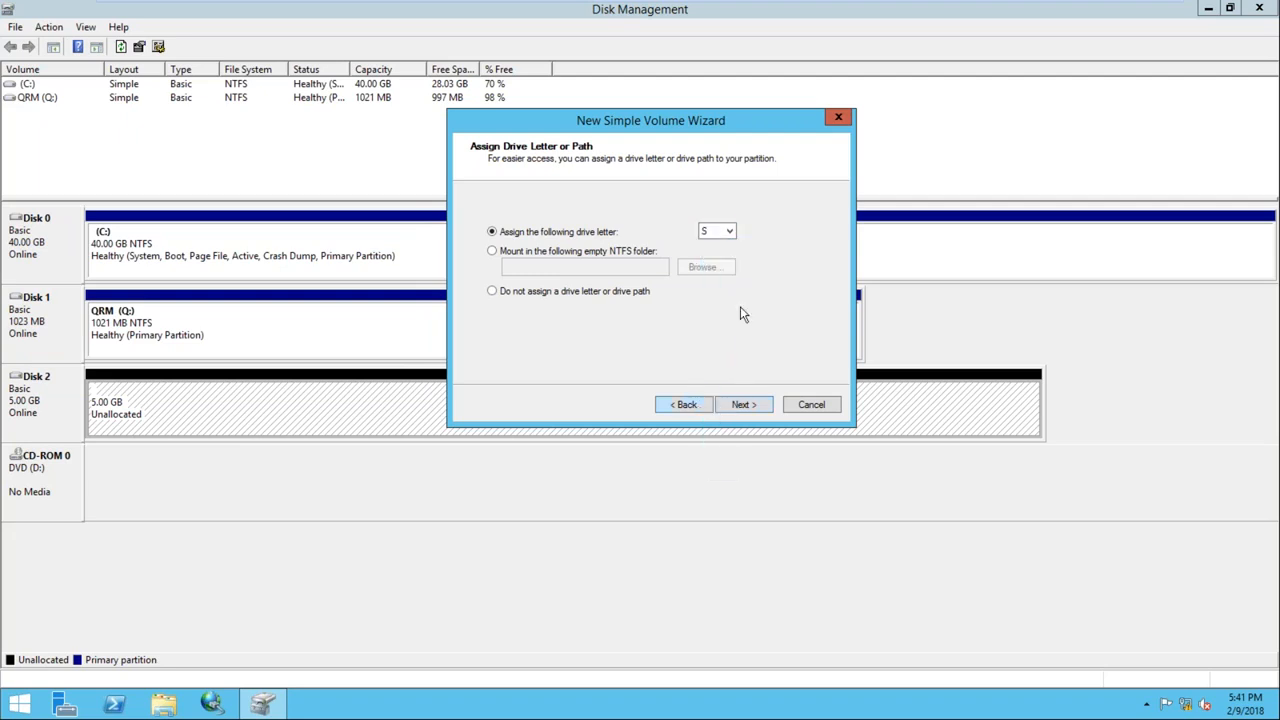
Label the volume SQL1, finish the wizard, and check the drives in This PC
click(740, 404)
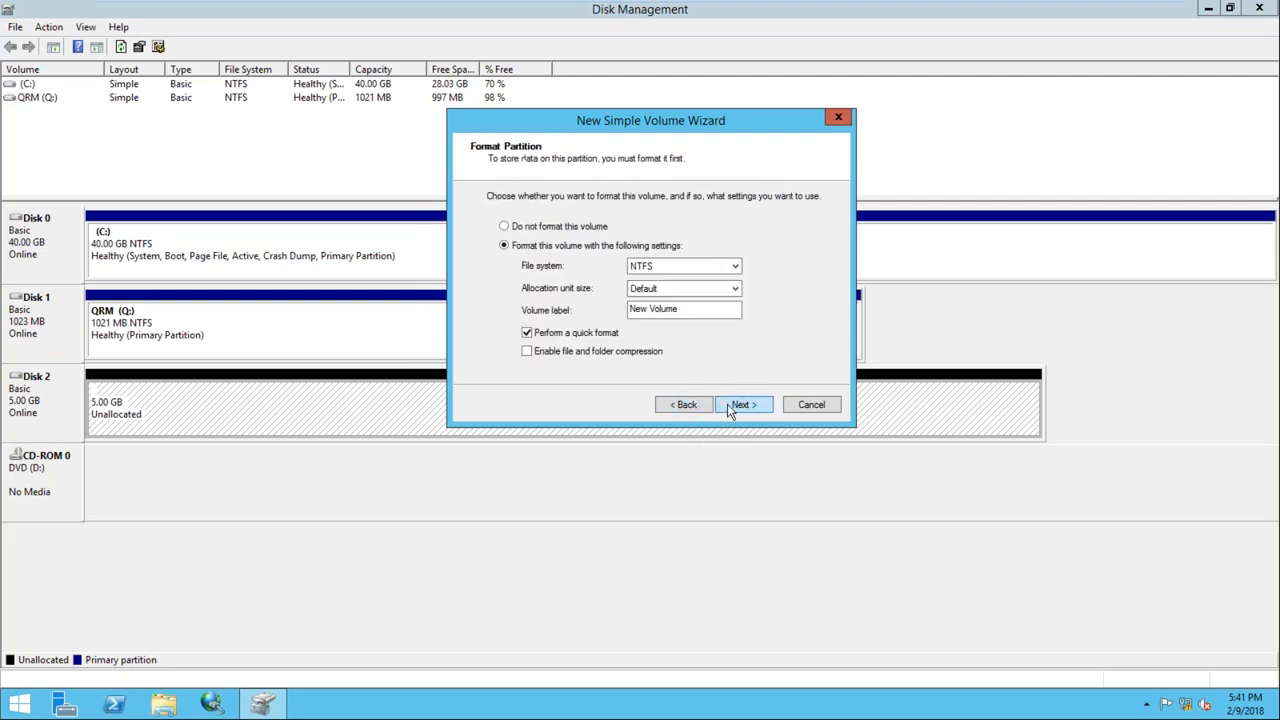
drag(700, 312, 575, 306)
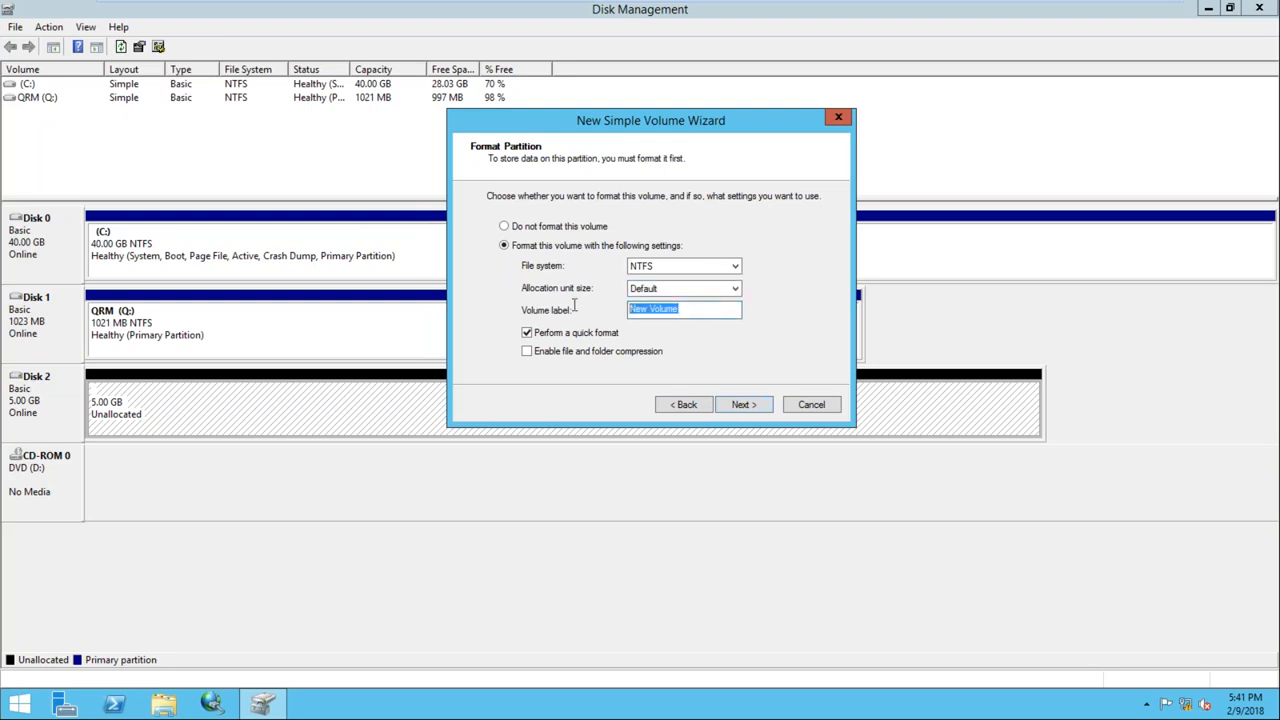
text(SQL)
click(739, 408)
click(743, 406)
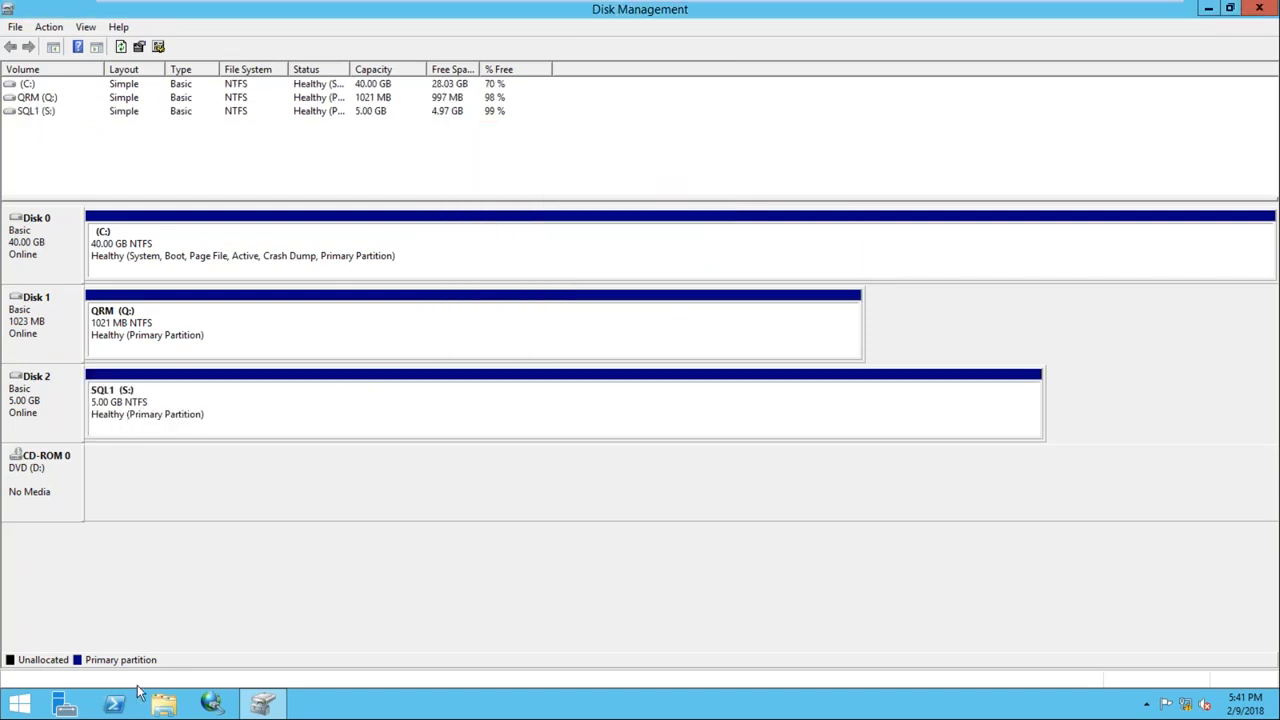
click(163, 704)
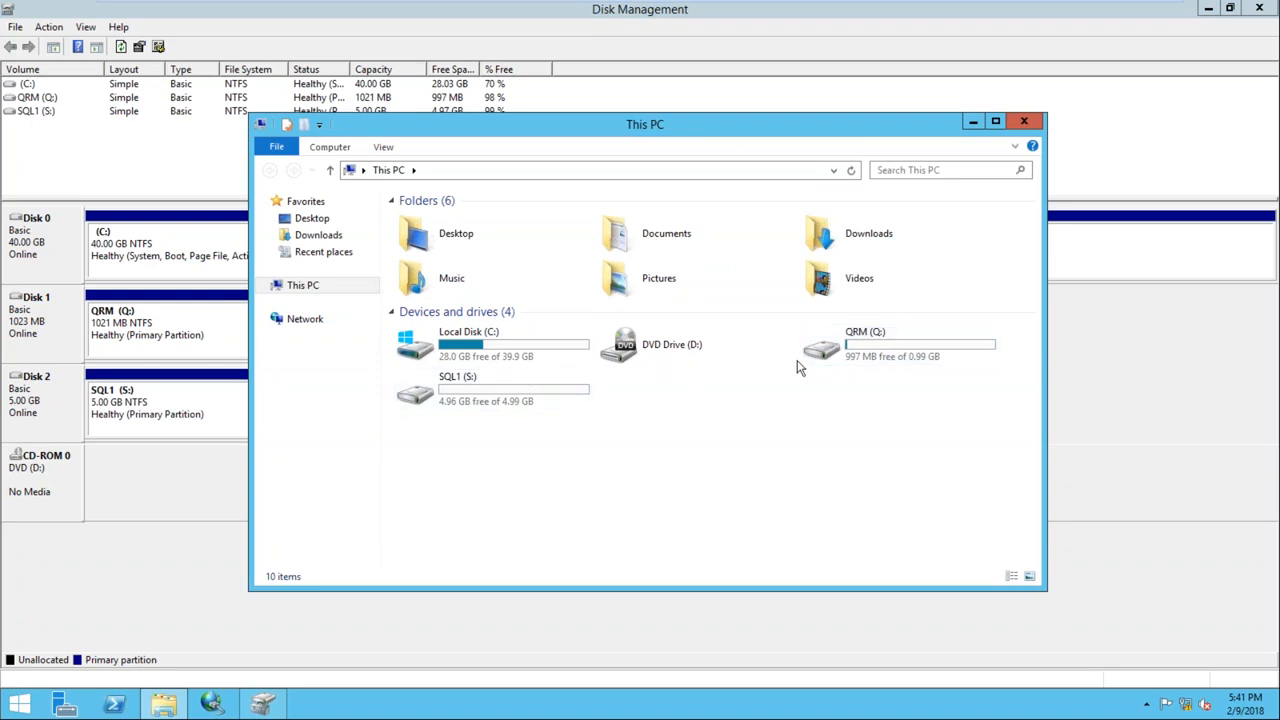
click(494, 356)
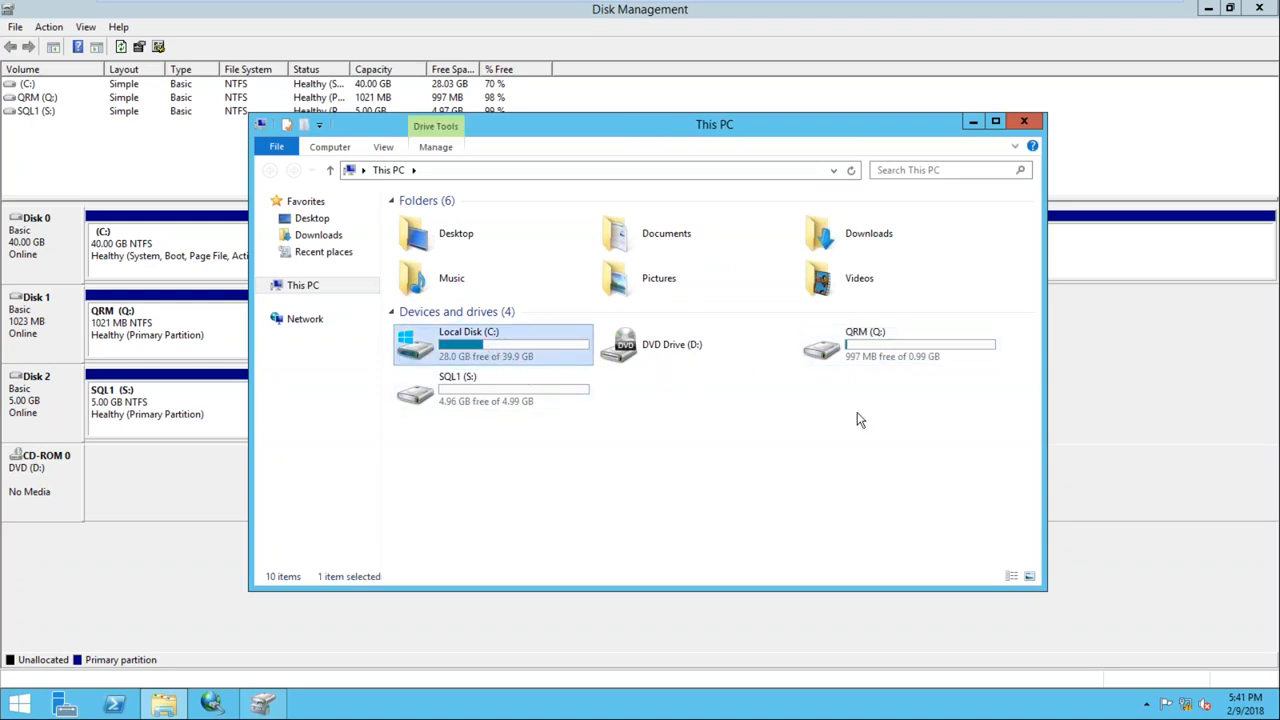
Close This PC and Disk Management, then switch to the Node2 VM
click(1028, 122)
click(1259, 8)
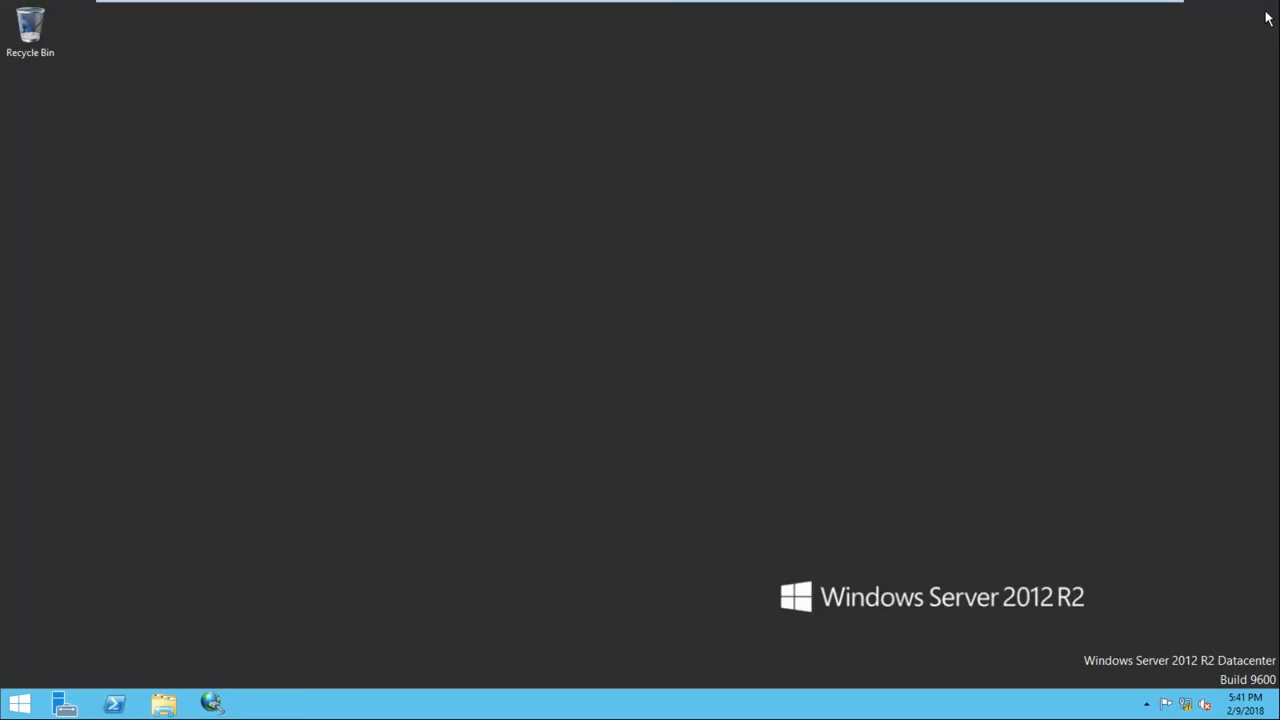
mouse_move(1207, 16)
click(798, 12)
key(super+r)
key(Escape)
Search 'isc' everywhere, pin iSCSI Initiator to the taskbar, launch it, and start its service
key(super+f)
text(isc)
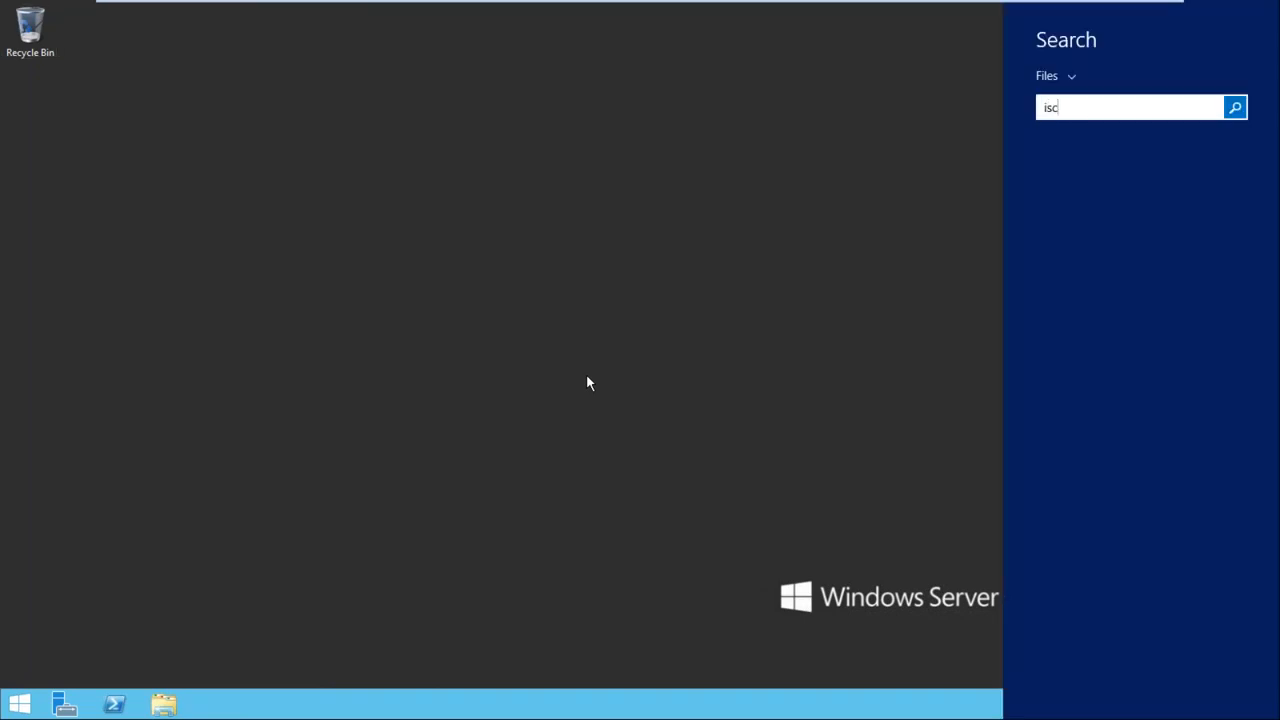
click(1066, 79)
click(1073, 106)
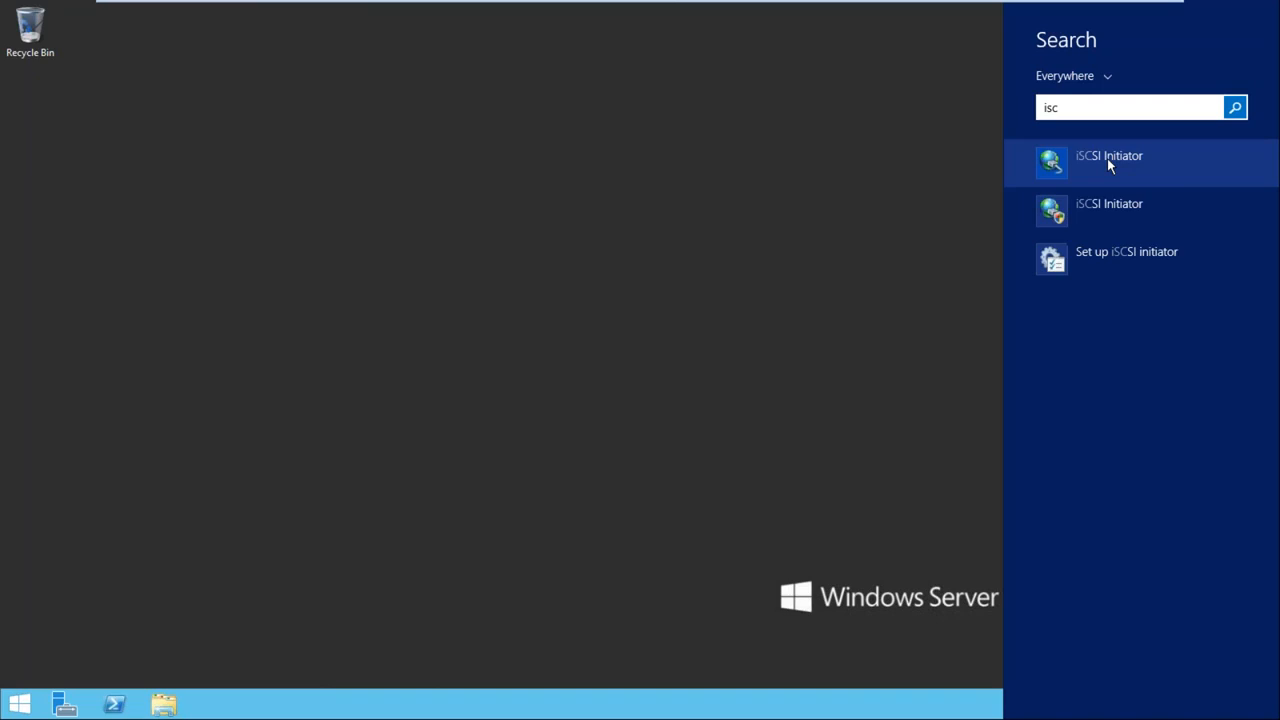
right_click(1107, 158)
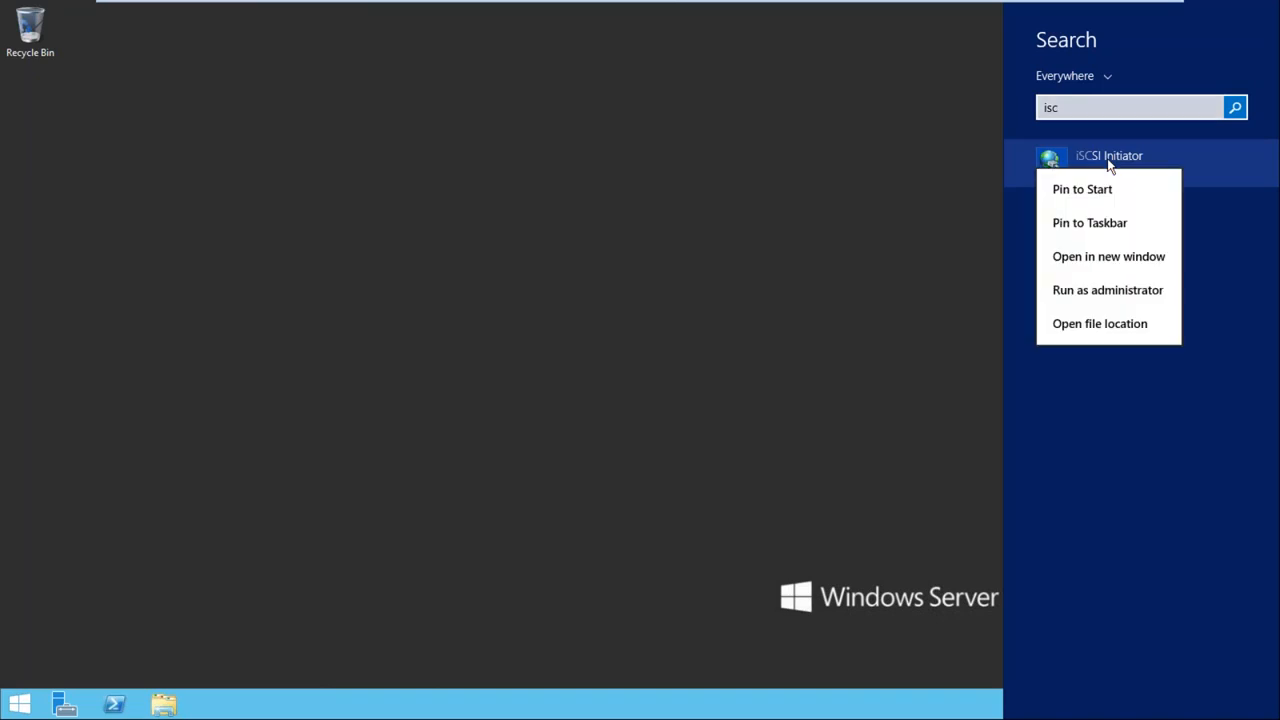
click(1115, 222)
click(704, 304)
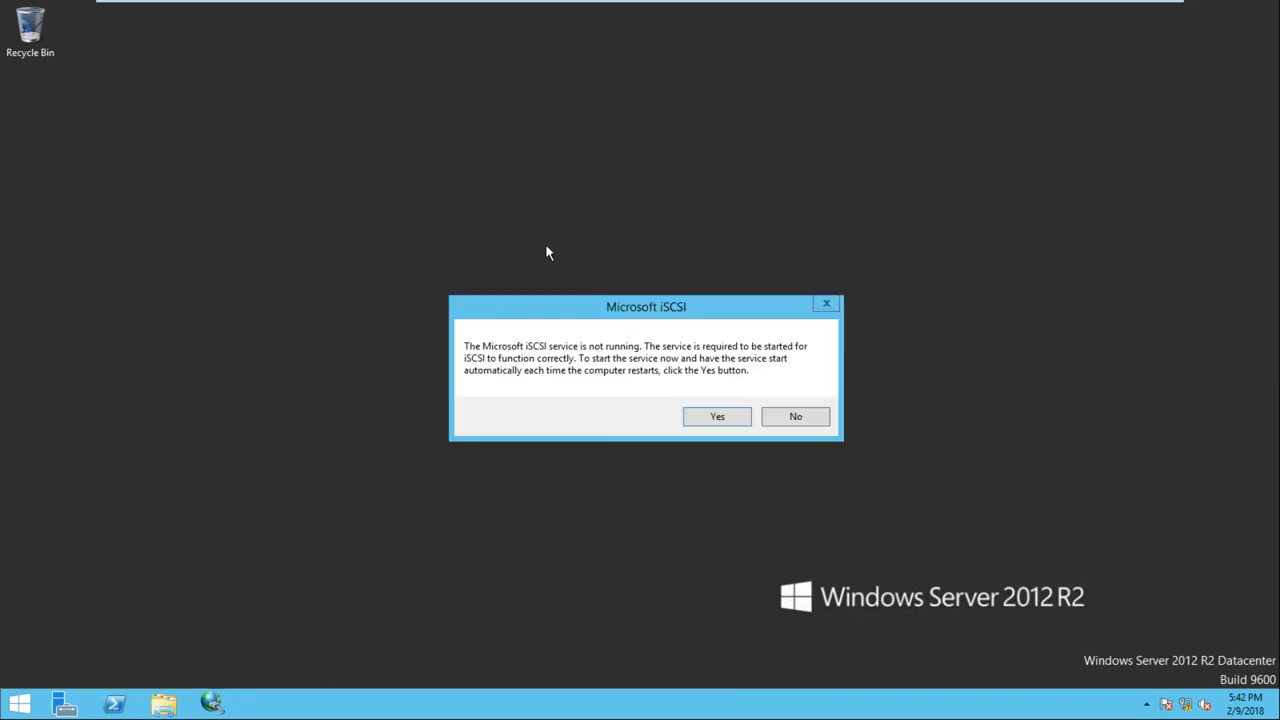
click(710, 418)
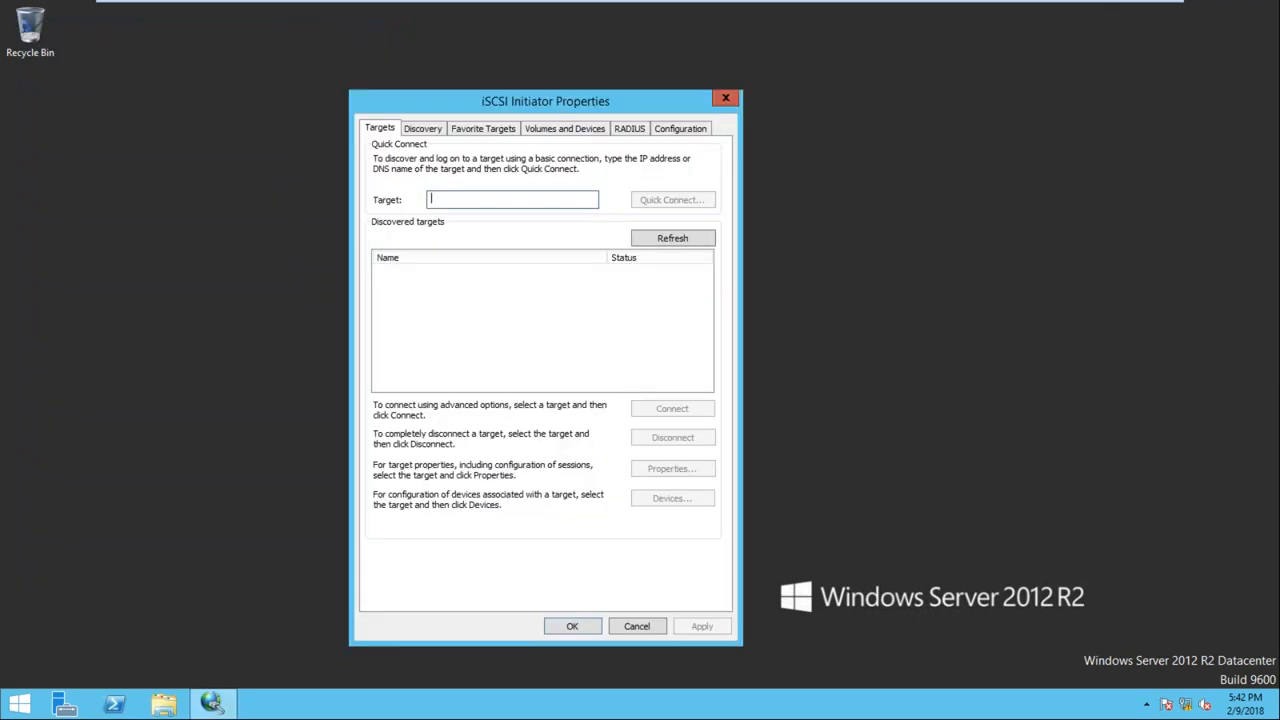
Quick-connect to 192.168.1.100, auto-configure its two disks, close with OK, and refresh the desktop
text(192.168.1.100)
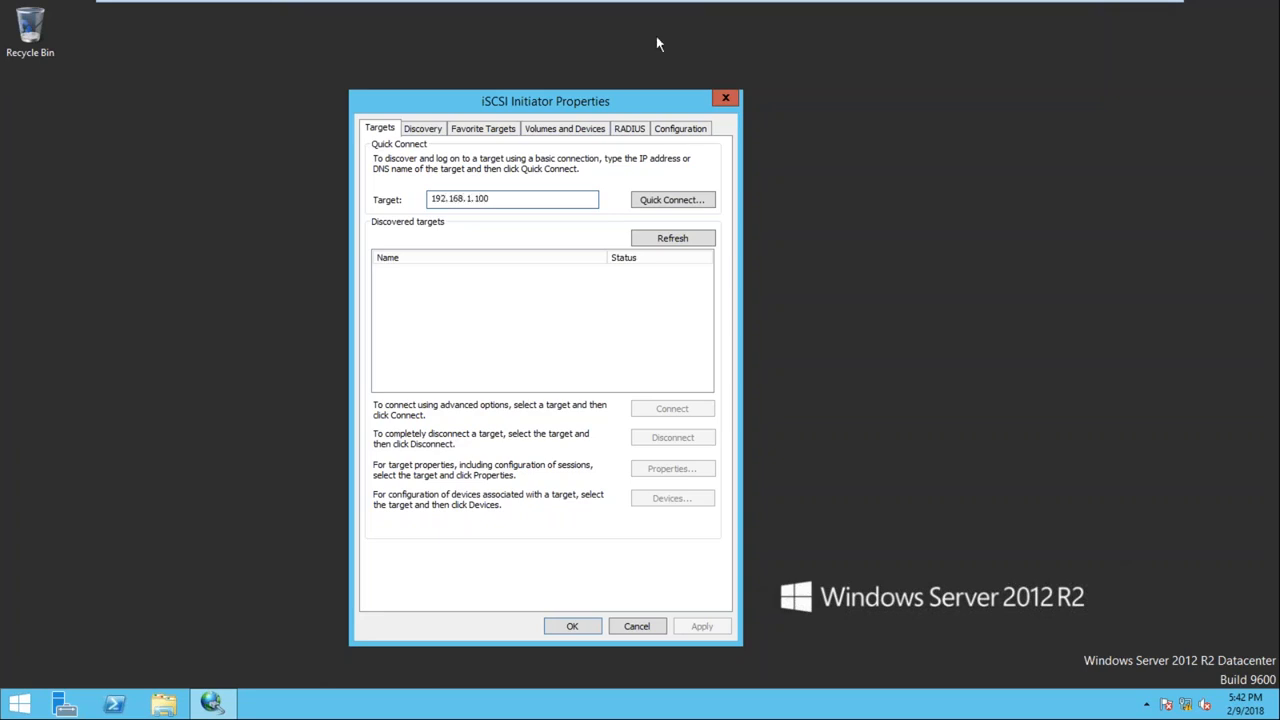
click(659, 204)
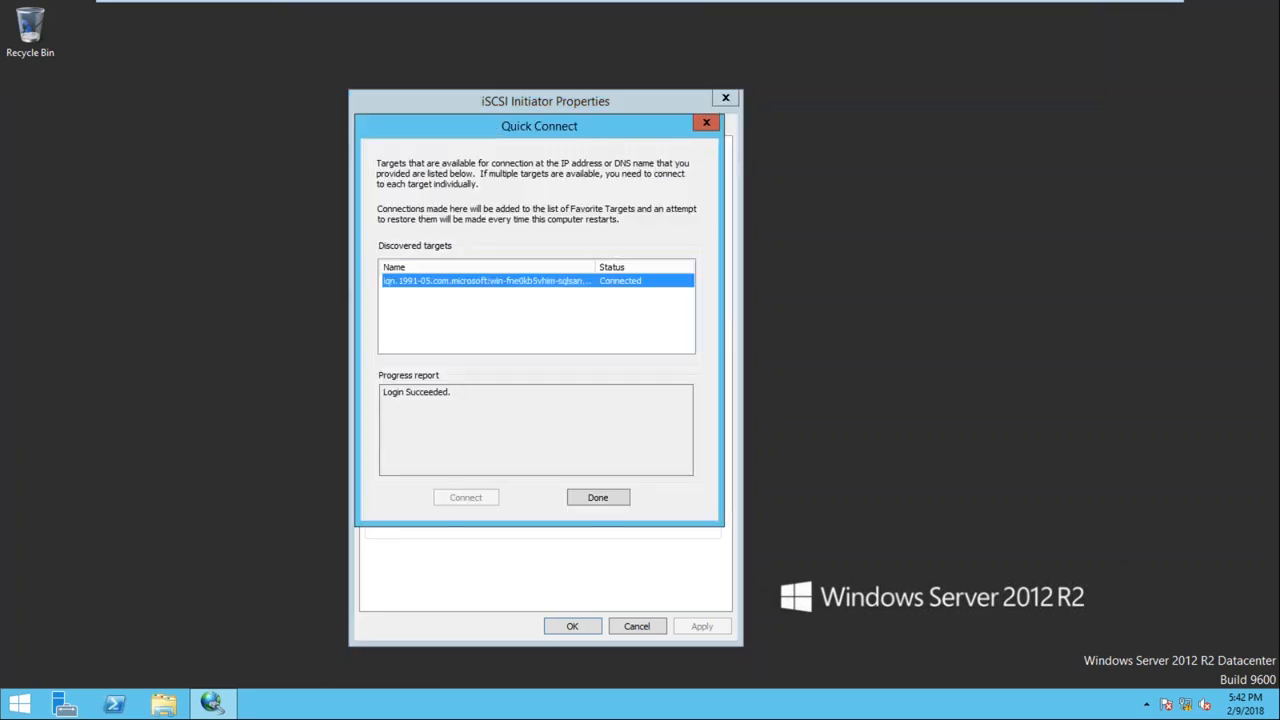
click(597, 498)
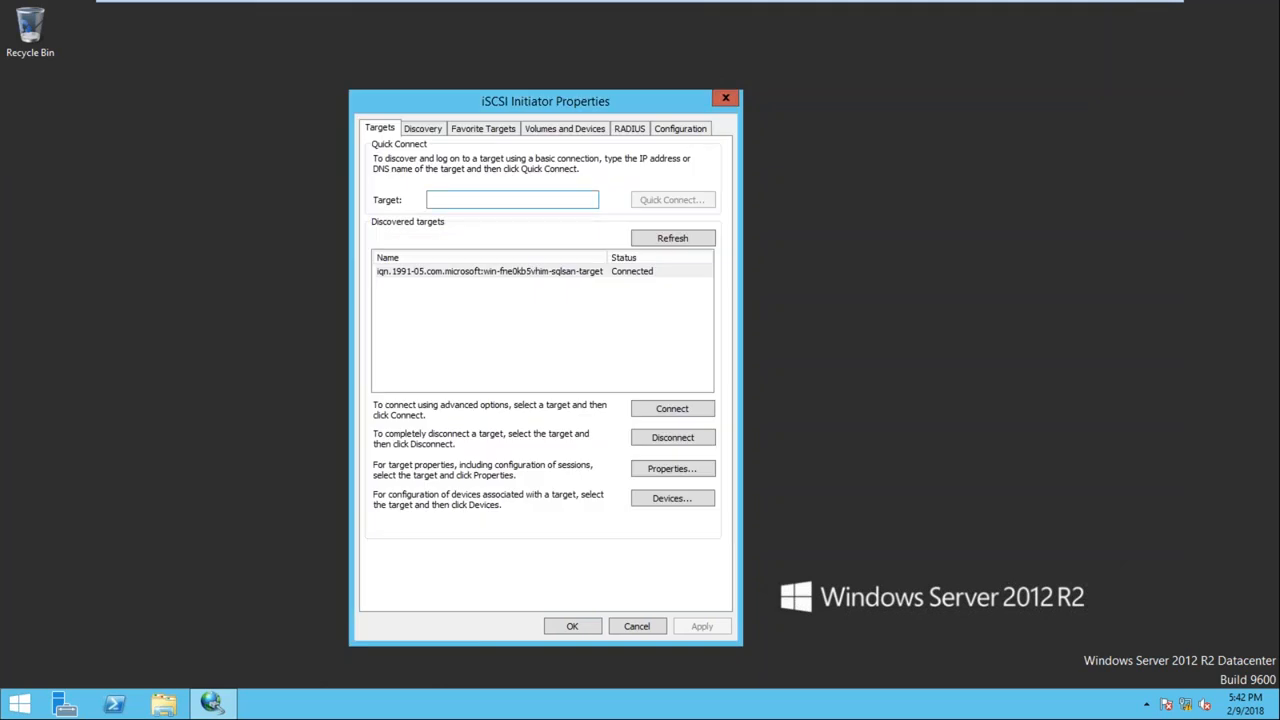
click(563, 130)
click(680, 389)
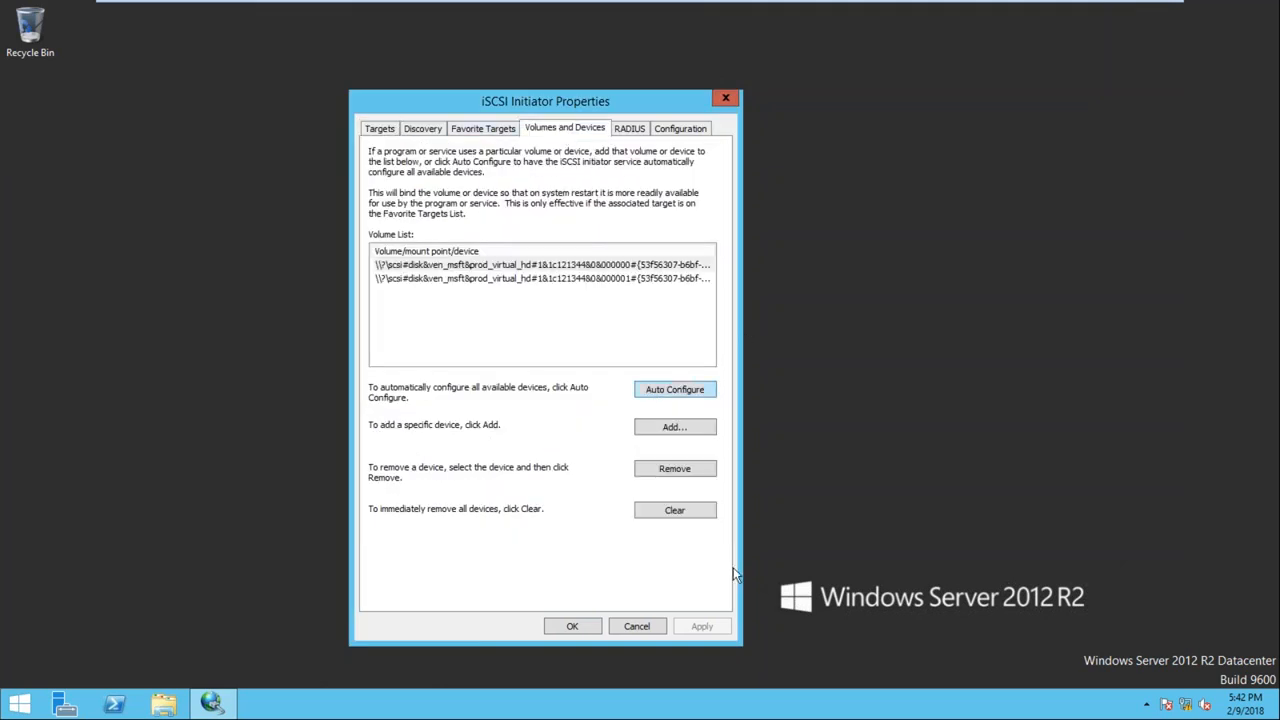
click(585, 630)
right_click(369, 326)
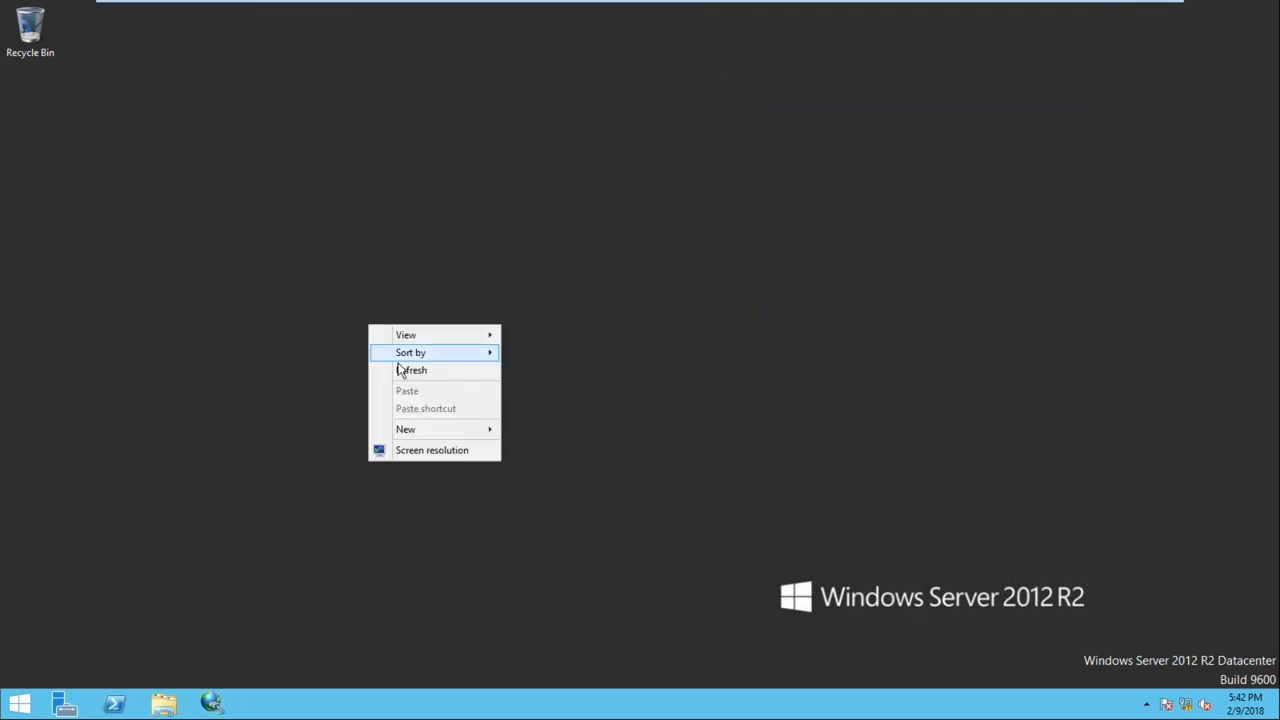
click(401, 370)
Open Disk Management maximized on Node2 and bring the 1023 MB Disk 1 online
right_click(33, 707)
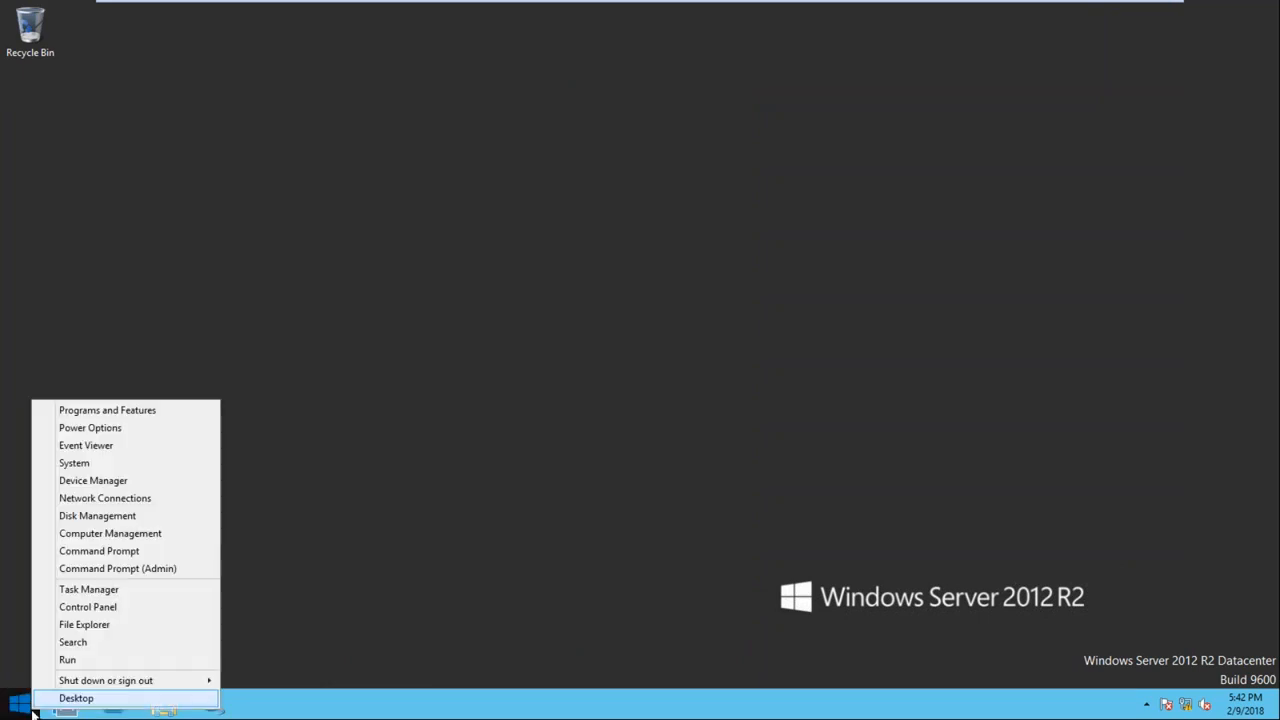
click(174, 520)
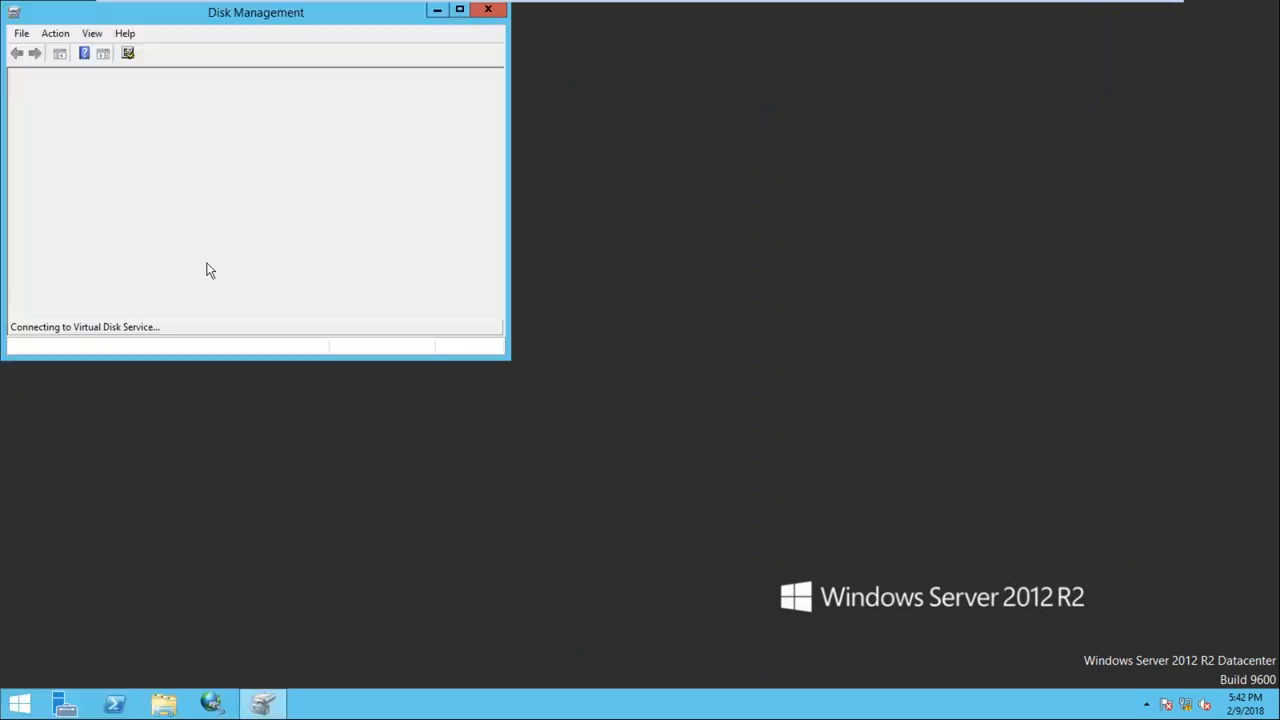
double_click(296, 14)
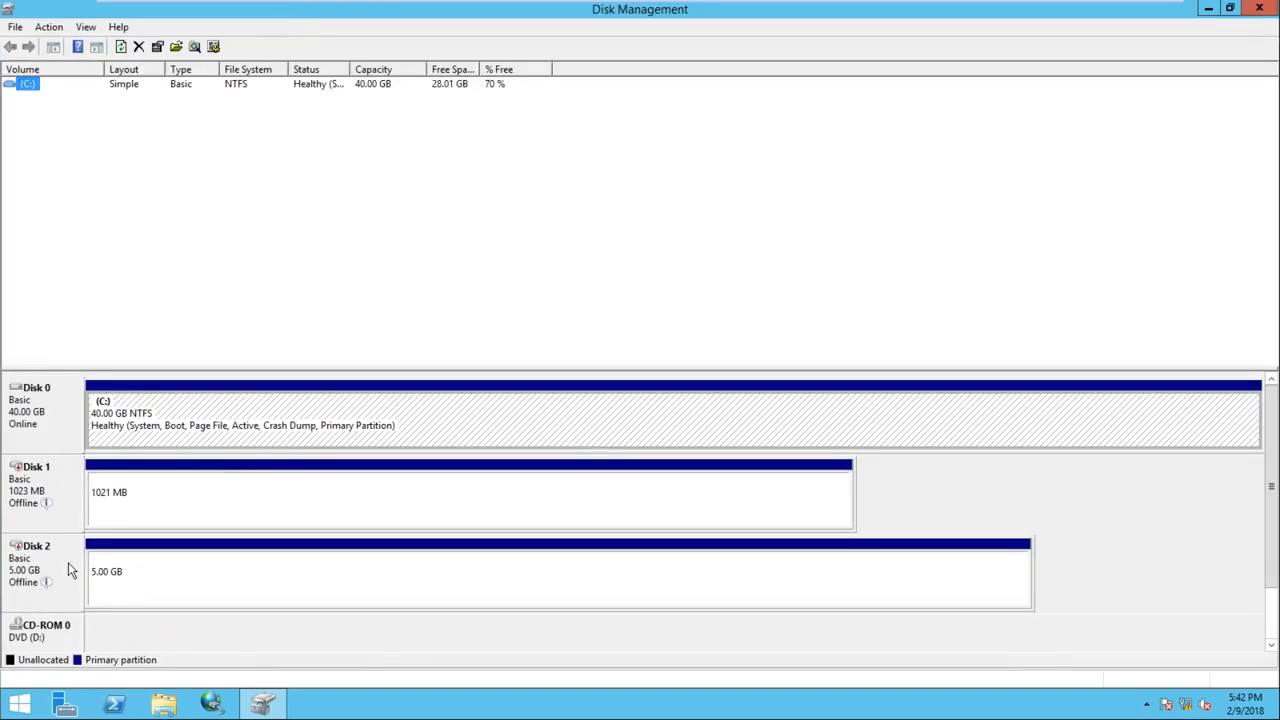
mouse_move(45, 503)
right_click(62, 479)
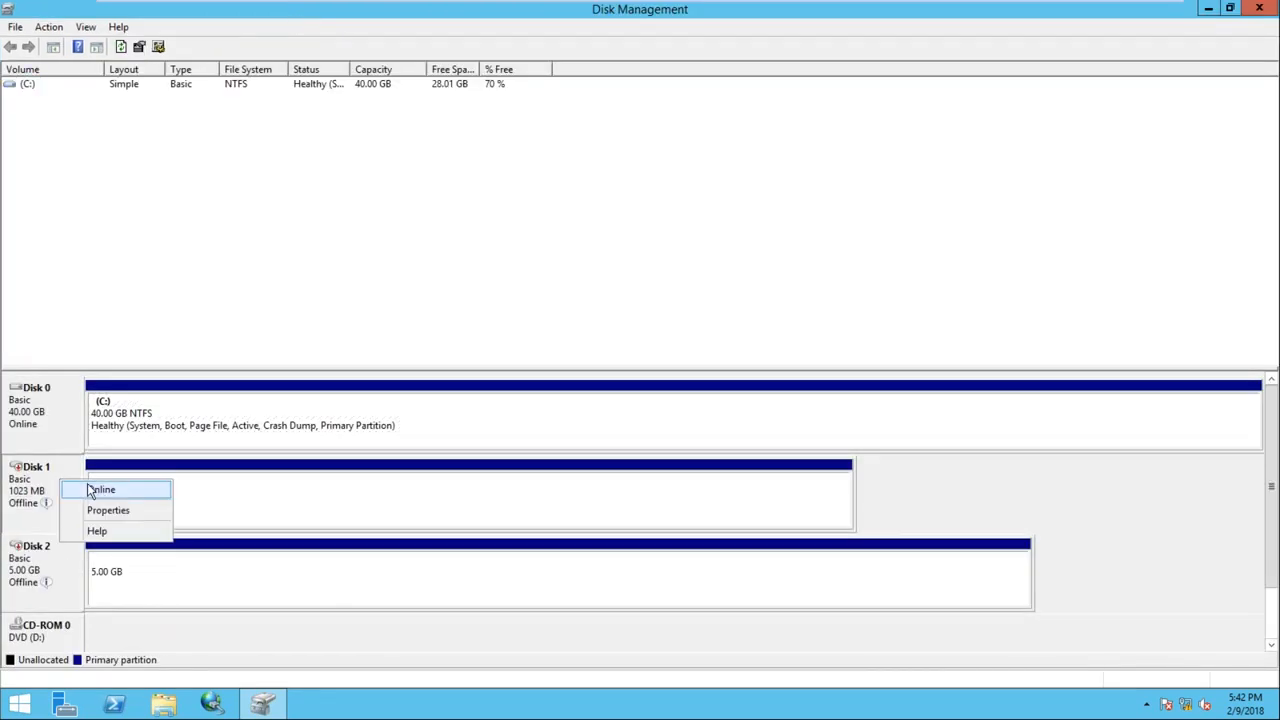
click(98, 489)
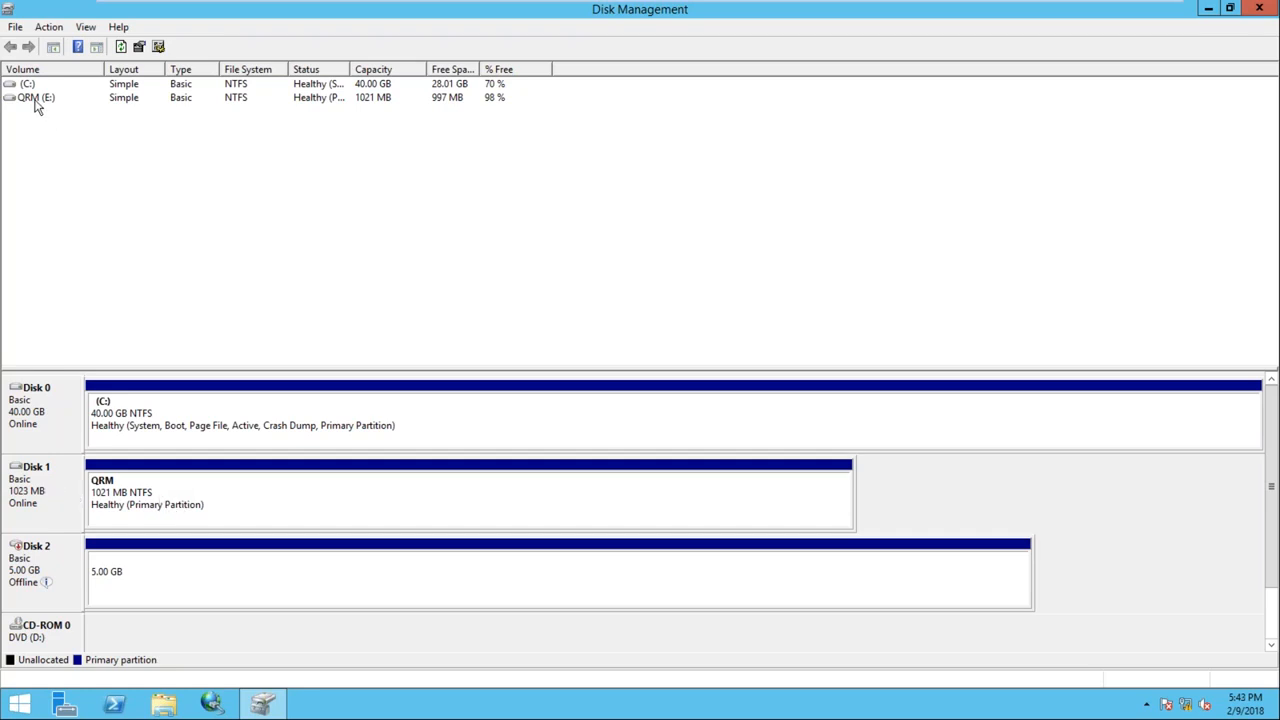
Reassign the QRM volume from drive letter E: to Q: and accept the warning
right_click(176, 507)
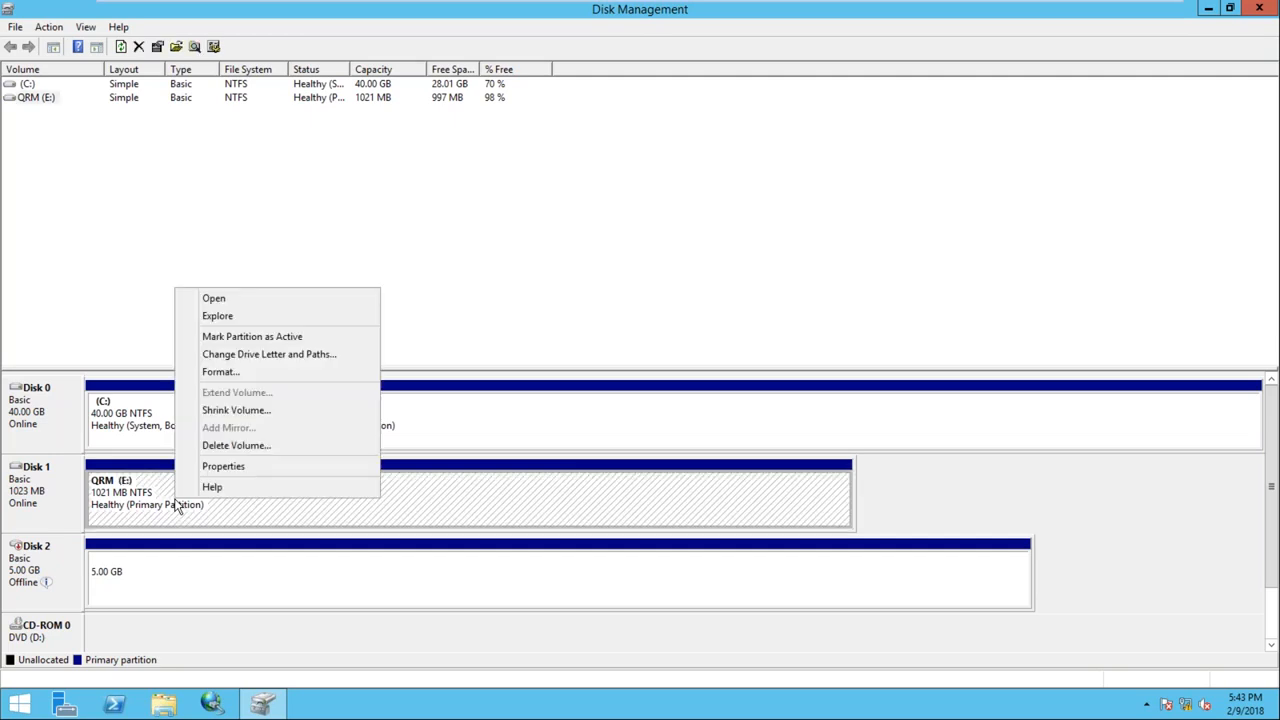
click(288, 358)
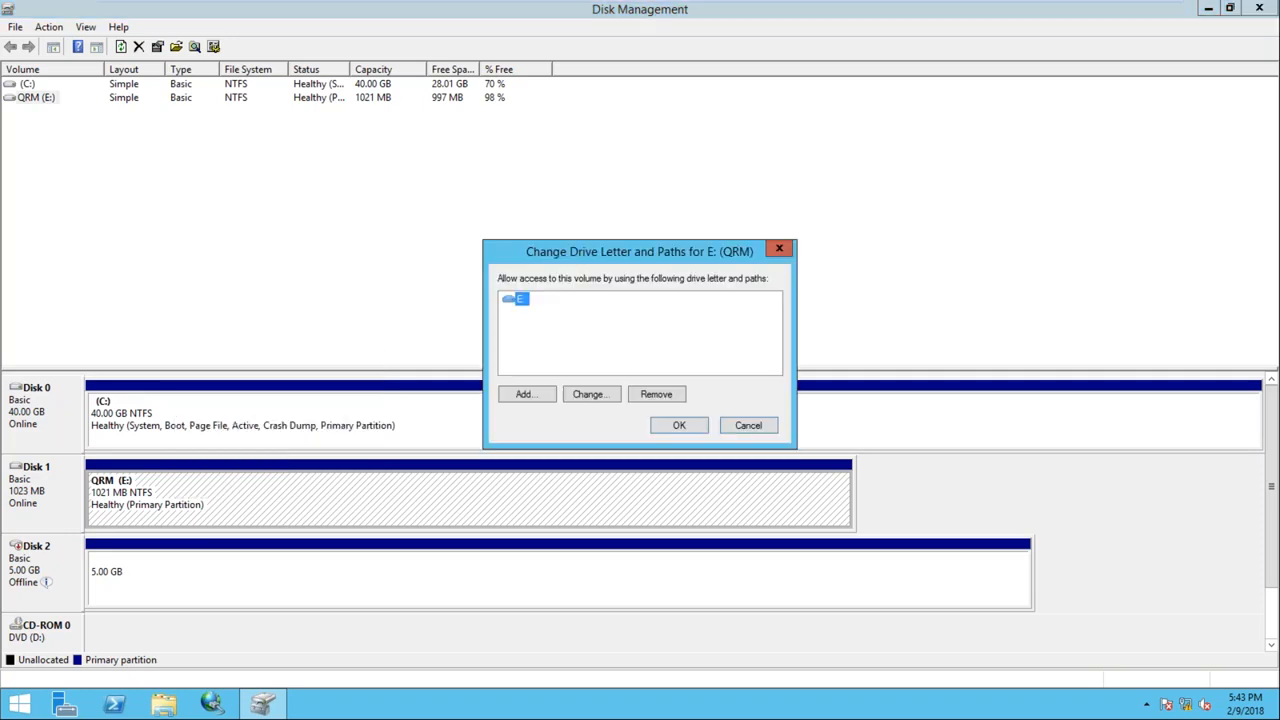
click(587, 396)
click(775, 326)
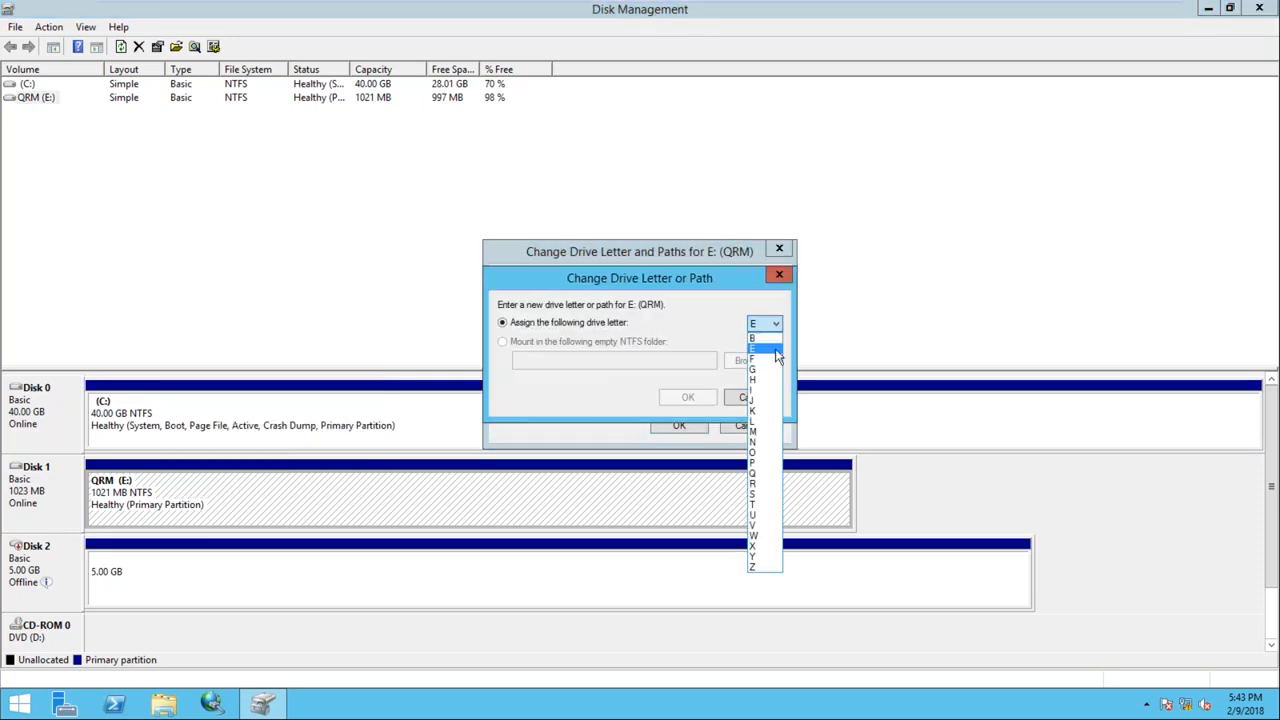
click(760, 483)
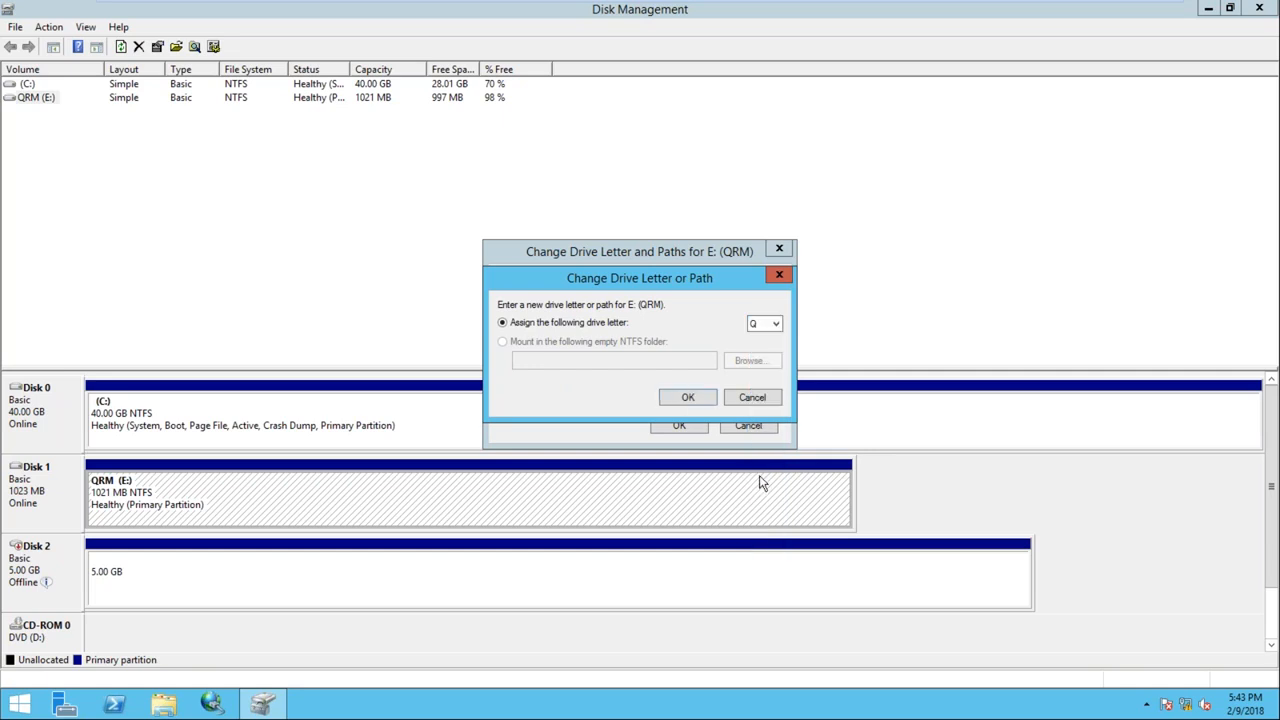
click(679, 398)
click(711, 411)
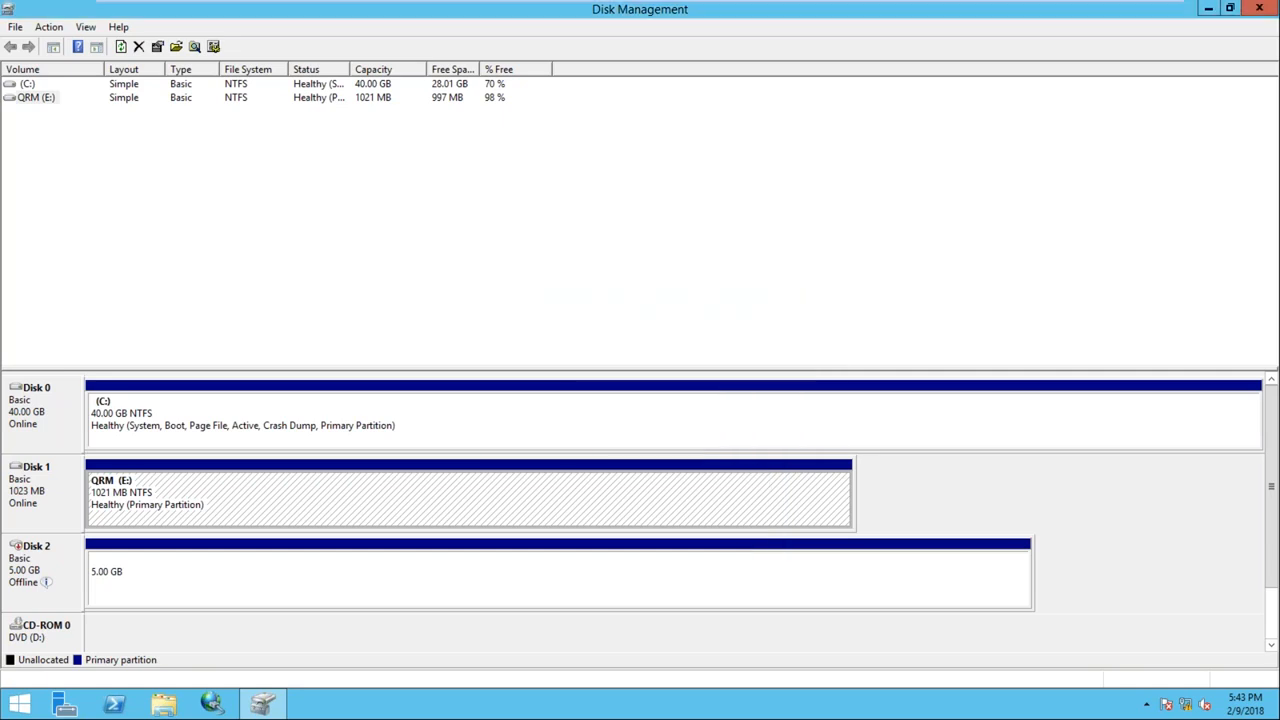
Bring Disk 2 online and look at SQL1's drive-letter settings without changing them
right_click(57, 558)
click(98, 565)
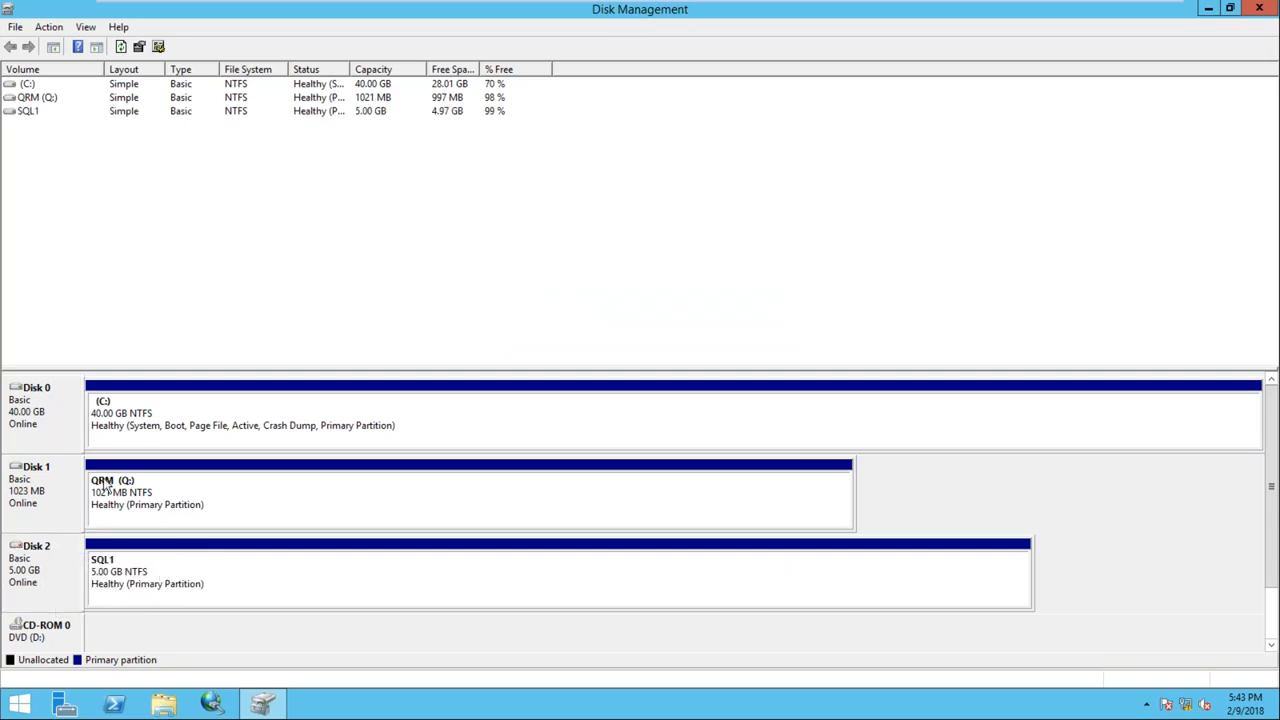
click(30, 114)
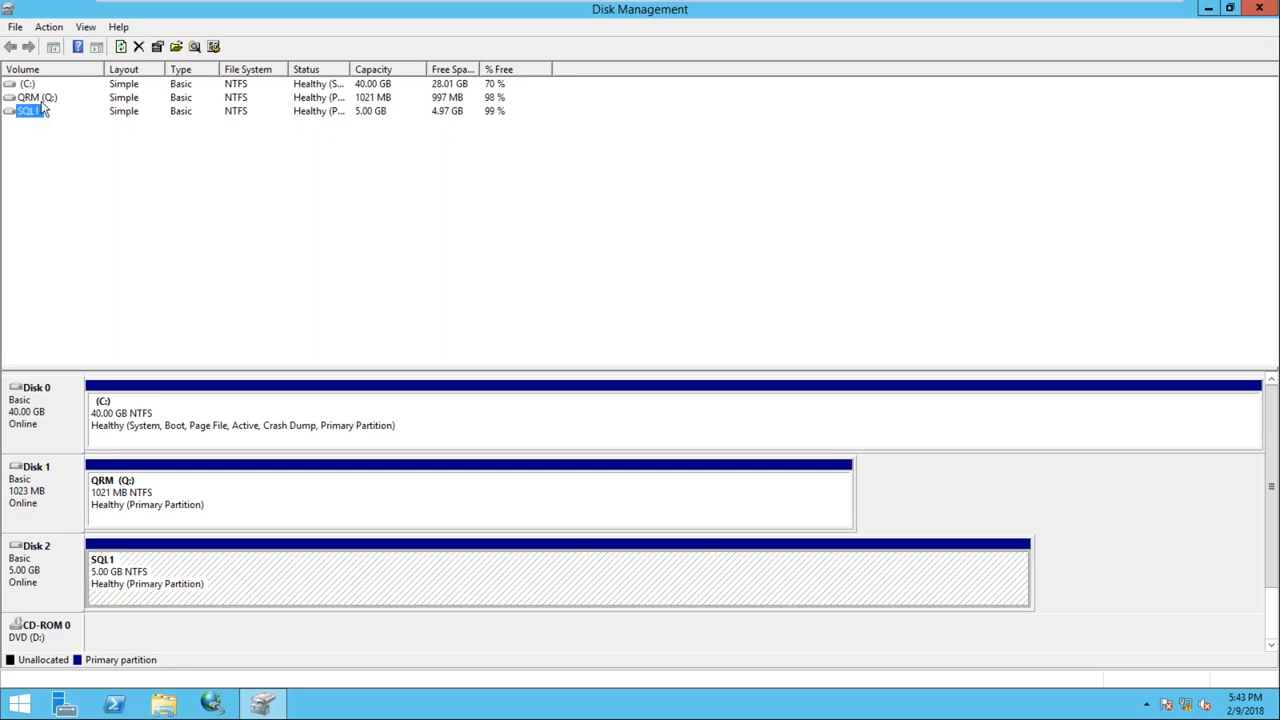
click(50, 556)
click(145, 568)
right_click(145, 568)
click(240, 418)
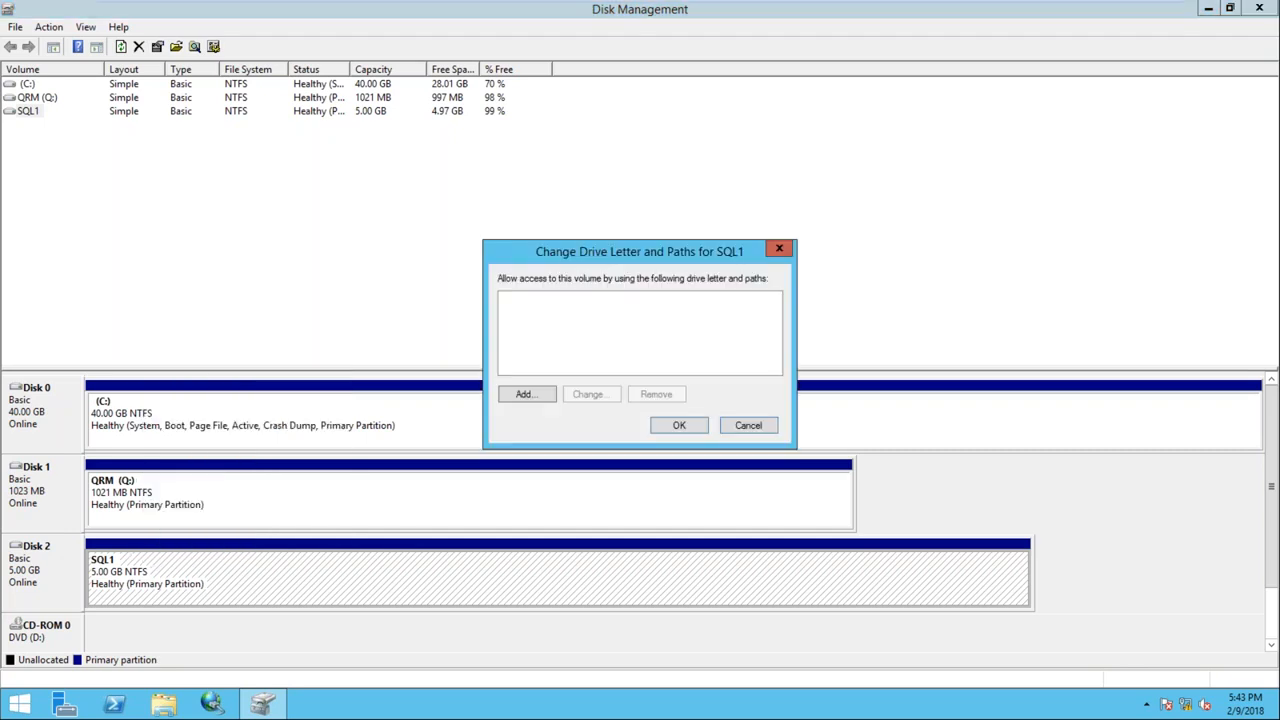
click(748, 427)
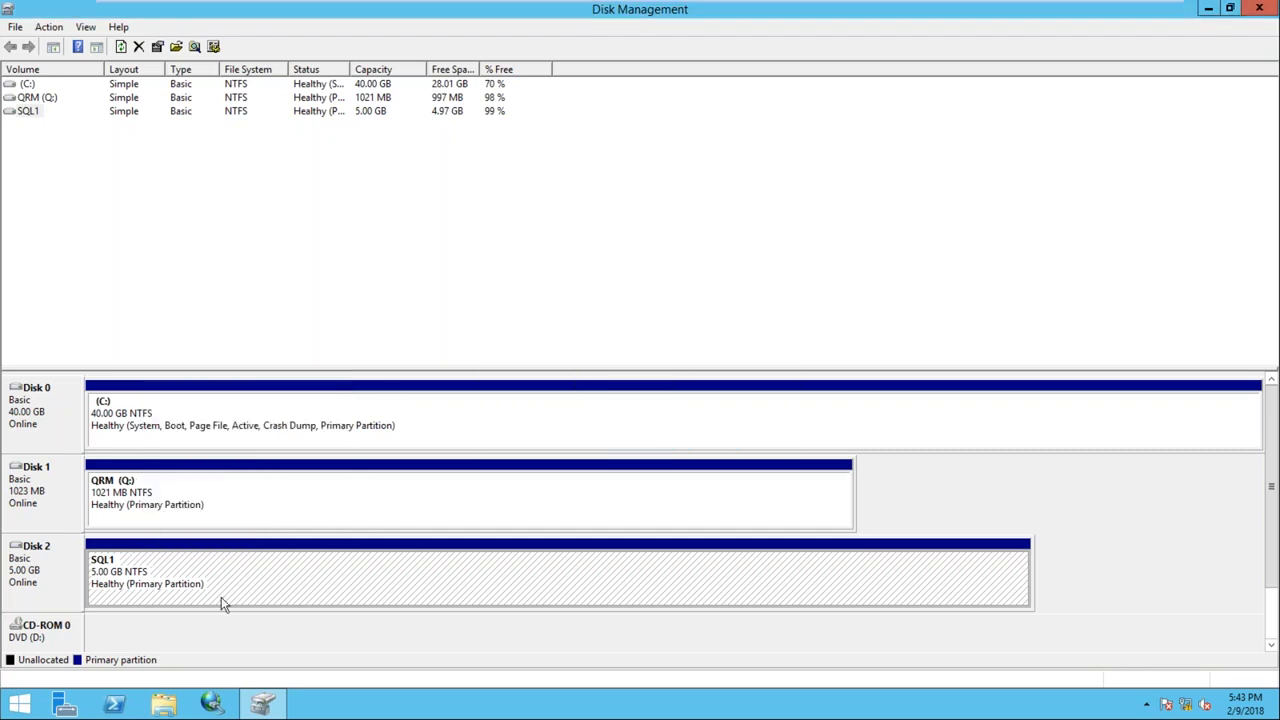
Rescan the disks so the SQL1 volume appears as E:
click(119, 492)
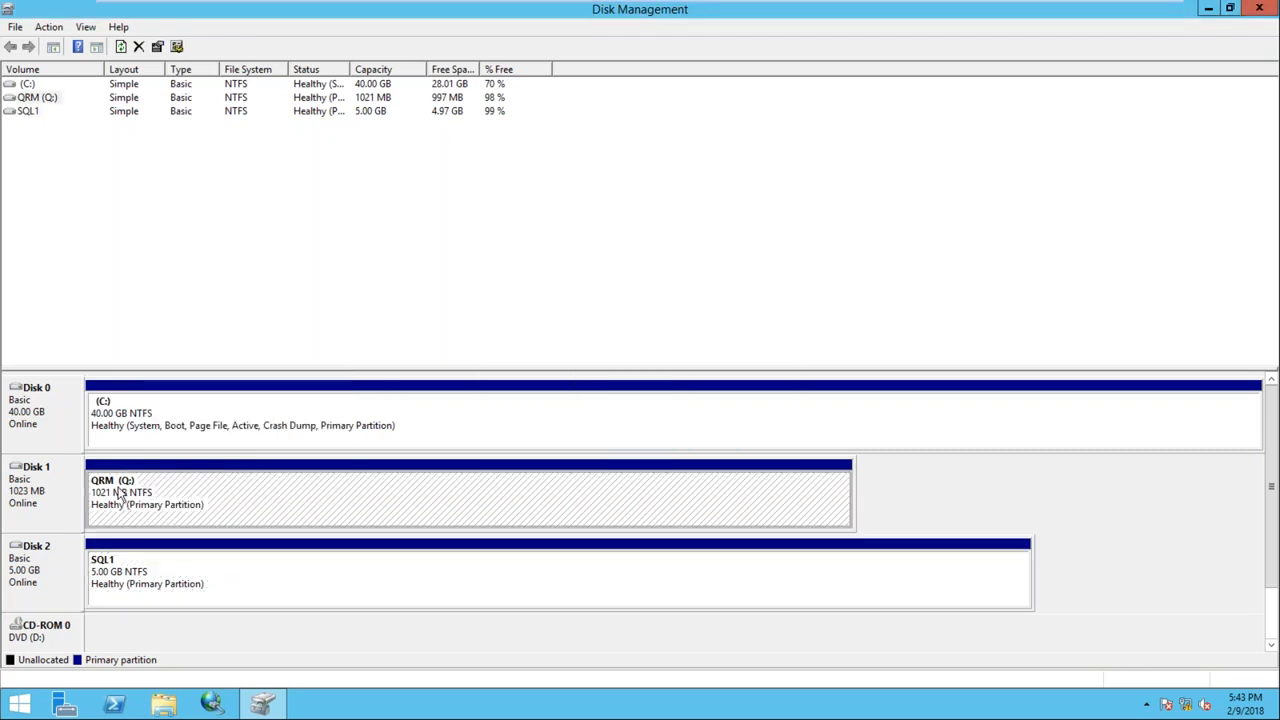
click(144, 406)
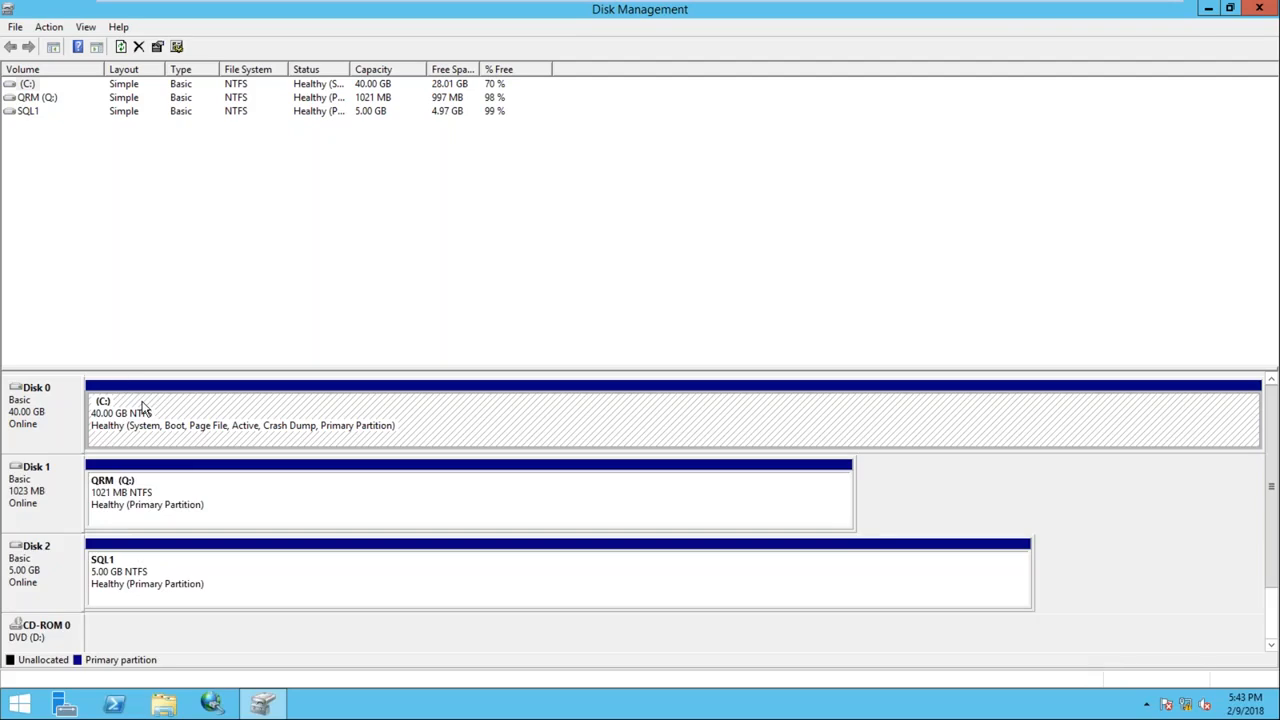
click(17, 28)
mouse_move(50, 32)
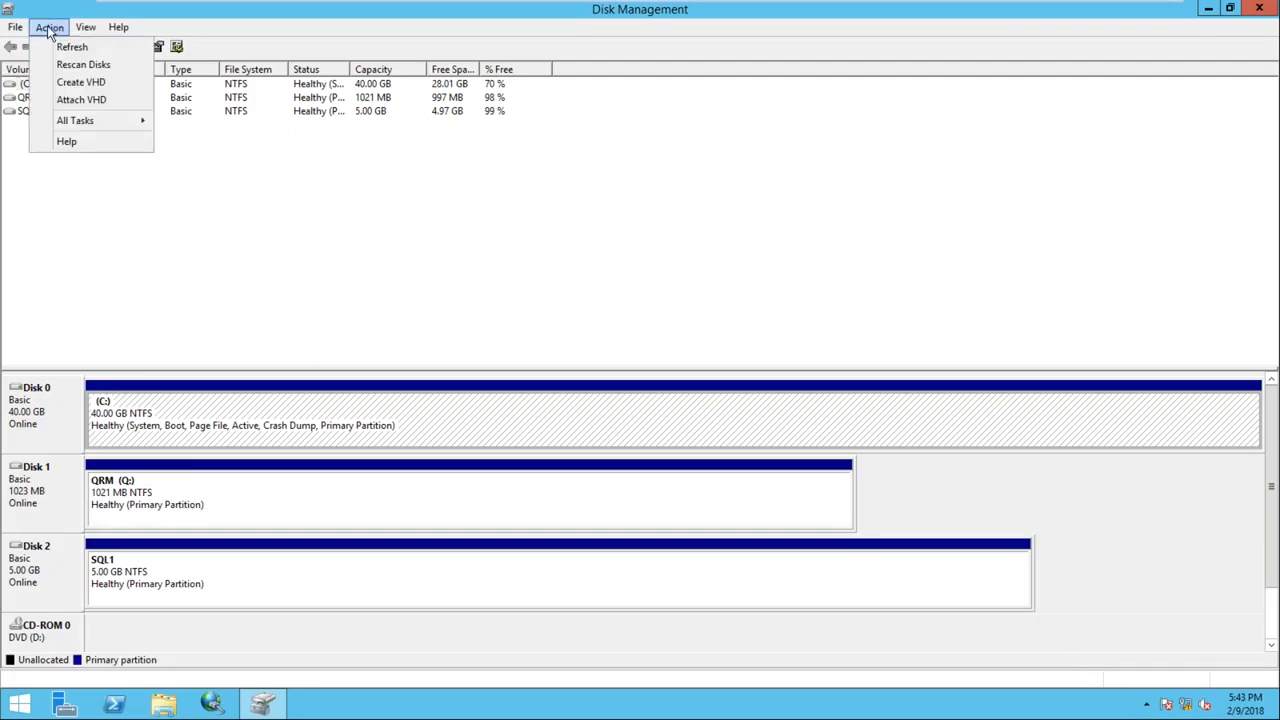
click(83, 64)
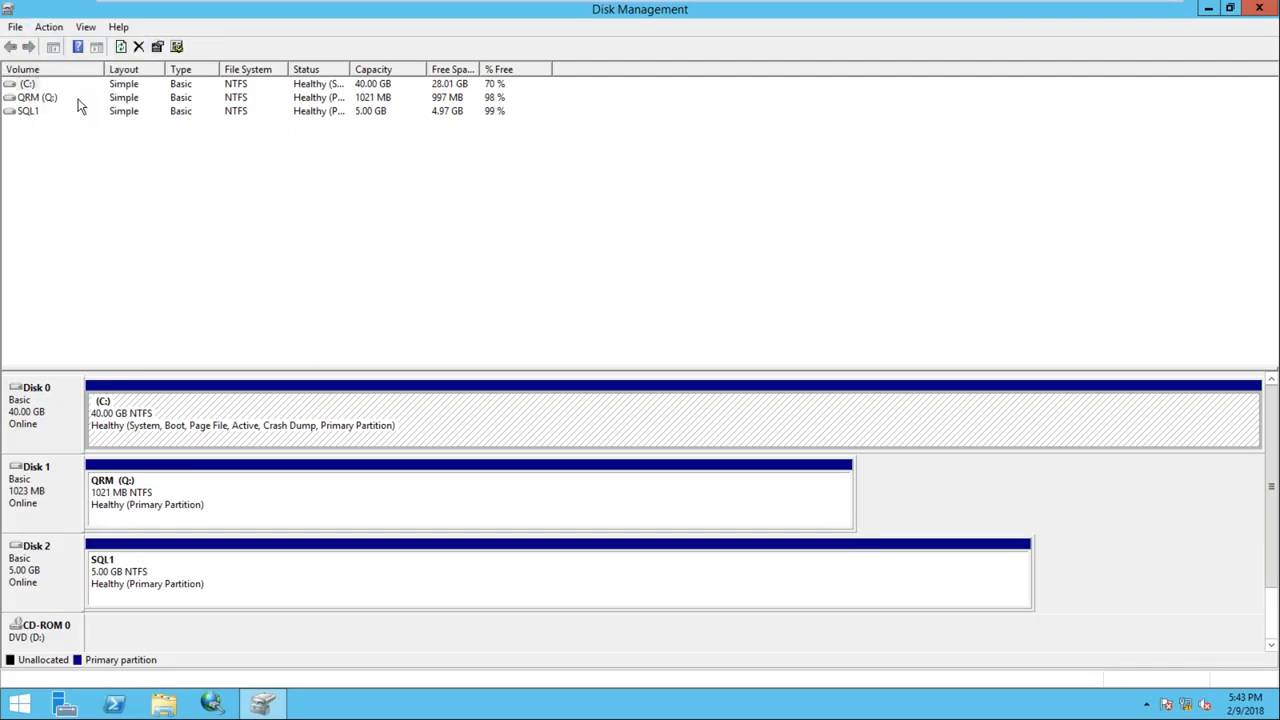
Change the SQL1 volume's drive letter from E: to S: and accept the warning
right_click(148, 566)
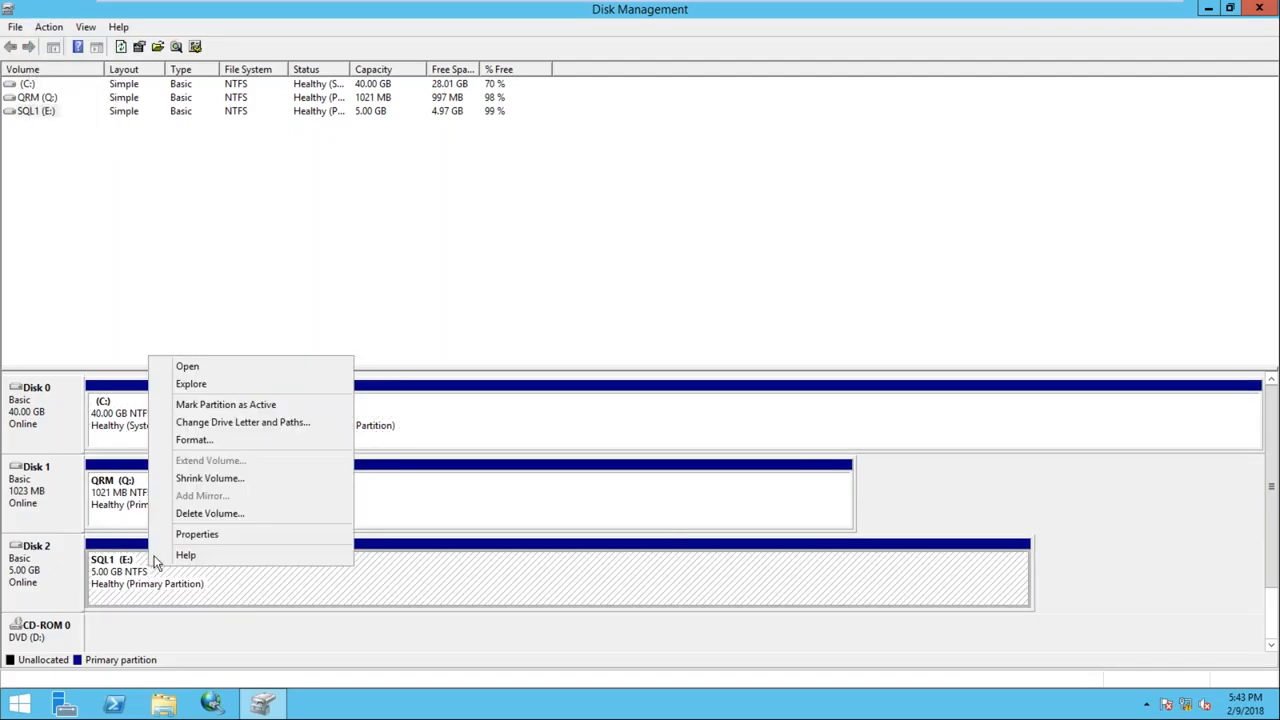
click(240, 423)
click(589, 398)
click(764, 323)
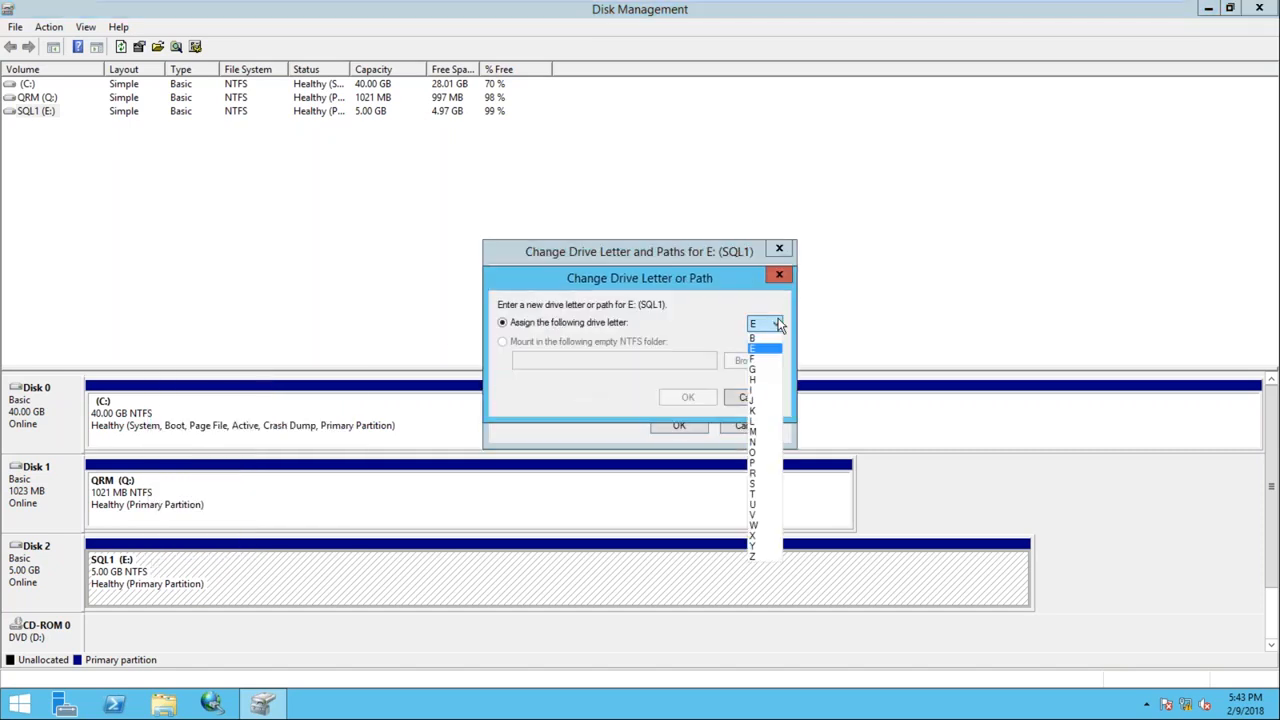
click(757, 485)
click(677, 396)
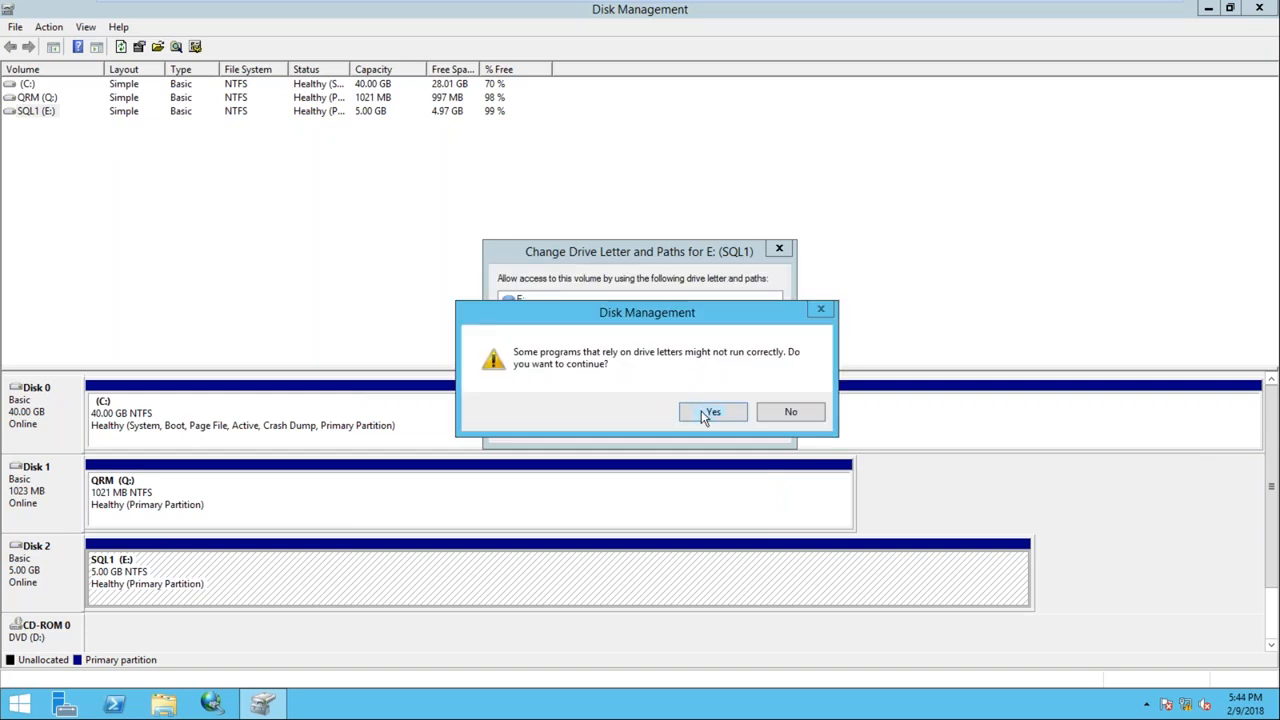
click(701, 410)
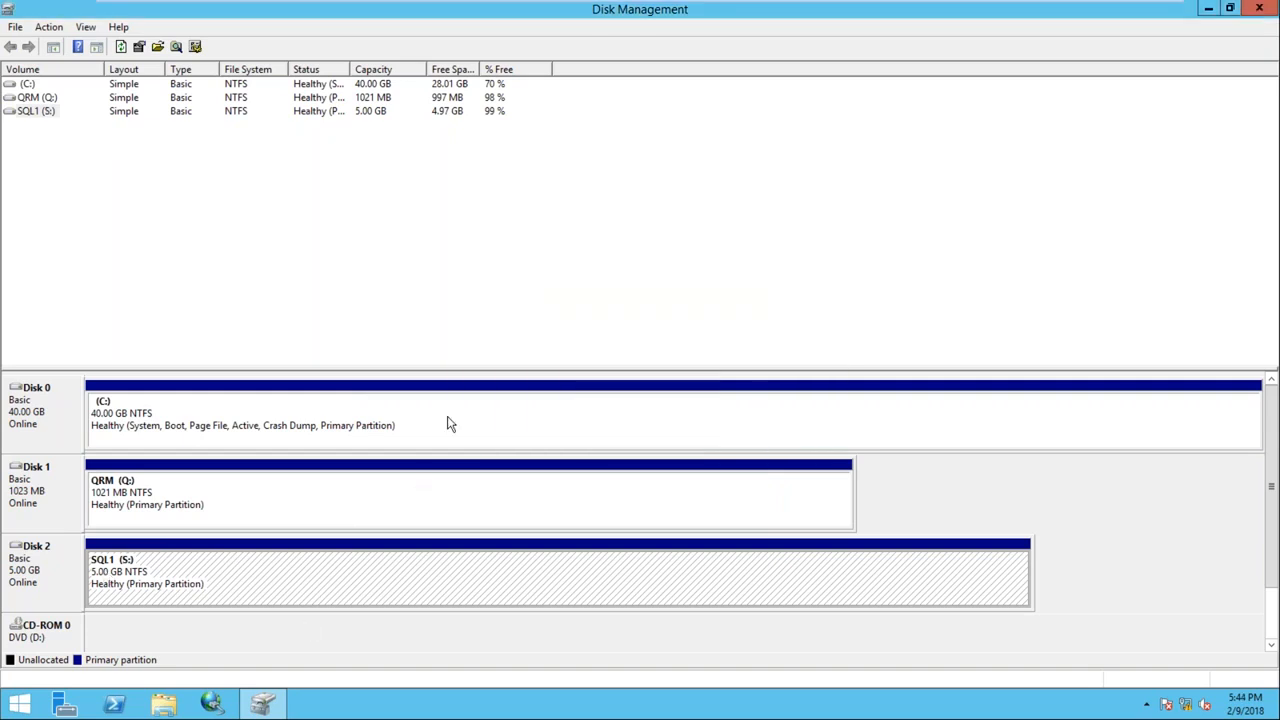
click(1262, 12)
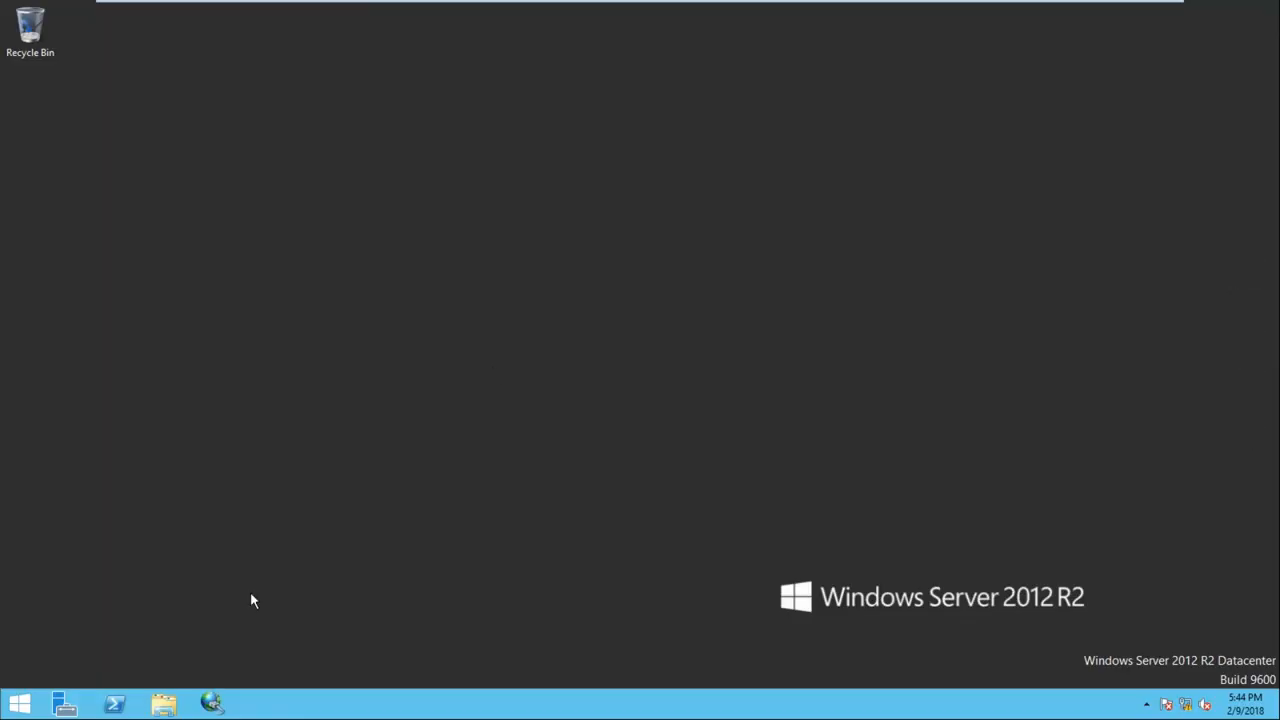
click(164, 703)
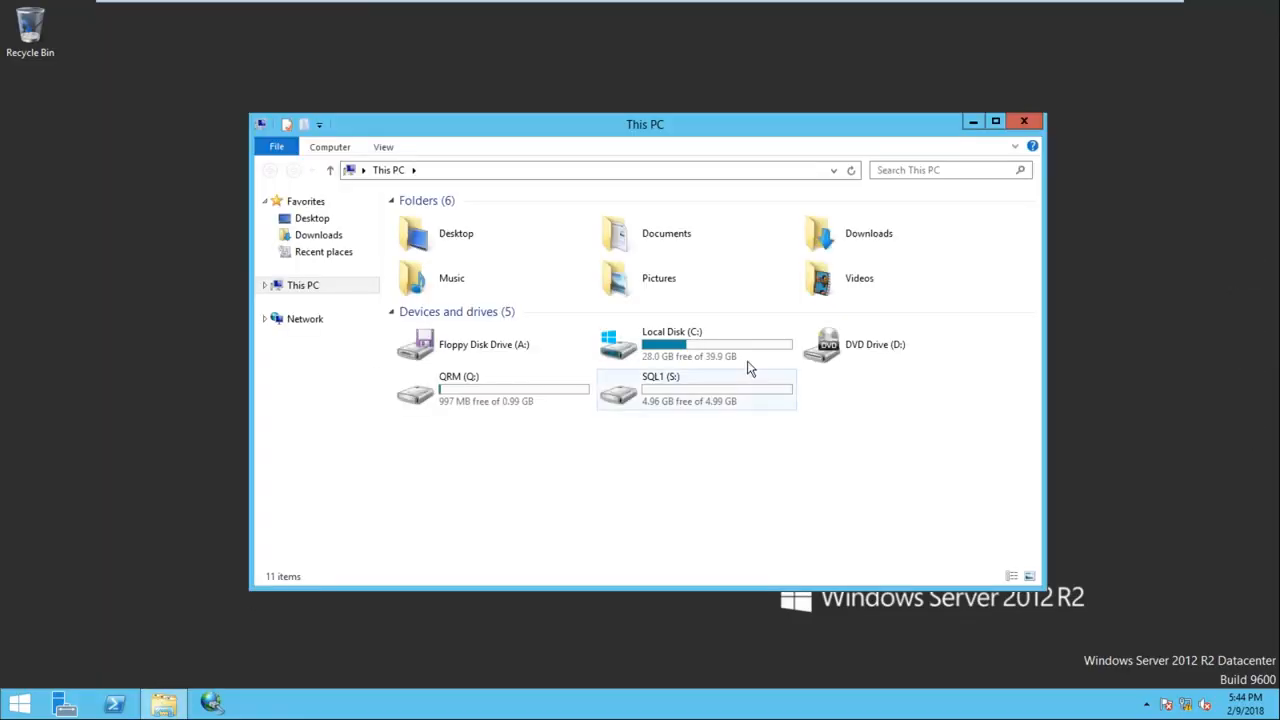
click(1038, 121)
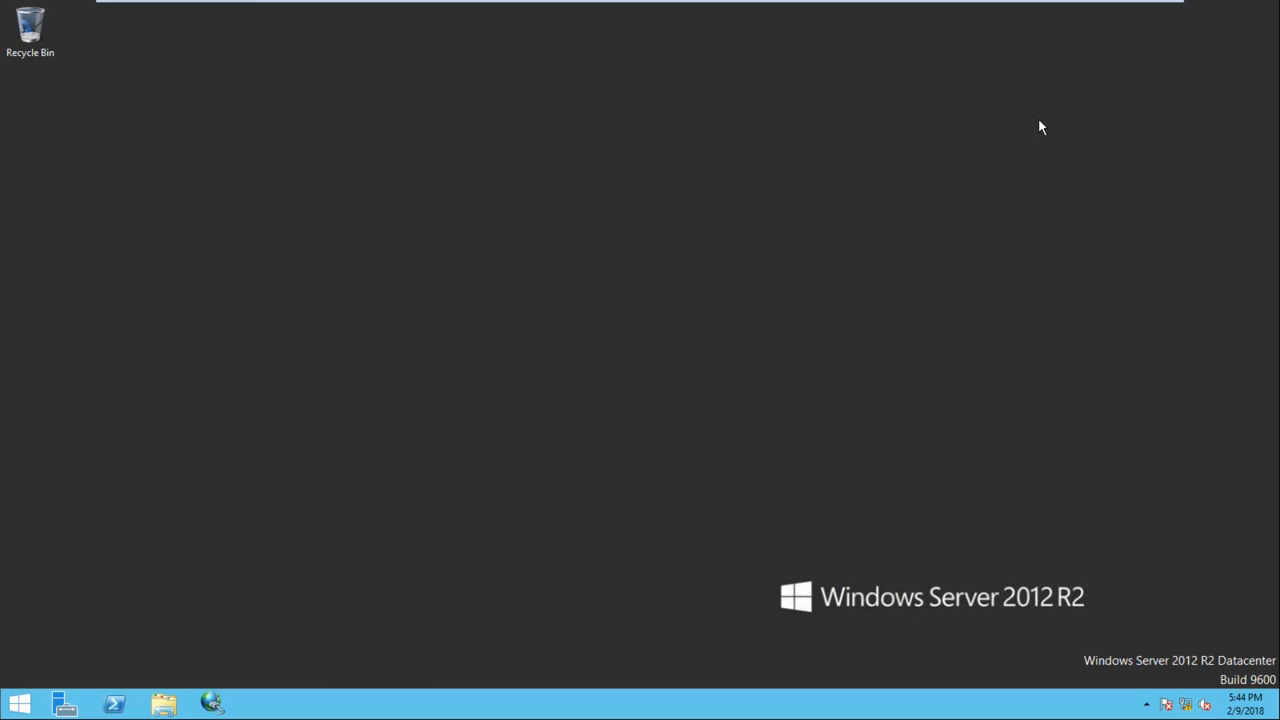
key(super+r)
text(nc)
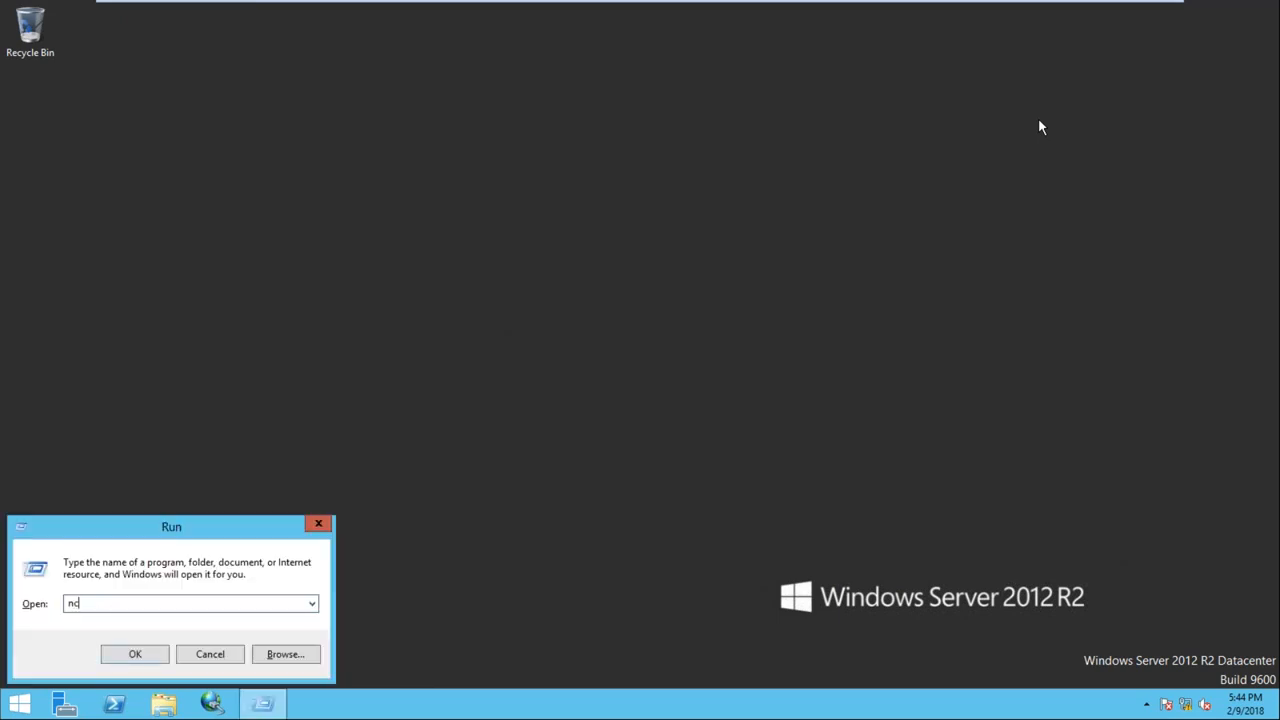
text(pa.cpl)
key(Return)
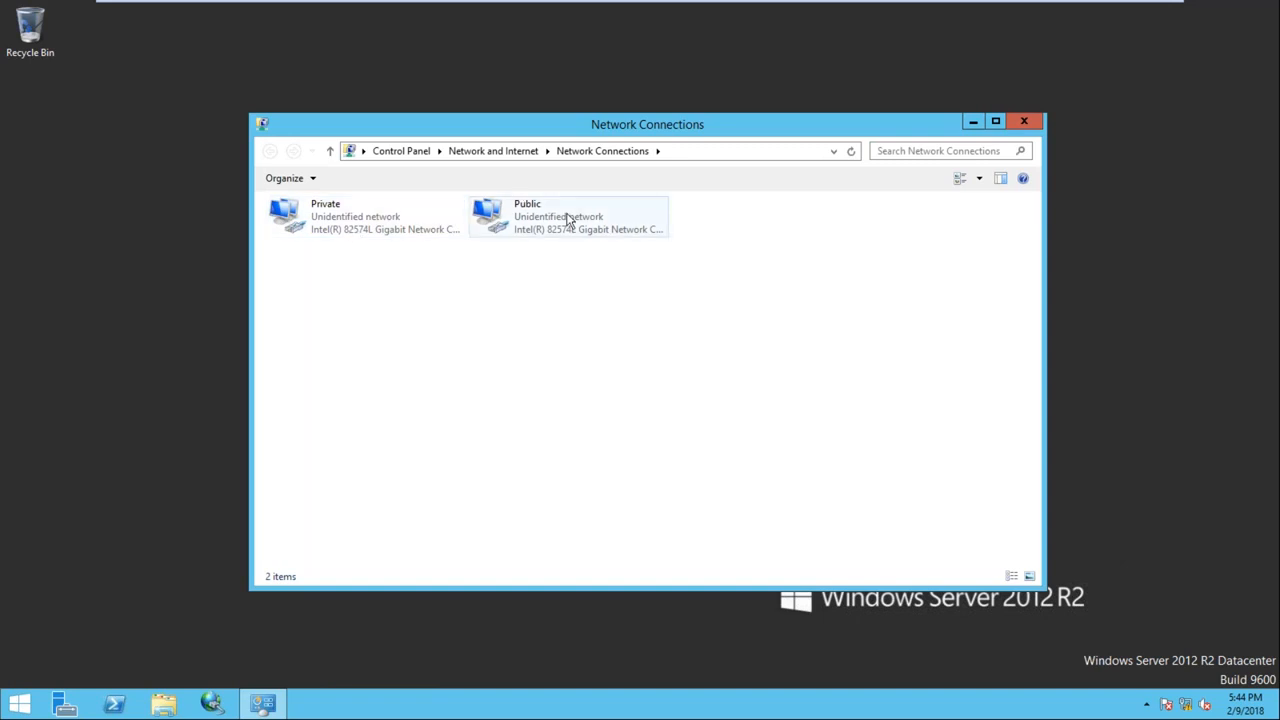
click(368, 222)
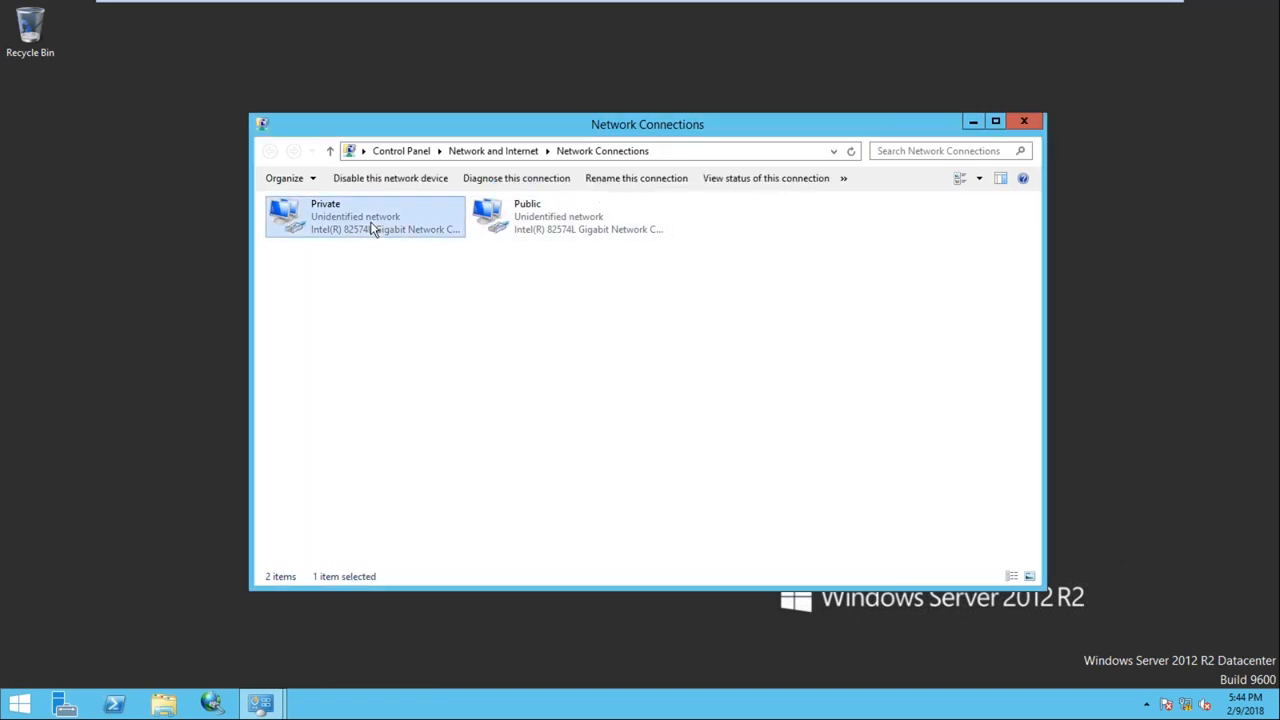
double_click(367, 217)
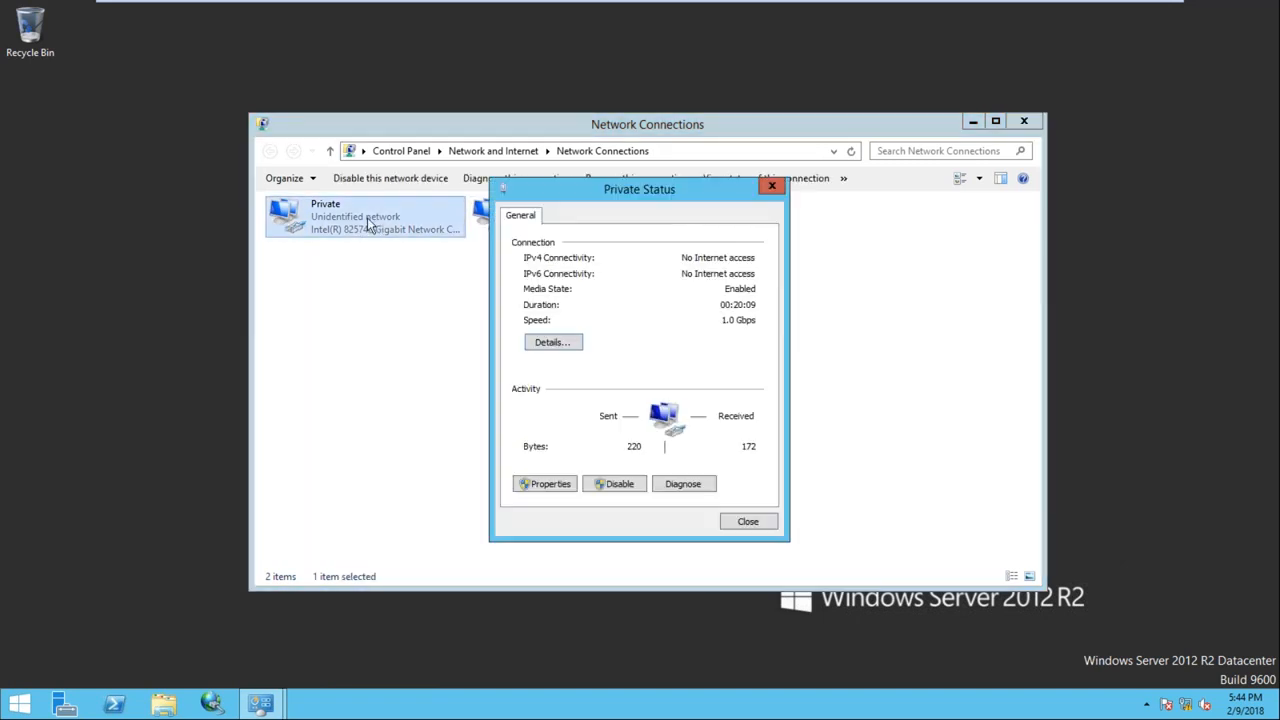
click(556, 490)
click(772, 413)
click(772, 413)
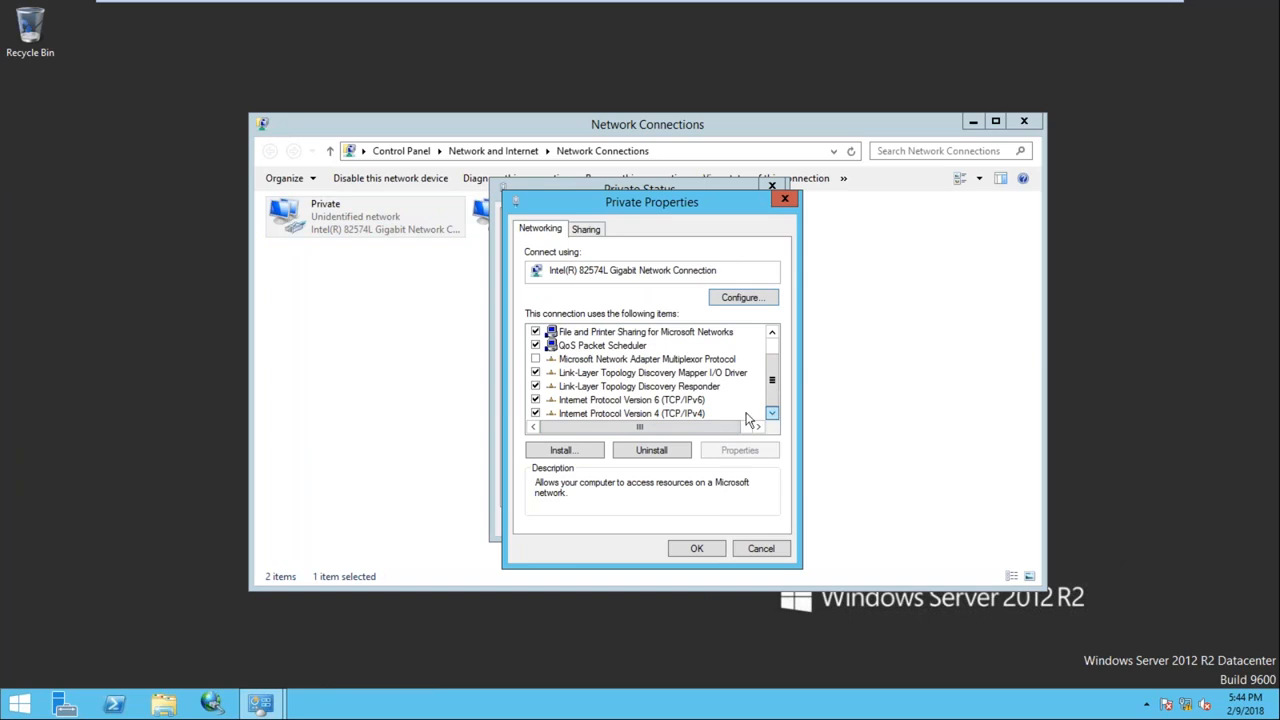
double_click(653, 413)
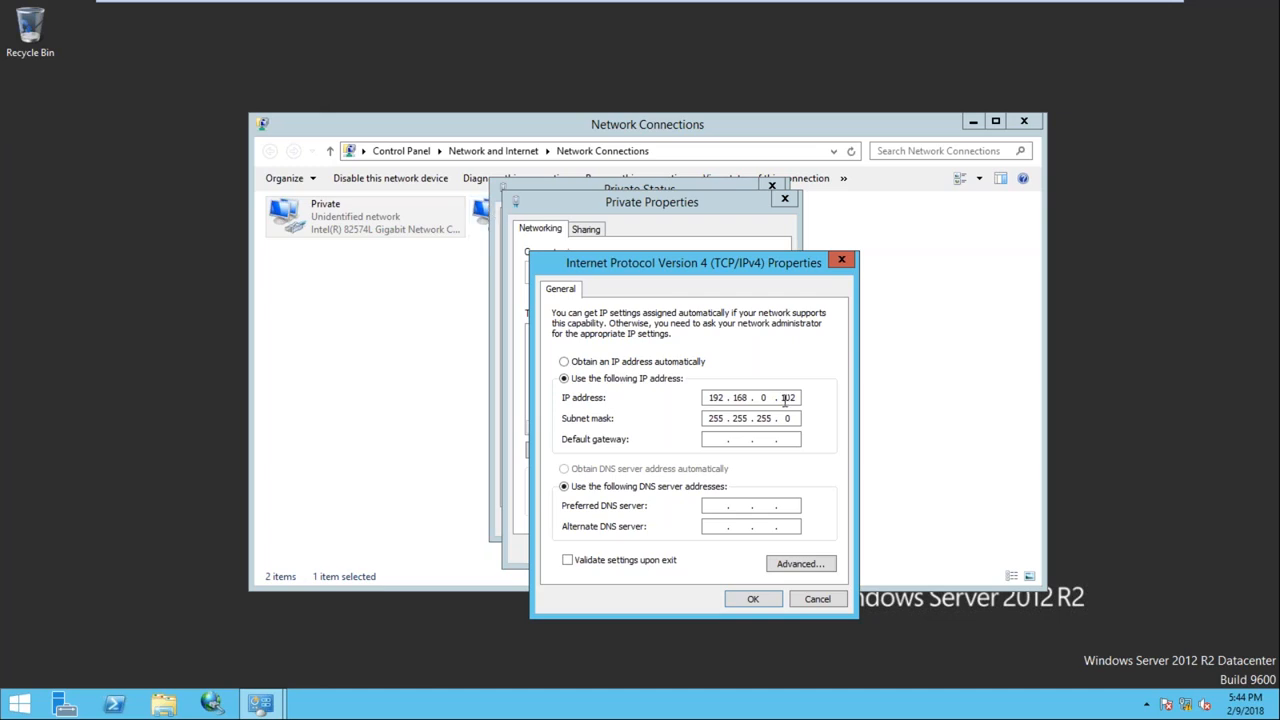
click(488, 212)
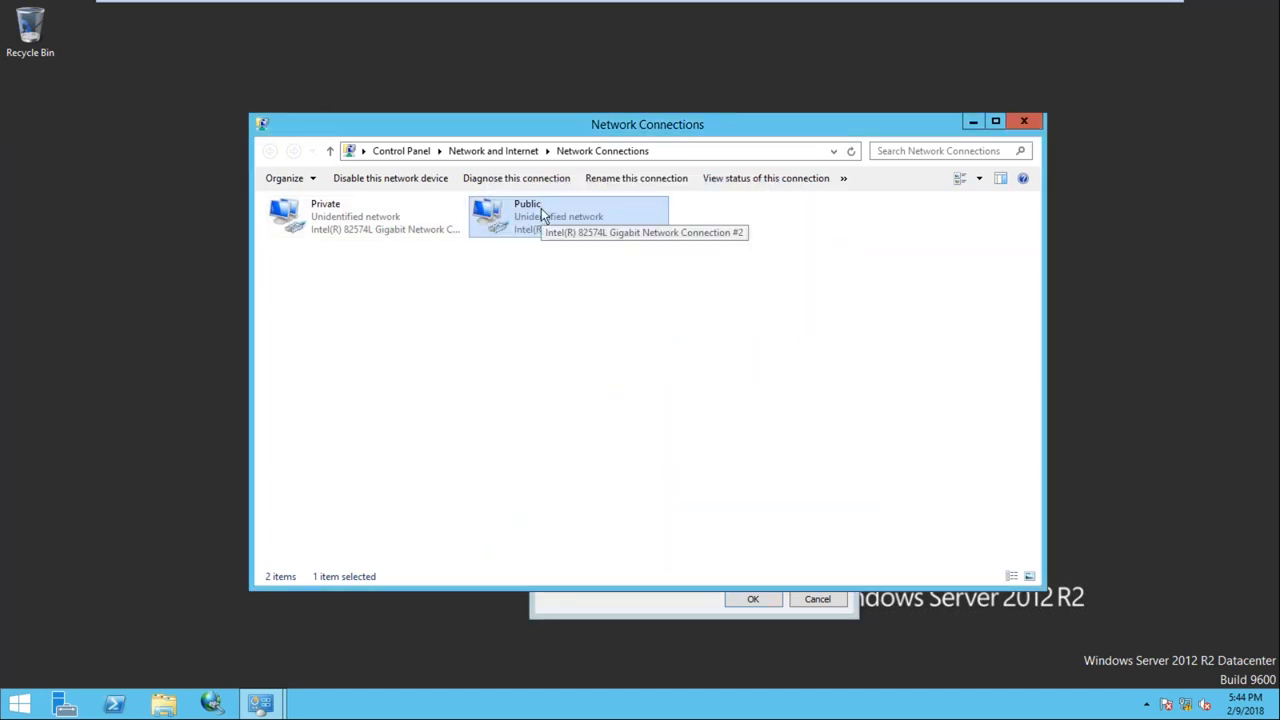
click(1028, 121)
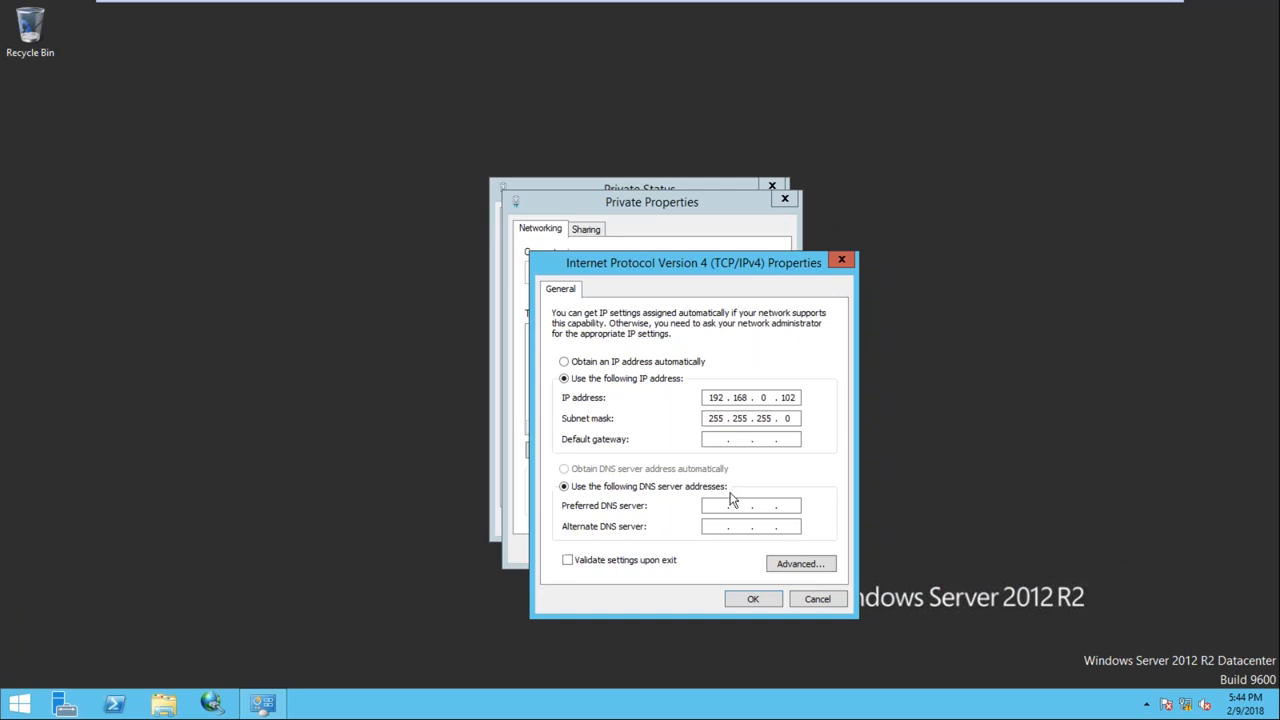
click(745, 599)
click(710, 550)
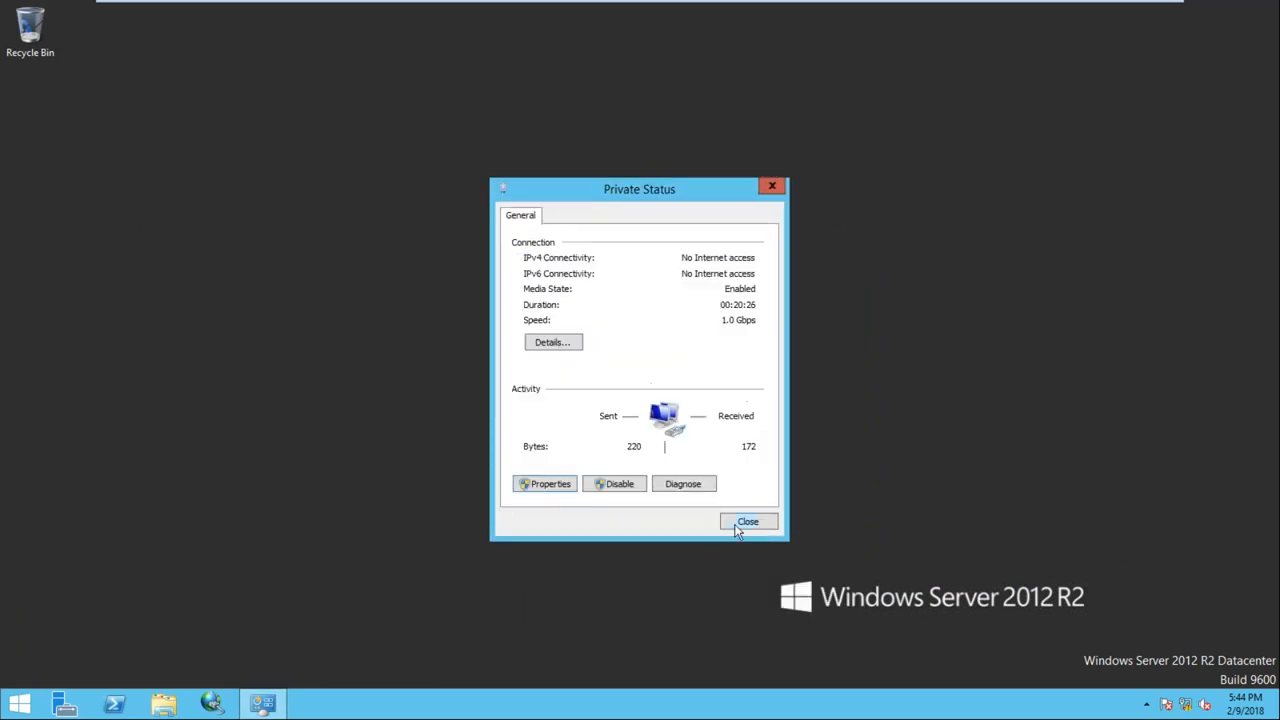
click(747, 526)
On the Node1 VM, open Network Connections with ncpa.cpl
click(729, 12)
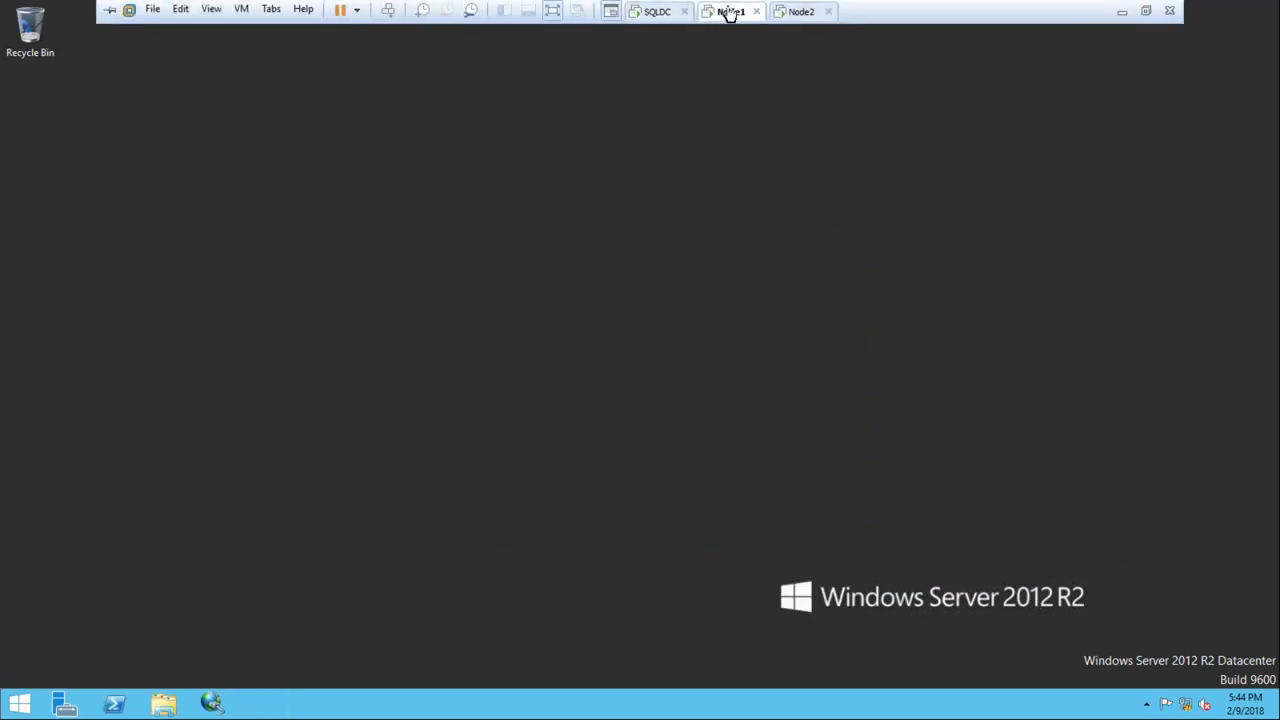
key(super+r)
text(N)
key(BackSpace)
text(N)
key(BackSpace)
text(nc)
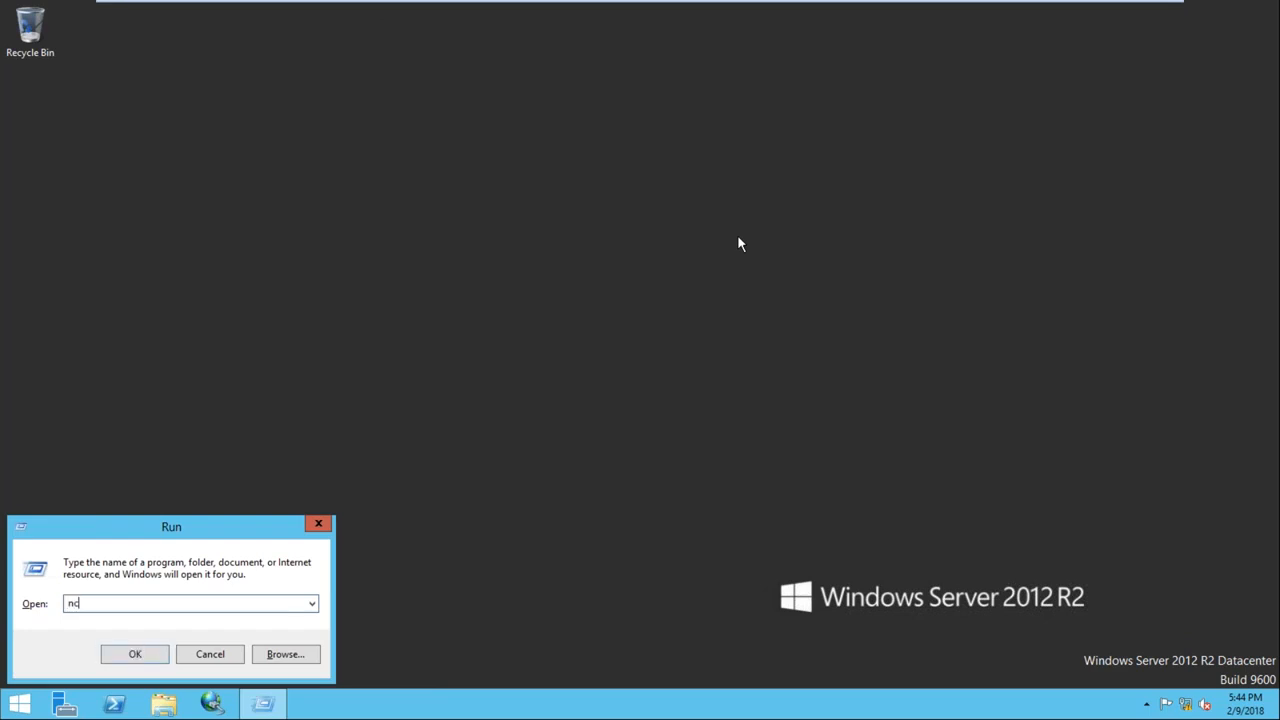
text(pa.cpl)
key(Return)
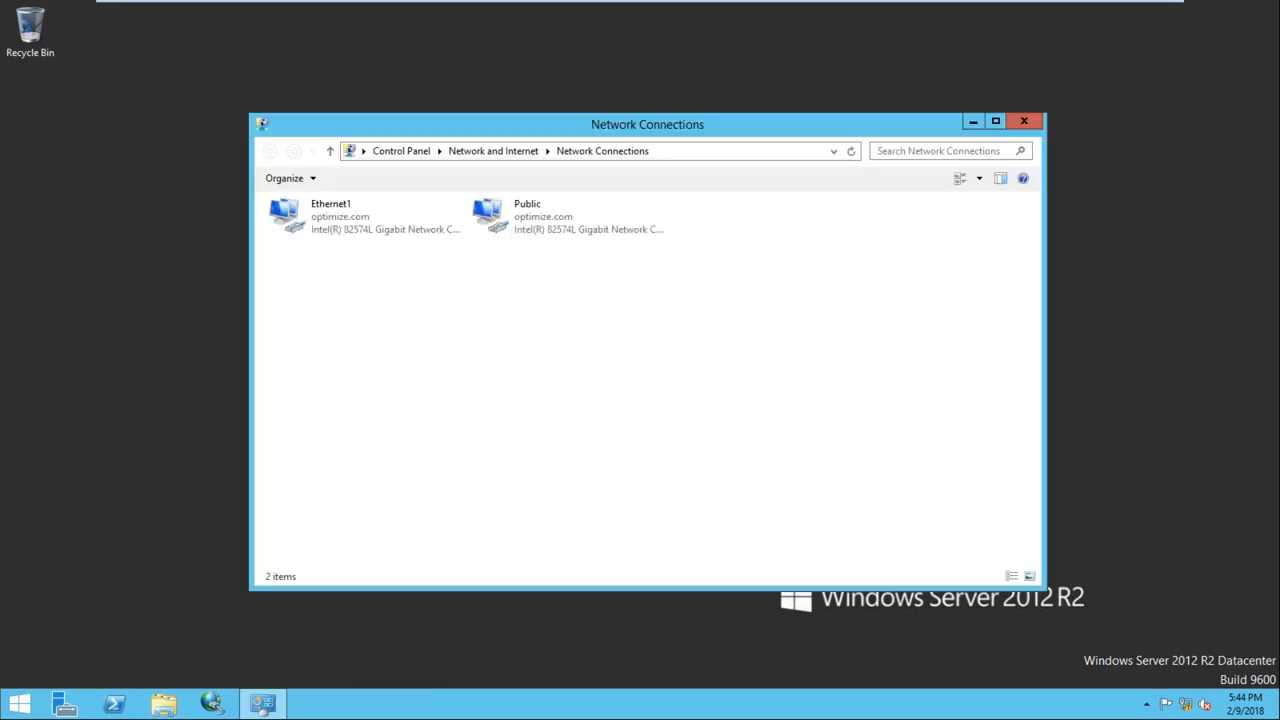
Rename the Ethernet1 connection to Private
click(367, 213)
right_click(365, 211)
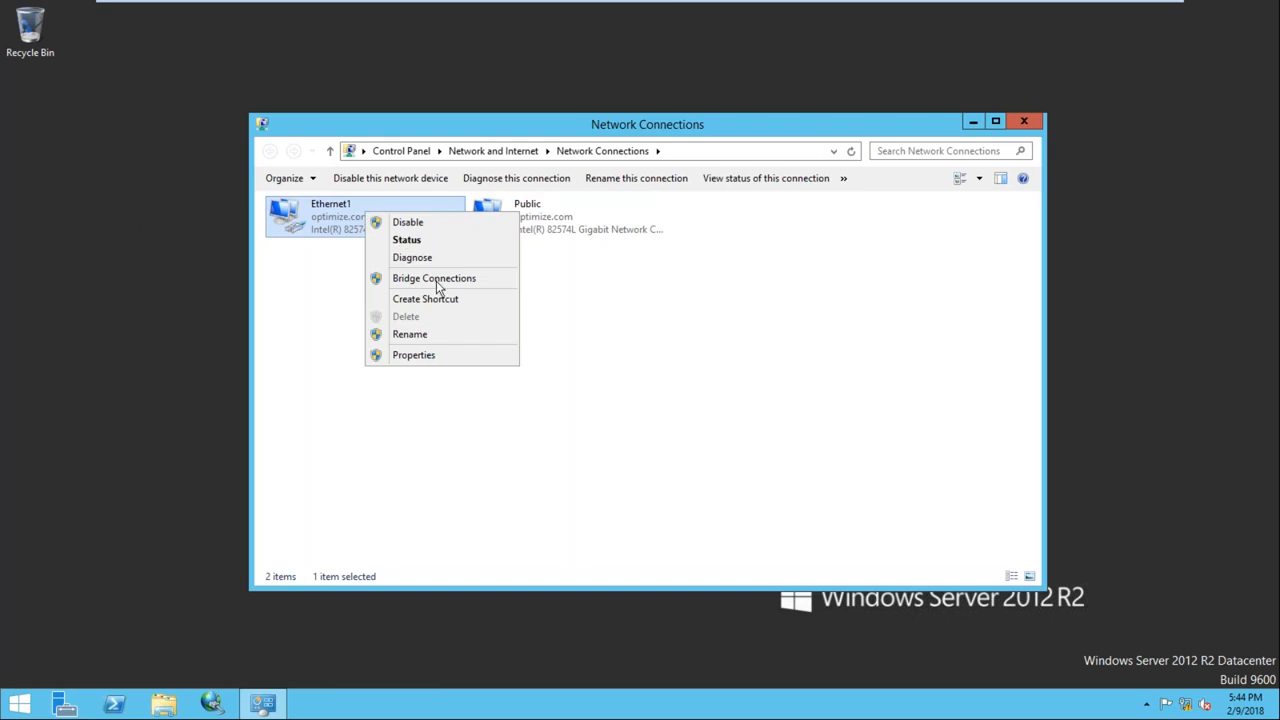
click(420, 330)
text(Private)
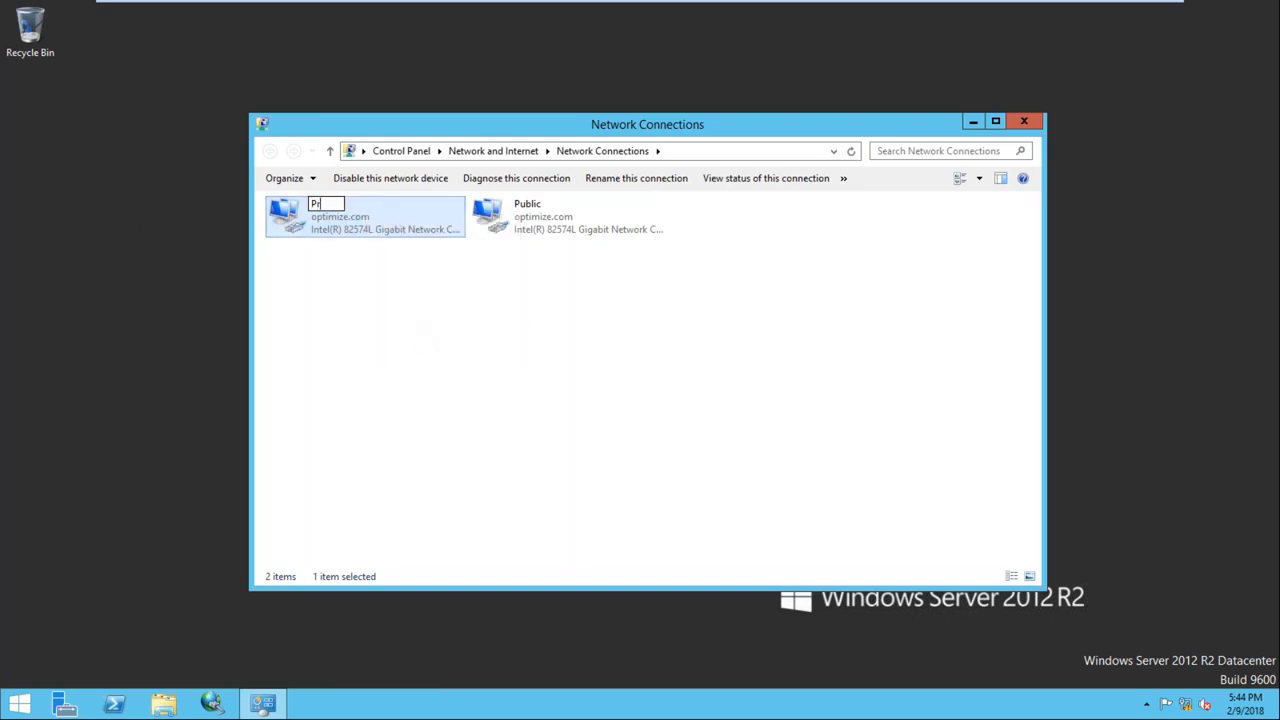
key(Return)
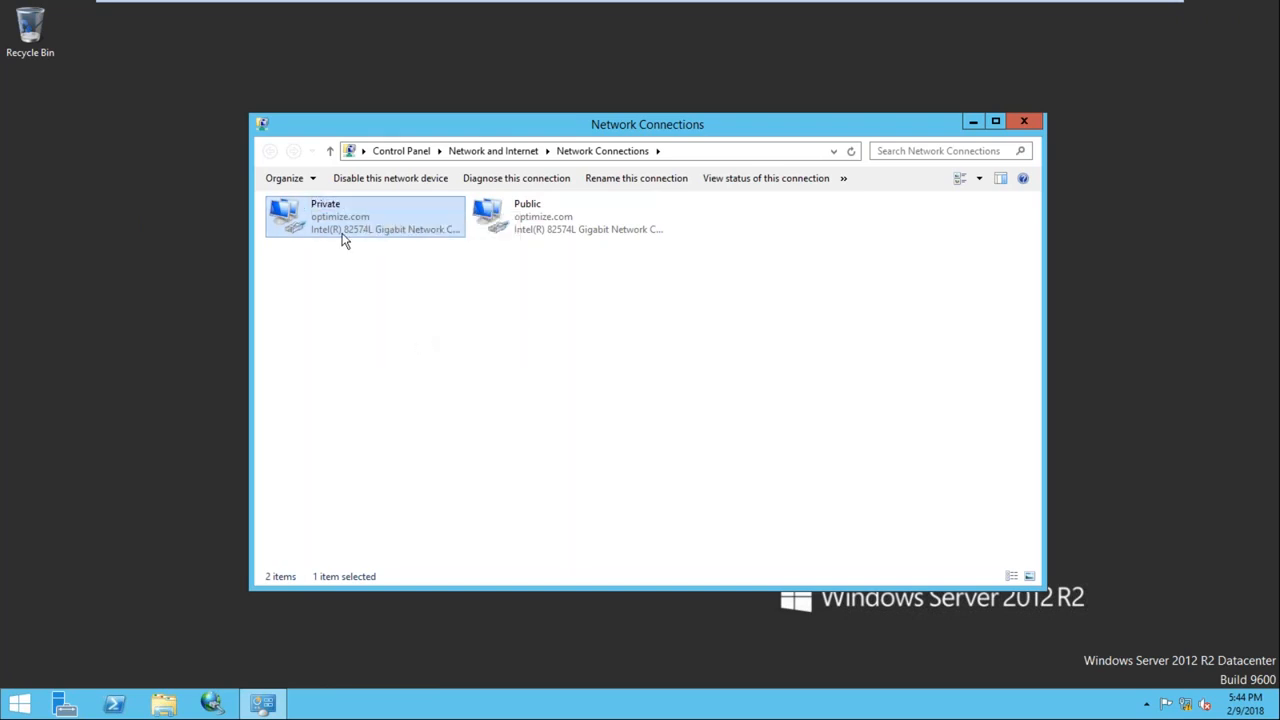
Give the Private adapter the static IPv4 address 192.168.10.101 with the auto-filled subnet mask
double_click(343, 236)
click(541, 487)
click(771, 413)
click(771, 413)
double_click(684, 413)
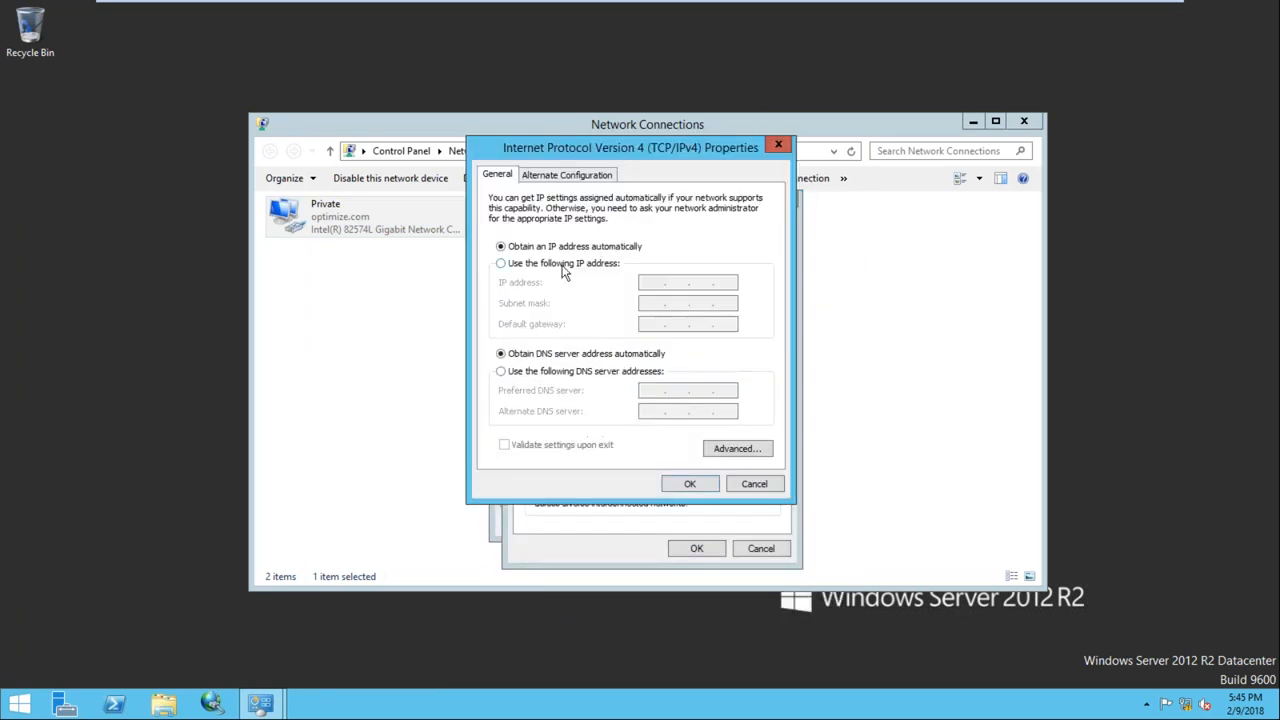
click(563, 266)
click(648, 283)
text(192.)
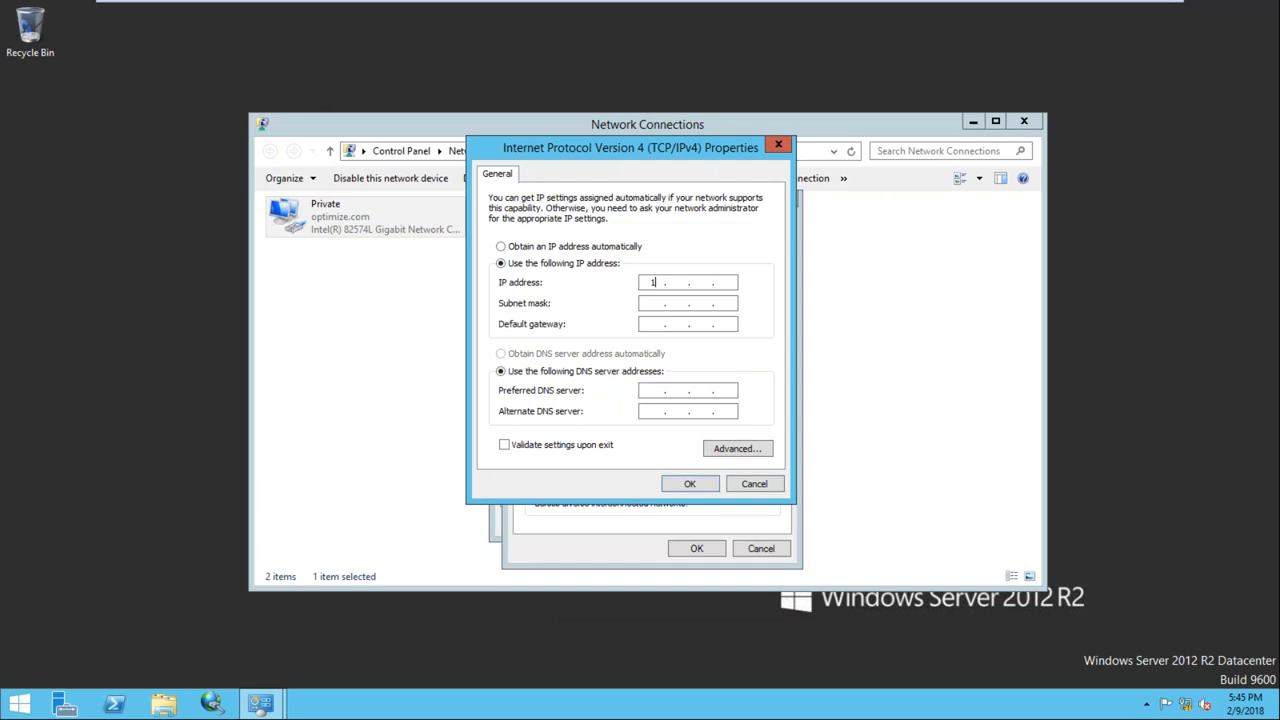
text(168.10.101)
key(Tab)
key(Tab)
click(689, 484)
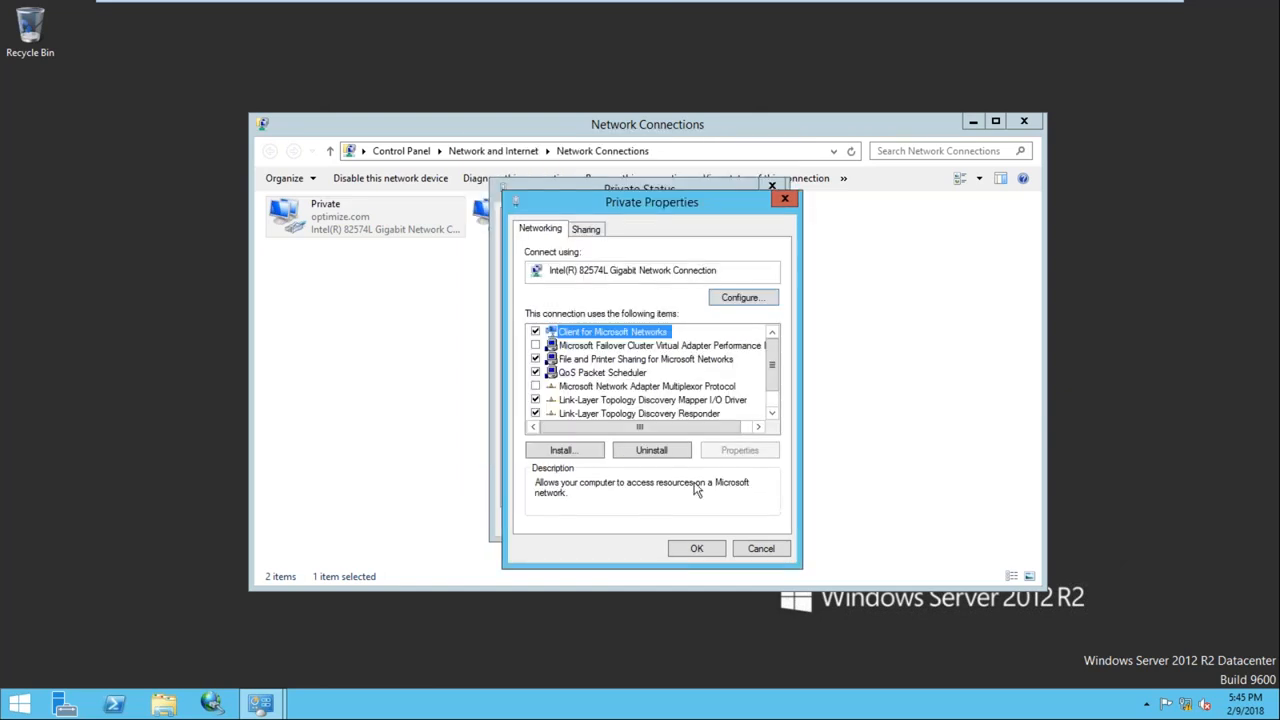
click(697, 549)
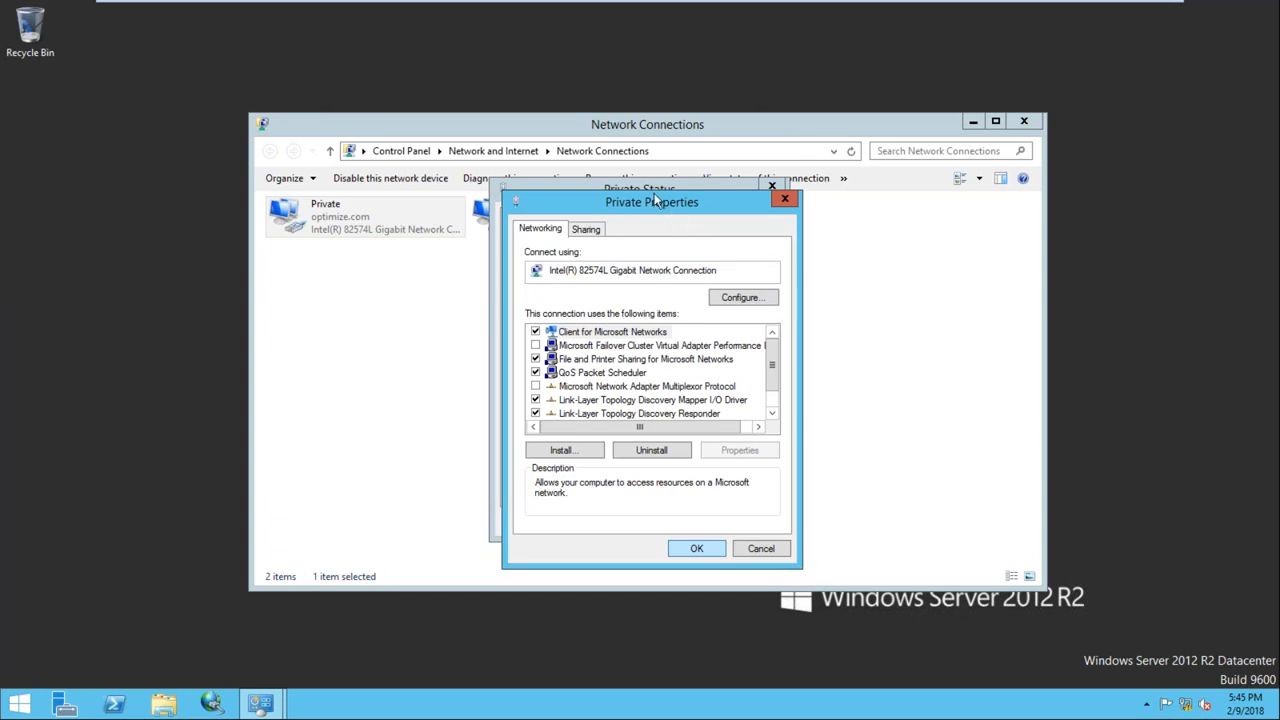
key(Escape)
Review the Public adapter's static IPv4 address 192.168.1.101 and its preferred DNS server
click(747, 523)
double_click(523, 238)
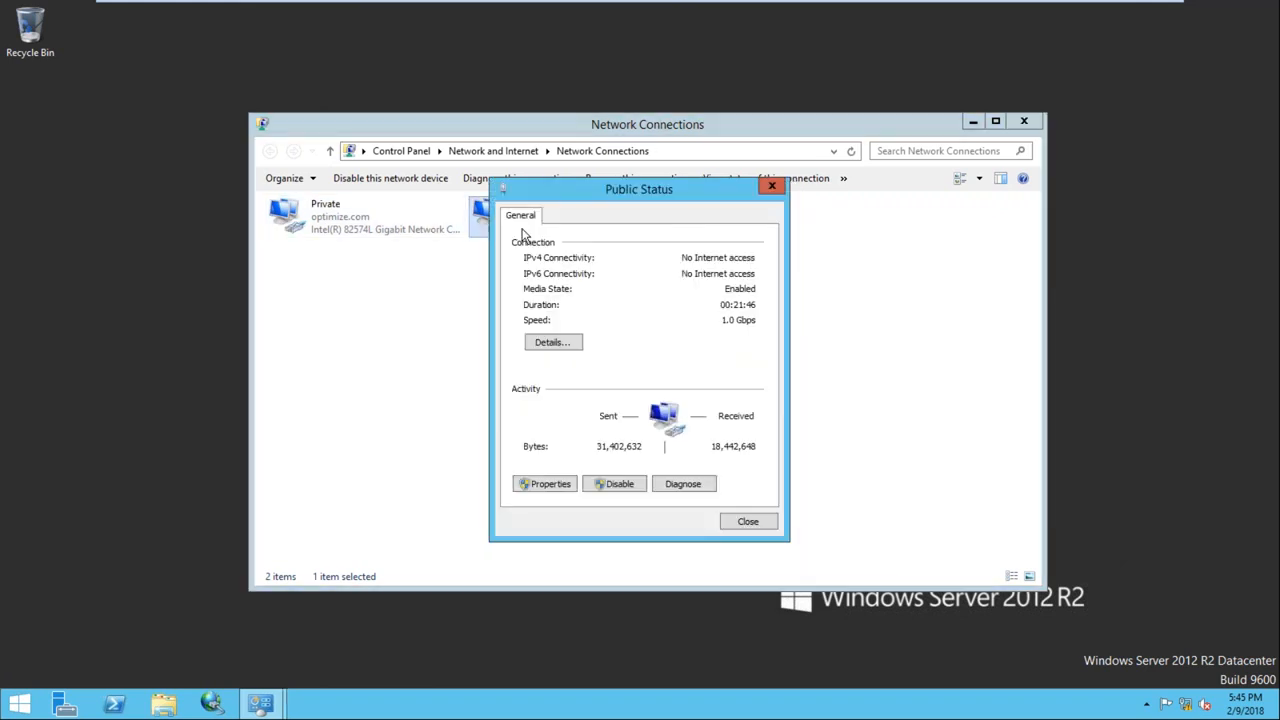
click(541, 484)
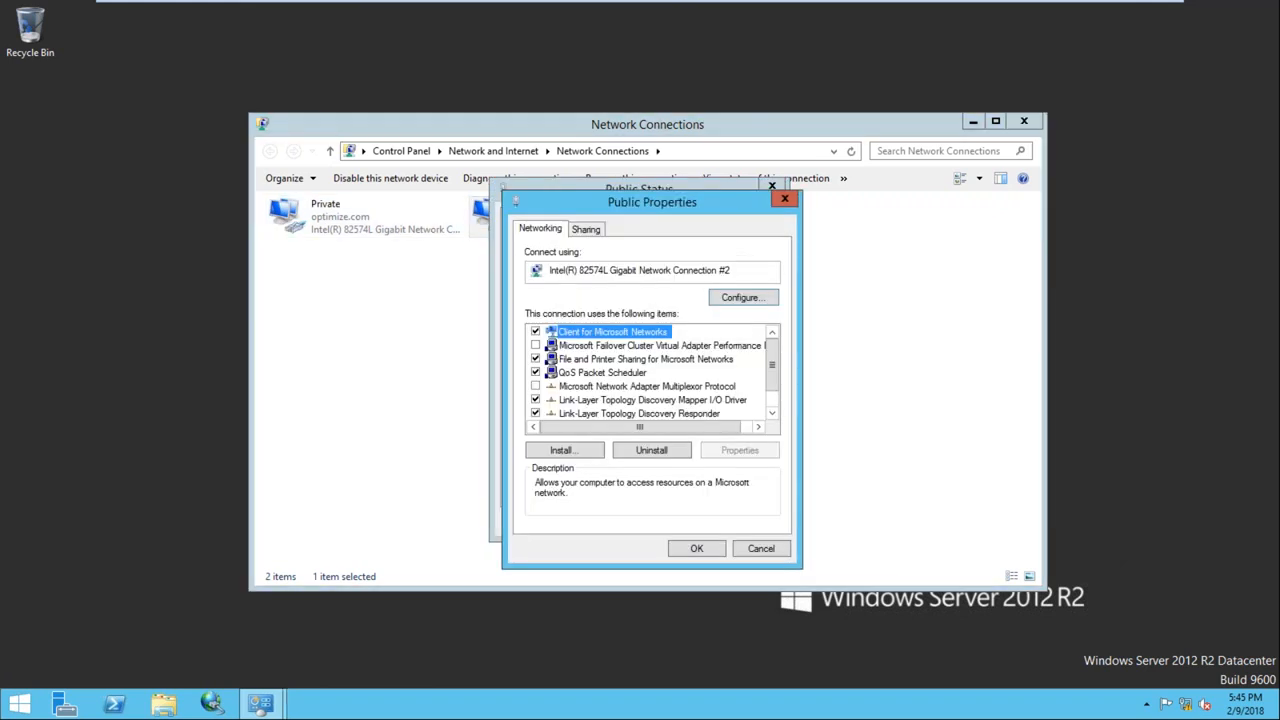
scroll(775, 408, down, 1)
double_click(738, 413)
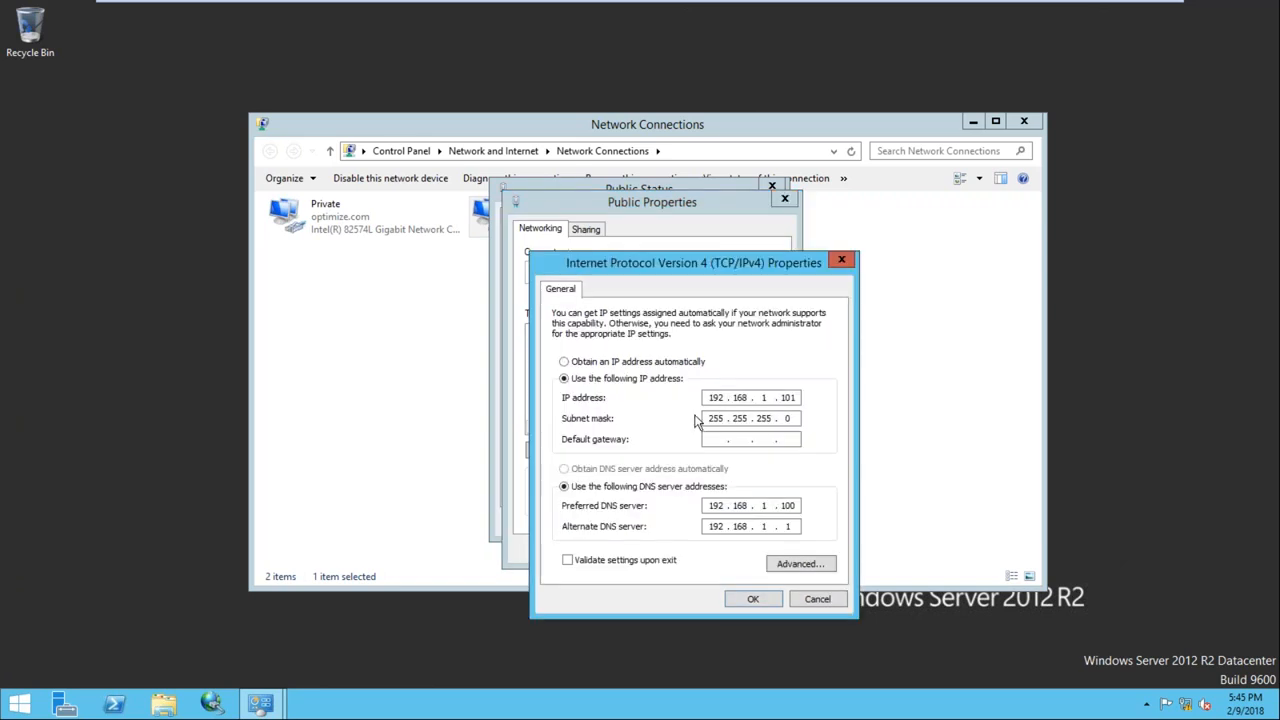
double_click(788, 397)
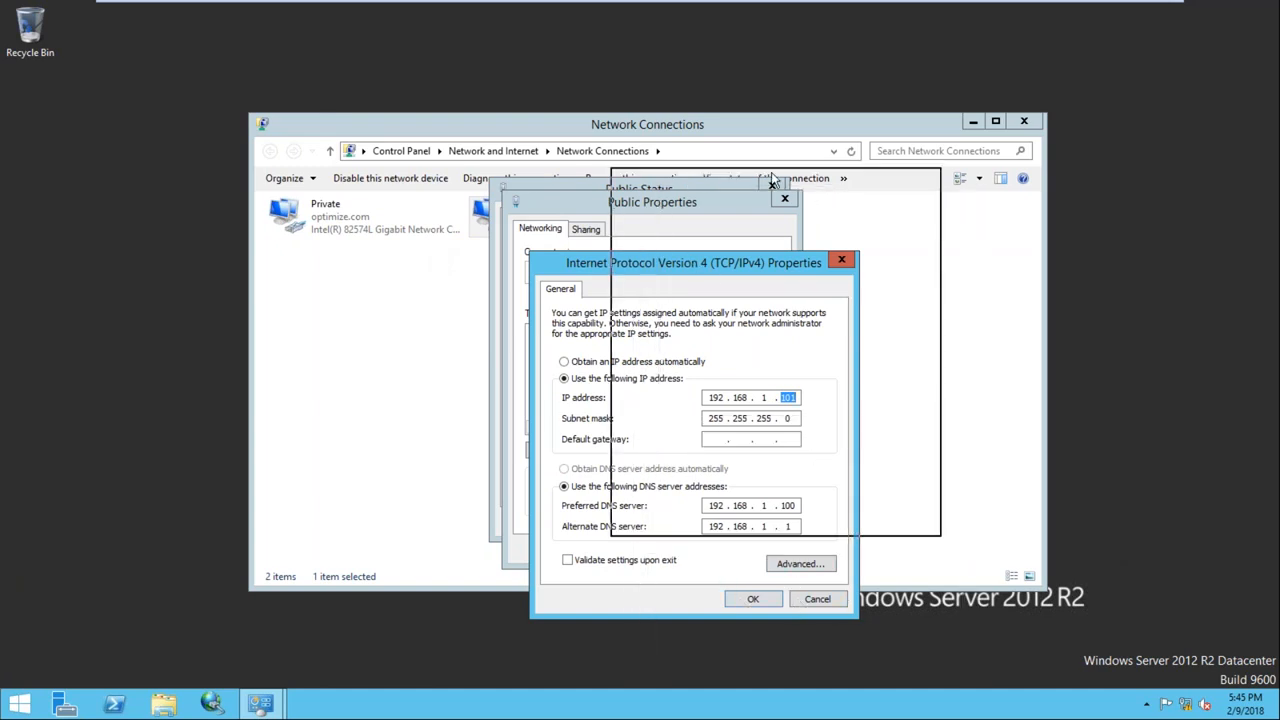
drag(772, 178, 772, 178)
double_click(868, 422)
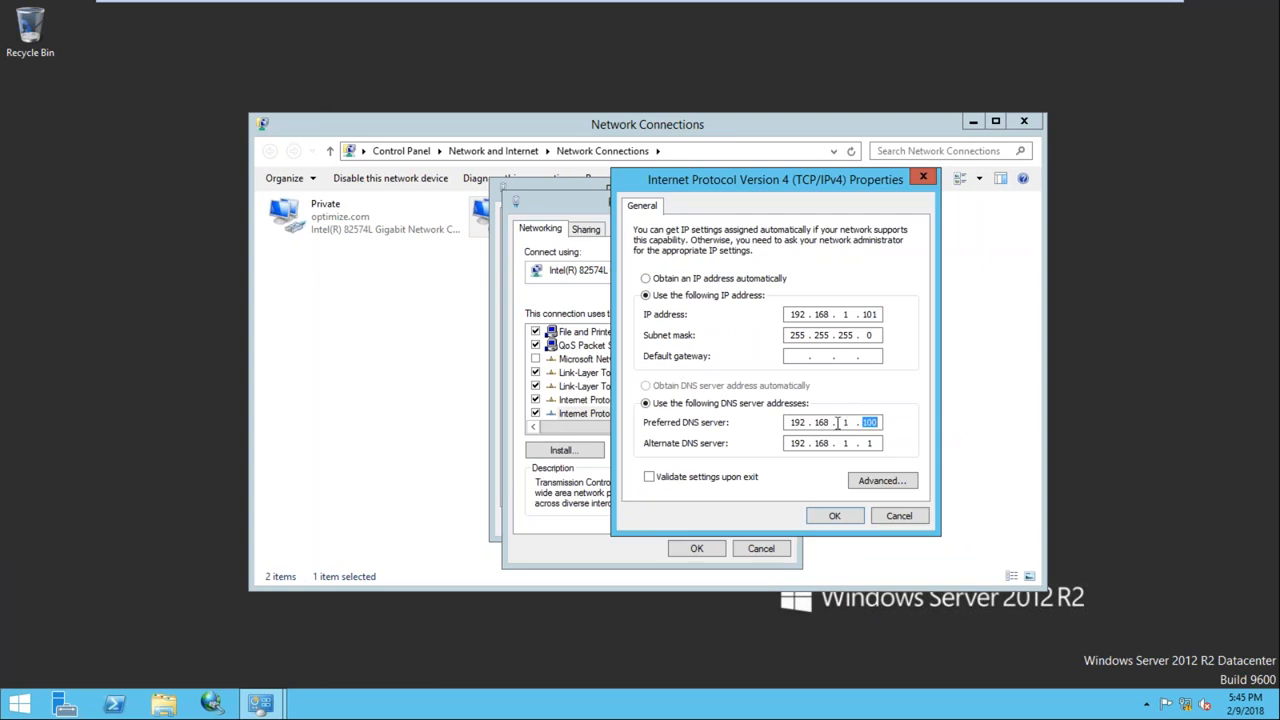
click(834, 516)
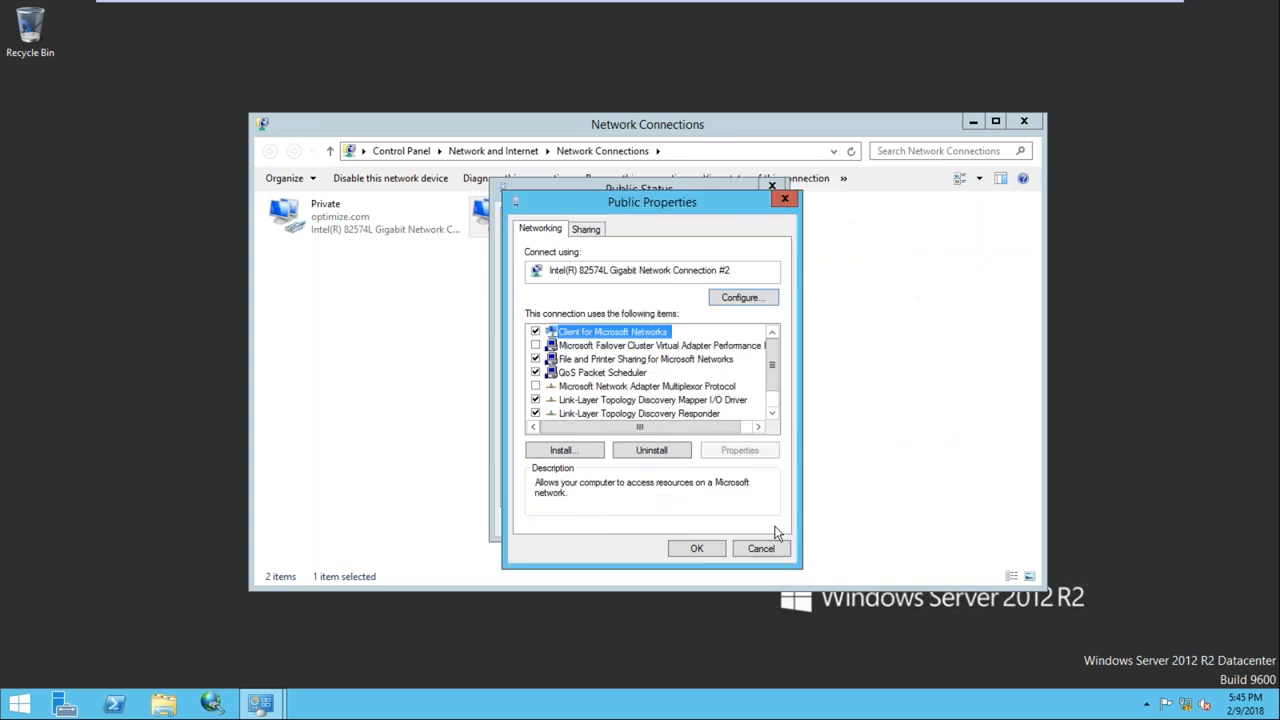
Close the Public connection's dialogs and the Network Connections window
click(697, 549)
click(748, 521)
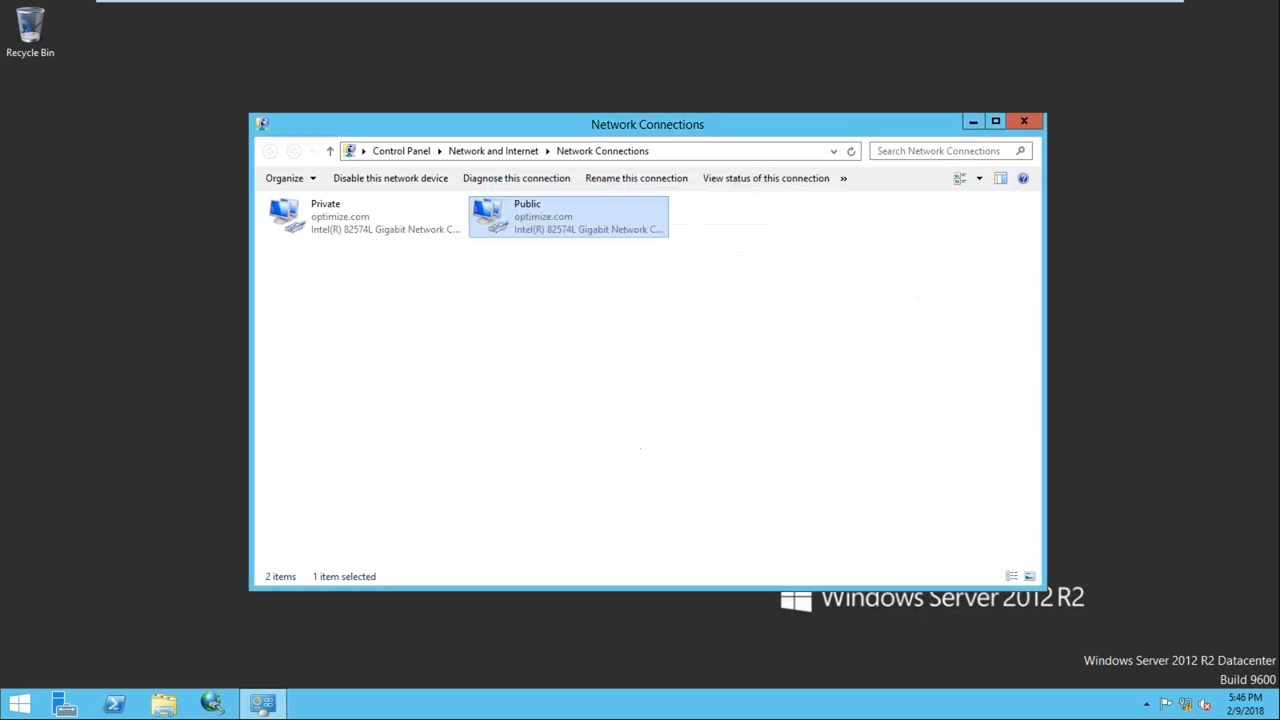
click(1024, 121)
mouse_move(1025, 4)
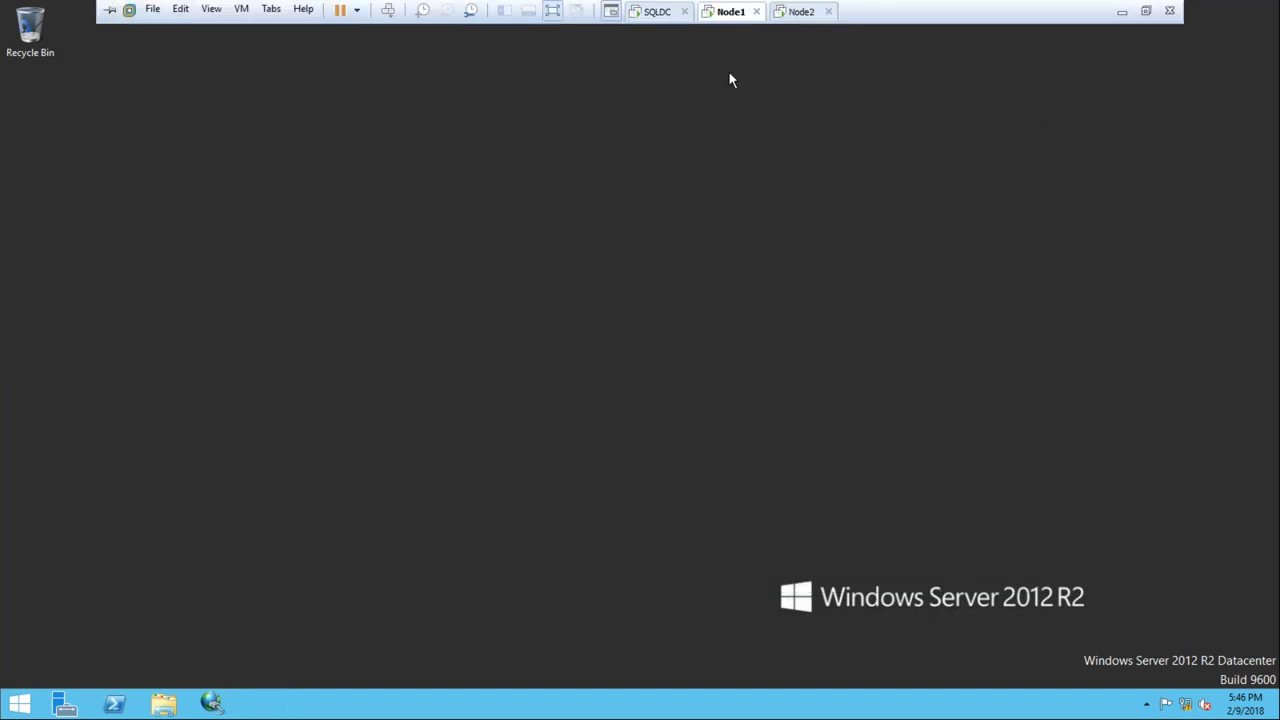
Refresh the desktop and search everywhere for 'failover'
right_click(548, 211)
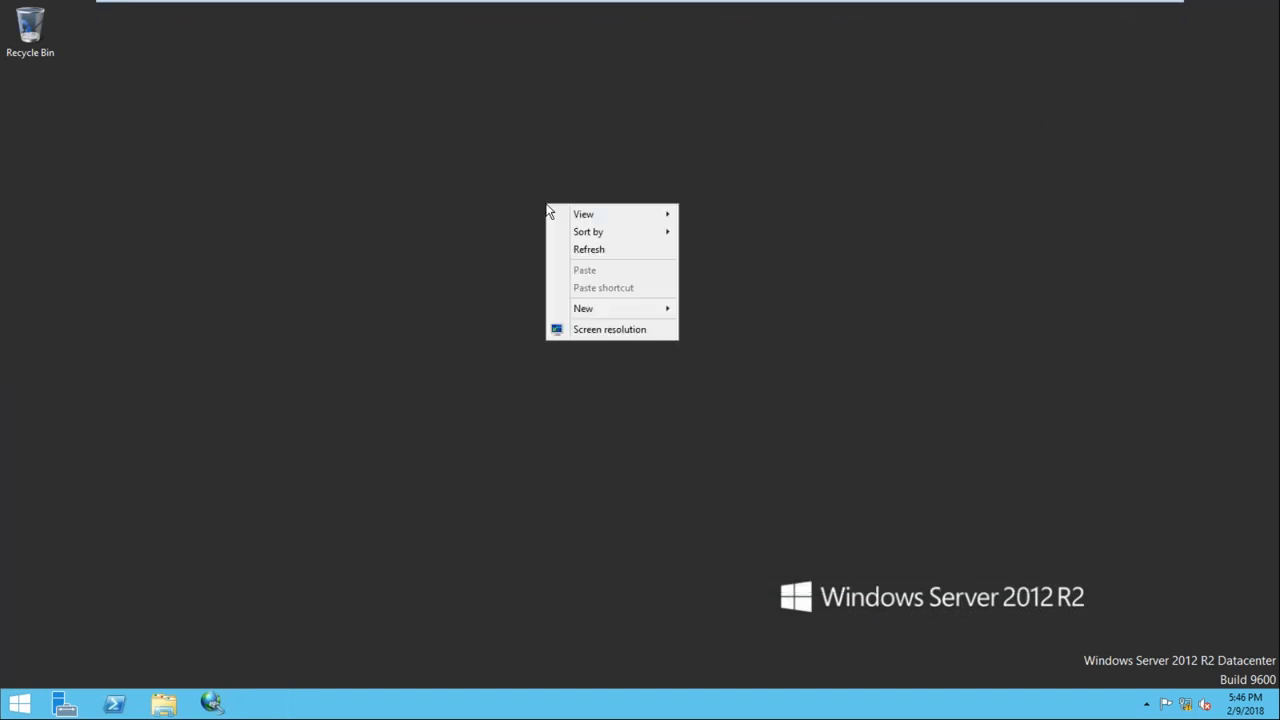
click(595, 251)
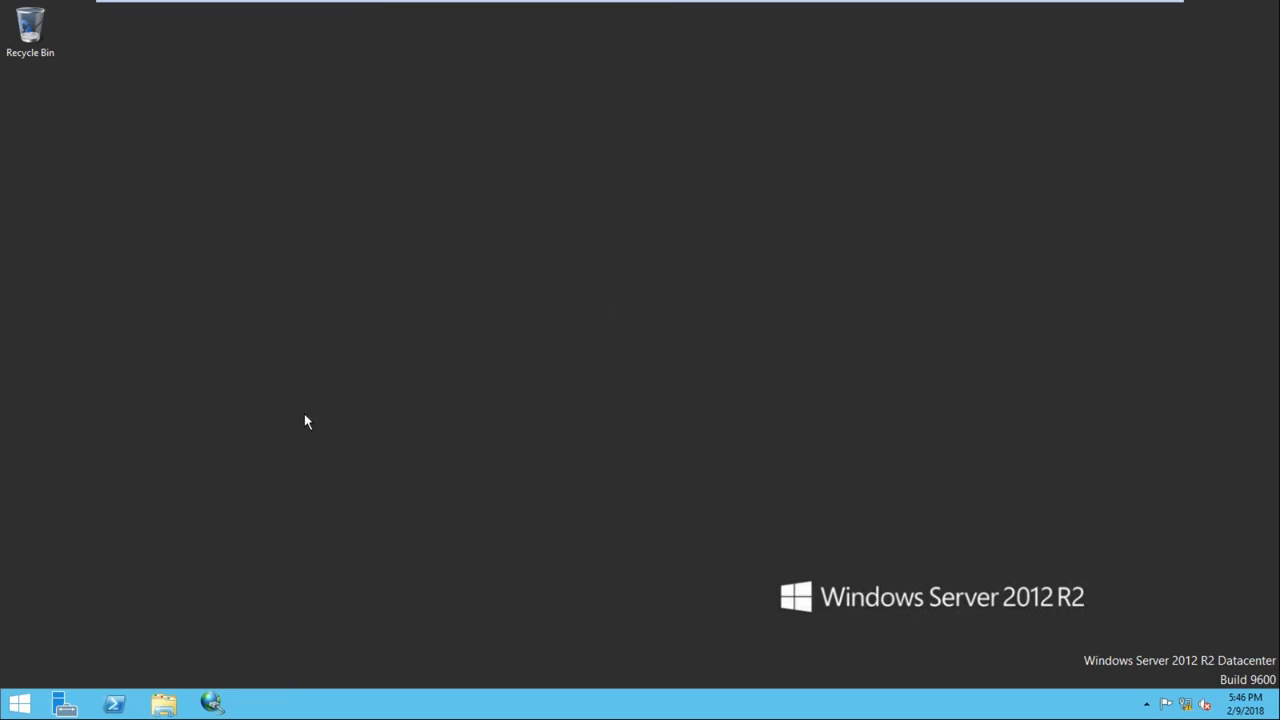
key(super+f)
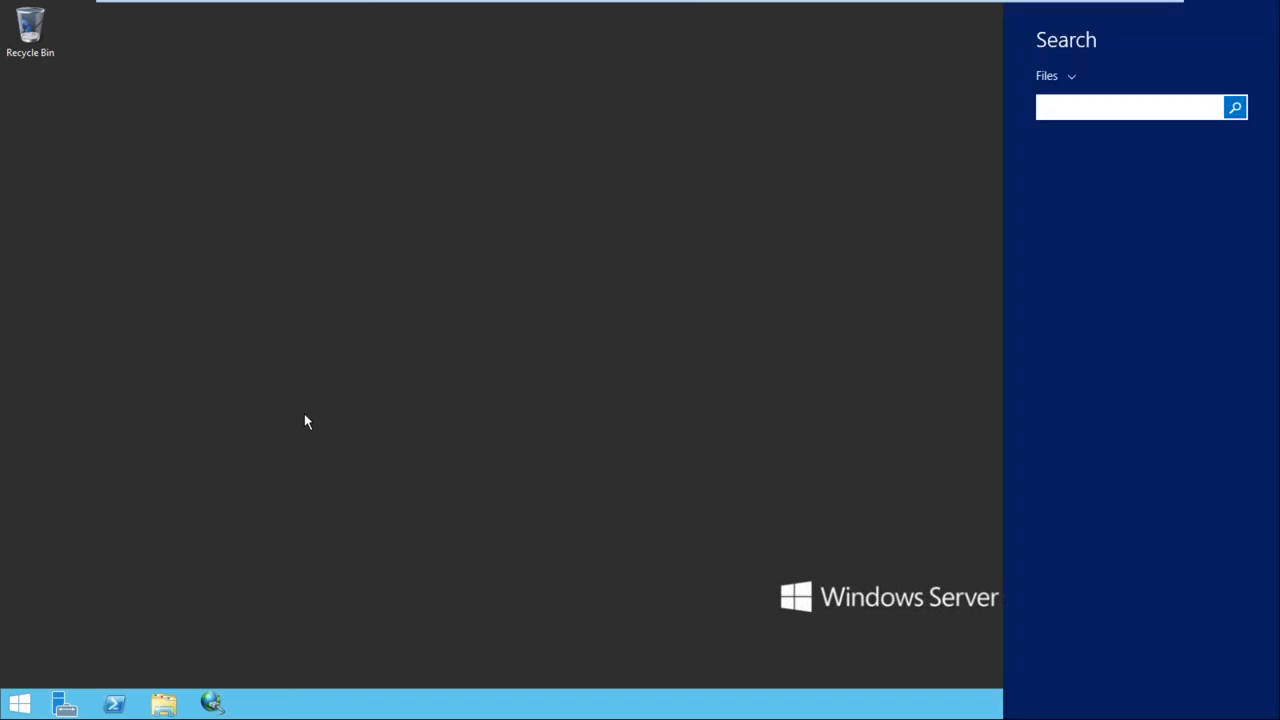
text(failover)
click(1052, 77)
click(1078, 118)
Pin Failover Cluster Manager to the taskbar and launch it from there
right_click(1115, 166)
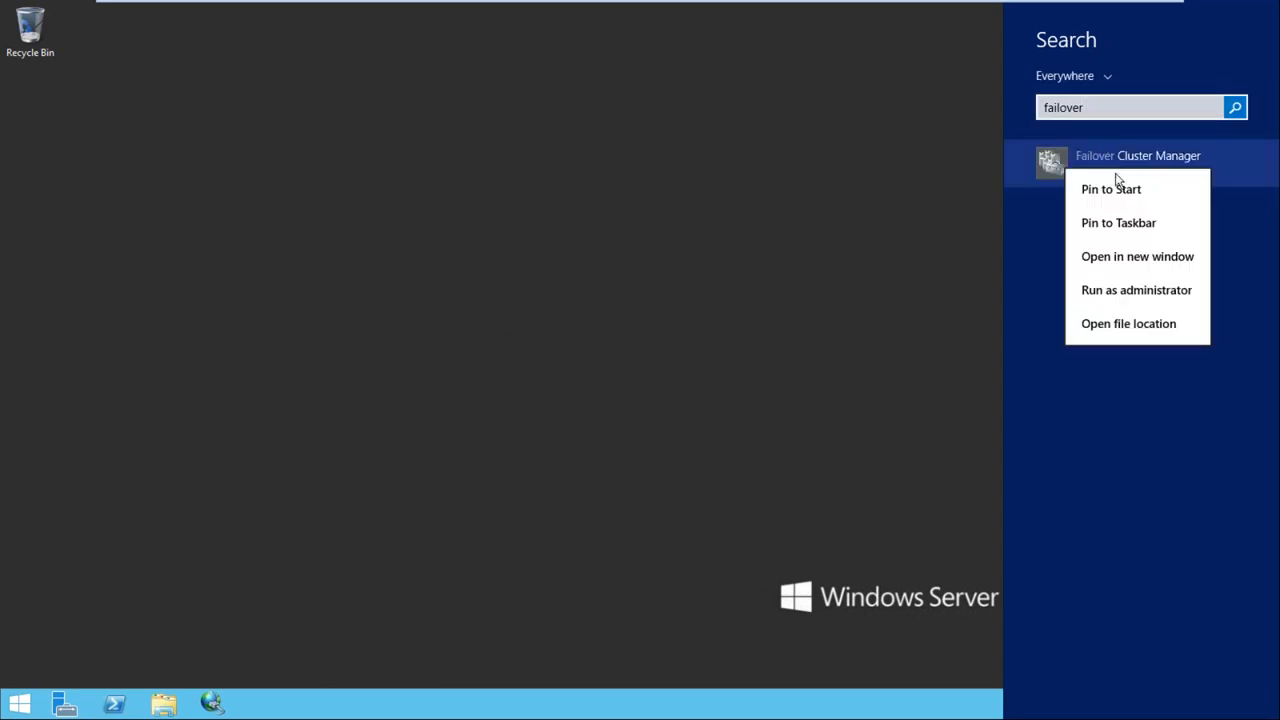
click(1148, 223)
click(707, 310)
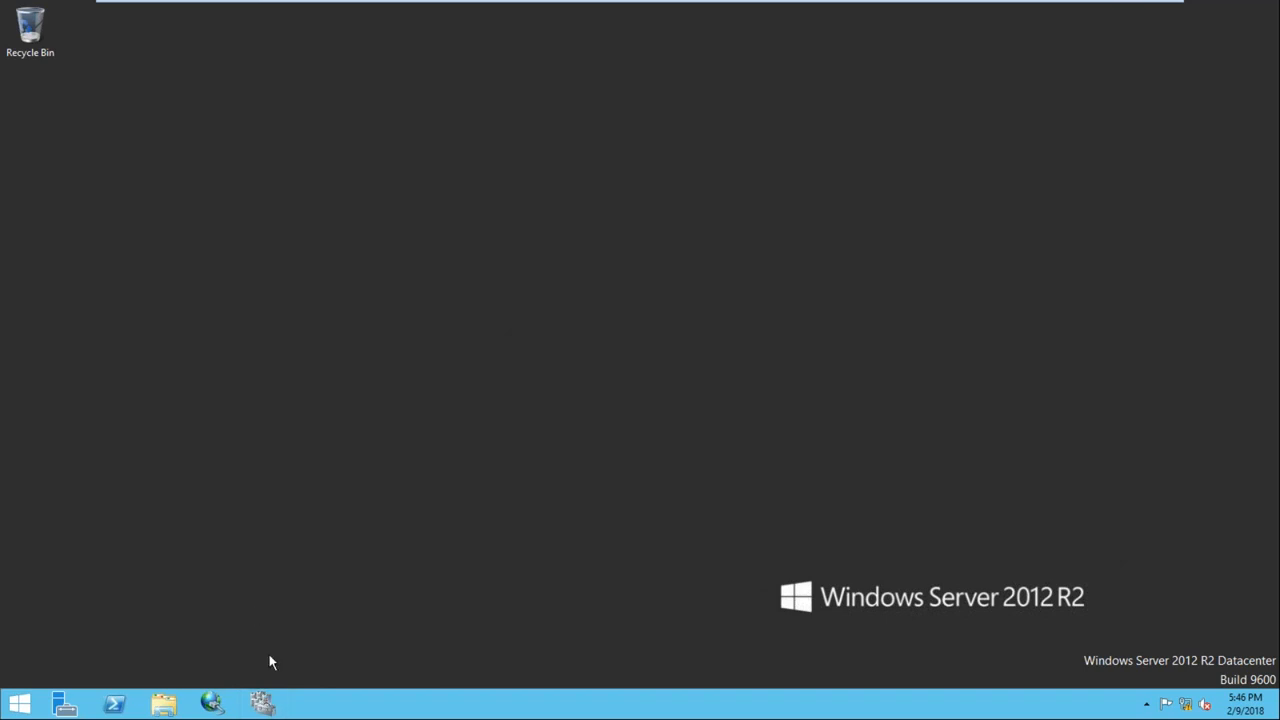
click(261, 705)
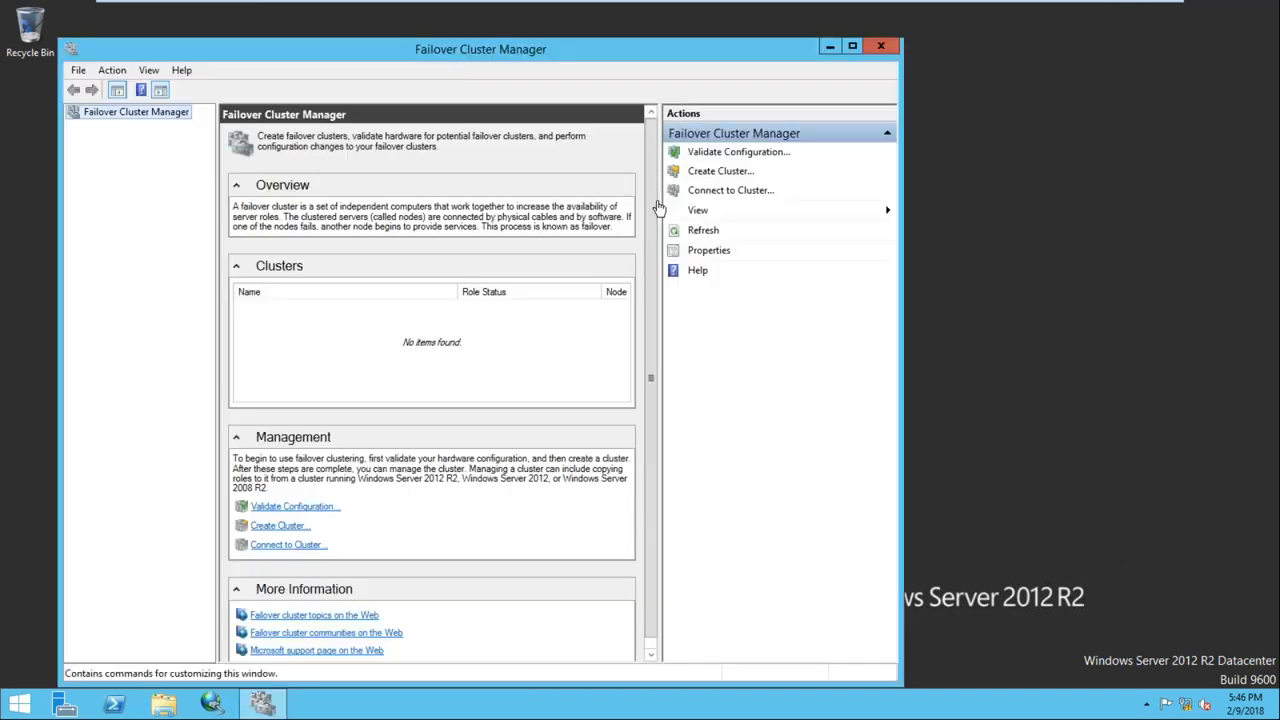
Drag the Failover Cluster Manager window up and to the right, toward the desktop's centre
drag(578, 57, 712, 43)
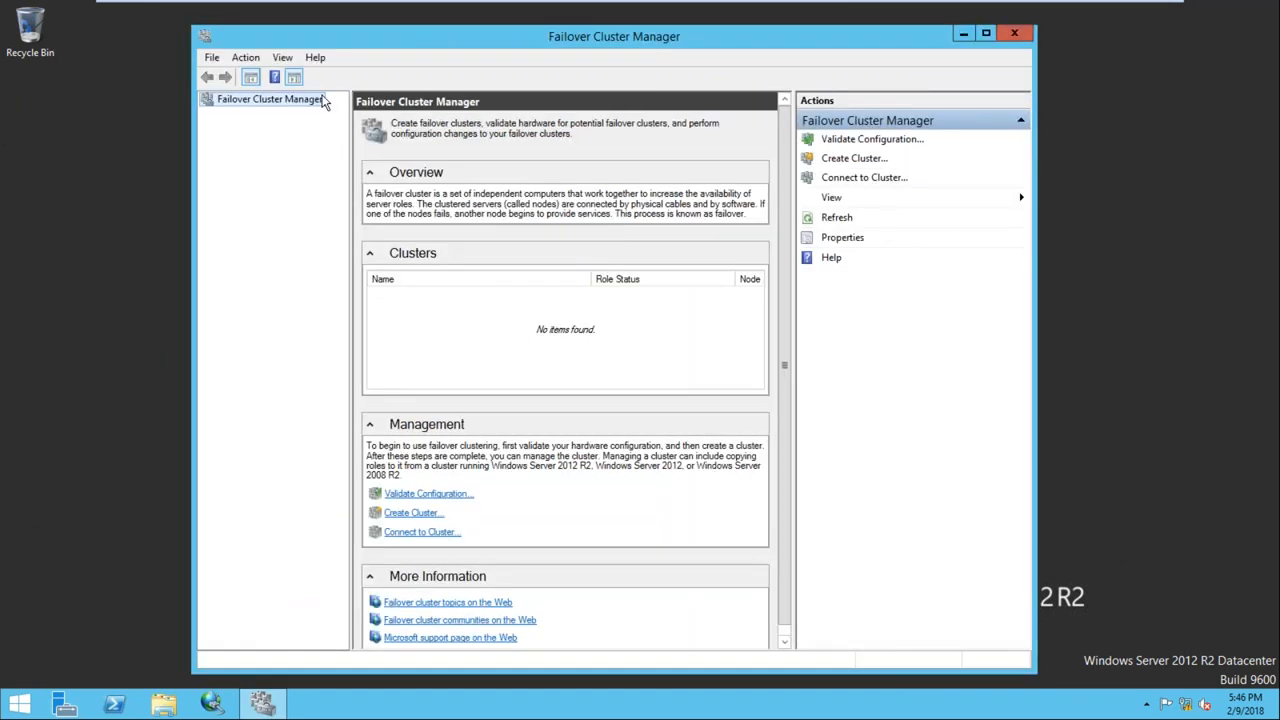
right_click(256, 104)
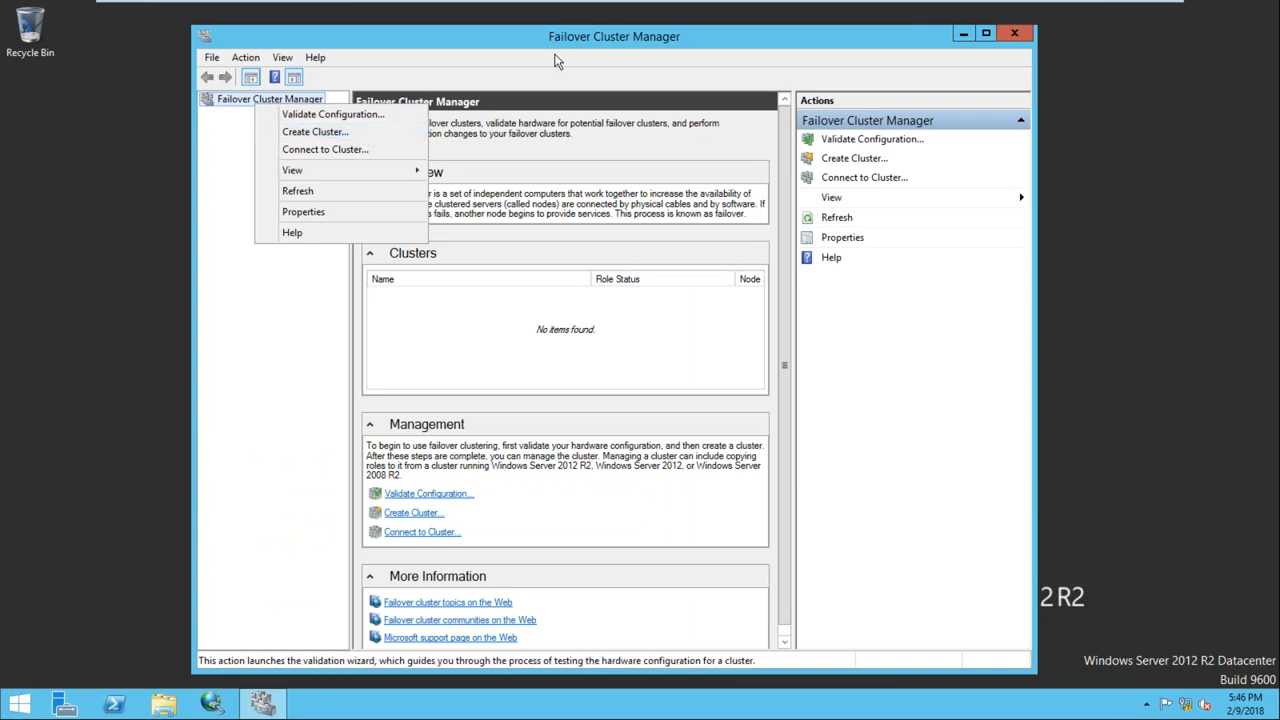
click(586, 37)
drag(586, 37, 594, 33)
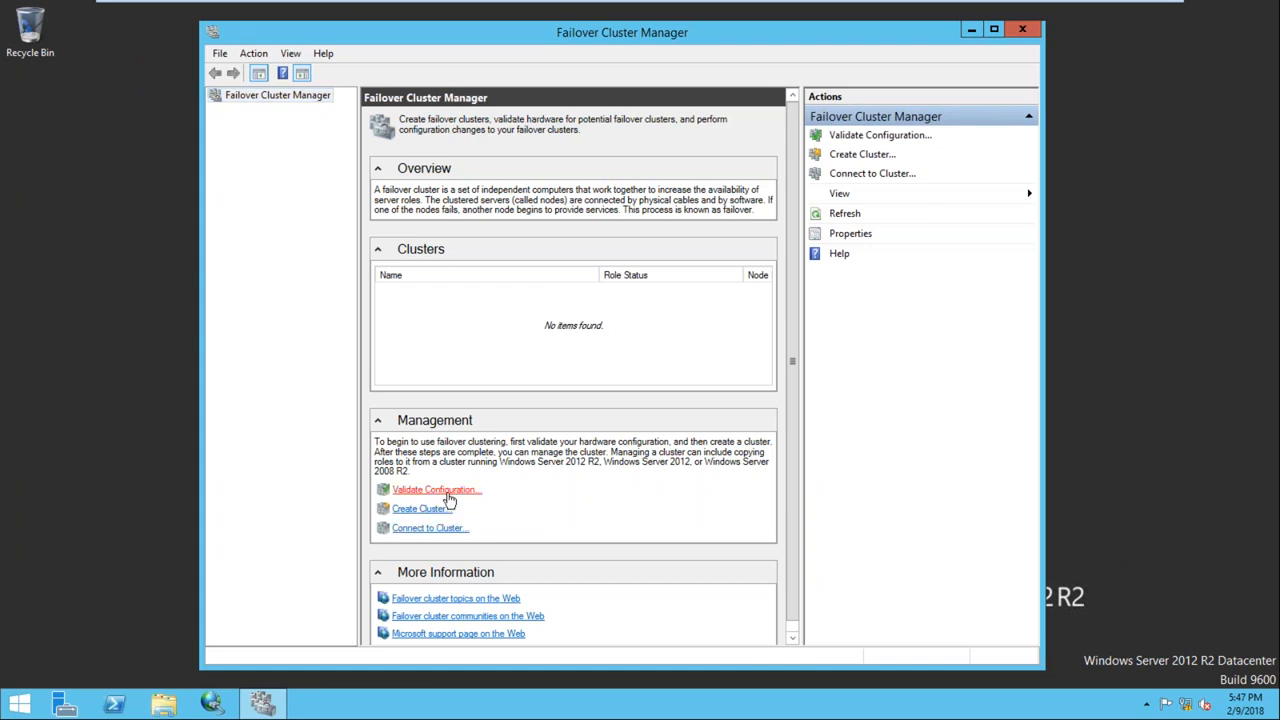
Start the Validate a Configuration wizard and add Node1 by resolving the name 'Node'
click(449, 495)
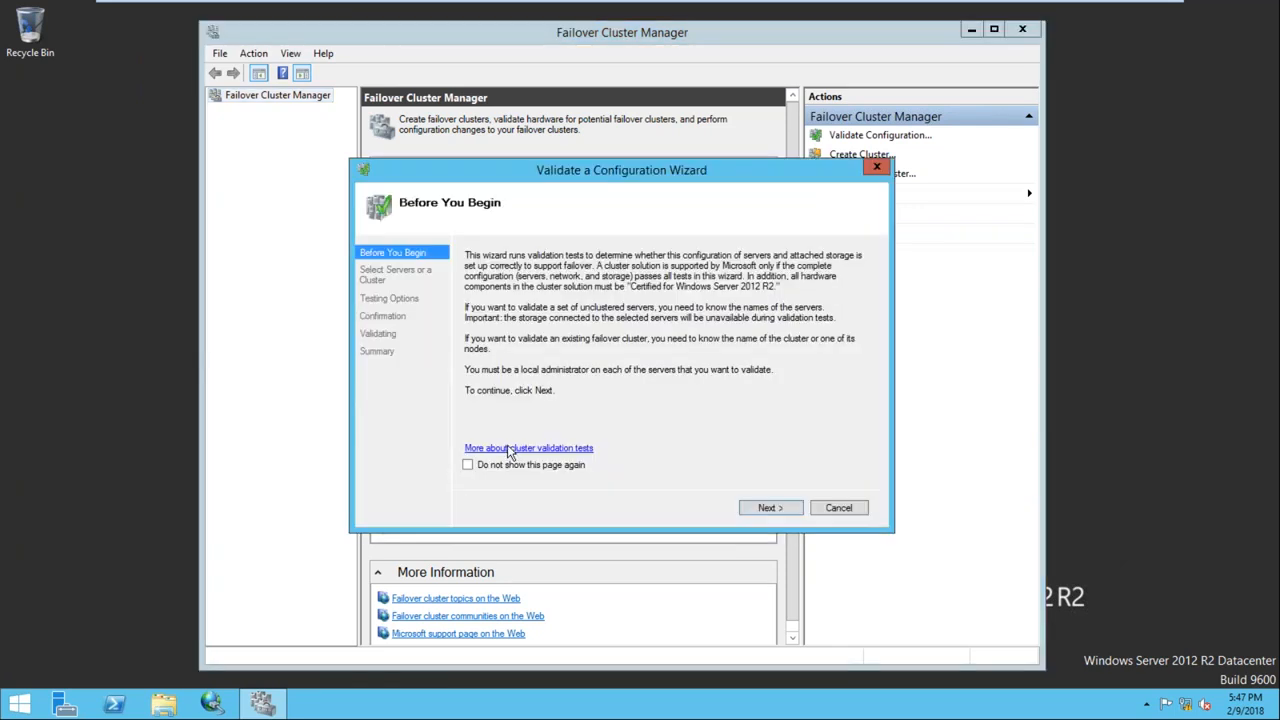
click(771, 511)
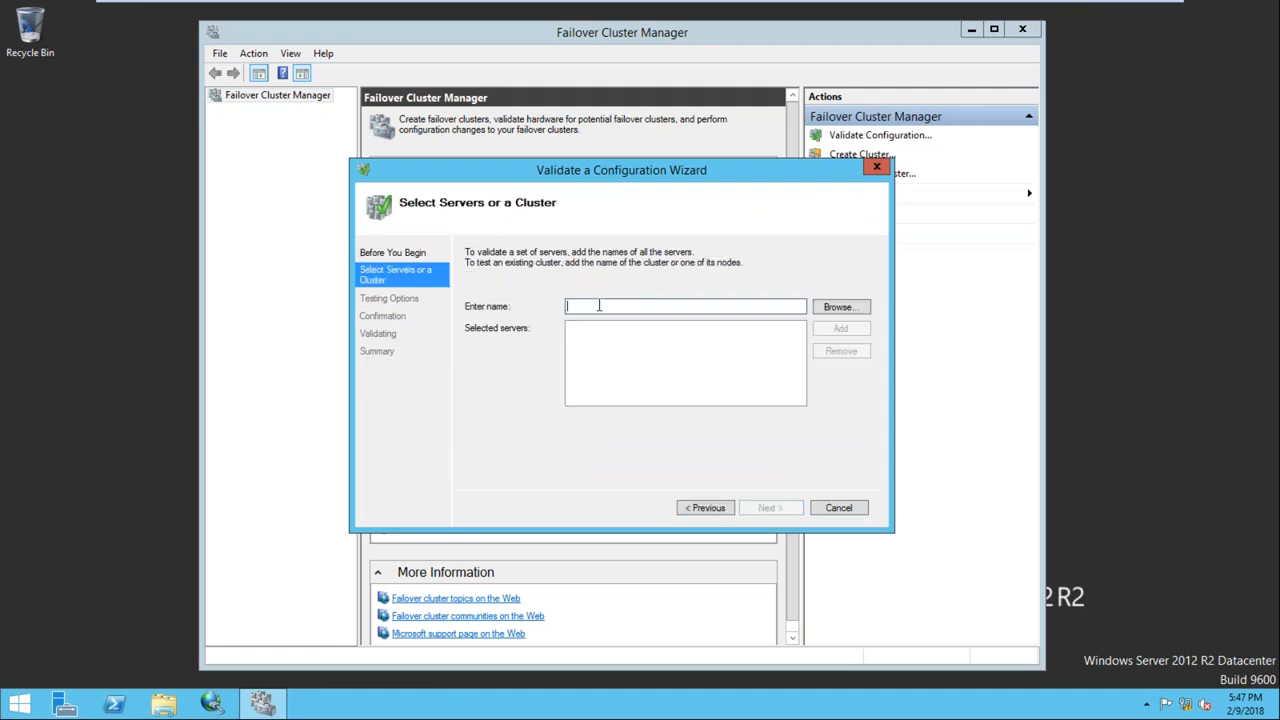
click(830, 310)
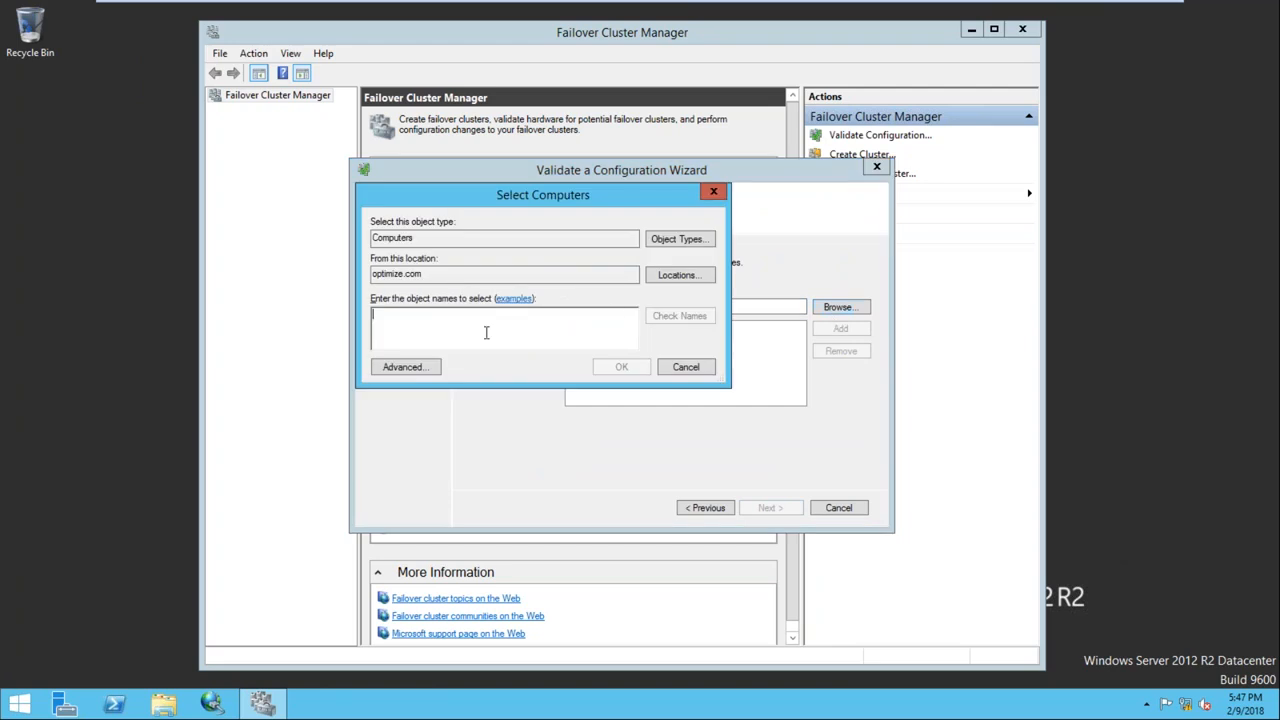
text(Node)
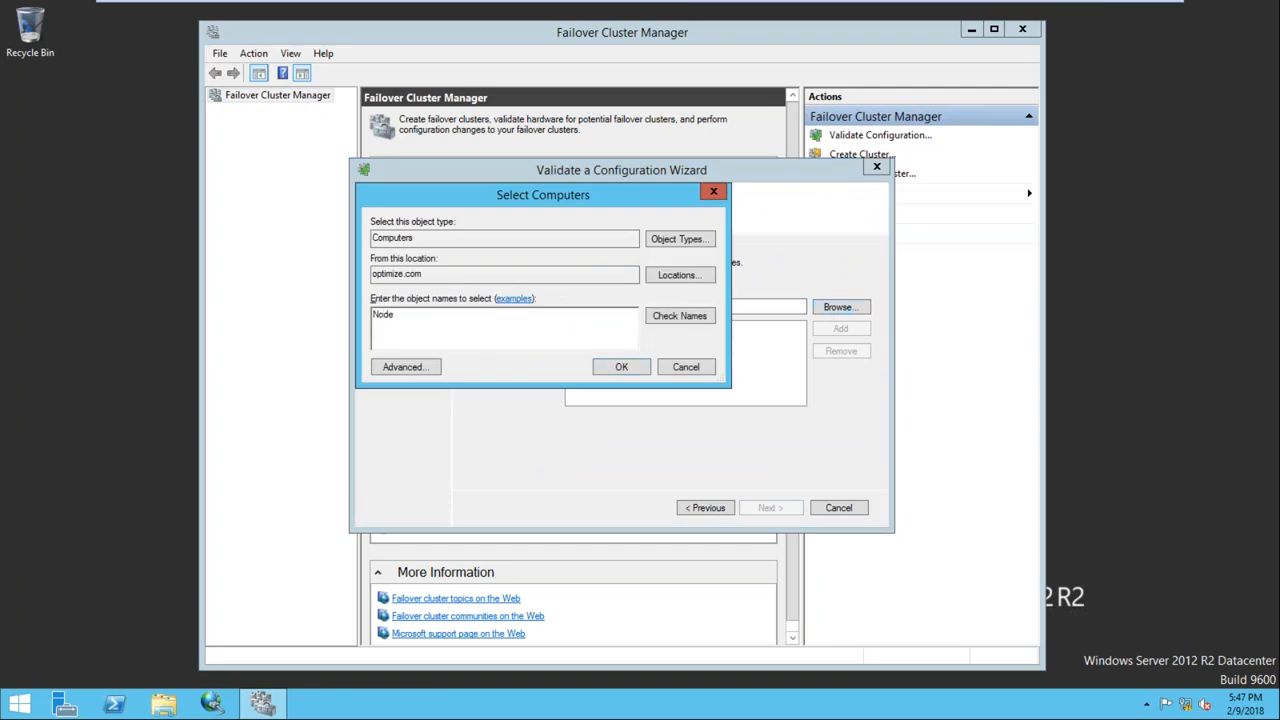
click(690, 316)
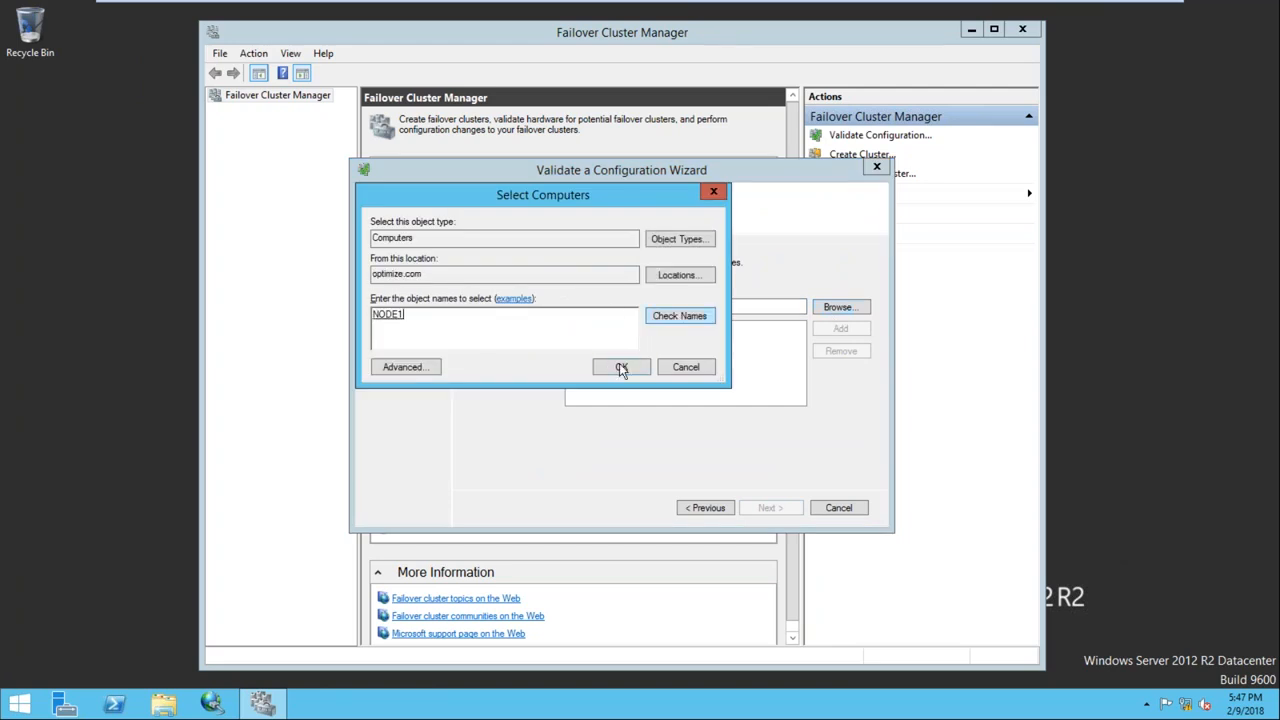
key(Return)
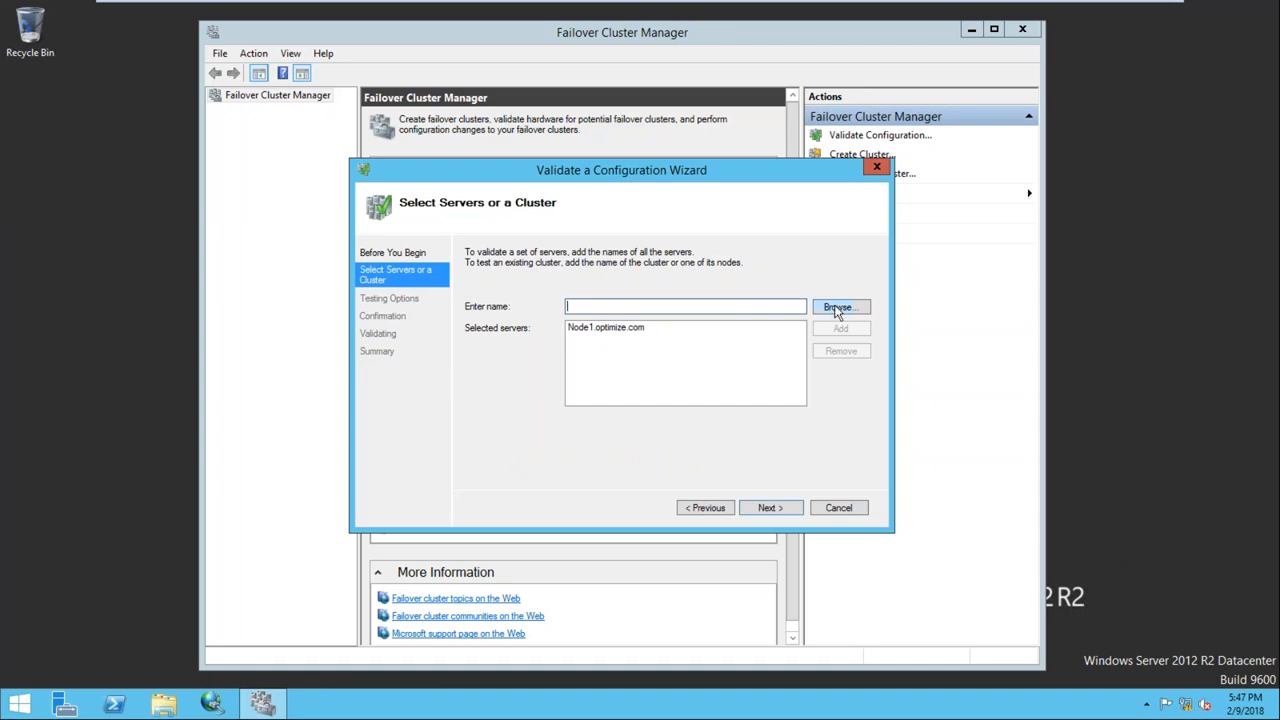
Try adding Node2, first by typing 'Node2', then by picking NODE2 in an Advanced Find Now search
click(837, 307)
text(Nod)
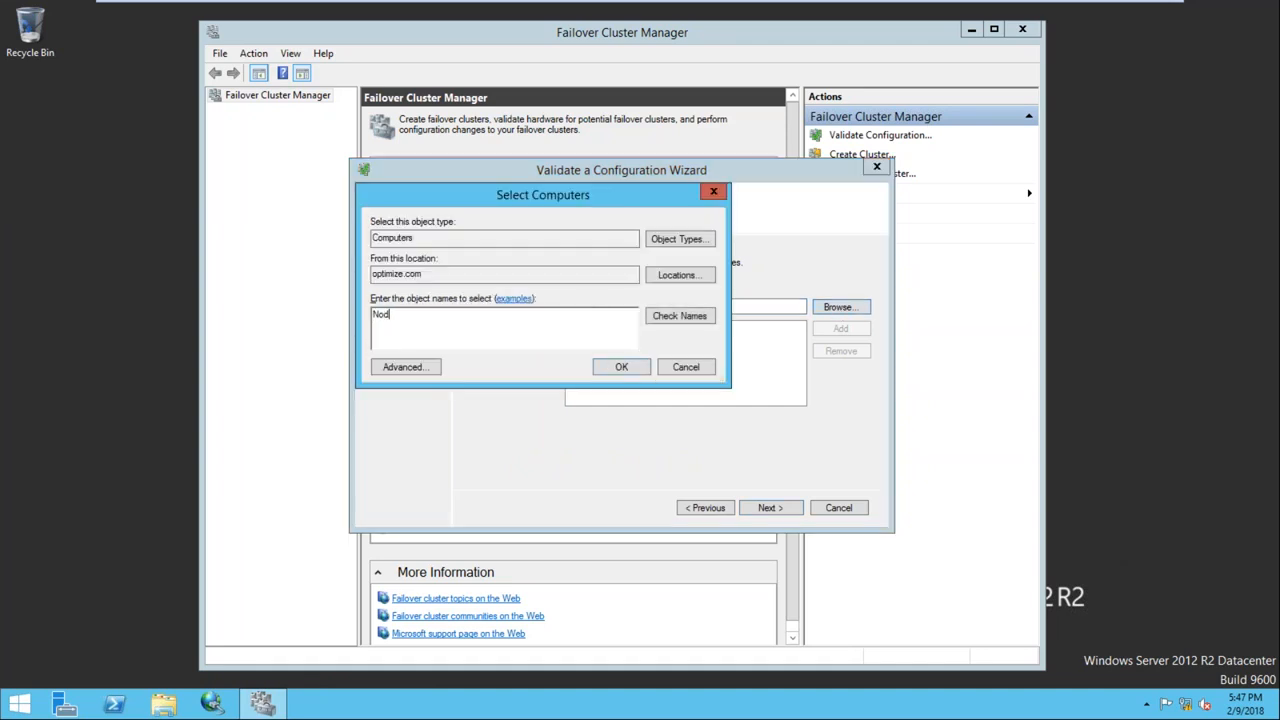
text(e2)
click(672, 317)
click(623, 372)
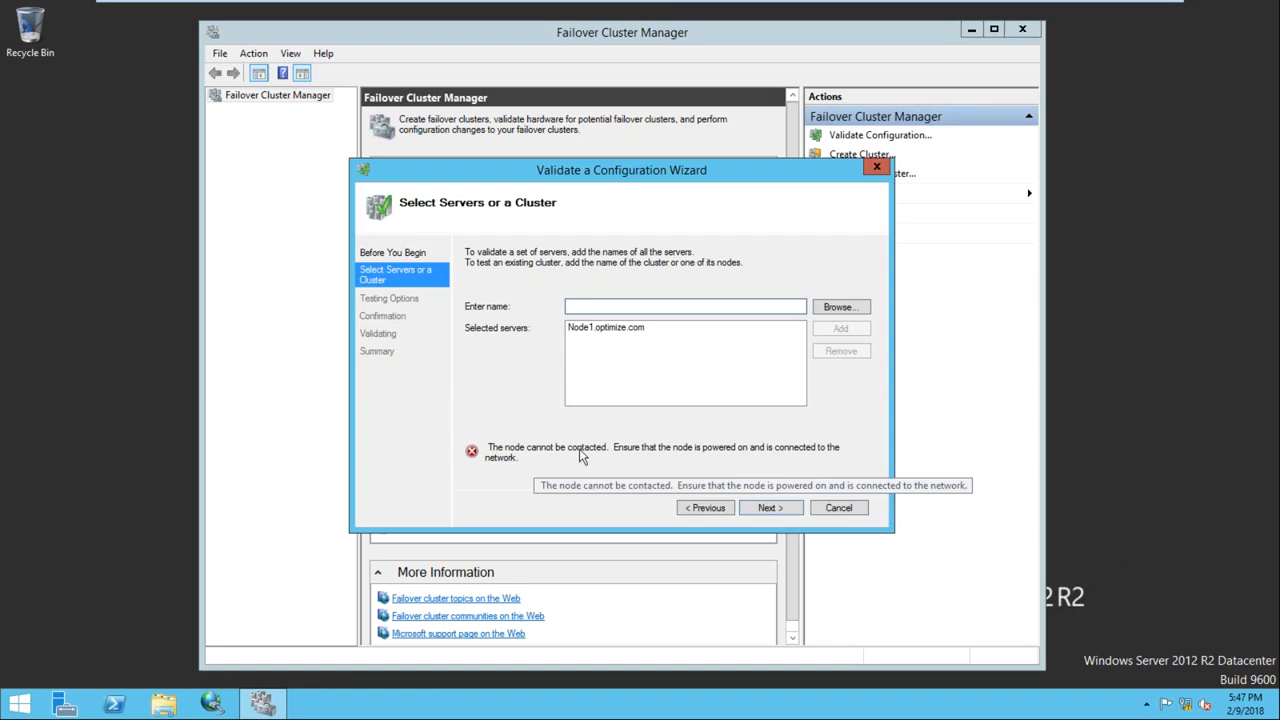
click(838, 310)
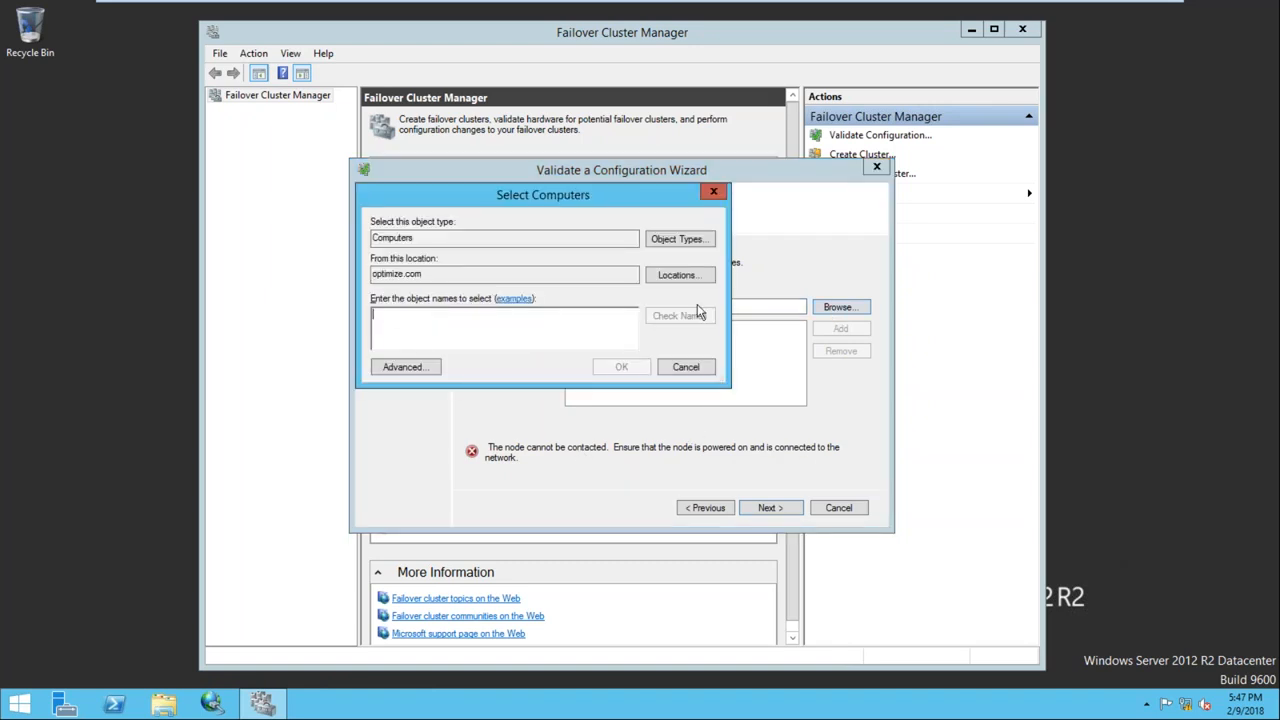
click(405, 367)
click(760, 370)
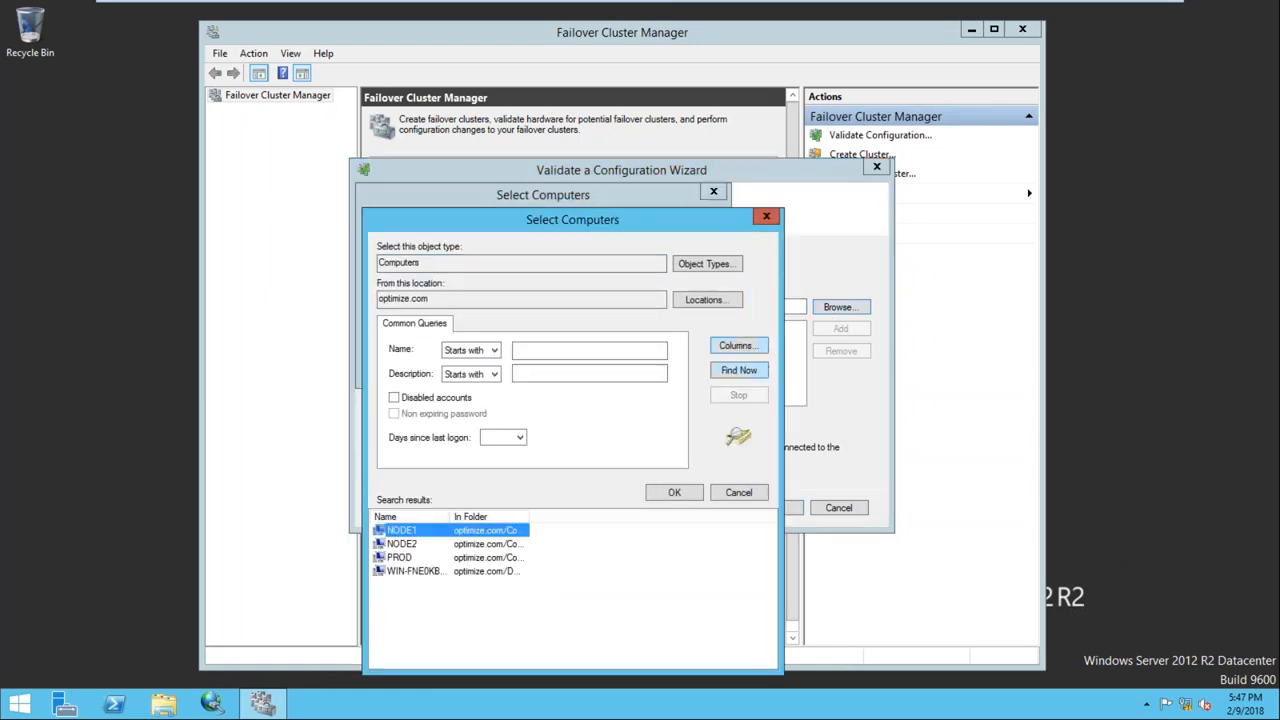
click(418, 544)
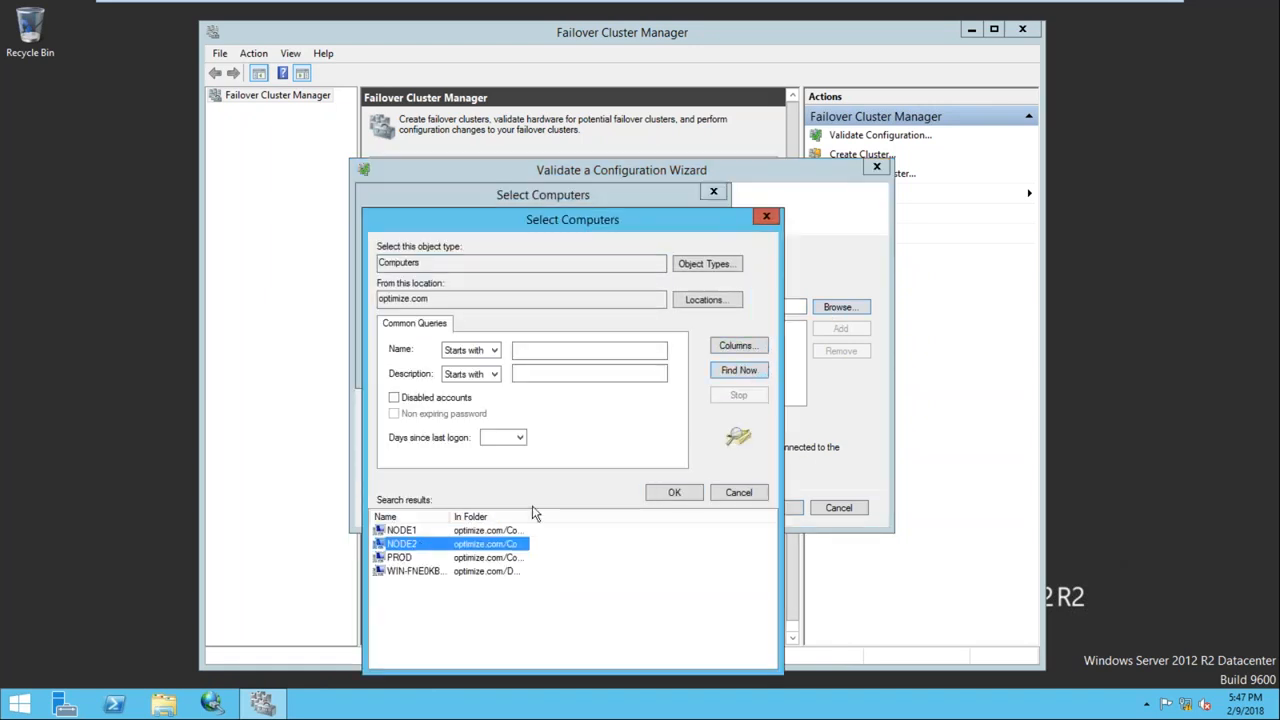
click(683, 494)
click(619, 367)
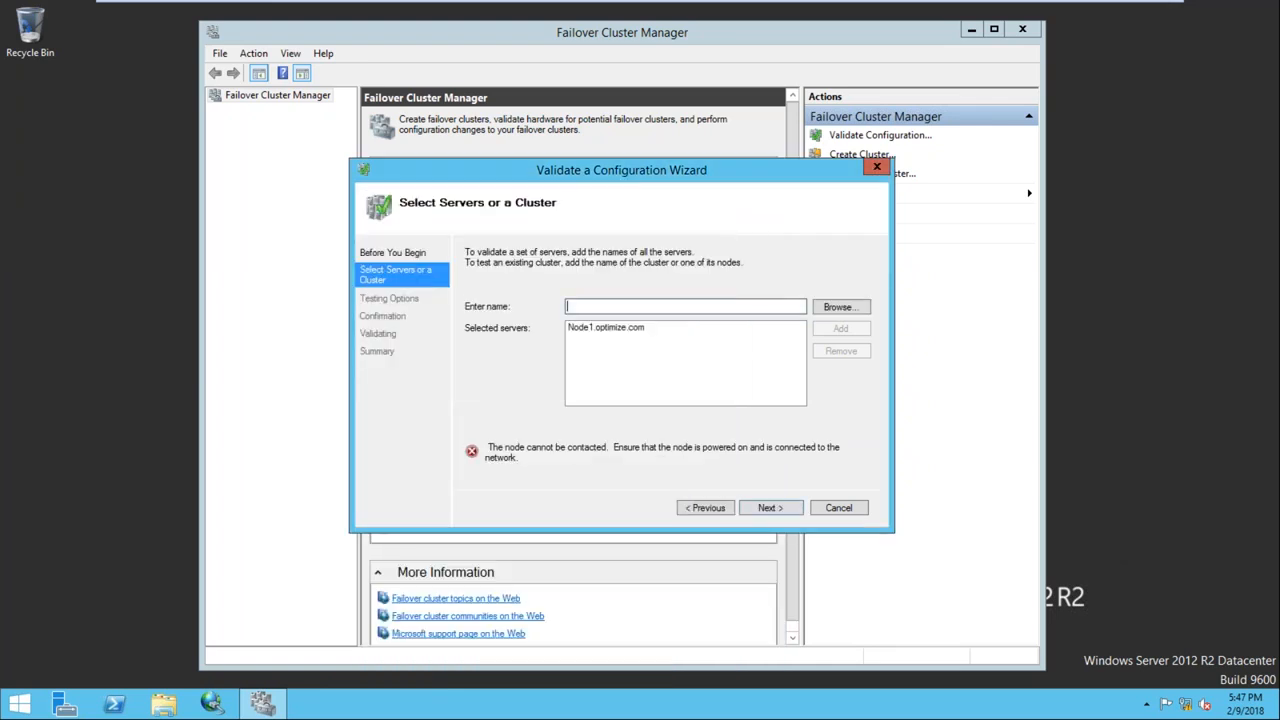
From a command prompt on Node2, ping 192.168.1.101, then stop and clear it
mouse_move(806, 16)
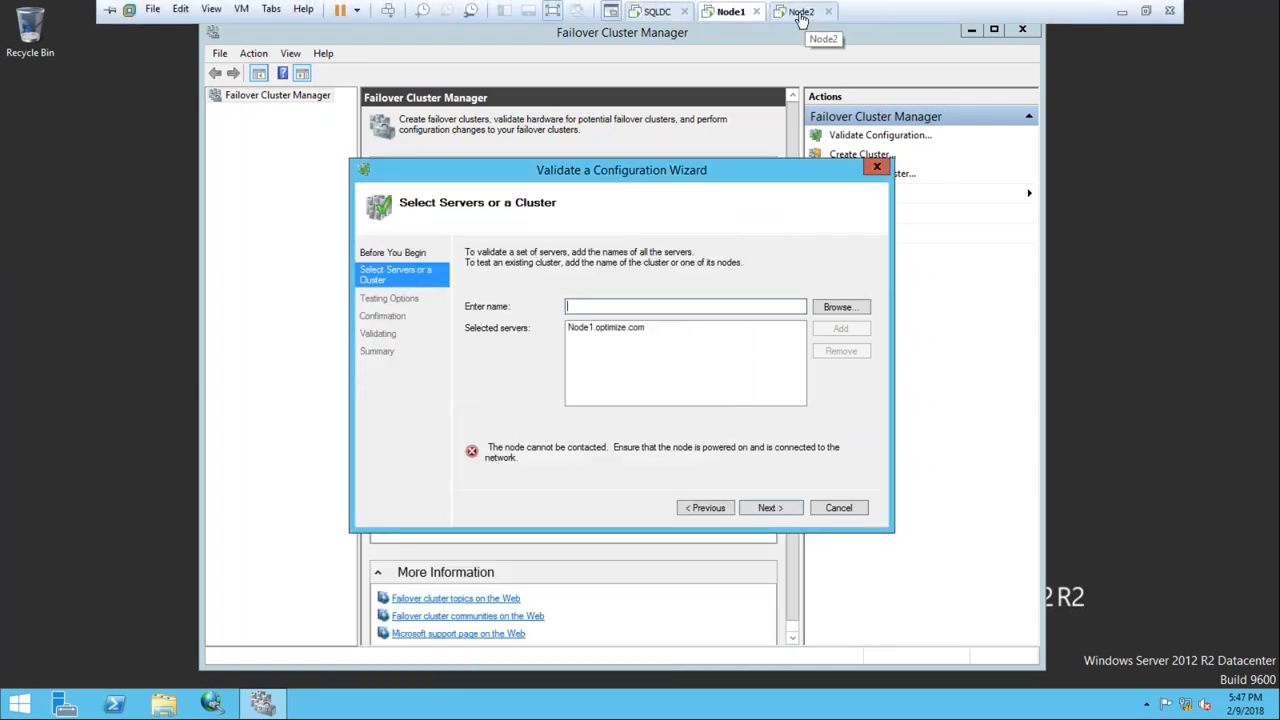
click(802, 12)
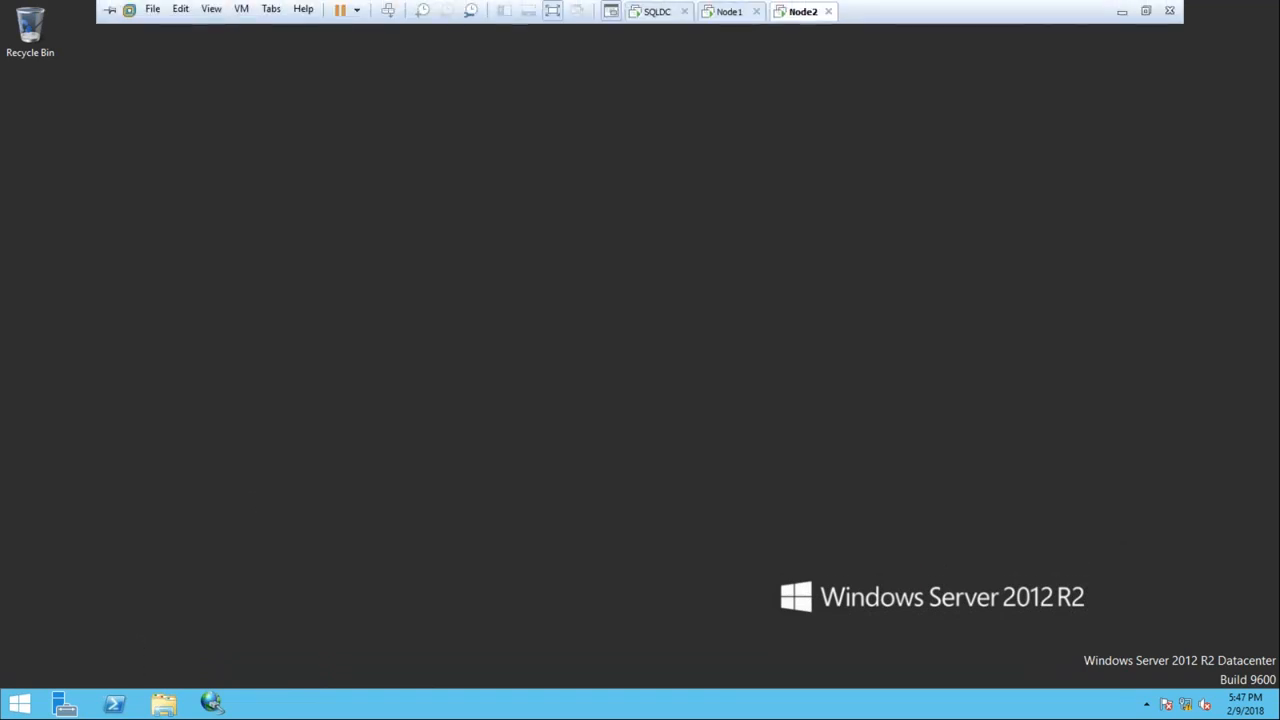
key(super+r)
text(cmd)
key(Return)
text(ping 192.16)
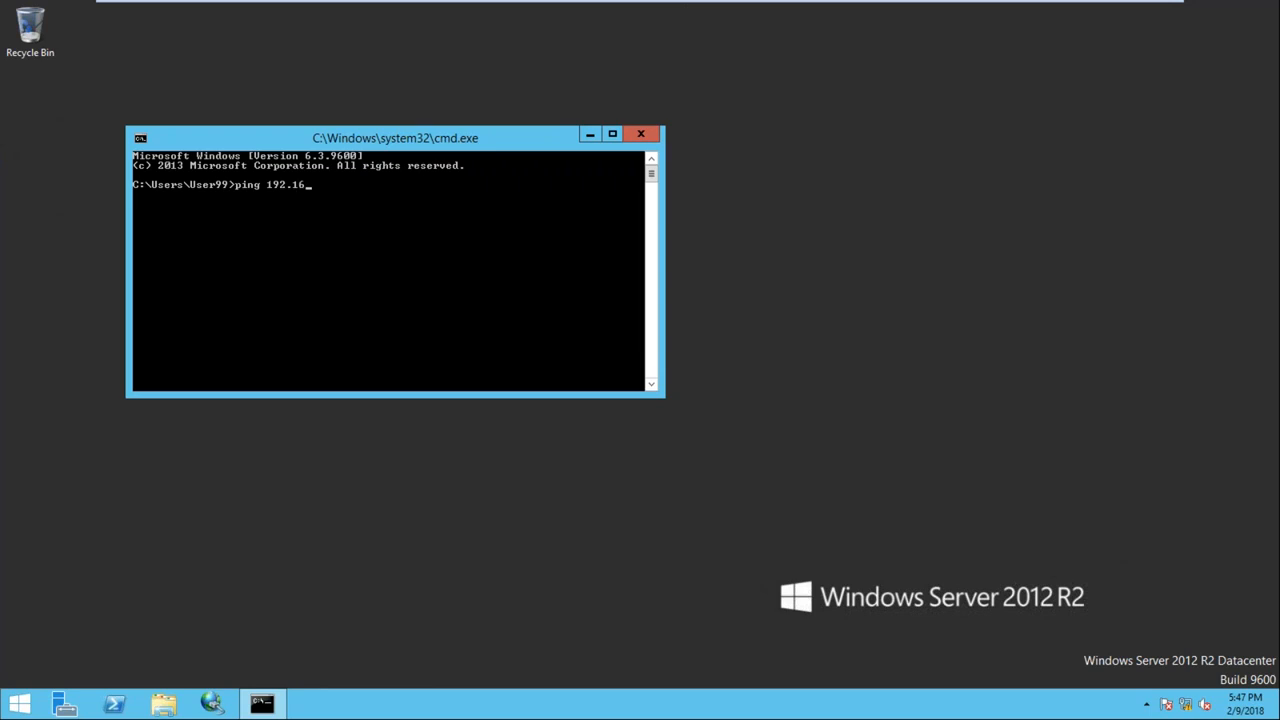
text(8.1.101)
key(Return)
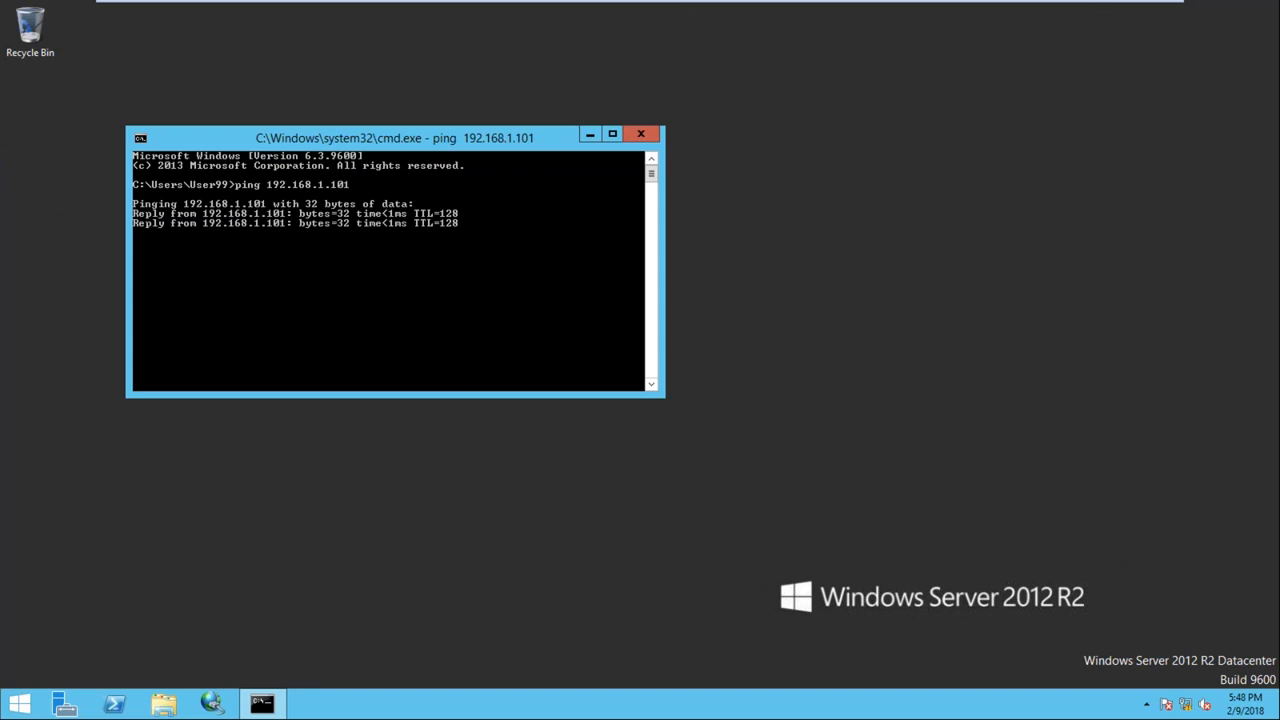
key(ctrl+c)
text(cls)
key(Return)
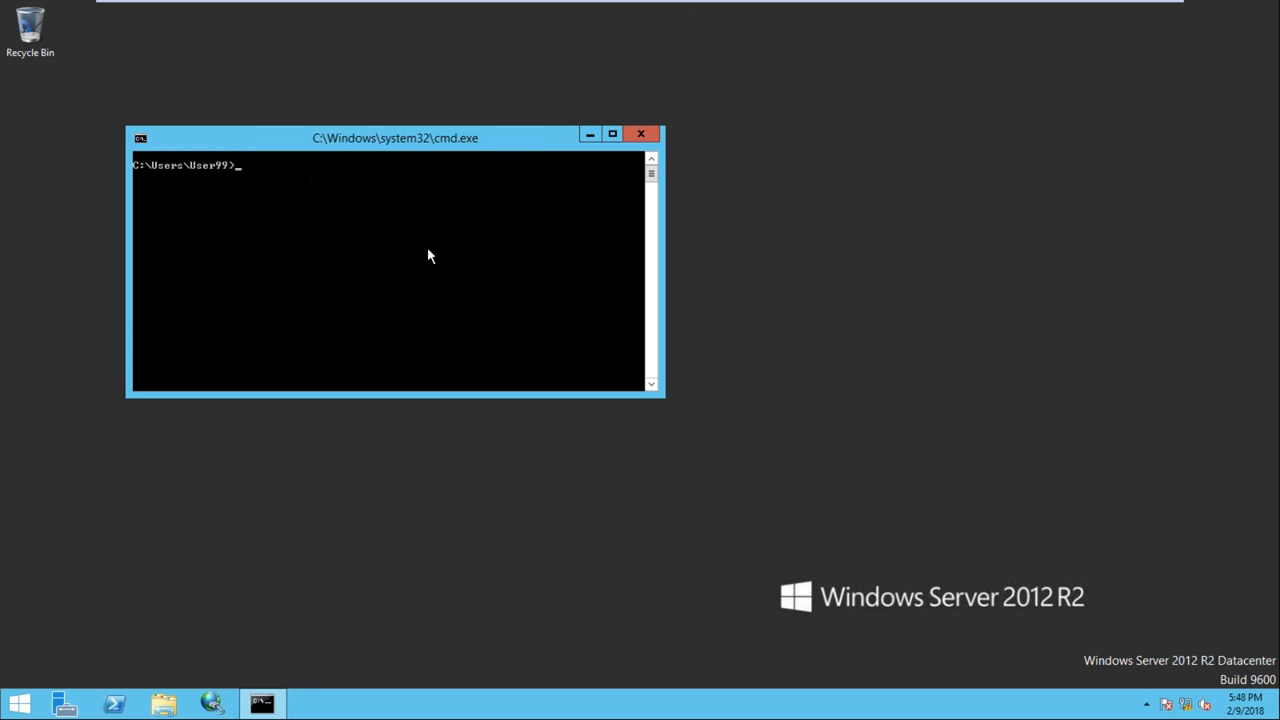
click(641, 133)
From a command prompt on Node1, ping 192.168.1.102, then return to Node2
mouse_move(677, 6)
click(728, 11)
key(super+r)
text(cmd)
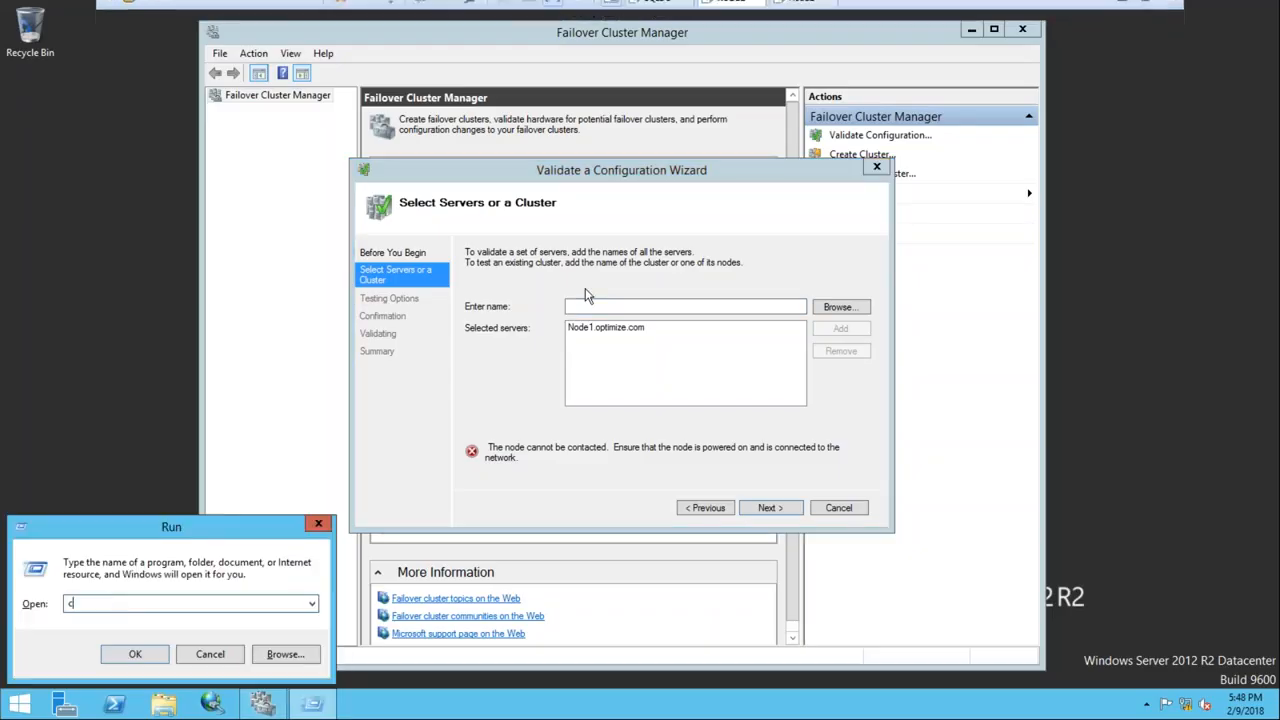
key(Return)
text(ping 192.1)
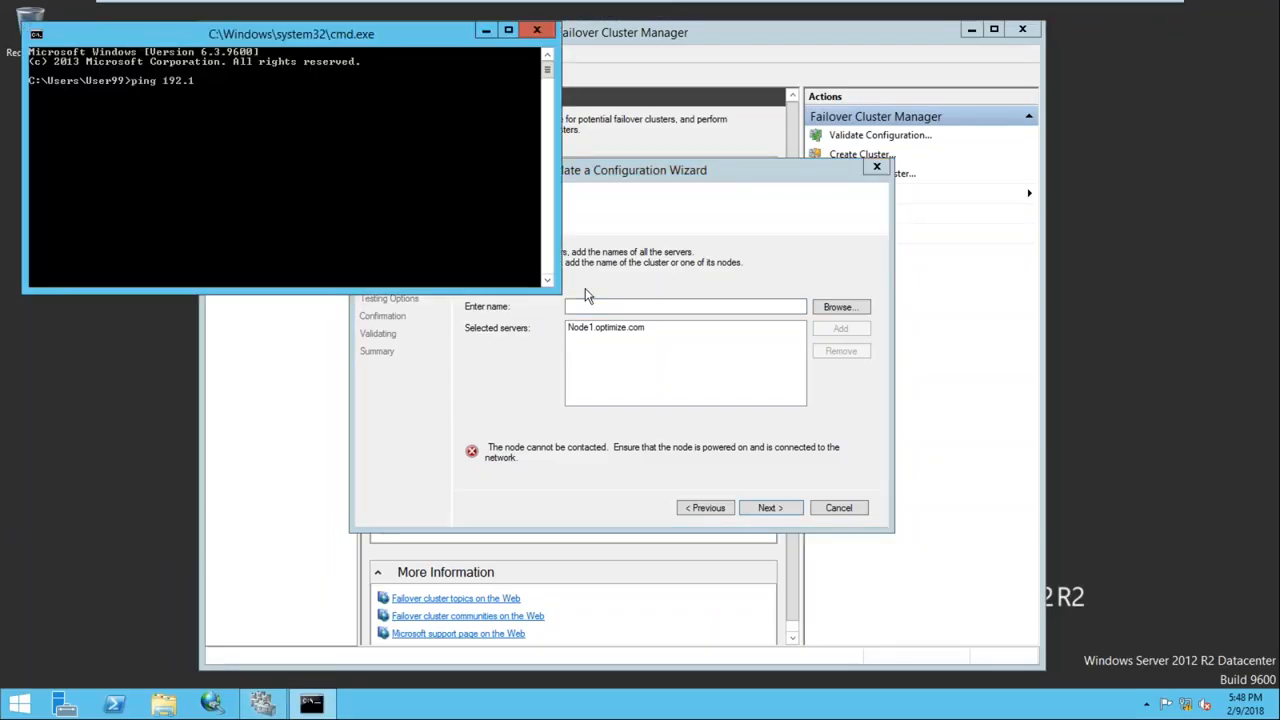
text(68.1.102)
key(Return)
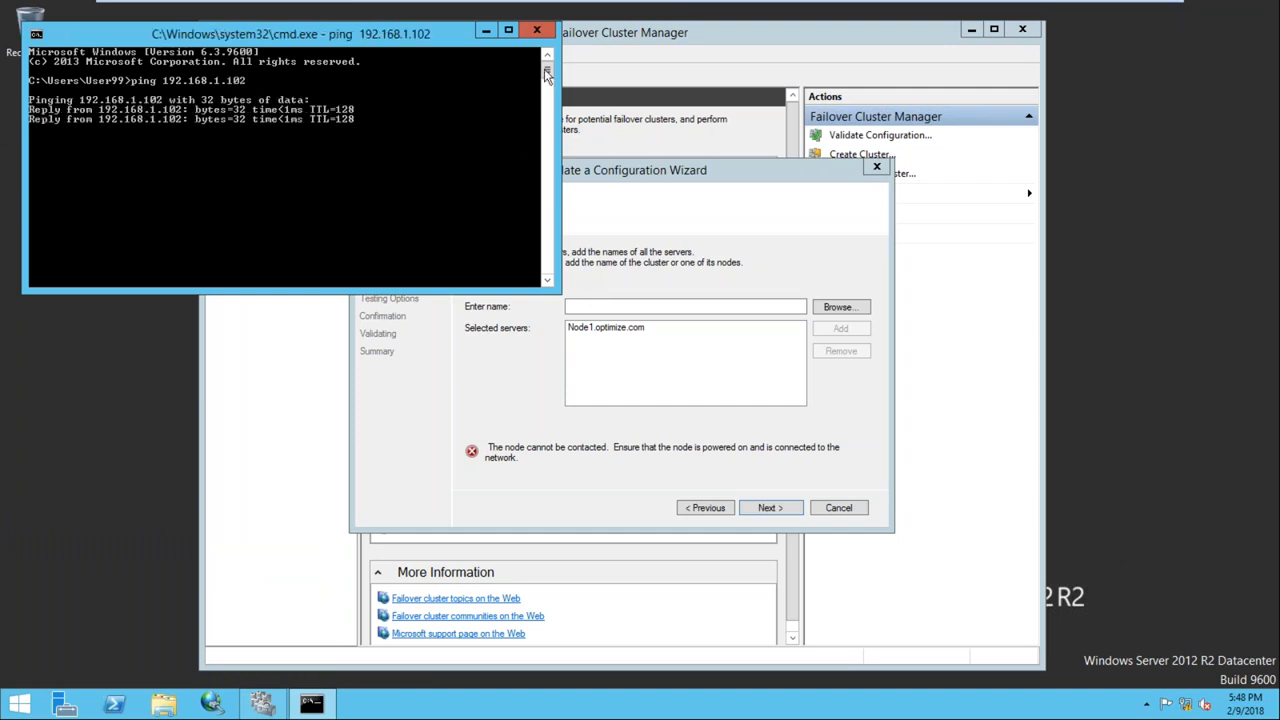
click(536, 30)
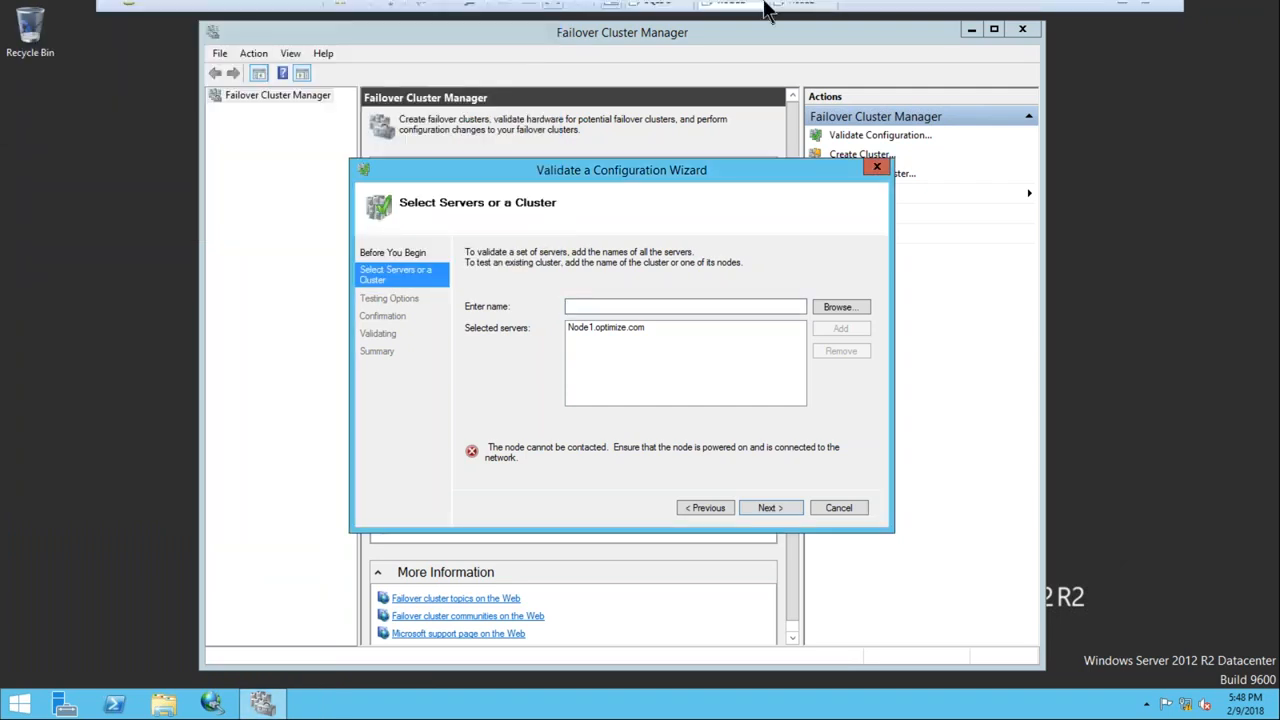
click(789, 12)
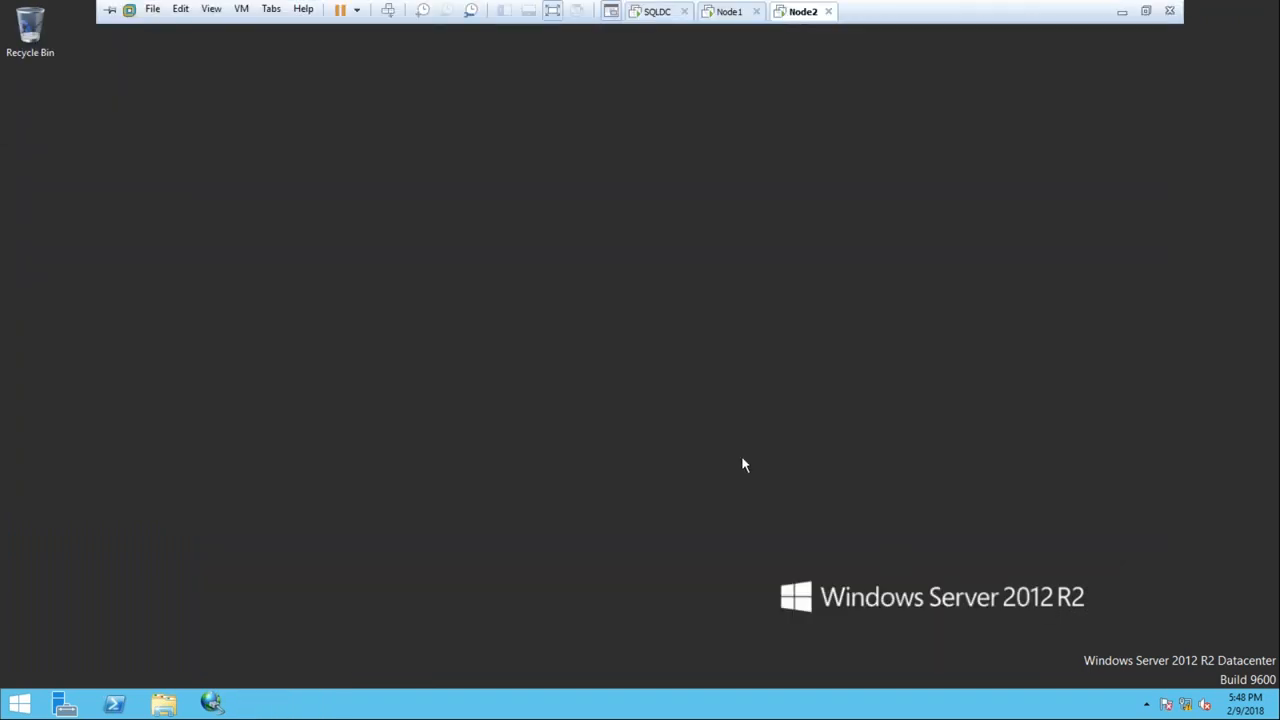
Turn Windows Firewall off for domain networks on Node2
right_click(1188, 708)
click(1100, 692)
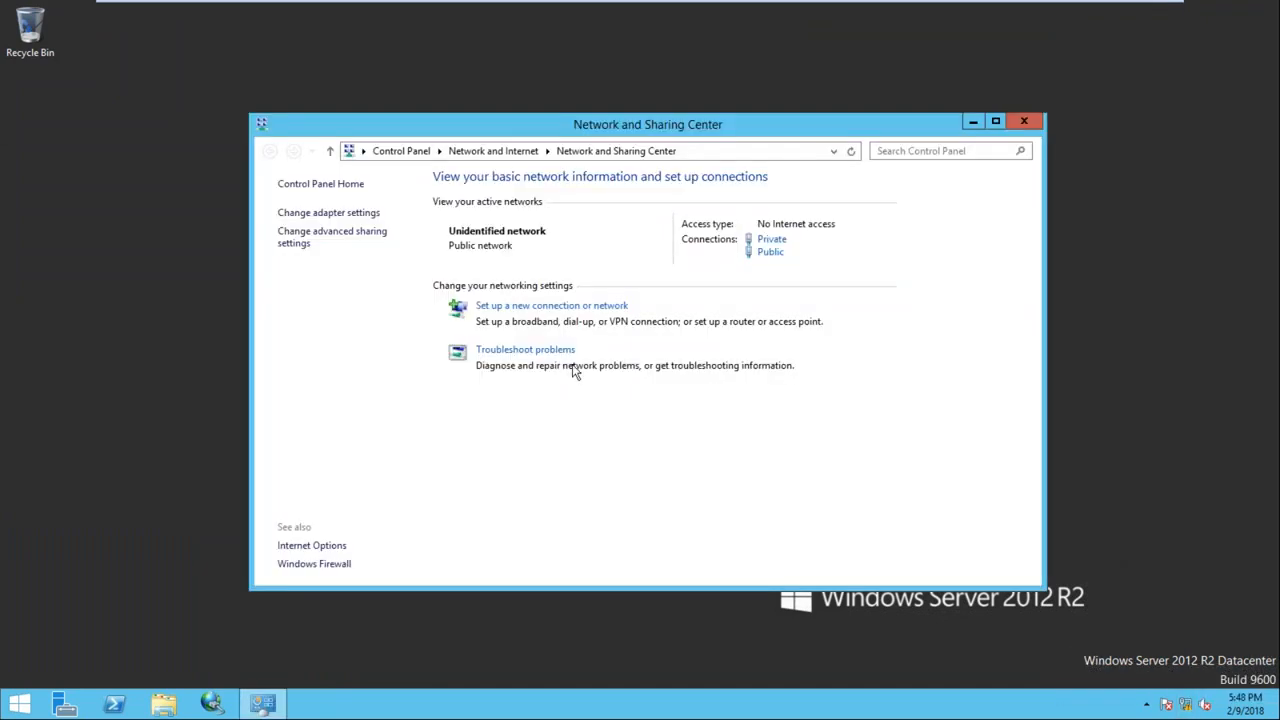
click(309, 565)
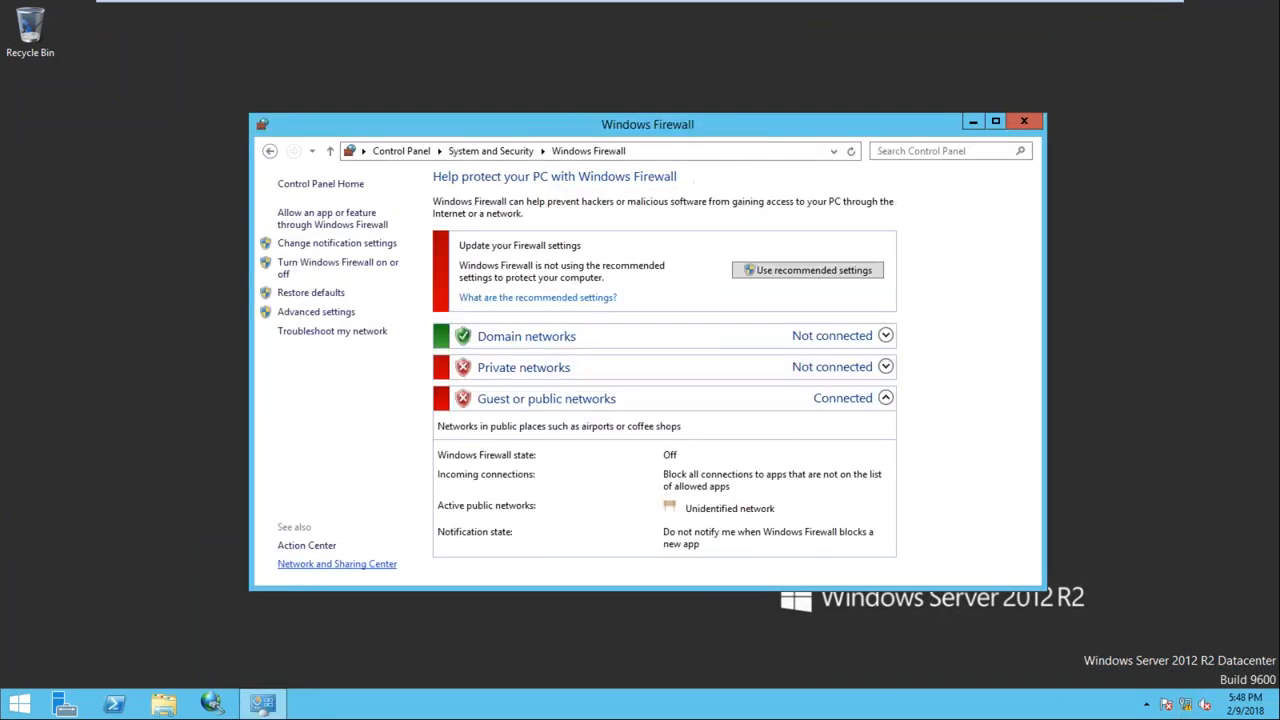
click(335, 265)
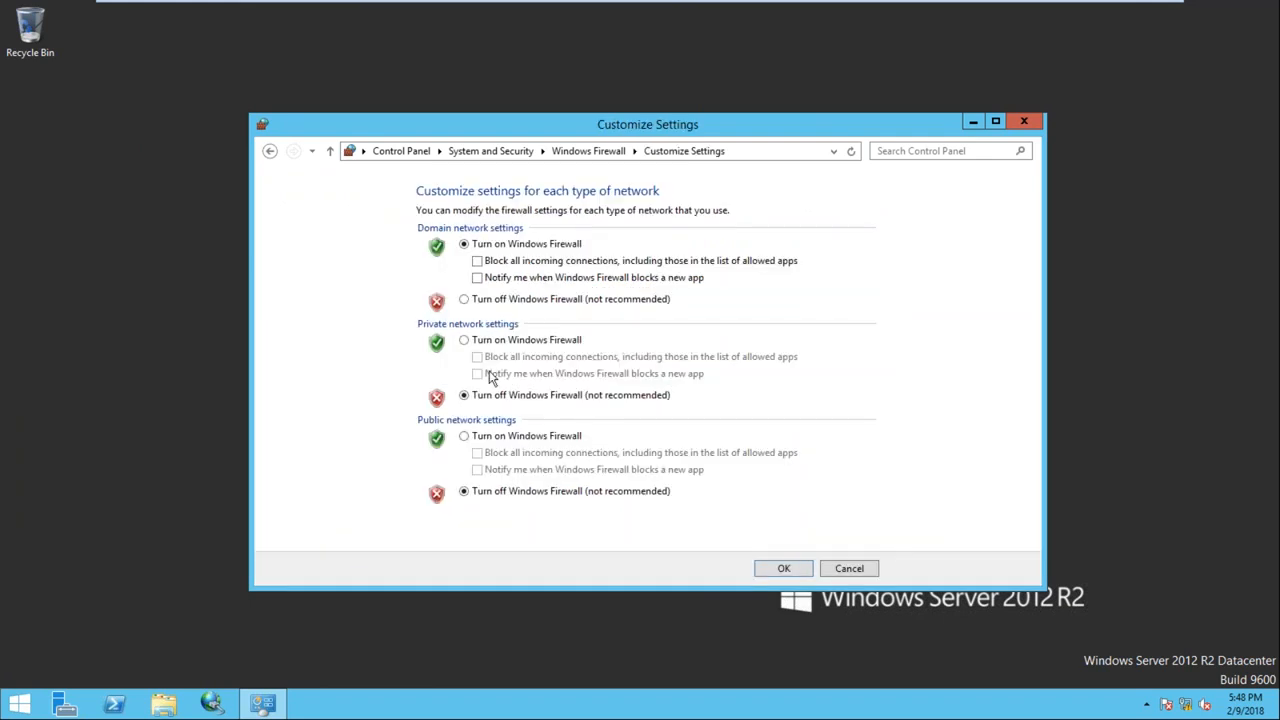
click(512, 300)
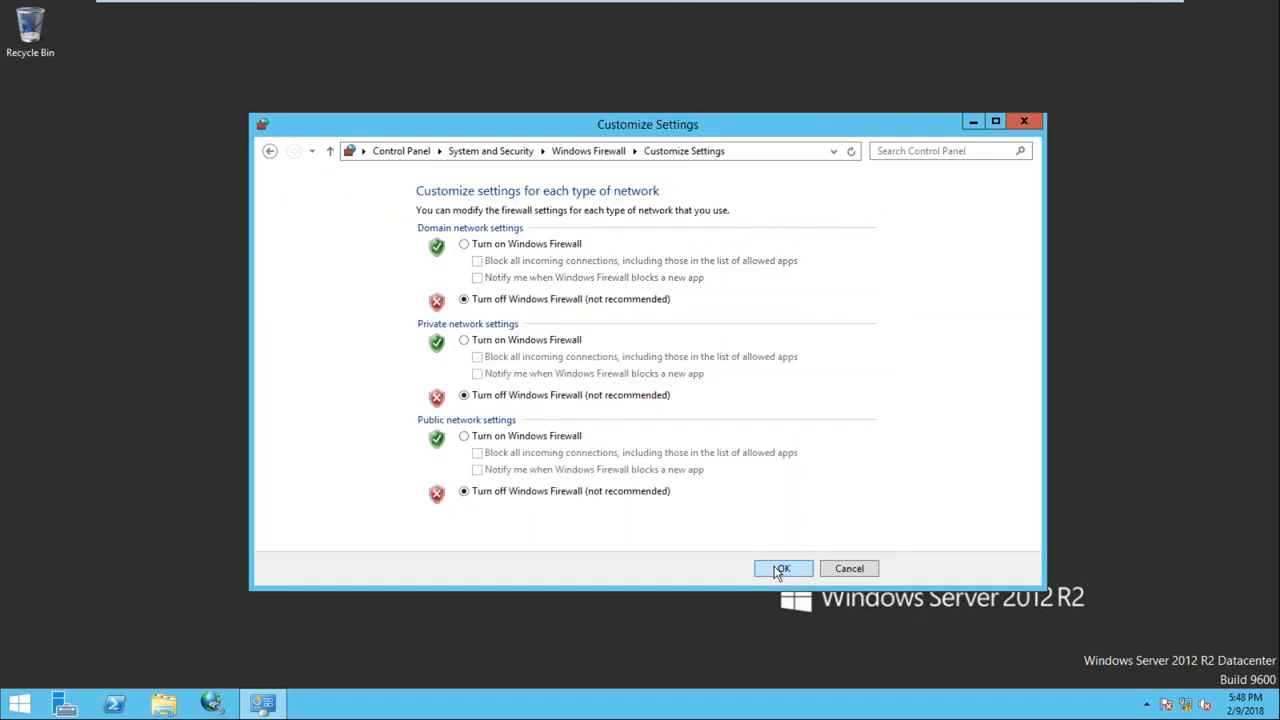
click(780, 568)
click(1024, 121)
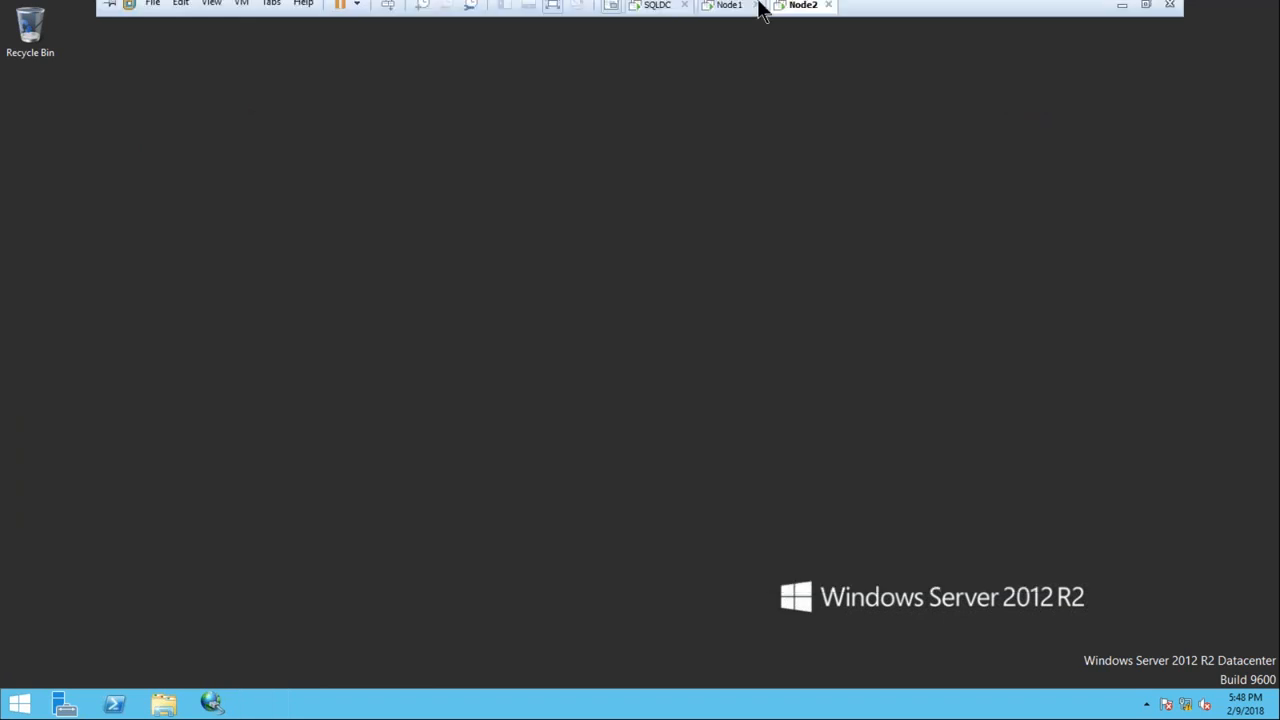
On Node1, open firewall.cpl and turn the firewall off for domain networks
click(746, 10)
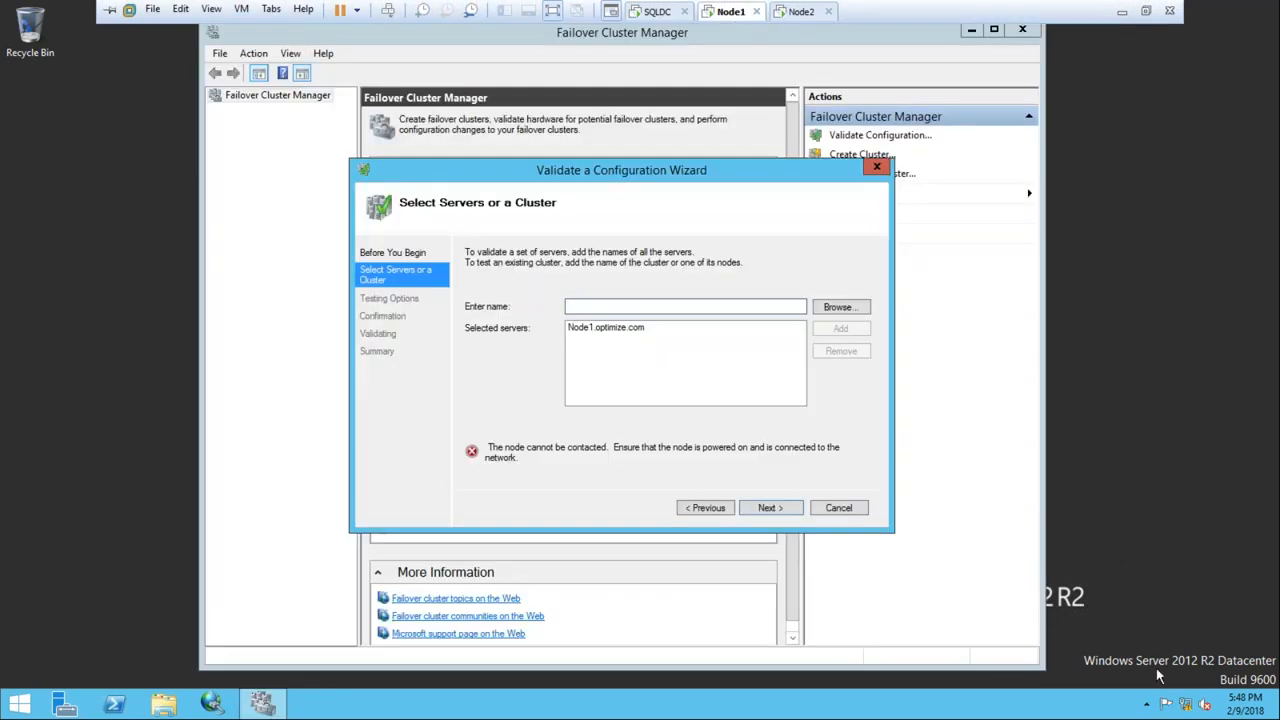
key(super+r)
text(firewall.cp)
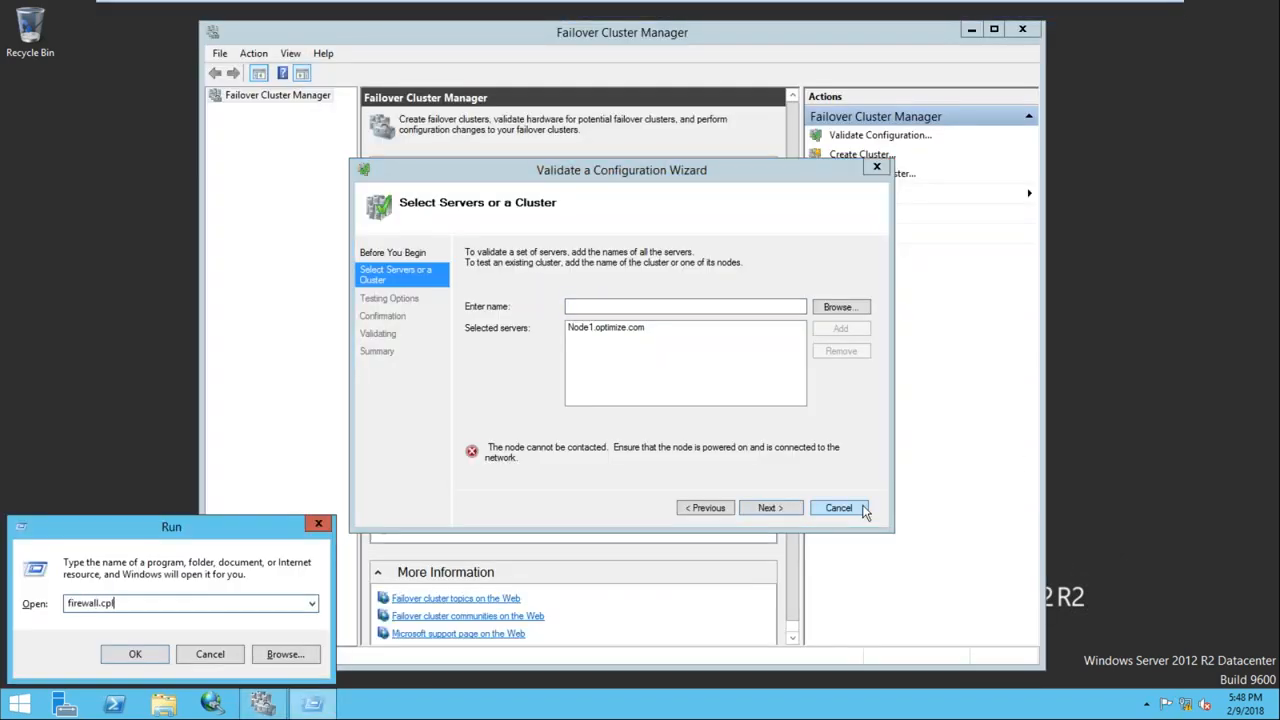
text(l)
key(Return)
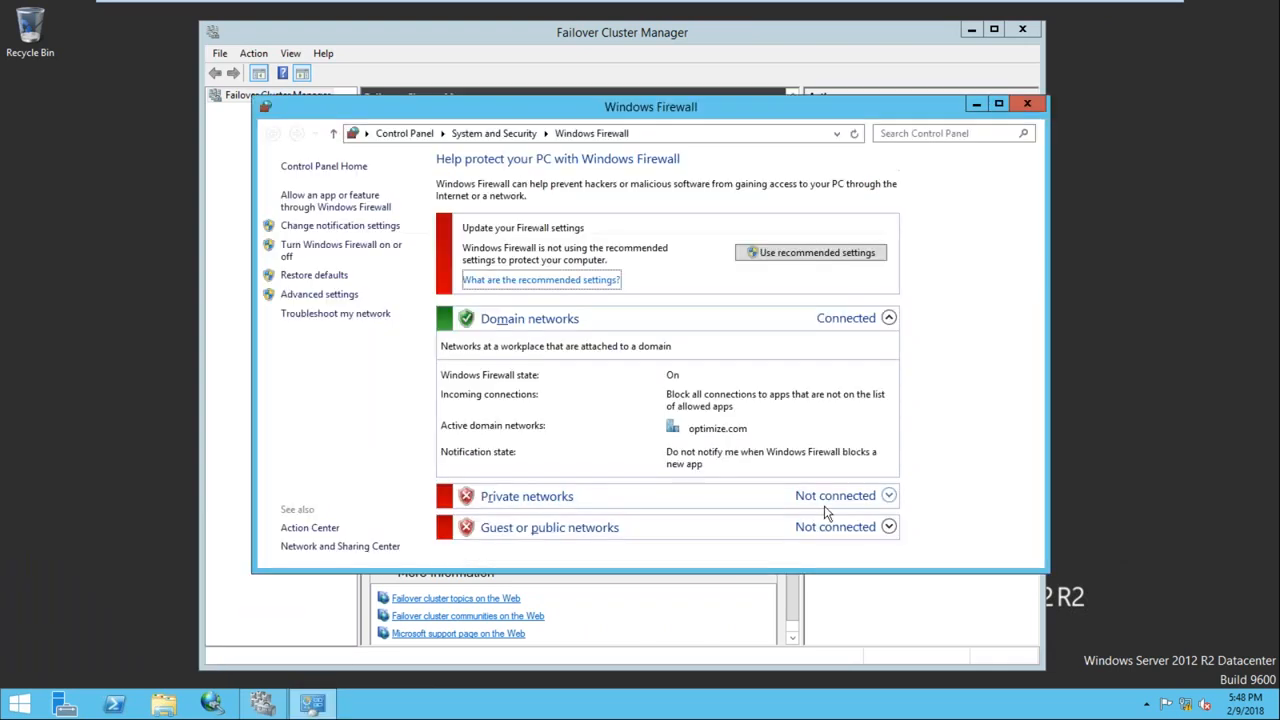
click(323, 257)
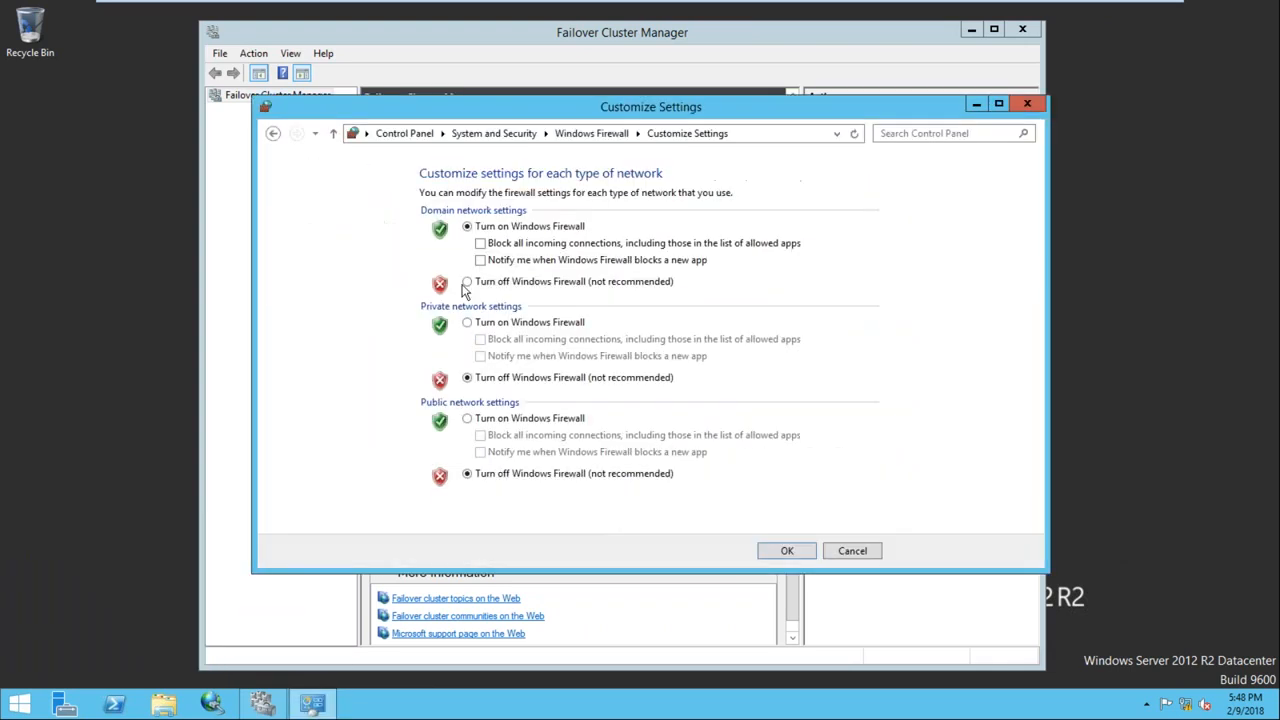
click(504, 282)
click(785, 551)
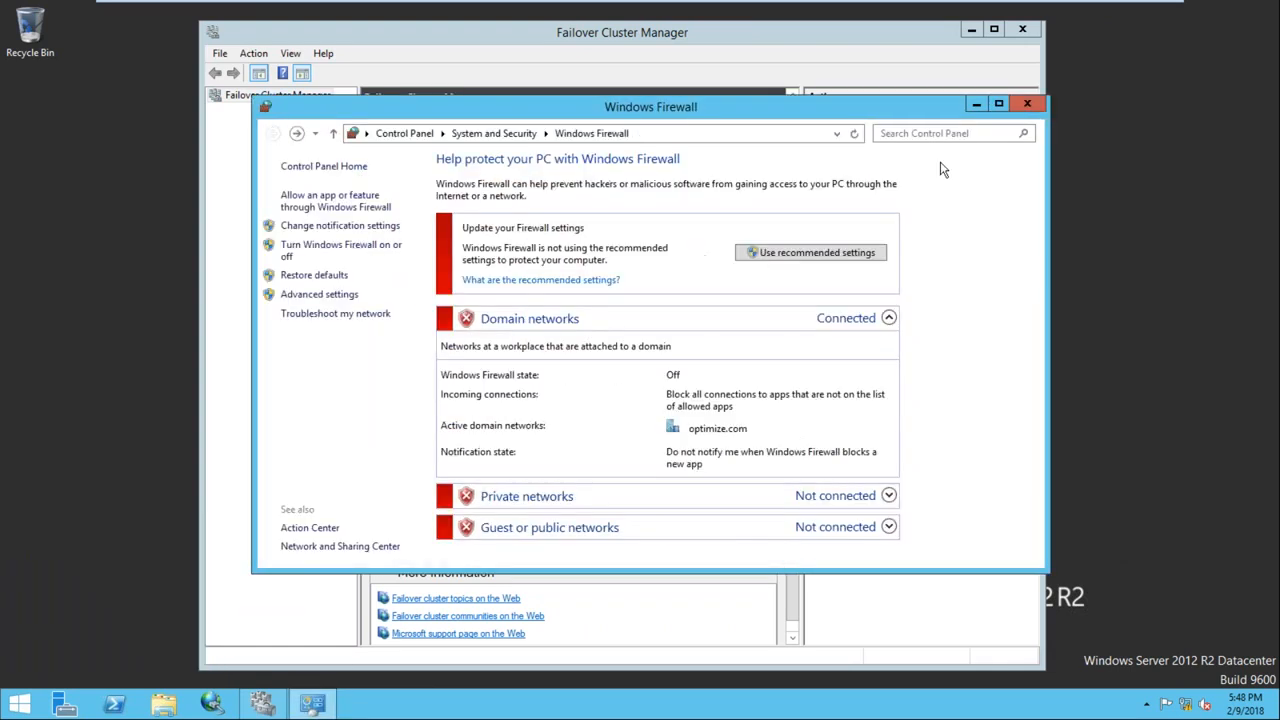
click(1027, 103)
Find NODE2 through the advanced domain computer search, accept it, and bring up Node2's desktop
click(840, 308)
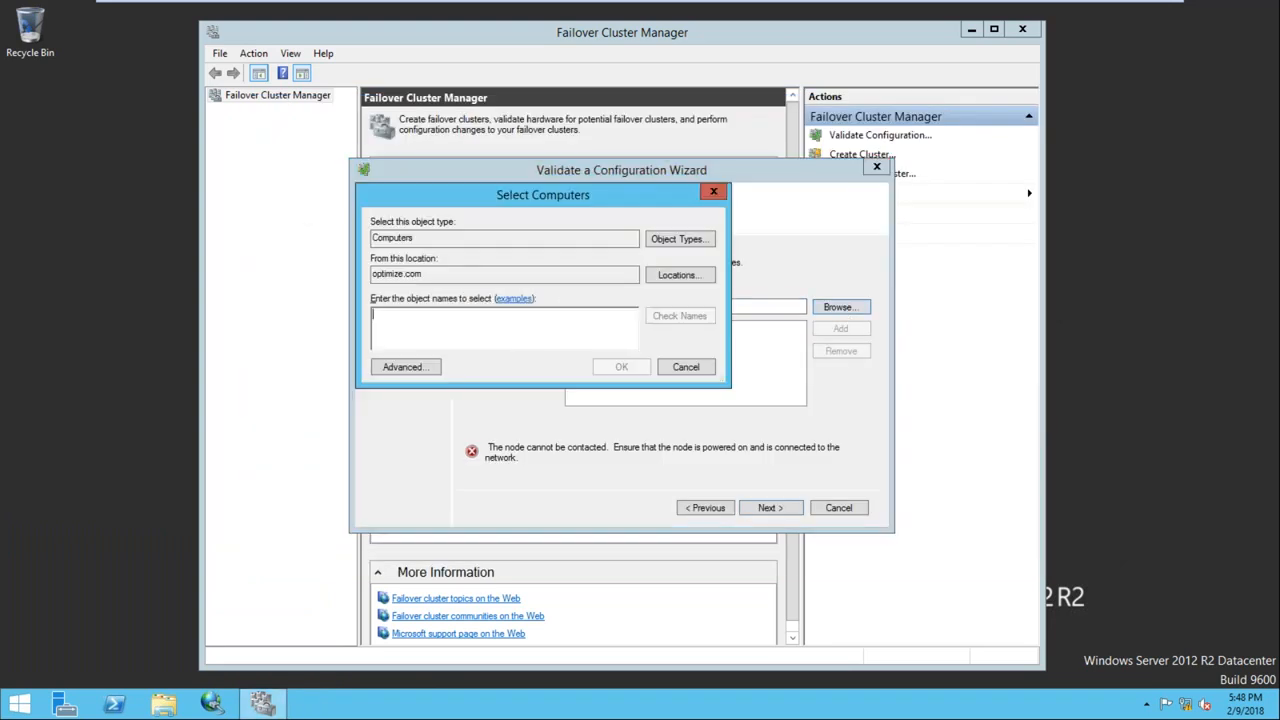
click(413, 367)
click(739, 370)
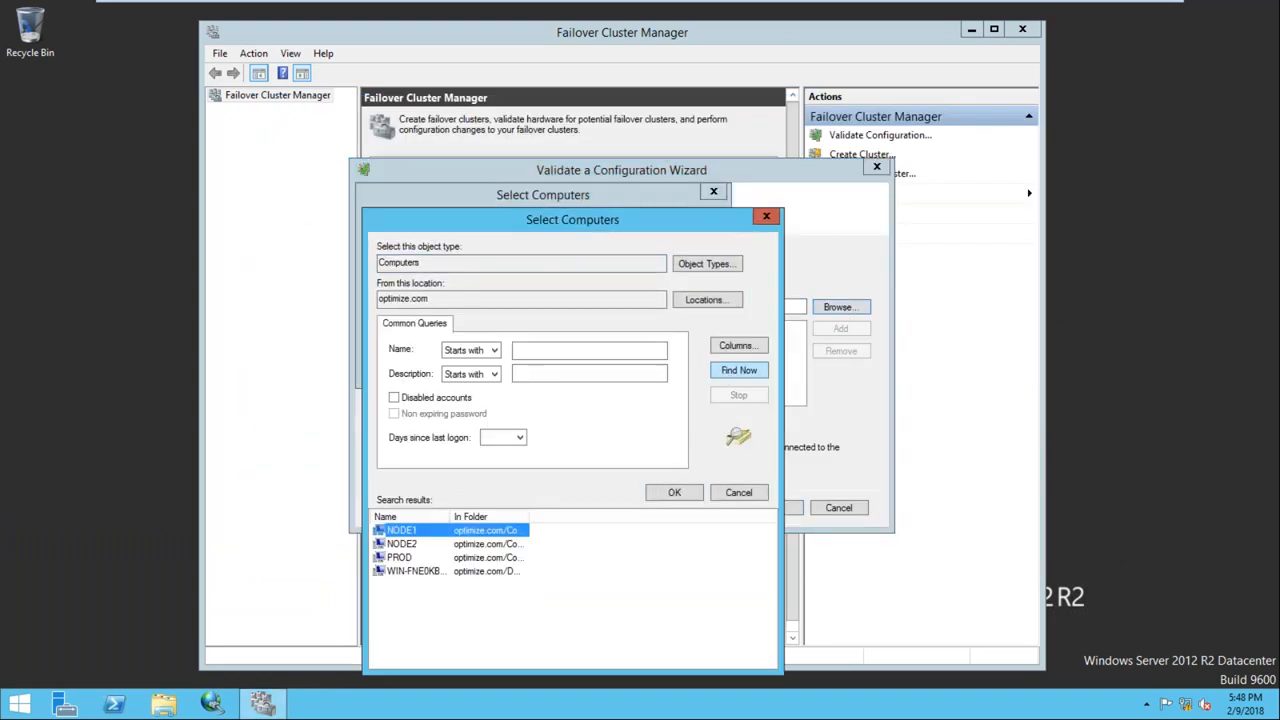
click(400, 546)
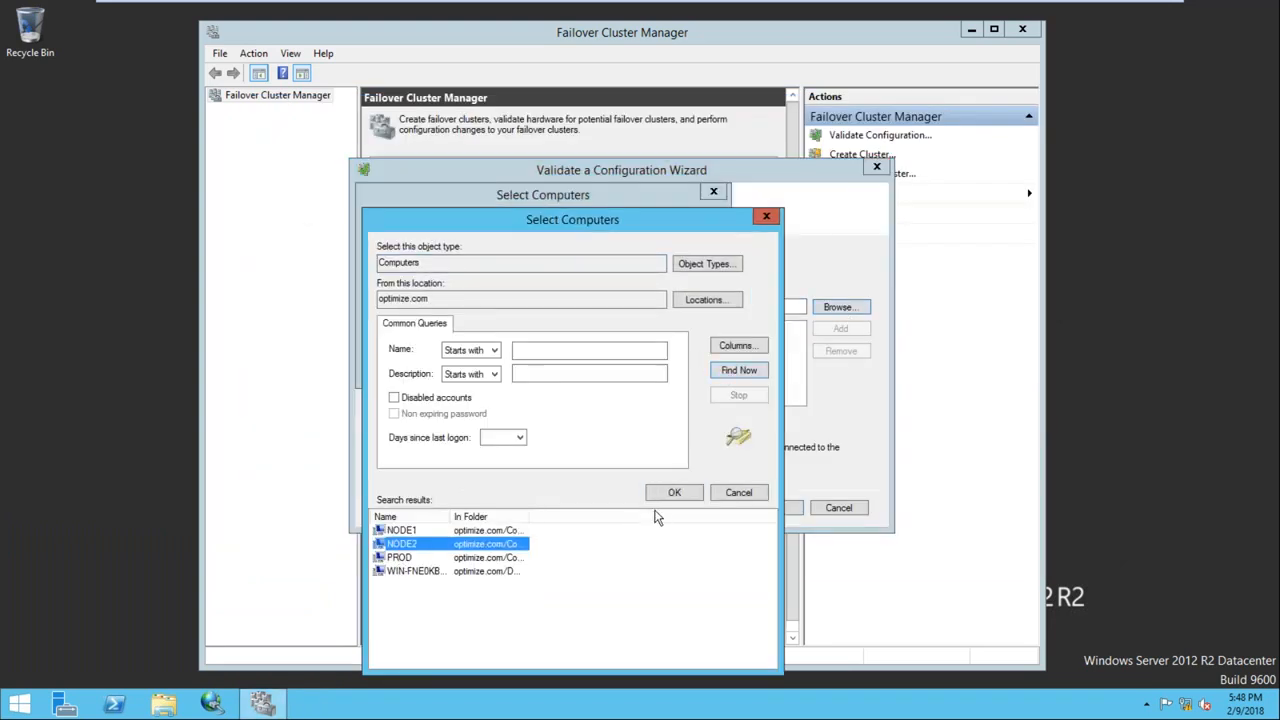
click(674, 493)
click(626, 369)
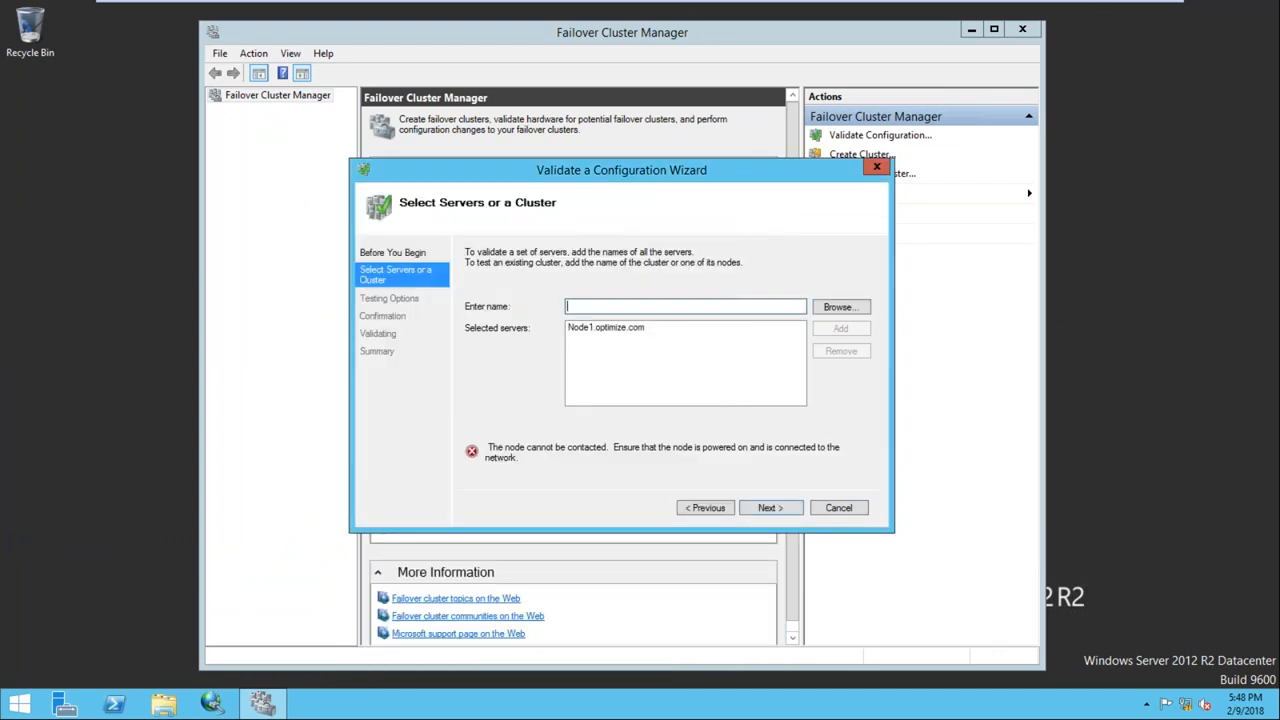
click(790, 12)
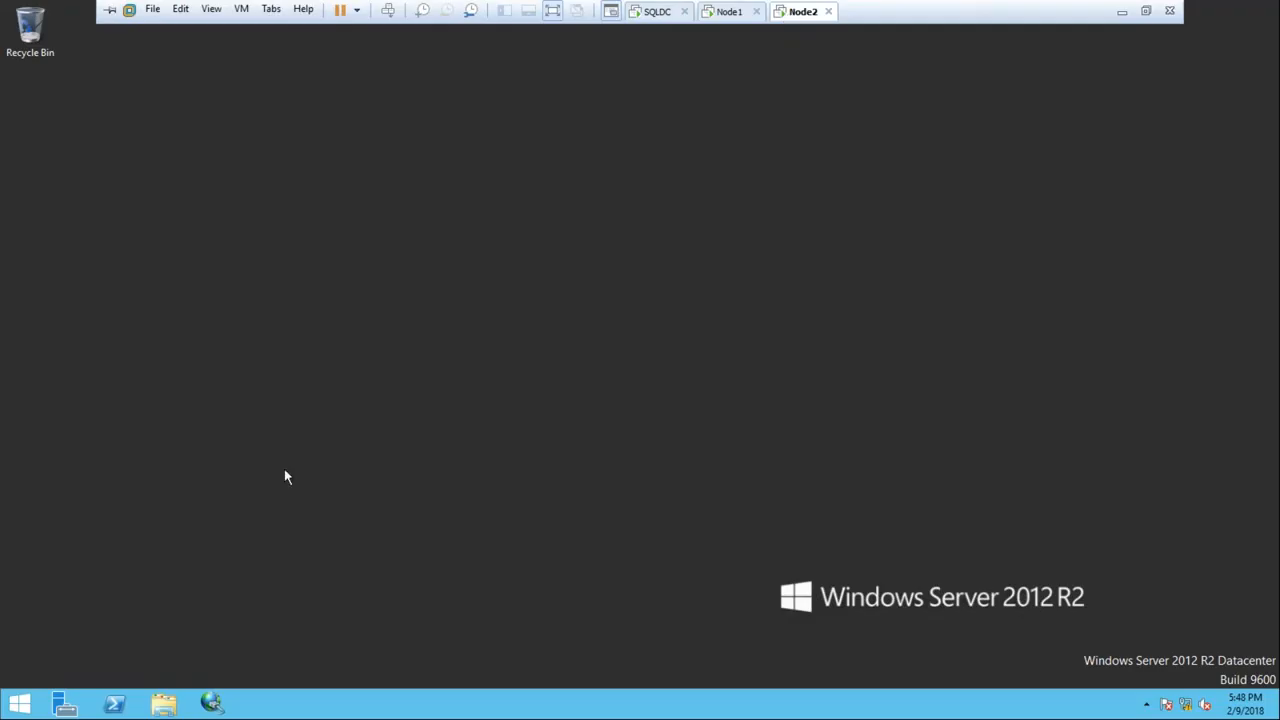
Restart Node2 from the Start screen's power options, keeping the default reason
click(20, 703)
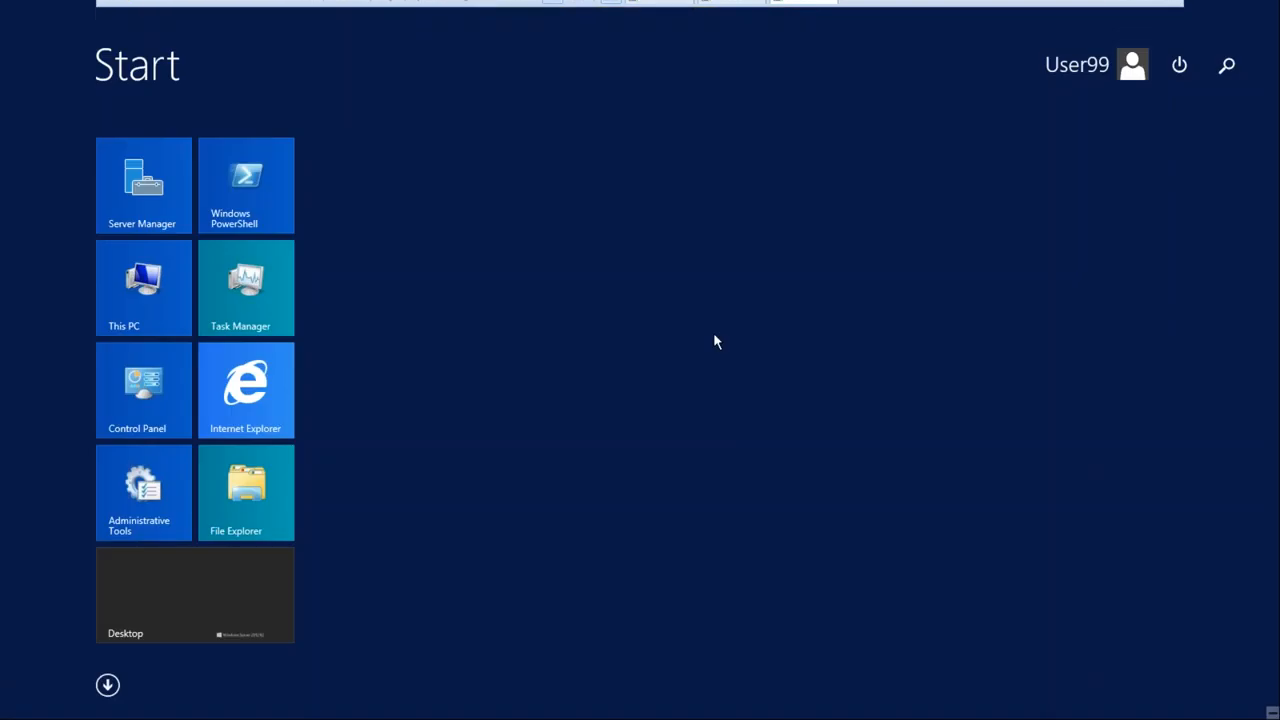
click(1189, 71)
click(1158, 140)
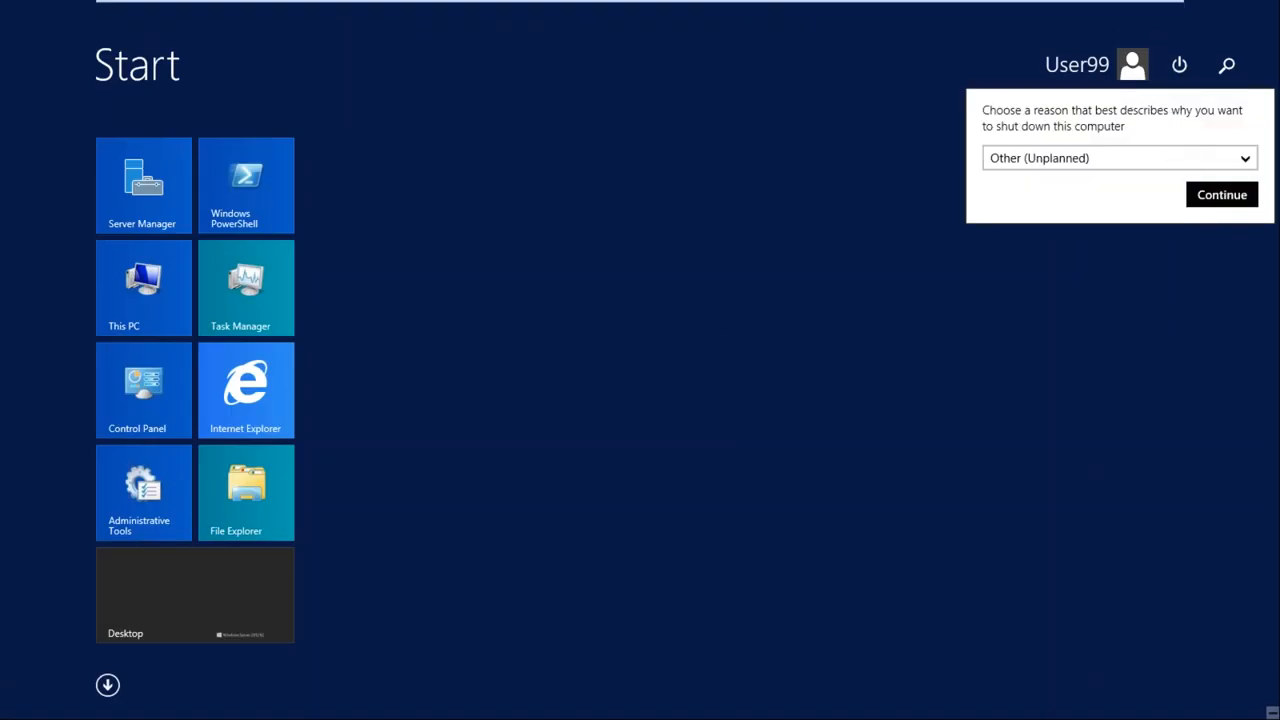
click(1222, 195)
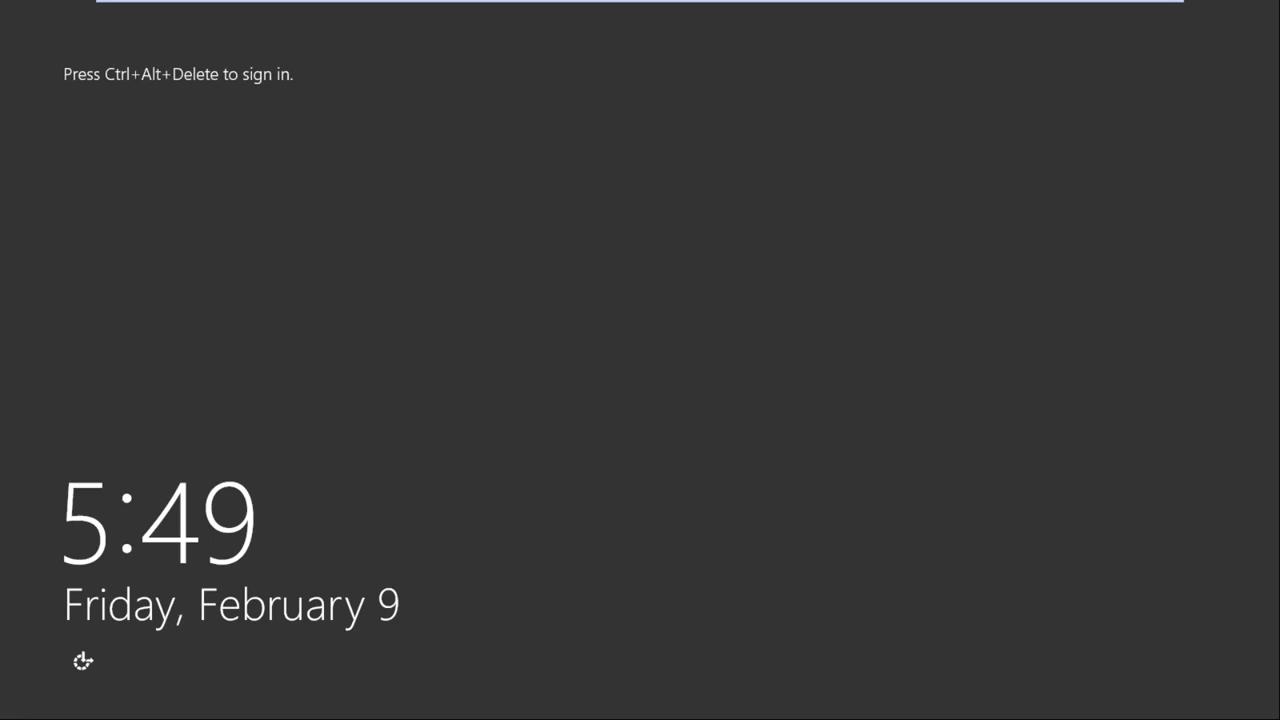
Sign back in to Node2 with the account password, retrying after incorrect-password errors
mouse_move(457, 11)
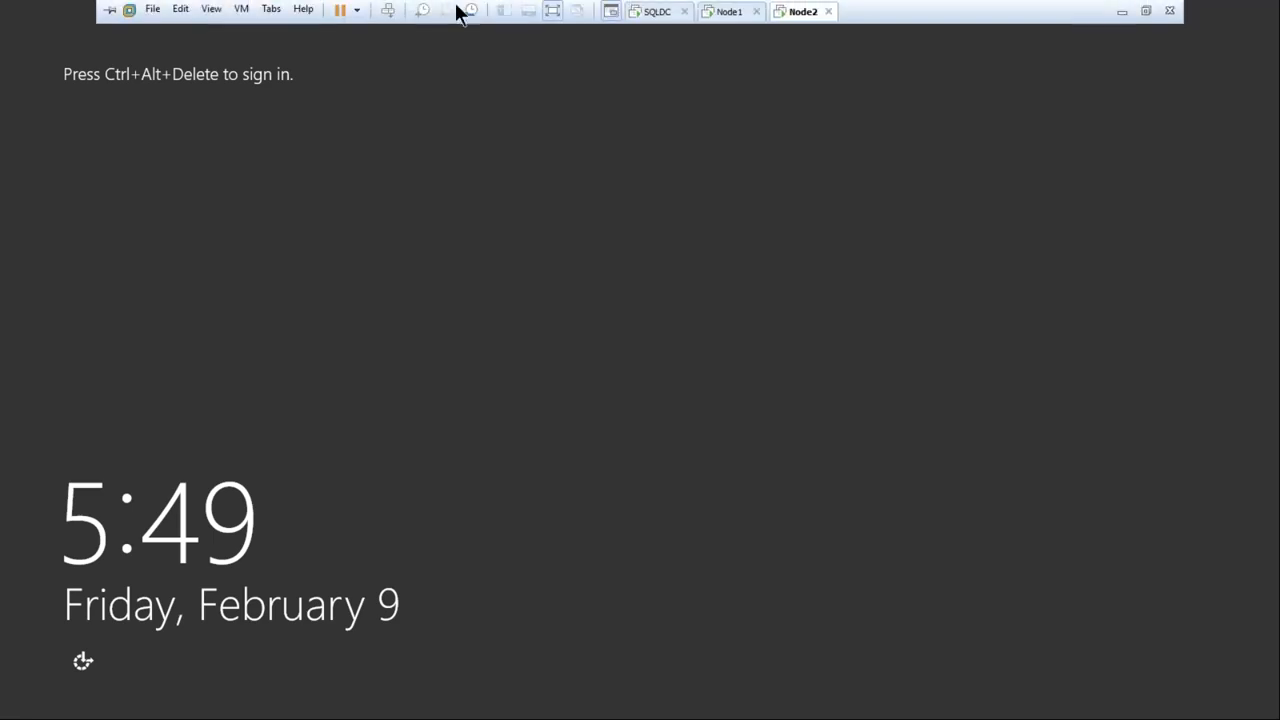
click(387, 12)
text(•••••••••)
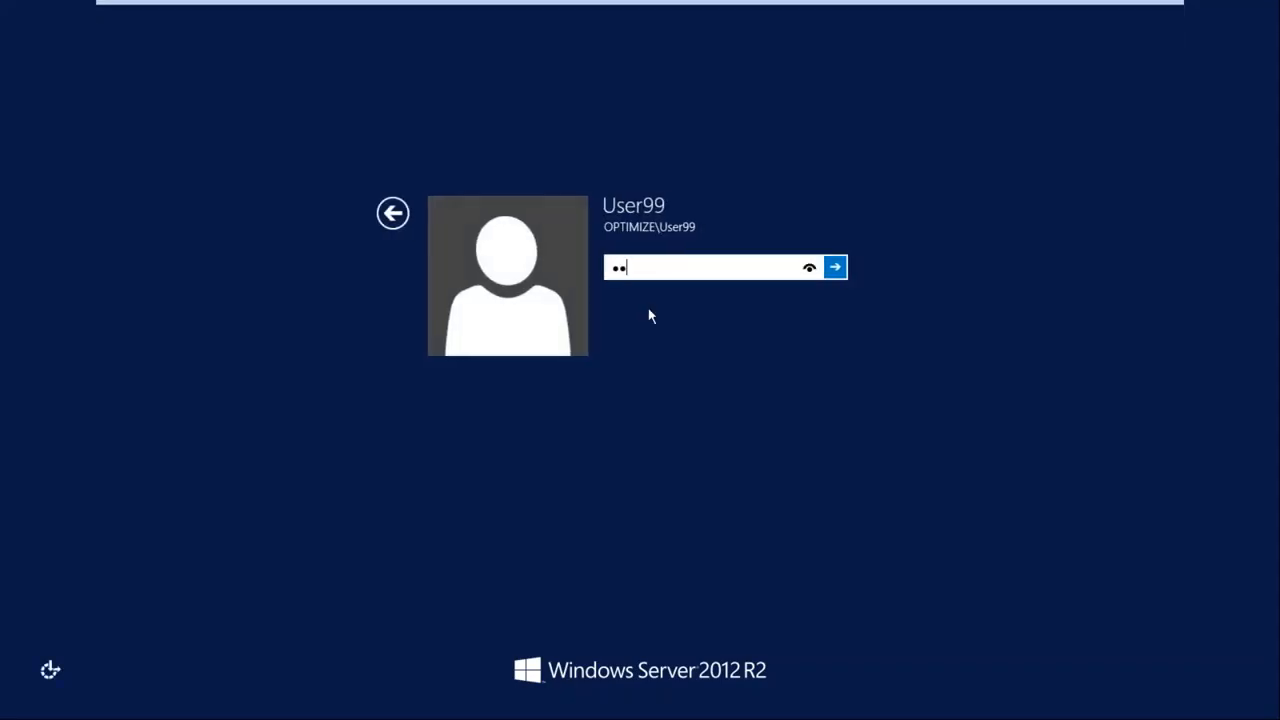
text(•••)
key(Return)
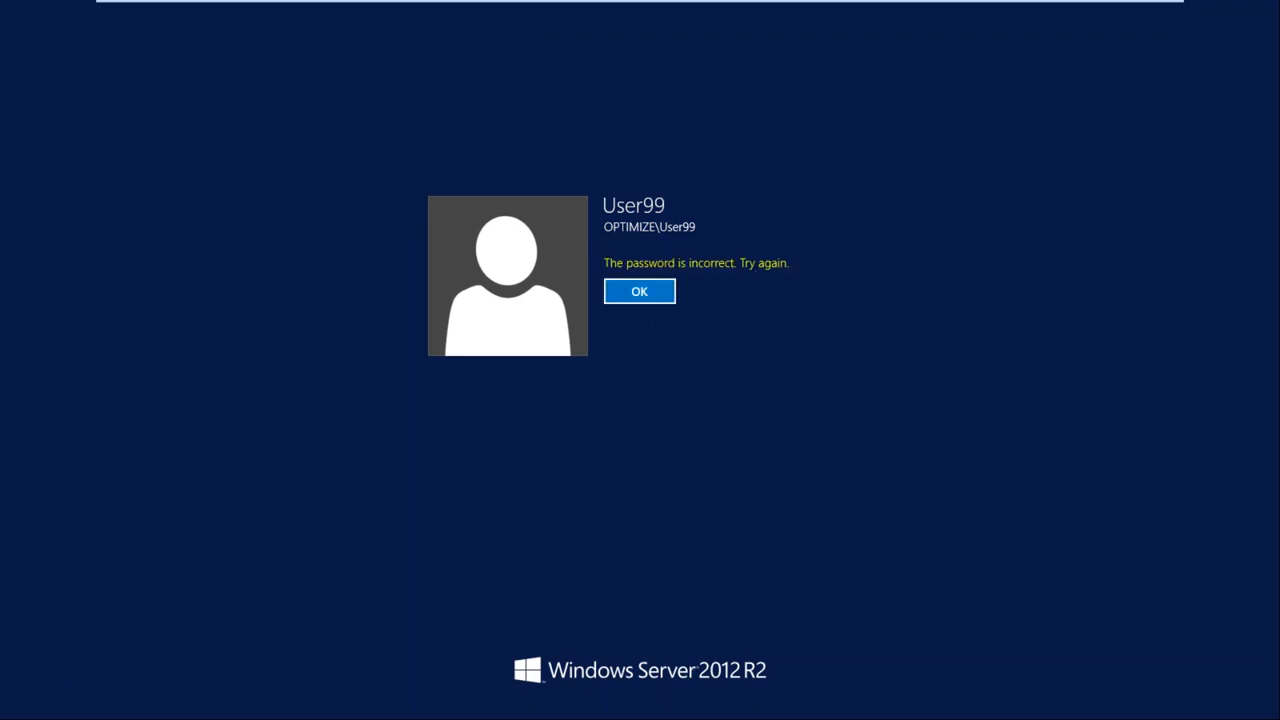
click(643, 294)
text(••)
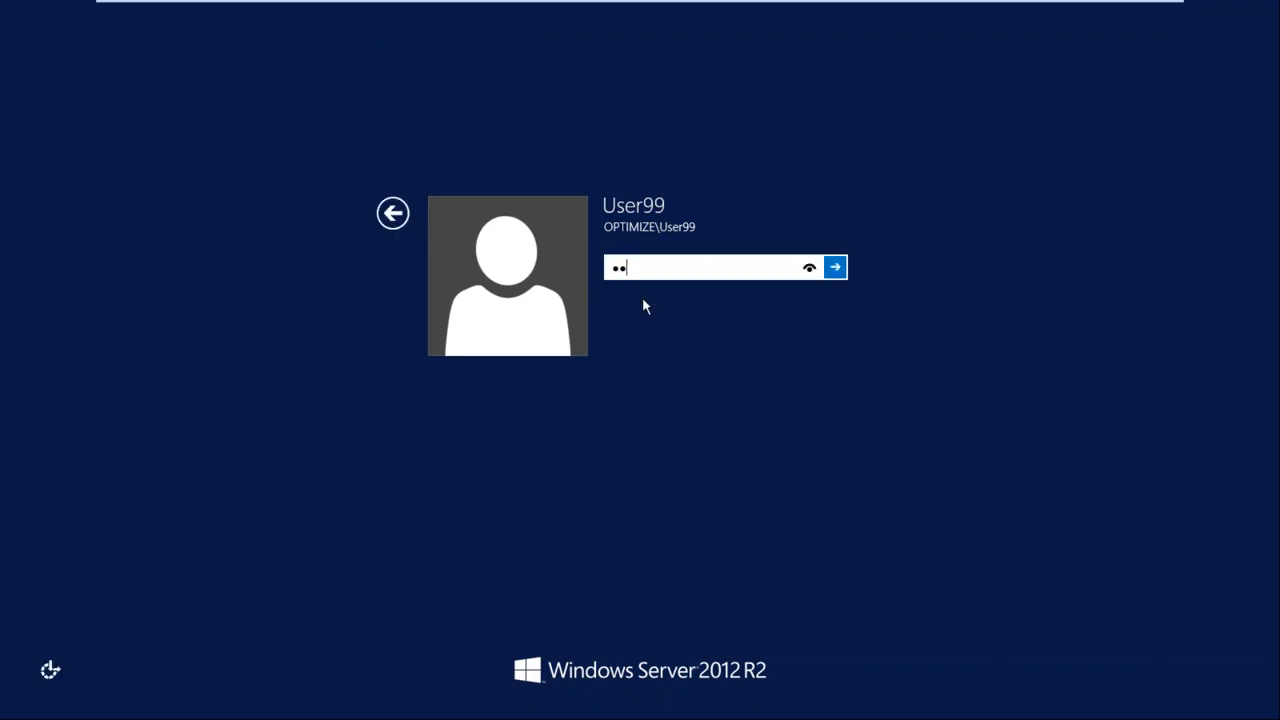
text(••••••••)
key(Return)
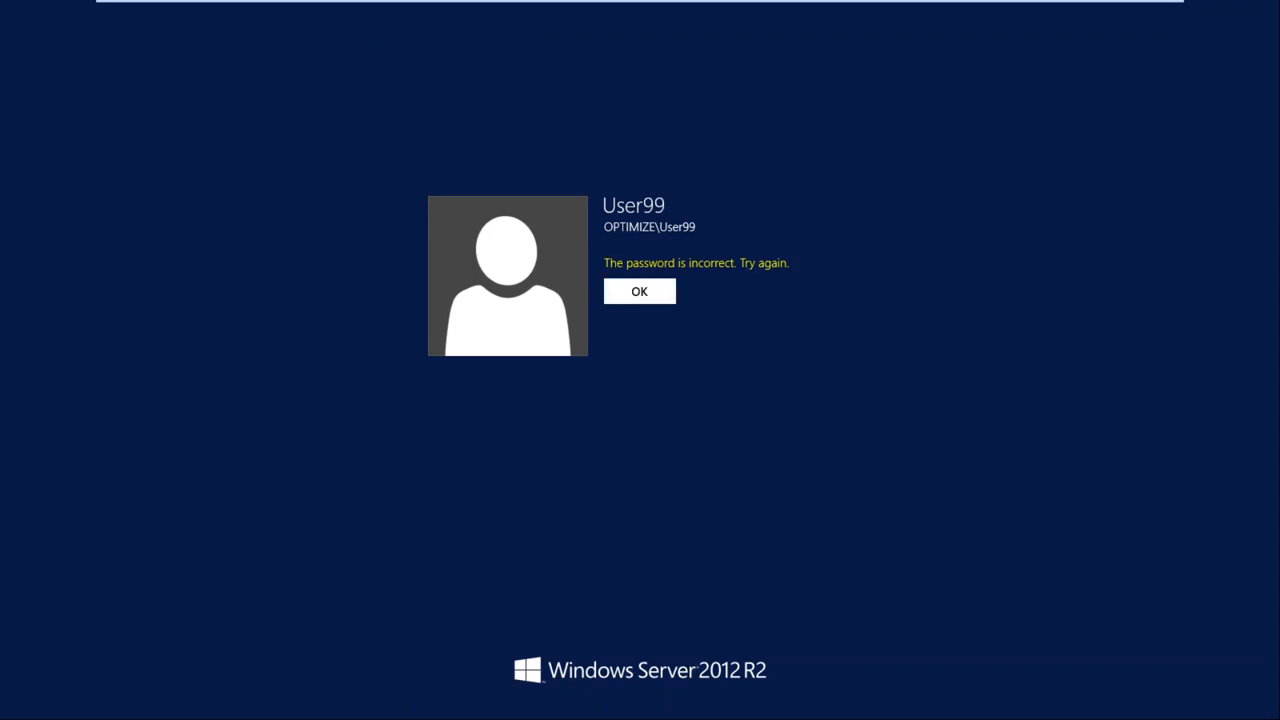
key(Return)
text(••••••••)
key(Return)
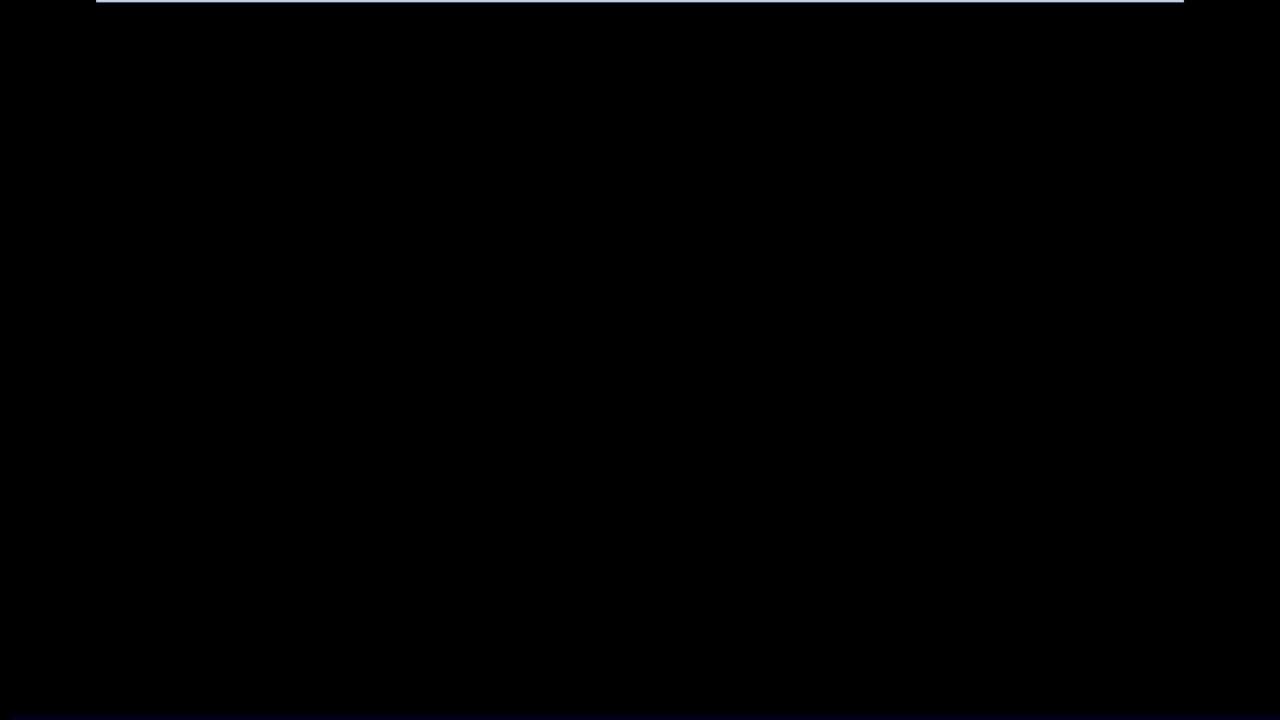
mouse_move(722, 2)
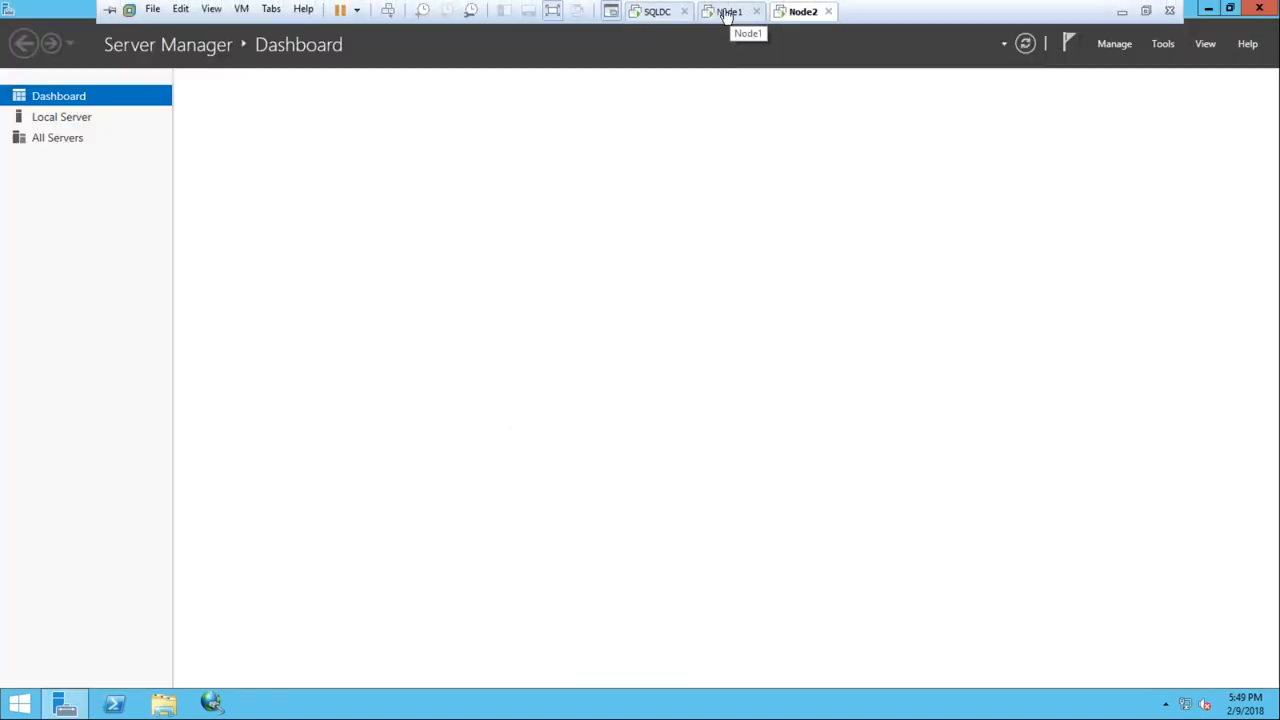
On Node1, pick NODE2 via advanced search, then add 192.168.1.102 to the servers to validate
click(728, 12)
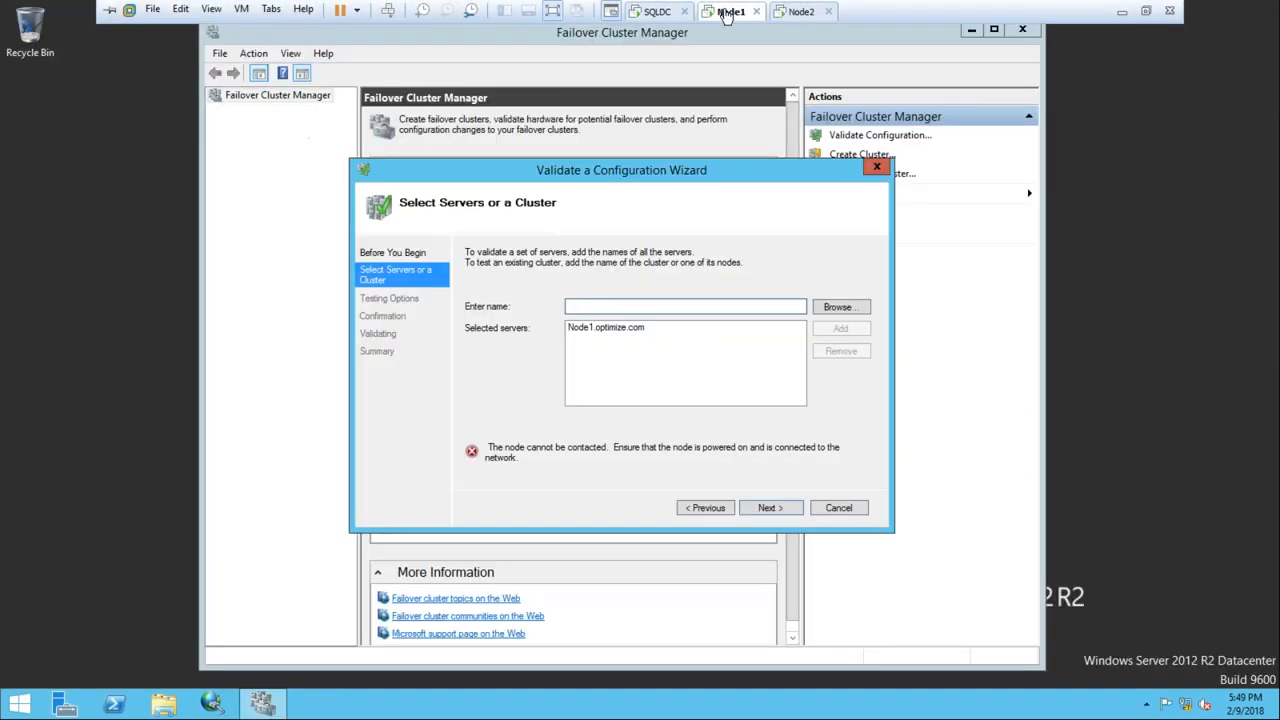
click(834, 308)
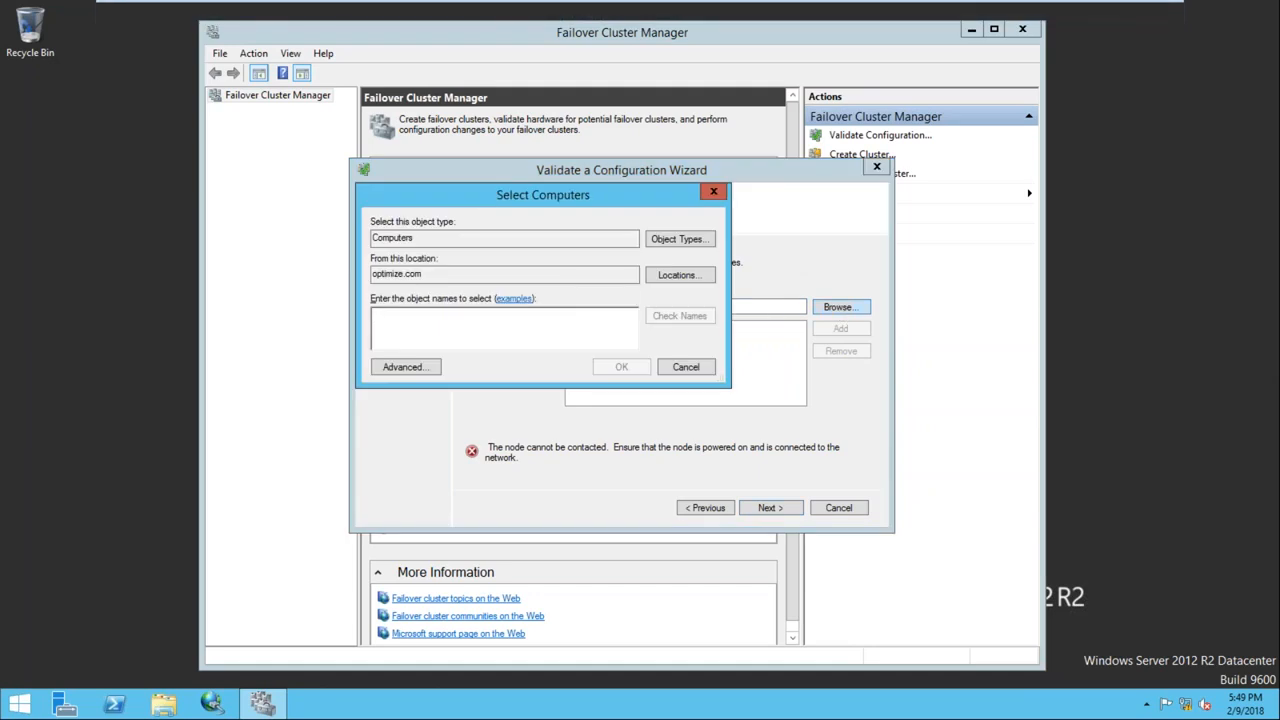
click(434, 366)
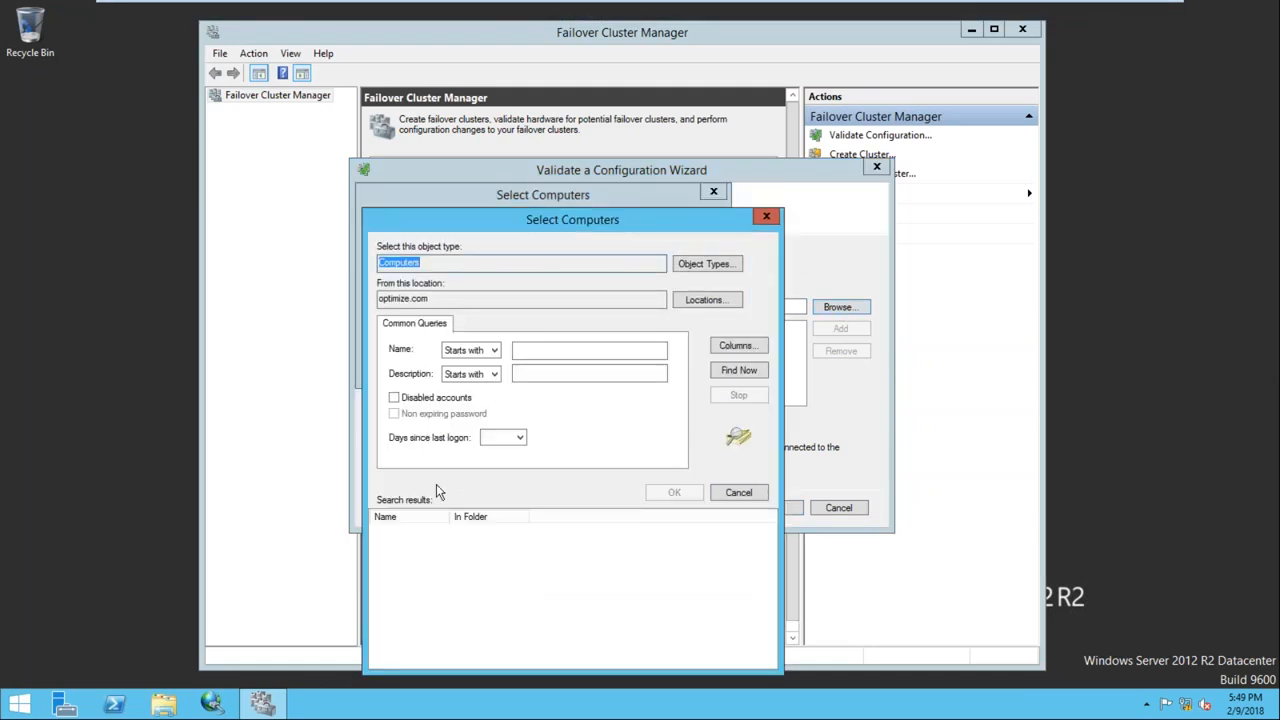
click(739, 372)
click(398, 545)
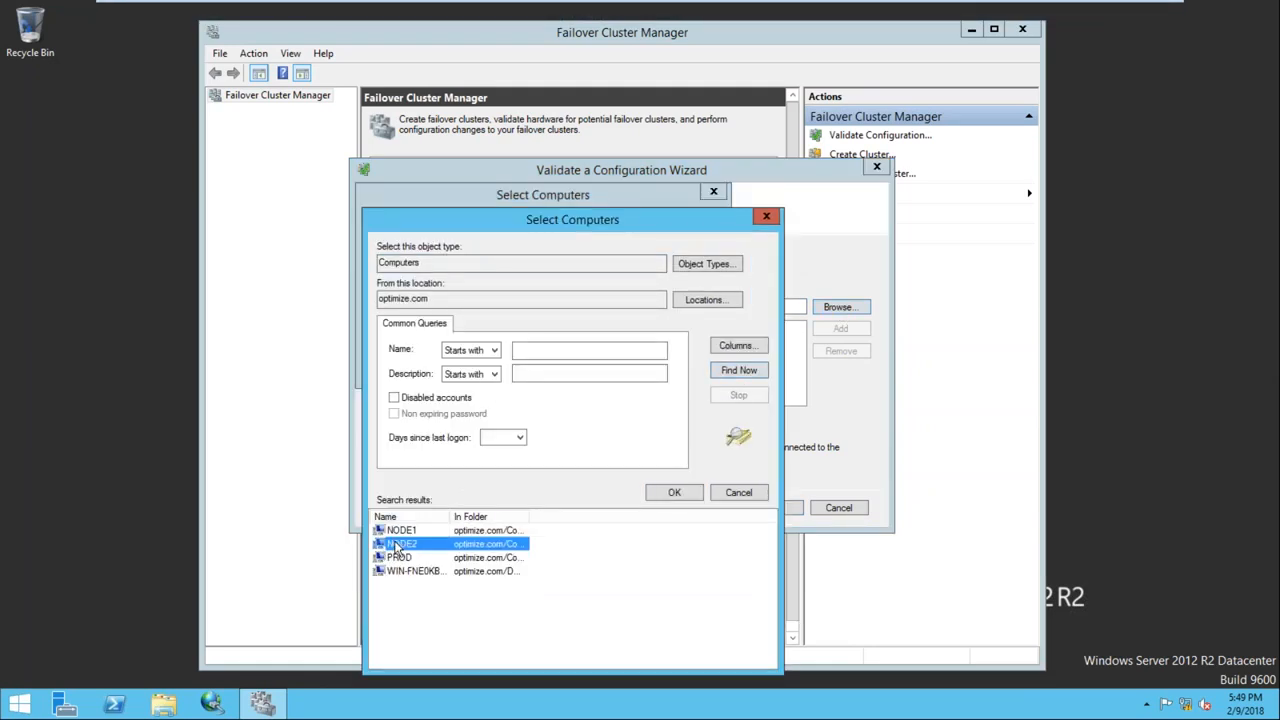
click(669, 494)
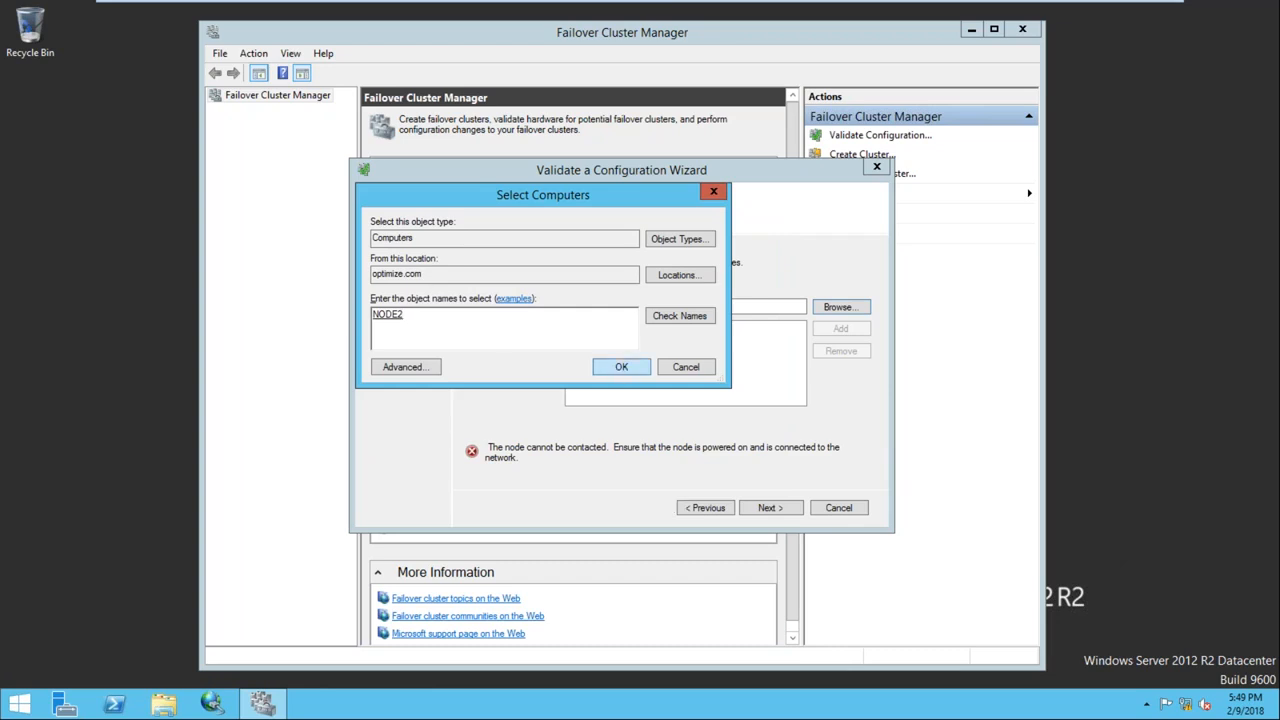
click(621, 368)
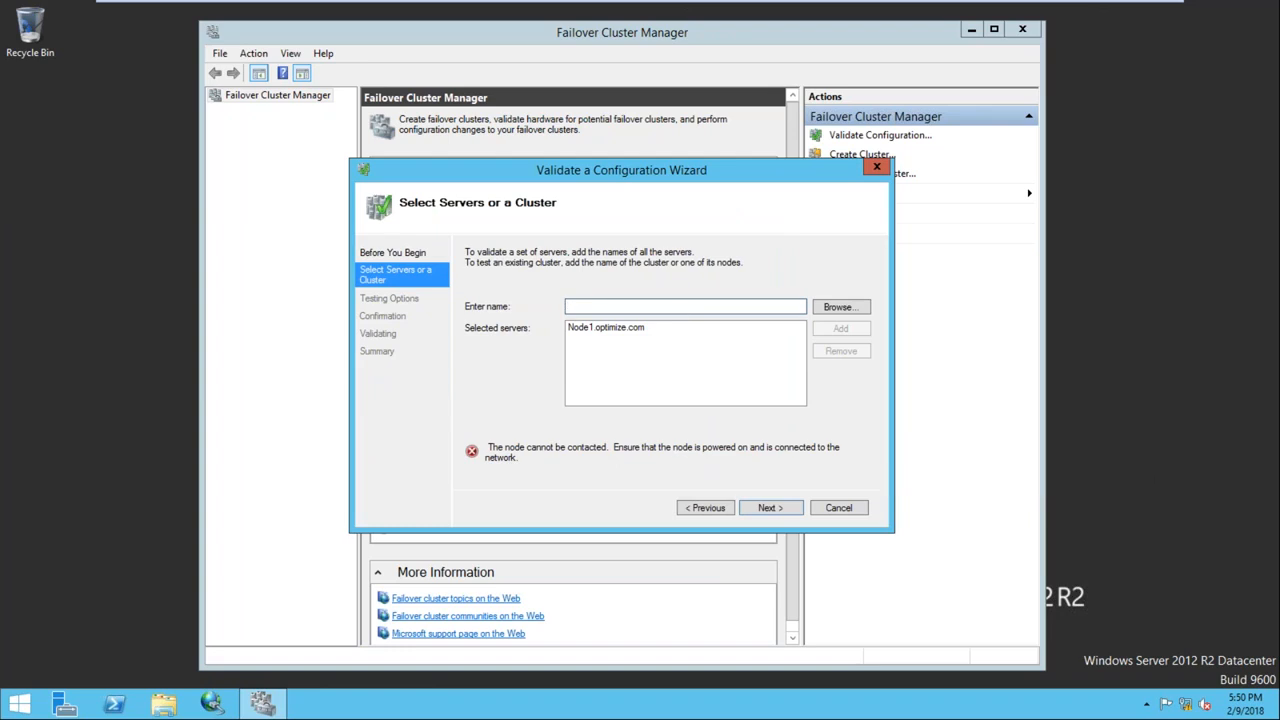
text(1)
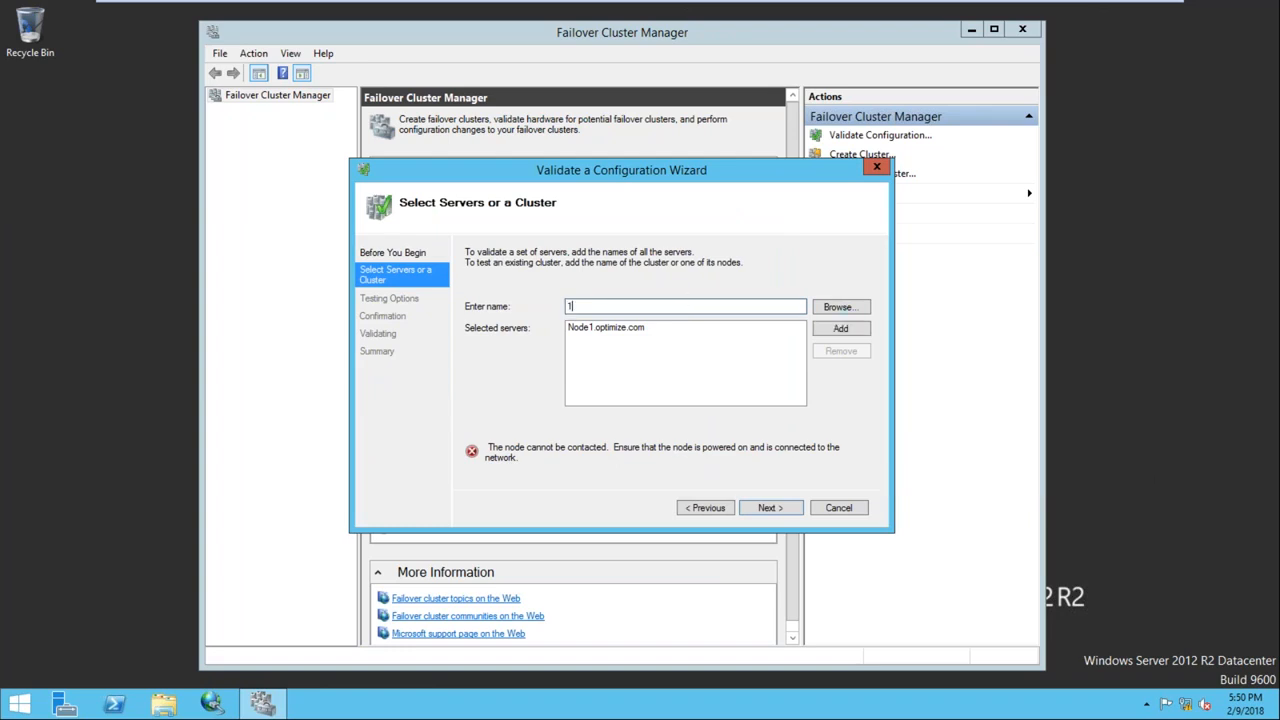
text(92.168.1.102)
click(840, 330)
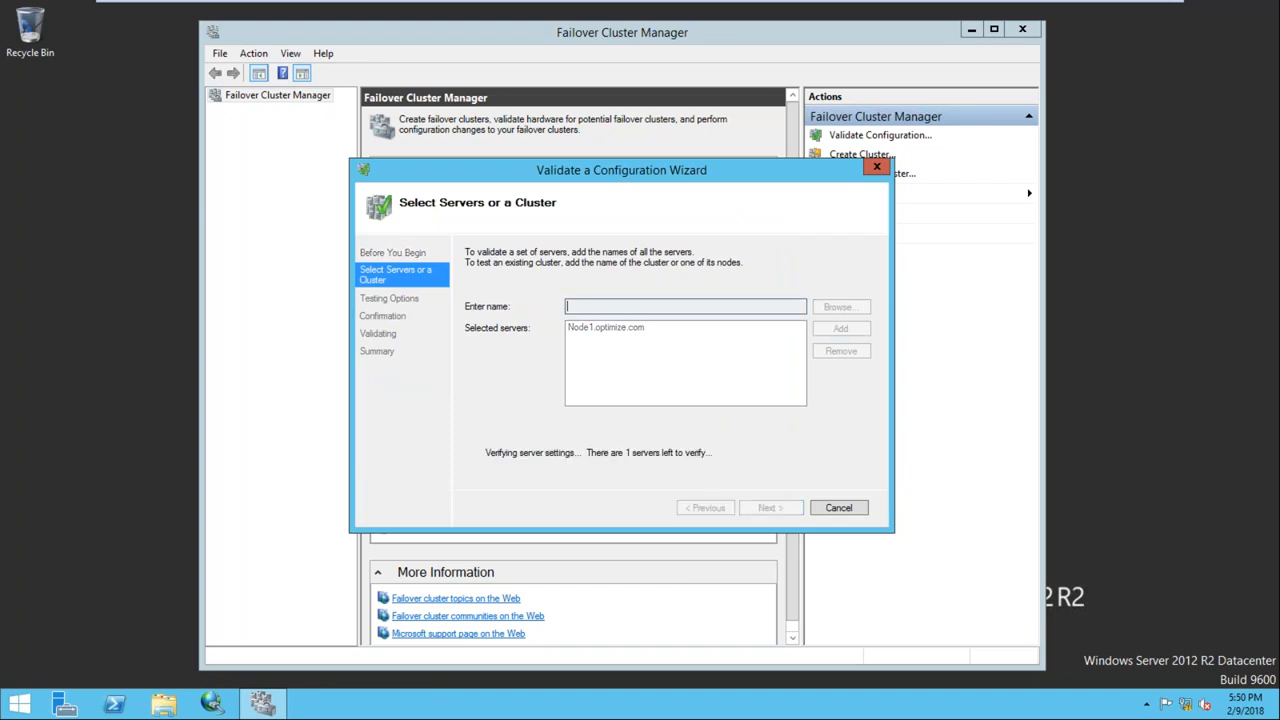
Review Node2's system properties from This PC, then close System and Server Manager
click(803, 12)
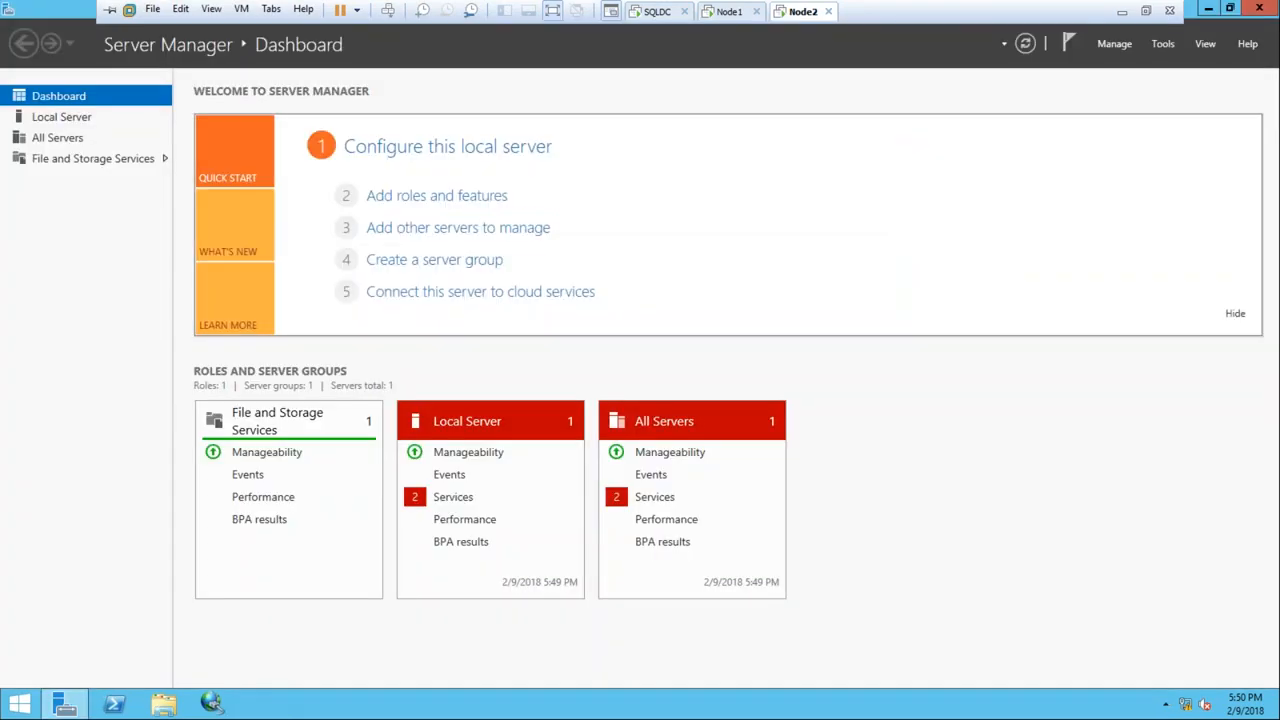
click(22, 706)
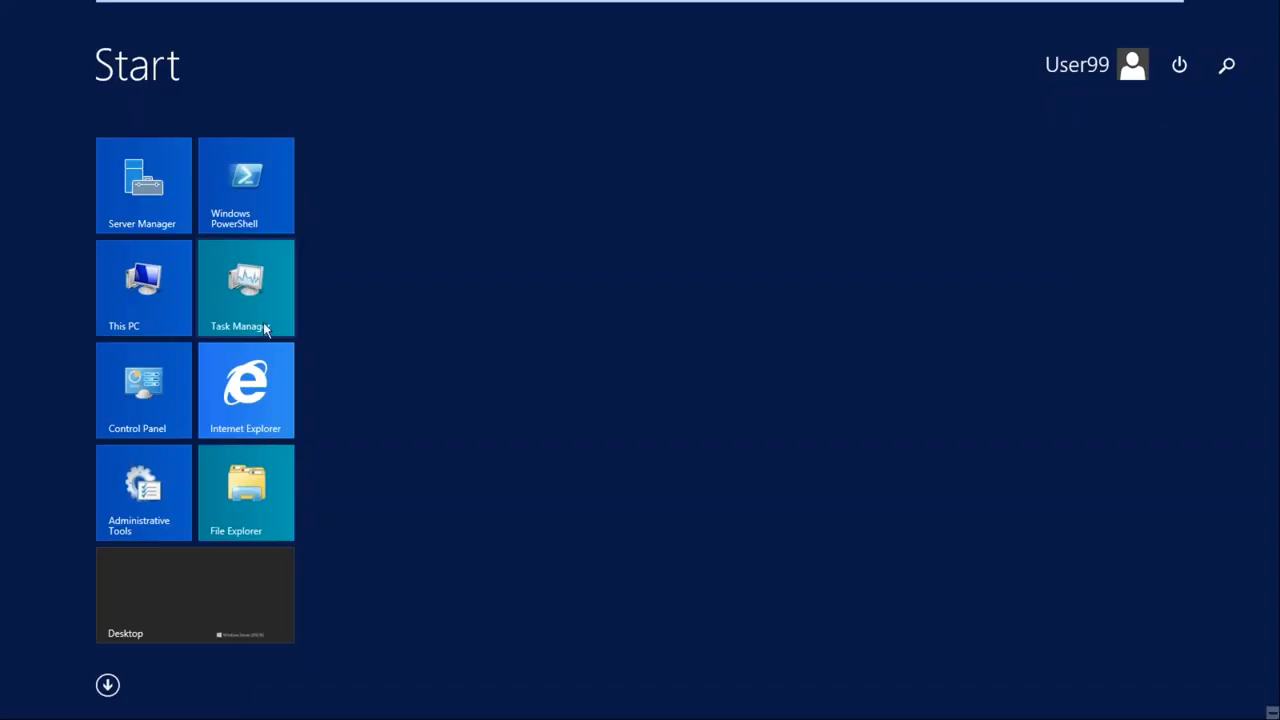
right_click(155, 290)
click(297, 333)
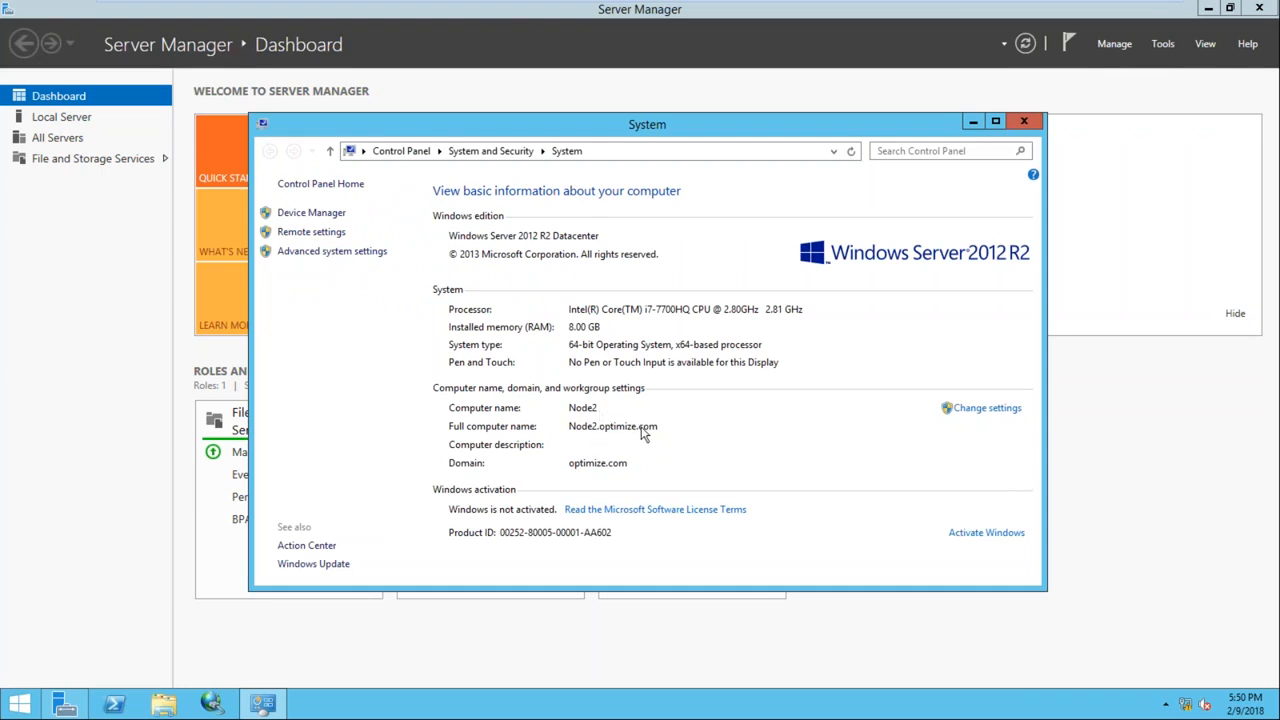
click(1024, 121)
click(1259, 8)
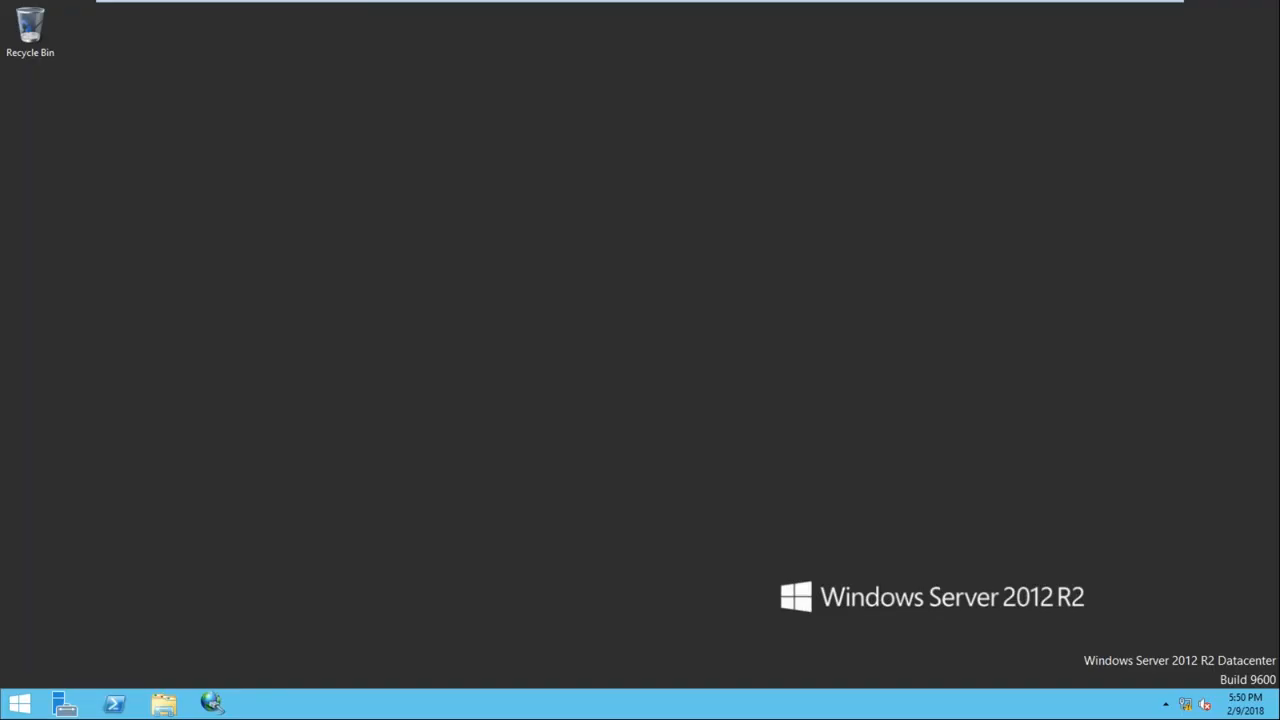
click(724, 11)
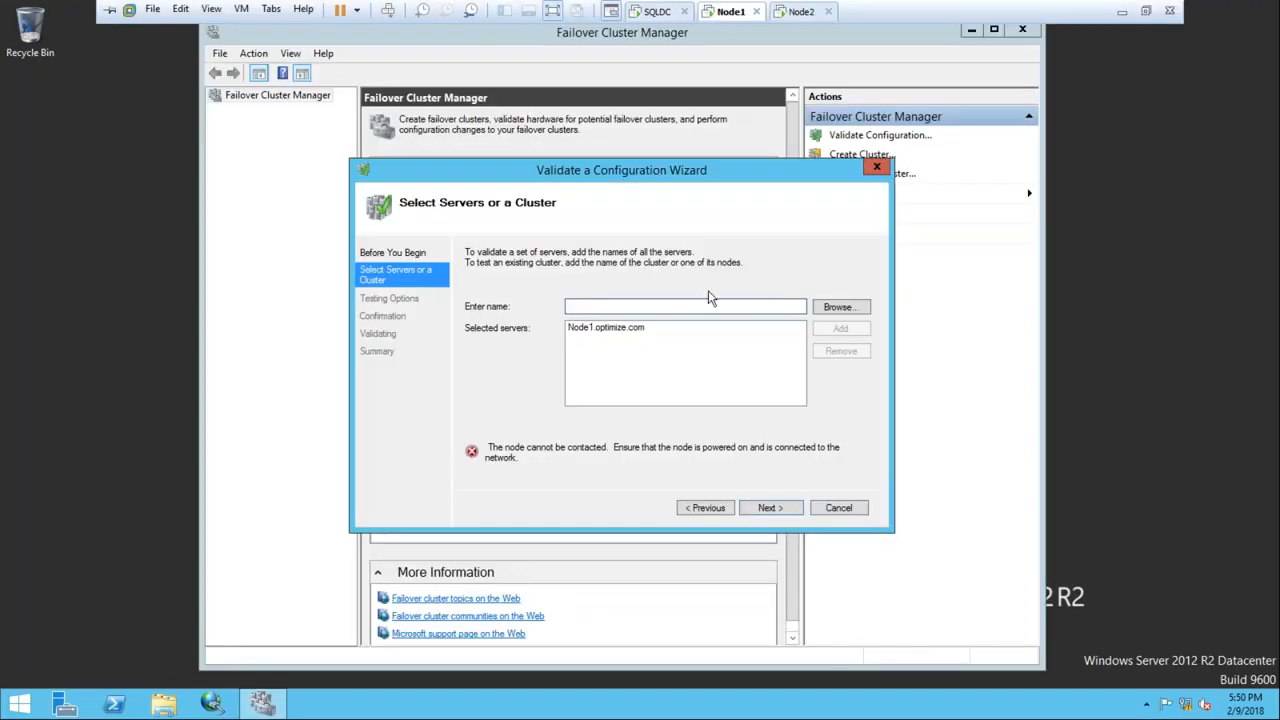
Cancel the validation wizard, close Failover Cluster Manager, and restart Node1
click(840, 510)
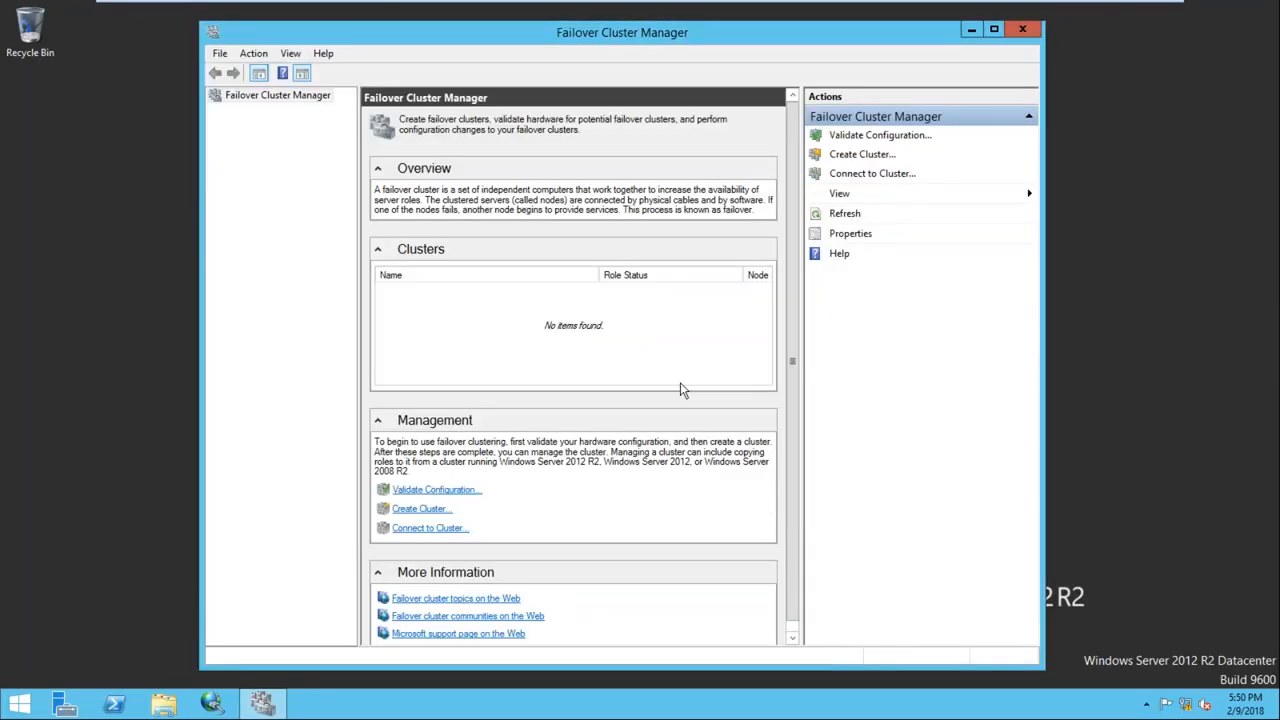
click(1022, 30)
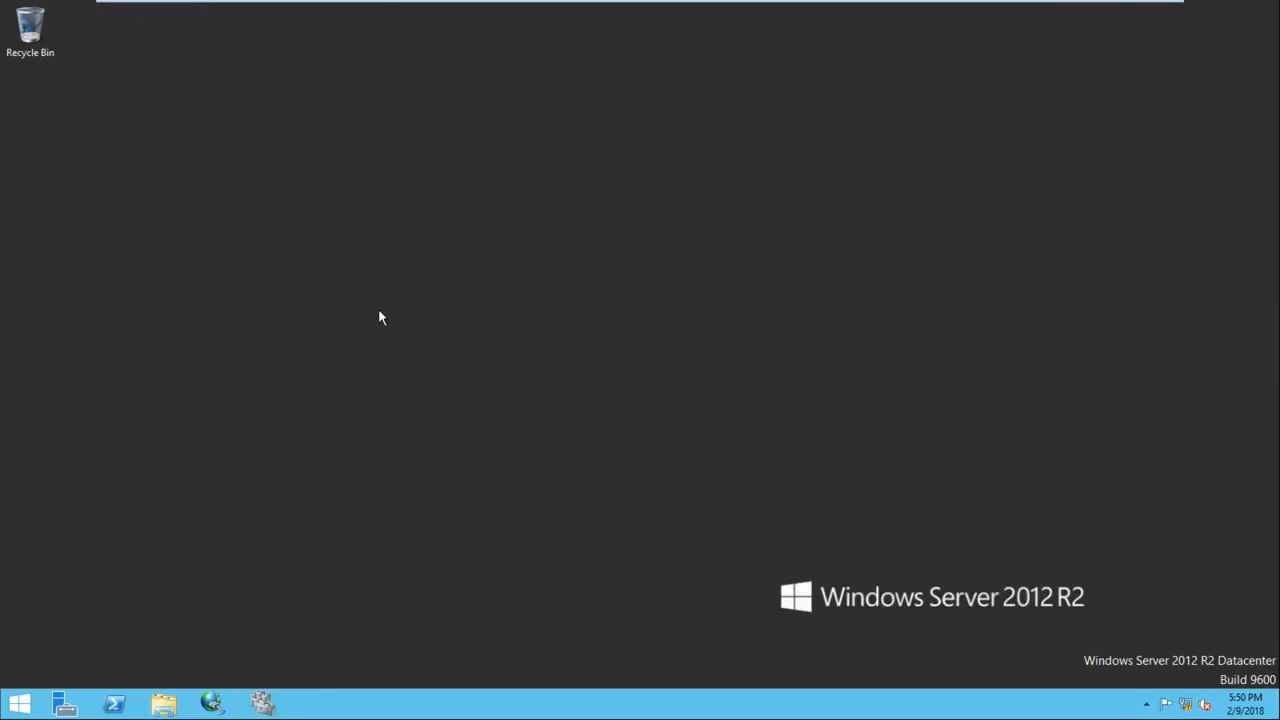
click(20, 702)
click(1185, 77)
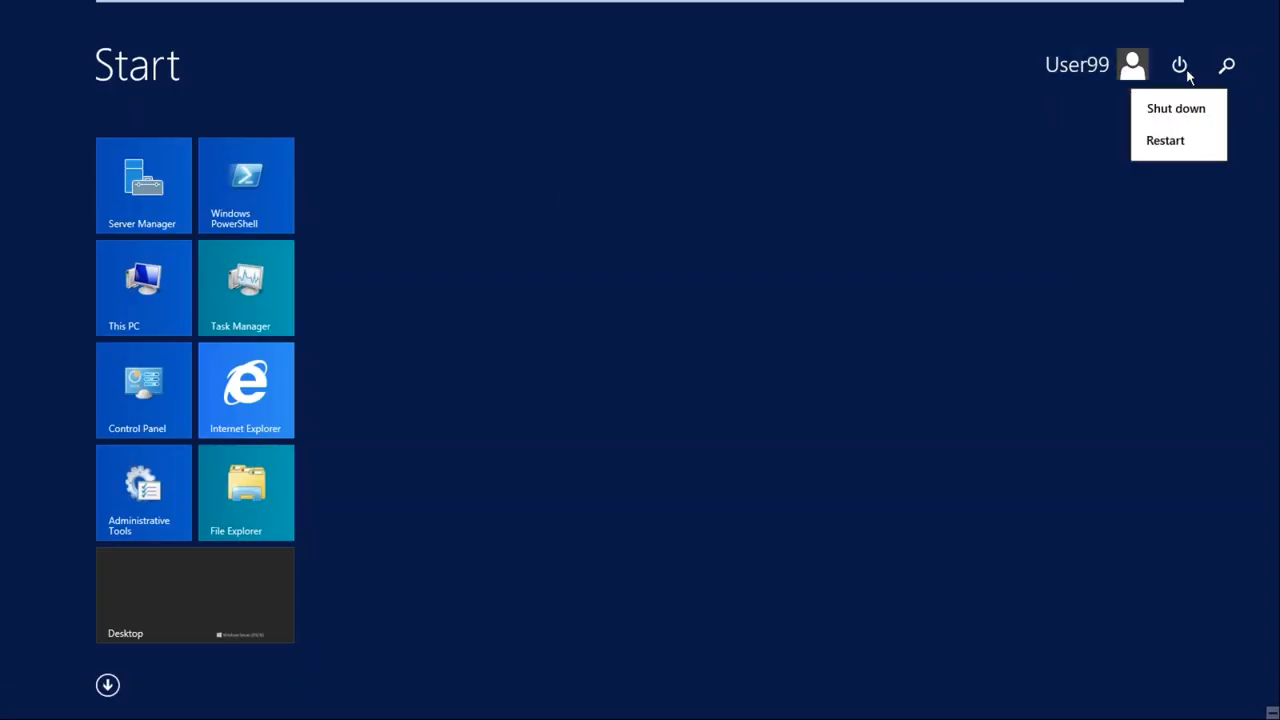
click(1170, 143)
click(1219, 197)
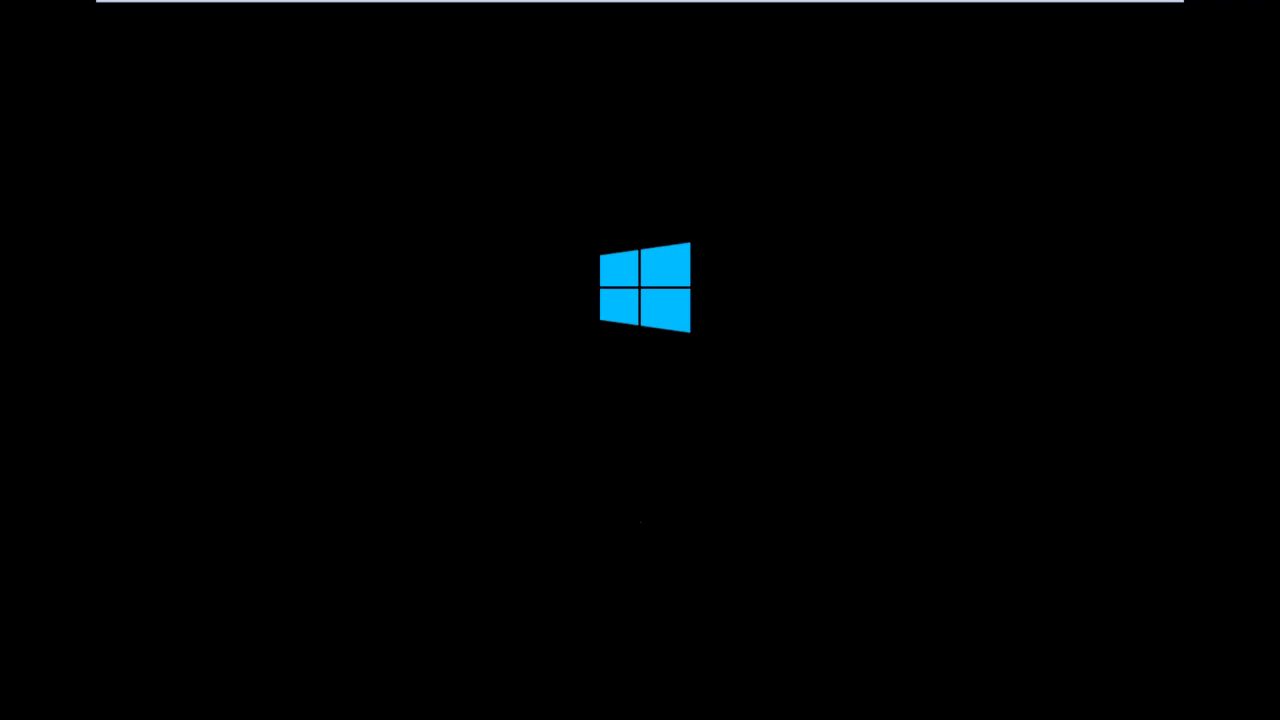
Switch to Node2 and refresh its desktop
mouse_move(903, 9)
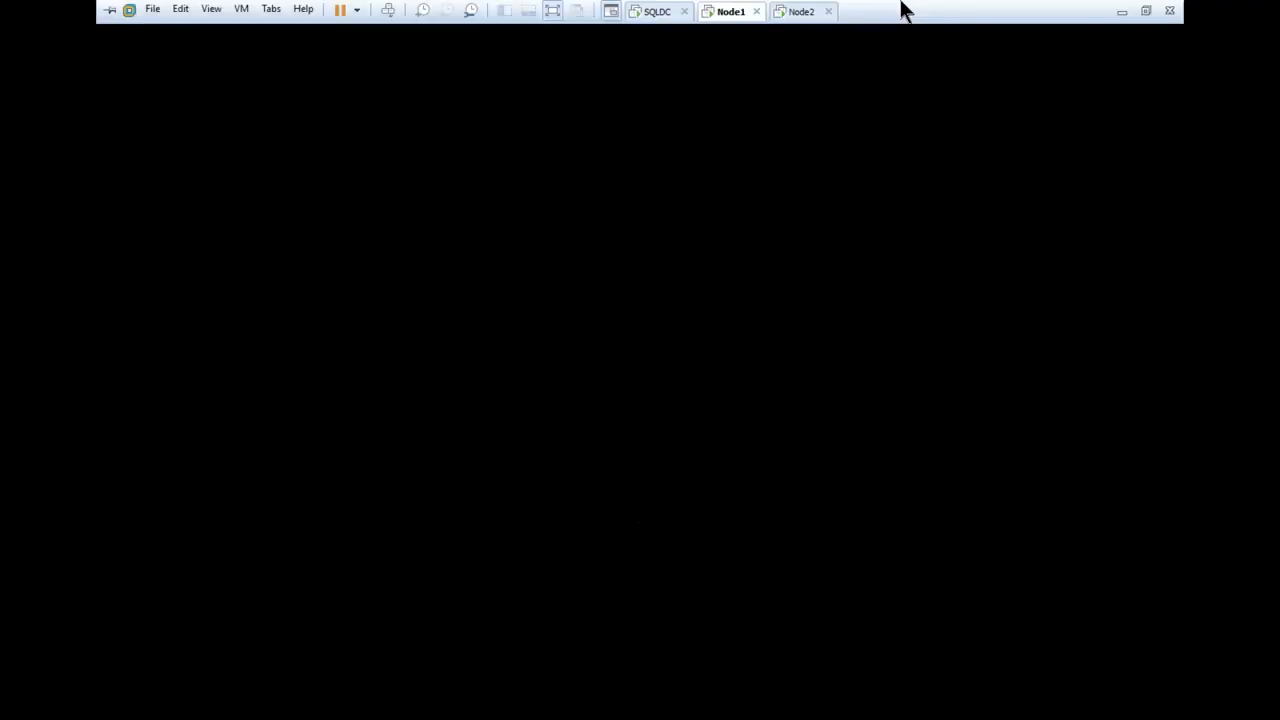
click(785, 15)
right_click(727, 363)
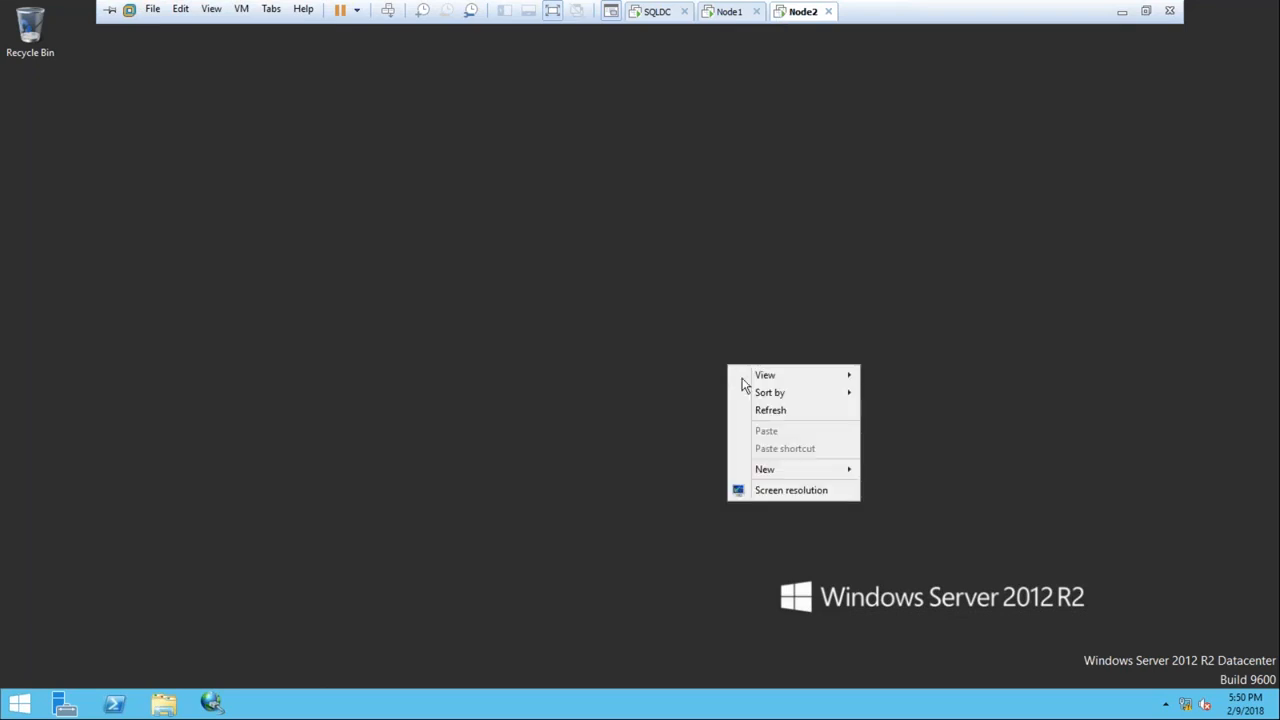
click(769, 411)
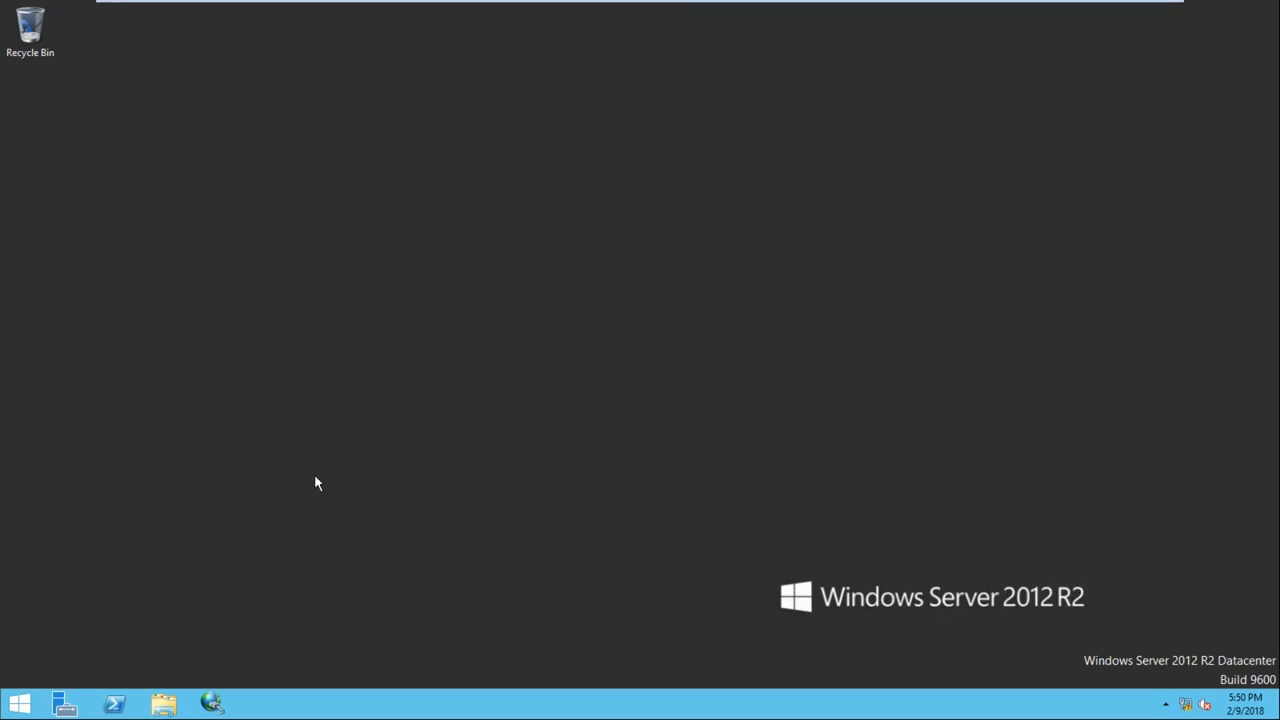
Search Everywhere for 'failover', launch Failover Cluster Manager, and start Validate Configuration
key(super+f)
text(failover)
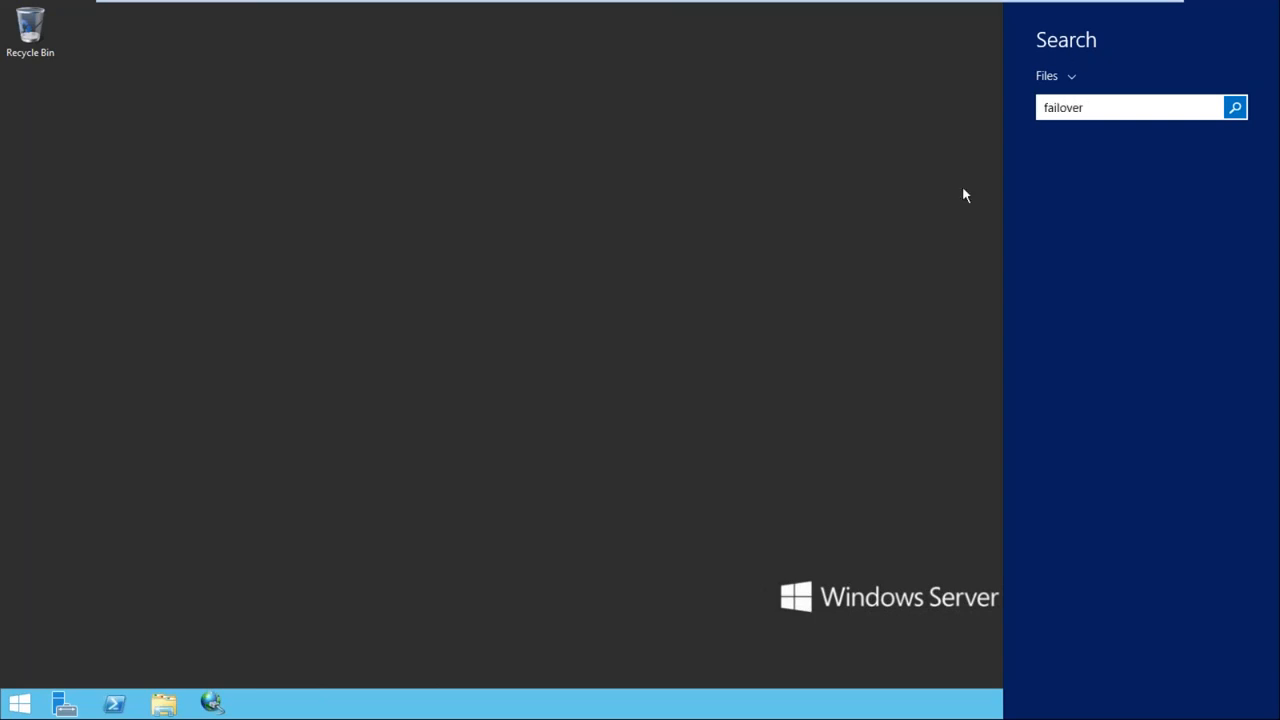
click(1066, 80)
click(1065, 112)
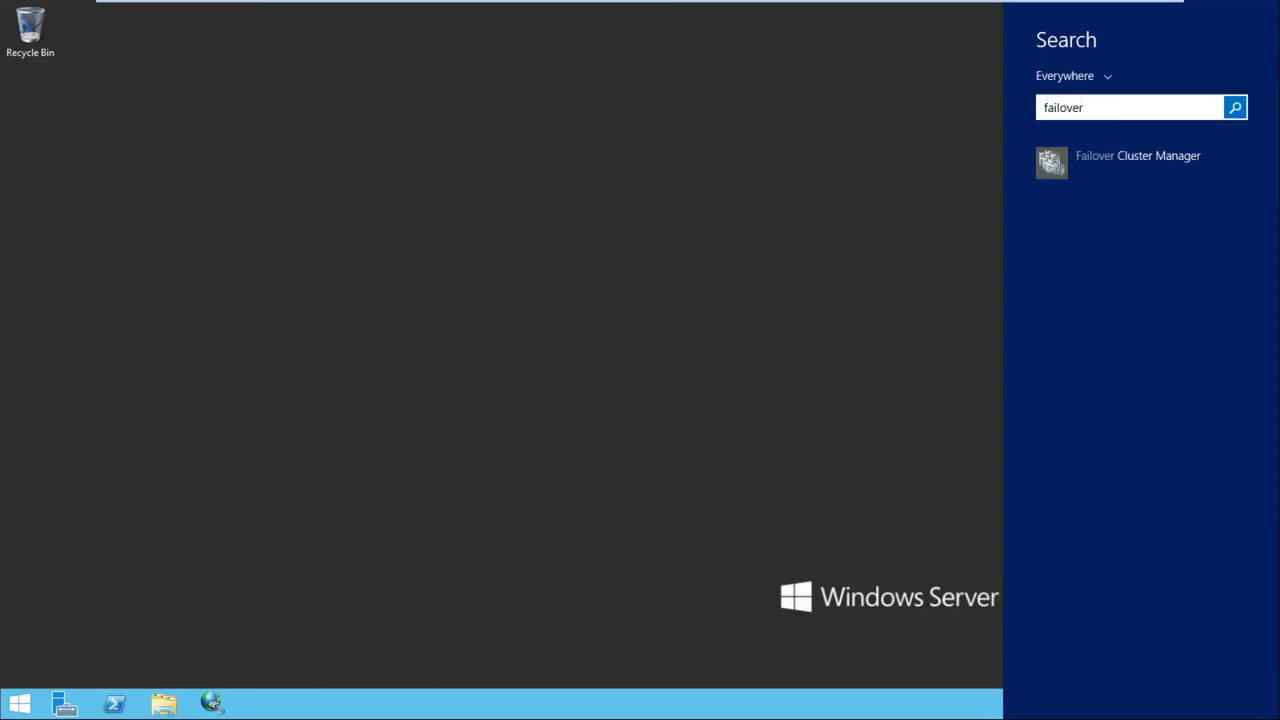
click(1128, 160)
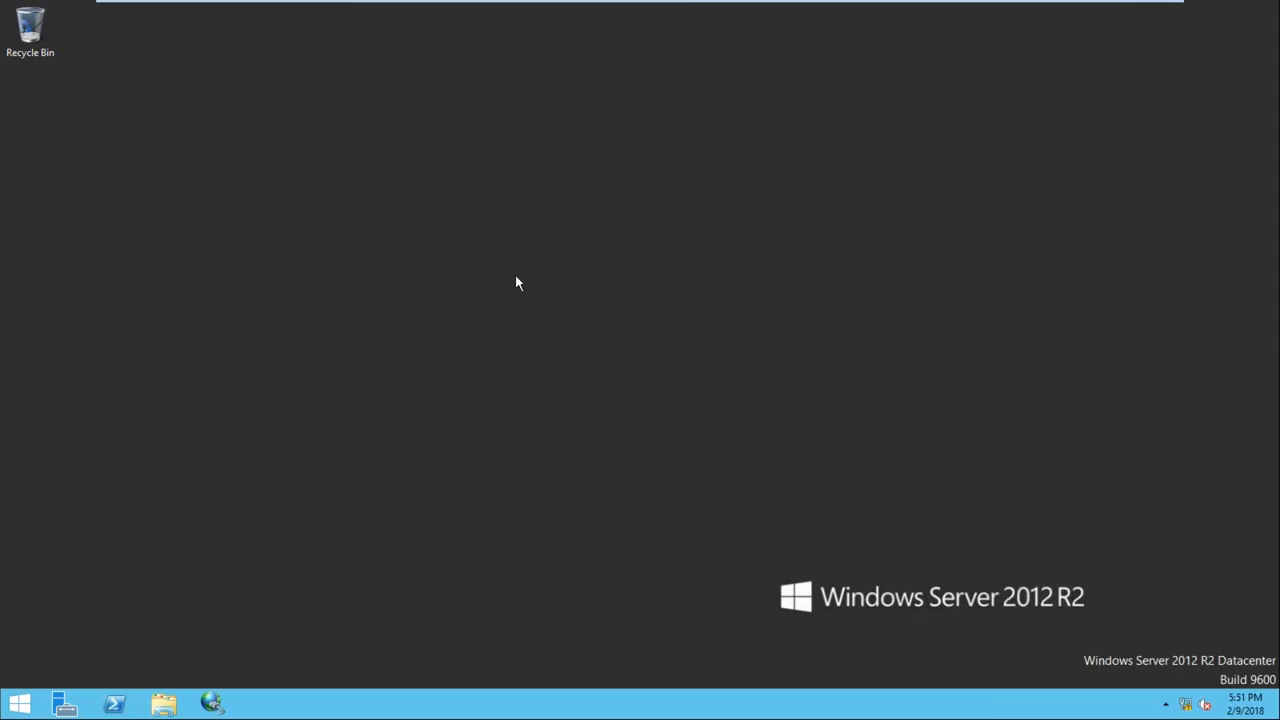
right_click(136, 113)
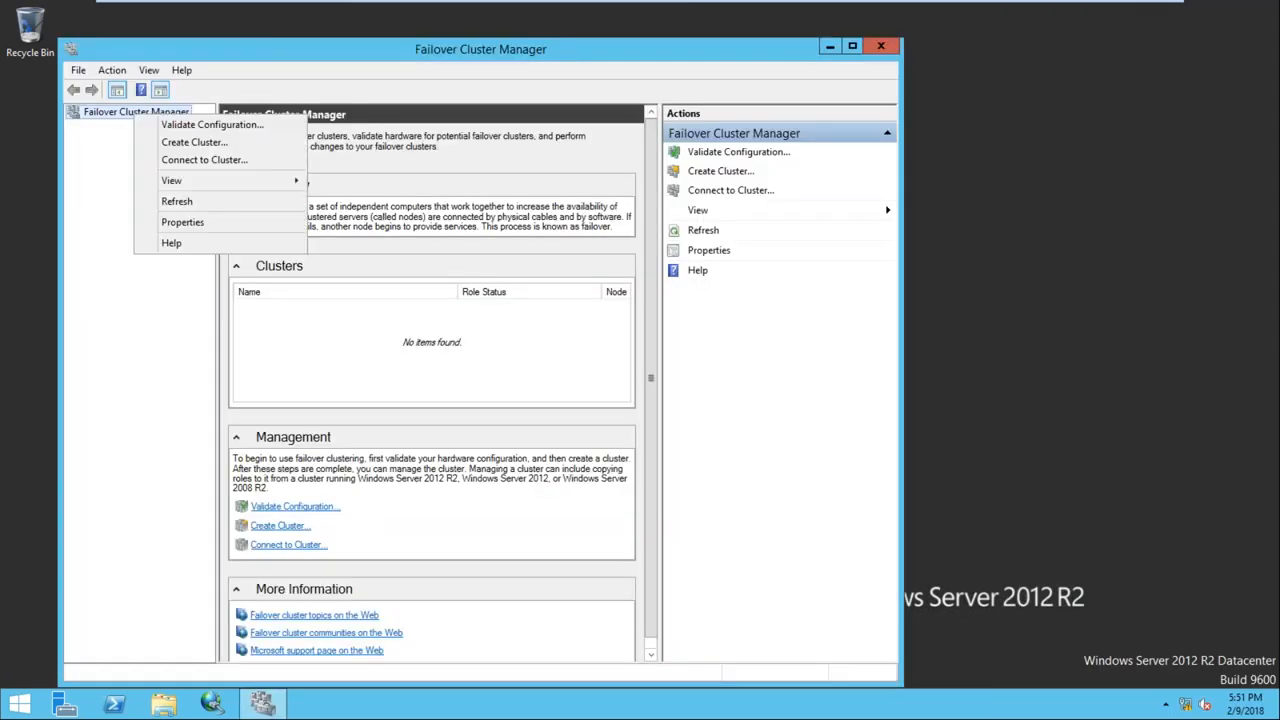
click(187, 125)
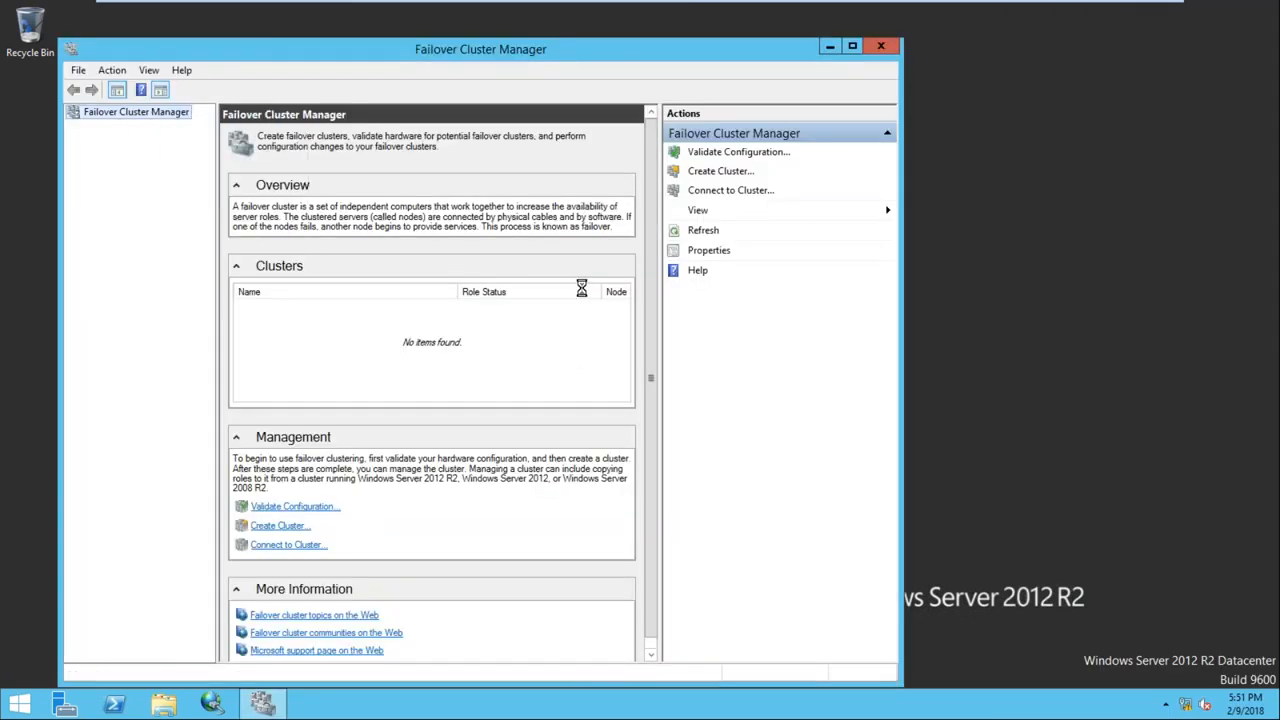
Enter Node1 as the server to validate, check the name, confirm, and go to Node1
click(630, 525)
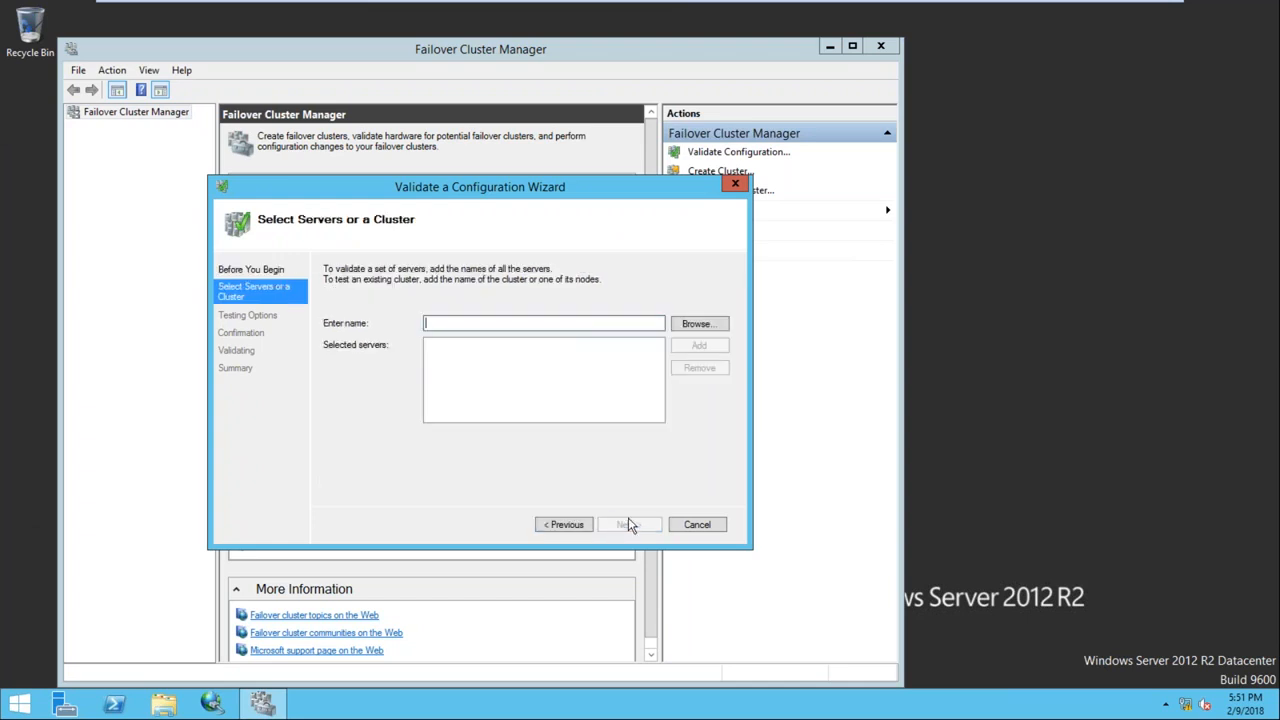
click(688, 328)
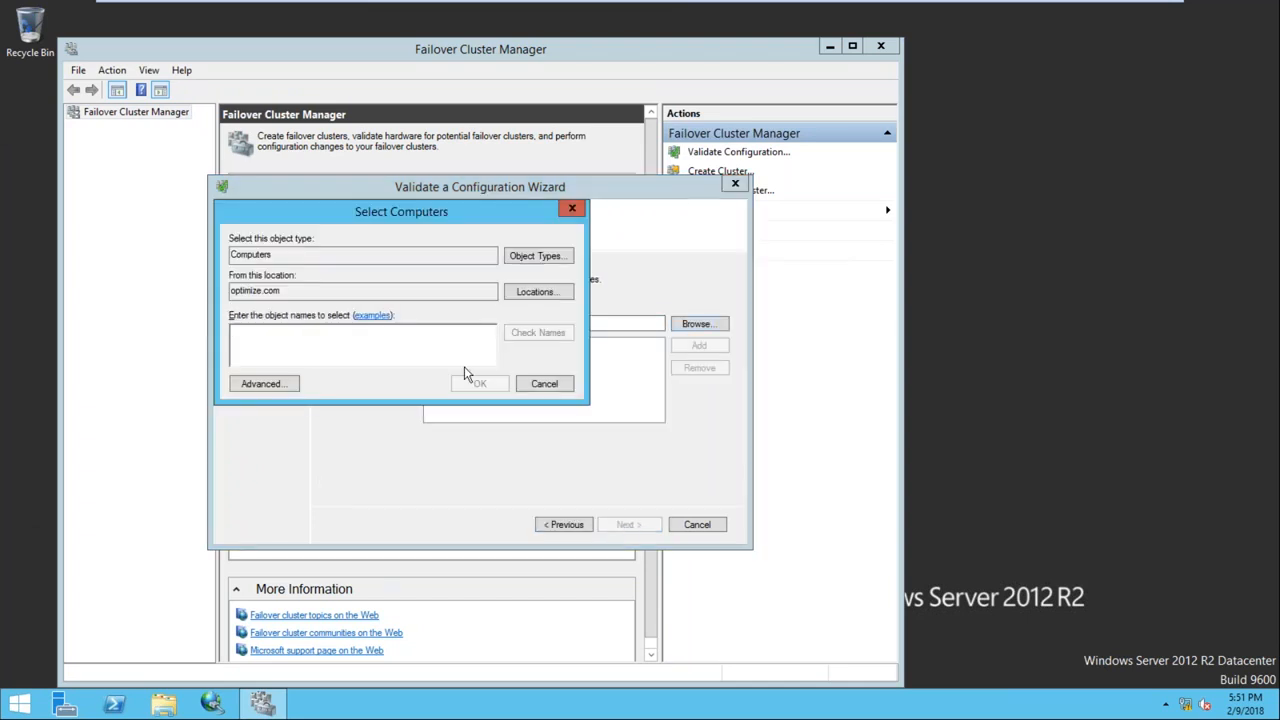
text(Node1)
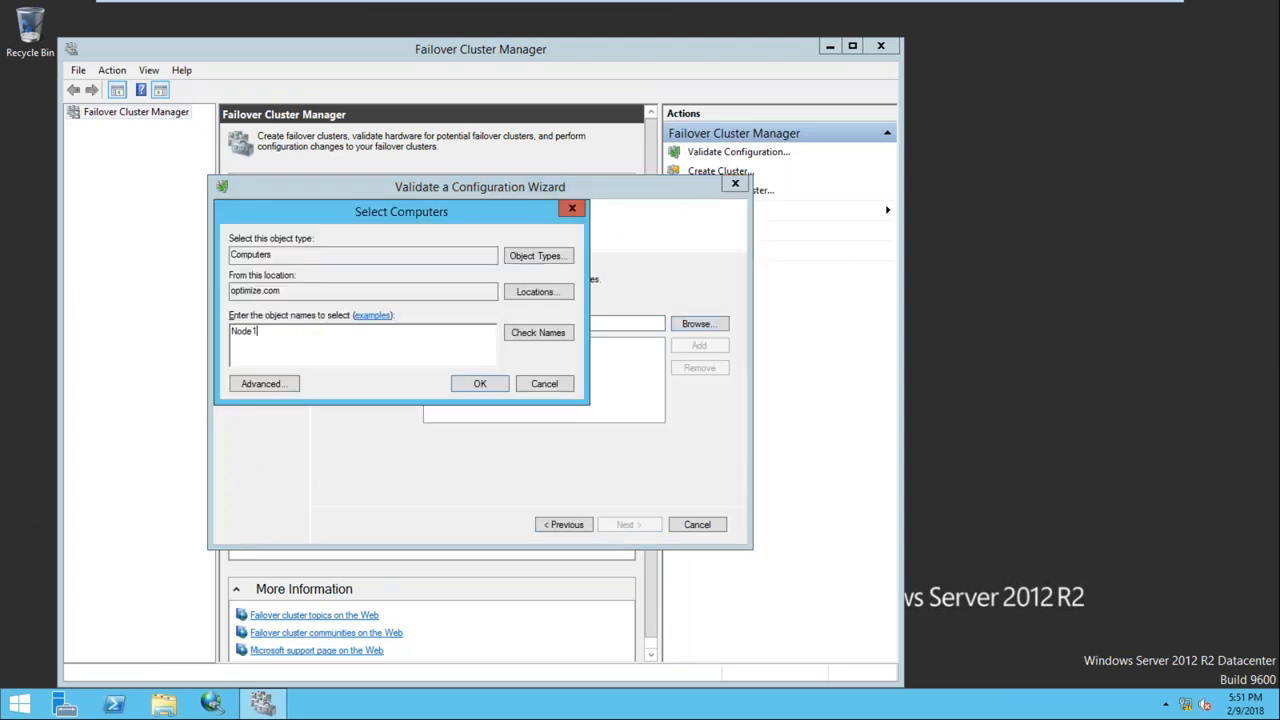
click(545, 338)
click(482, 384)
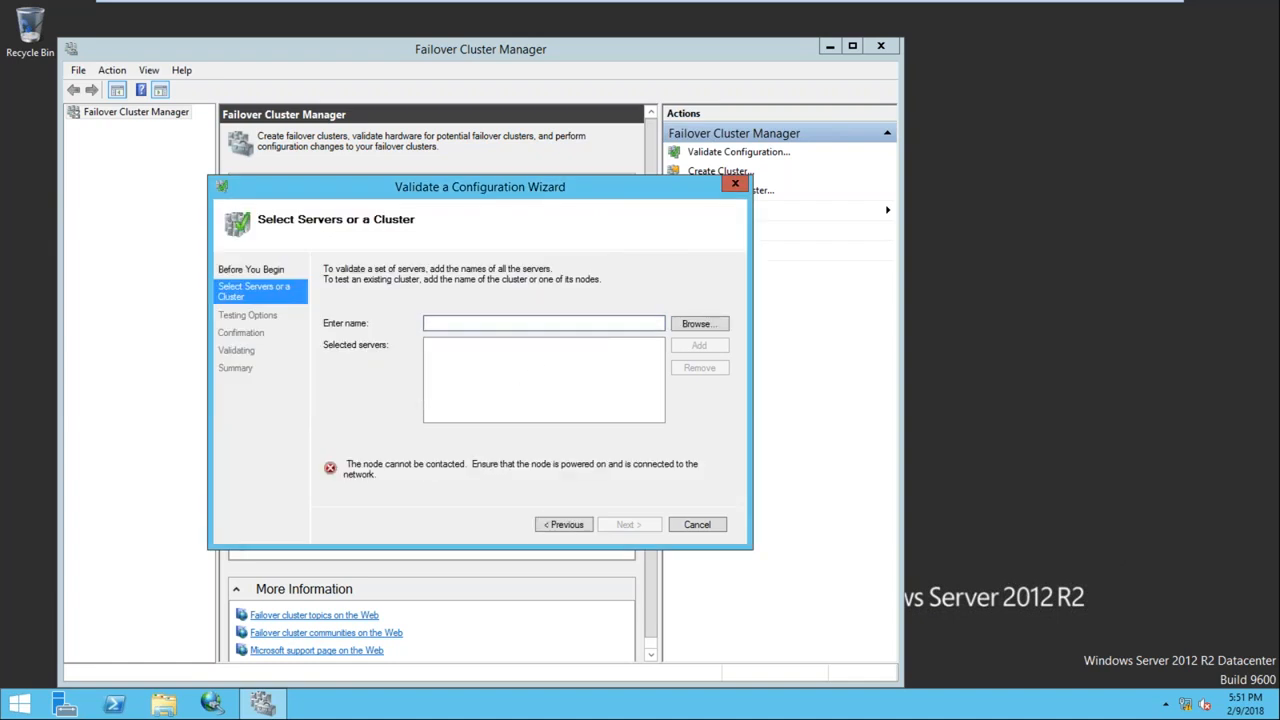
click(731, 12)
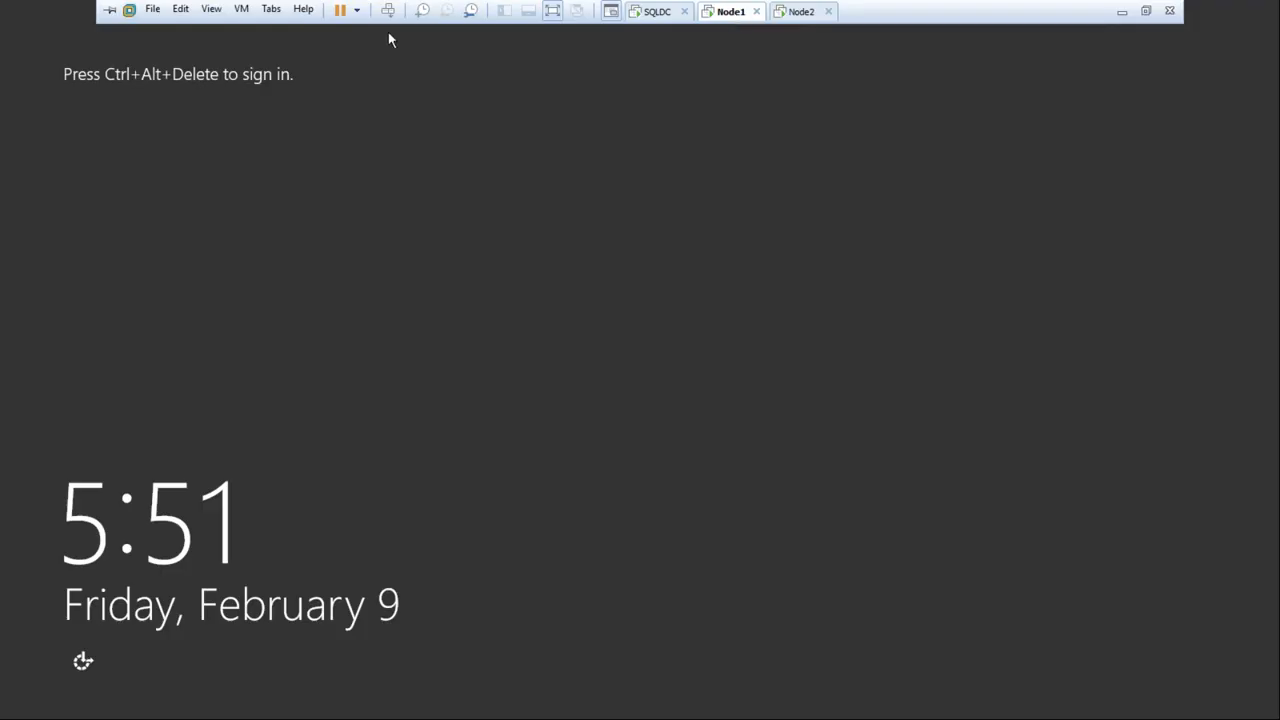
Sign in to Node1 with Ctrl+Alt+Insert and the account password, then return to Node2
key(ctrl+alt+Insert)
text(************)
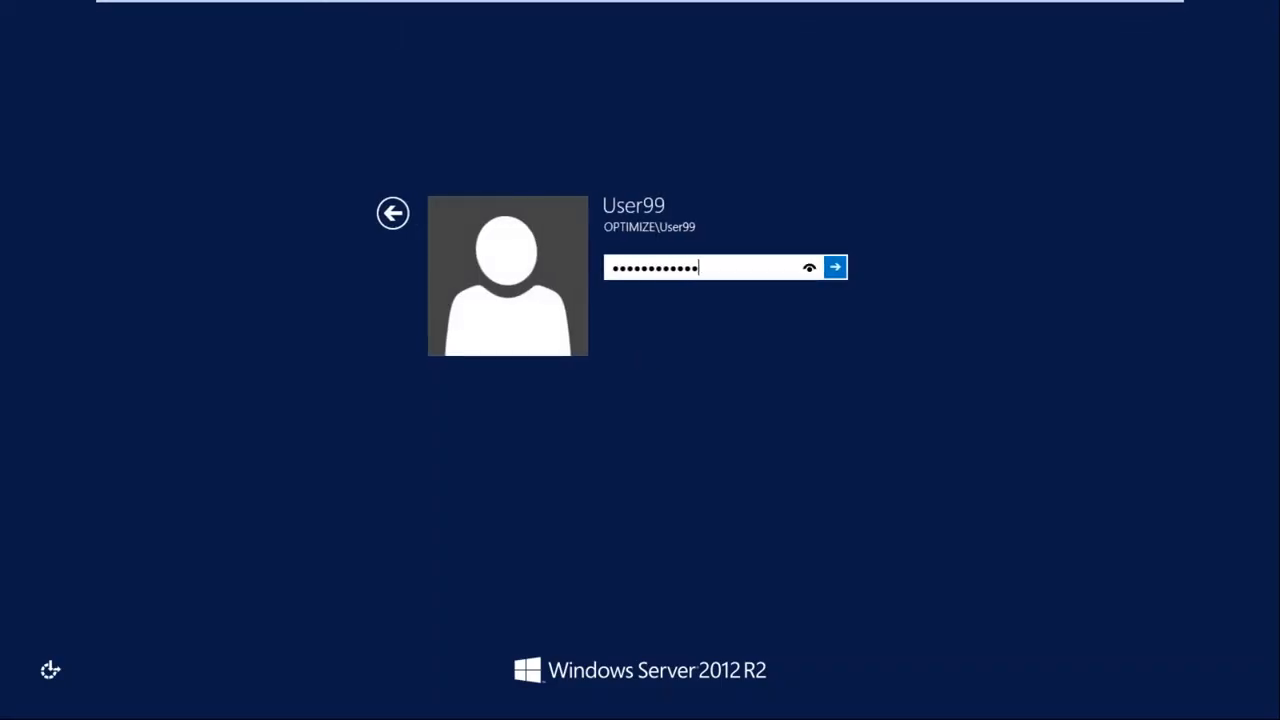
key(BackSpace)
key(BackSpace)
key(BackSpace)
key(BackSpace)
key(BackSpace)
key(BackSpace)
key(BackSpace)
key(BackSpace)
key(BackSpace)
key(BackSpace)
key(BackSpace)
key(BackSpace)
text(*******)
key(Return)
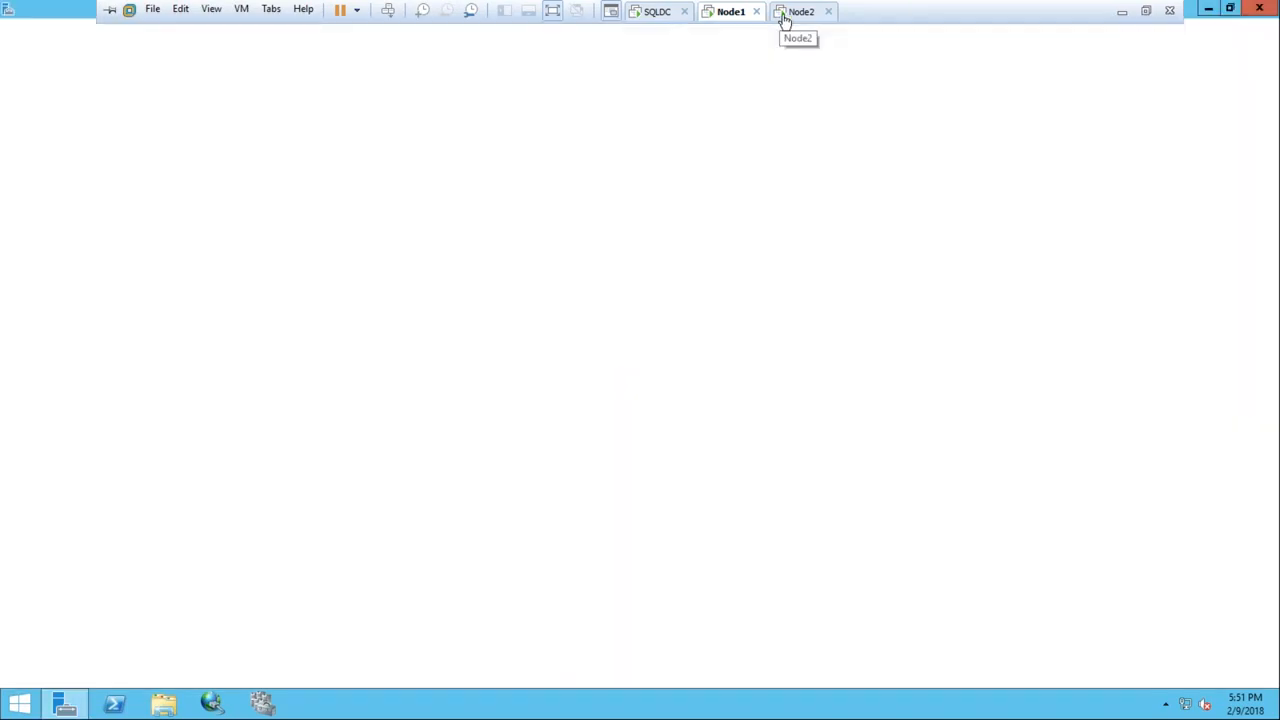
click(785, 15)
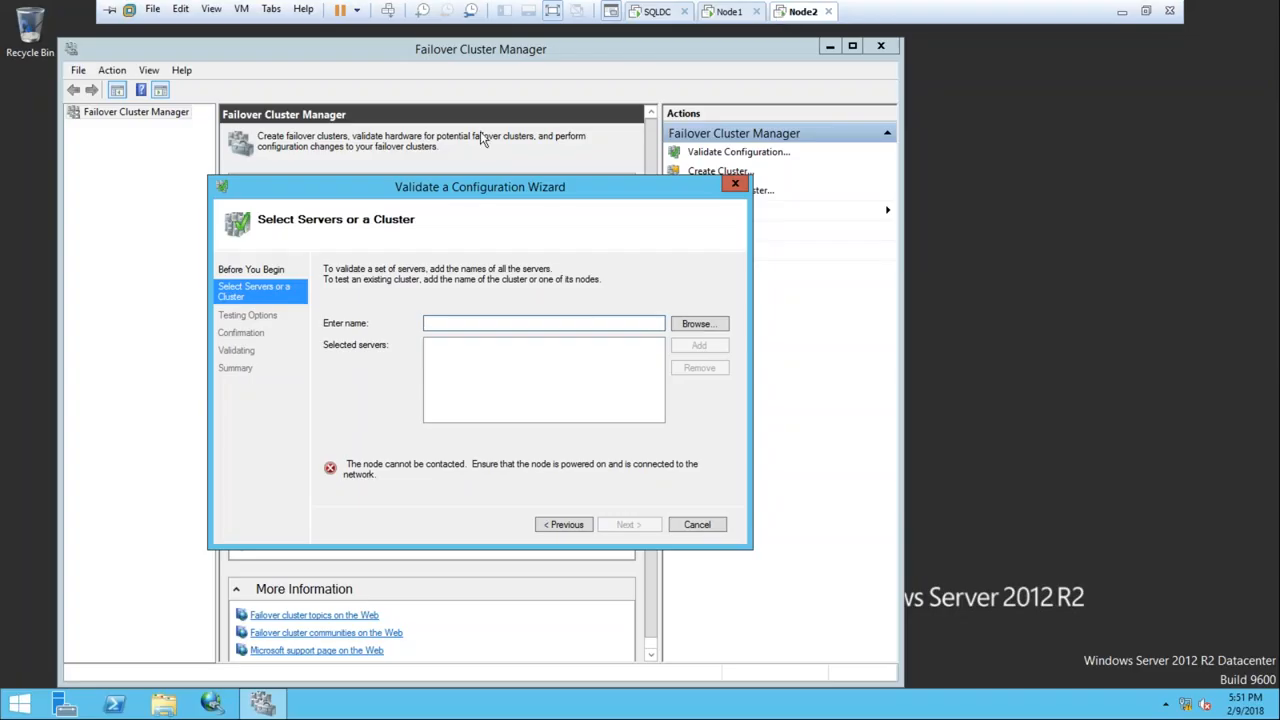
Type Node1 and then NODE as server names and add them for validation
text(Node1)
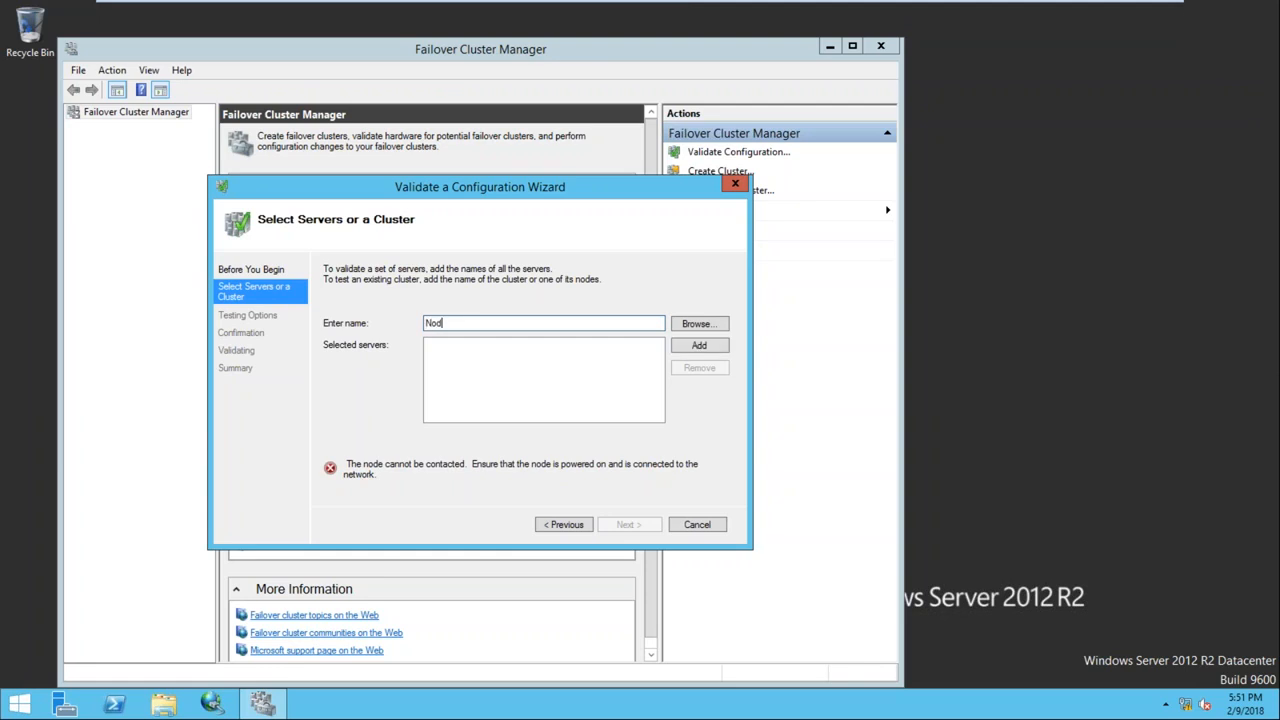
click(693, 349)
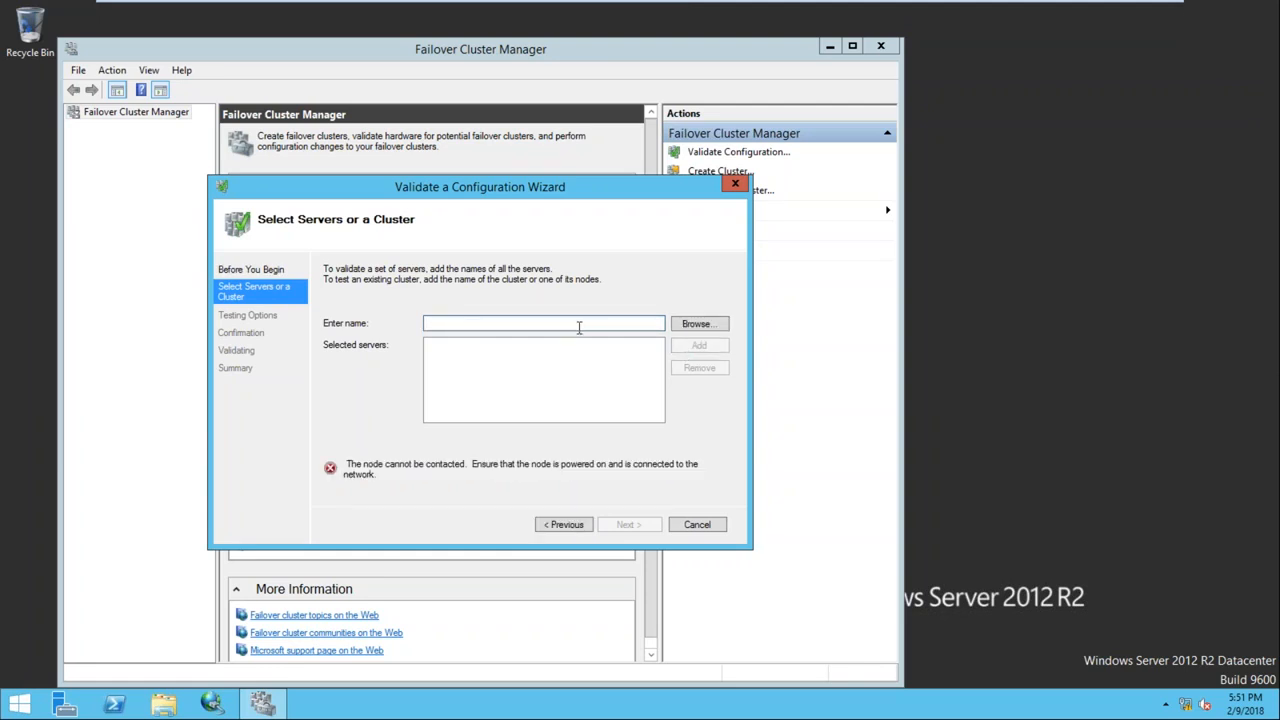
click(580, 323)
text(NODE2)
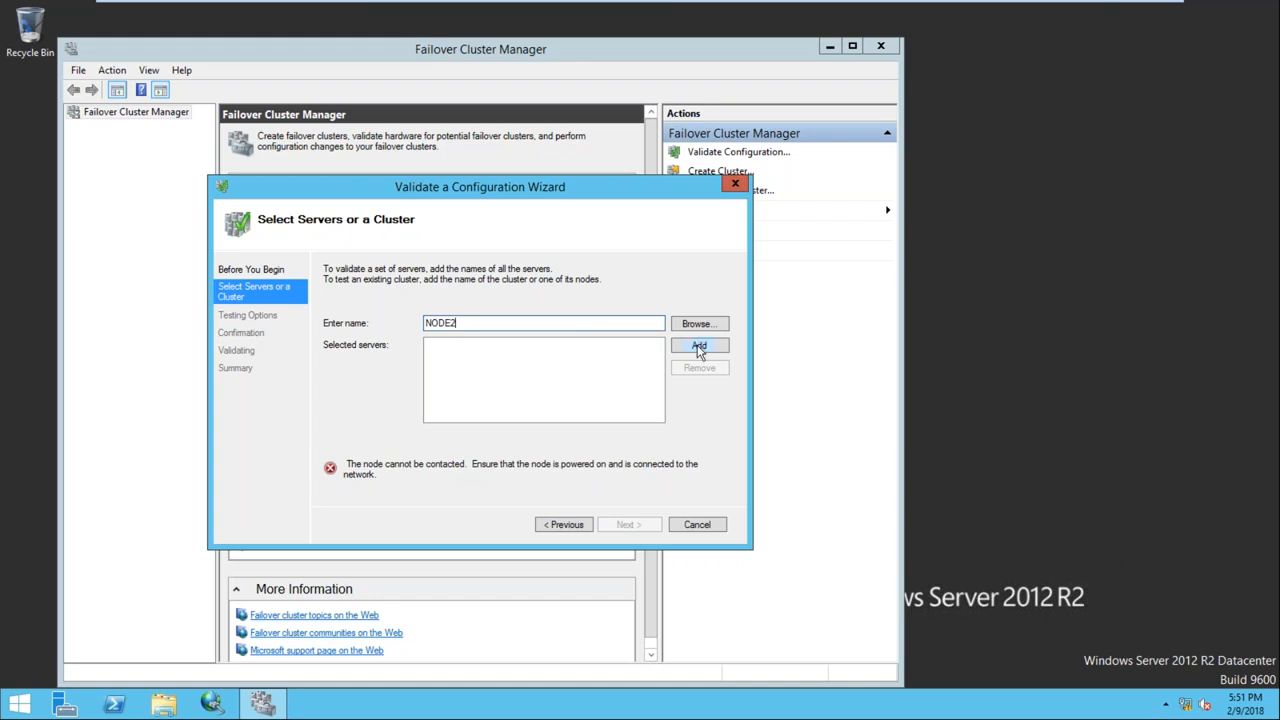
click(700, 346)
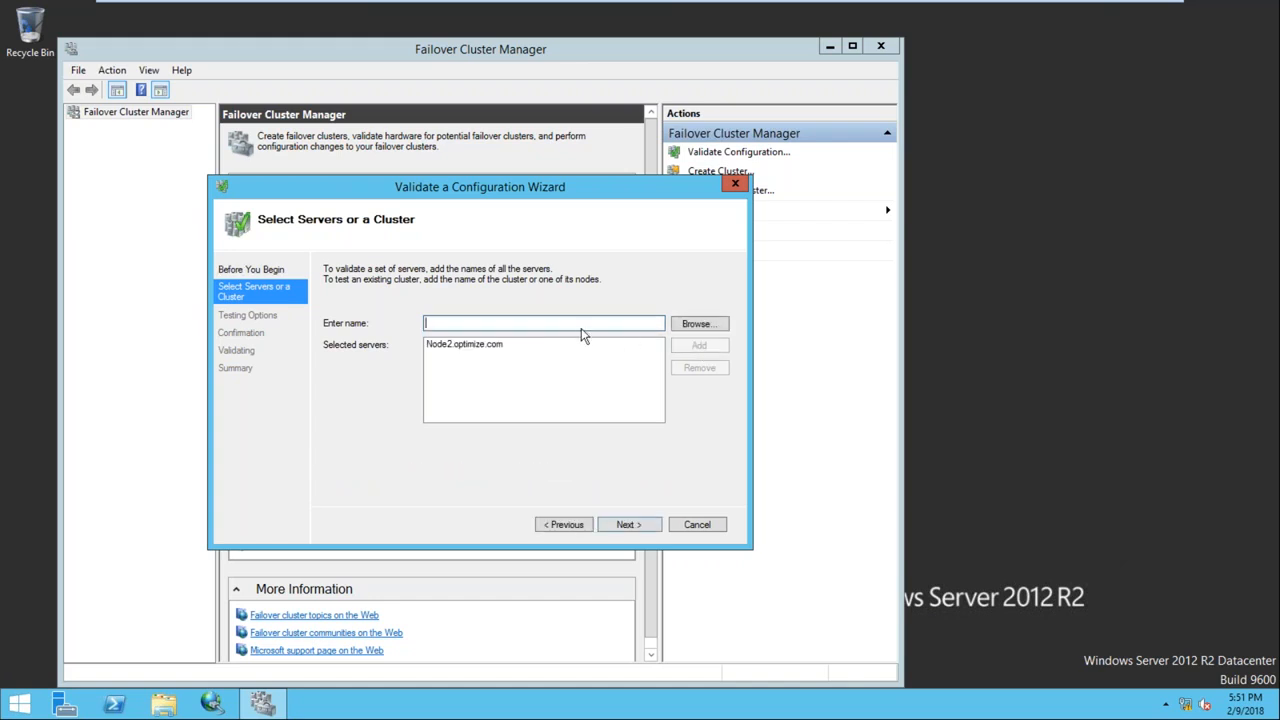
Pick NODE1 through the advanced domain search, then cancel the wizard after the contact error
click(697, 326)
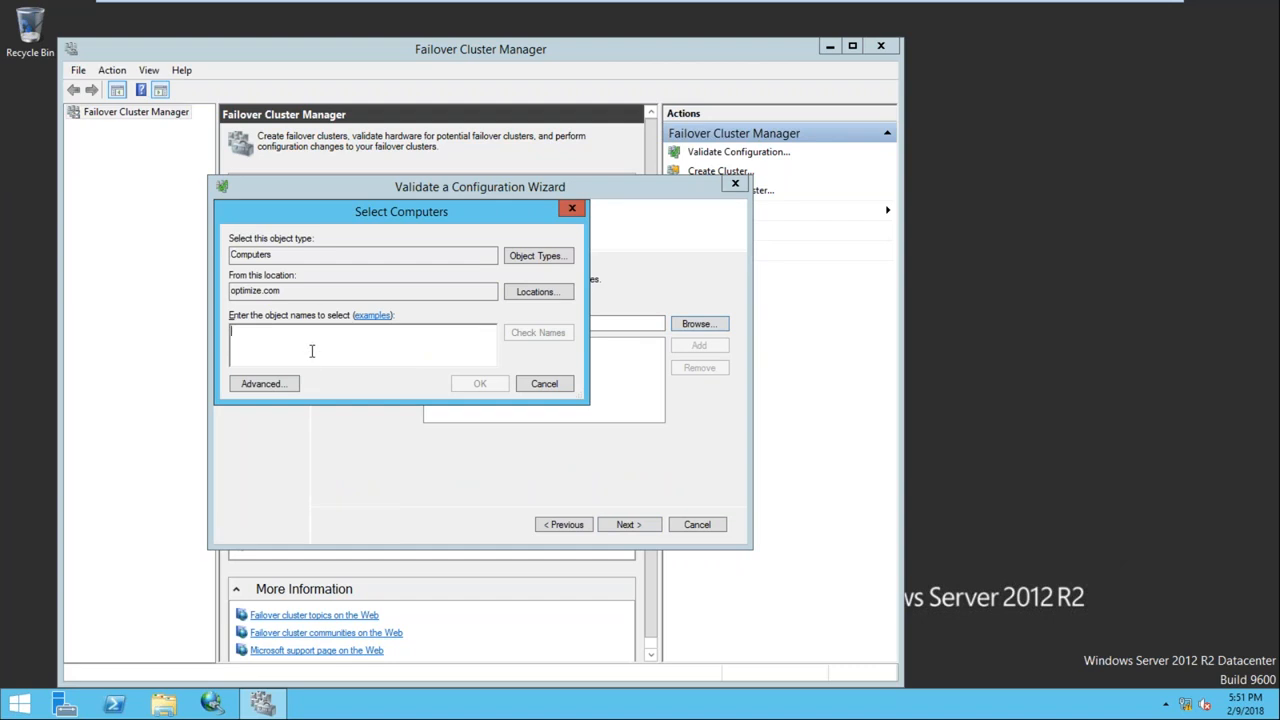
click(279, 384)
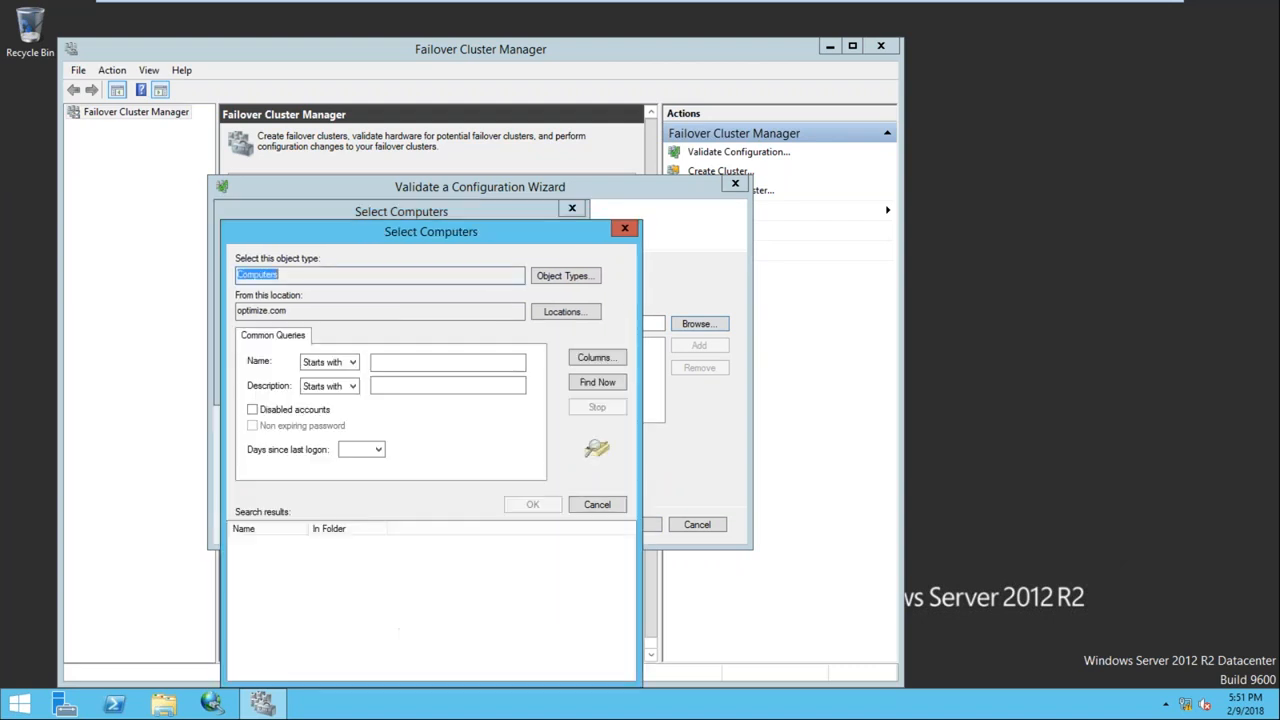
click(605, 390)
click(533, 505)
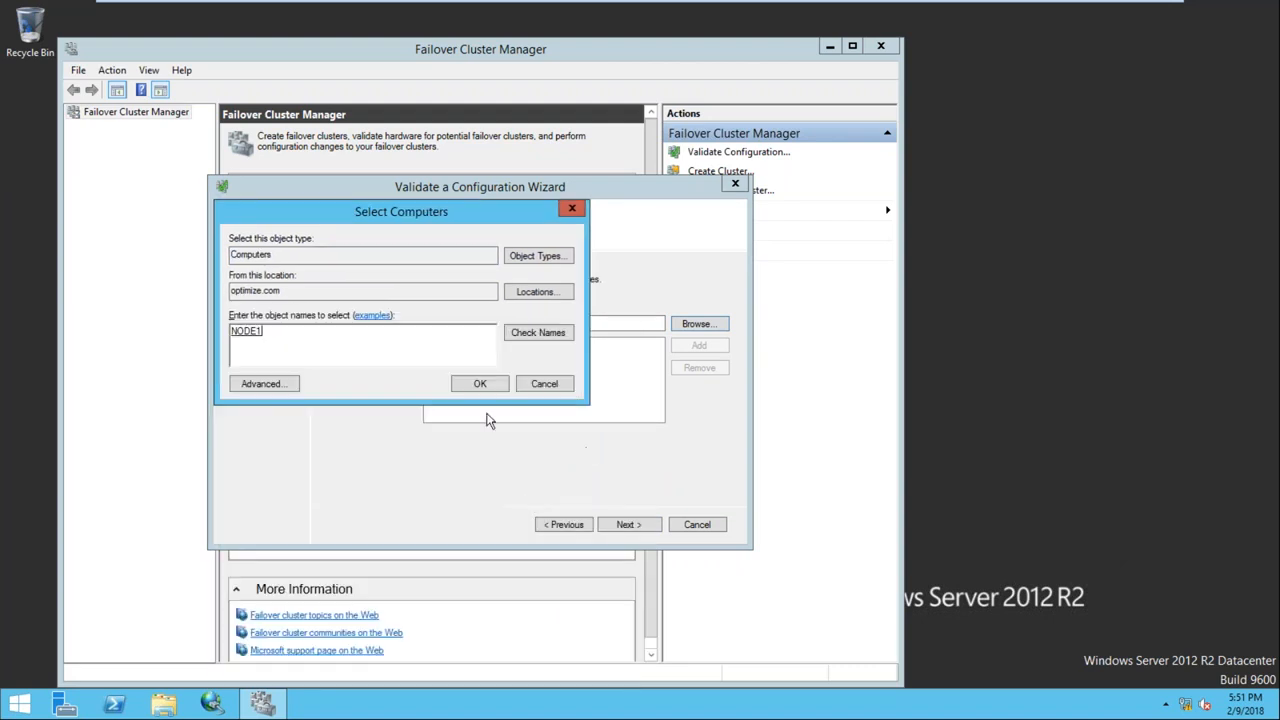
click(474, 387)
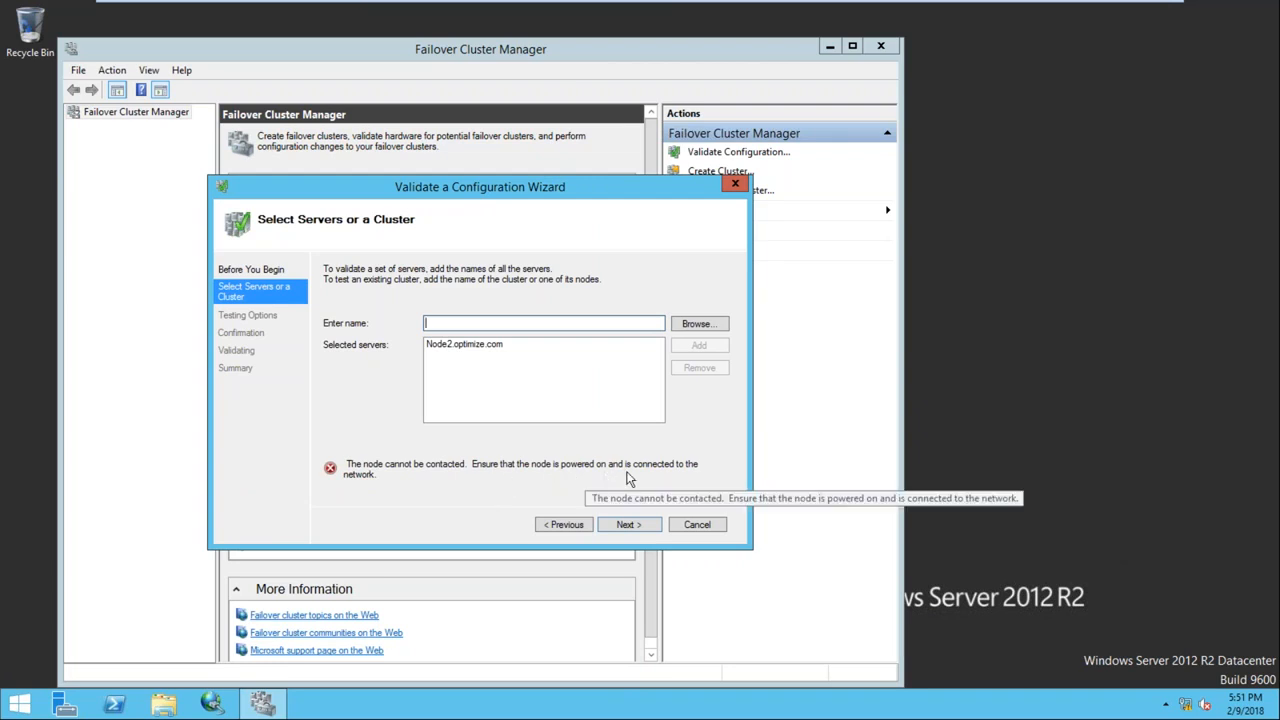
click(684, 527)
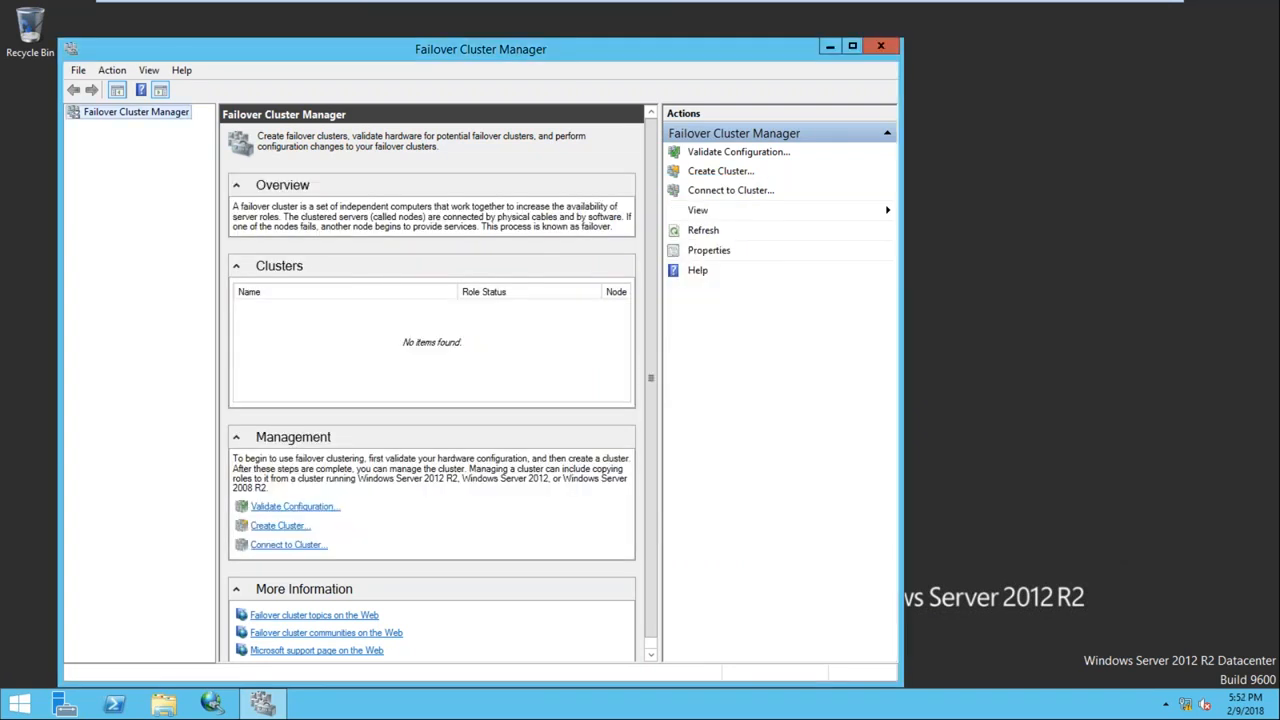
Switch to Node1, dismiss the VMware Tools log-off prompt, and open its VM settings
mouse_move(764, 20)
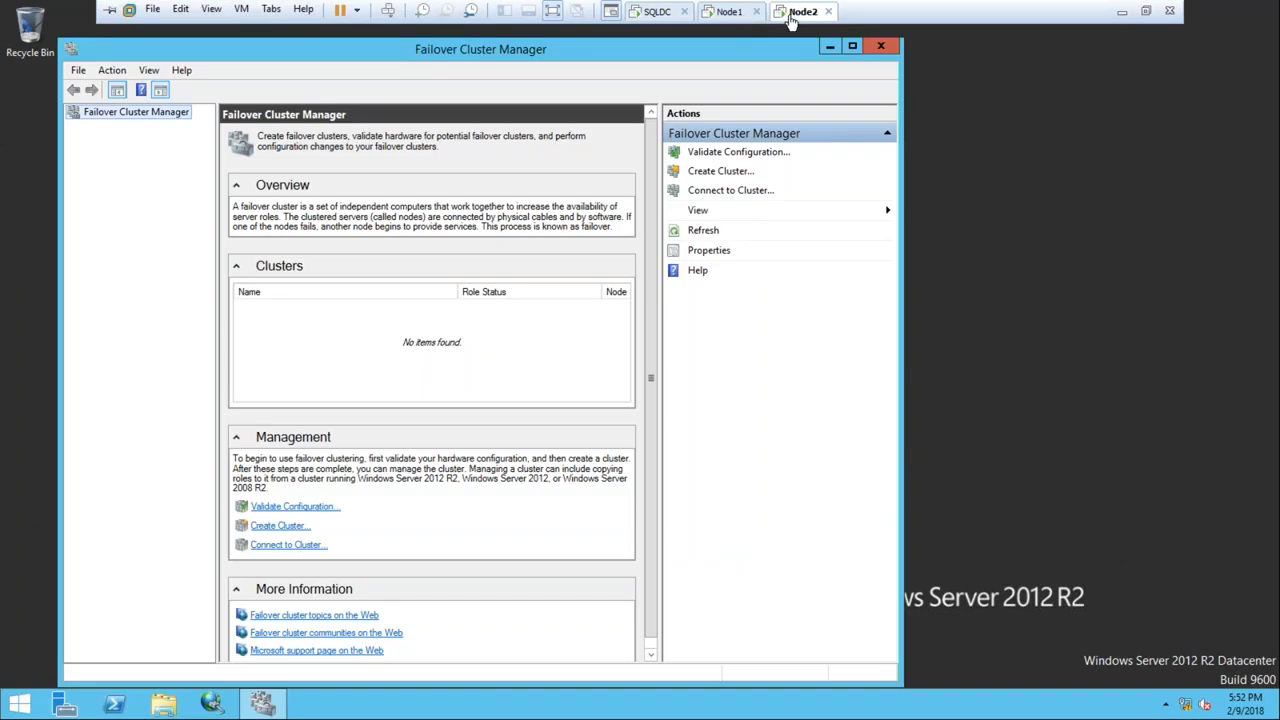
click(729, 13)
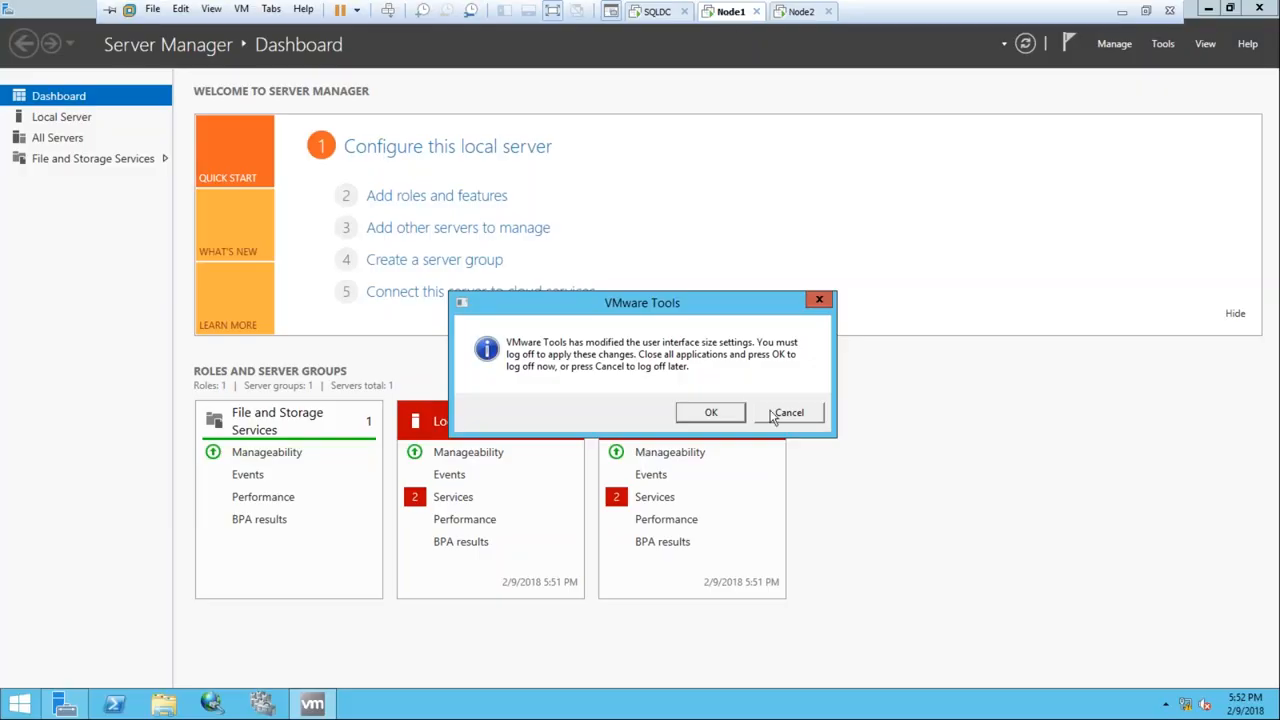
click(774, 416)
right_click(714, 16)
click(763, 227)
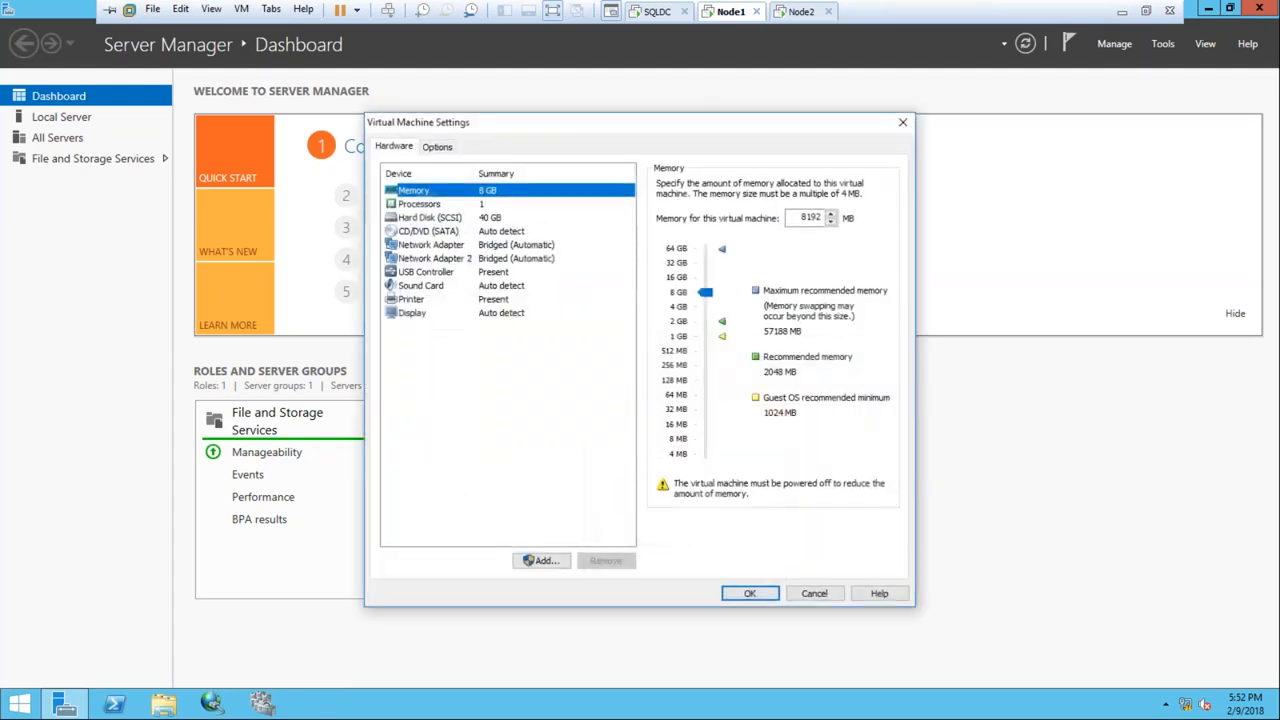
Confirm Network Adapter and Network Adapter 2 are both bridged, then close settings unchanged
click(448, 245)
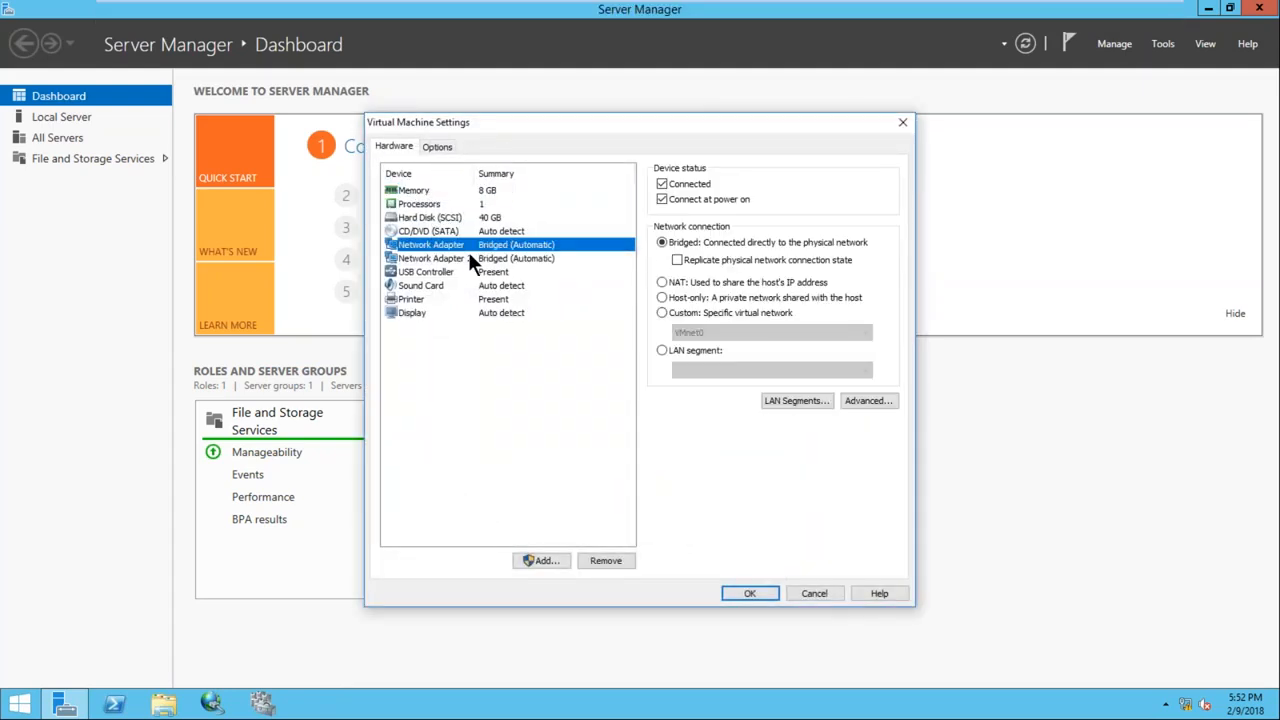
click(468, 252)
click(468, 248)
click(470, 259)
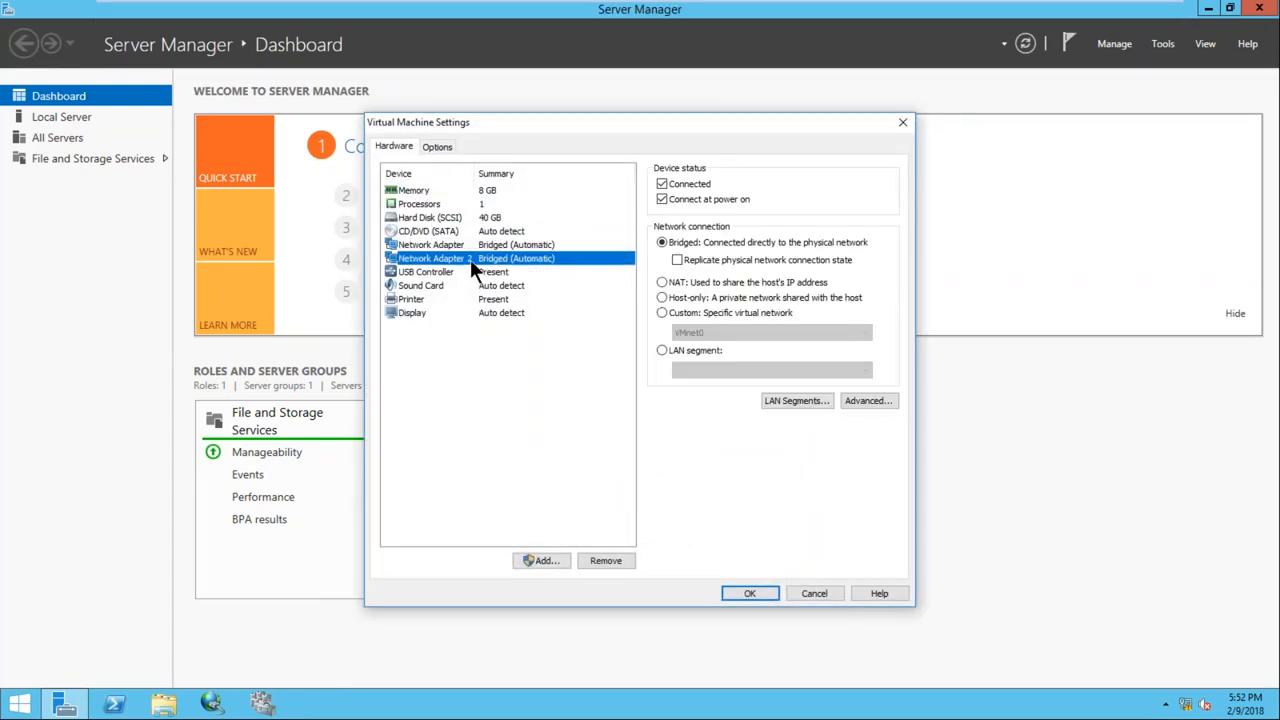
click(470, 244)
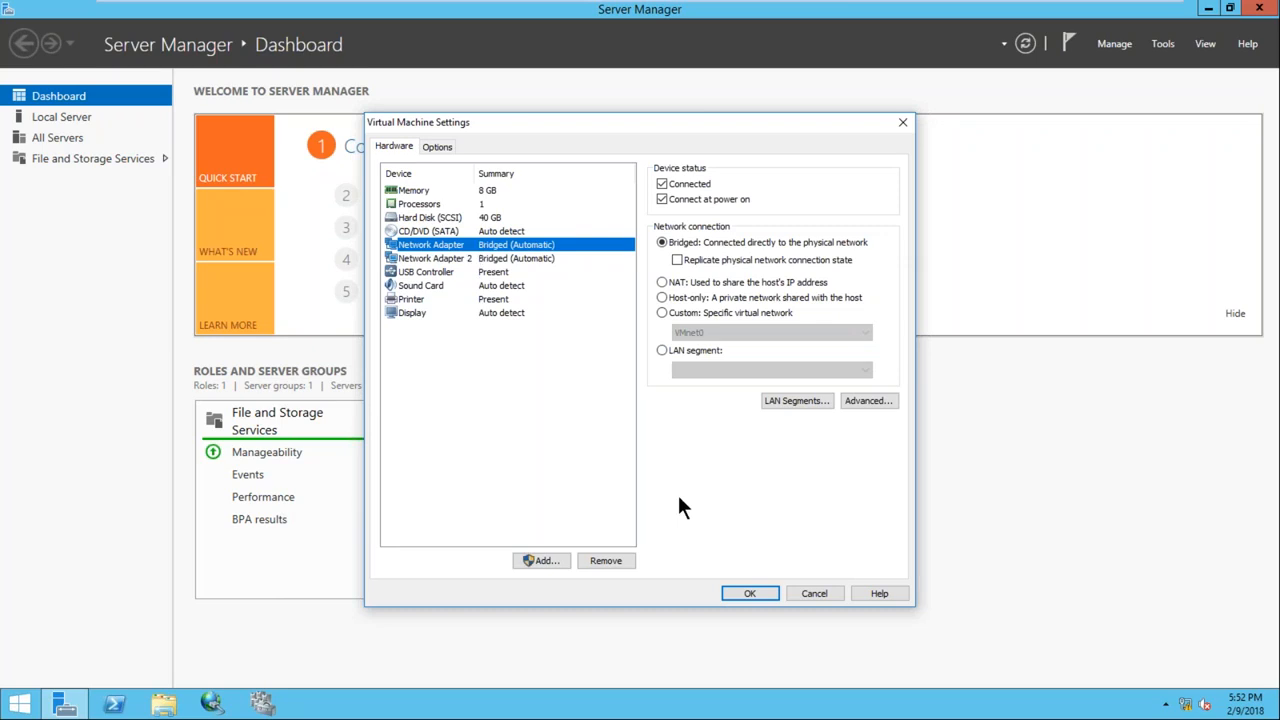
click(748, 593)
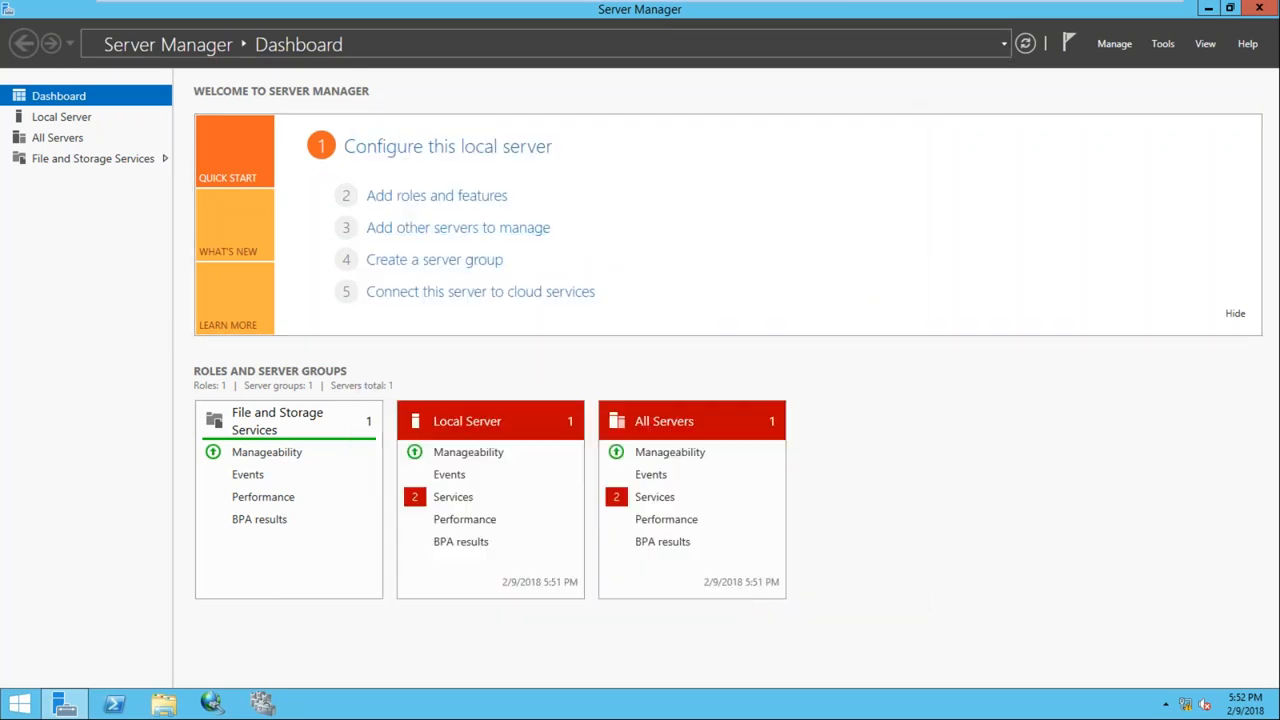
Verify both Node2 network adapters are bridged, close Failover Cluster Manager, and move to SQLDC
mouse_move(722, 8)
click(800, 8)
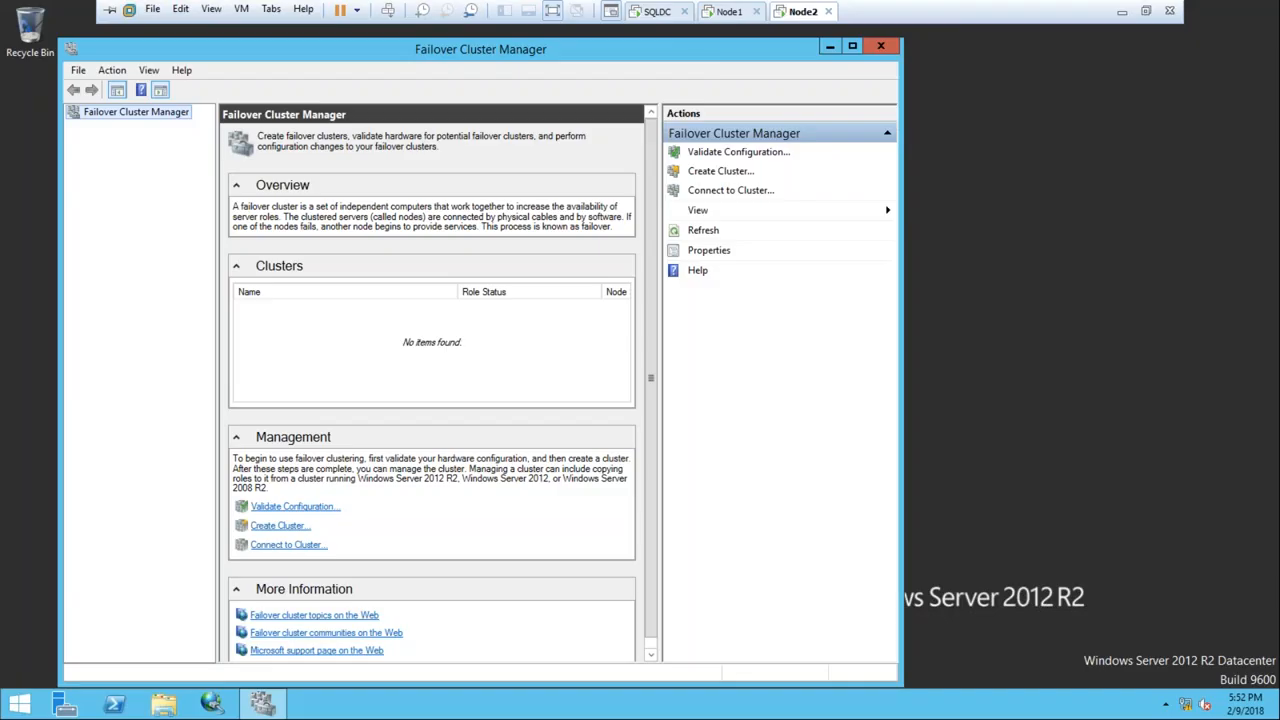
right_click(800, 12)
click(845, 234)
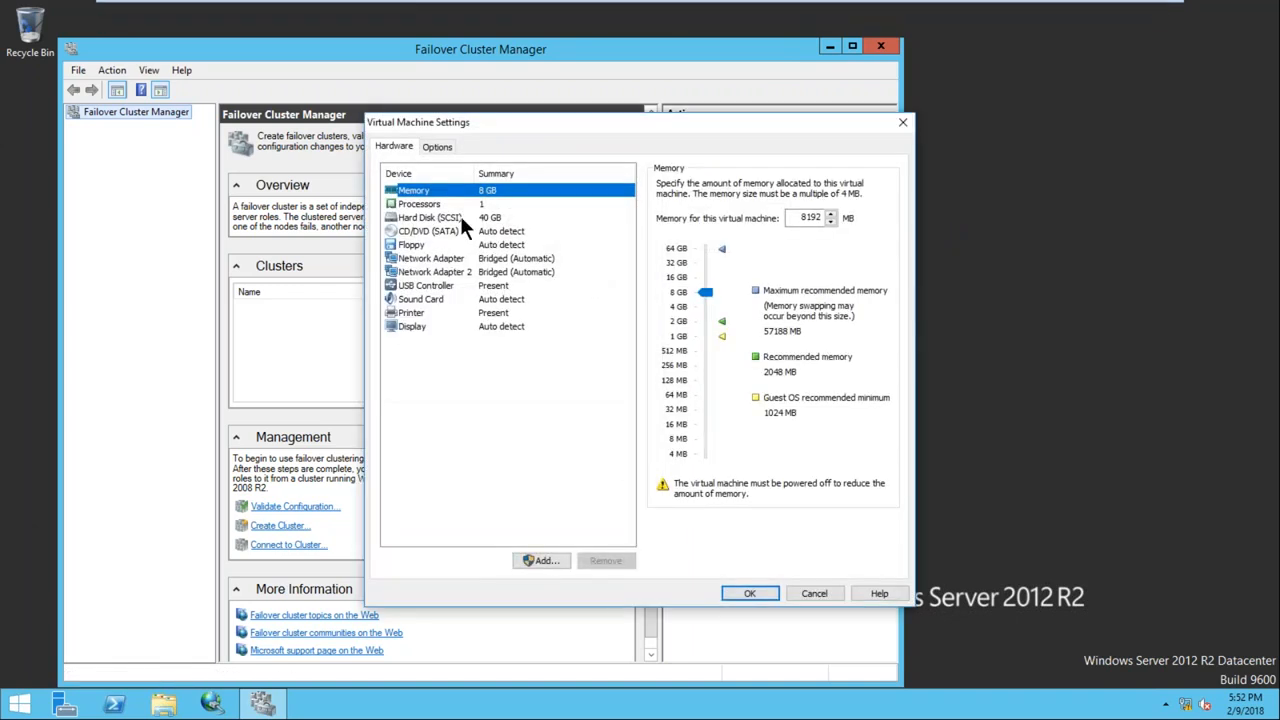
click(473, 258)
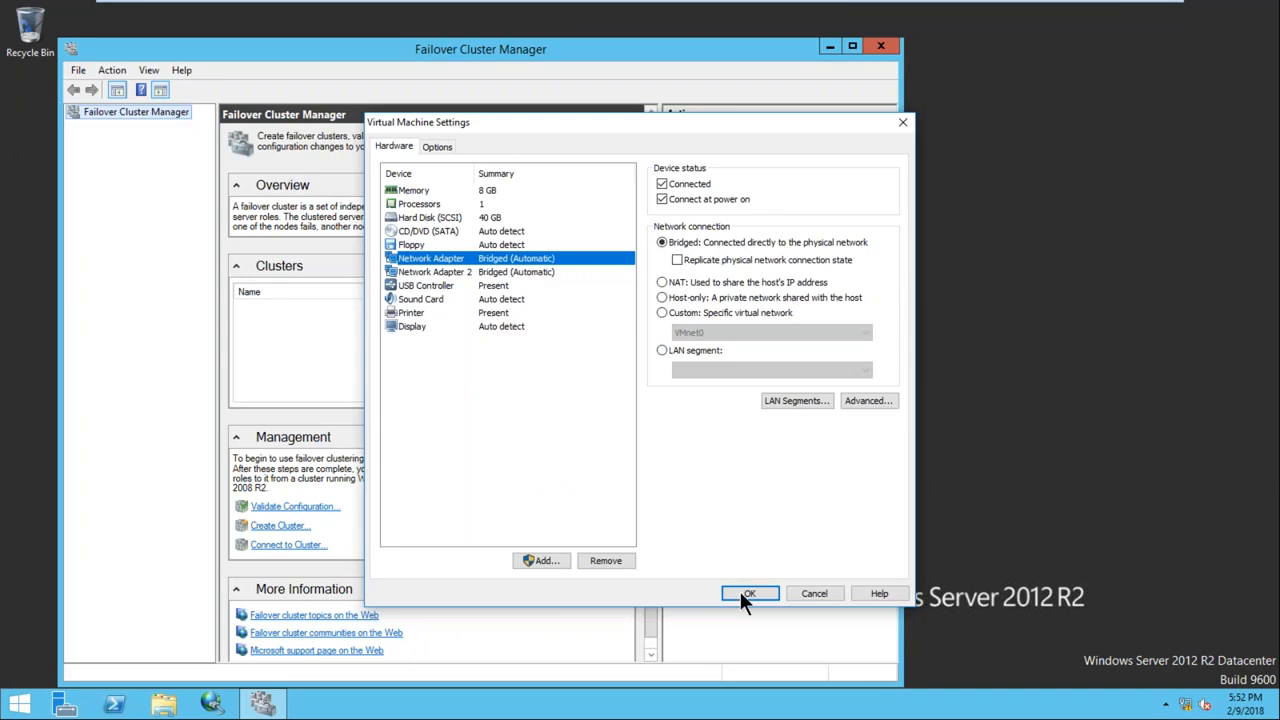
click(749, 593)
click(880, 46)
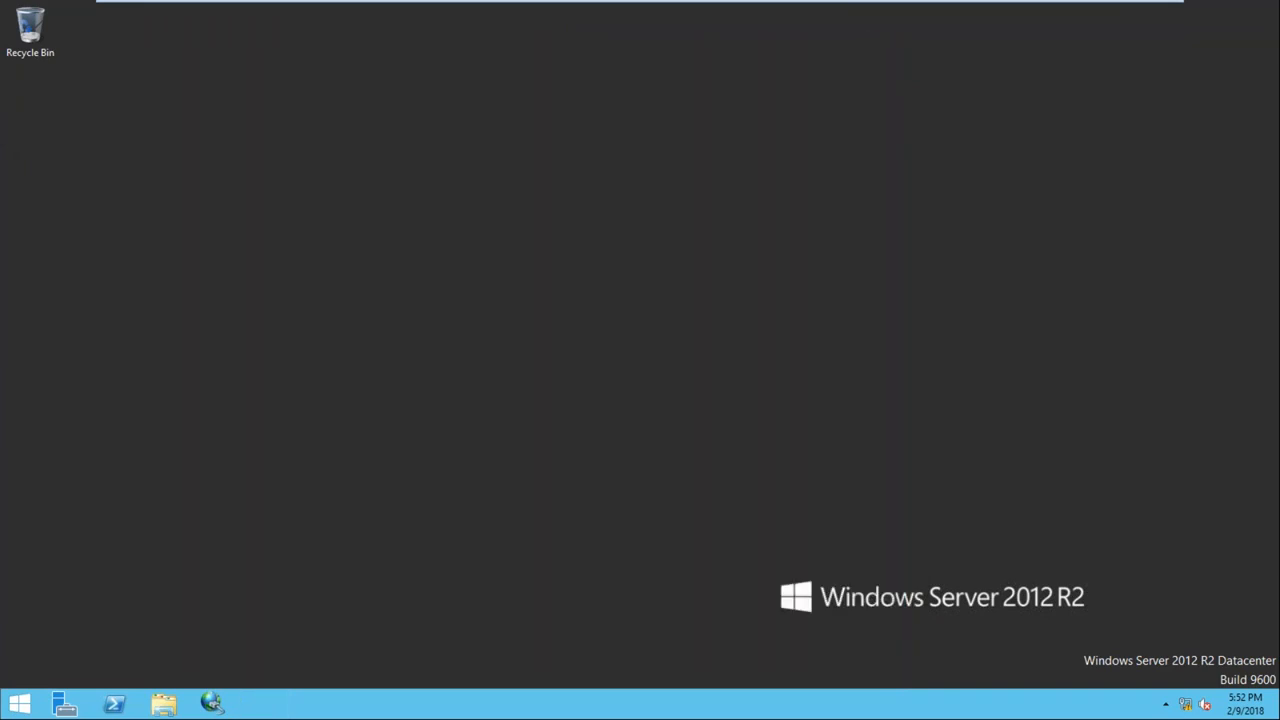
click(665, 12)
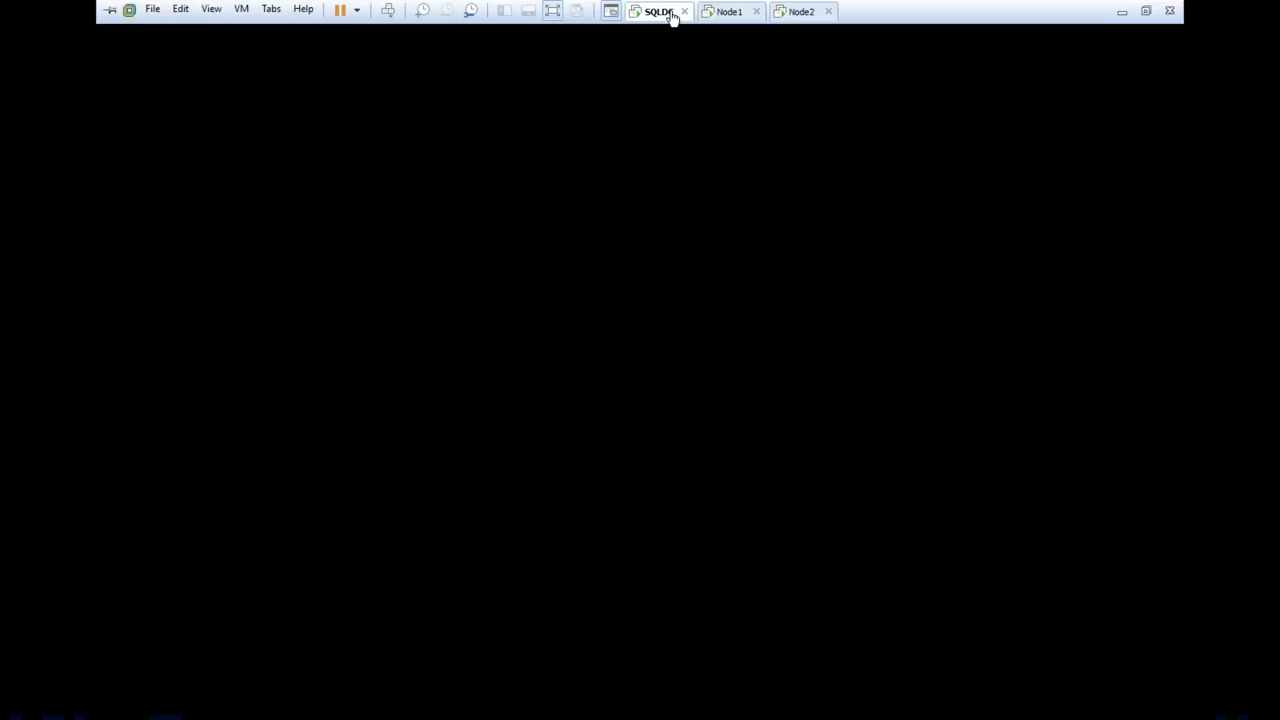
Check in SQLDC's virtual machine settings that its single network adapter is bridged
right_click(672, 15)
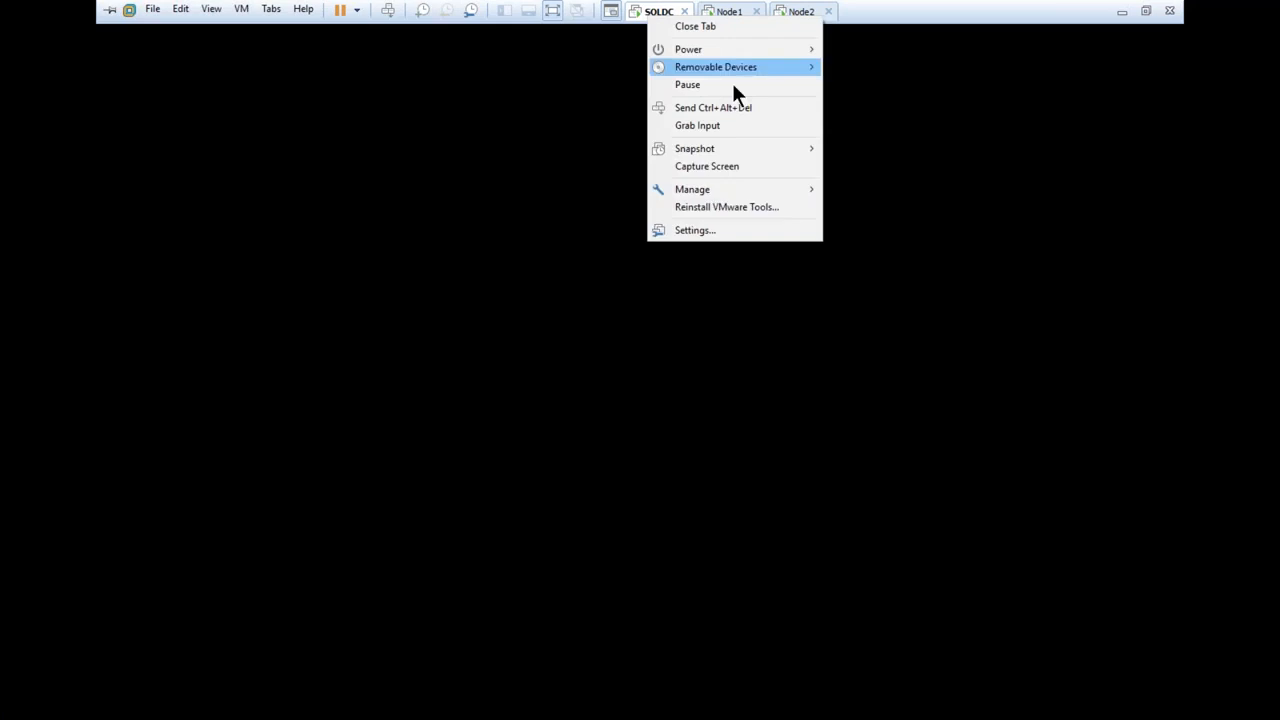
click(695, 230)
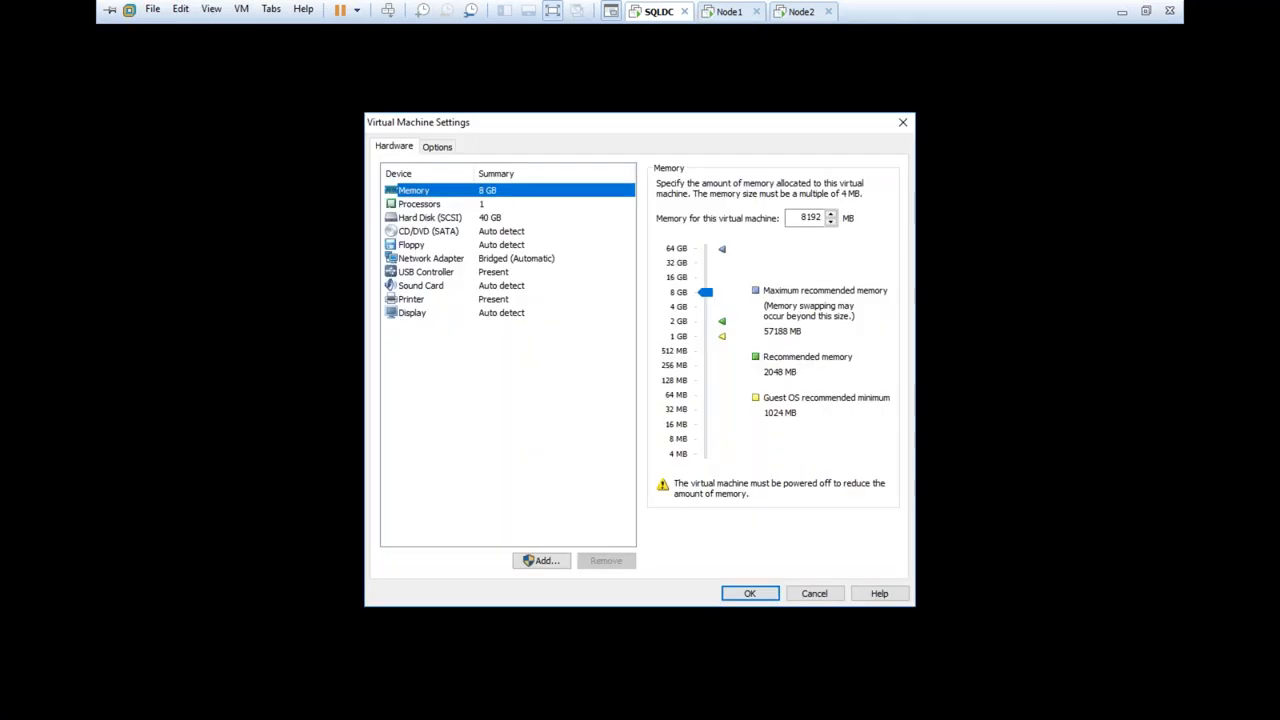
click(470, 260)
click(763, 594)
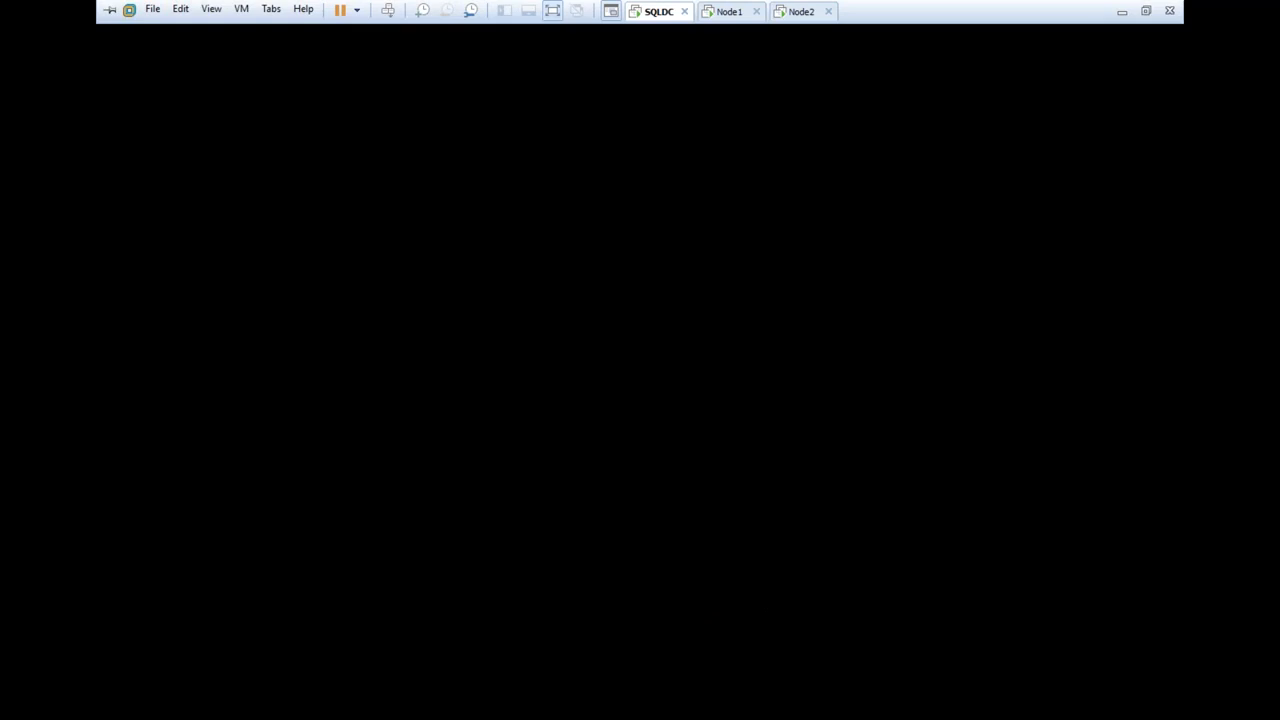
Restart the SQLDC guest operating system from the tab's Power menu
right_click(657, 14)
mouse_move(694, 49)
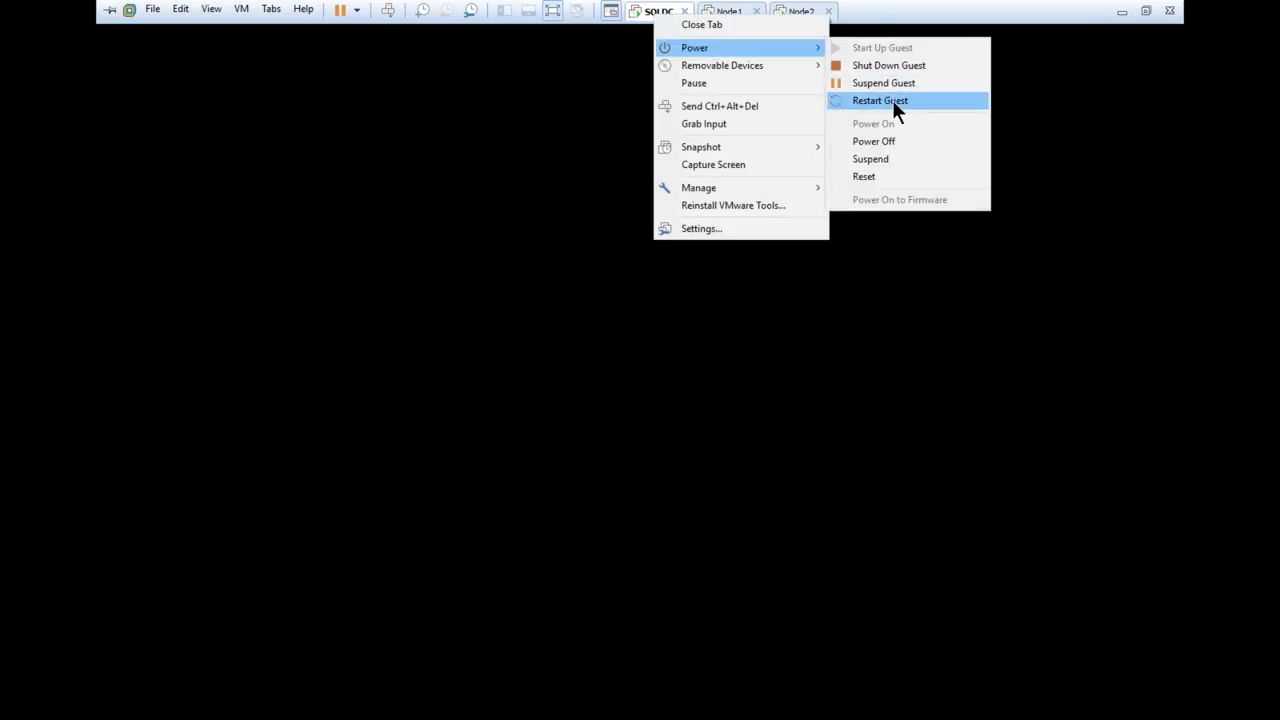
click(880, 100)
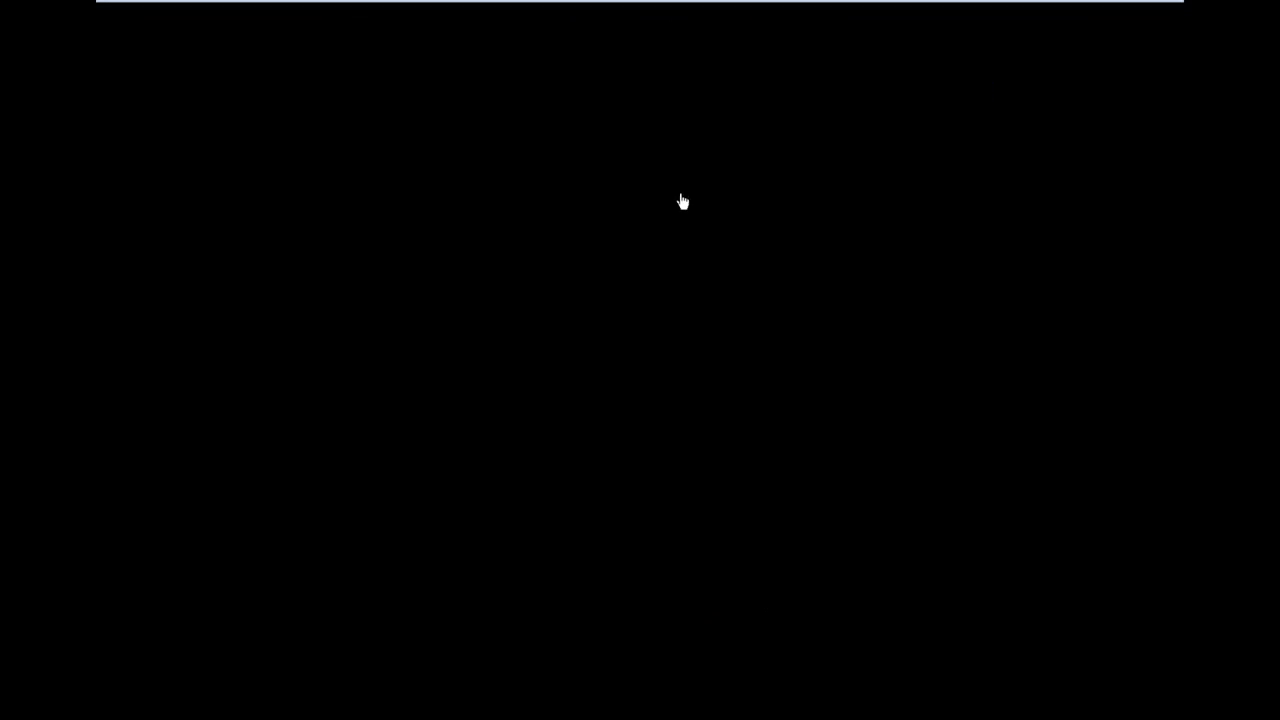
mouse_move(694, 9)
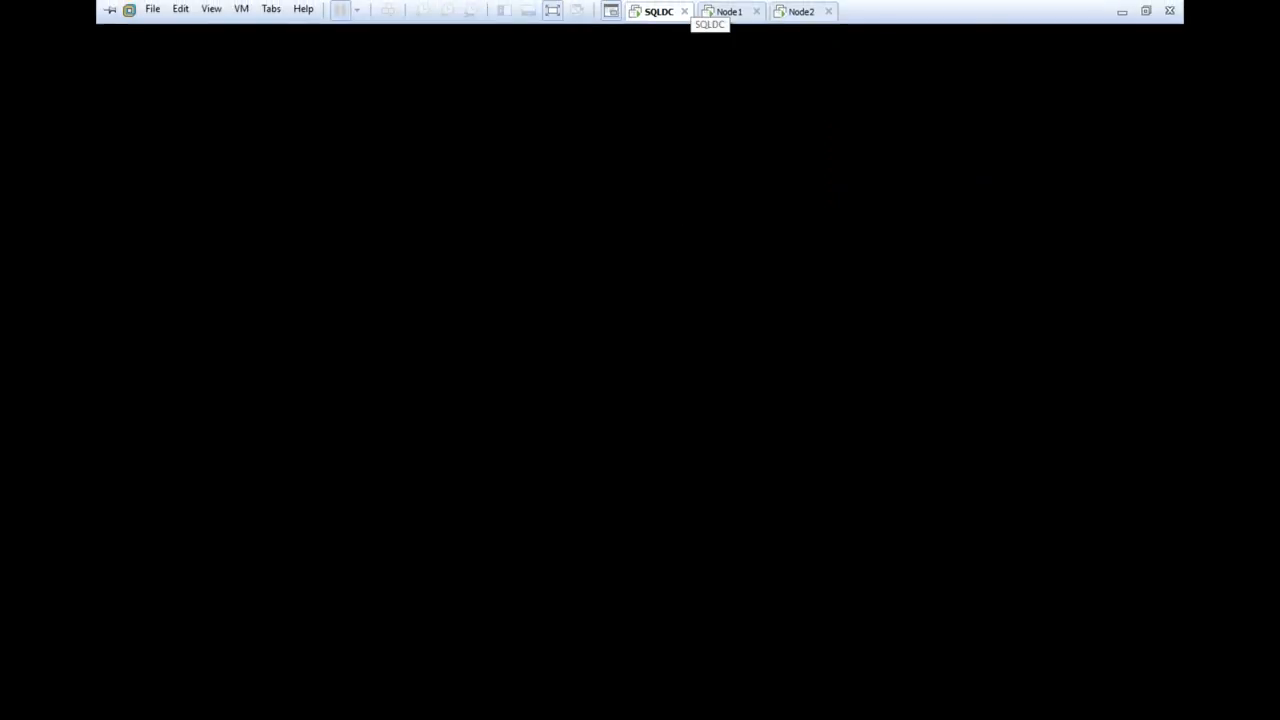
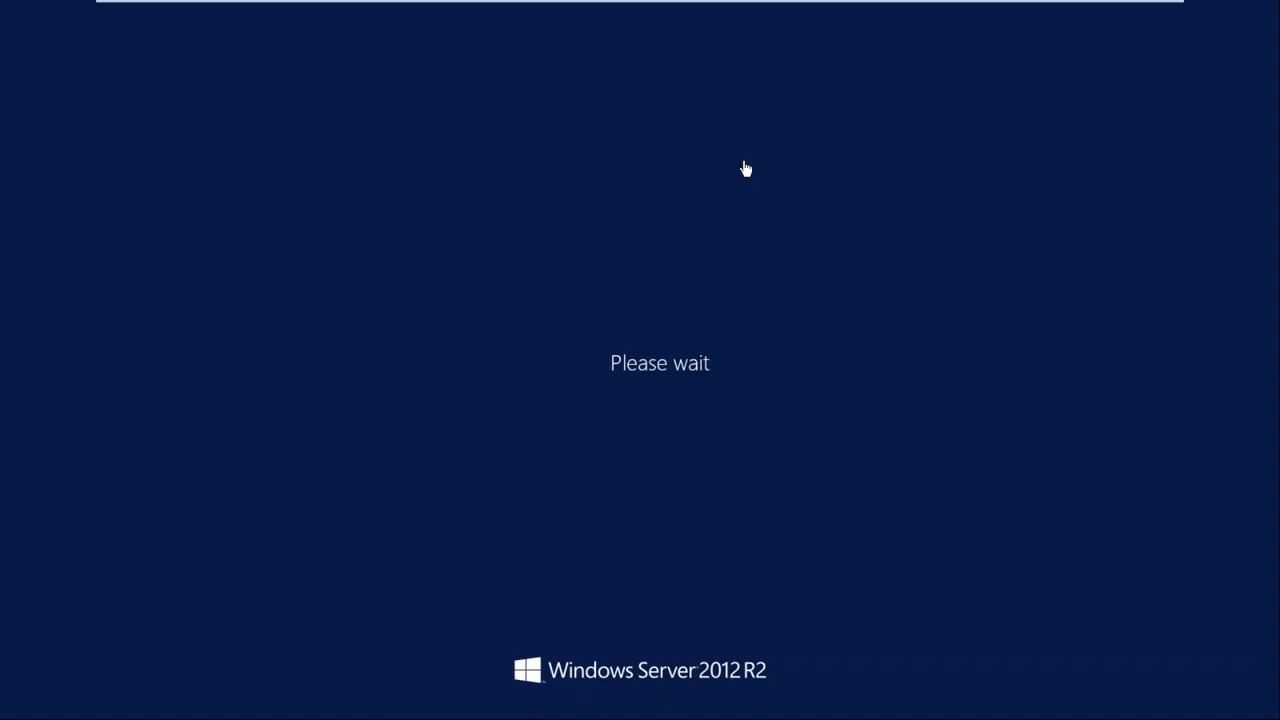
Dismiss the sign-in error and sign in with another OPTIMIZE domain account's user name and password
mouse_move(548, 5)
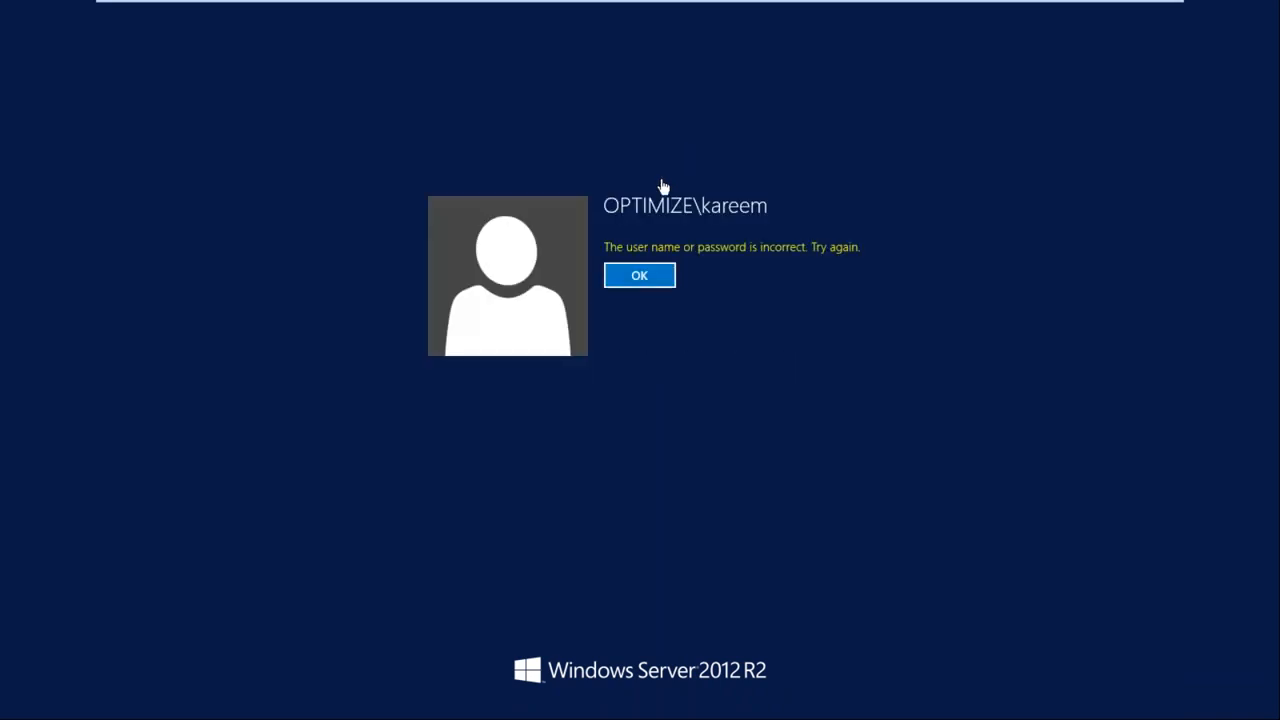
click(629, 284)
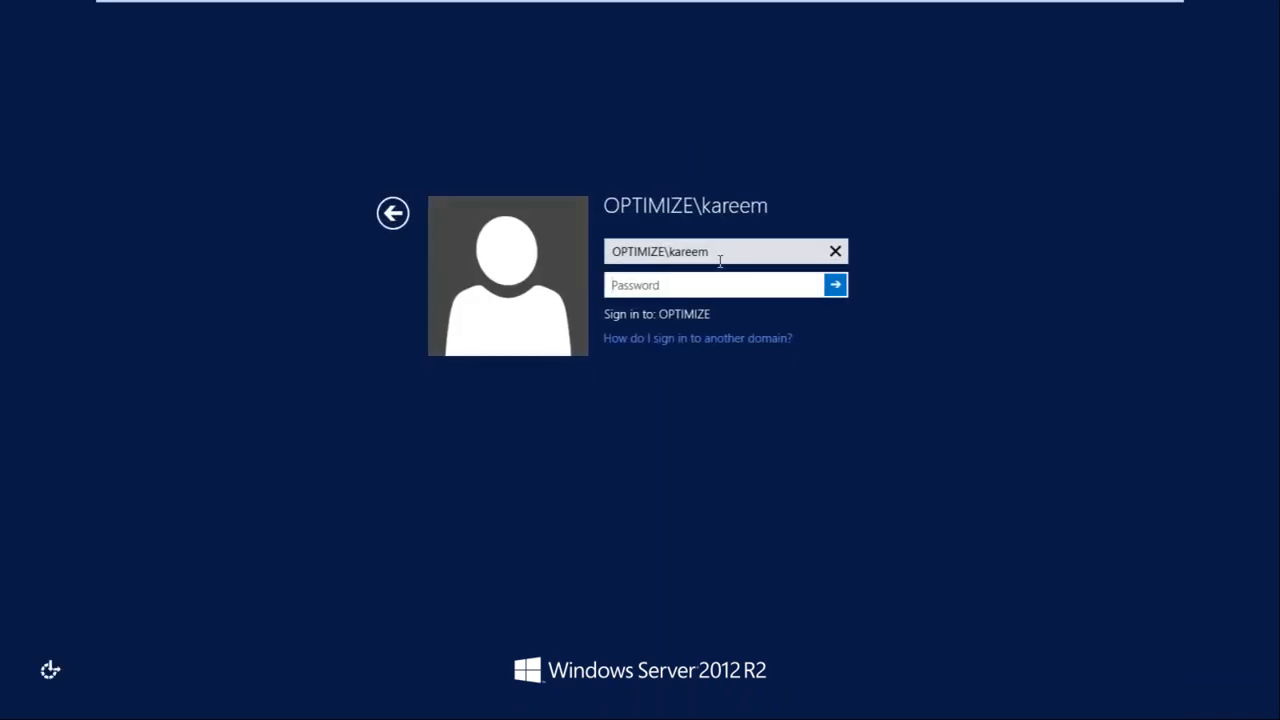
click(393, 212)
click(760, 280)
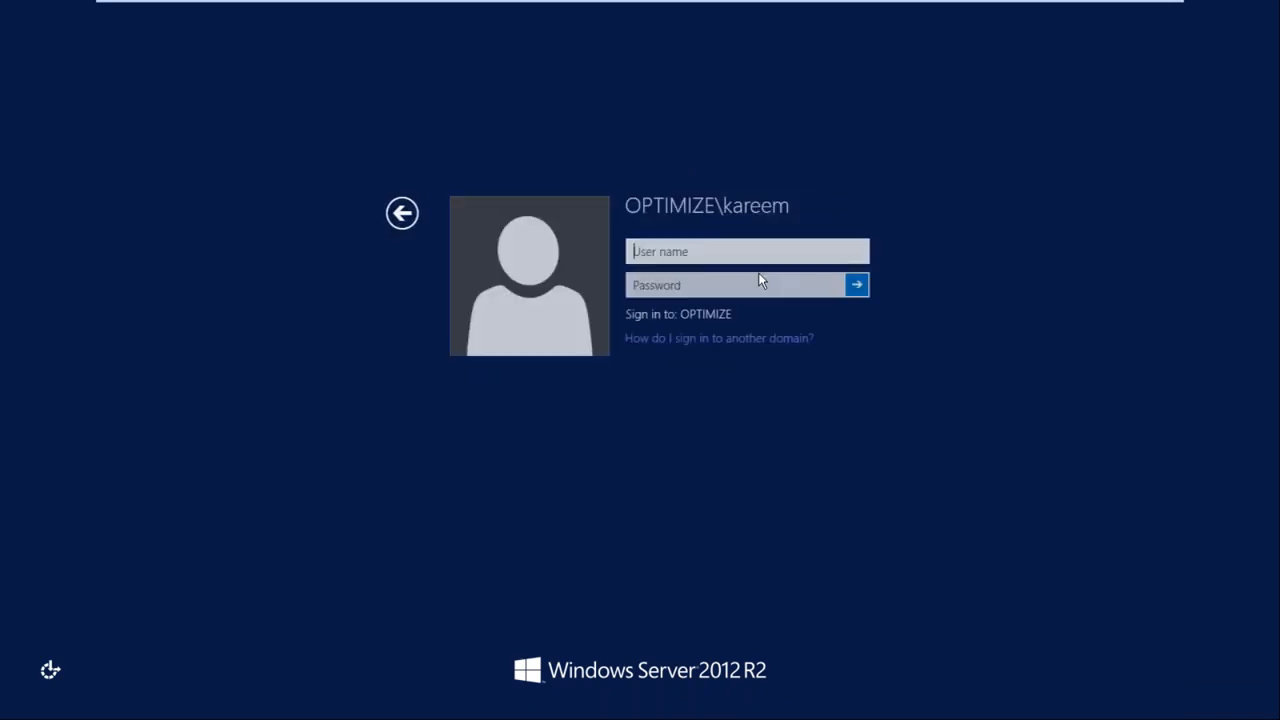
text(User99)
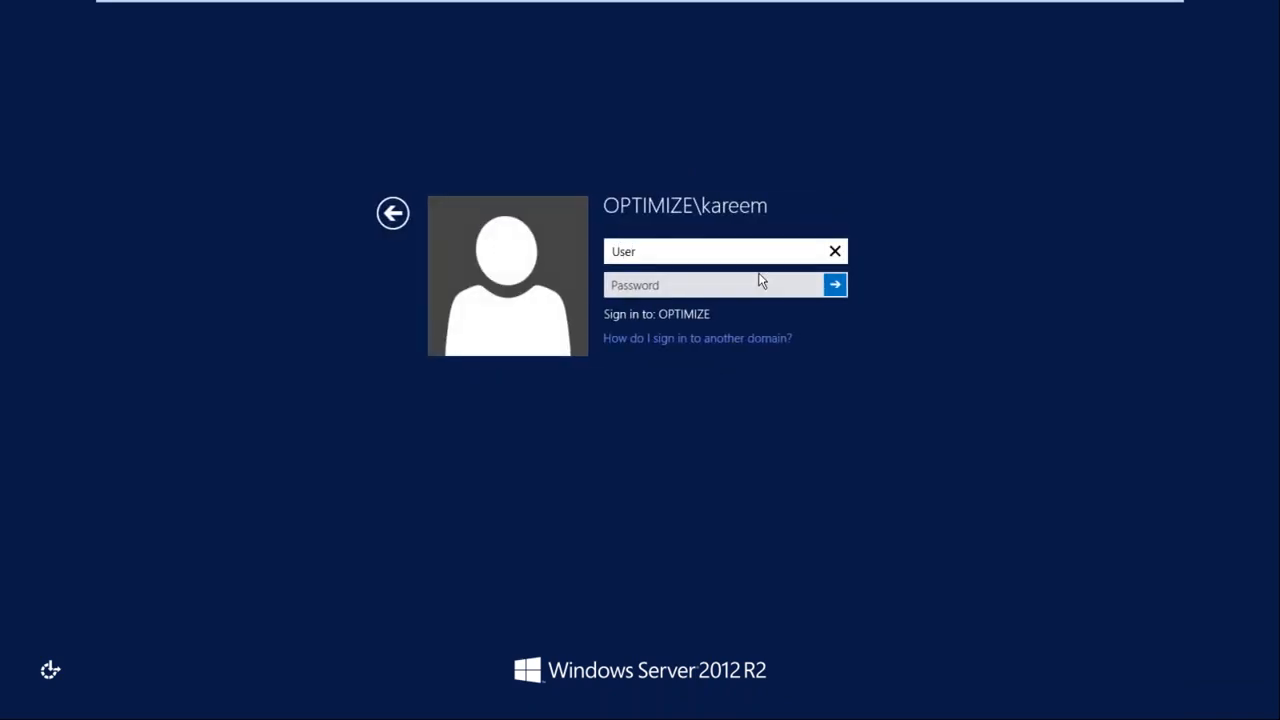
key(Tab)
text(******)
key(Return)
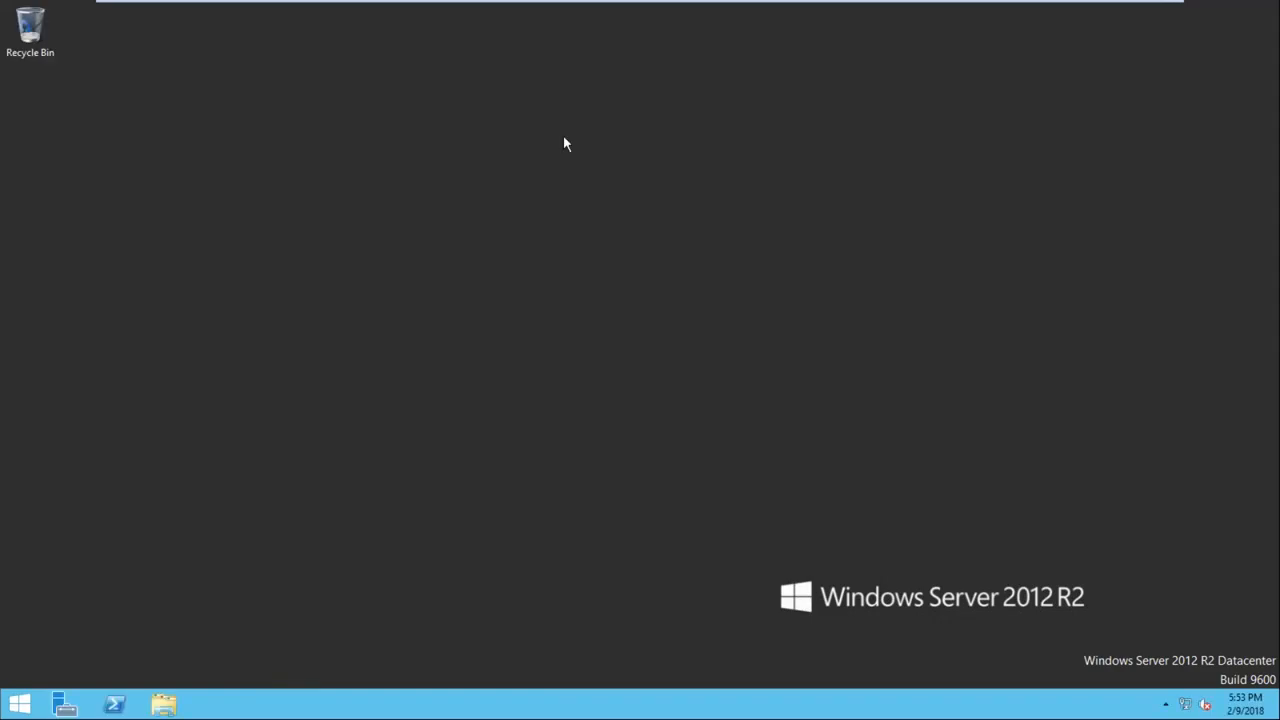
Open Network Connections by running ncpa.cpl
key(super+r)
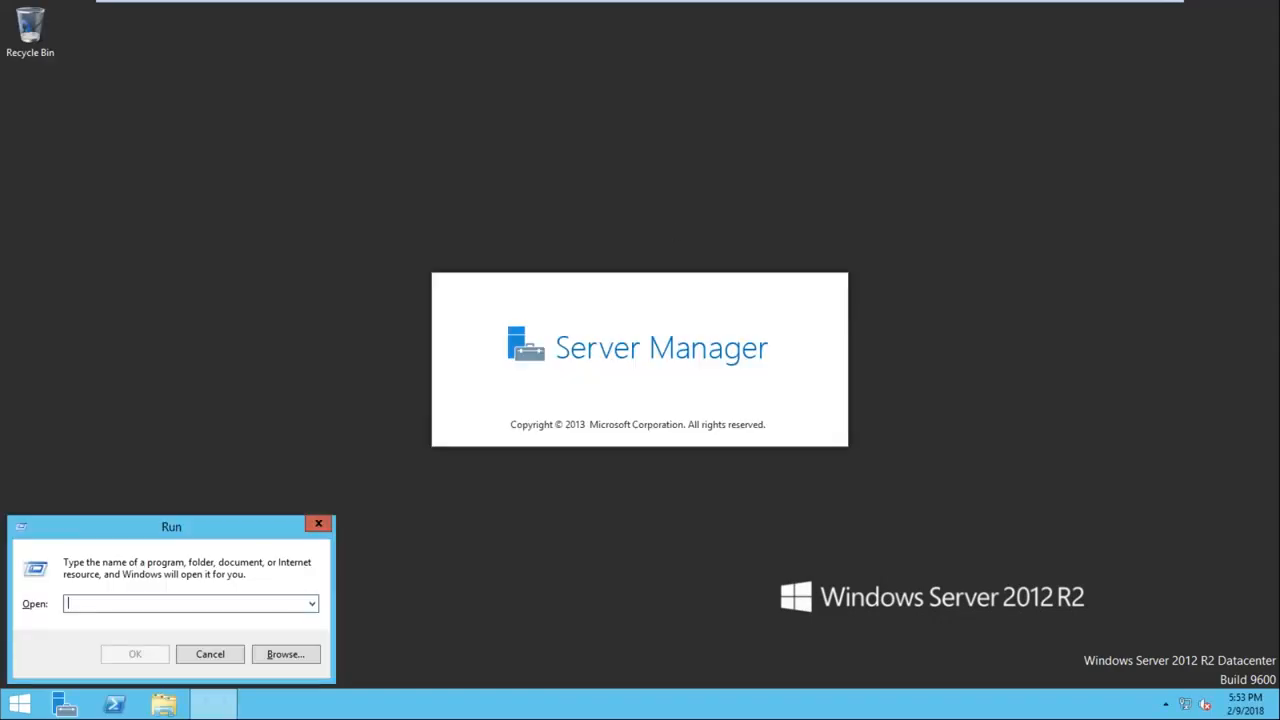
text(ncap)
key(BackSpace)
key(BackSpace)
text(pa.cpl)
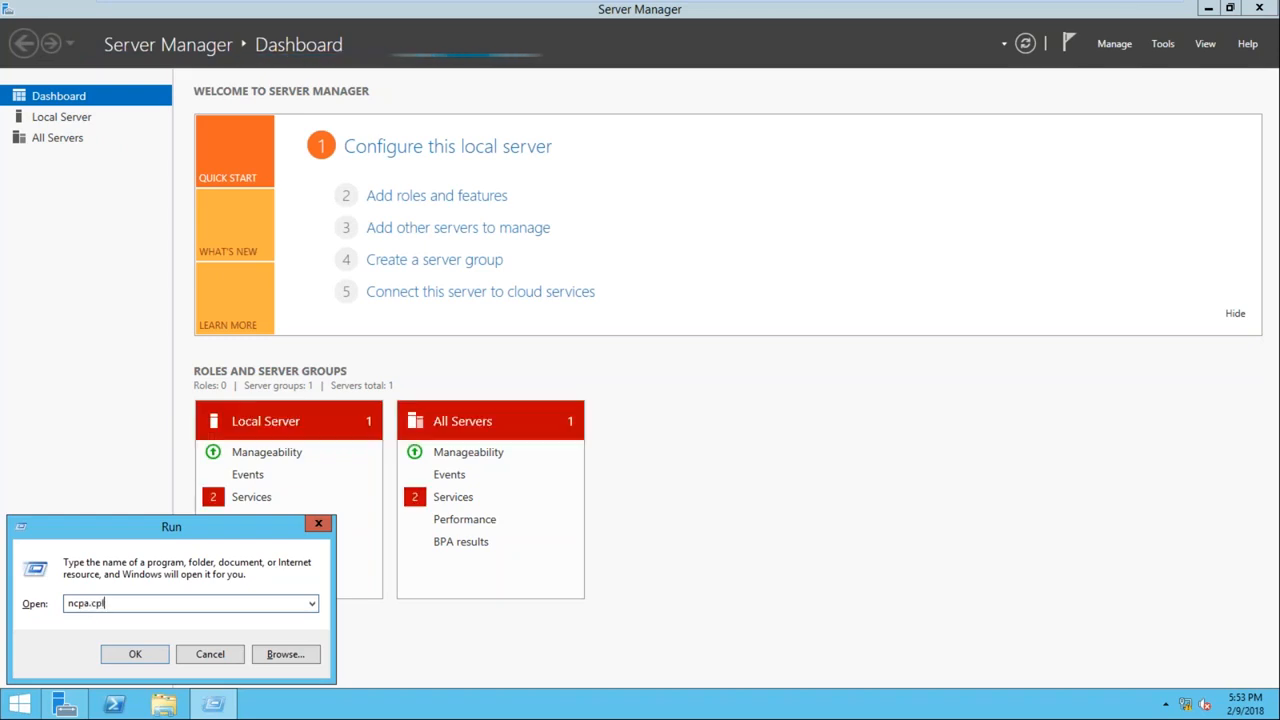
key(Return)
Clear Ethernet0's IPv4 preferred DNS server, apply the change, and close the network windows
double_click(357, 238)
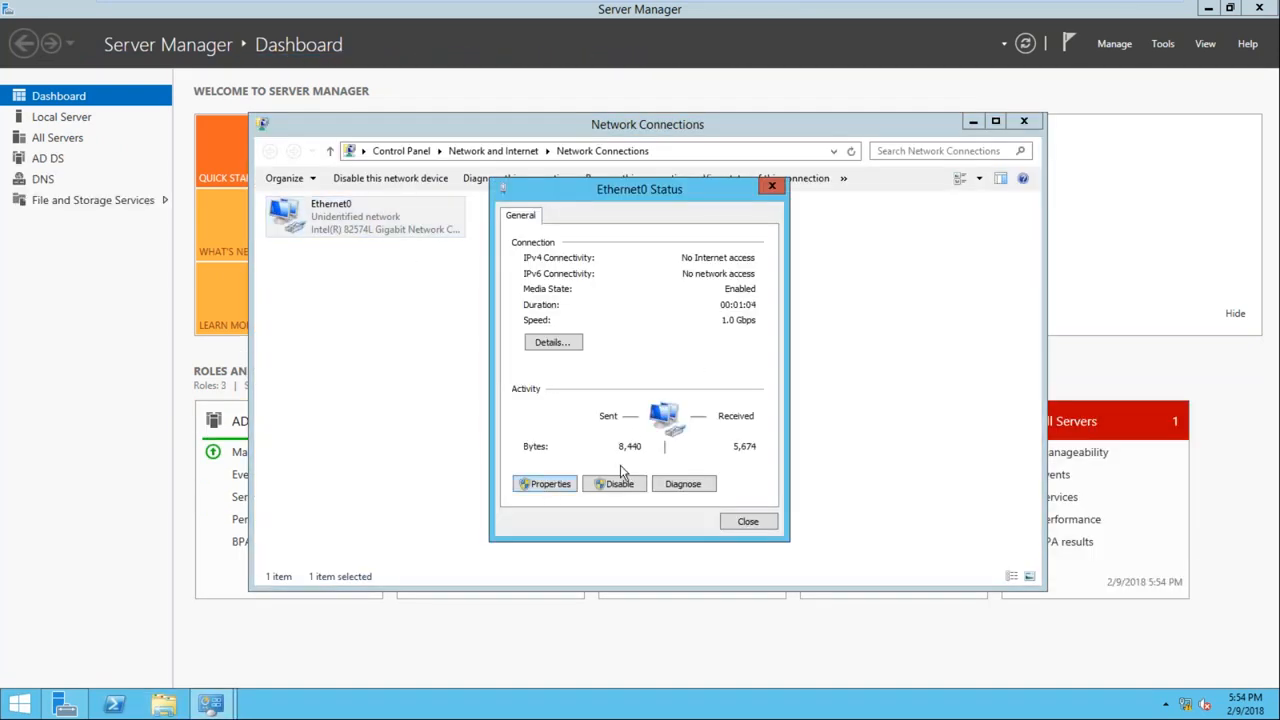
click(549, 490)
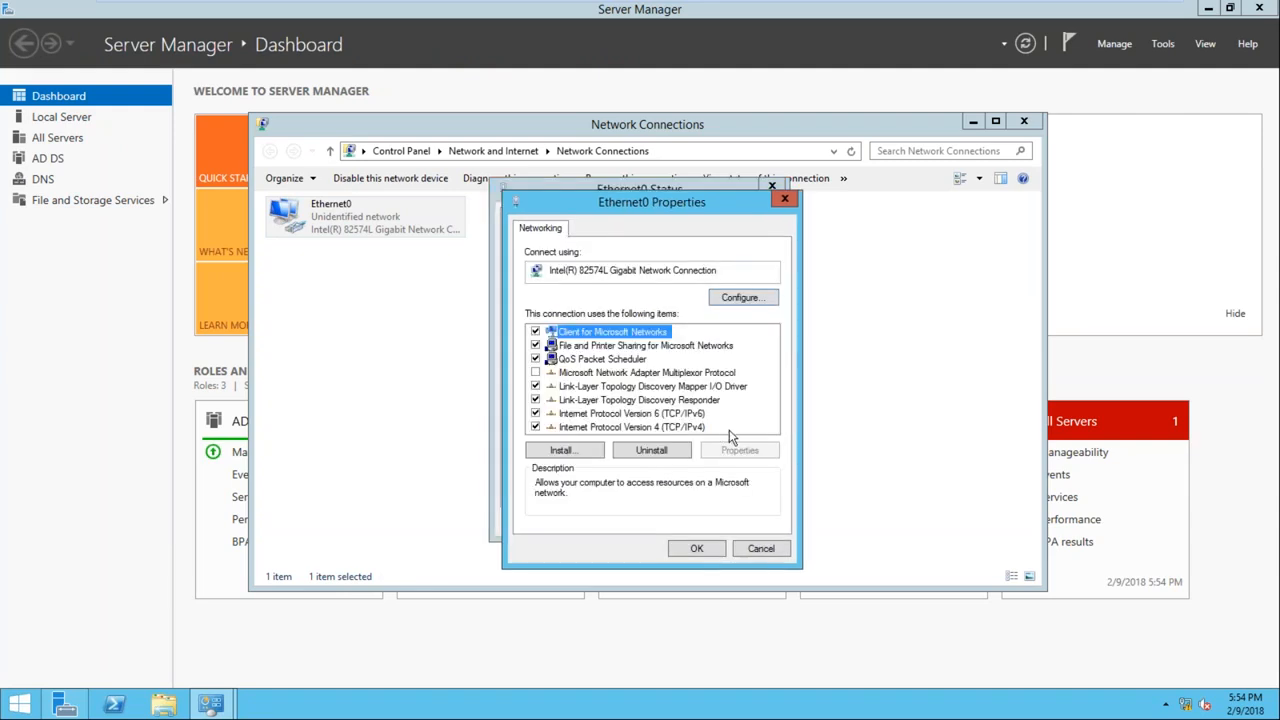
double_click(673, 430)
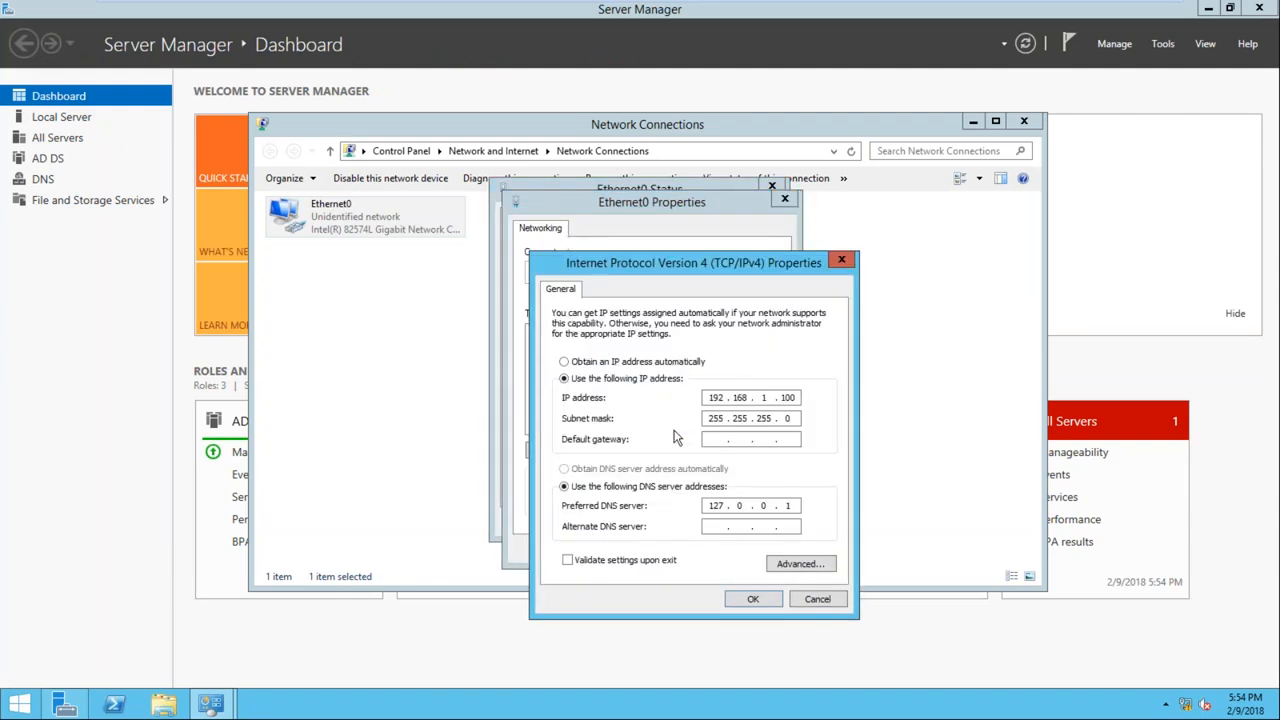
click(791, 507)
key(BackSpace)
key(BackSpace)
key(BackSpace)
key(BackSpace)
text(1)
click(725, 598)
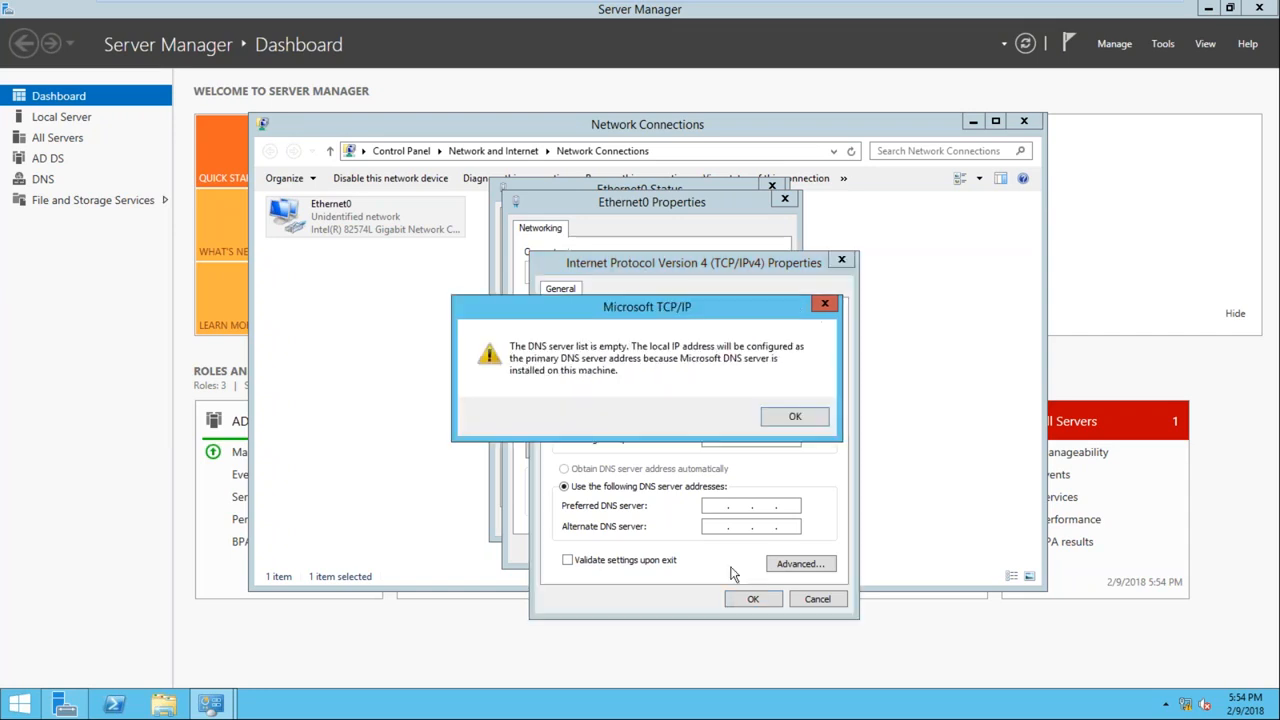
click(796, 416)
click(697, 549)
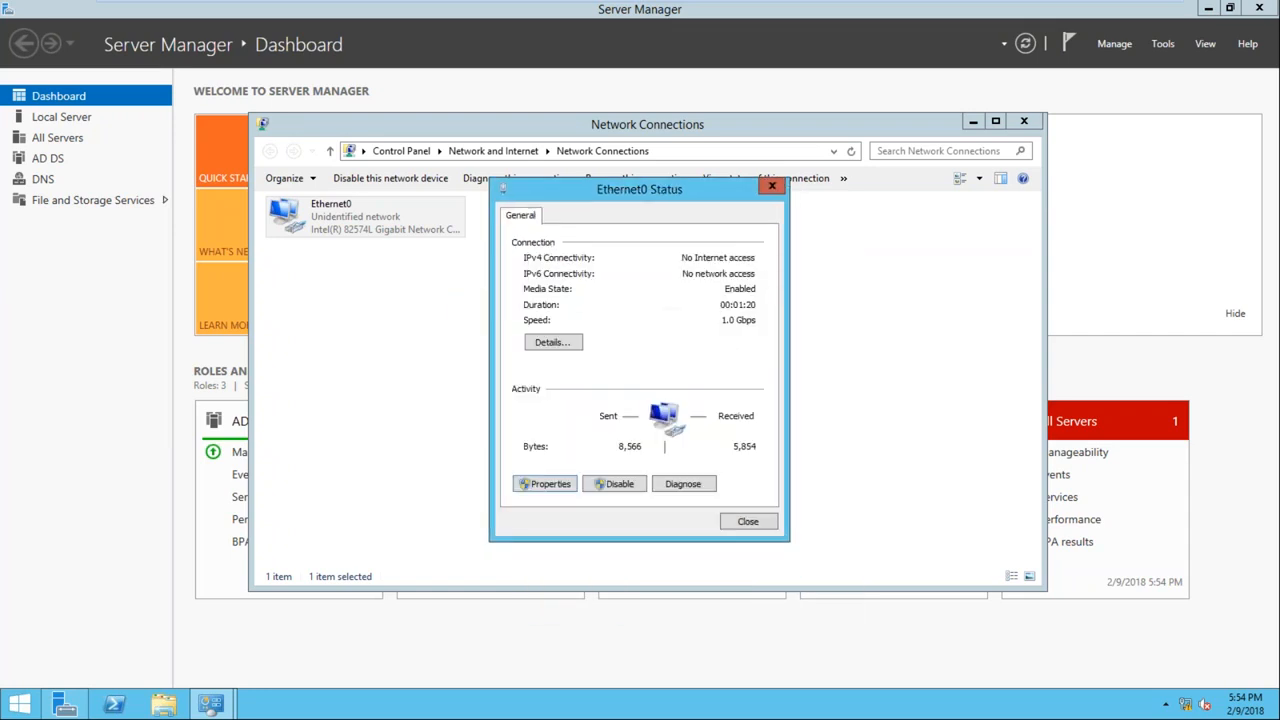
click(748, 521)
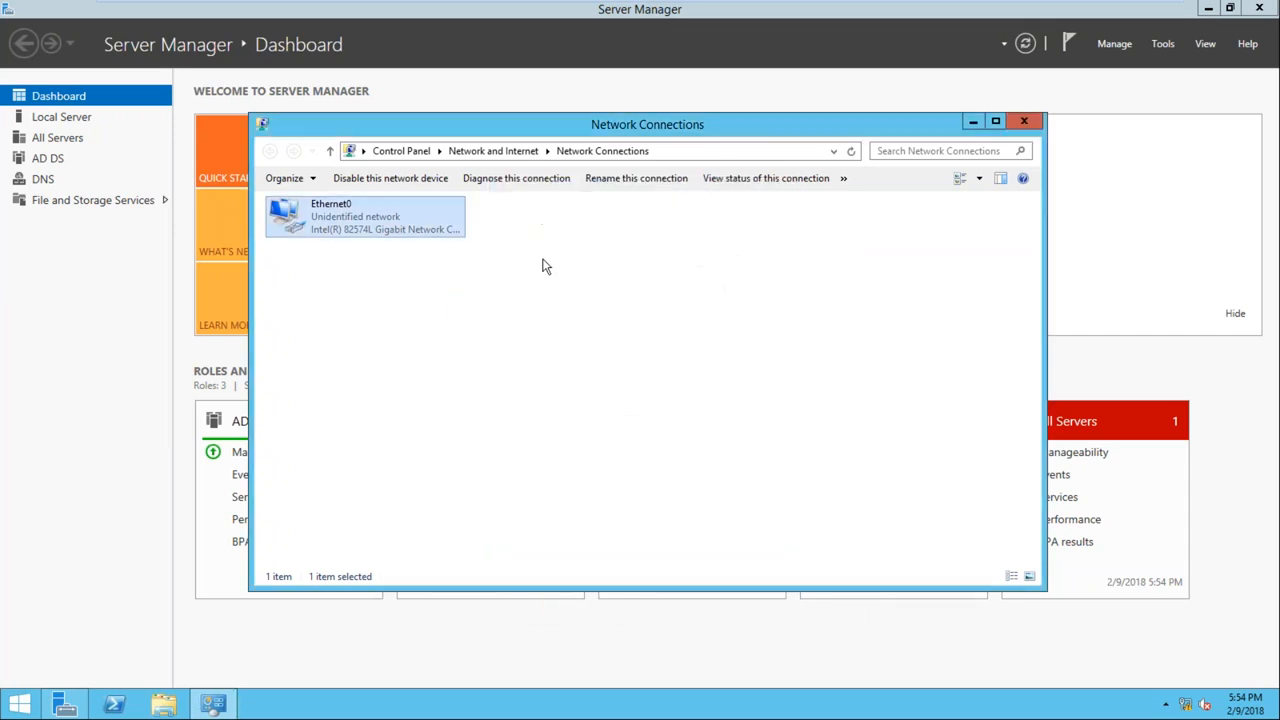
click(1024, 121)
Close Server Manager, switch to Node1, and launch Failover Cluster Manager
click(1260, 10)
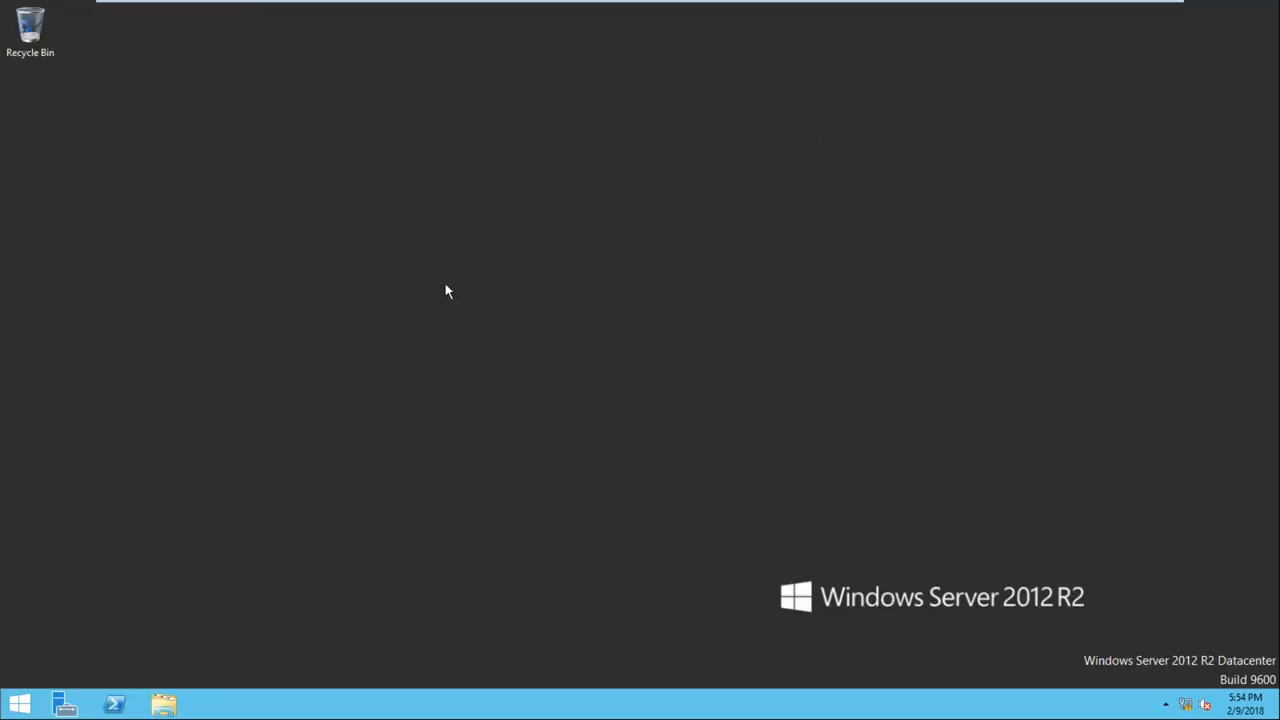
mouse_move(784, 2)
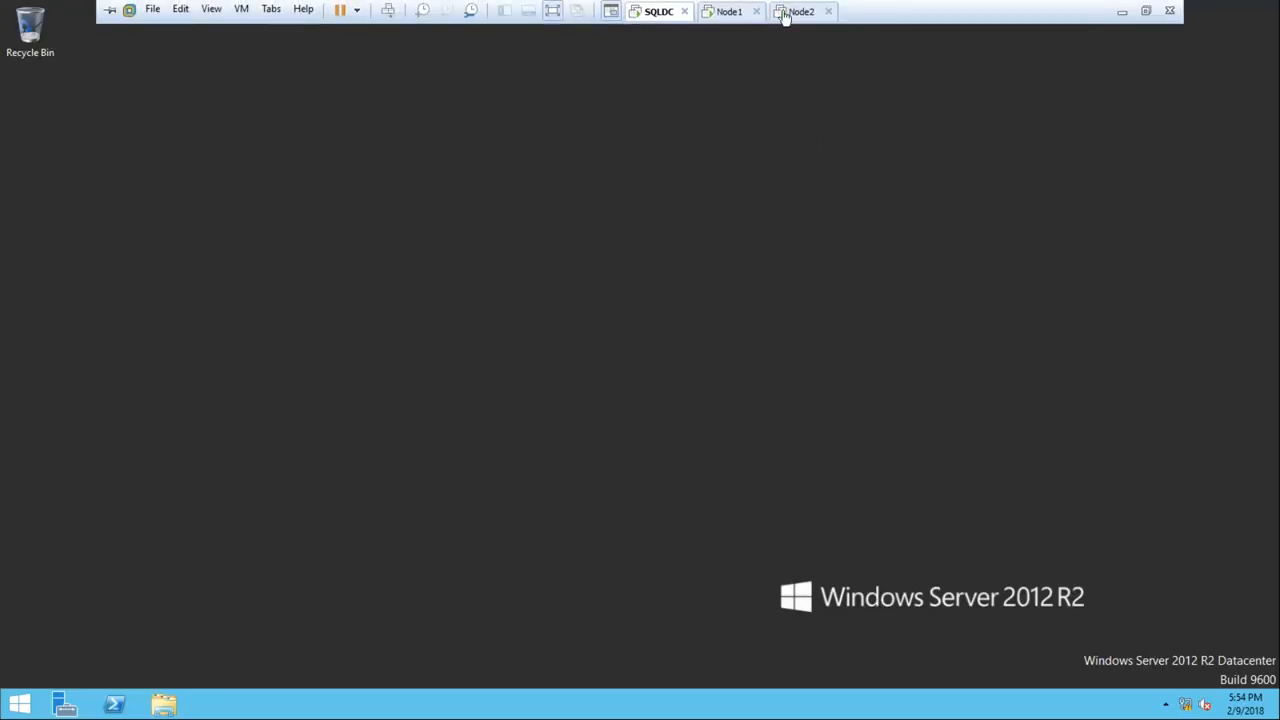
click(730, 18)
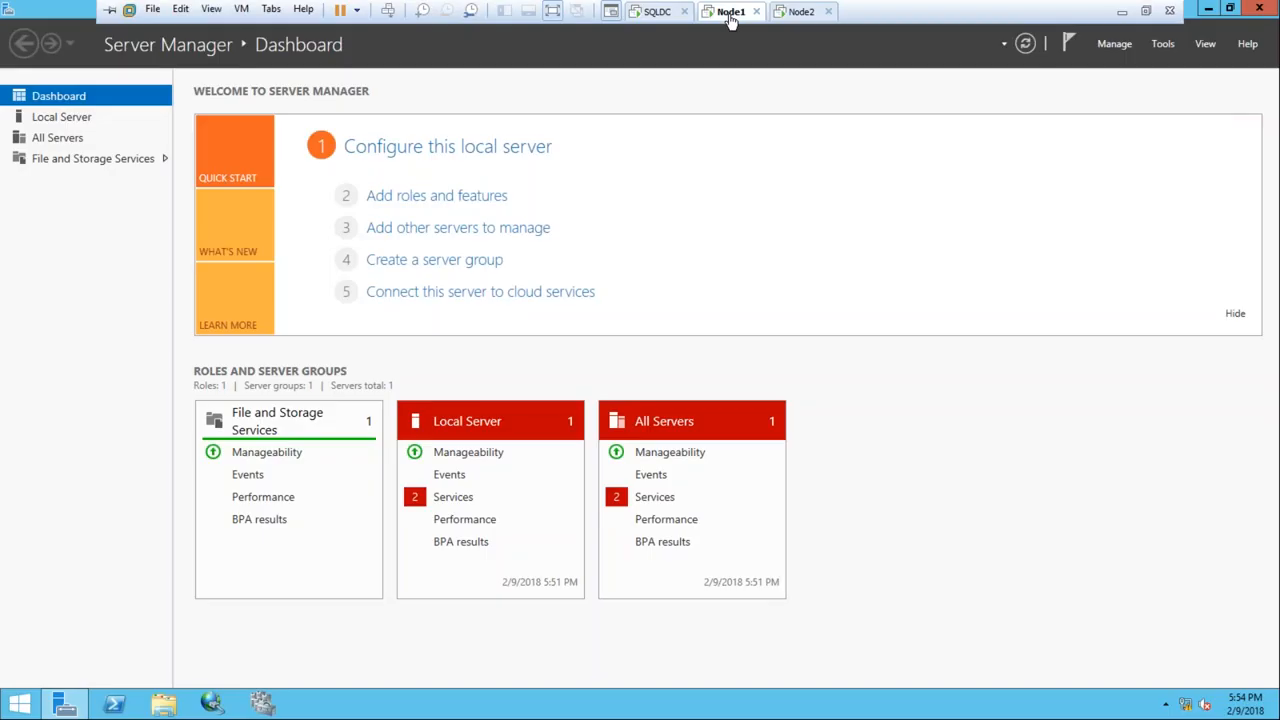
click(1256, 12)
key(super+r)
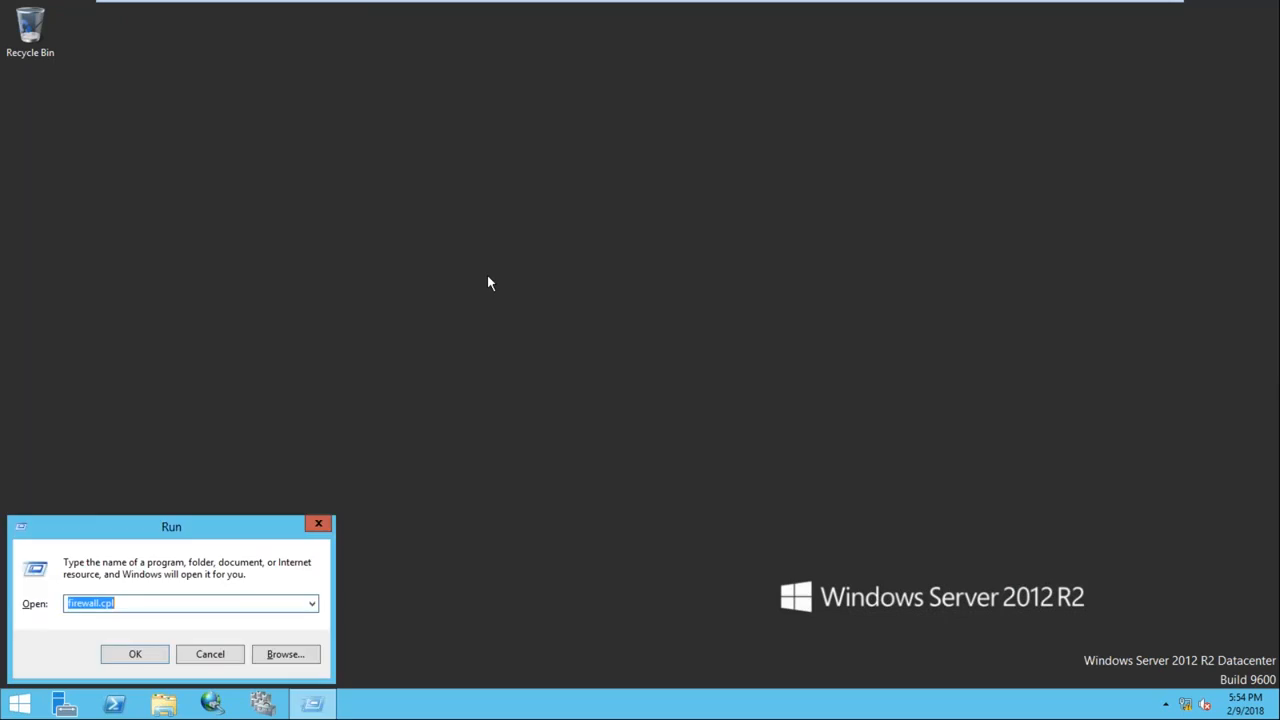
key(Return)
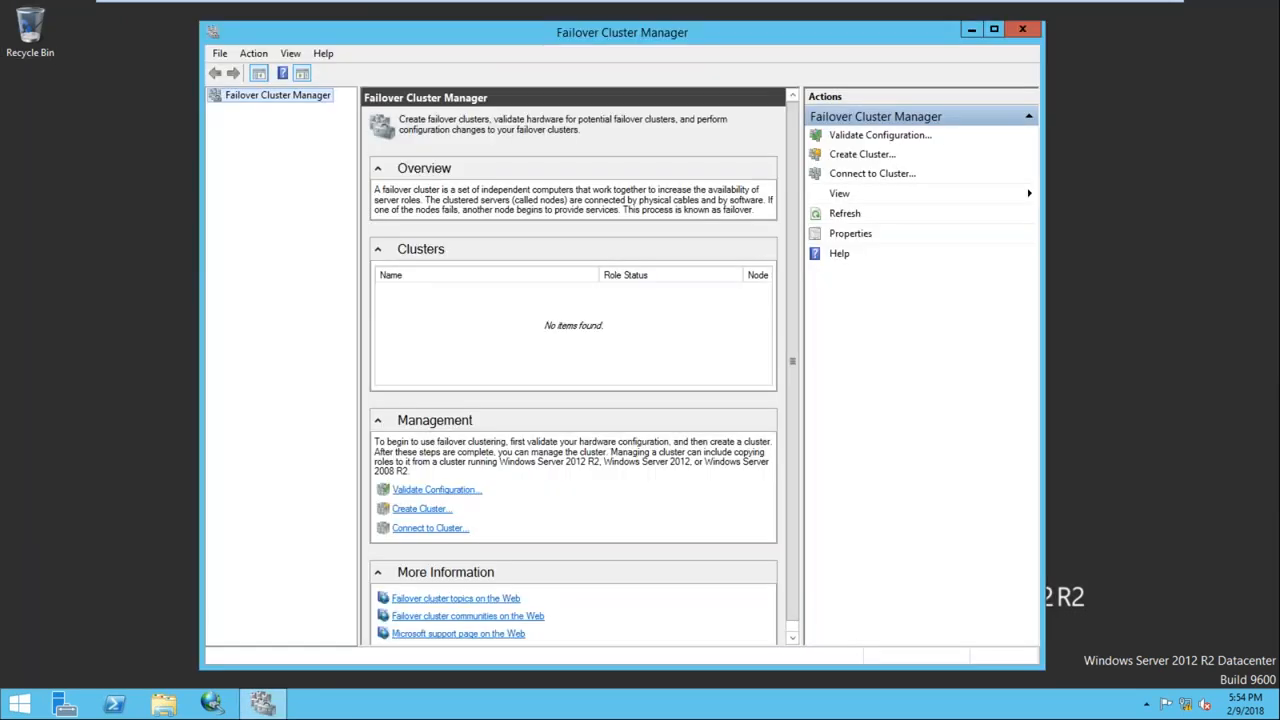
Start the Validate a Configuration wizard and add Node1 as a server to validate
right_click(262, 103)
click(290, 106)
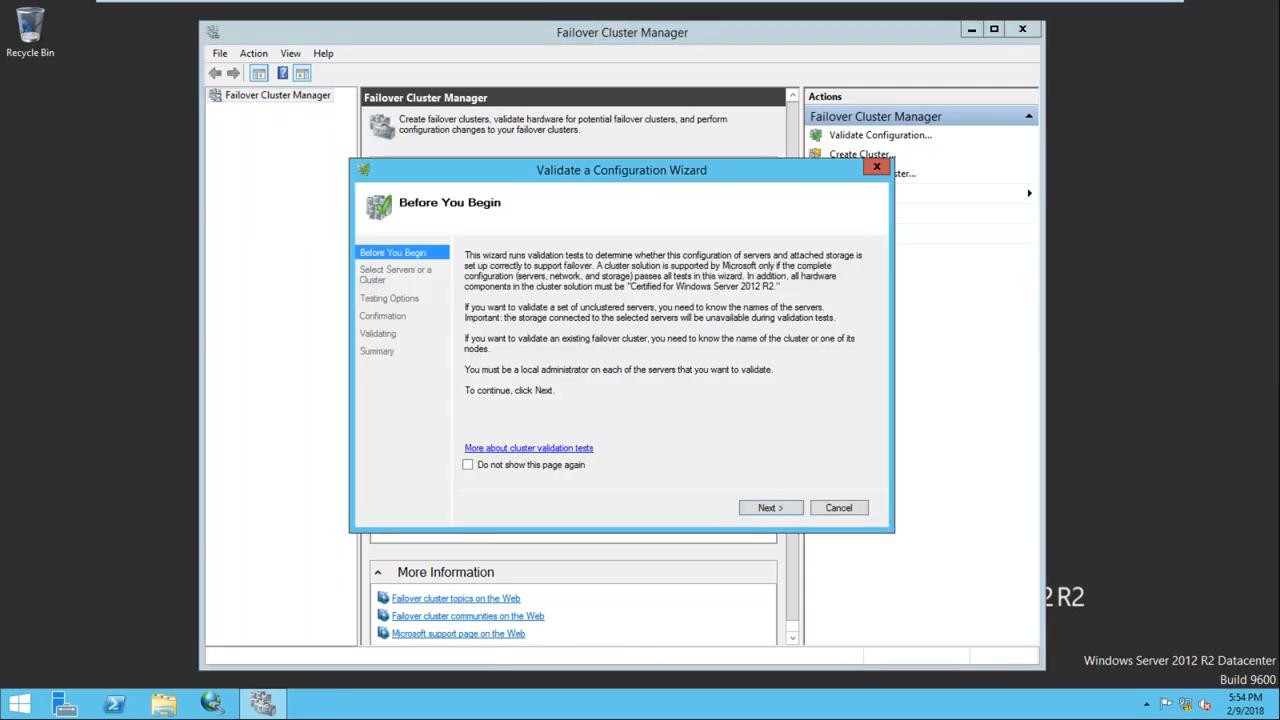
click(768, 510)
click(828, 310)
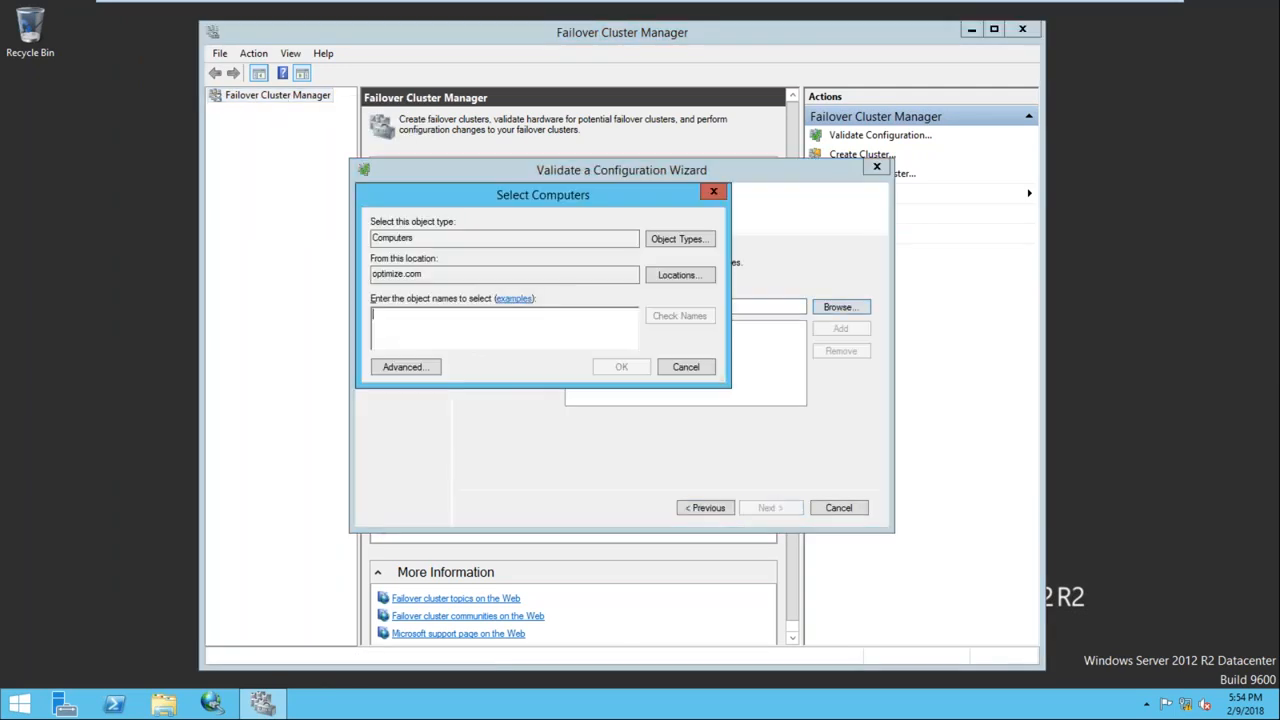
text(Node1)
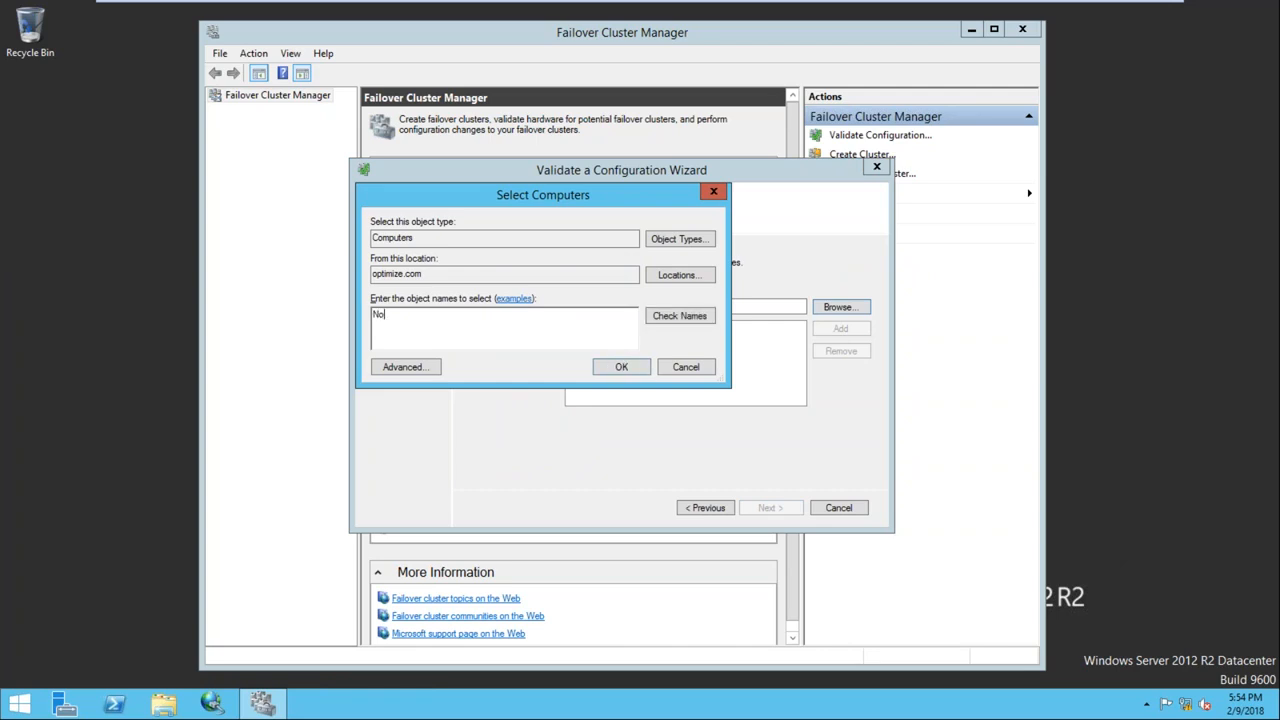
click(679, 316)
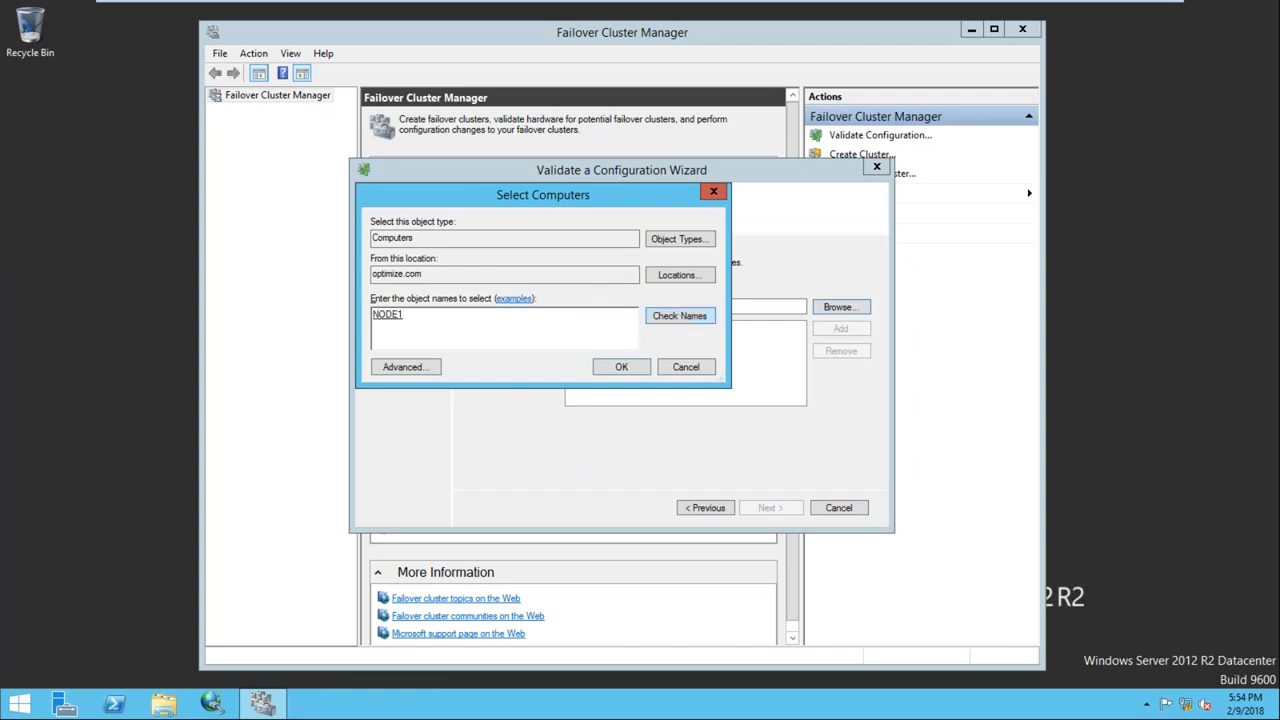
click(621, 367)
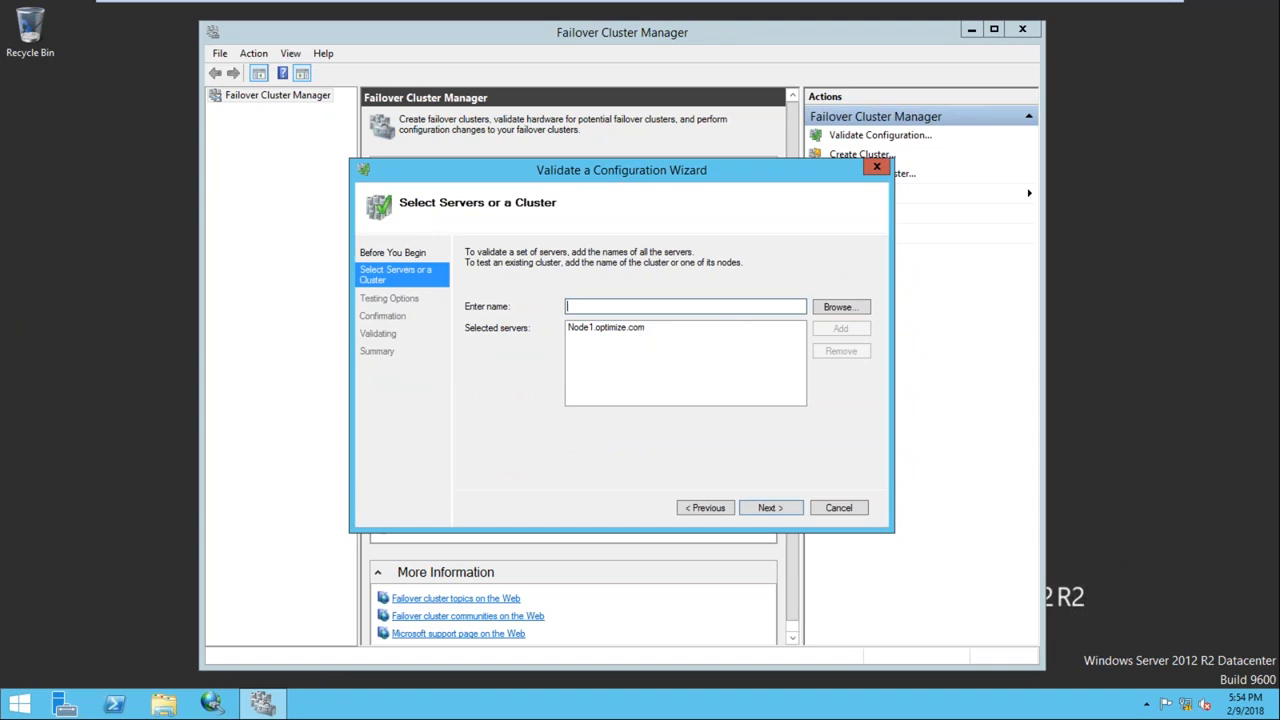
Try adding Node2 to the validation list, then switch to the Node2 VM
click(838, 307)
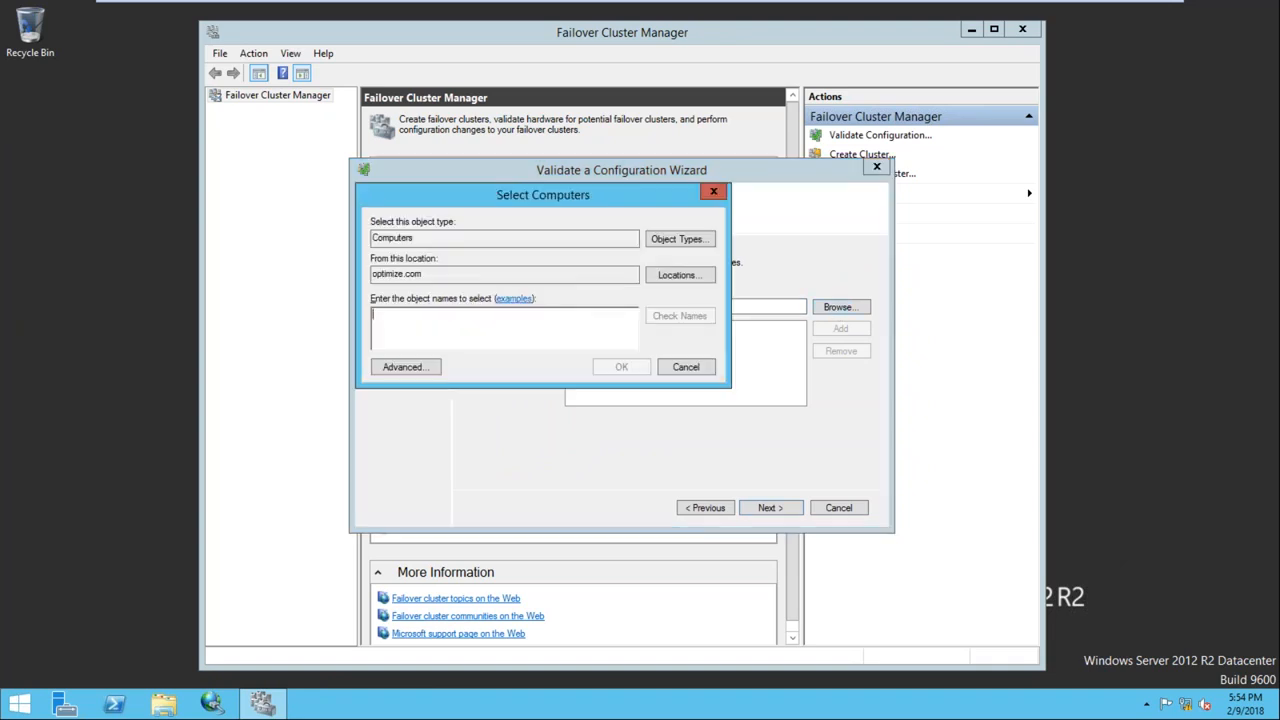
text(Node2)
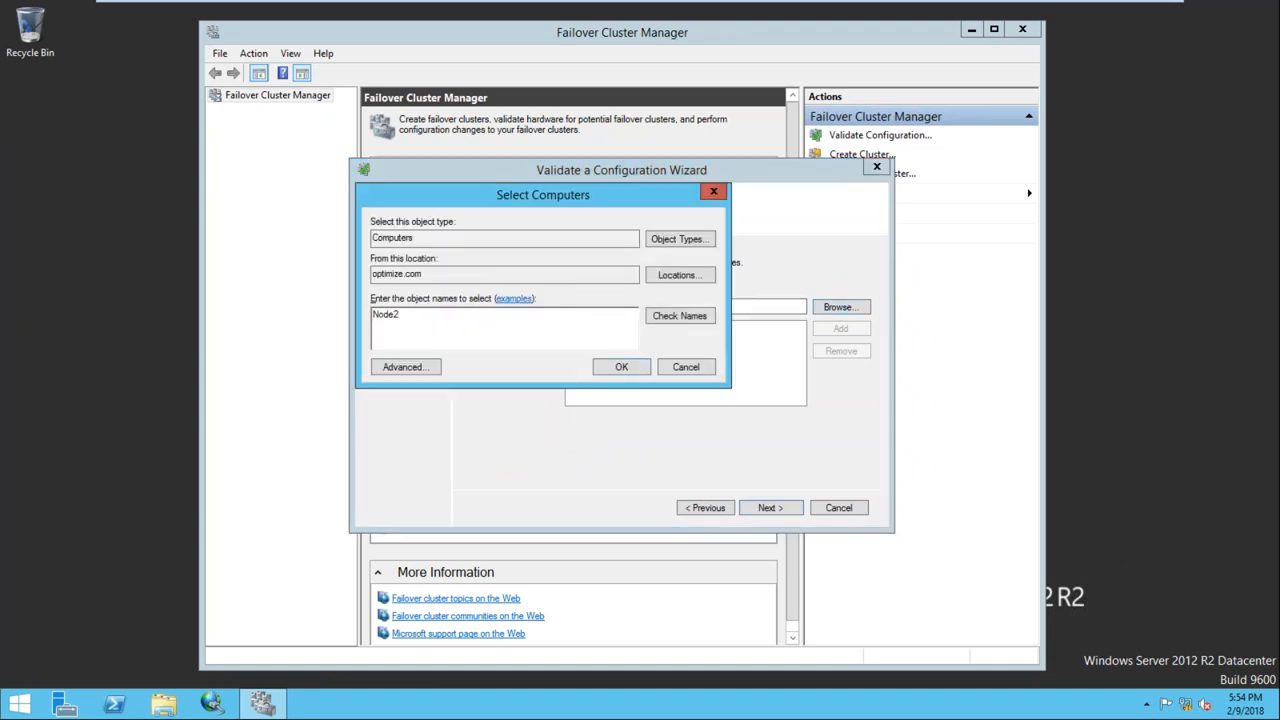
click(663, 318)
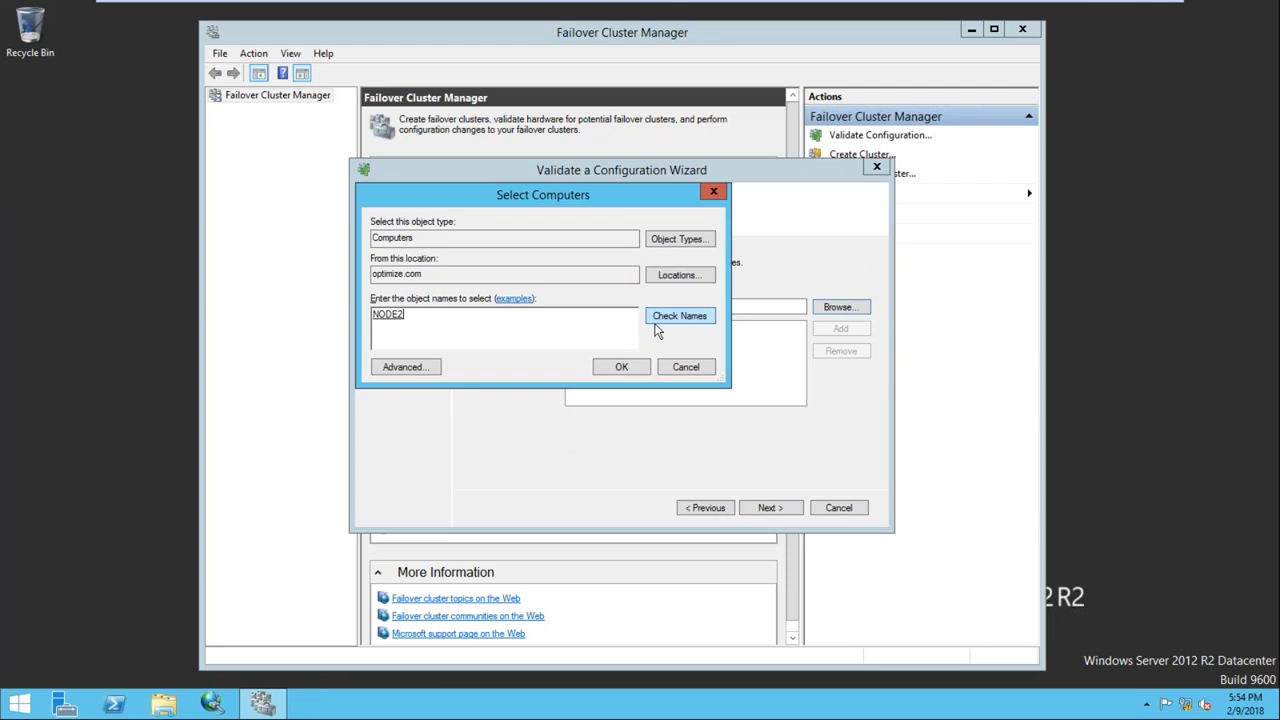
click(621, 367)
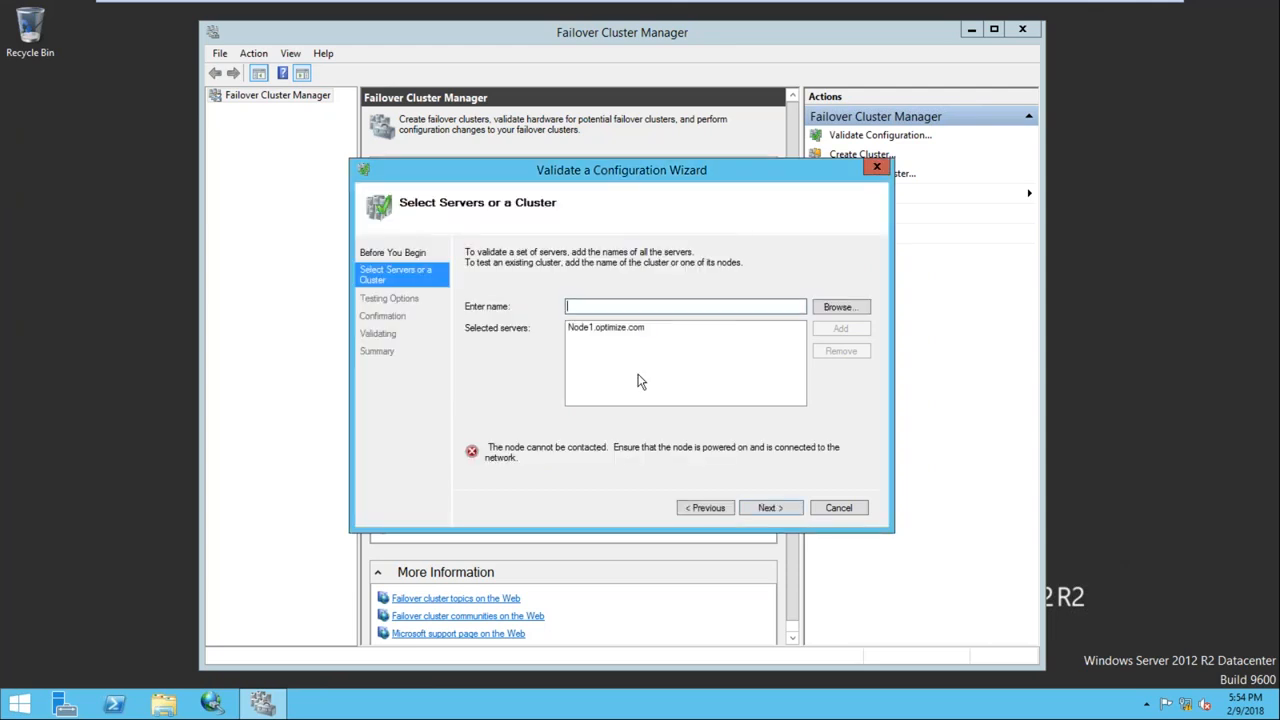
mouse_move(660, 3)
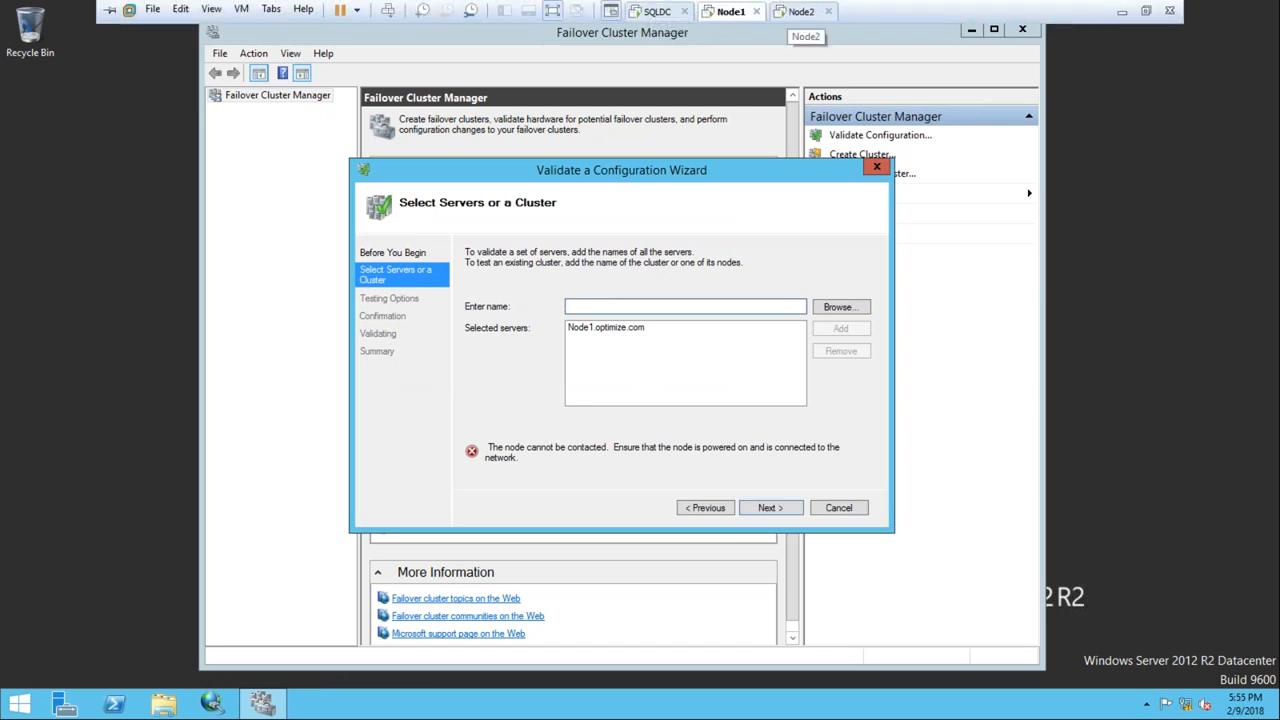
click(801, 11)
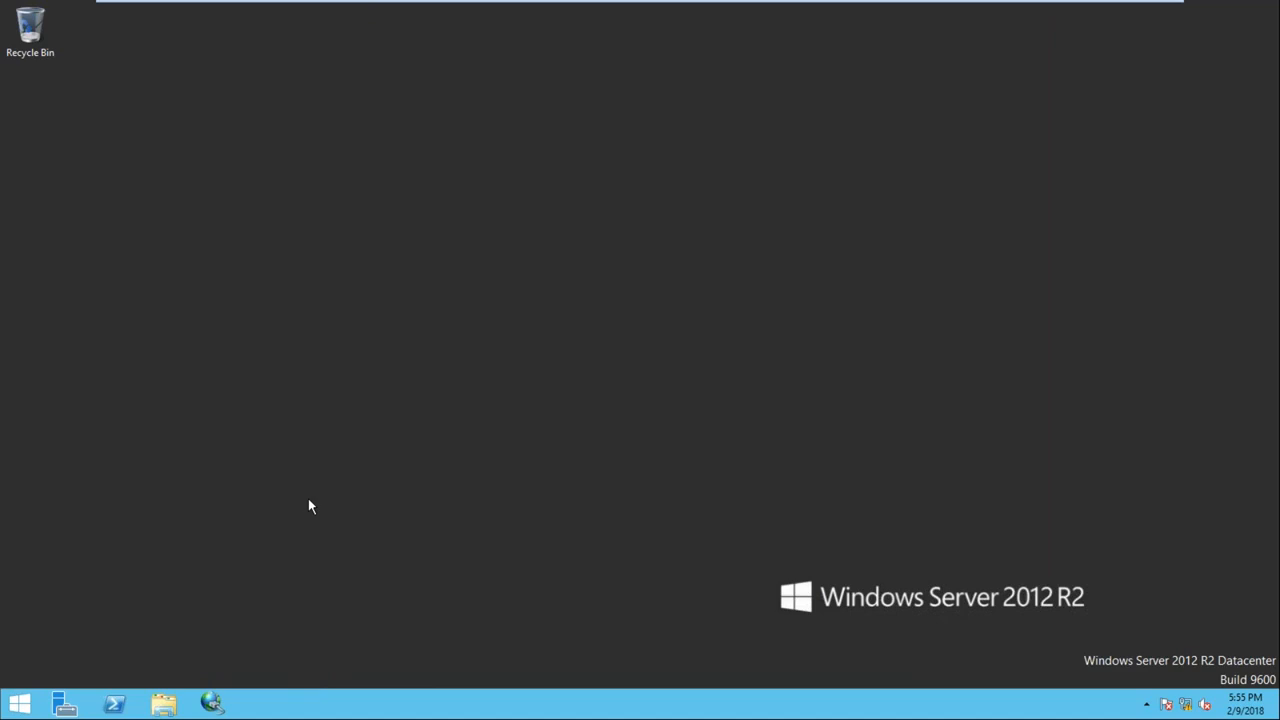
Find and launch Failover Cluster Manager on Node2 by searching everywhere for 'FAIL'
key(super+f)
text(FAIL)
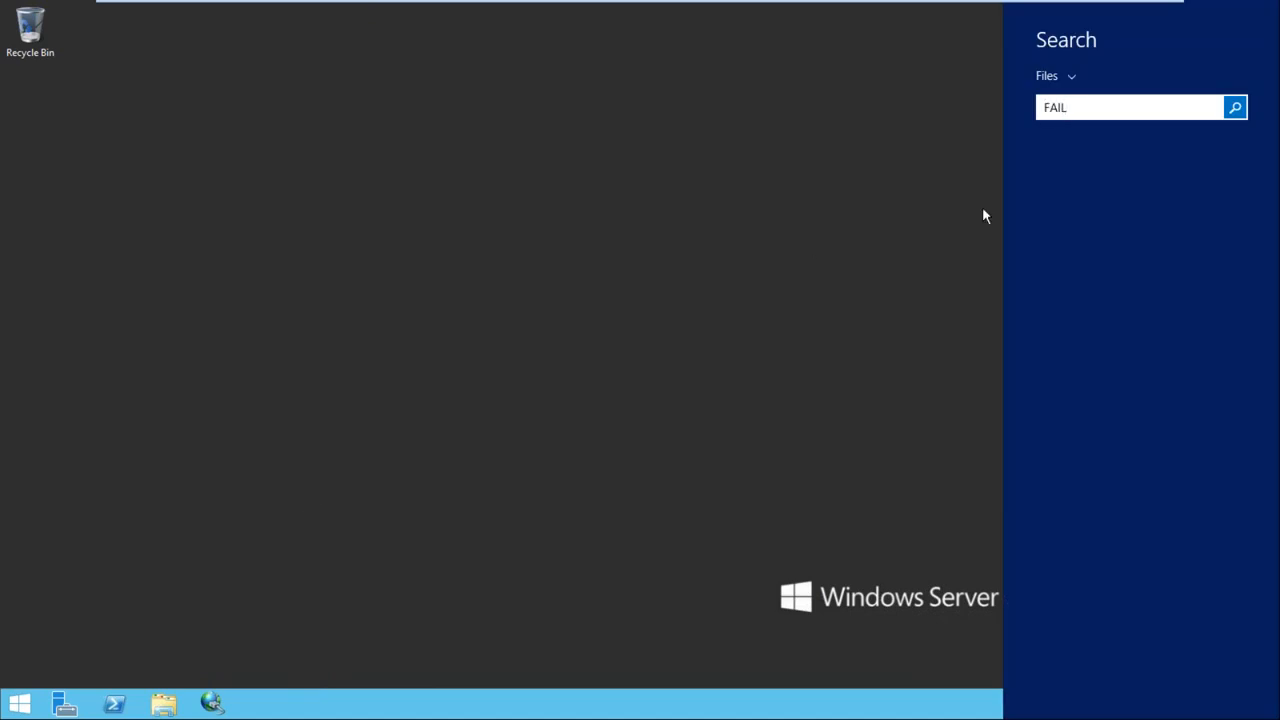
click(1046, 76)
click(1066, 116)
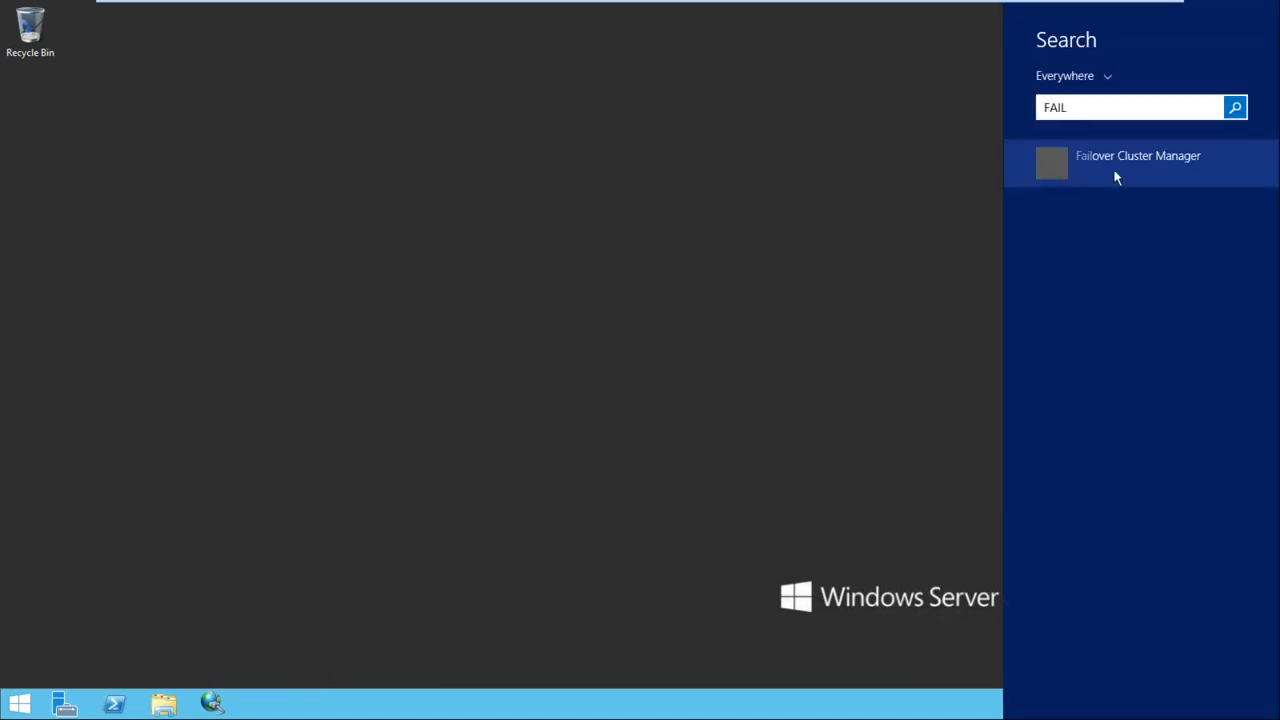
click(1094, 166)
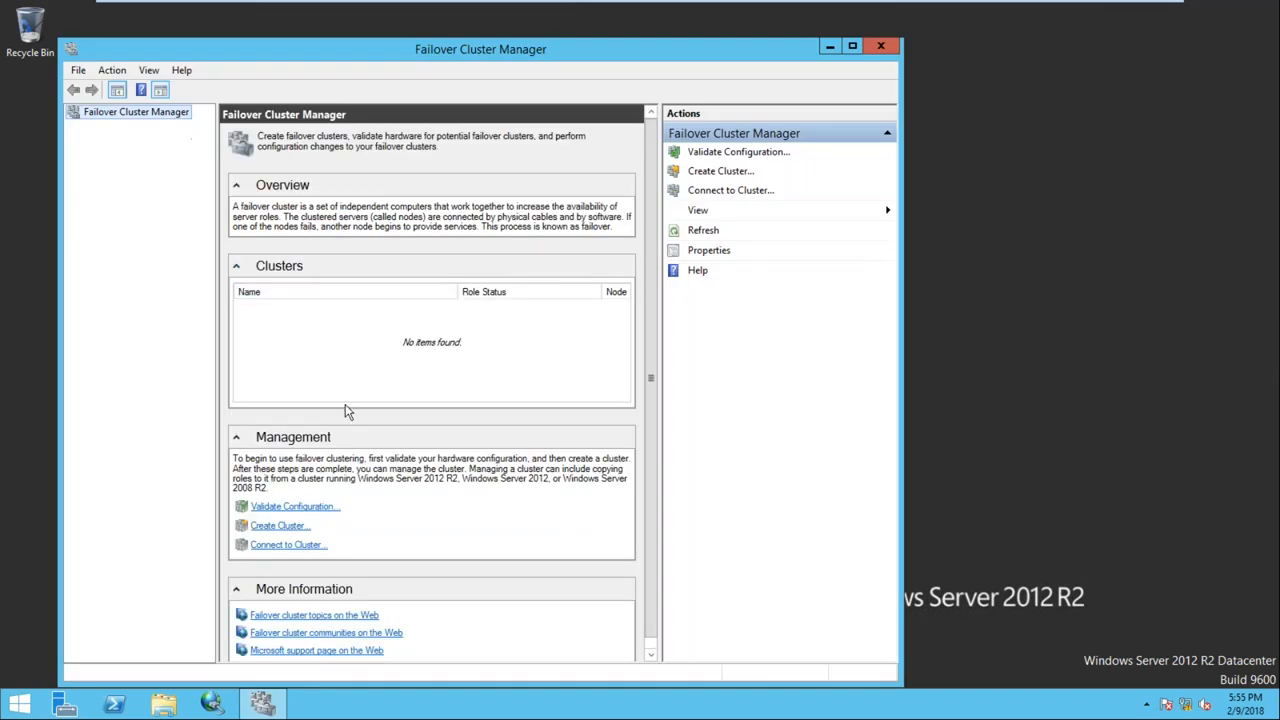
Try validating with Node1 added, then cancel after the contact error and close the console
click(293, 506)
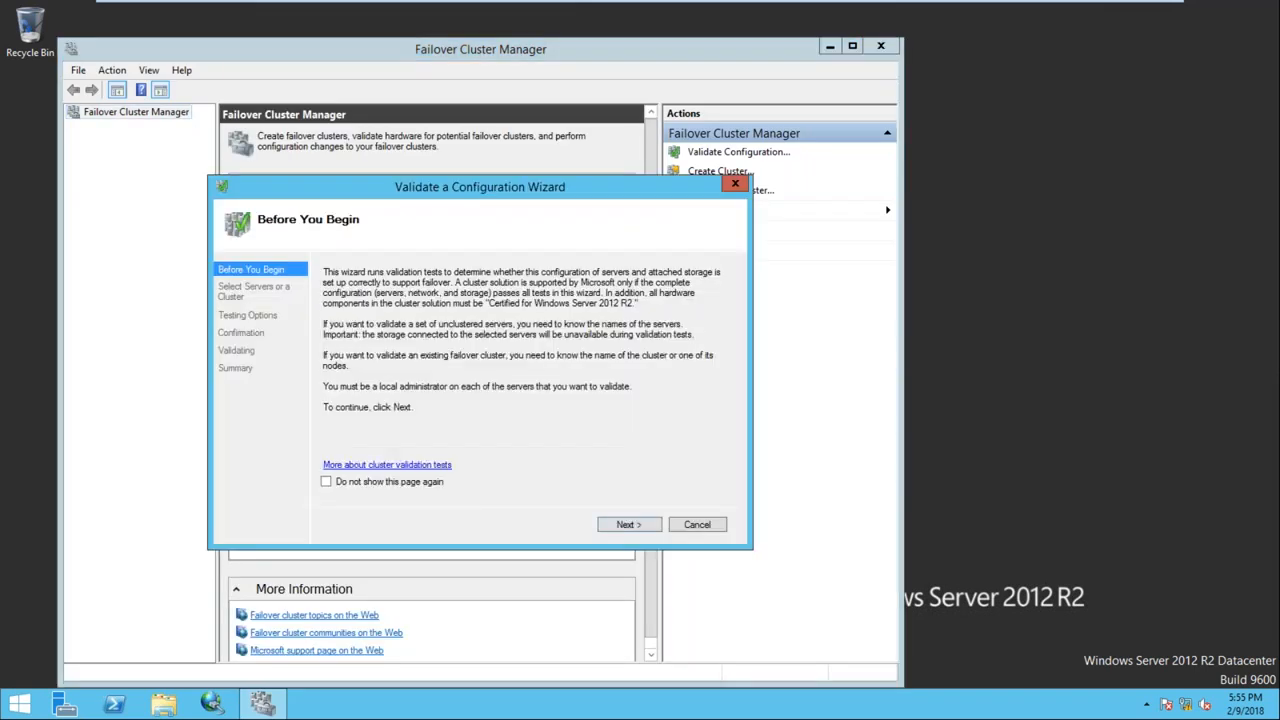
click(640, 530)
text(nO)
key(BackSpace)
key(BackSpace)
text(Node1)
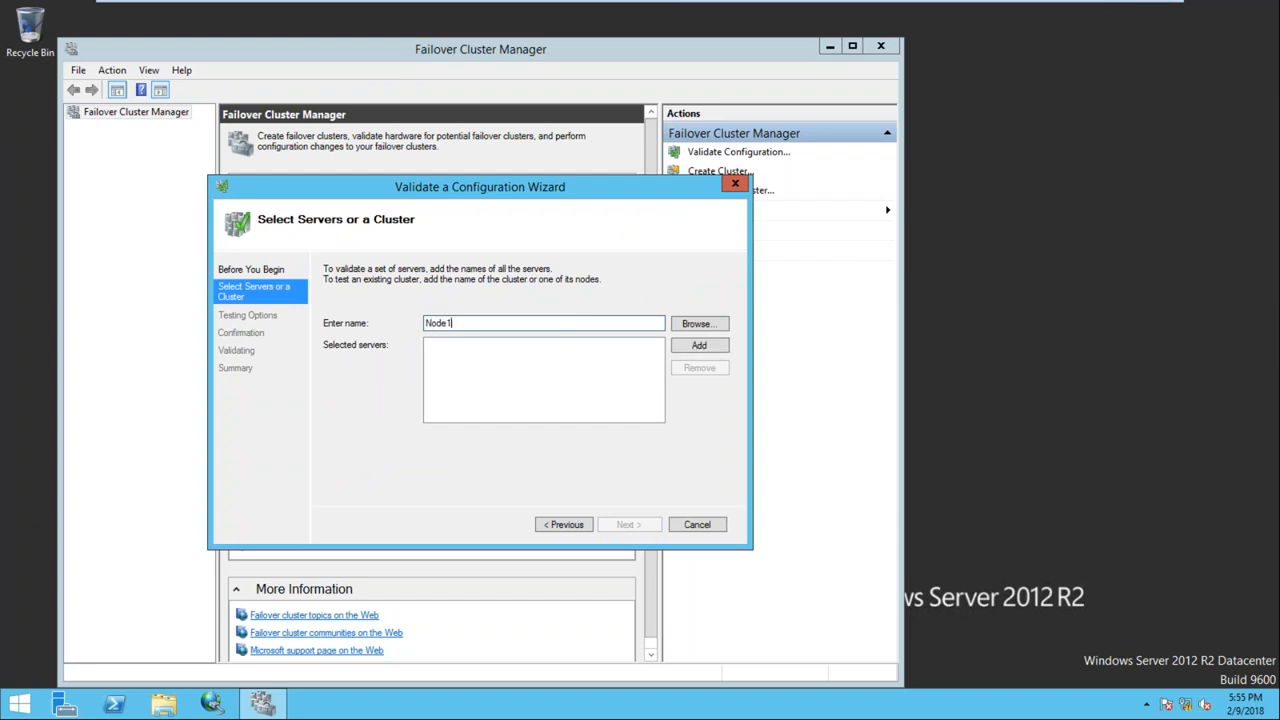
click(700, 346)
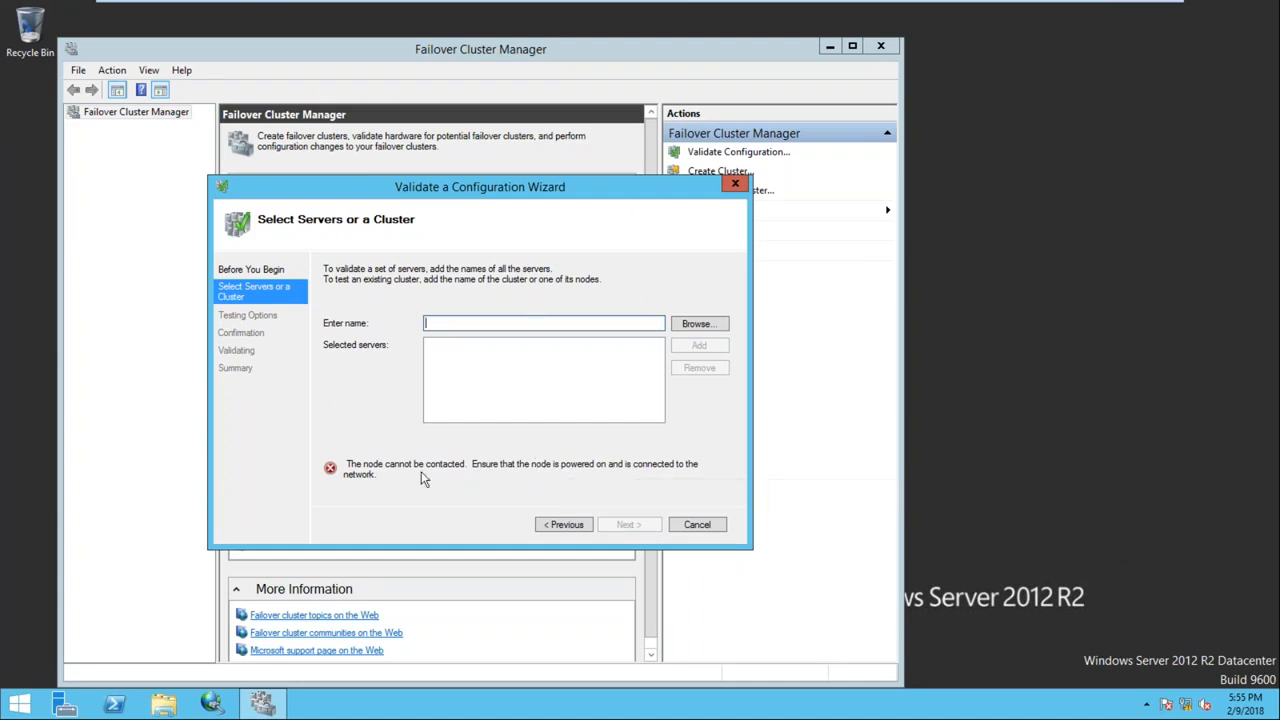
click(716, 528)
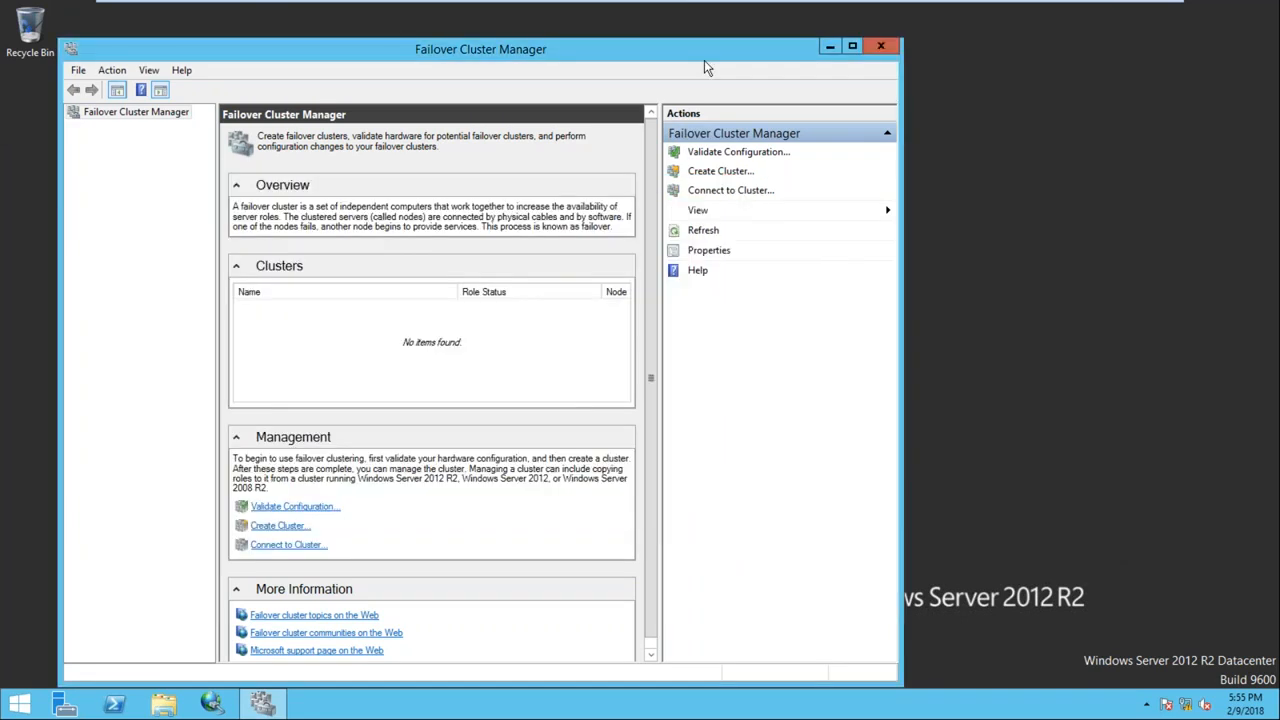
click(878, 46)
On Node1, ping 192.168.1.102 from a command prompt, then close it
mouse_move(780, 8)
click(726, 12)
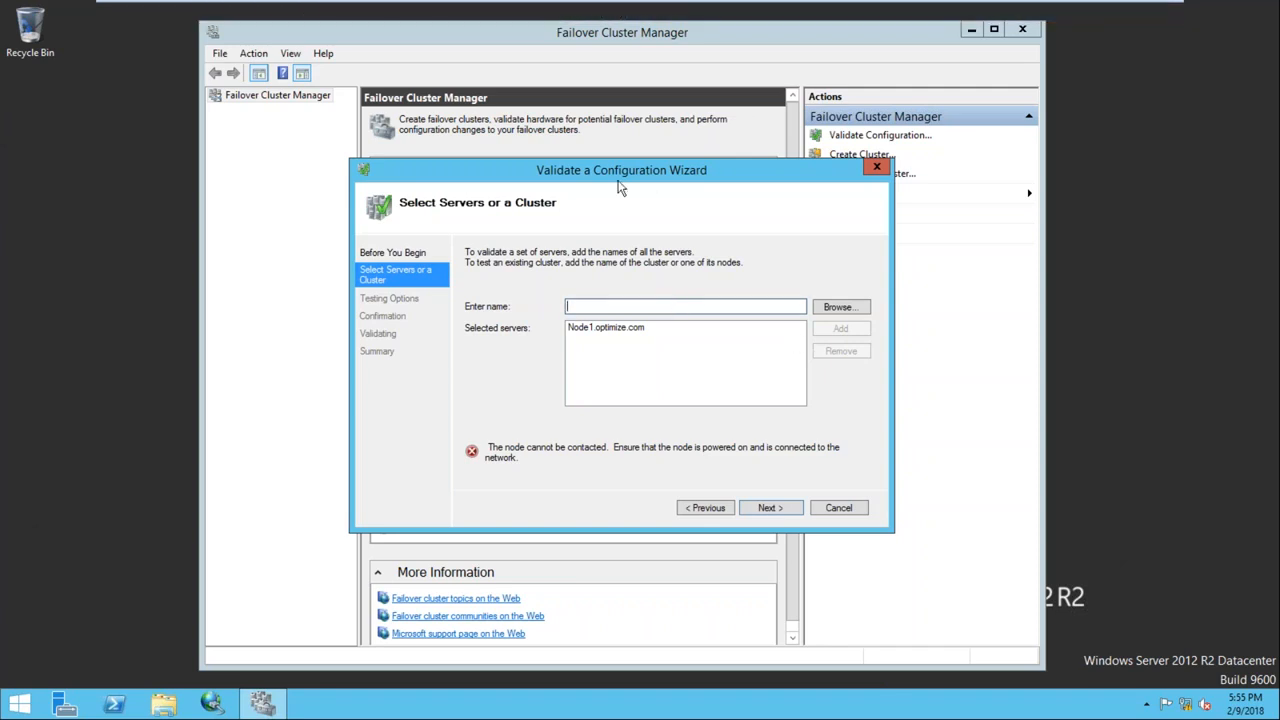
drag(551, 171, 543, 143)
key(super+r)
text(cmd)
key(Return)
text(ping 192.168.1.102)
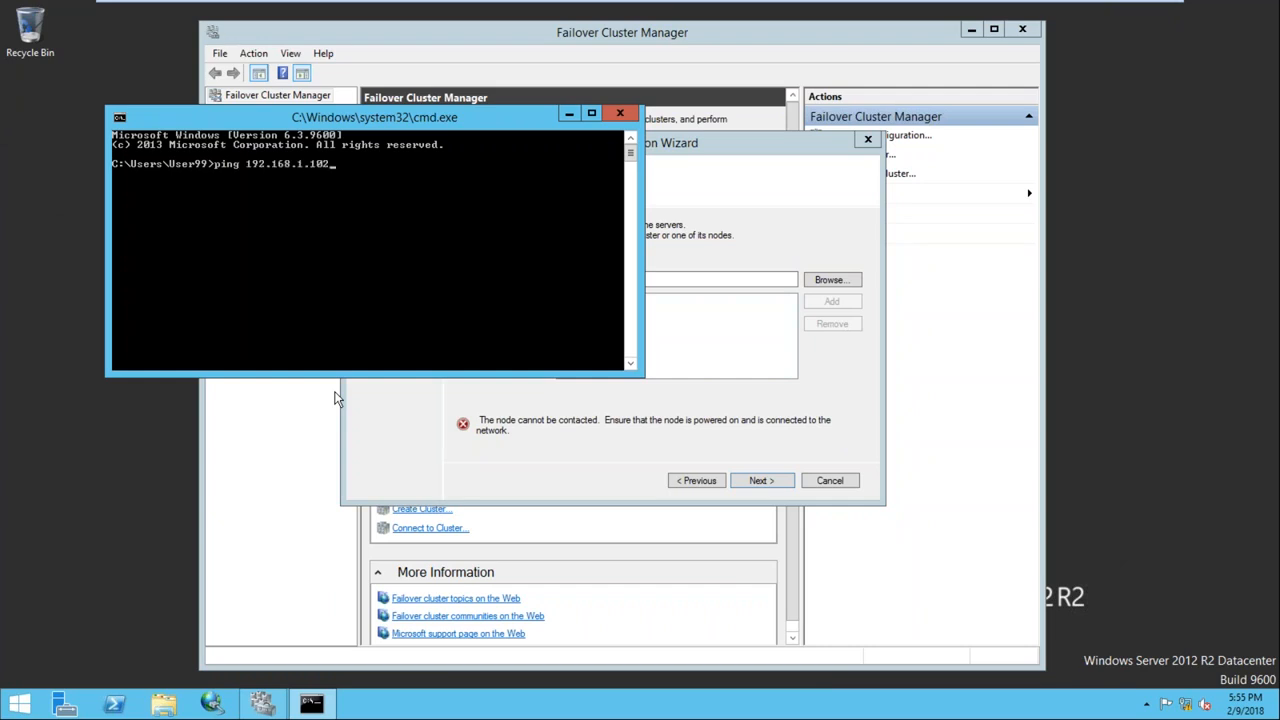
key(Return)
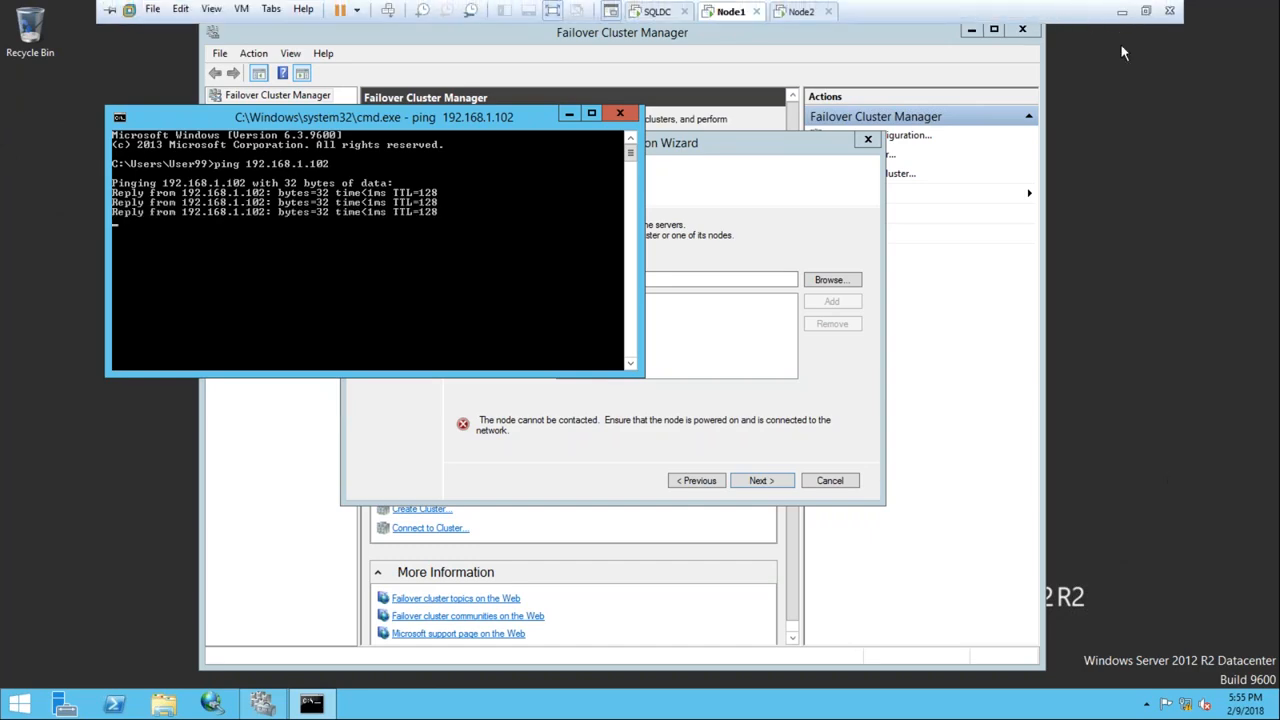
click(1122, 12)
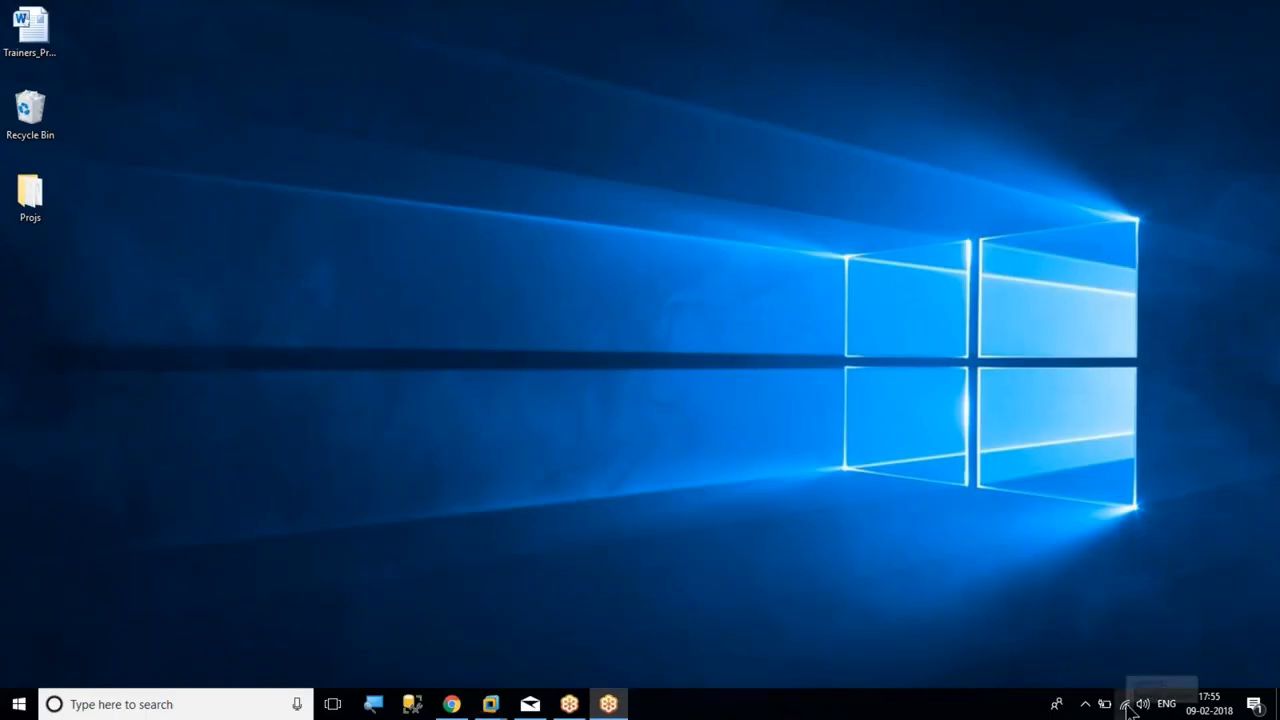
mouse_move(503, 710)
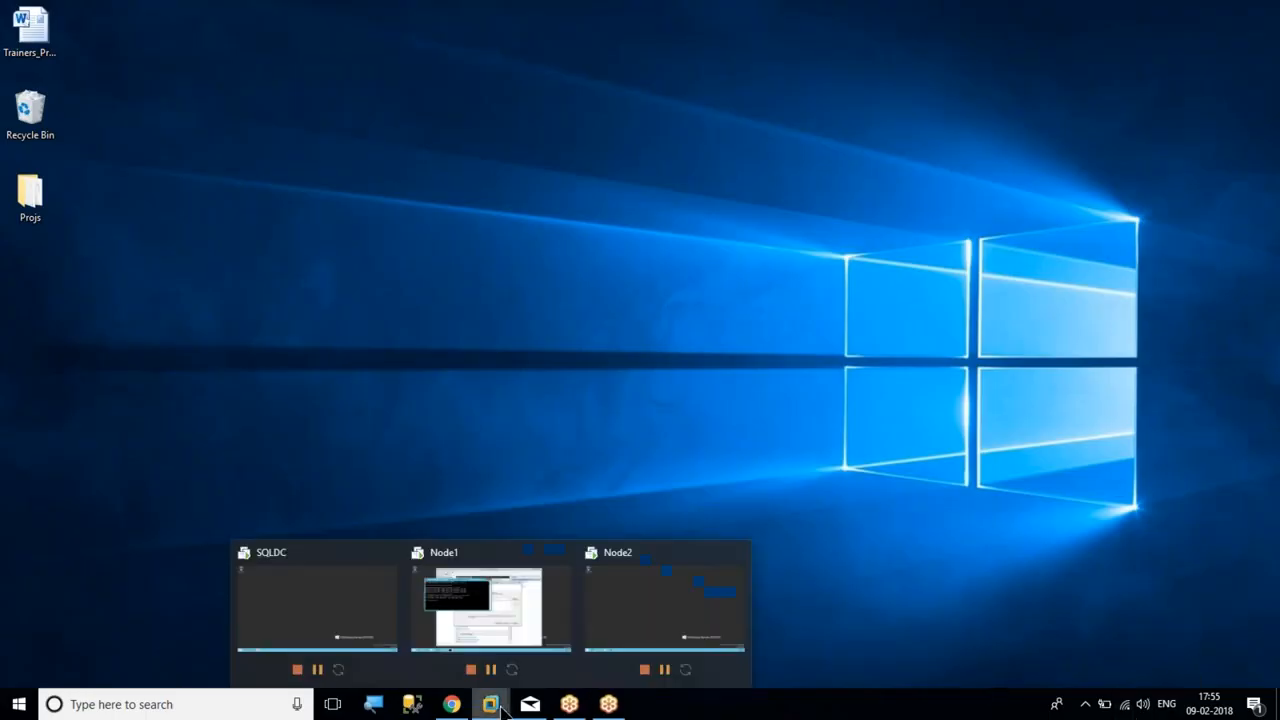
click(490, 607)
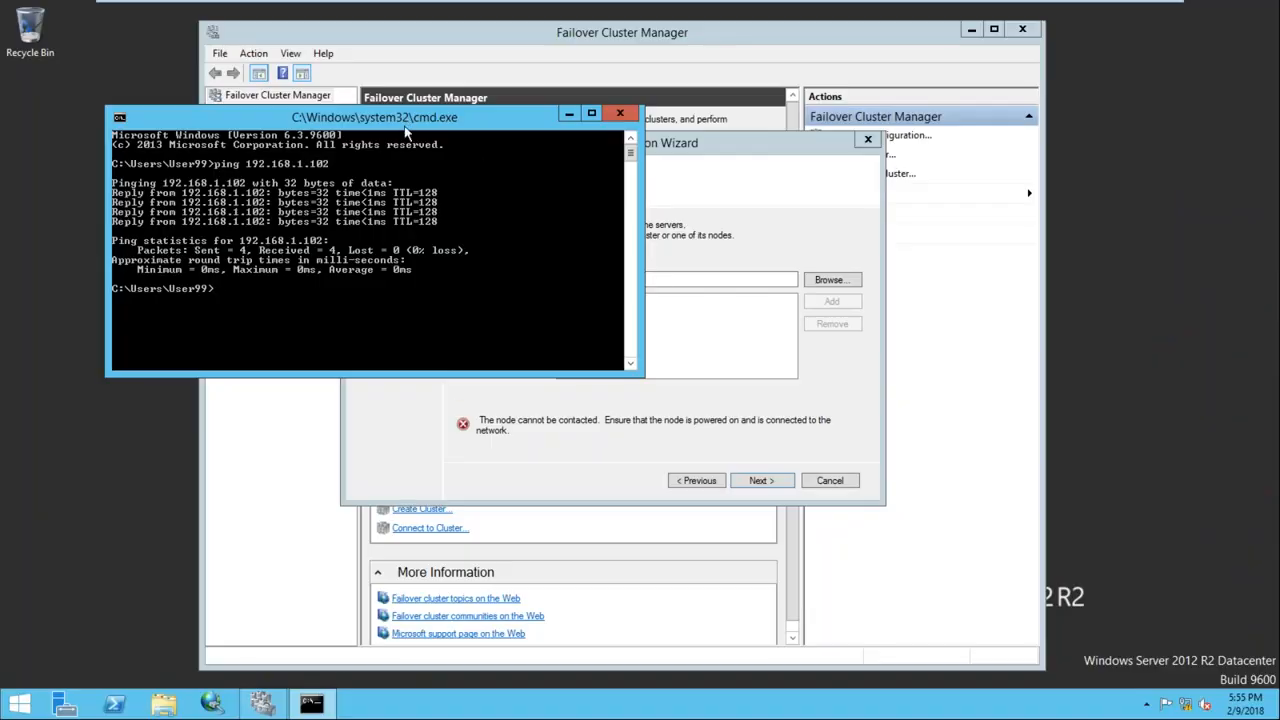
drag(406, 125, 476, 168)
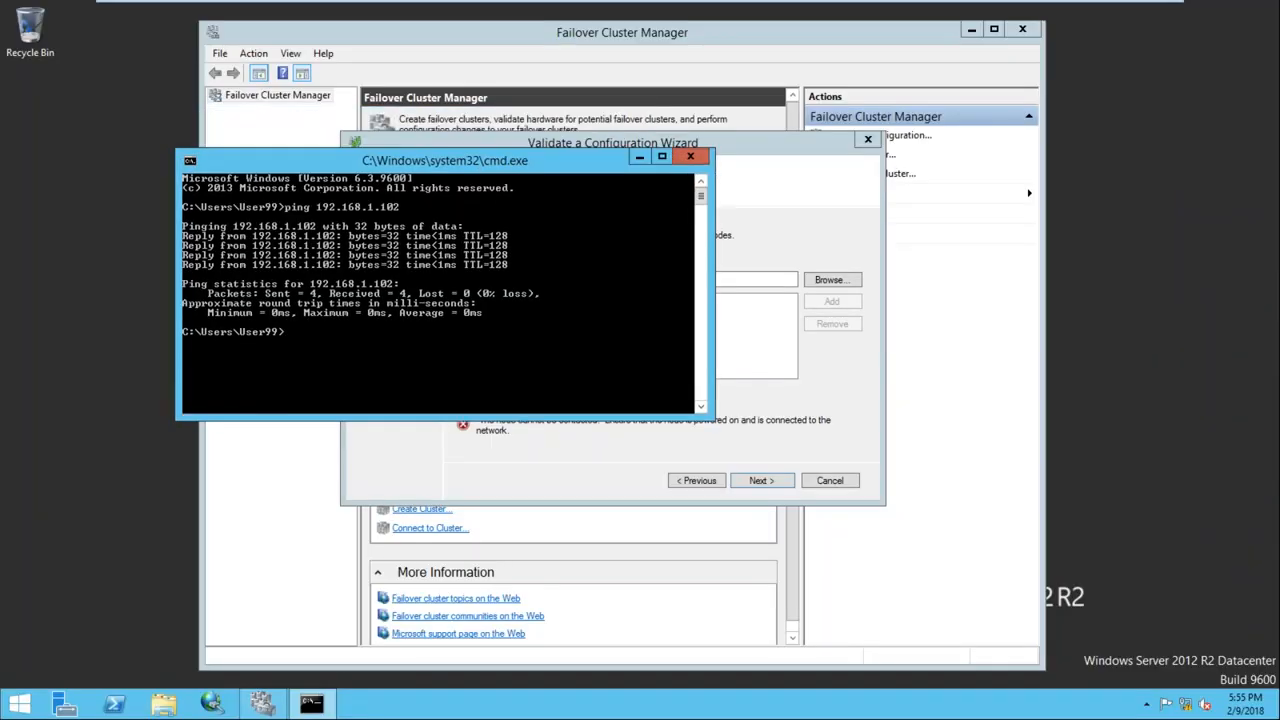
click(690, 158)
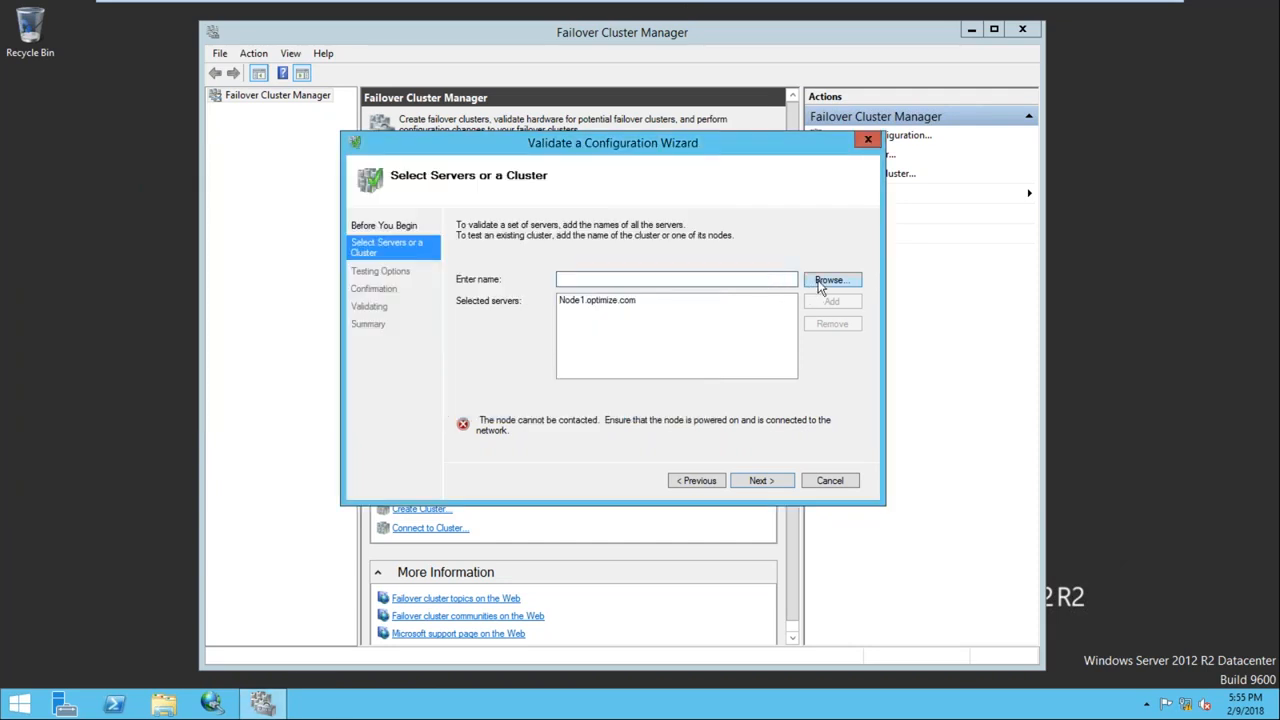
Ping 192.168.0.102 from a new command prompt and close it
key(super+r)
key(Return)
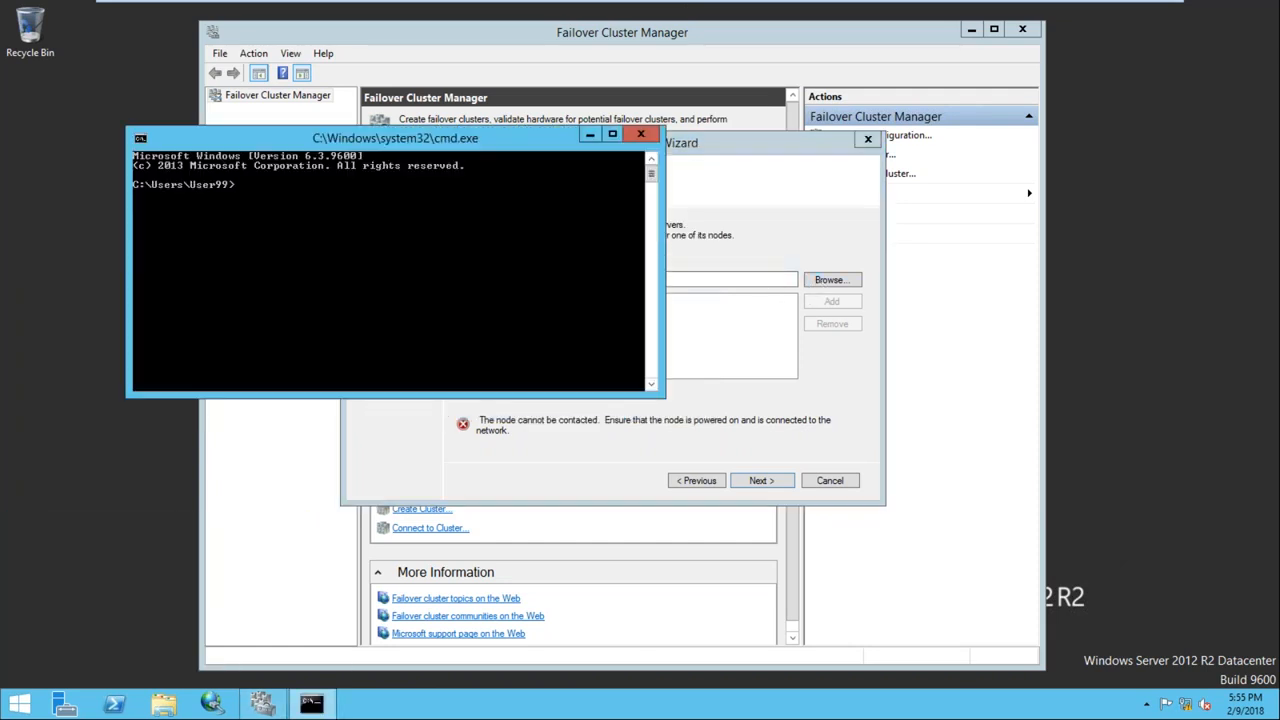
text(ping 192.168.0.102)
key(Return)
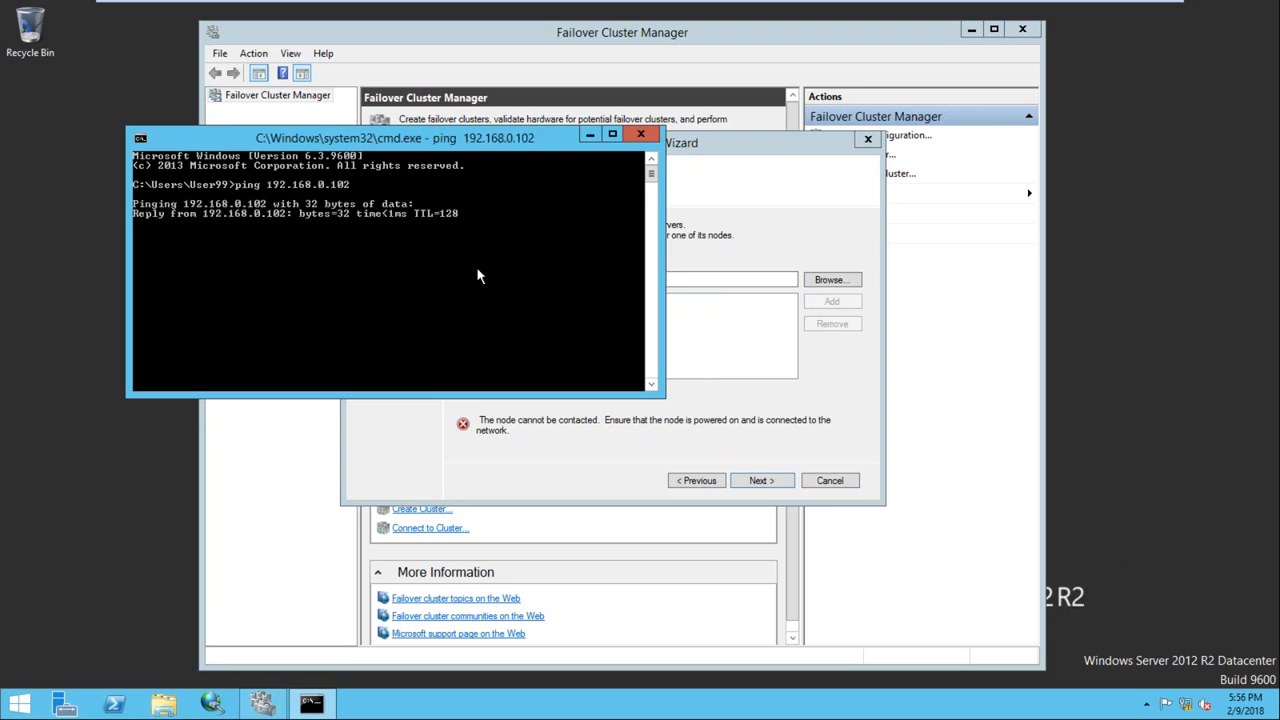
click(639, 134)
drag(639, 142, 644, 129)
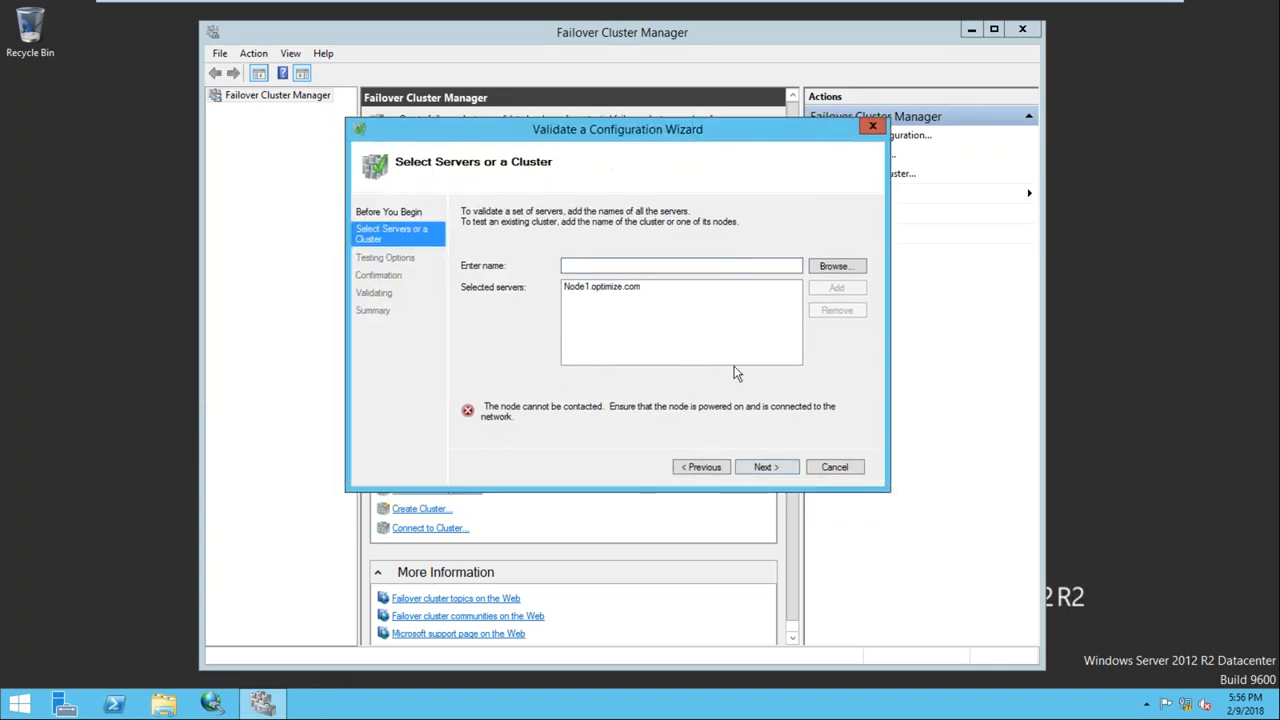
Browse the Entire Directory to select NODE2, then cancel the validation wizard
click(836, 277)
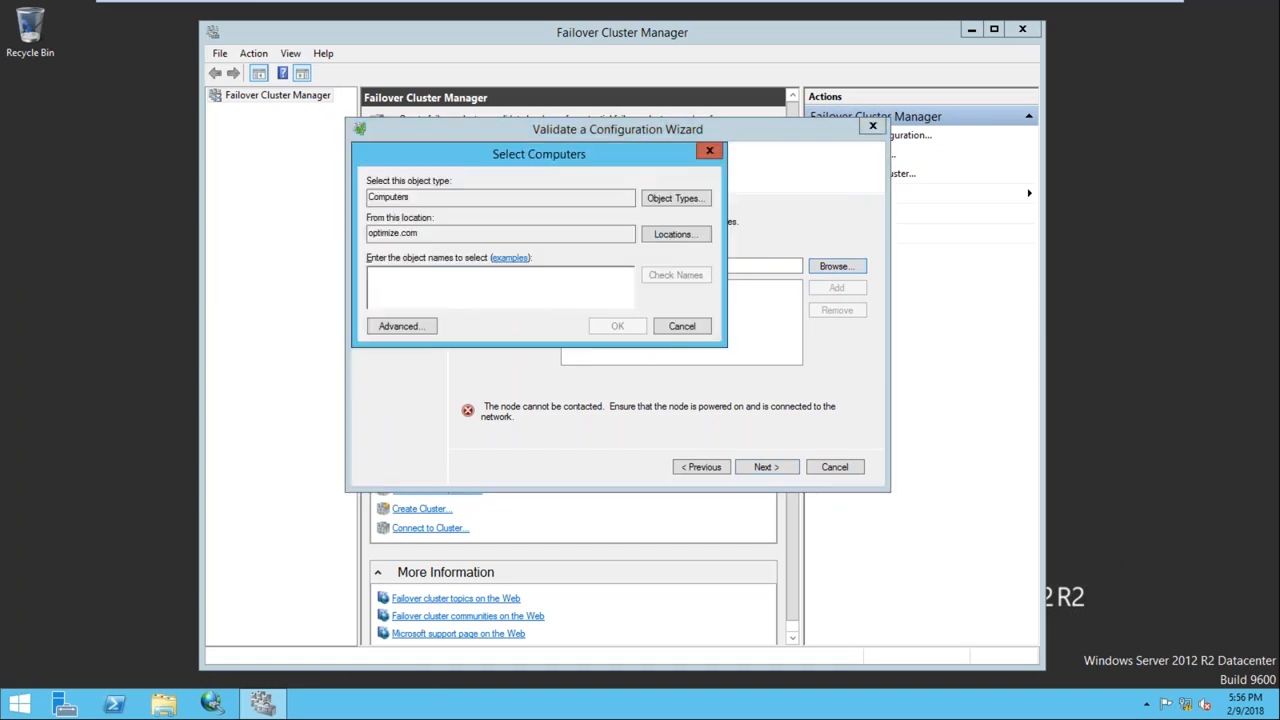
click(670, 234)
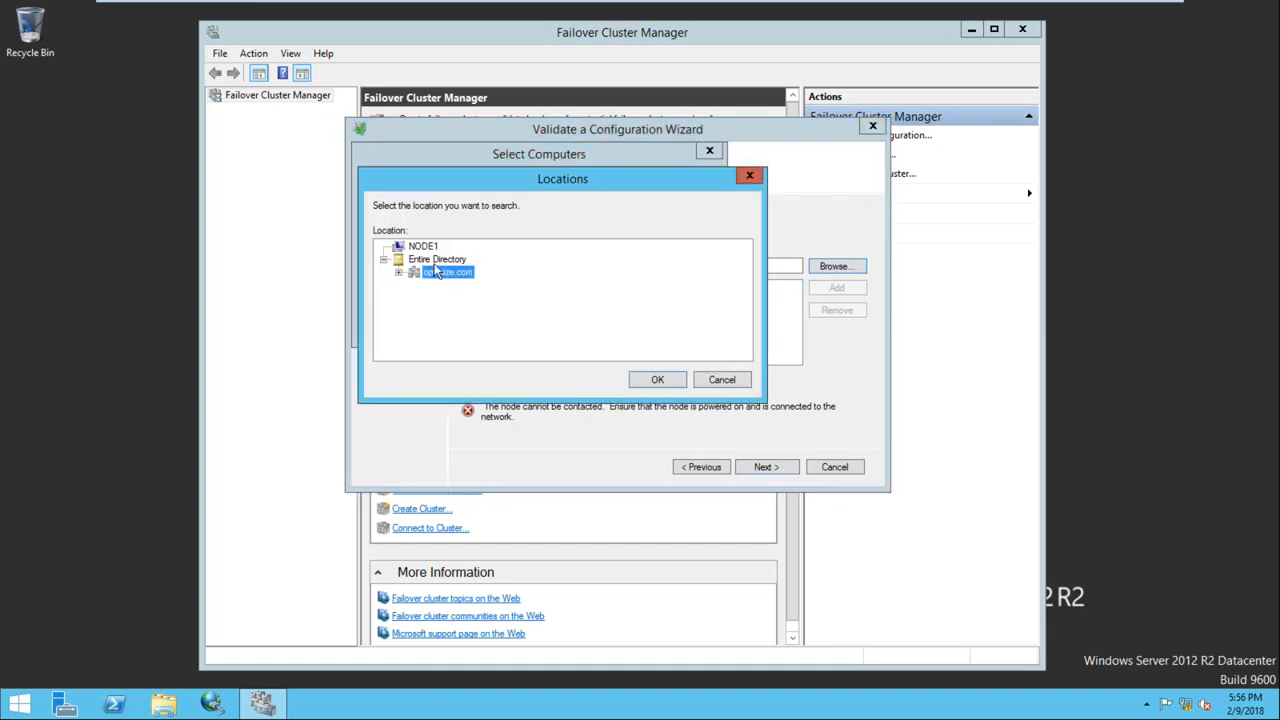
click(445, 259)
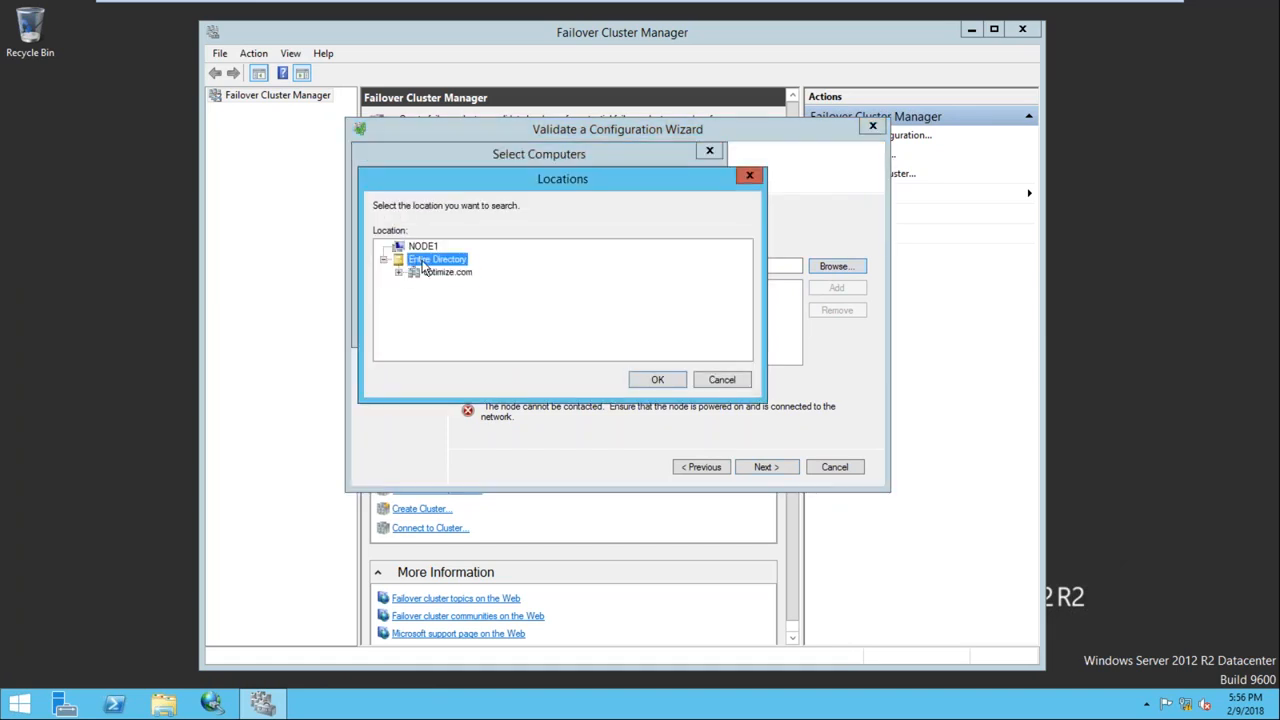
click(652, 382)
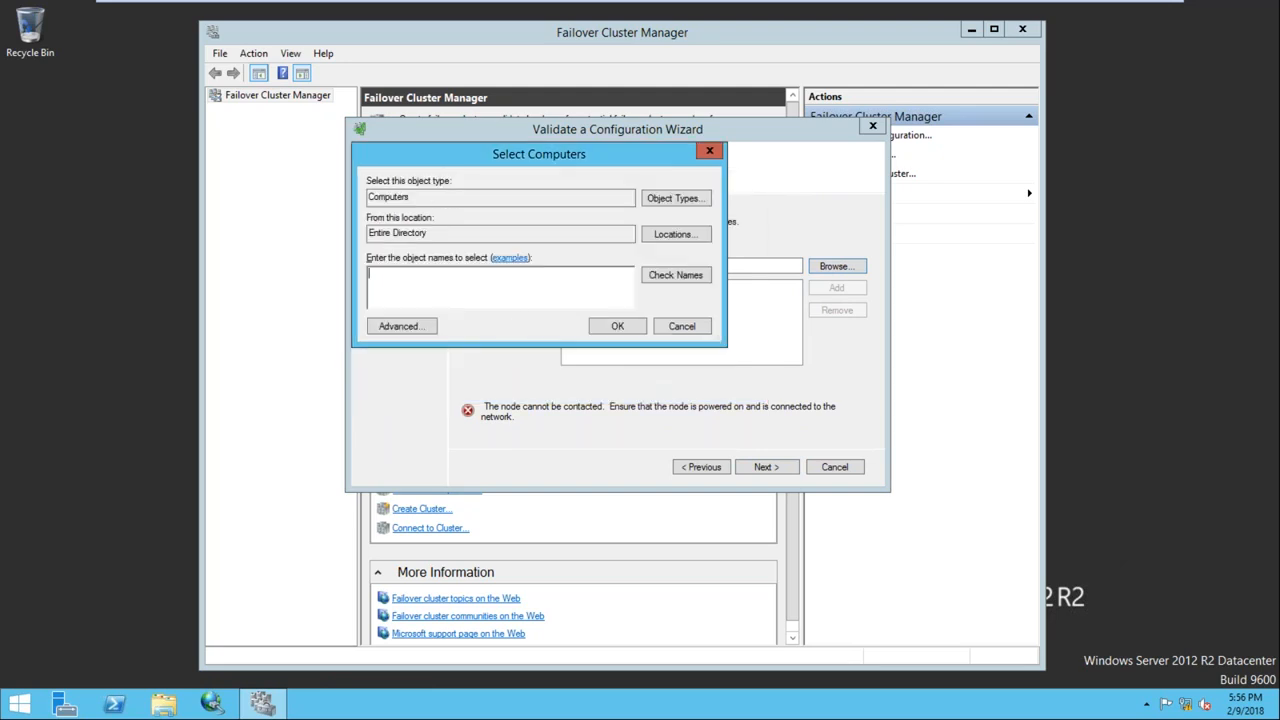
text(Node2)
click(662, 274)
click(612, 327)
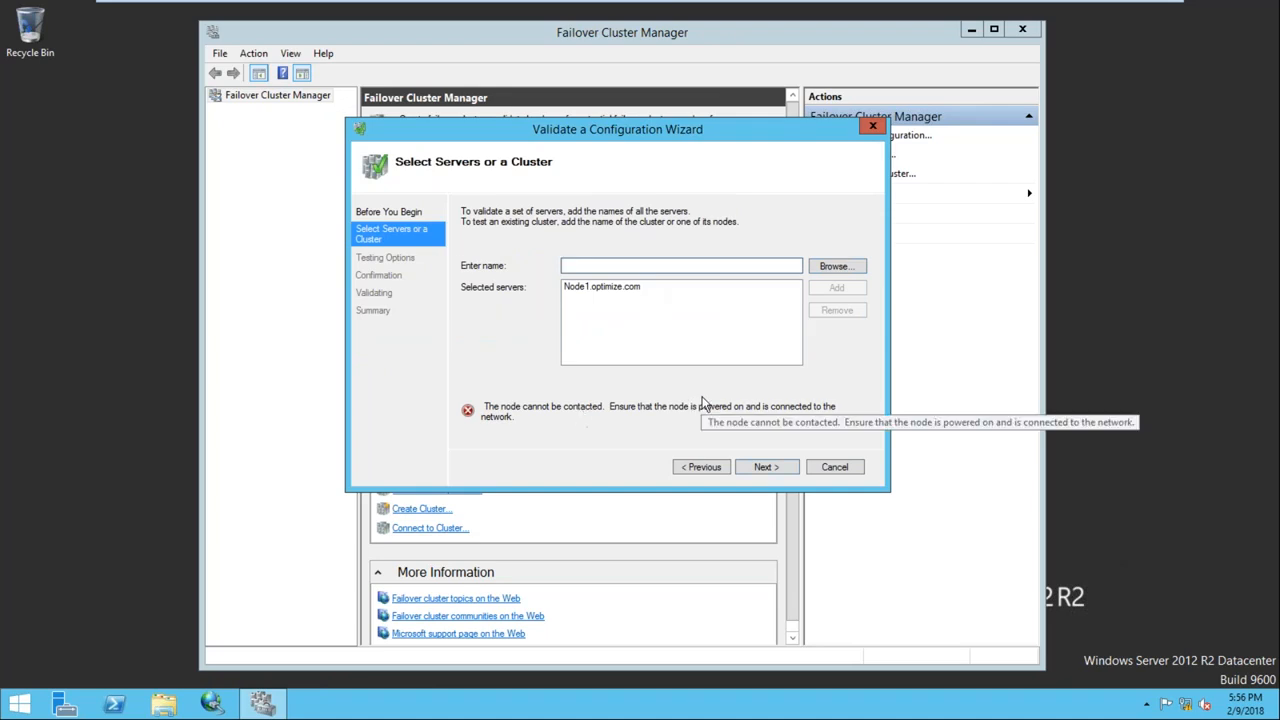
click(832, 468)
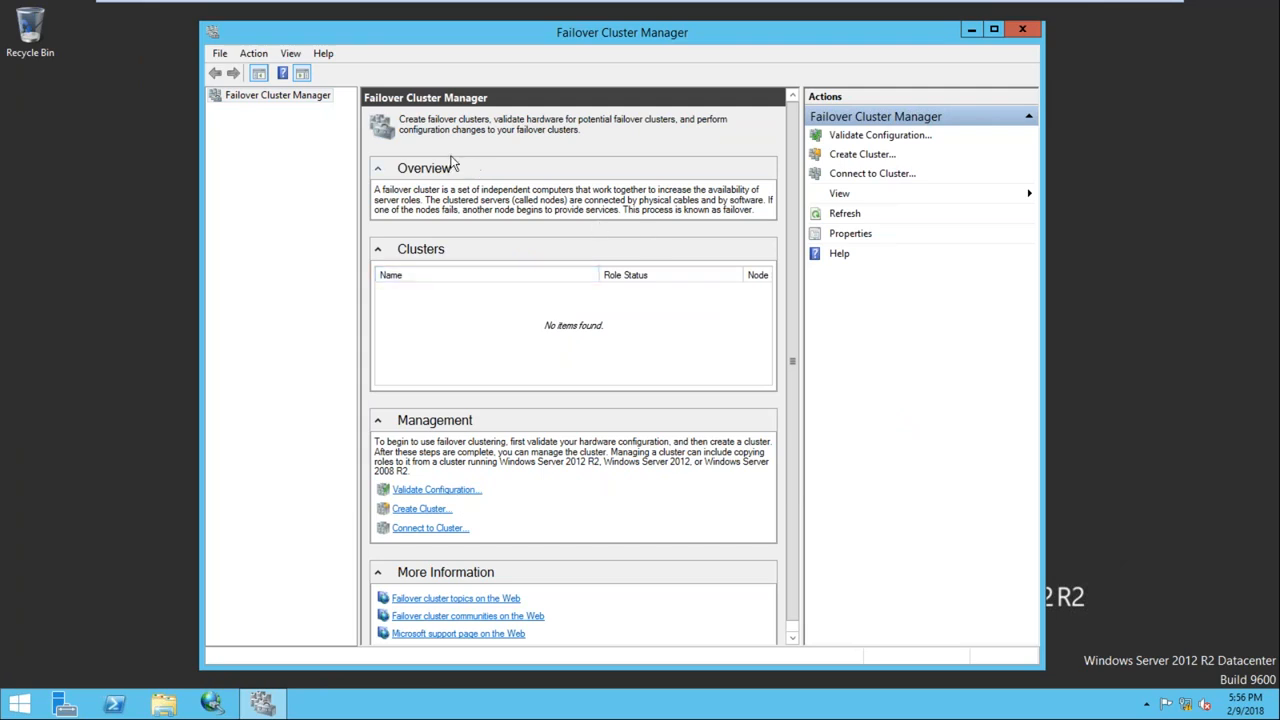
Rerun validation with Node1 (Node2 won't add), keep all tests, and advance through Confirmation
click(435, 489)
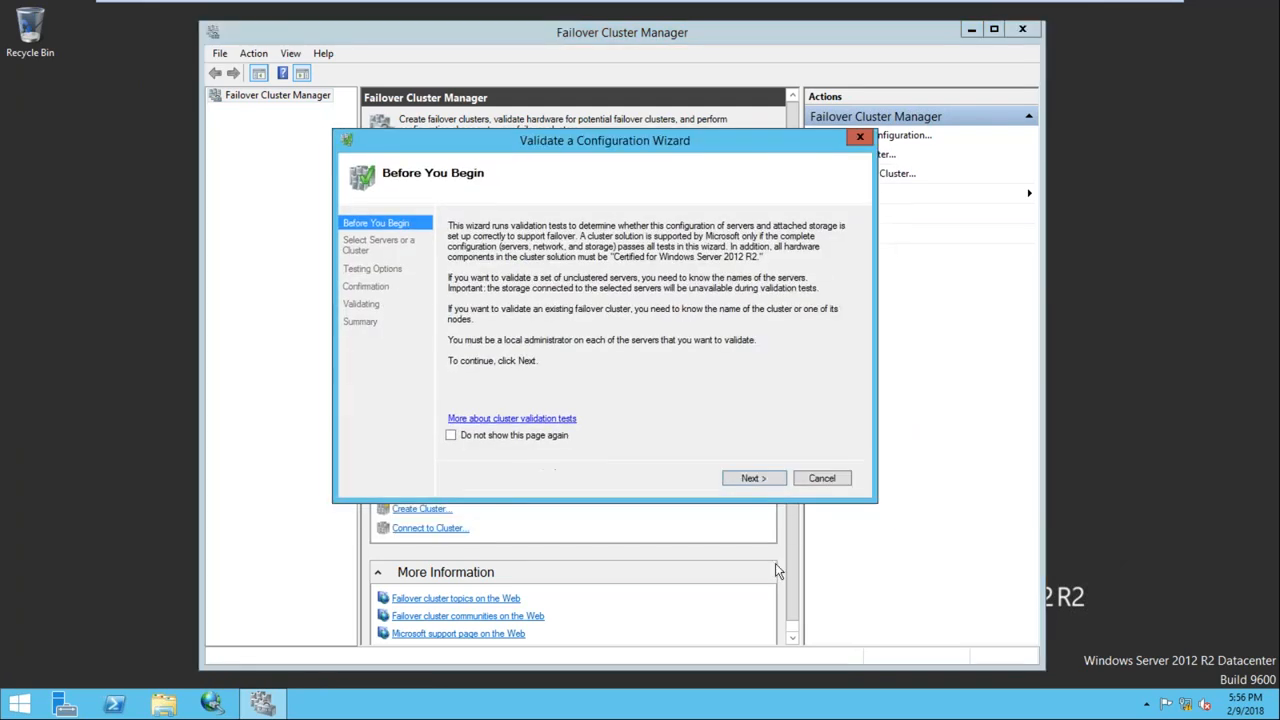
click(751, 479)
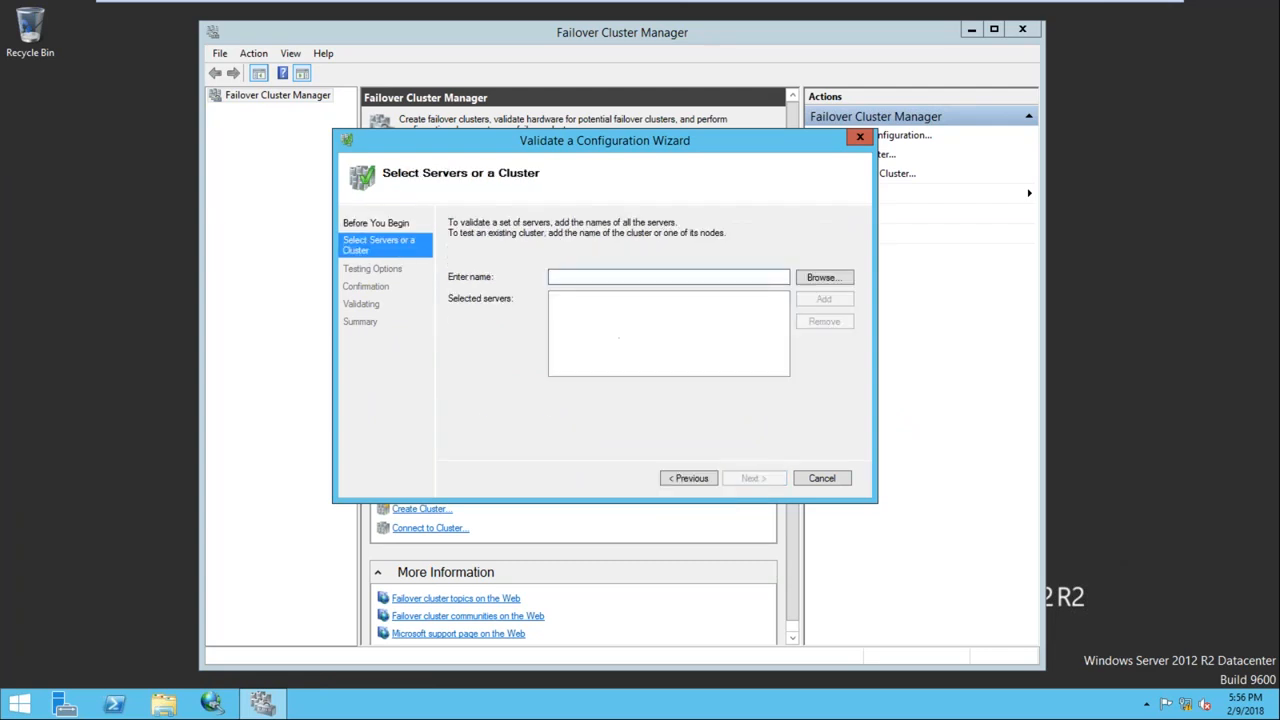
text(Node1)
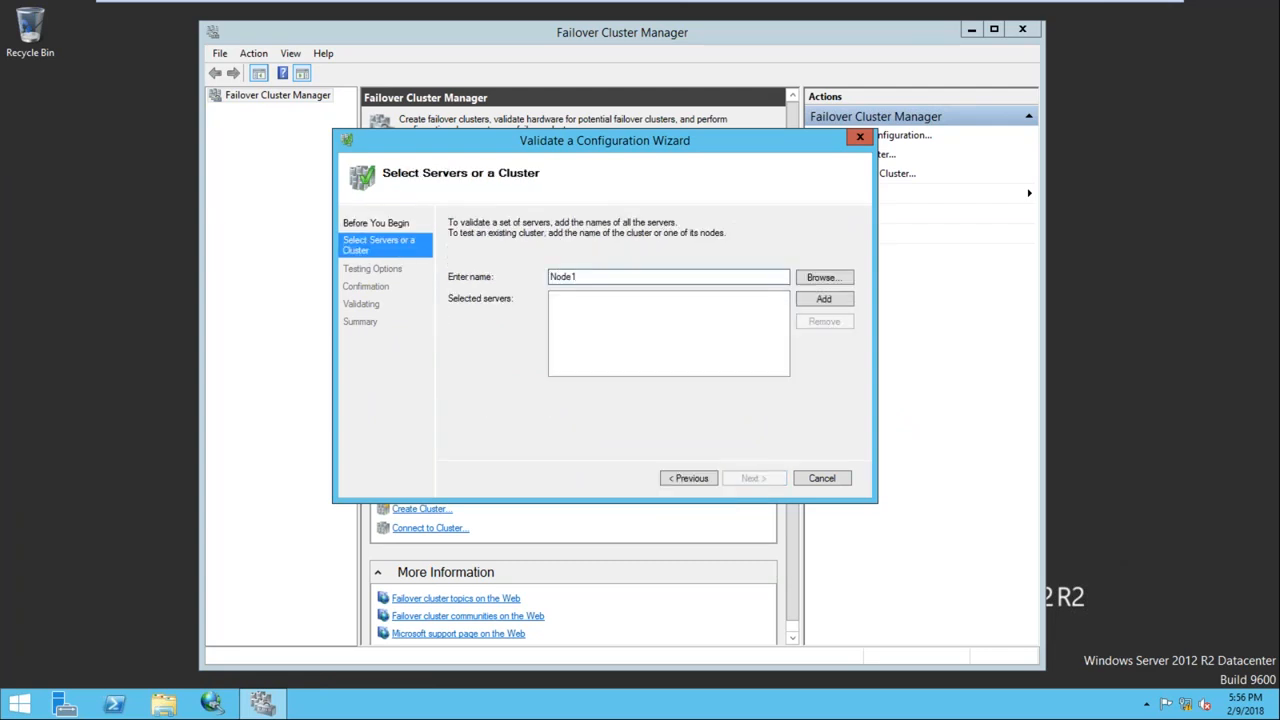
click(821, 302)
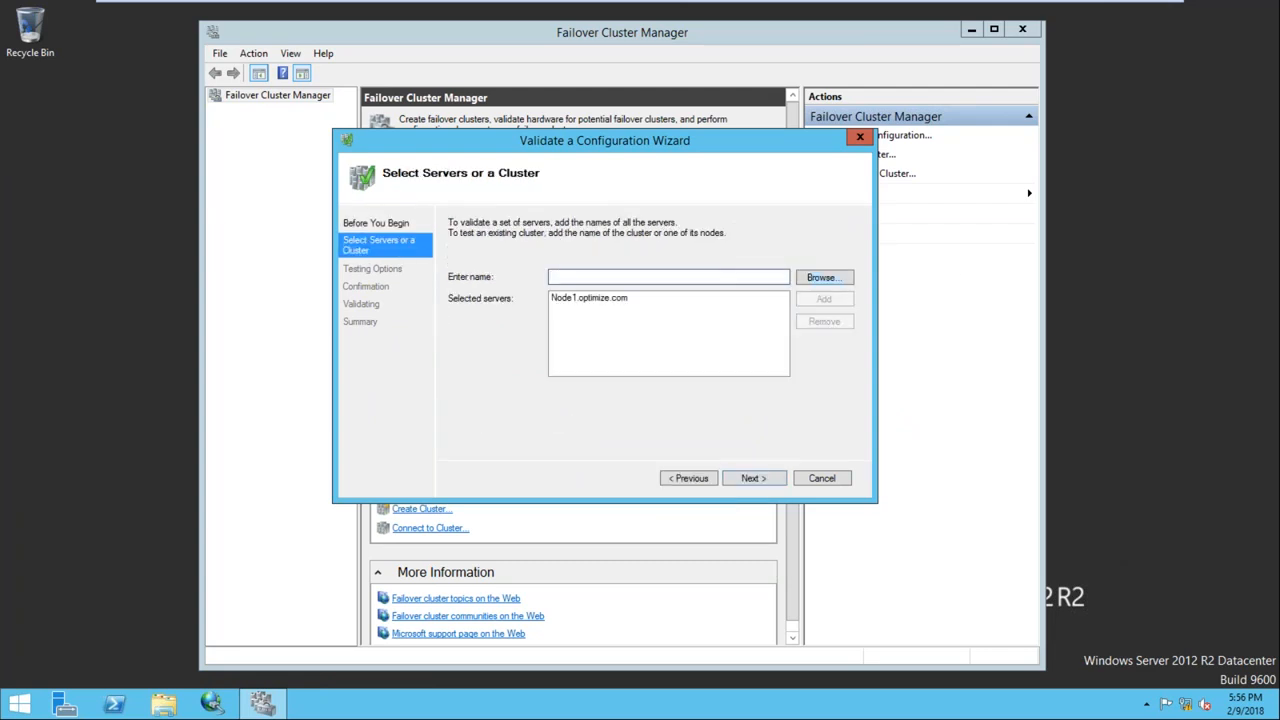
text(Node)
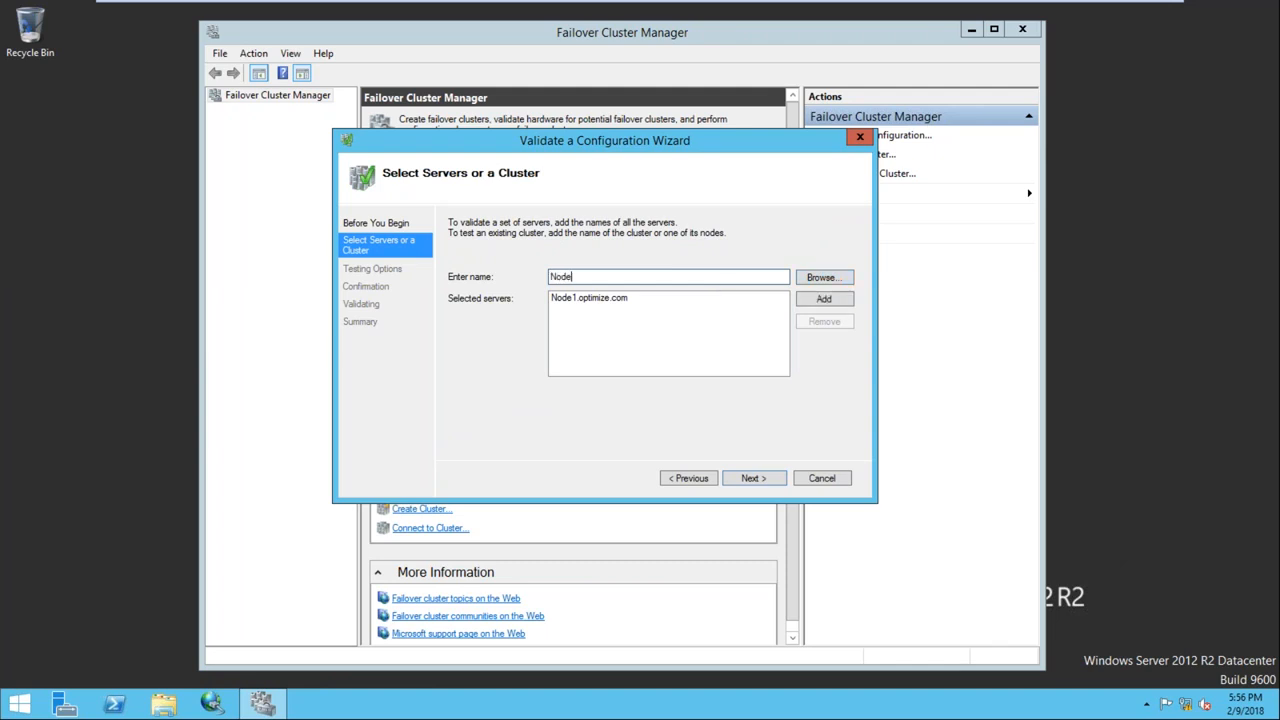
text(2)
click(828, 300)
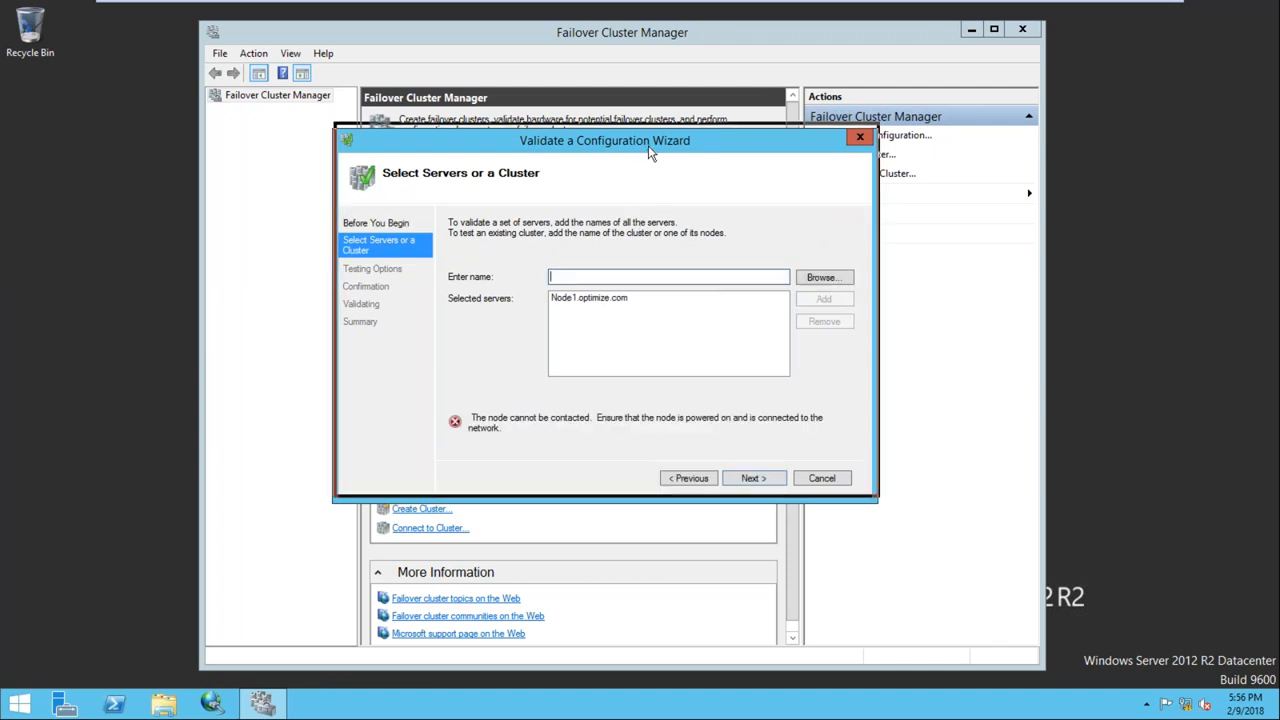
drag(648, 145, 650, 137)
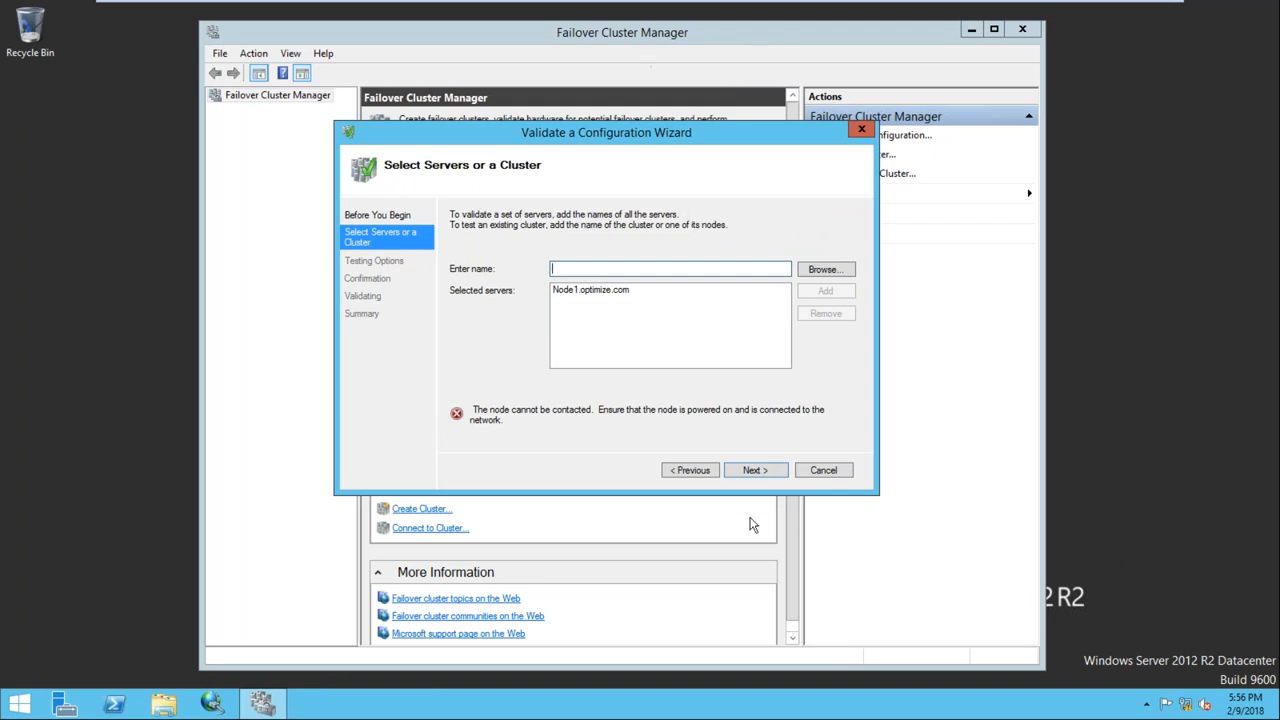
click(753, 471)
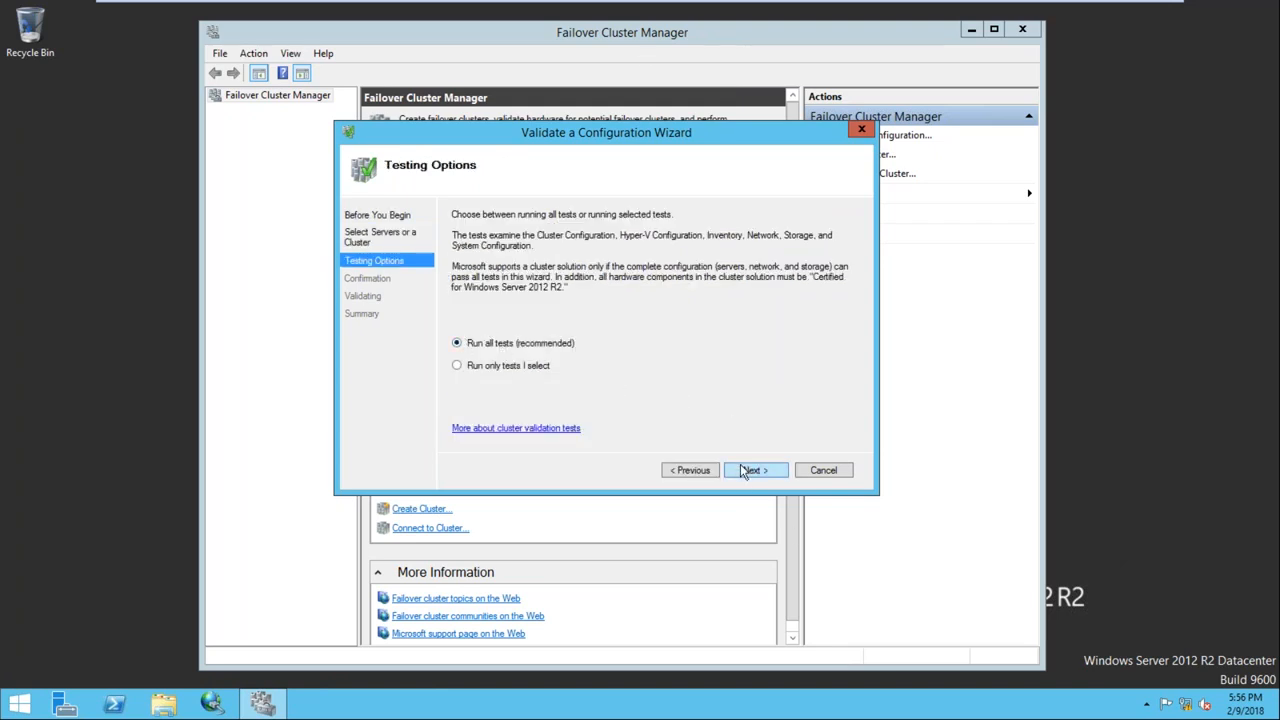
click(745, 471)
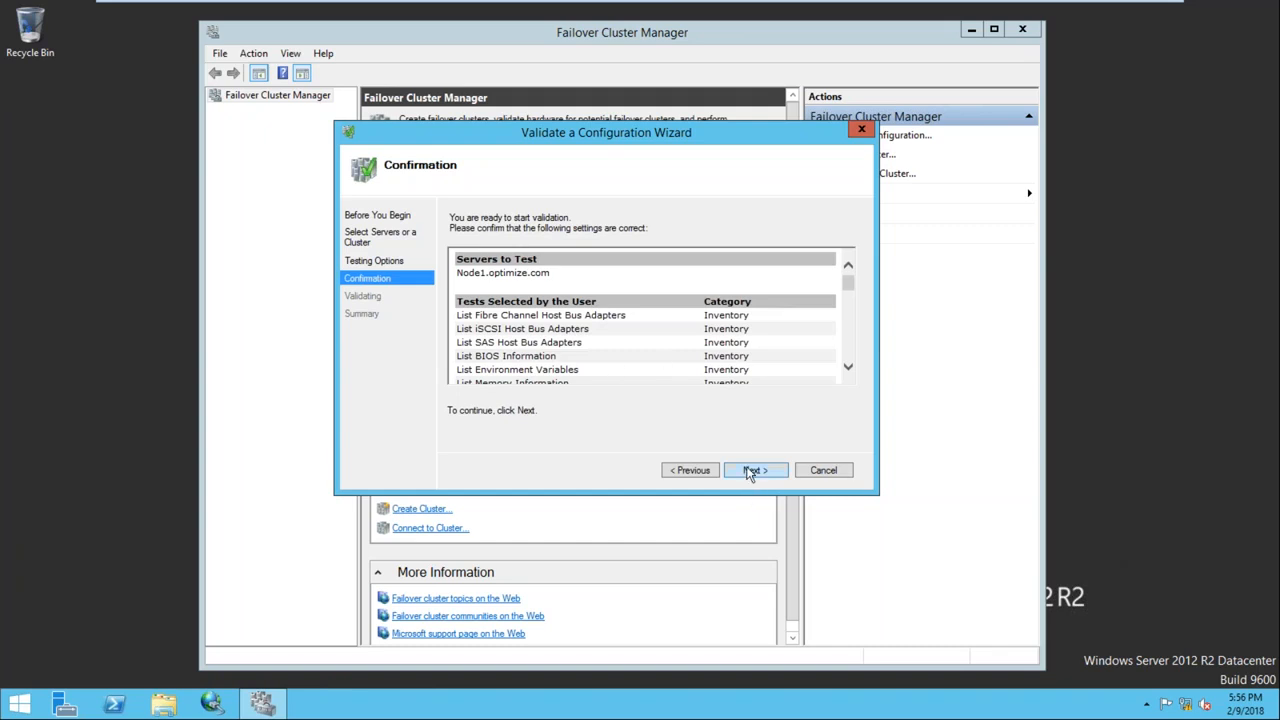
click(750, 471)
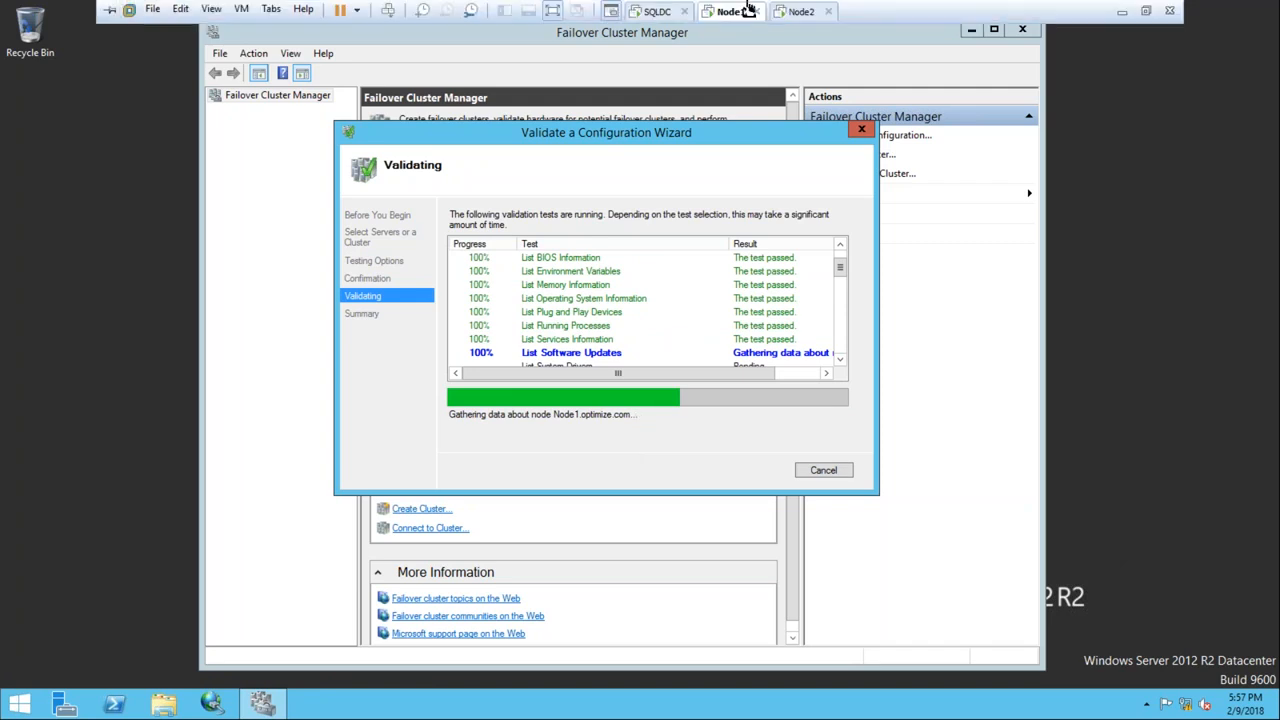
On Node2, reach the adapter settings through ncpa.cpl and Network and Sharing Center
click(790, 12)
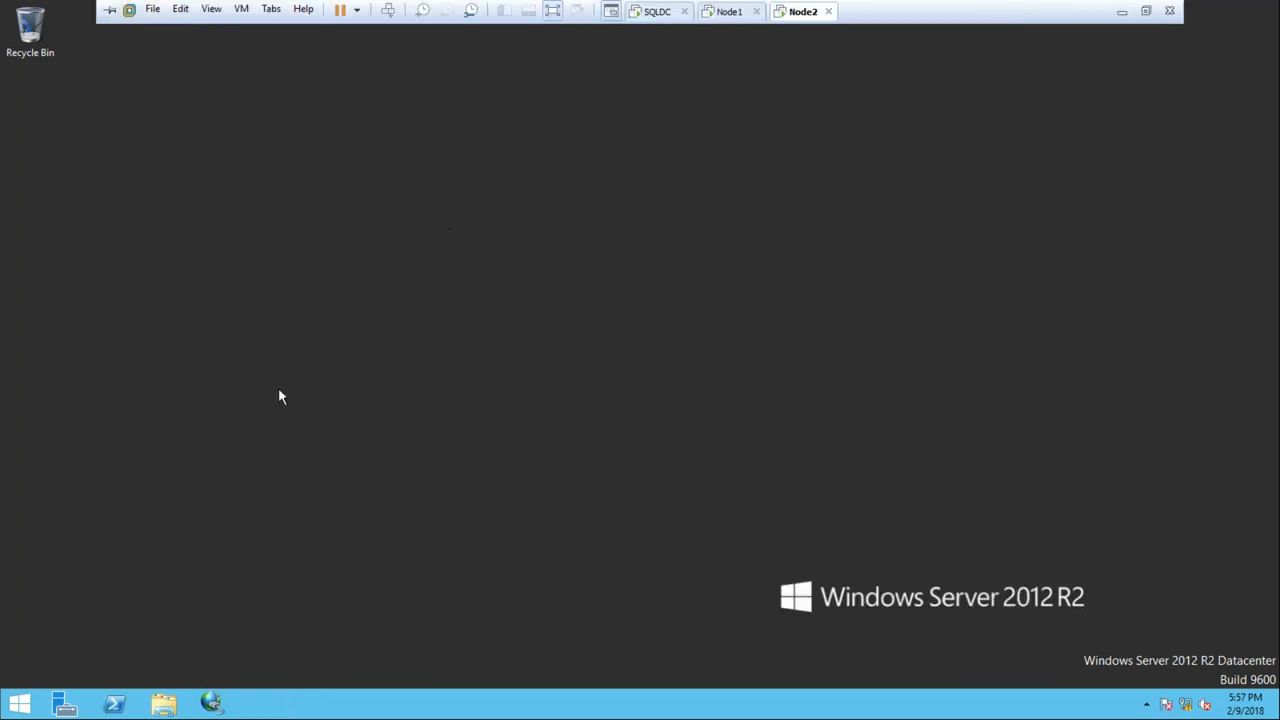
key(super+r)
text(ncpa)
key(Down)
key(Return)
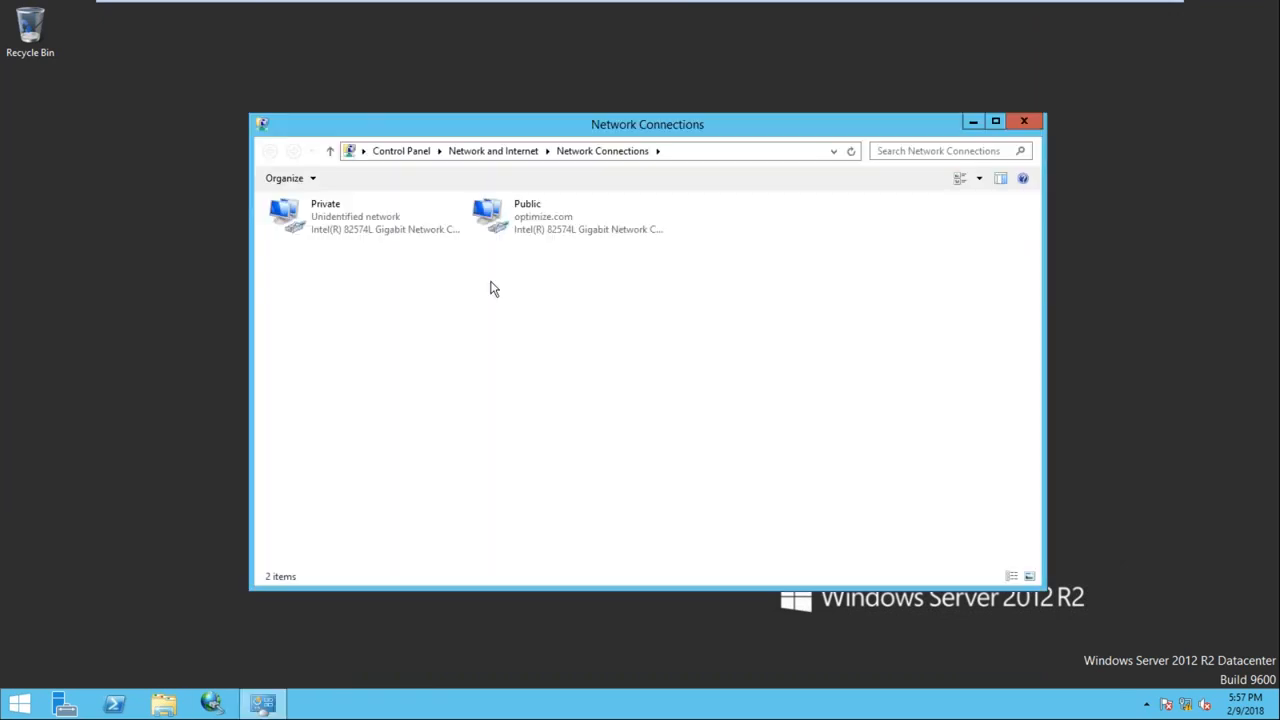
click(330, 151)
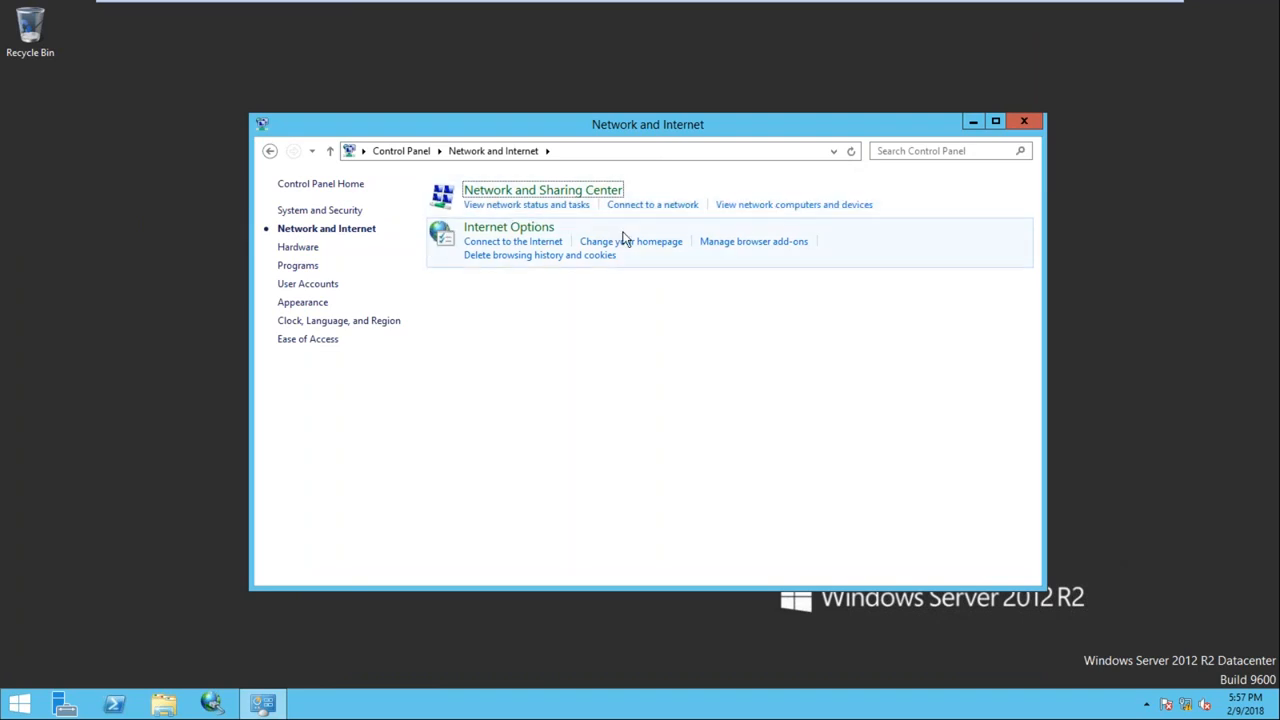
click(1026, 124)
right_click(1189, 707)
click(1163, 691)
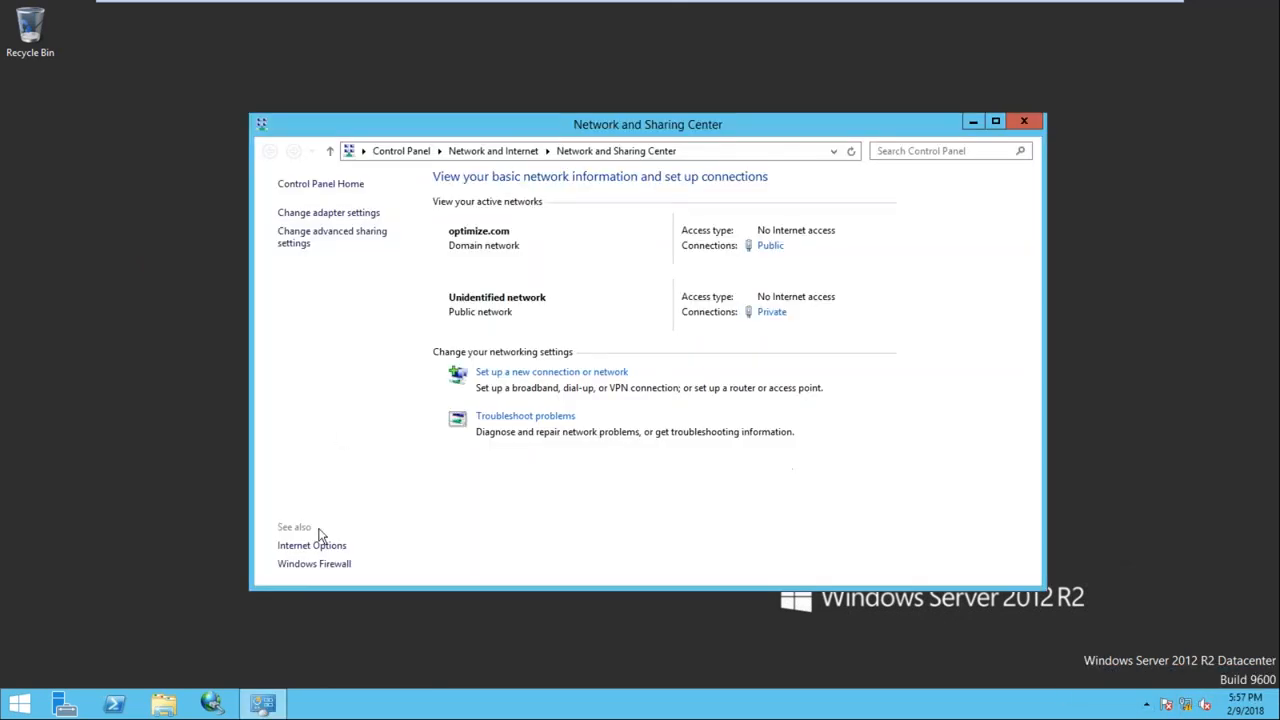
click(328, 213)
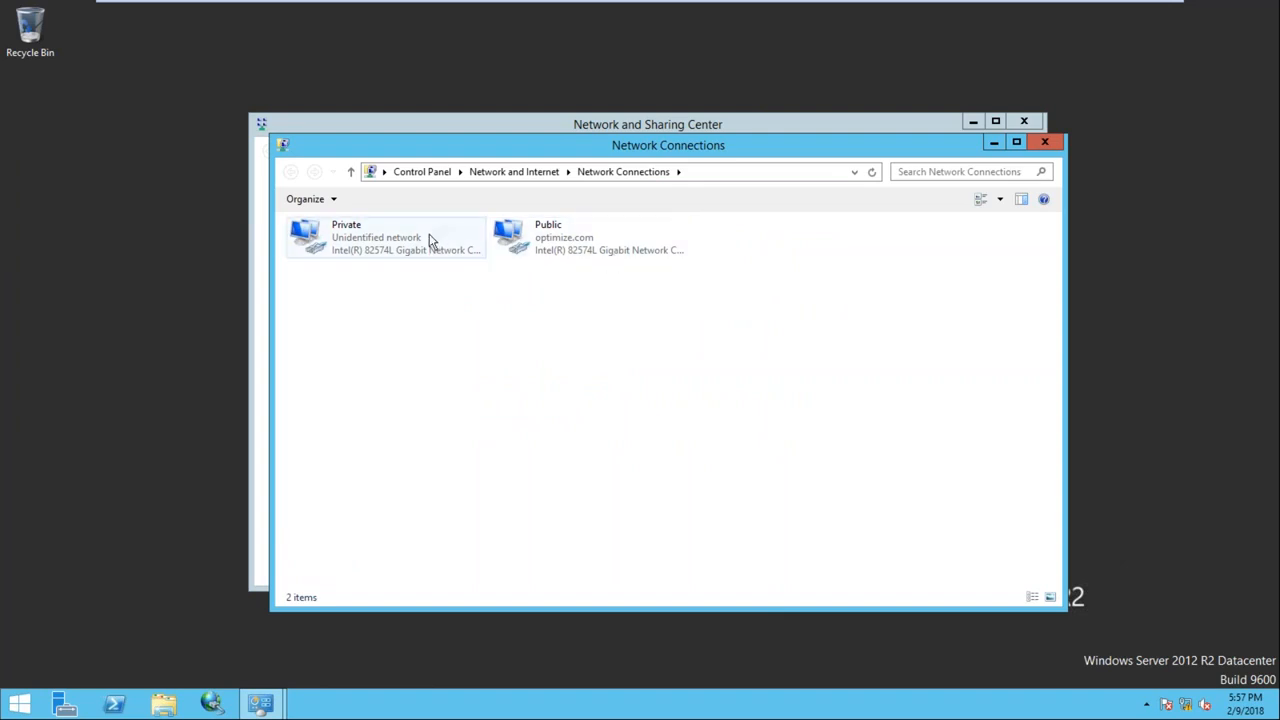
Review the Public adapter's details: IPv4 192.168.1.102, DNS 192.168.1.100 and 192.168.1.1
double_click(578, 240)
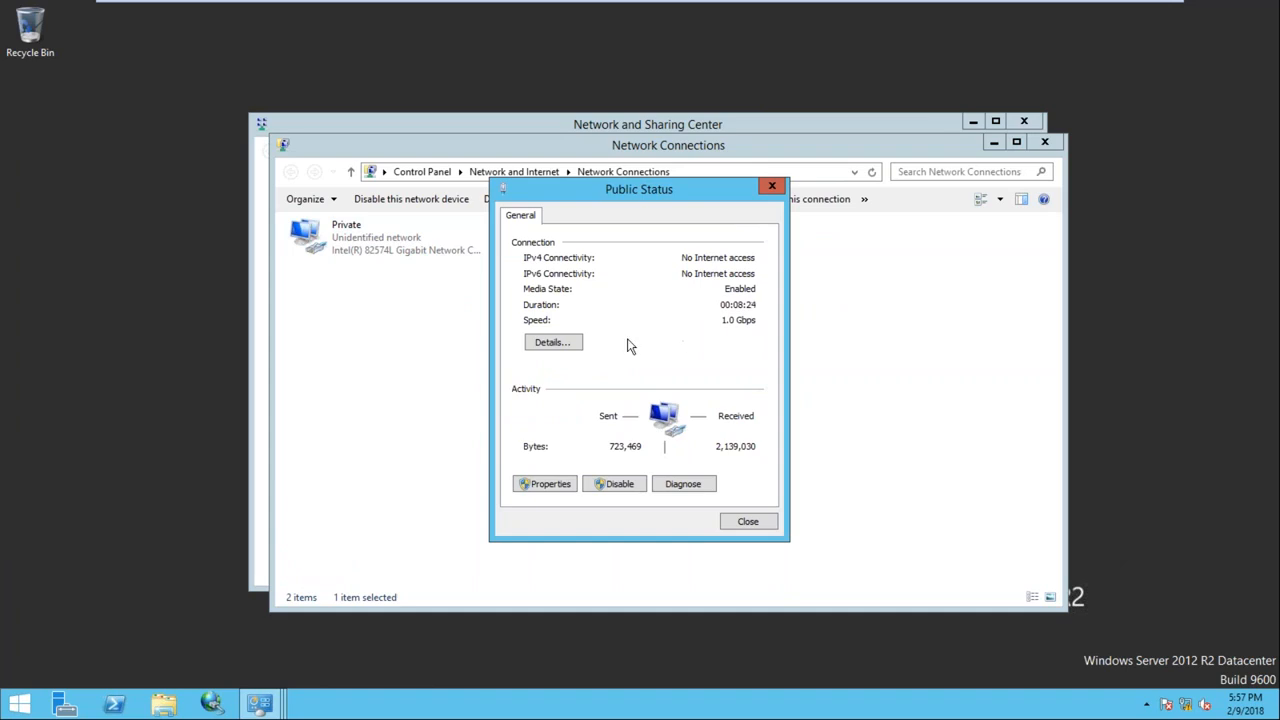
click(553, 342)
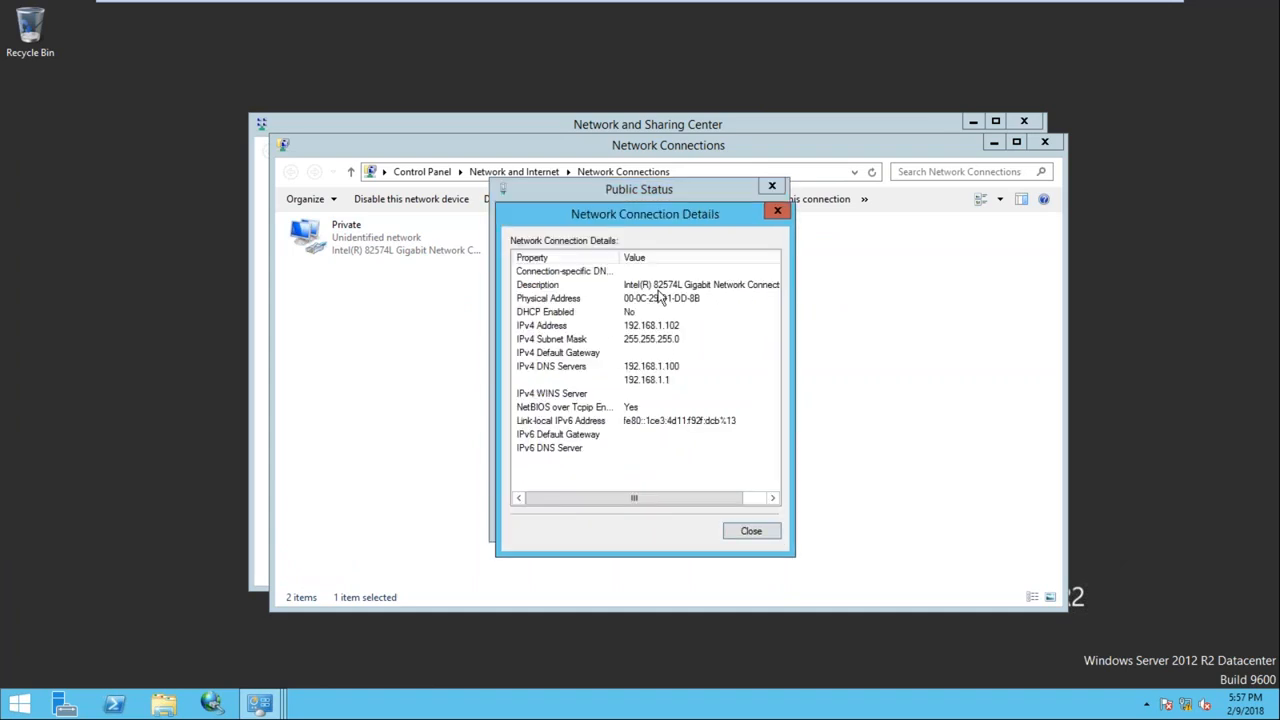
click(588, 303)
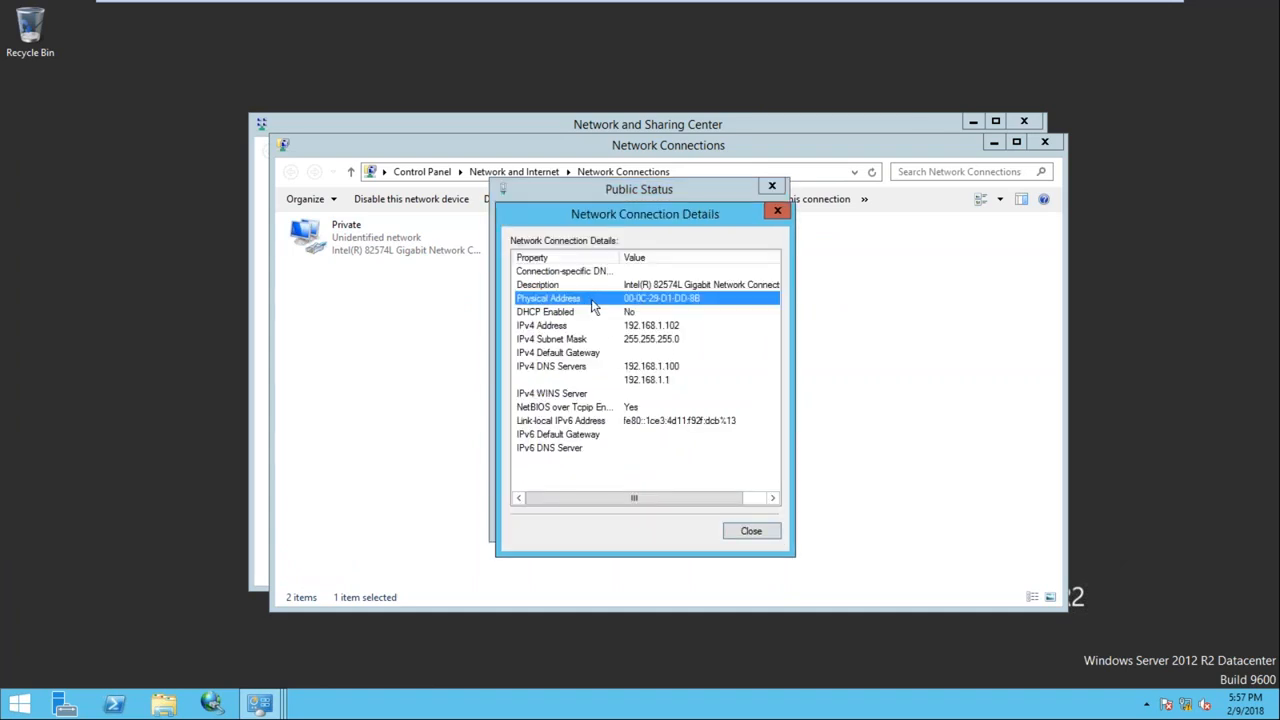
click(668, 285)
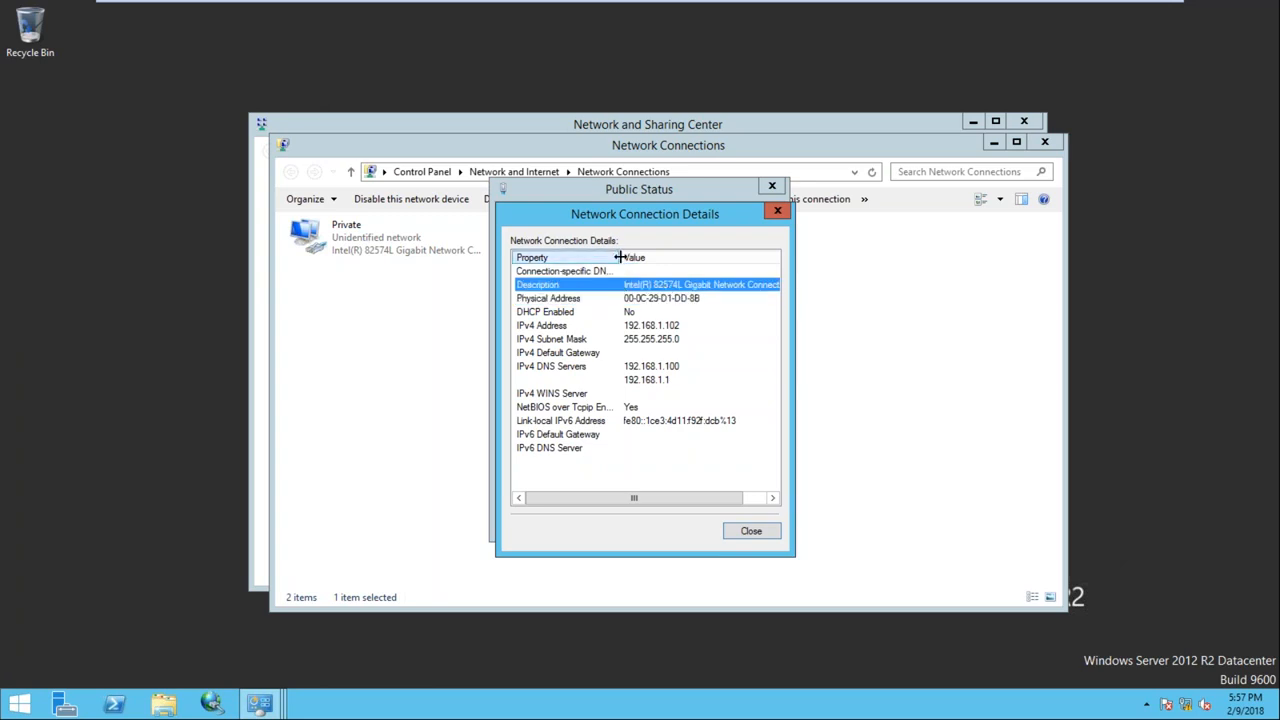
drag(618, 257, 675, 257)
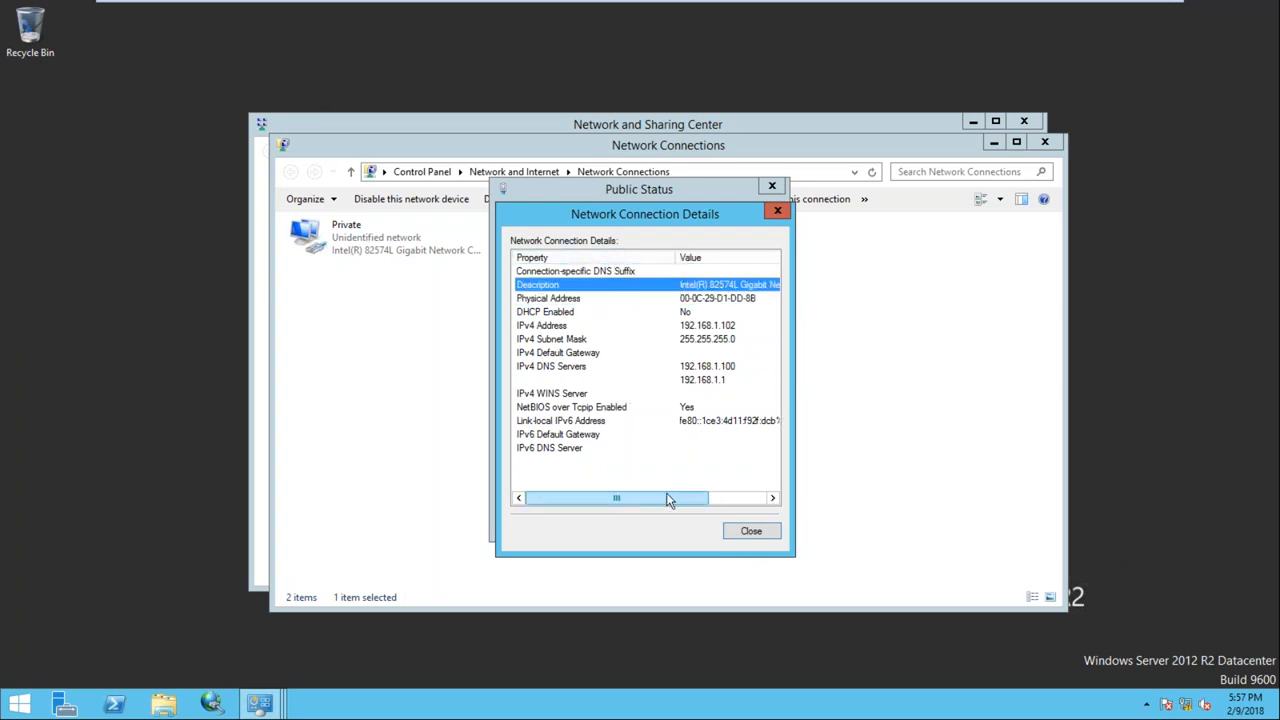
drag(655, 500, 724, 497)
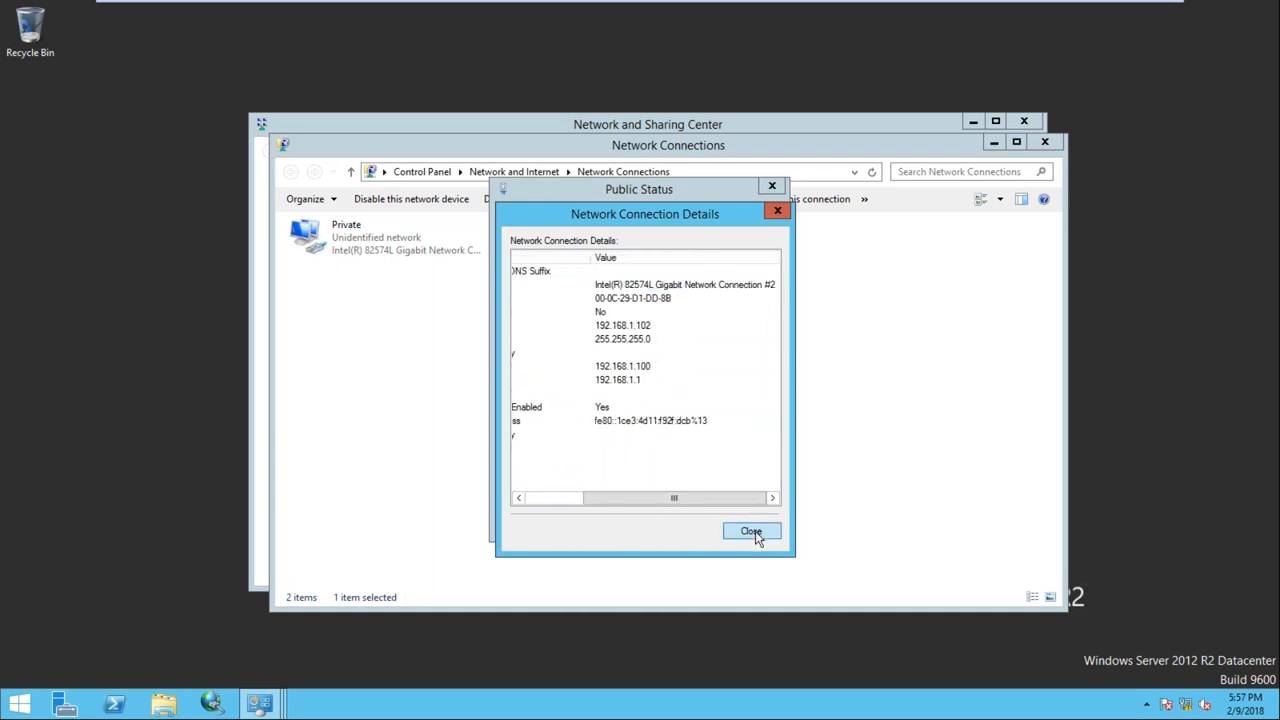
click(756, 535)
Check the Private adapter's details (IPv4 192.168.0.102), close the network windows, and return to Node1
click(748, 522)
double_click(394, 249)
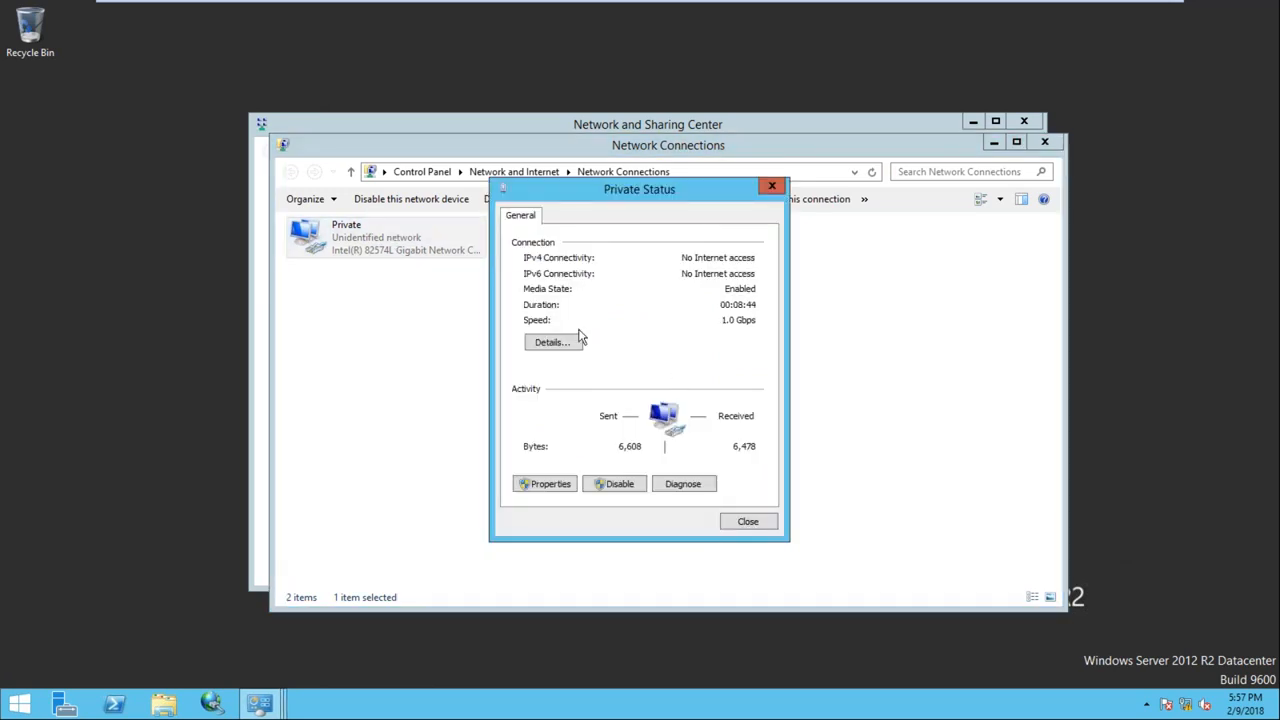
click(545, 484)
click(764, 547)
click(552, 343)
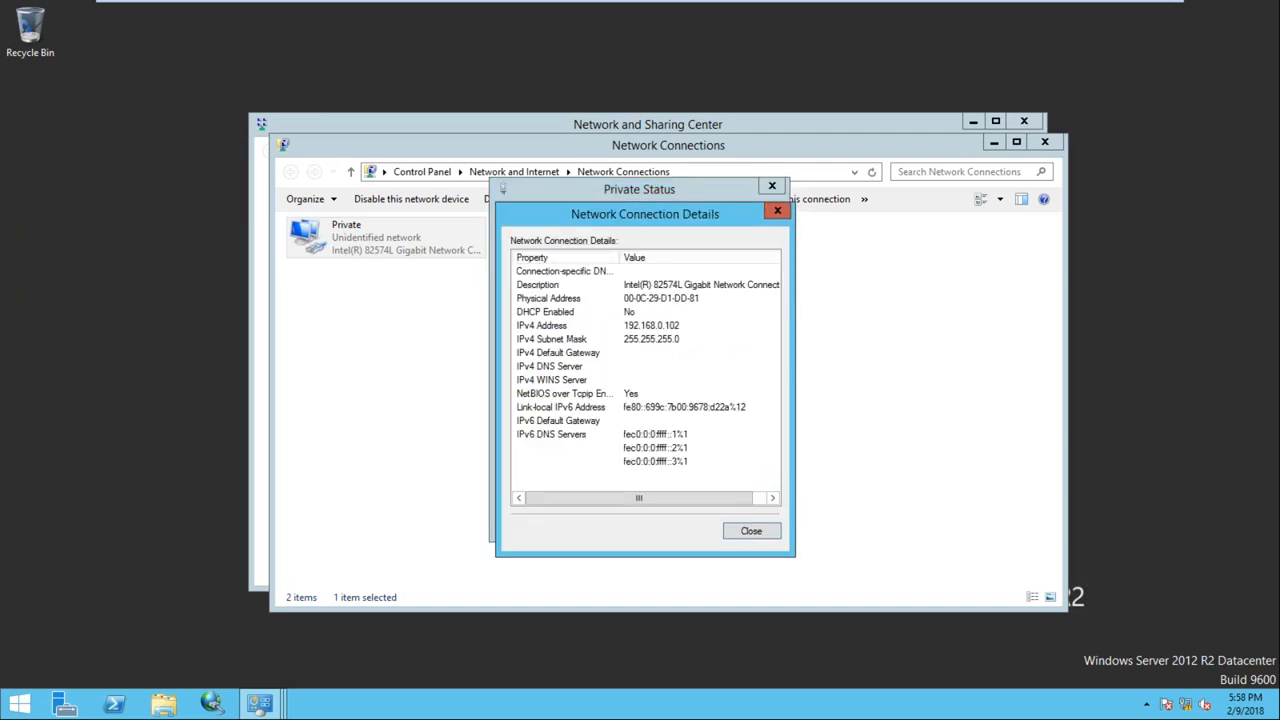
click(752, 287)
click(759, 500)
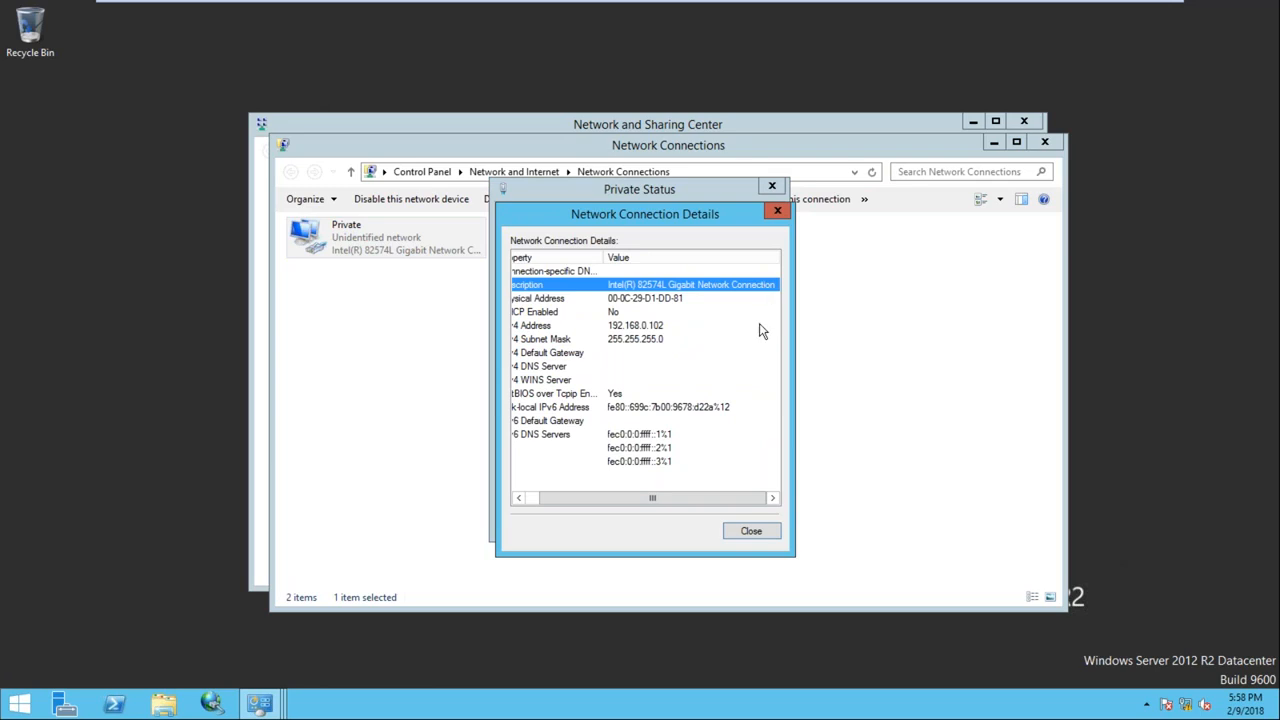
click(749, 531)
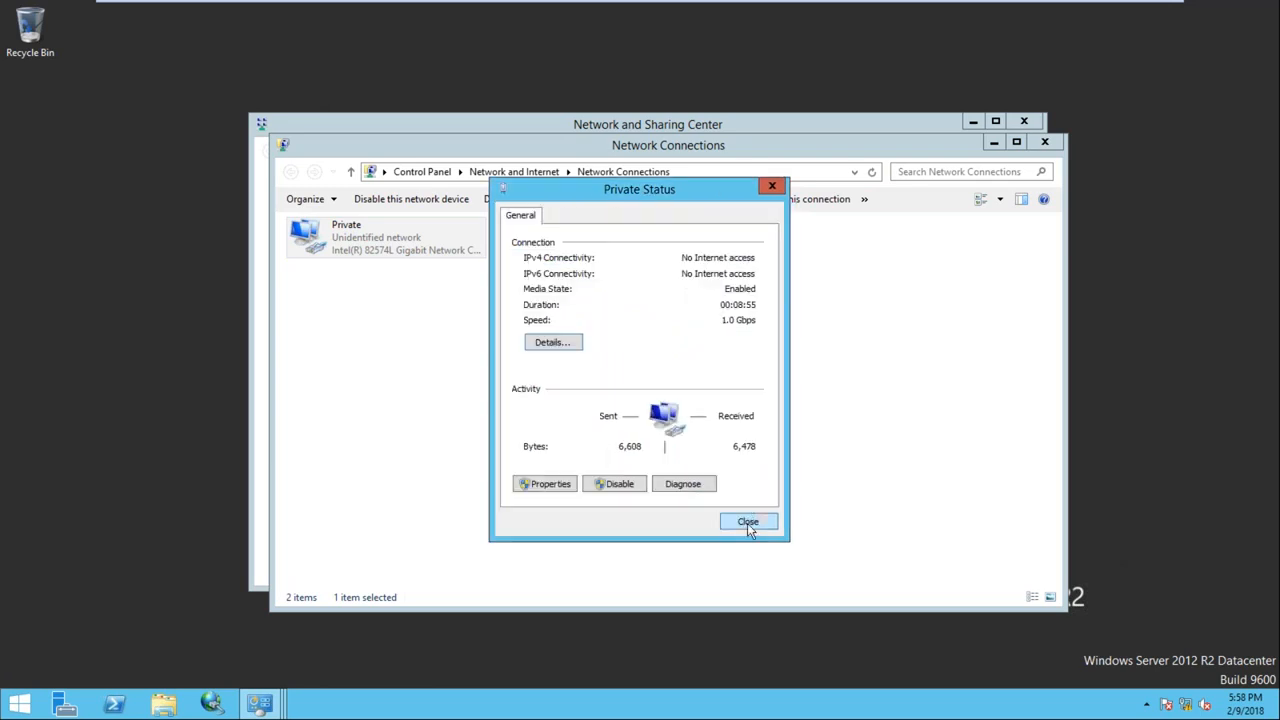
click(747, 521)
click(1046, 146)
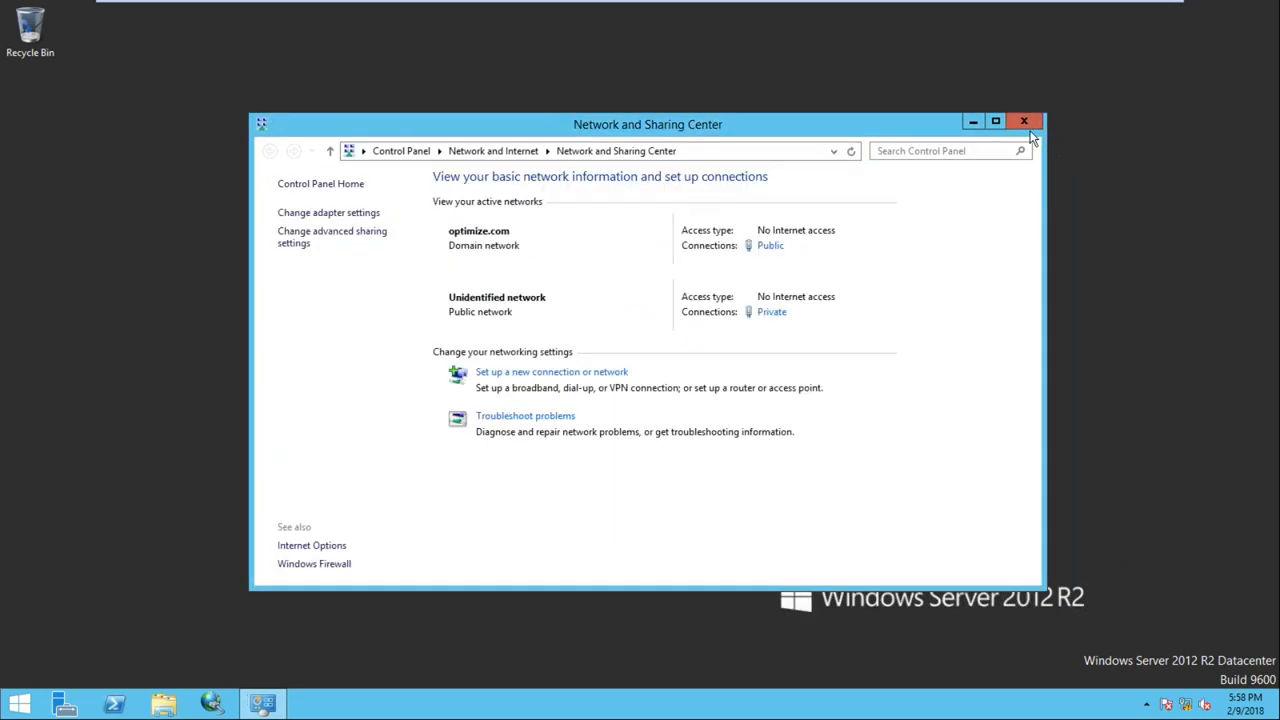
click(730, 11)
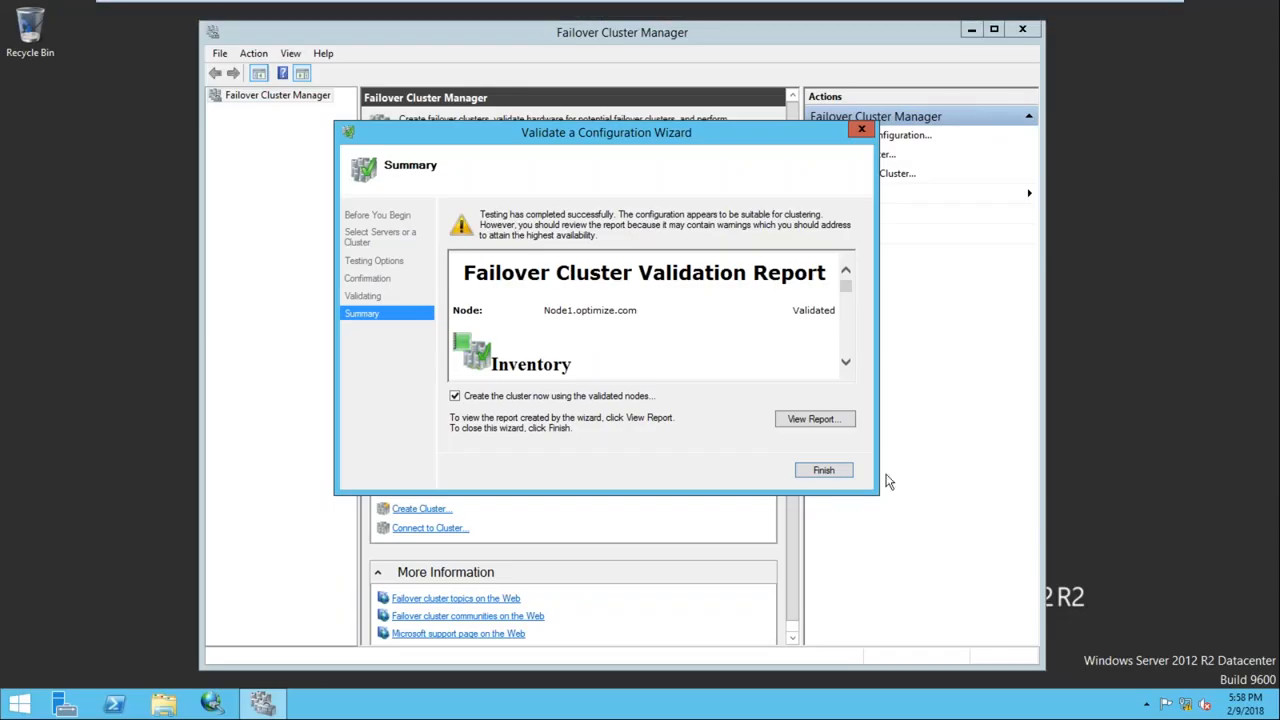
On Node1, open the adapter settings and review the Private adapter's connection details
right_click(1186, 705)
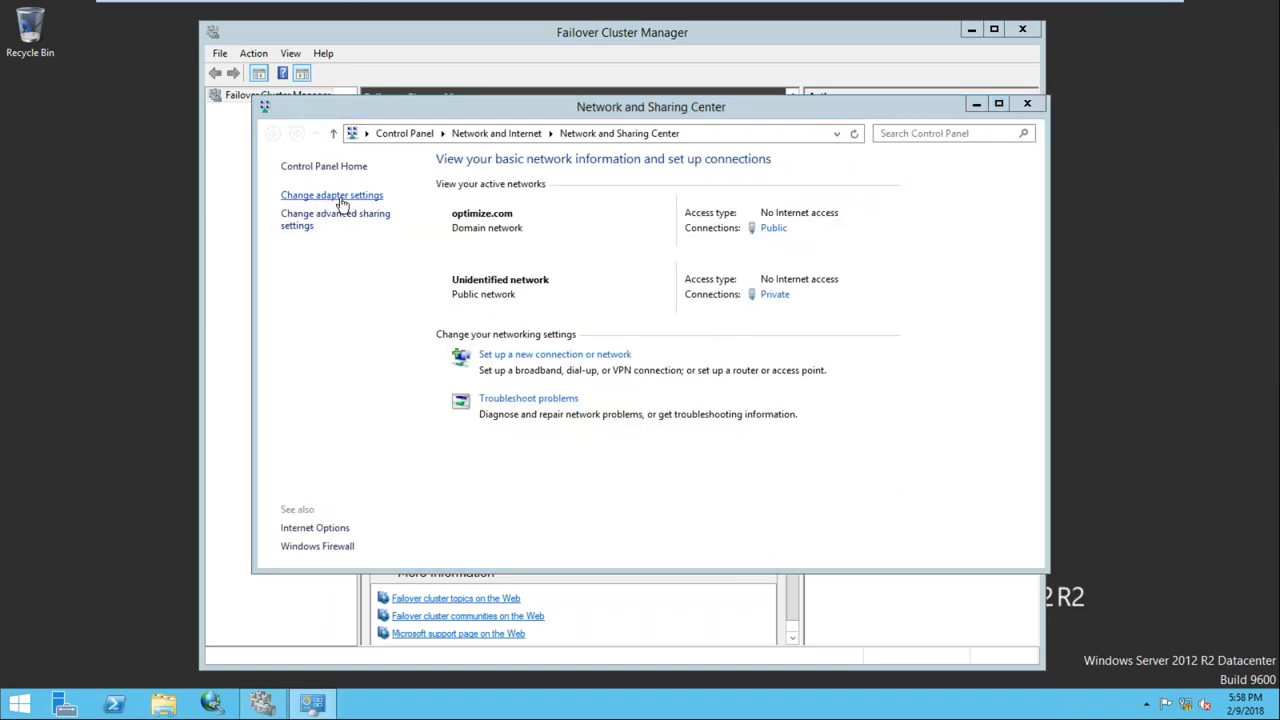
click(341, 203)
double_click(390, 217)
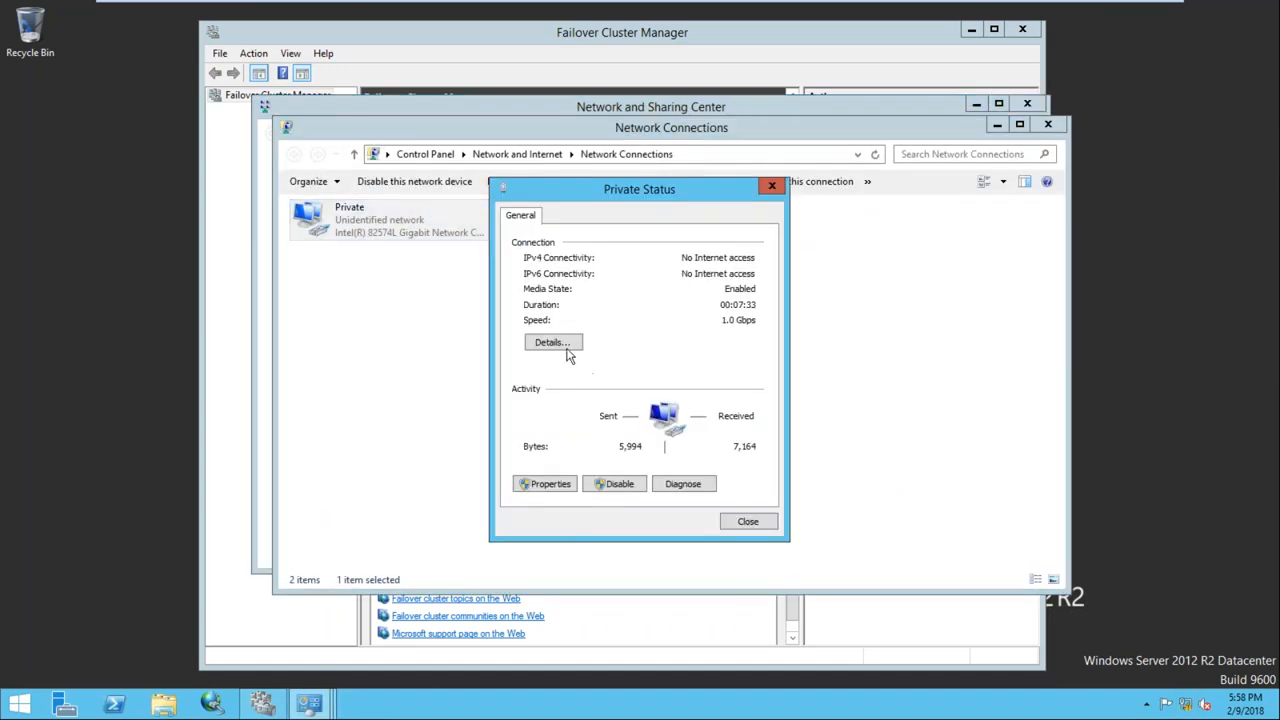
click(553, 343)
drag(732, 496, 702, 500)
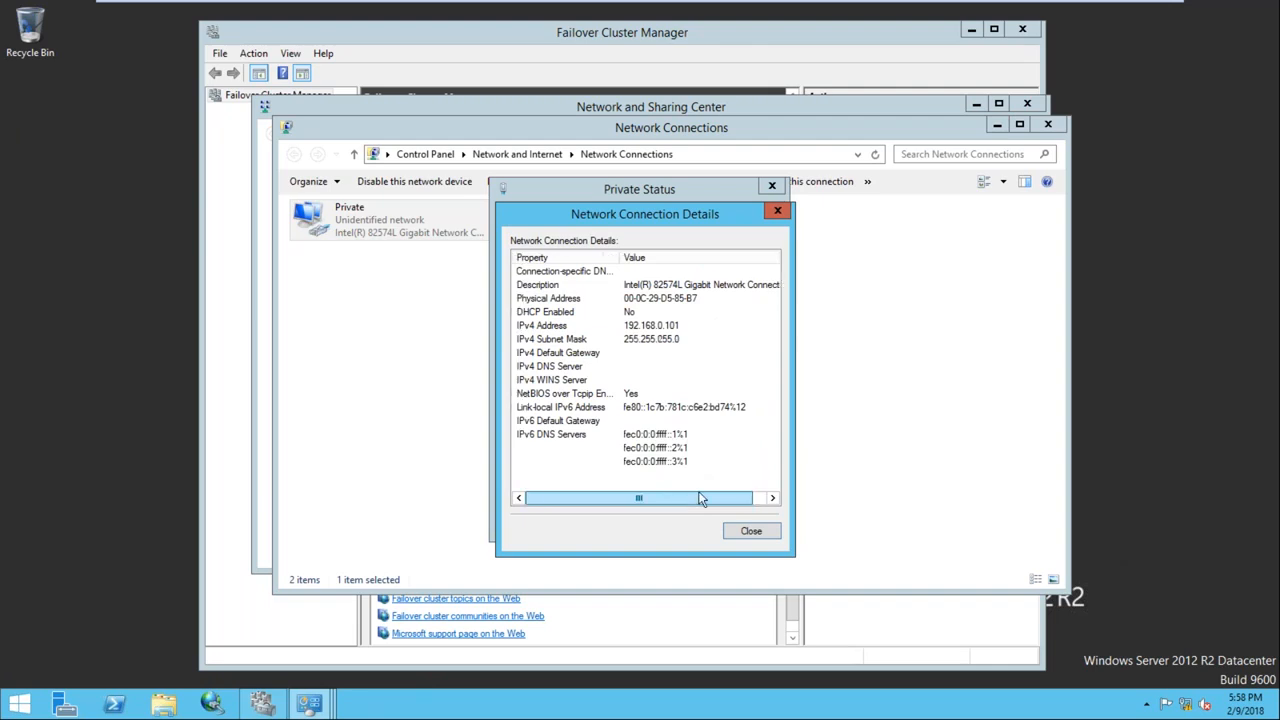
click(751, 531)
click(751, 600)
Review the Public adapter's details (IPv4 192.168.1.101), then close all network windows
double_click(589, 234)
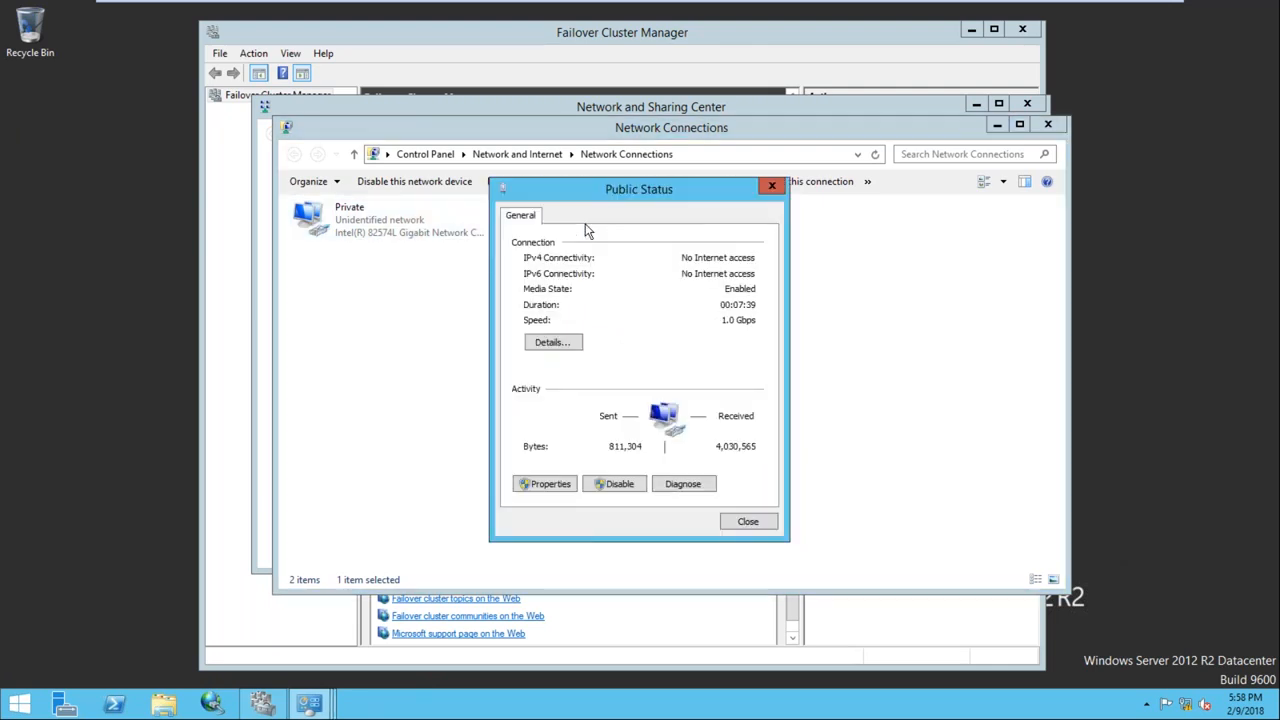
click(553, 342)
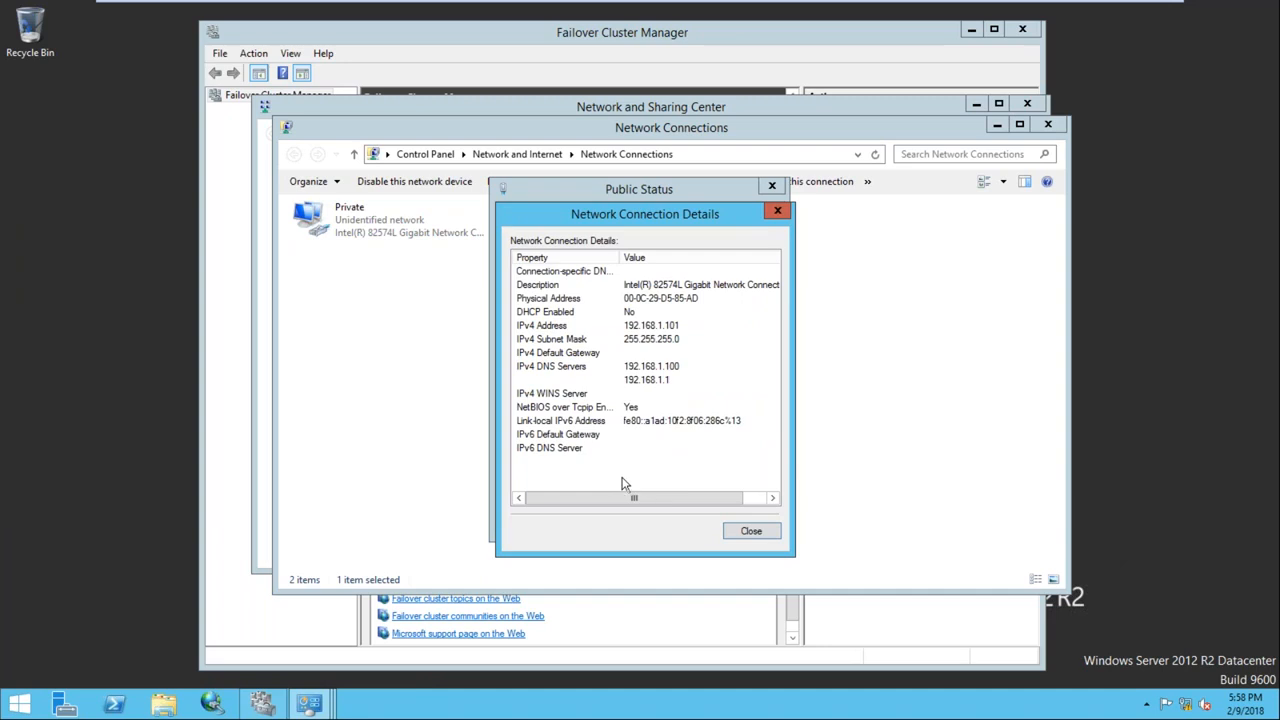
drag(669, 495, 703, 499)
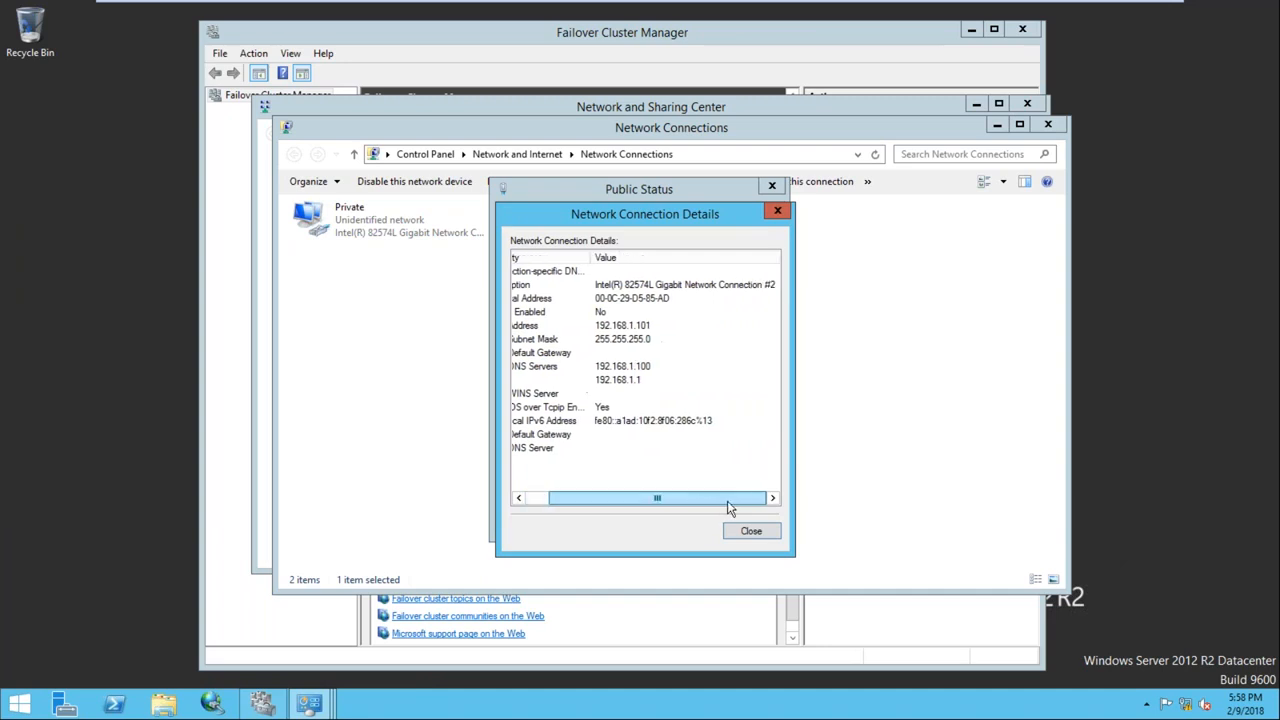
click(750, 533)
click(749, 533)
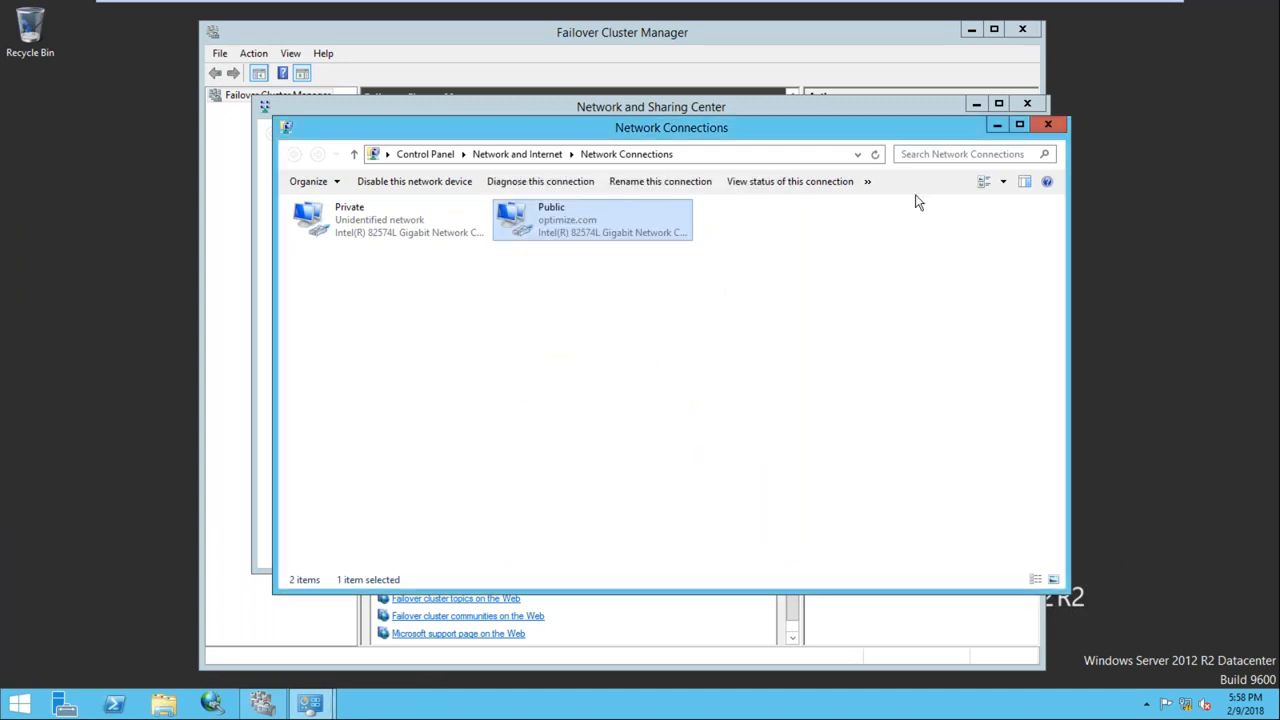
click(1046, 126)
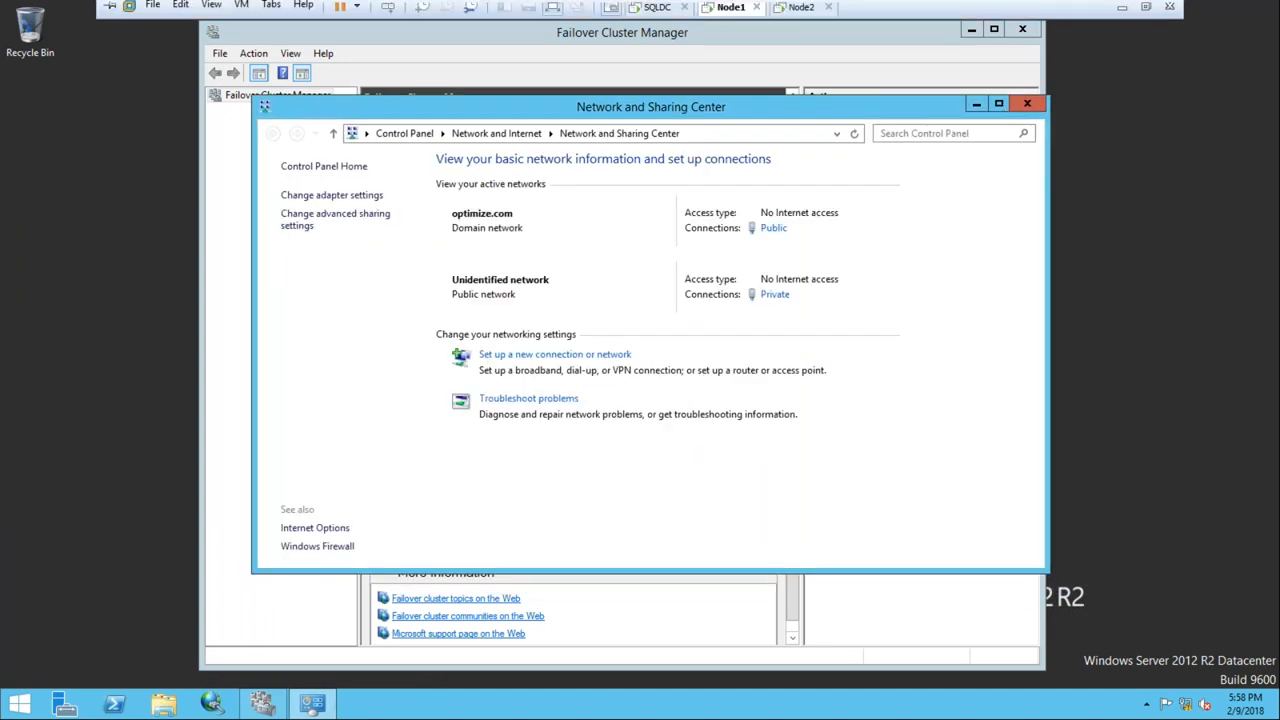
click(1028, 104)
drag(592, 136, 666, 126)
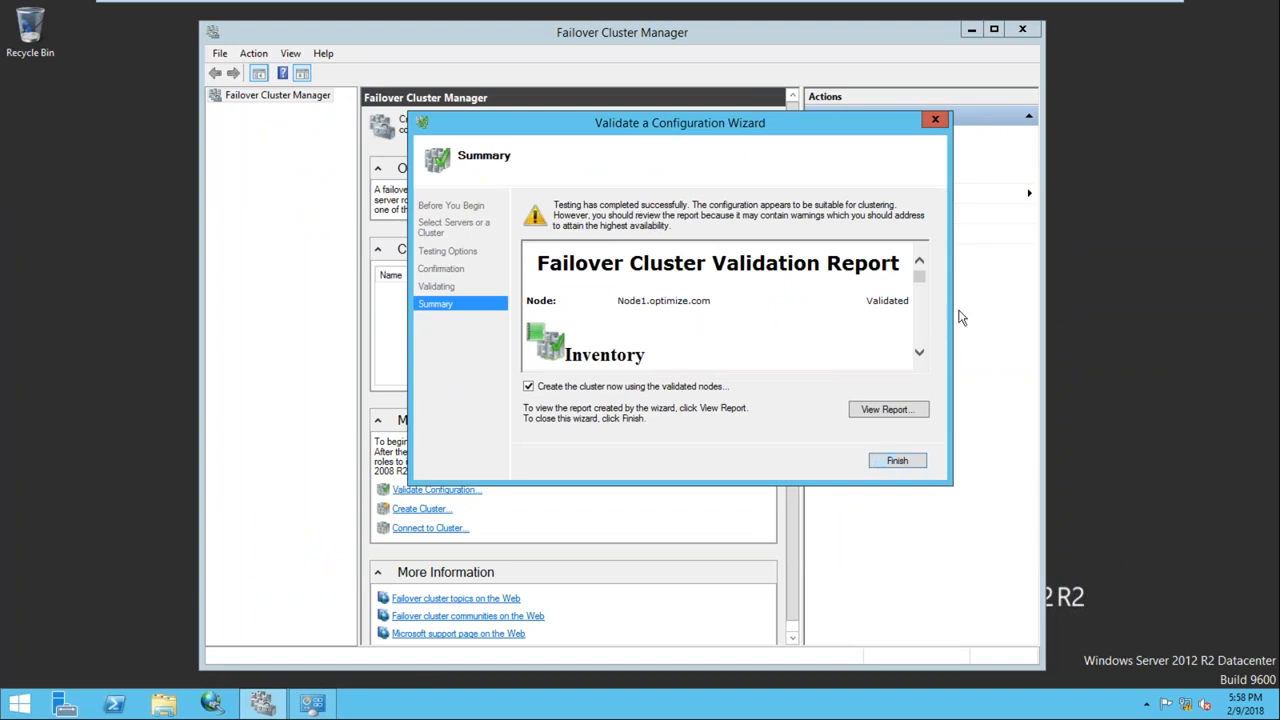
Scroll the Node1 validation summary down to the Network tests, where Validate IP Configuration shows Warning
click(919, 352)
click(919, 352)
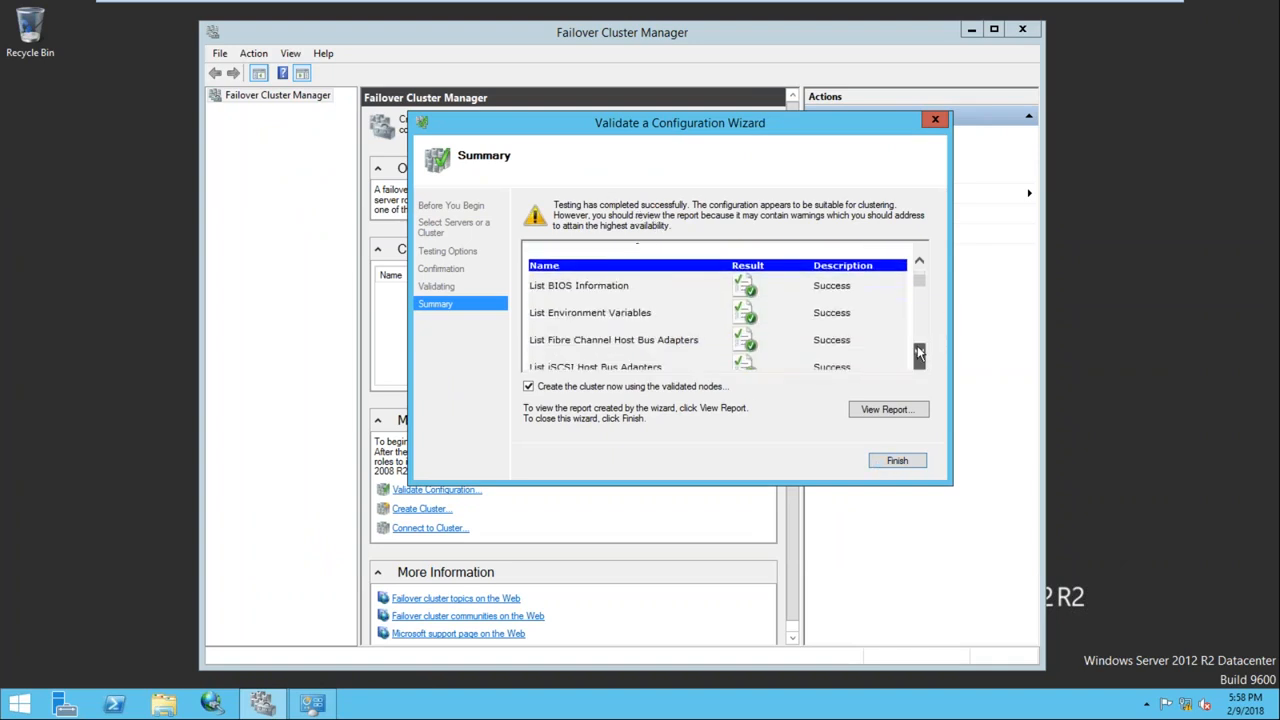
click(919, 352)
click(919, 352)
click(919, 352)
click(919, 352)
click(919, 352)
click(919, 352)
click(919, 352)
click(919, 352)
click(919, 352)
click(919, 352)
click(919, 352)
click(919, 352)
click(919, 352)
click(919, 352)
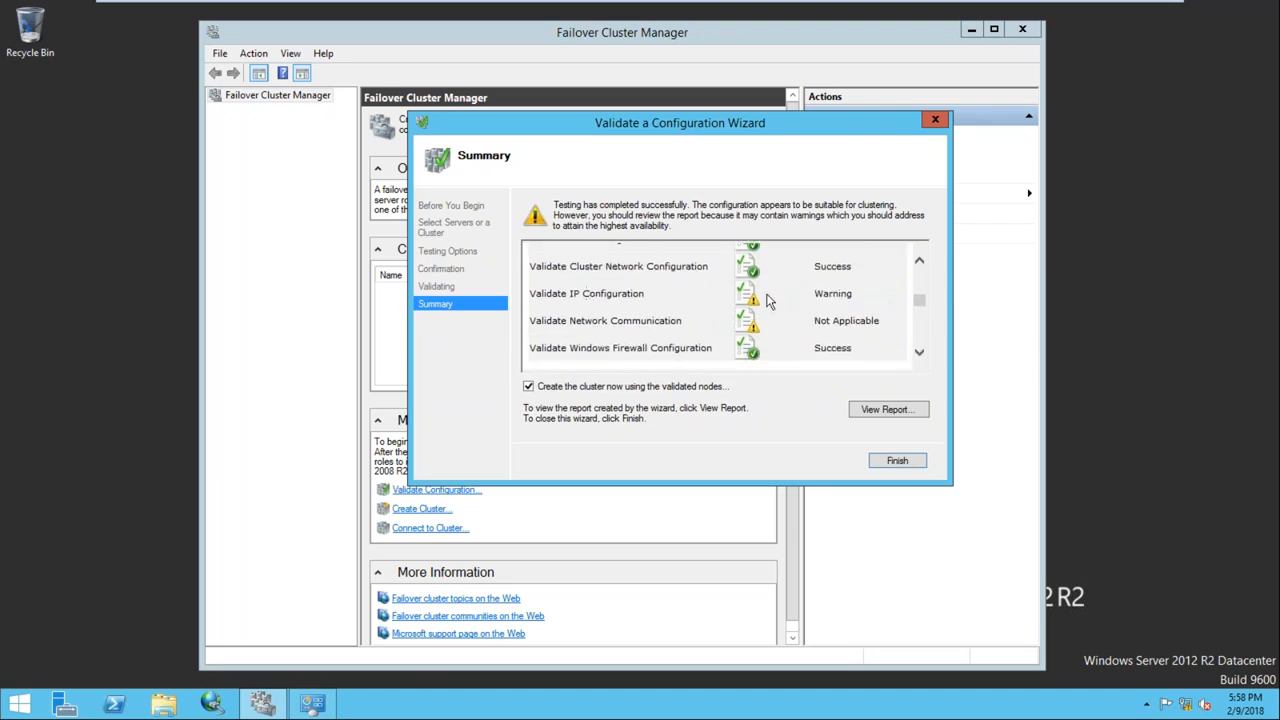
Open the full validation report in Internet Explorer, decline the IE11 setup, and jump to Network results
click(875, 408)
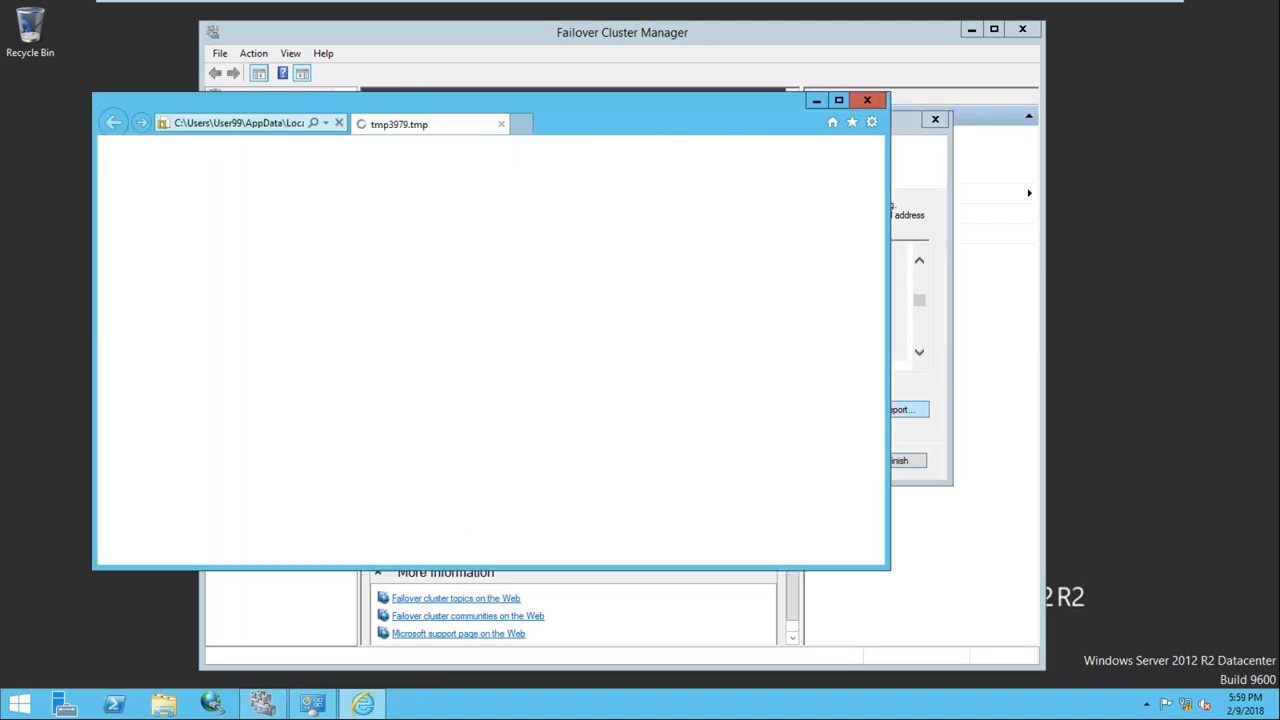
click(403, 347)
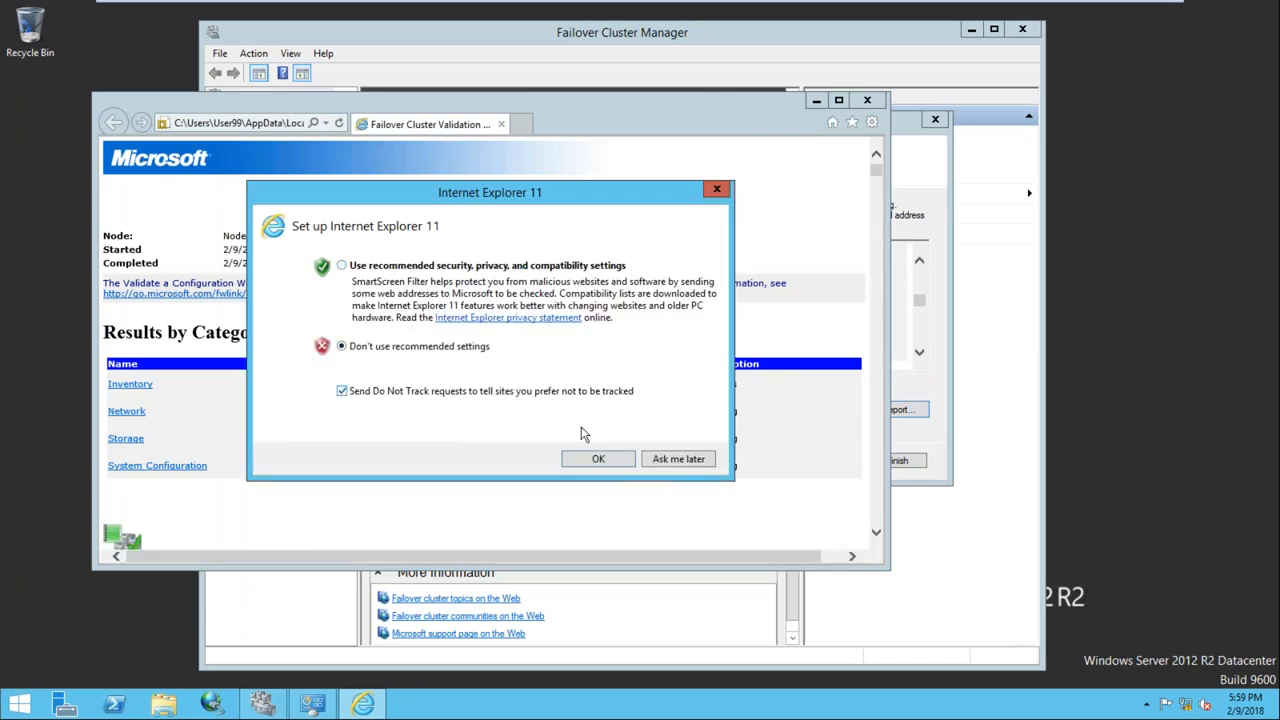
click(598, 458)
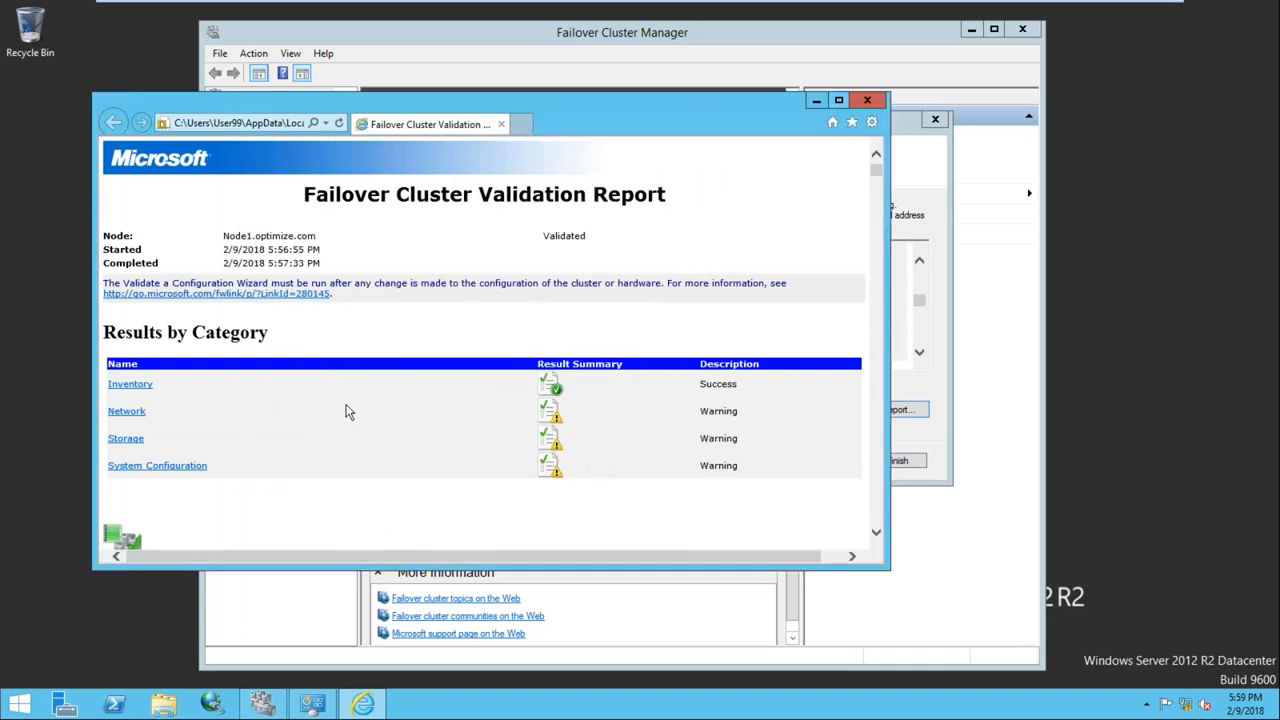
click(131, 418)
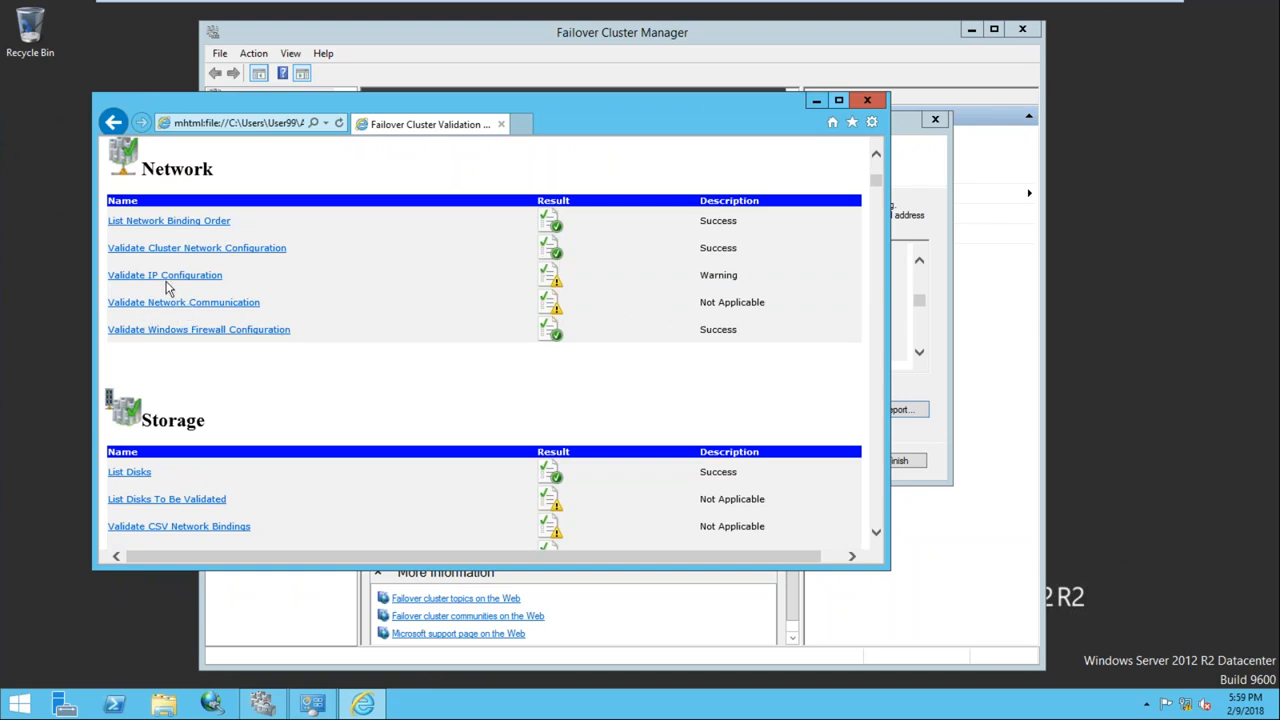
Show Validate IP Configuration details for Node1, highlighting the Not Operational cluster virtual adapter
drag(572, 560, 531, 569)
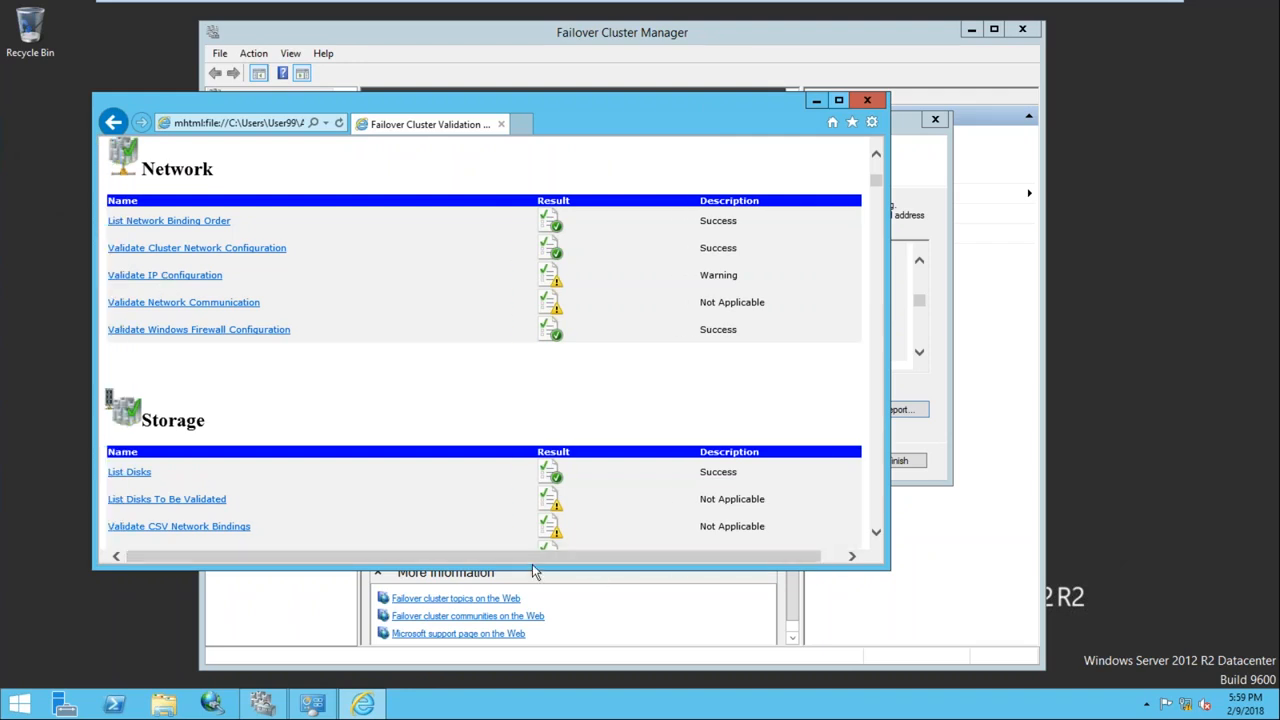
click(193, 281)
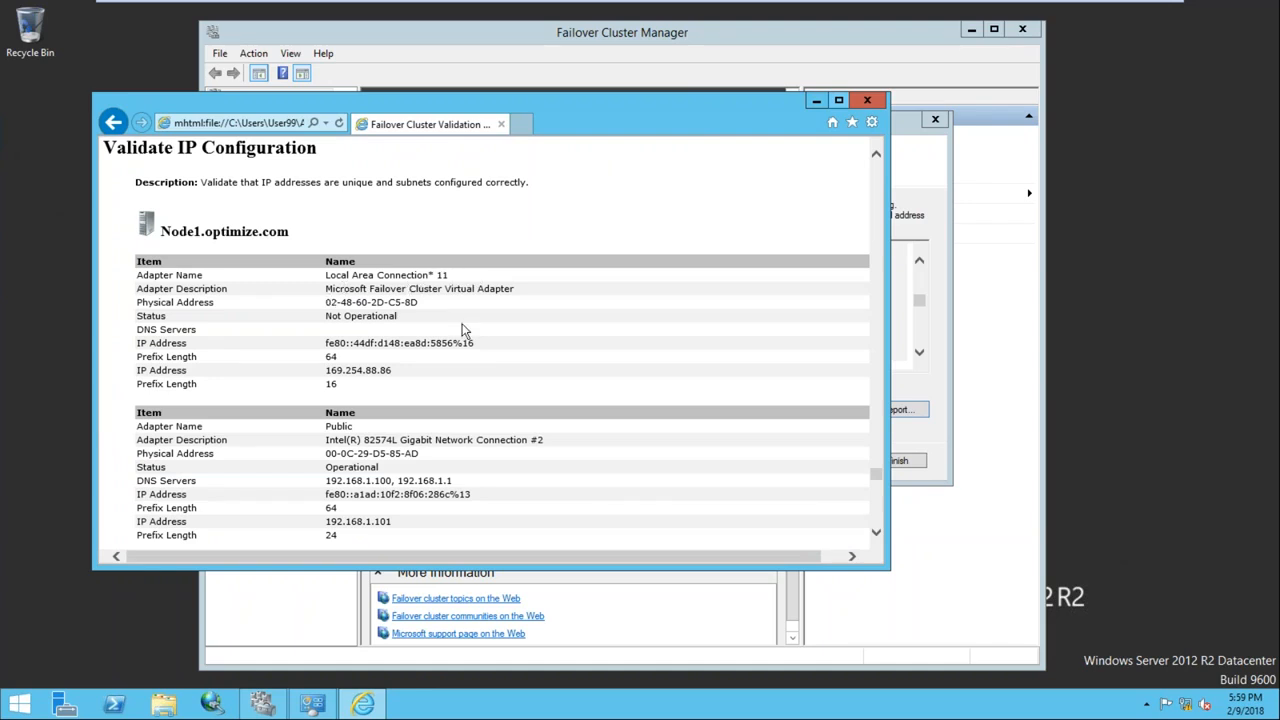
double_click(361, 318)
click(185, 426)
click(313, 705)
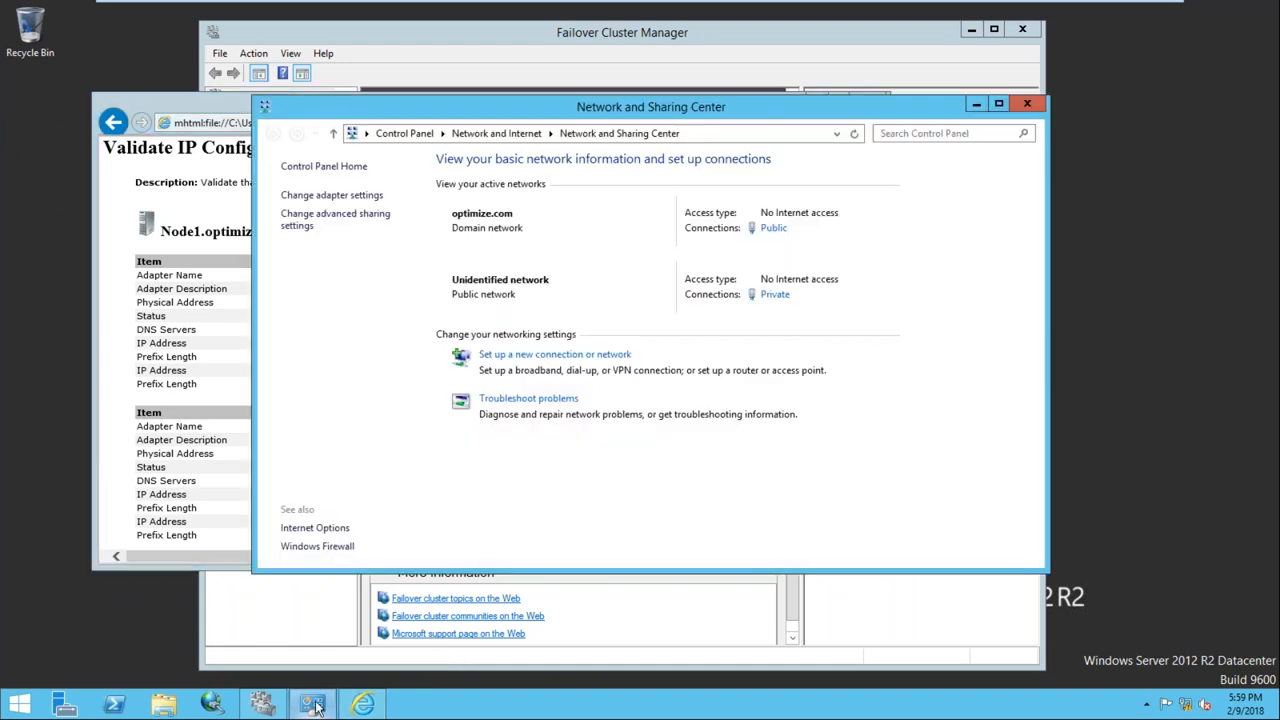
Check the Private adapter's connection details, showing address 192.168.0.101
click(330, 196)
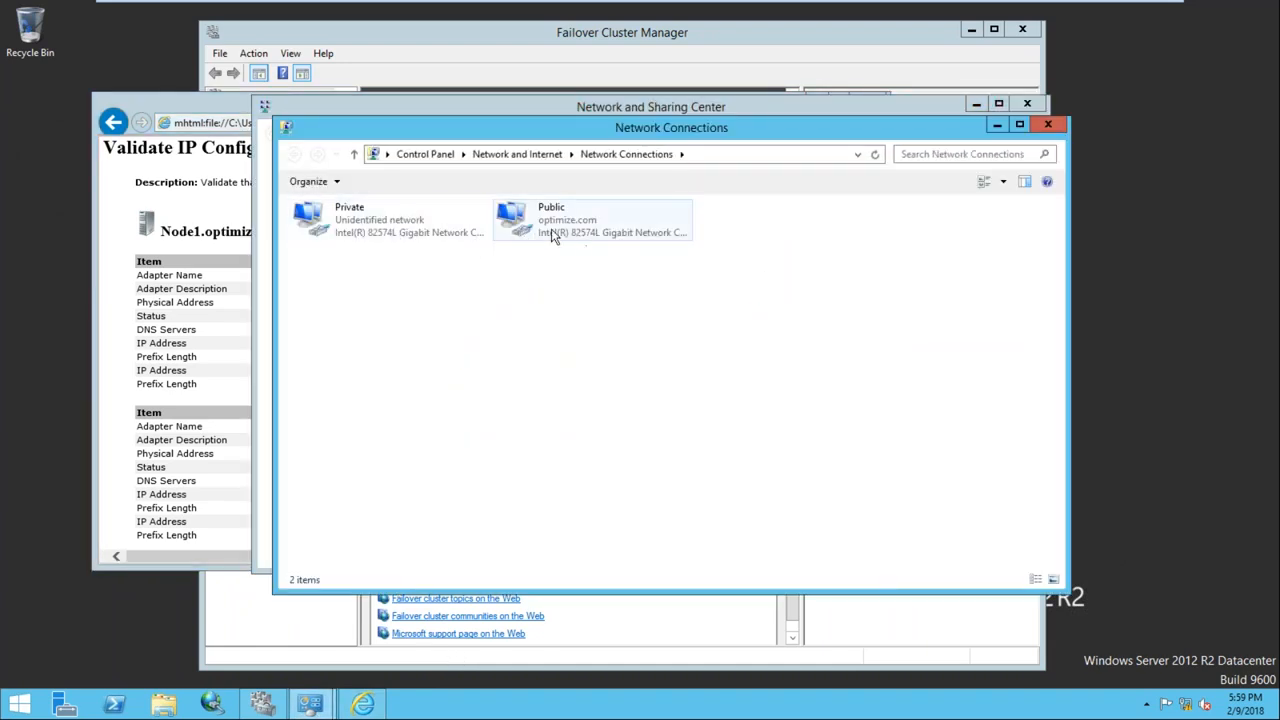
double_click(421, 226)
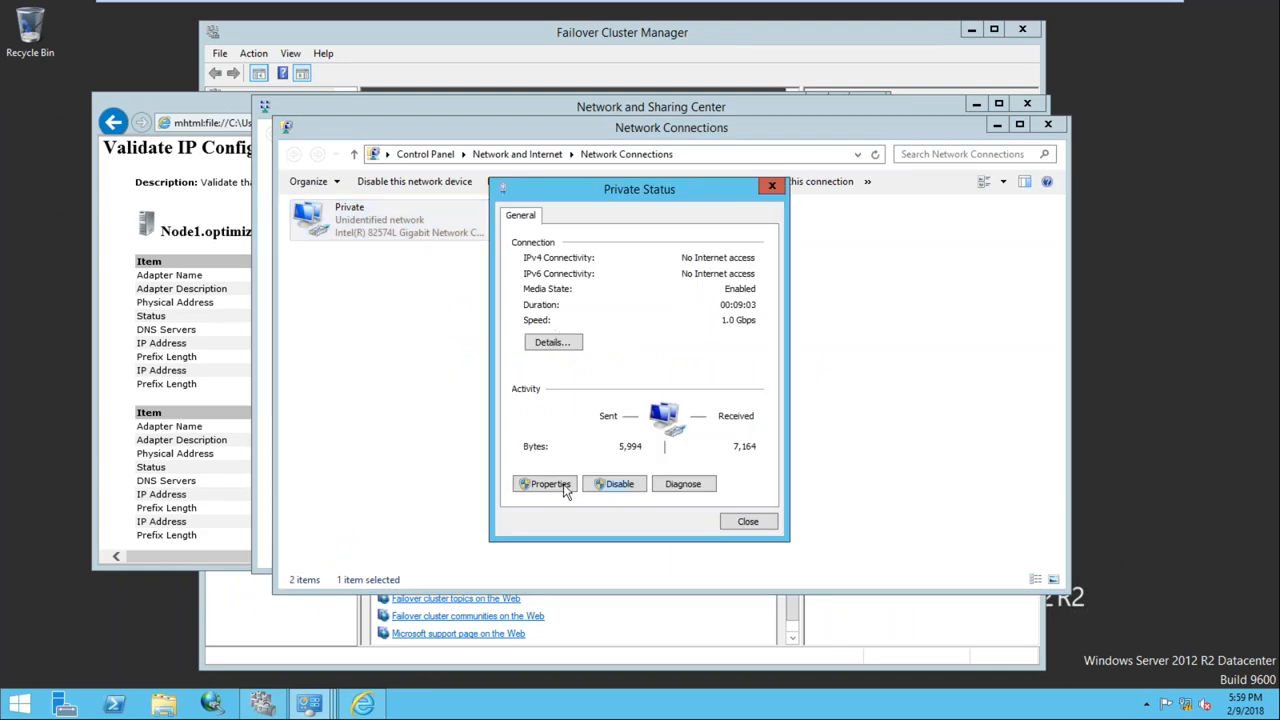
click(570, 345)
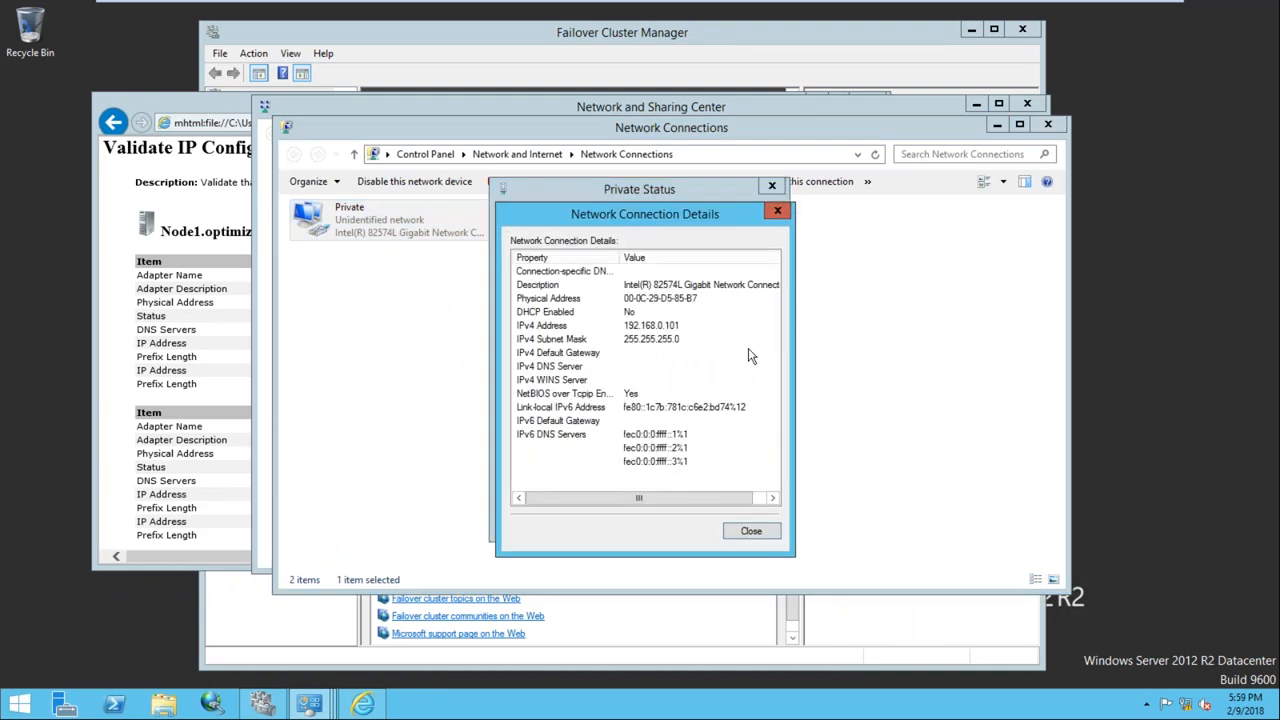
click(760, 497)
drag(670, 500, 659, 500)
Close the Private adapter dialogs, Network Connections and the browser report, returning to the wizard summary
click(751, 531)
click(753, 527)
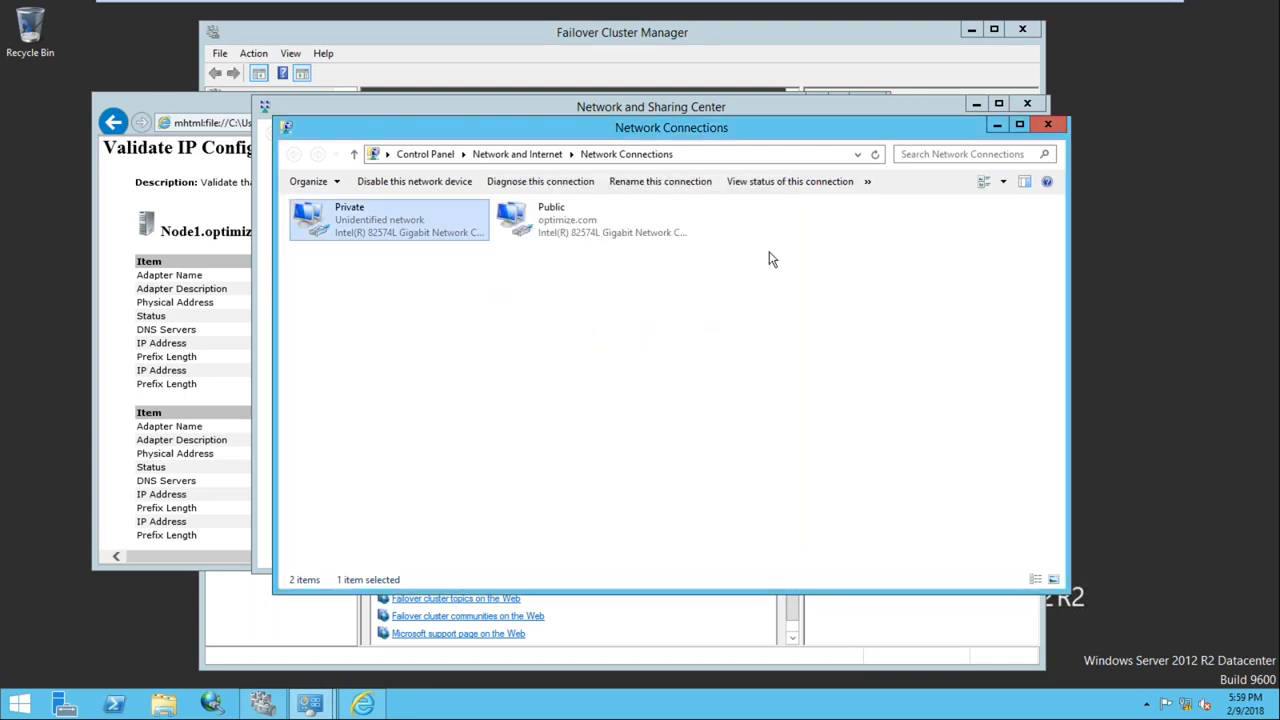
click(1049, 125)
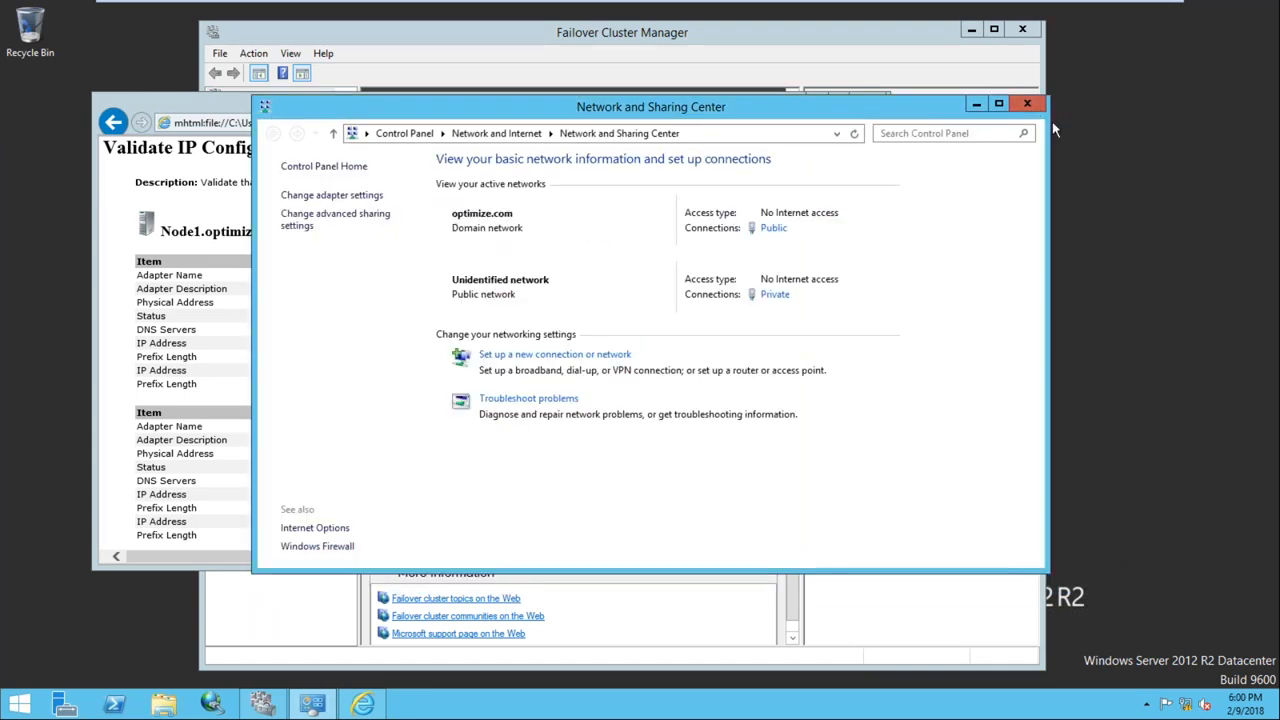
click(975, 104)
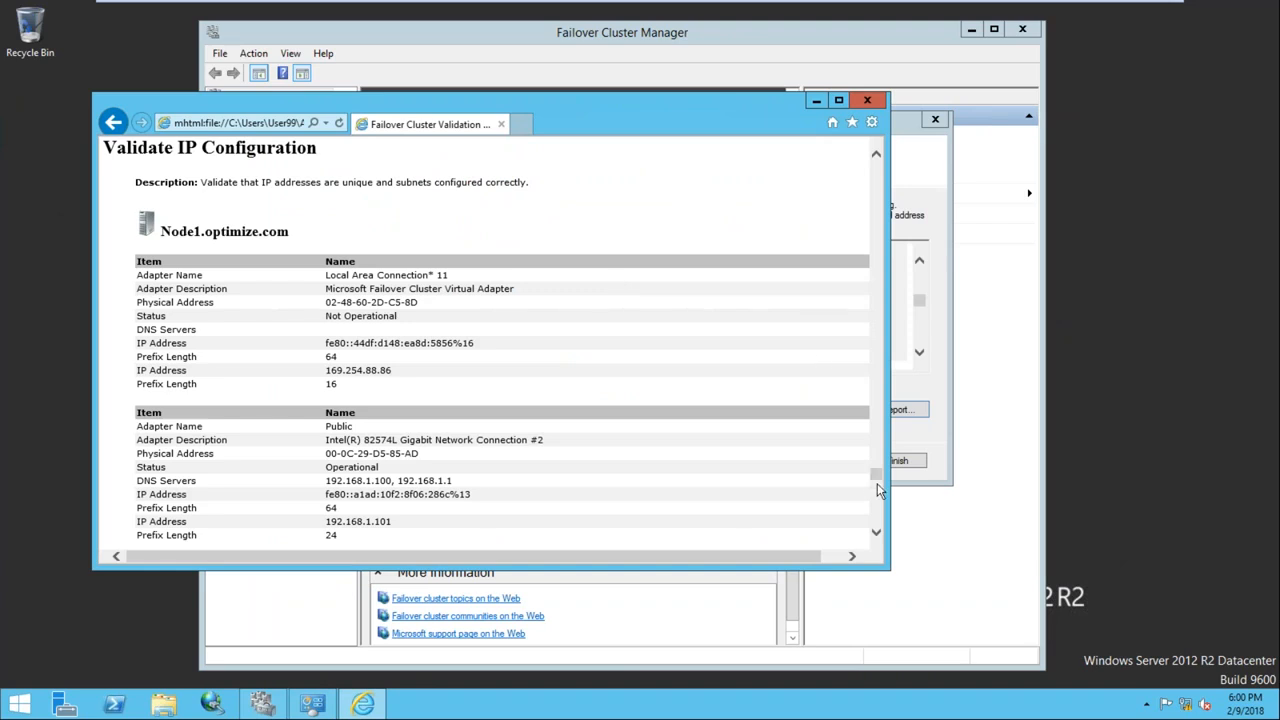
scroll(877, 537, down, 10)
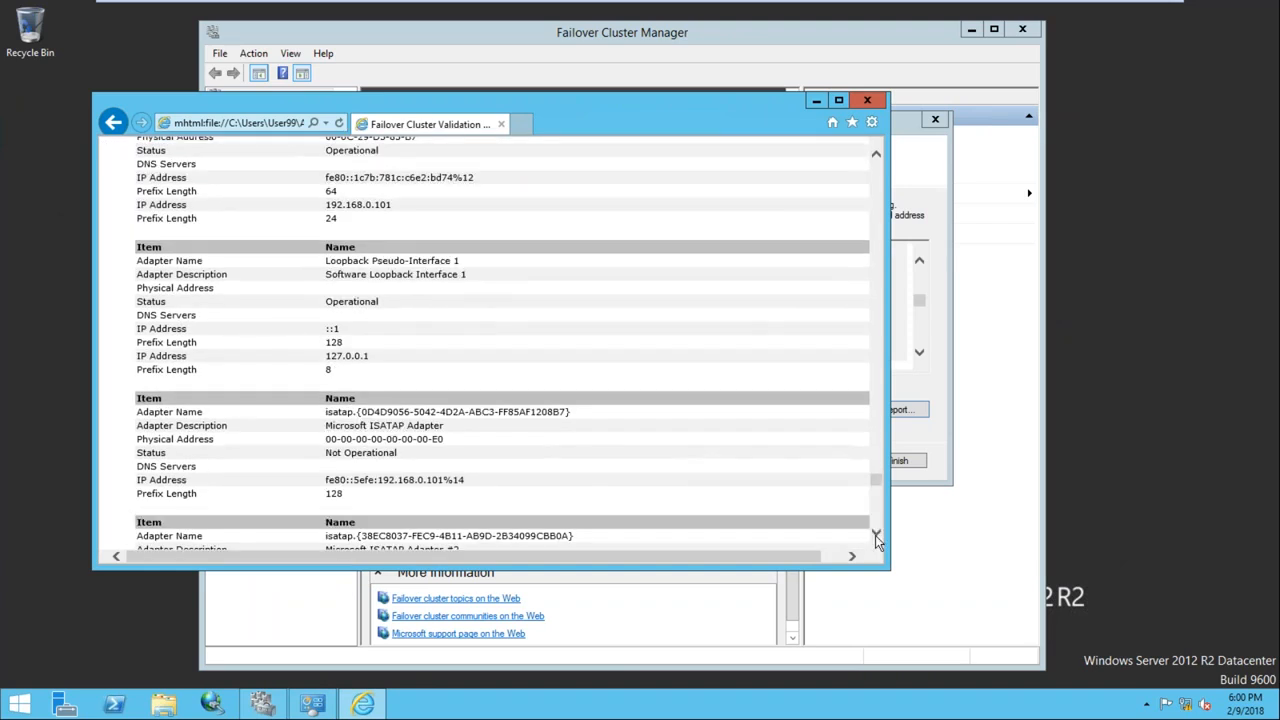
click(867, 100)
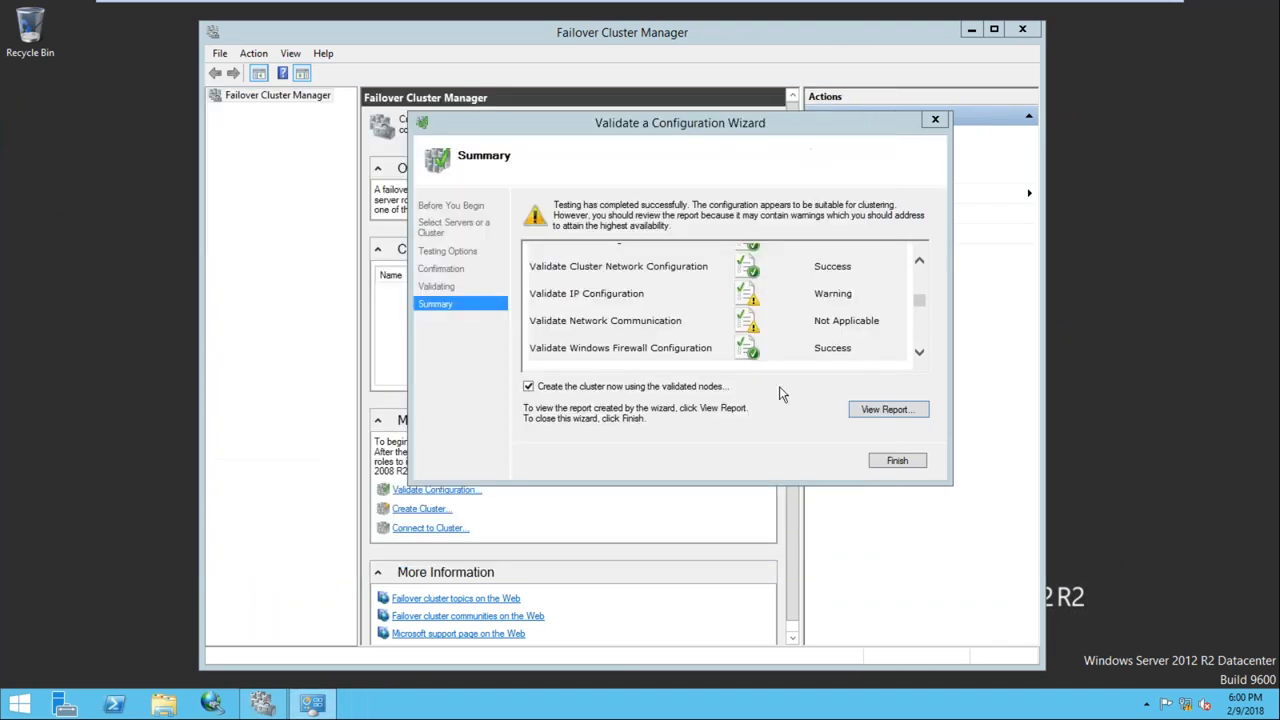
Name the cluster WinCL1 with address 192.168.1.103 on 192.168.1.0/24, excluding 192.168.0.0/24
click(896, 462)
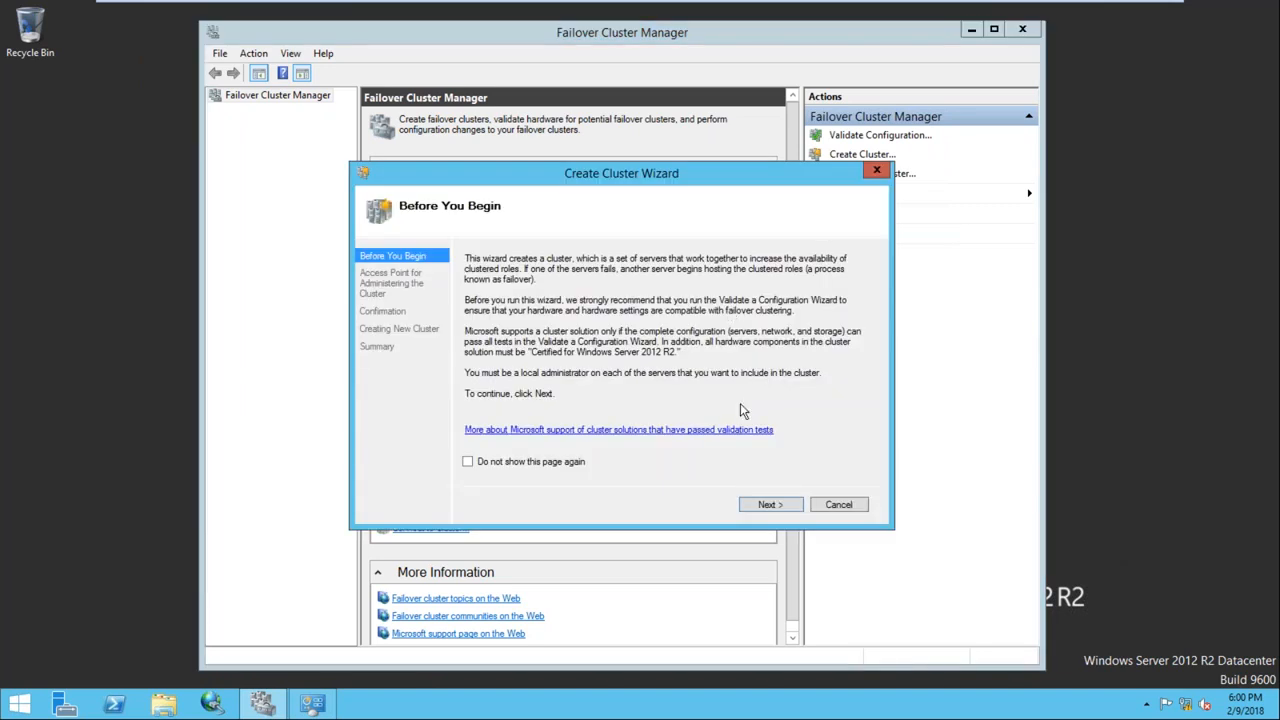
drag(586, 173, 584, 131)
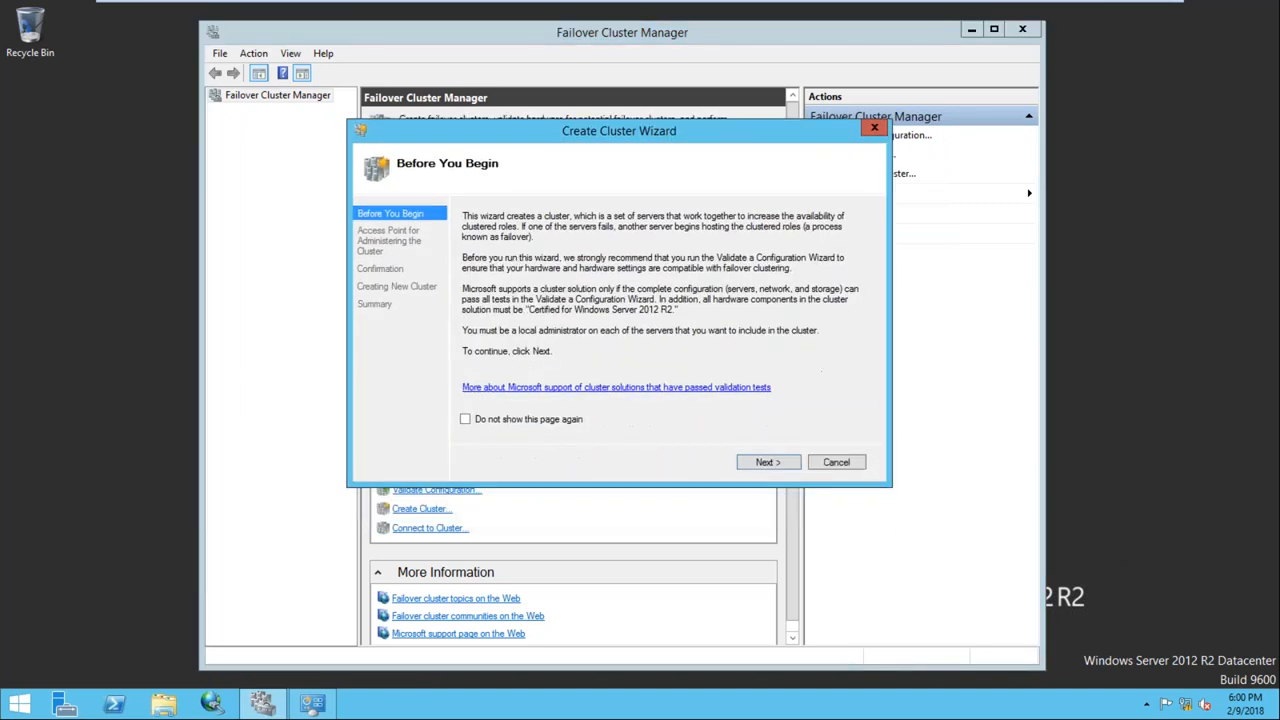
click(765, 462)
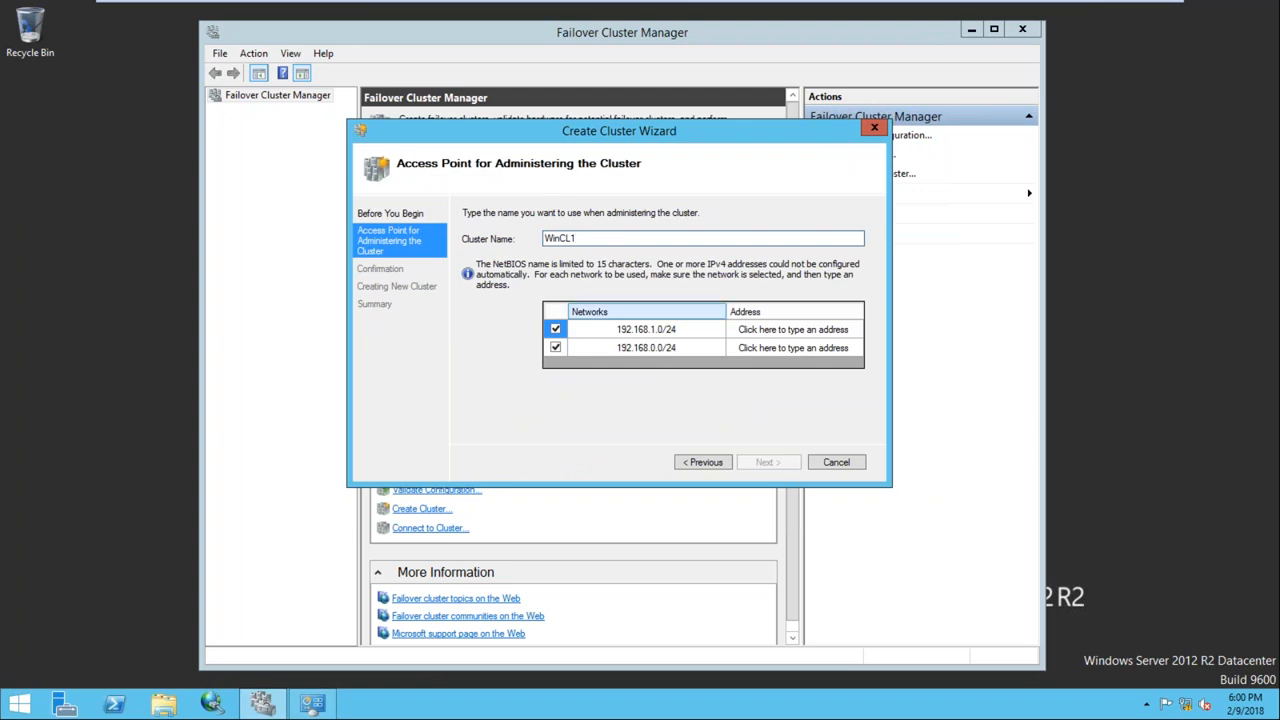
click(556, 347)
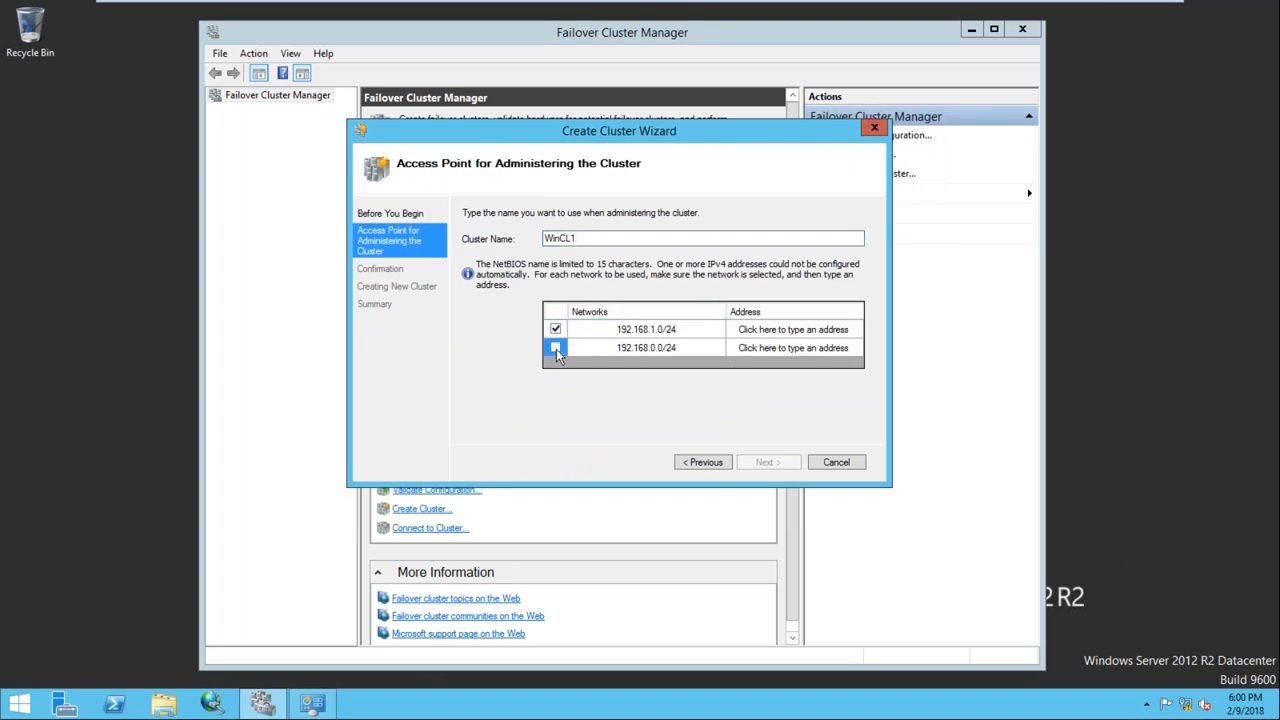
click(767, 332)
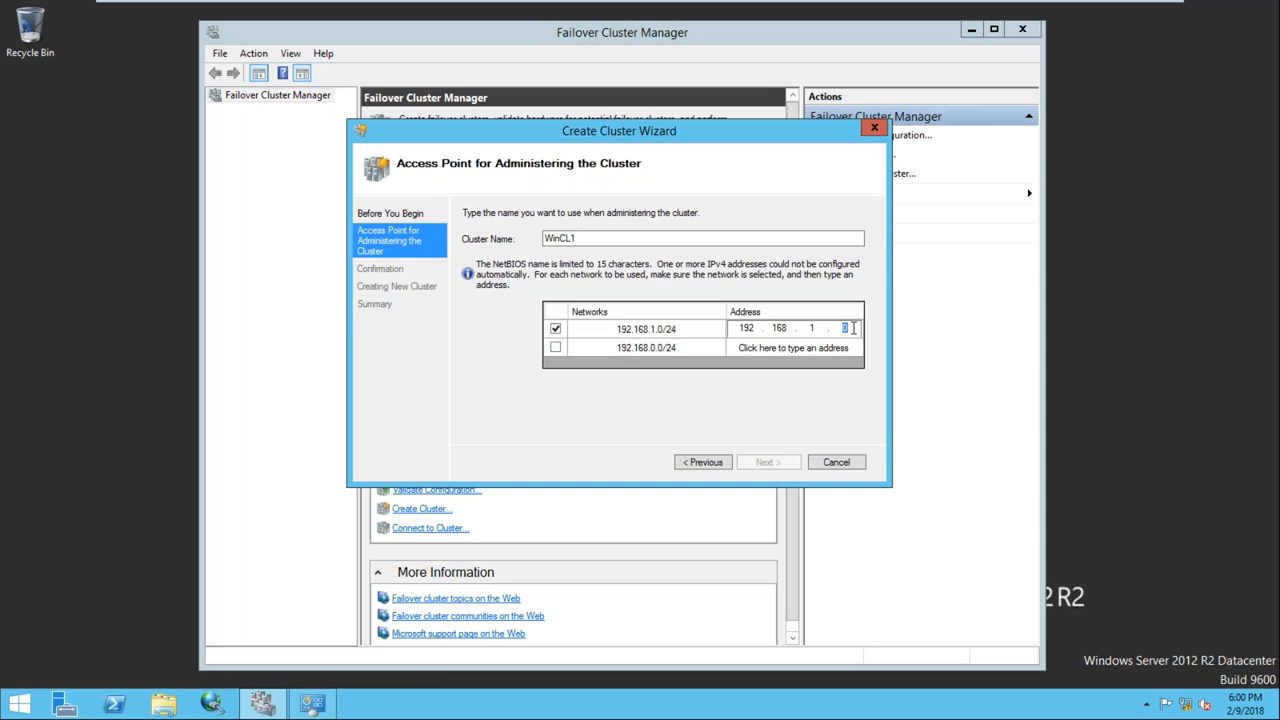
text(103)
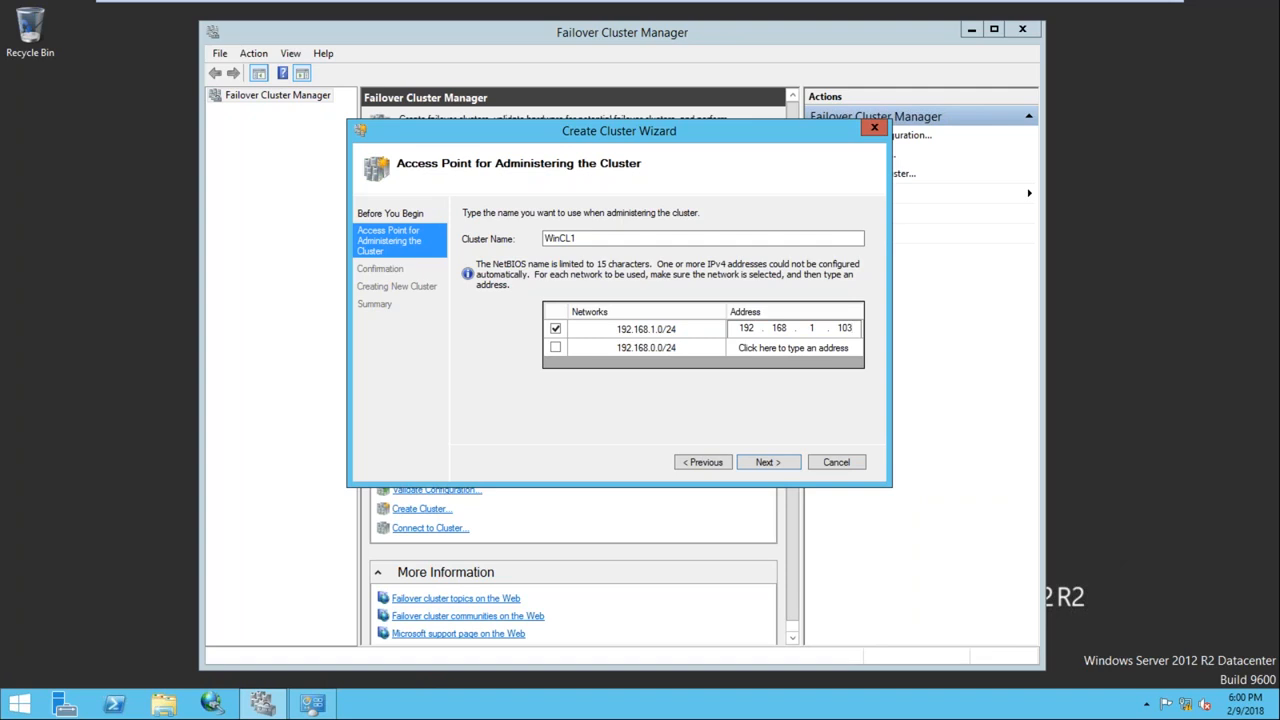
click(762, 464)
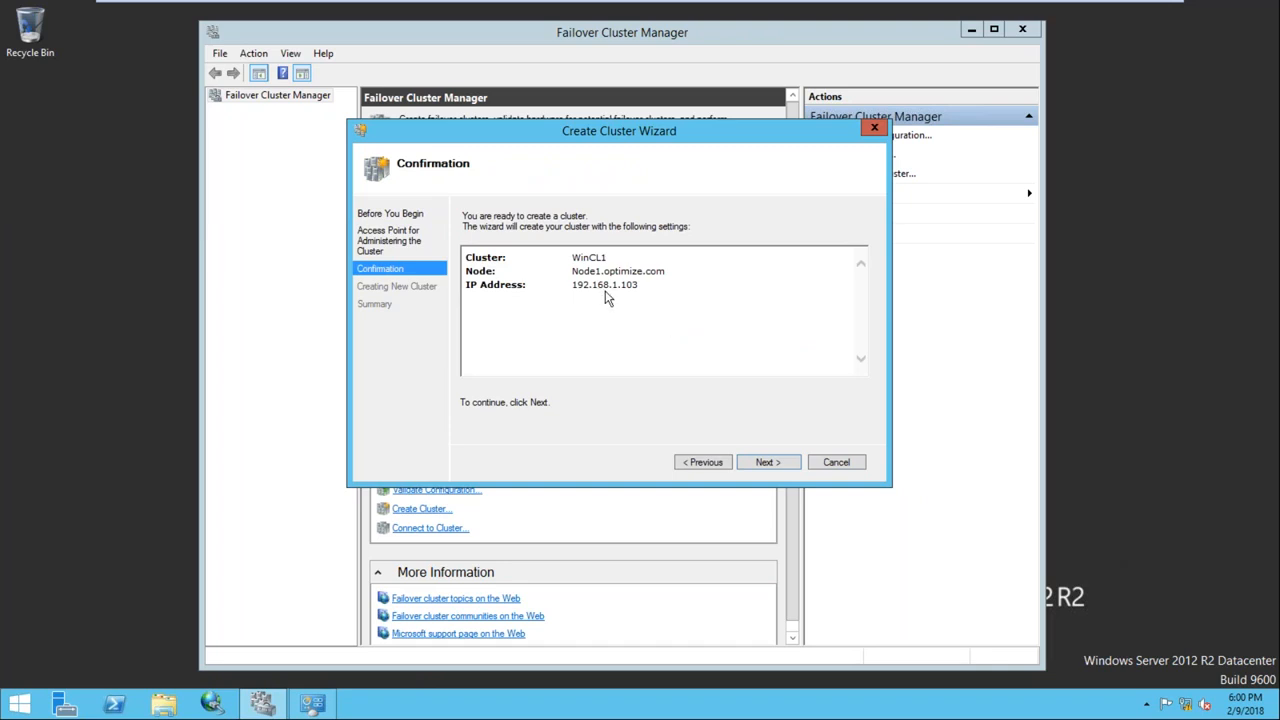
Create the WinCL1 cluster and close the wizard once it completes
click(761, 464)
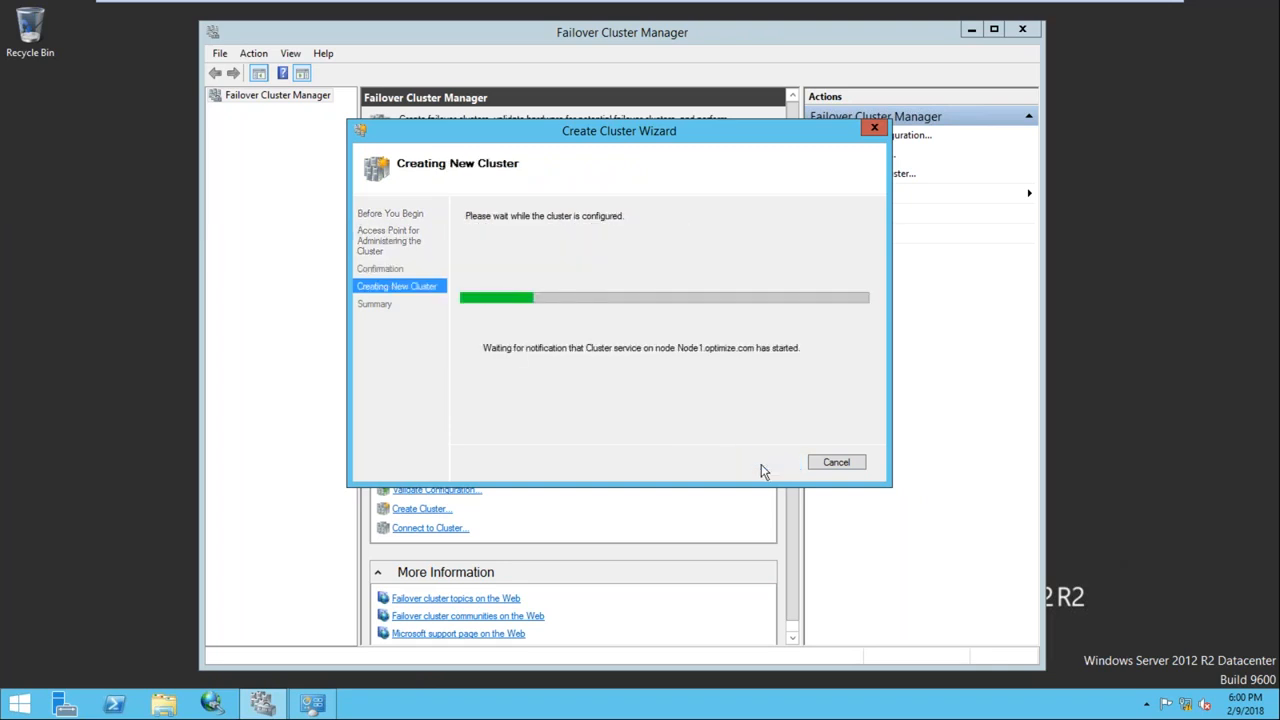
drag(640, 140, 677, 126)
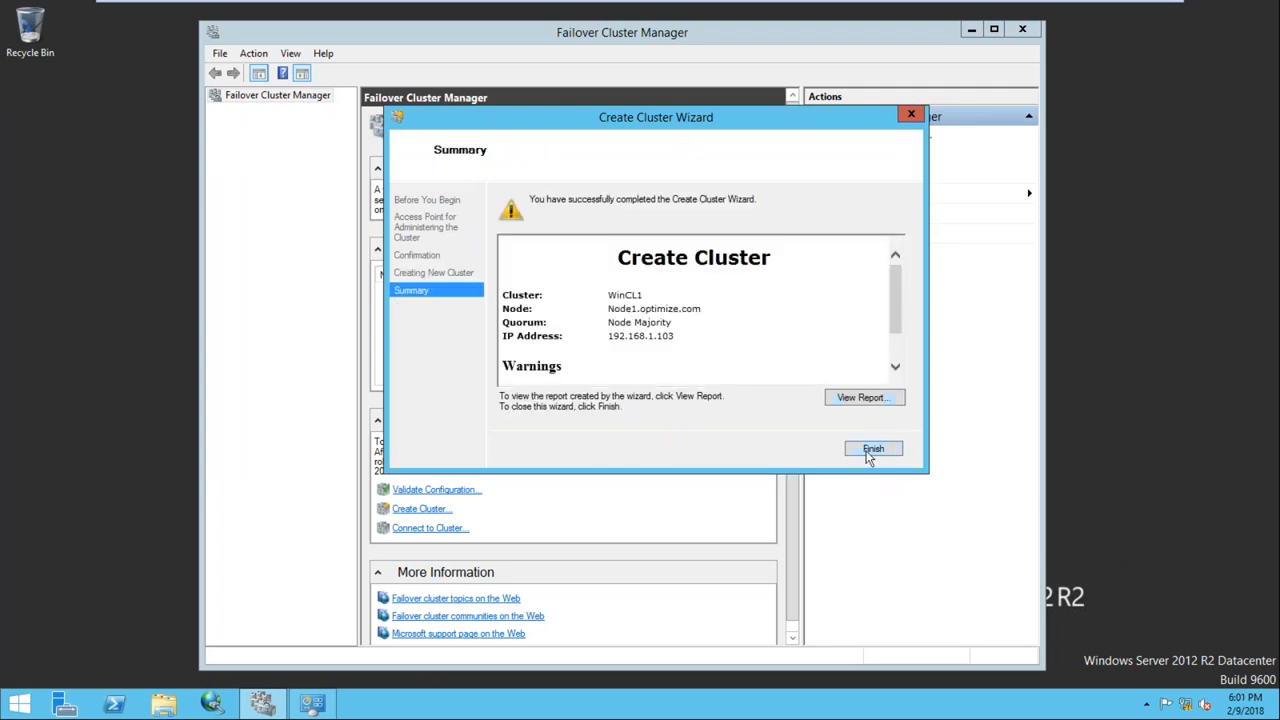
click(872, 449)
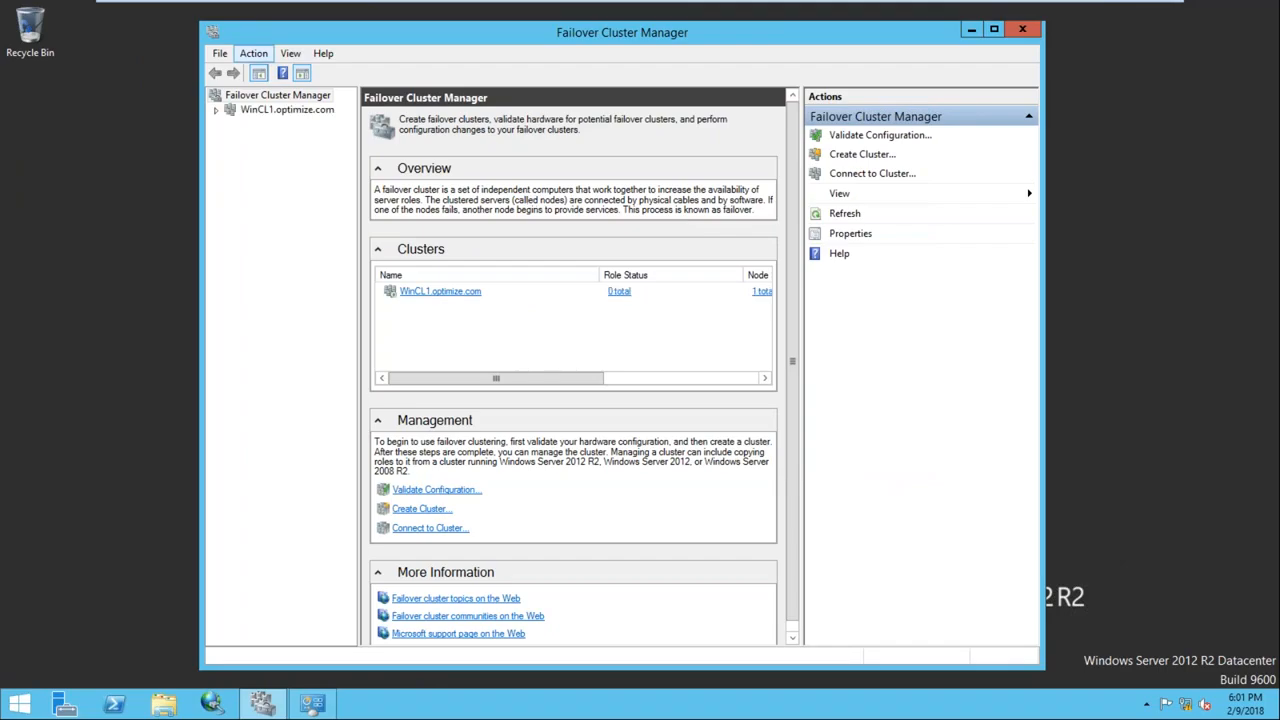
Open WinCL1.optimize.com, confirm Node1 is listed under Nodes, and return to the cluster summary
double_click(376, 39)
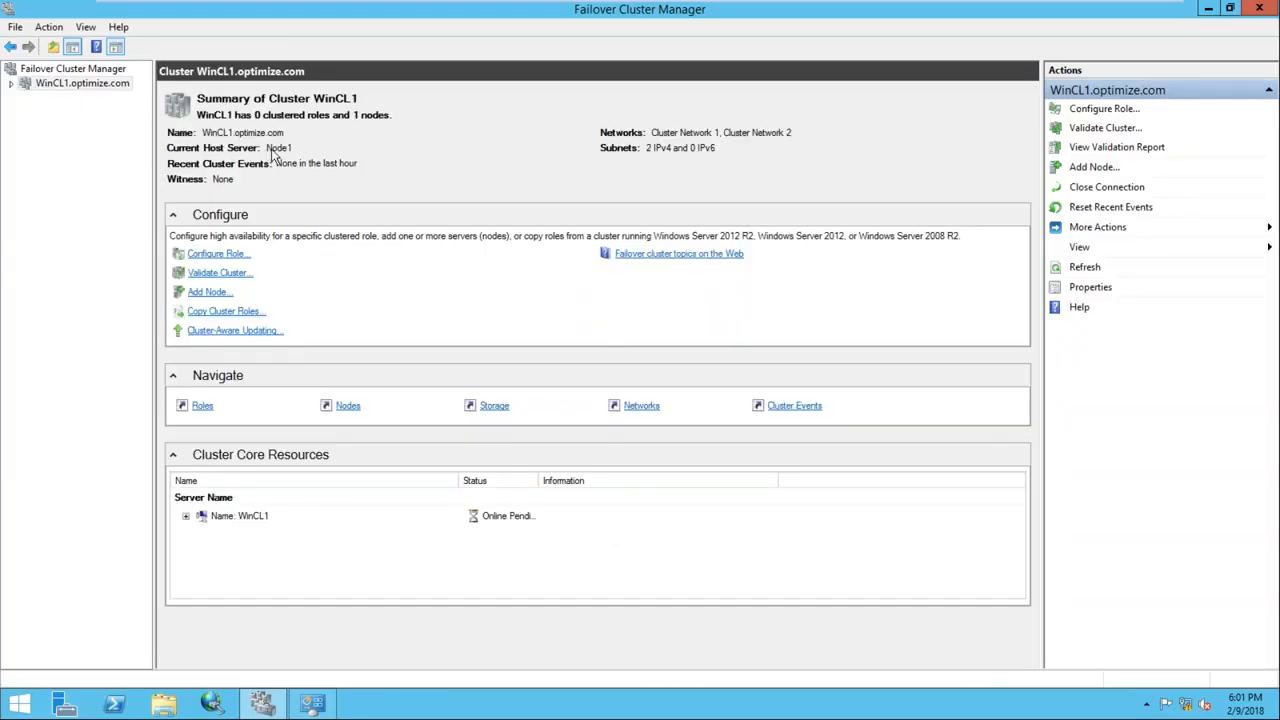
click(12, 84)
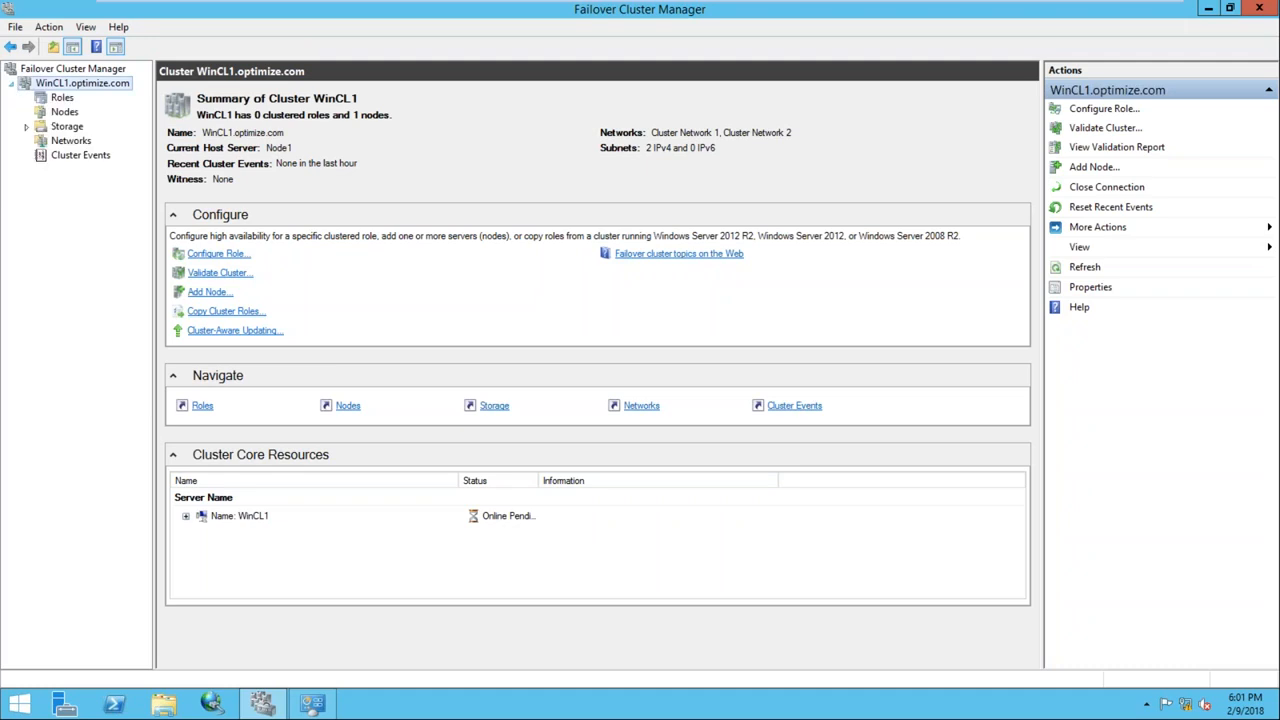
click(64, 112)
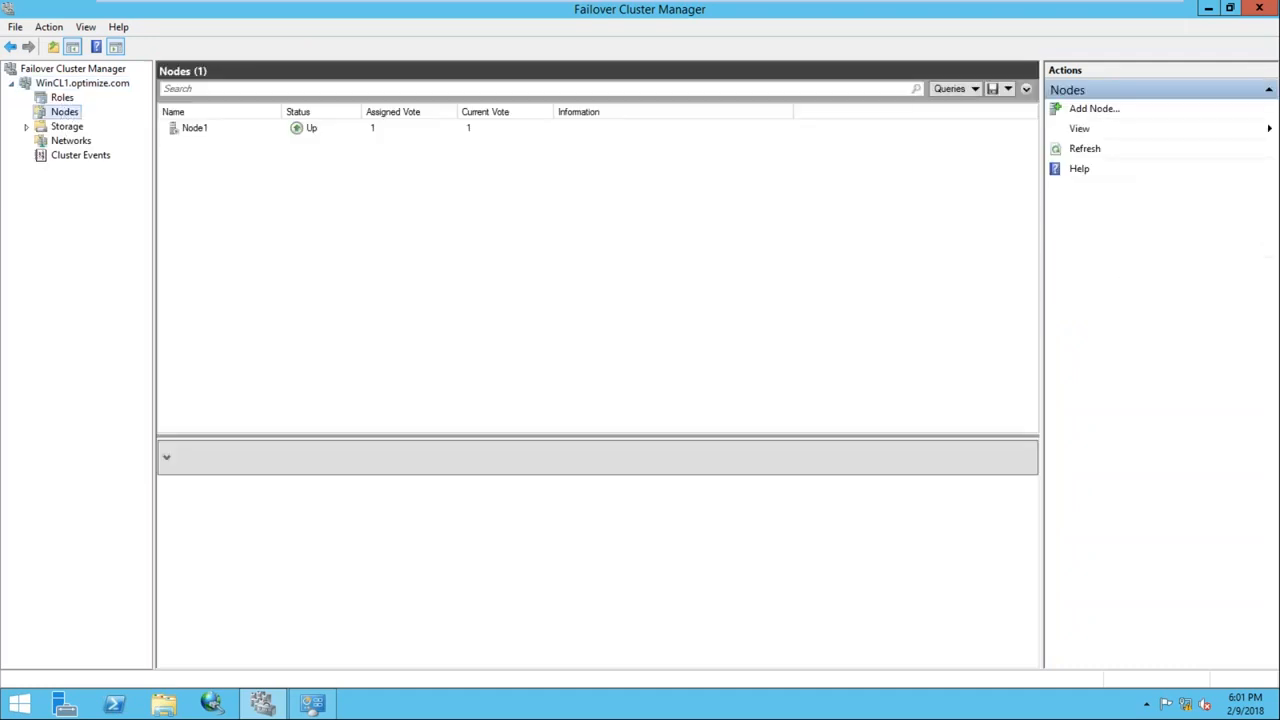
right_click(63, 112)
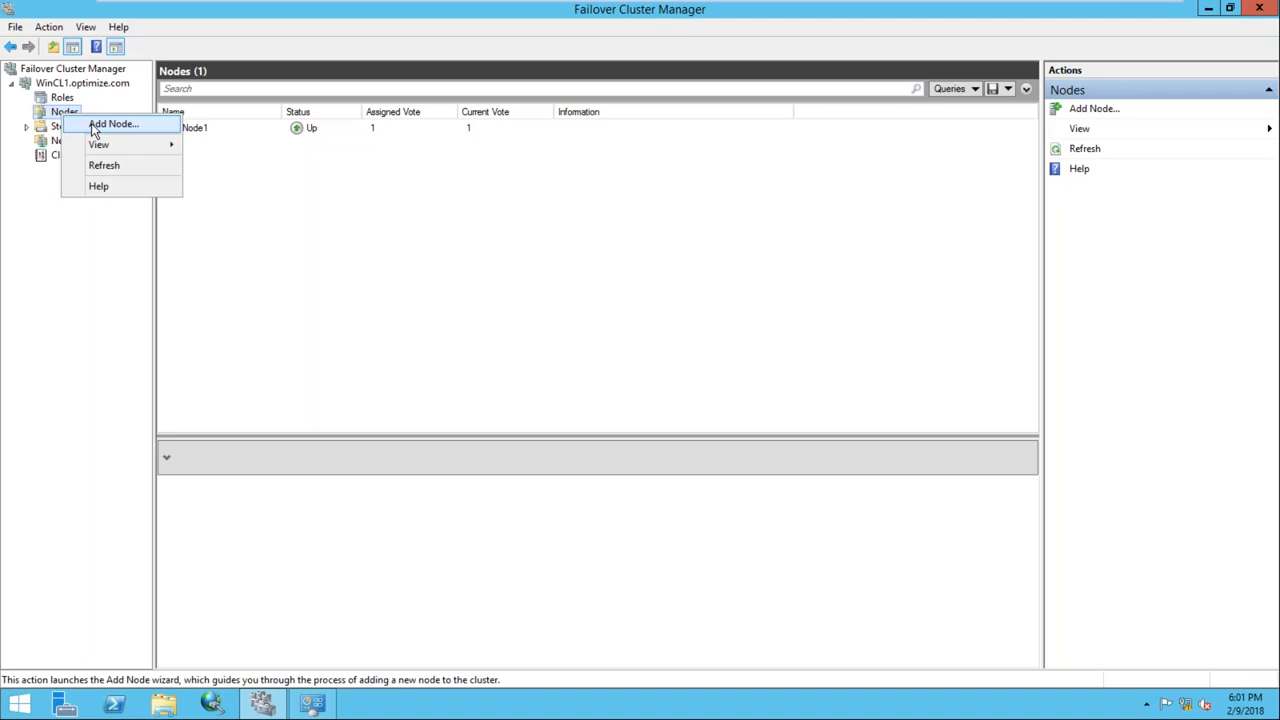
click(51, 317)
click(80, 83)
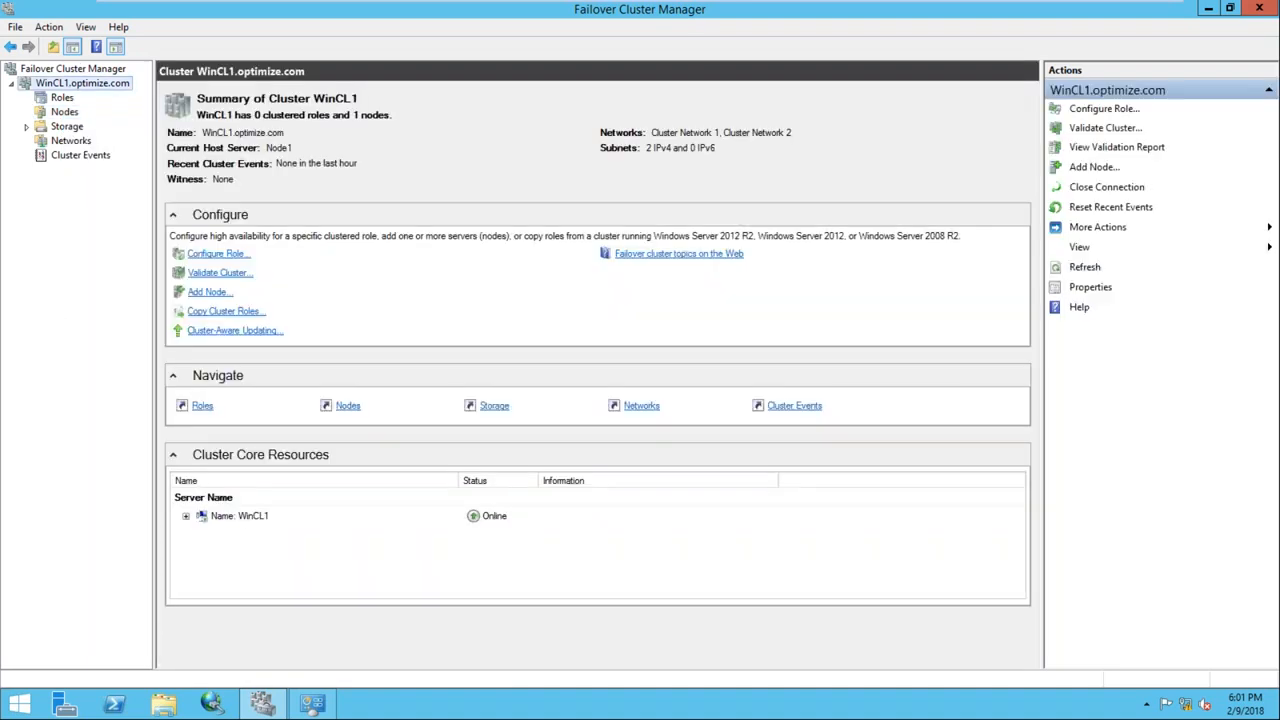
On the SQLDC VM, run ncpa.cpl to check Network Connections, then close it
mouse_move(711, 9)
click(657, 13)
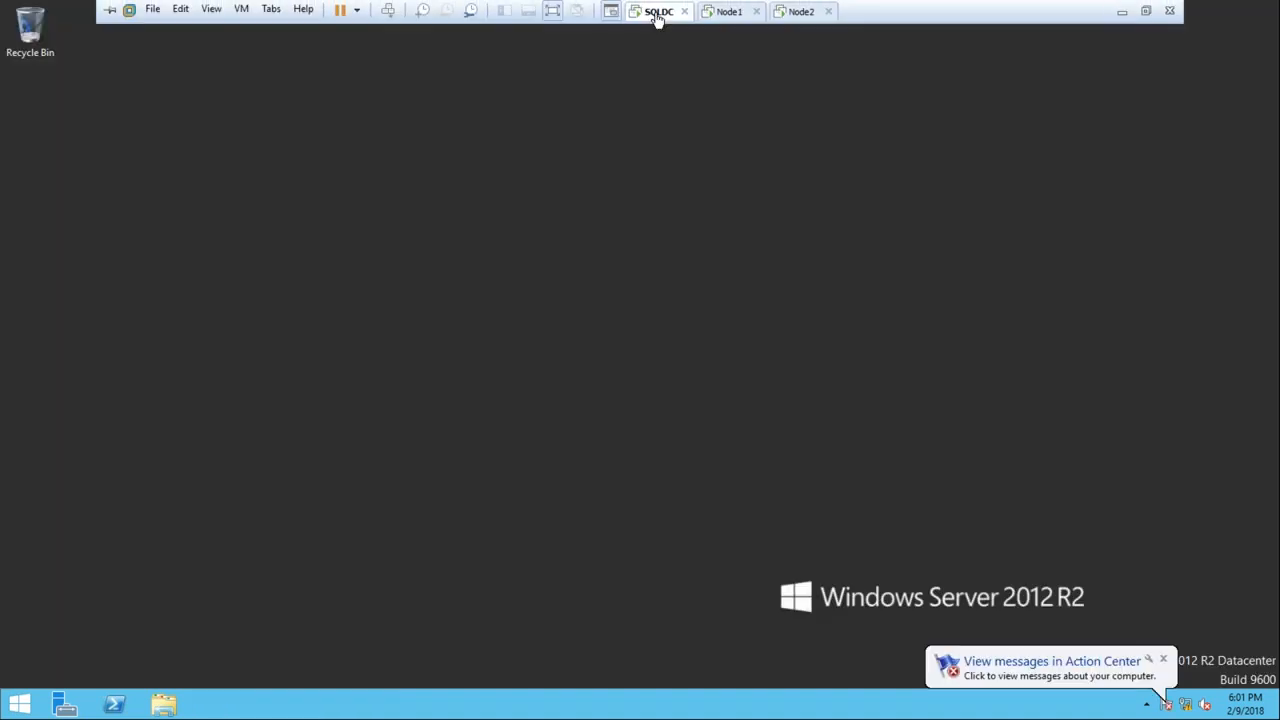
key(super+r)
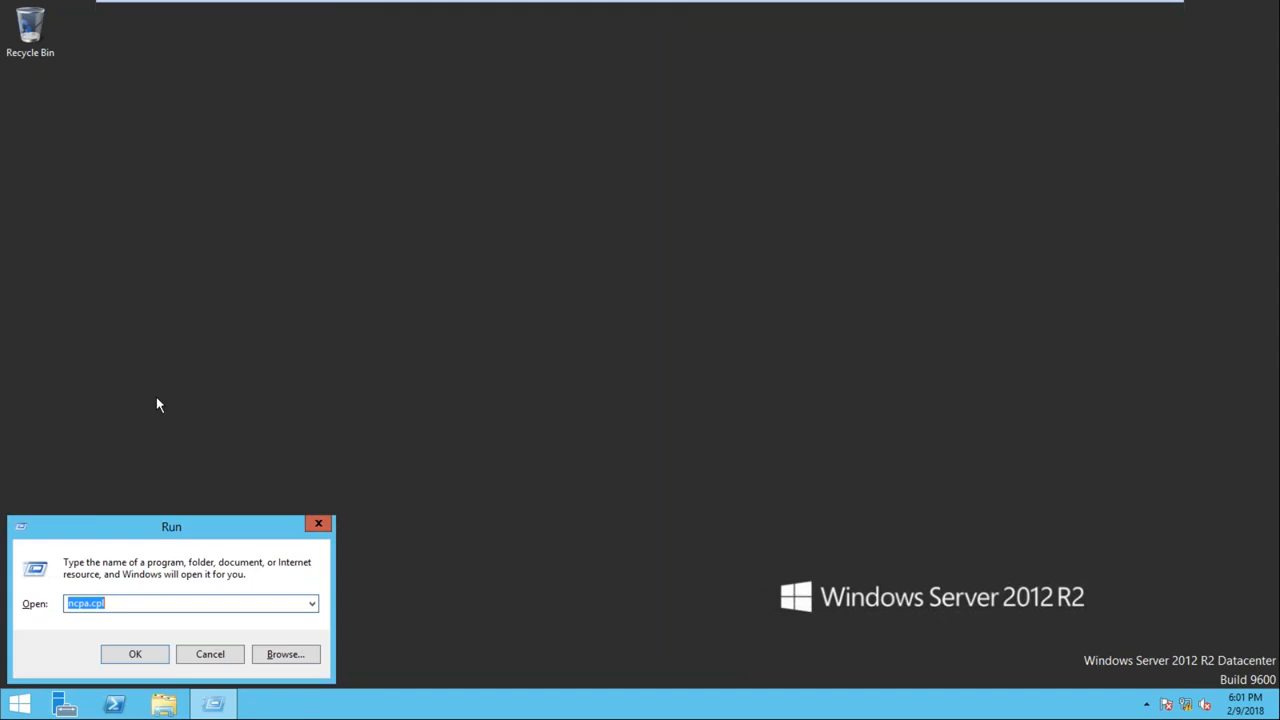
key(Return)
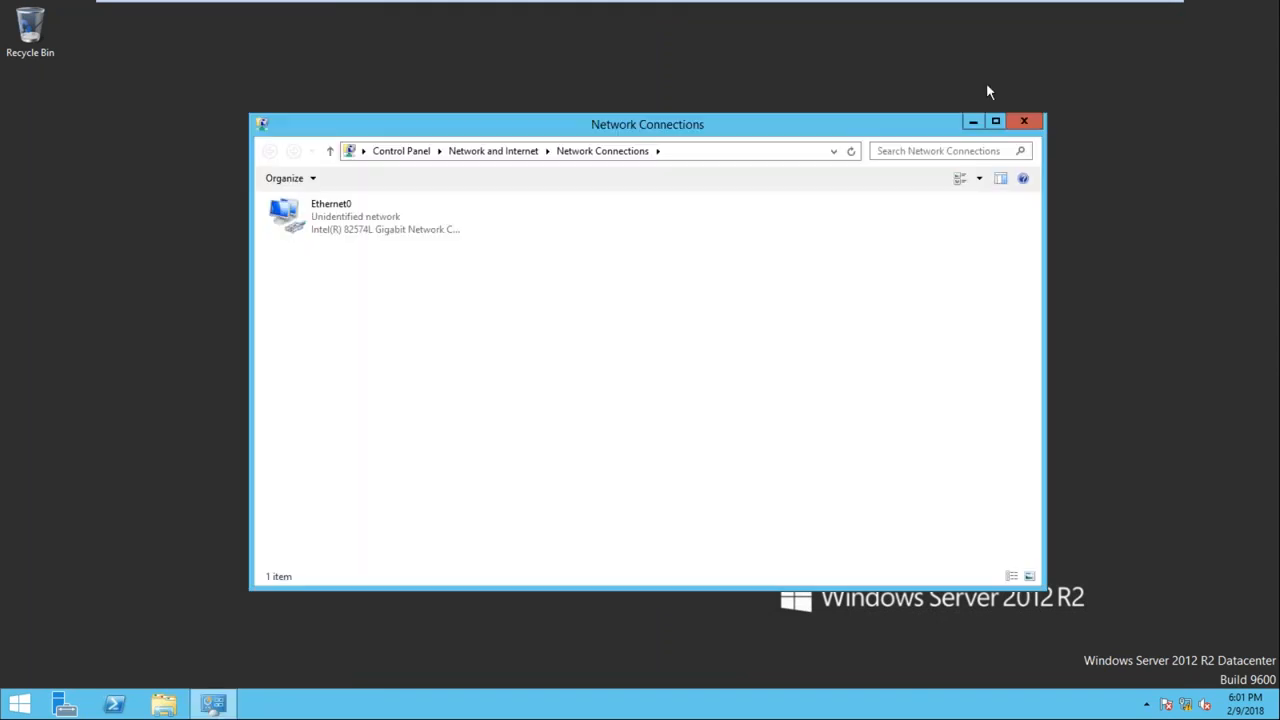
click(1025, 122)
Run dsa.msc to launch Active Directory Users and Computers
key(super+r)
text(d)
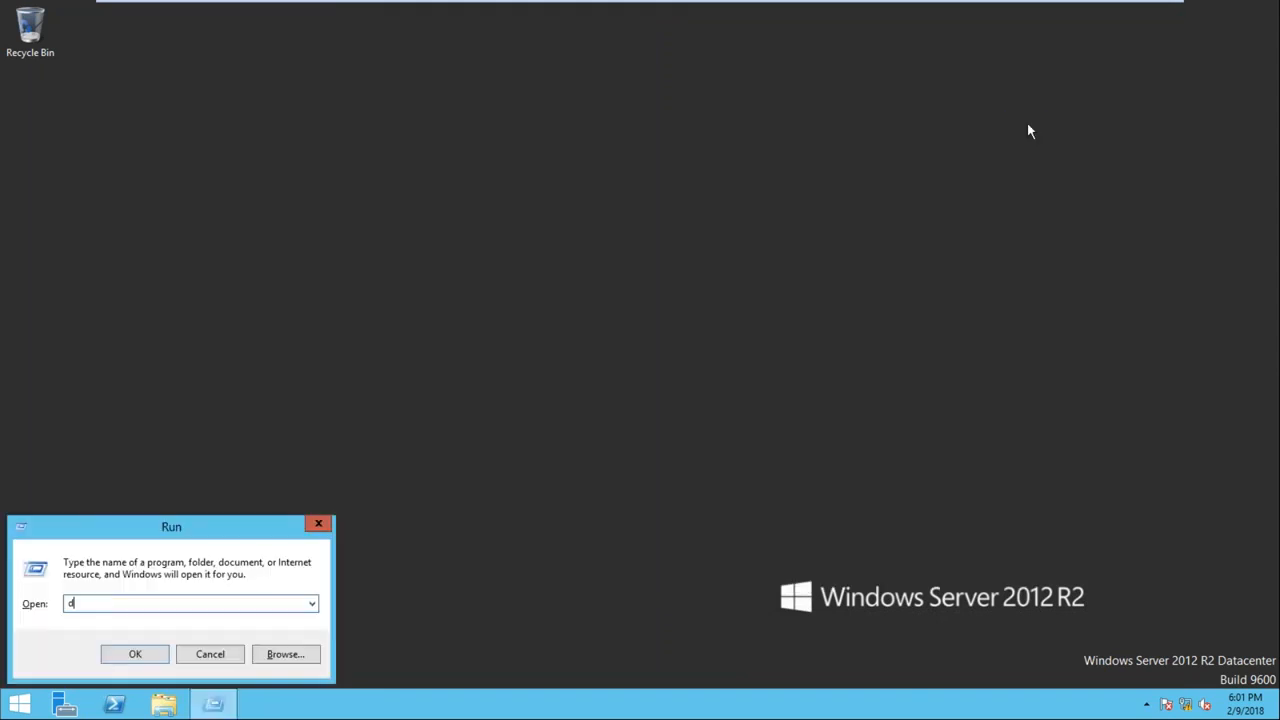
text(sa.msc)
key(Return)
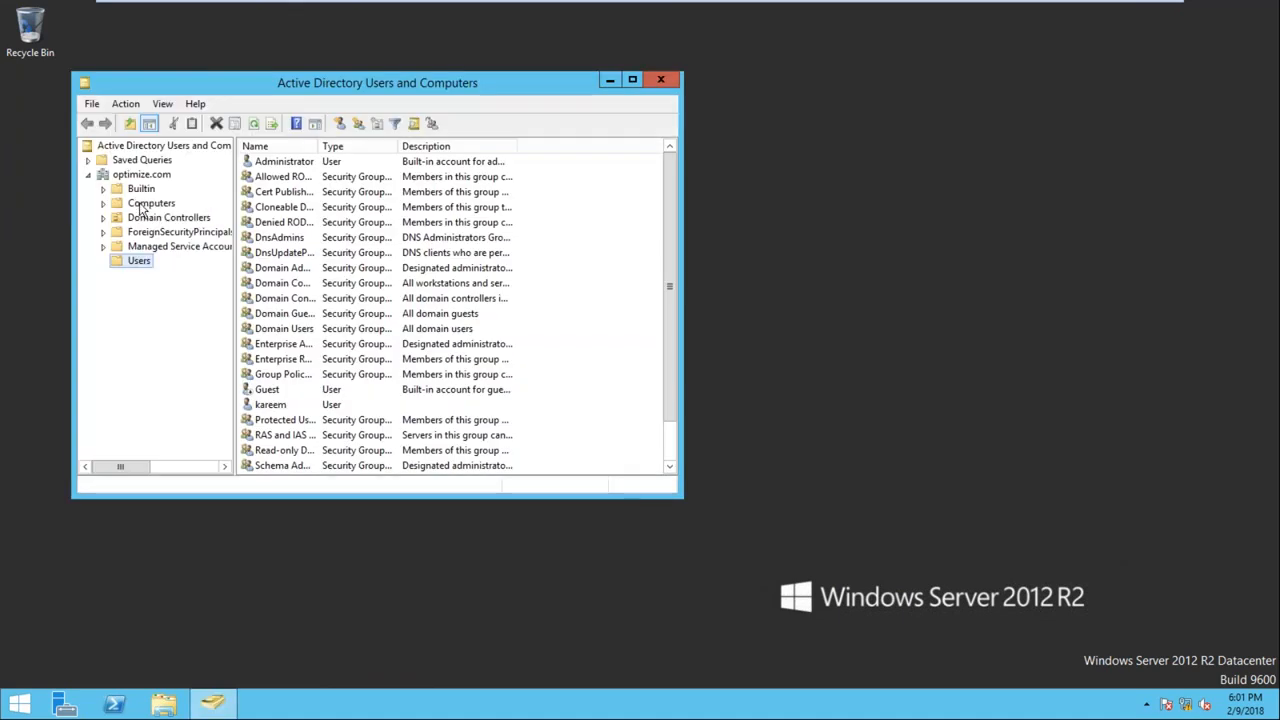
Find the WINCL1 cluster computer account in the Computers container, then return to Node1
click(148, 205)
click(418, 209)
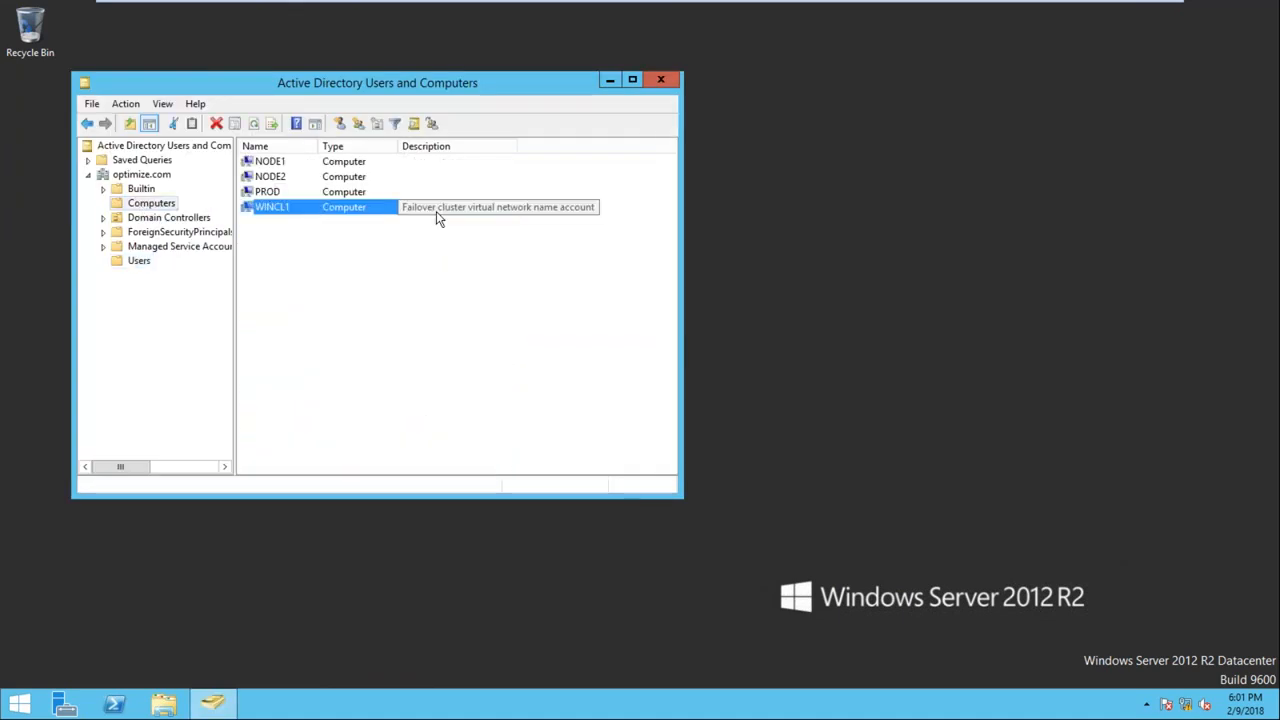
mouse_move(652, 10)
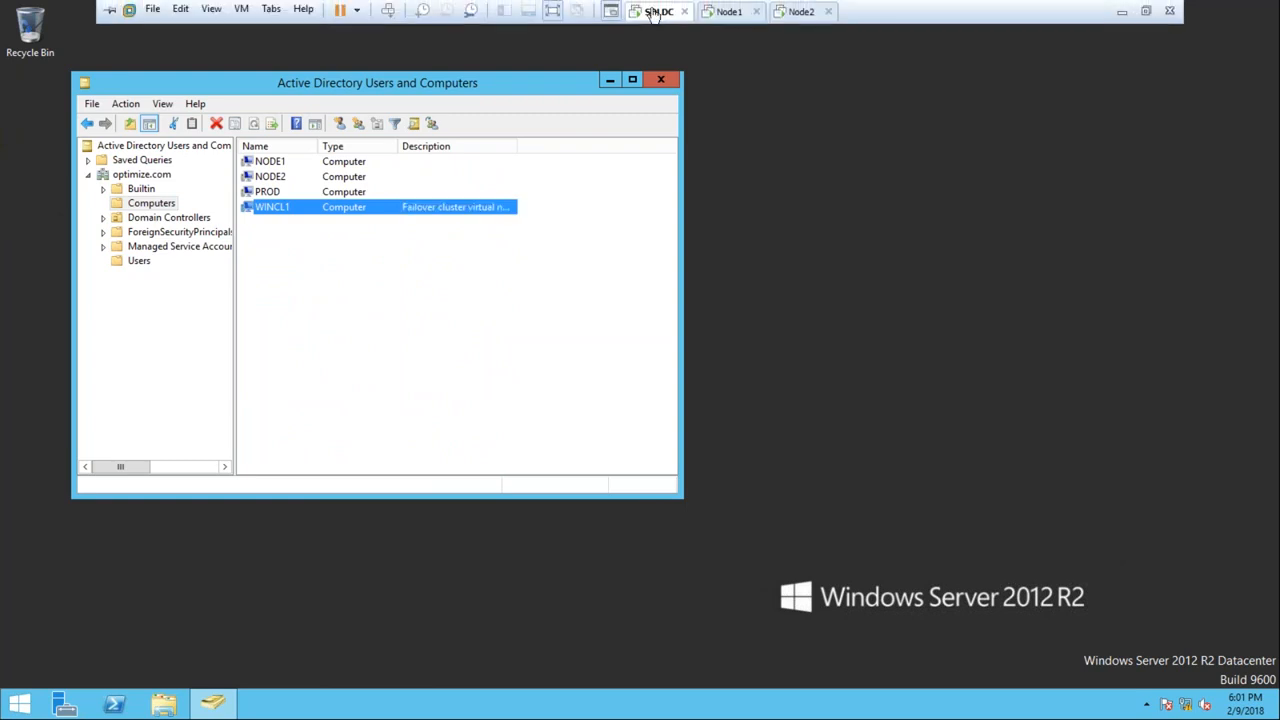
click(722, 14)
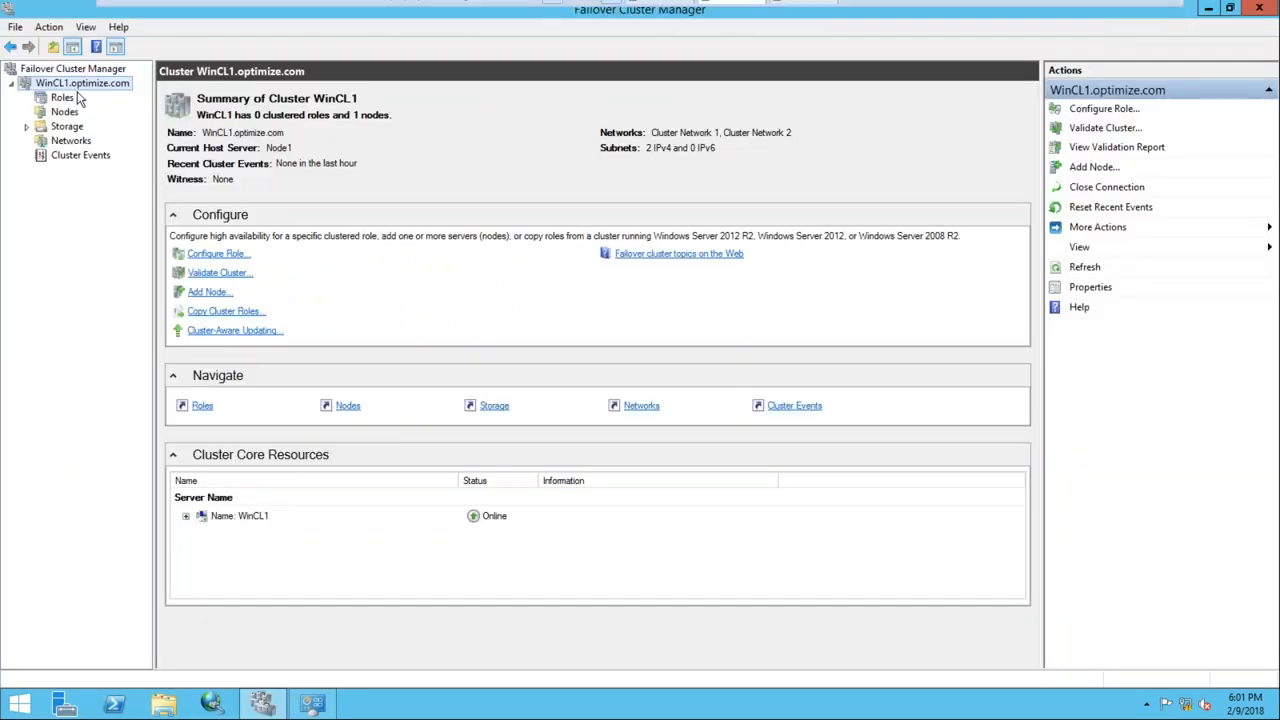
Add Cluster Disk 1 (1.00 GB) and Cluster Disk 2 (5.00 GB) to WinCL1's storage
click(27, 127)
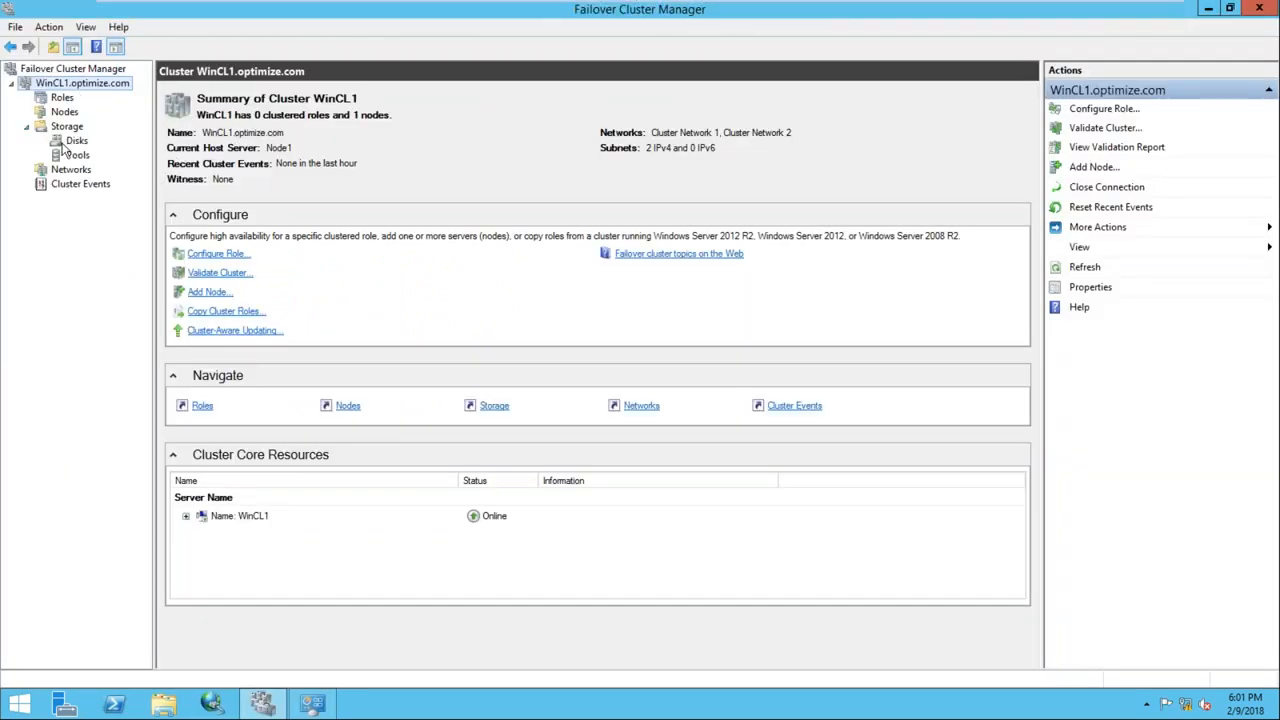
click(68, 143)
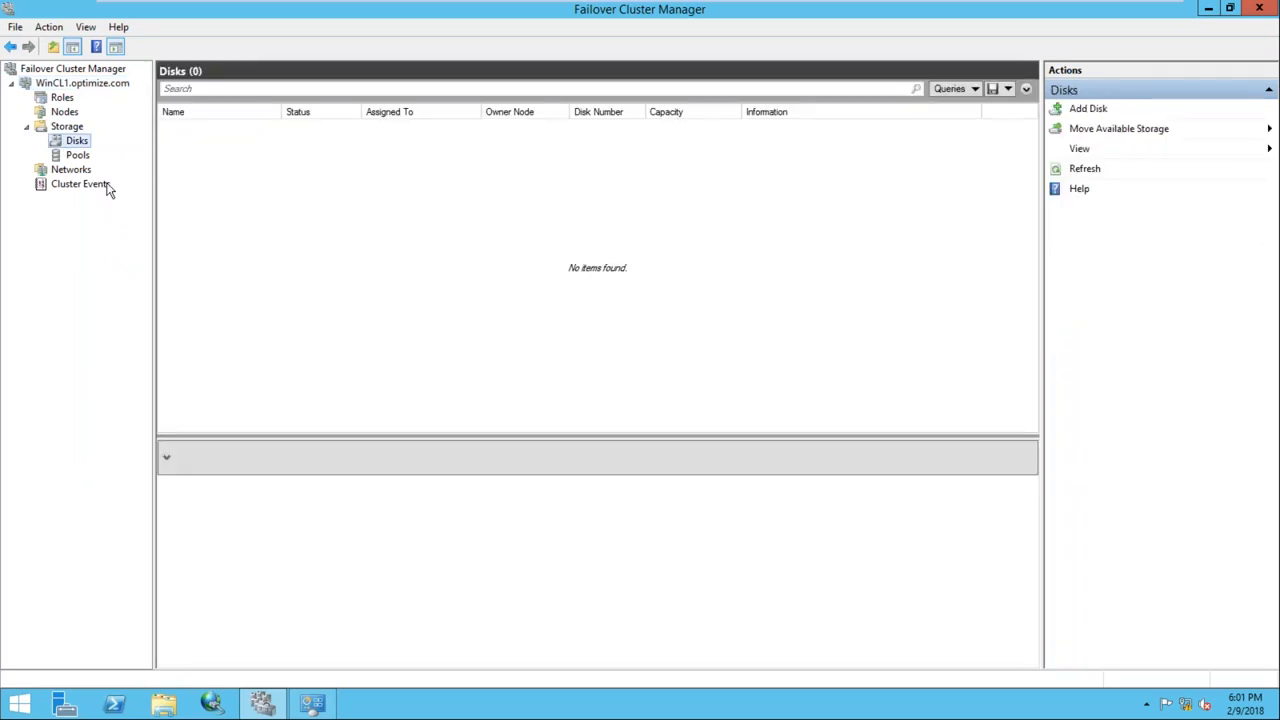
right_click(86, 148)
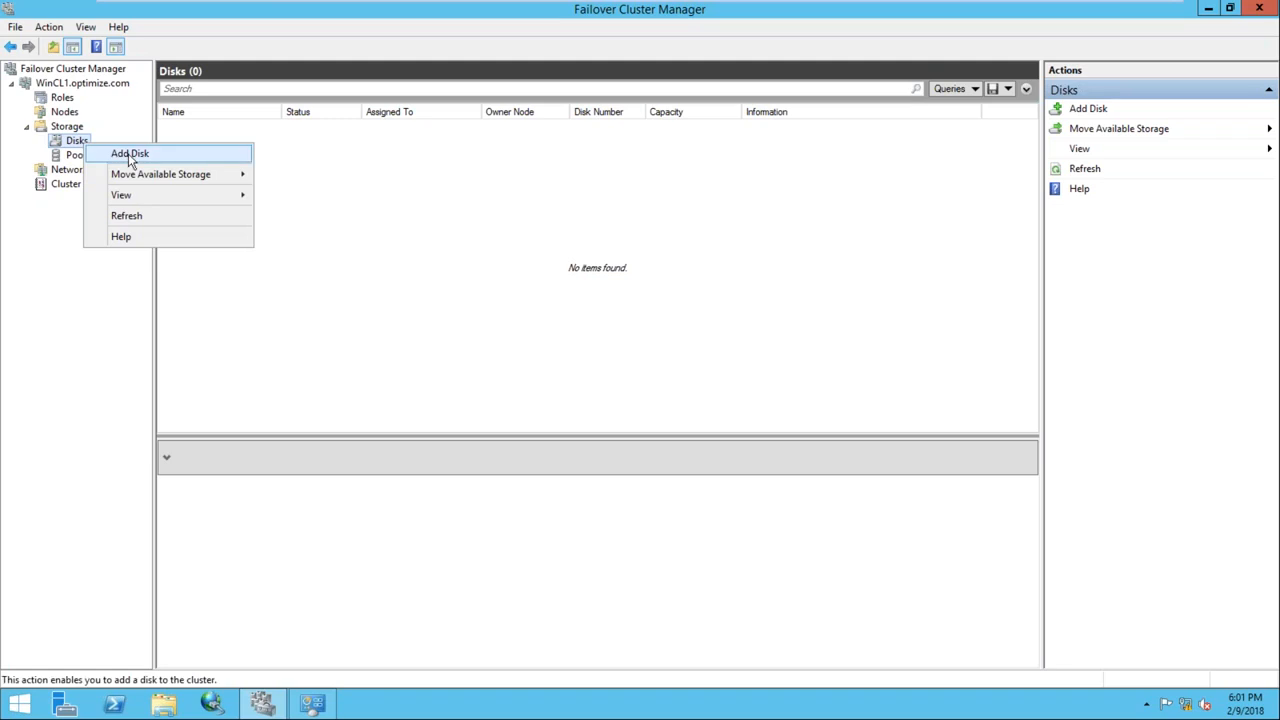
click(130, 156)
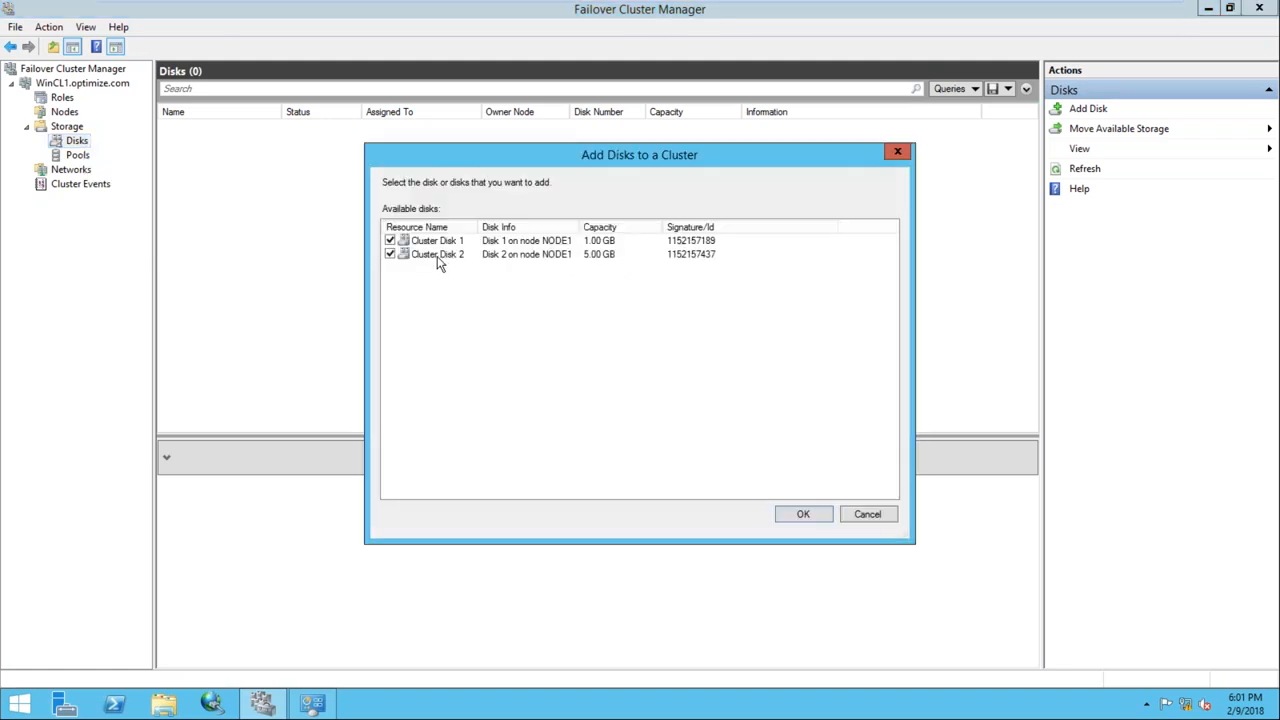
click(803, 513)
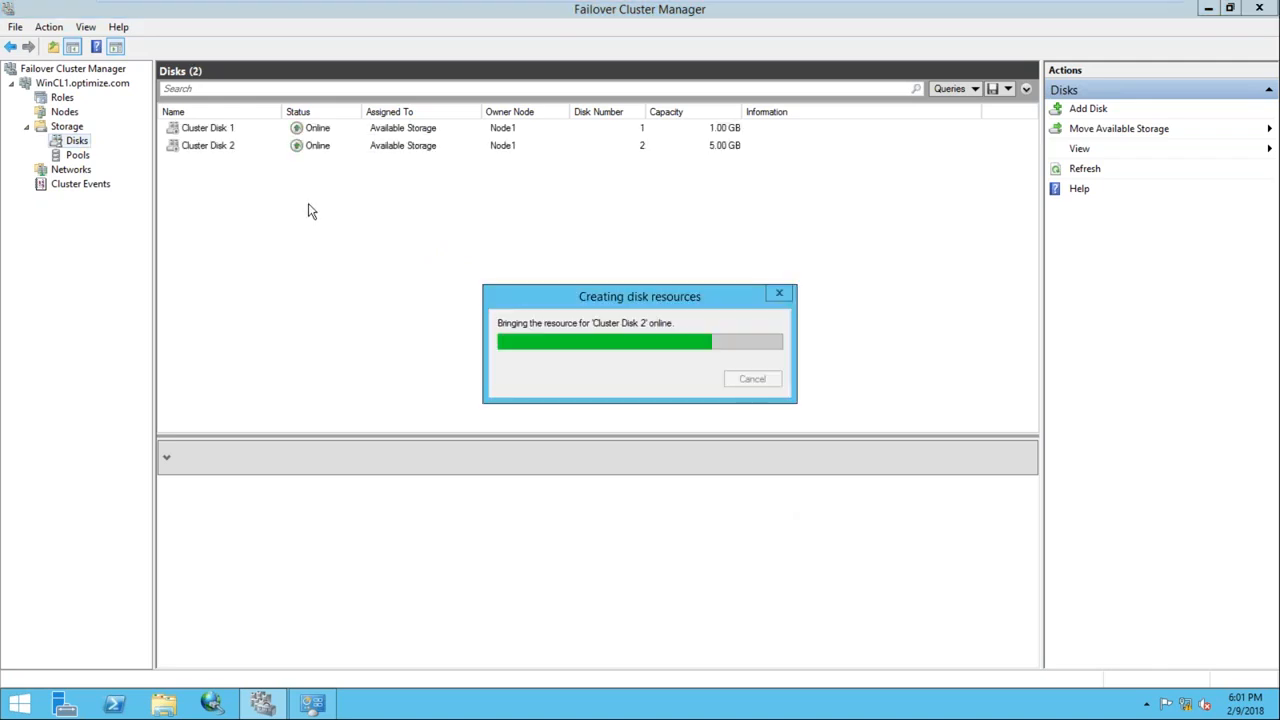
Rename Cluster Disk 1 (1.00 GB) to QRM in its properties
click(195, 138)
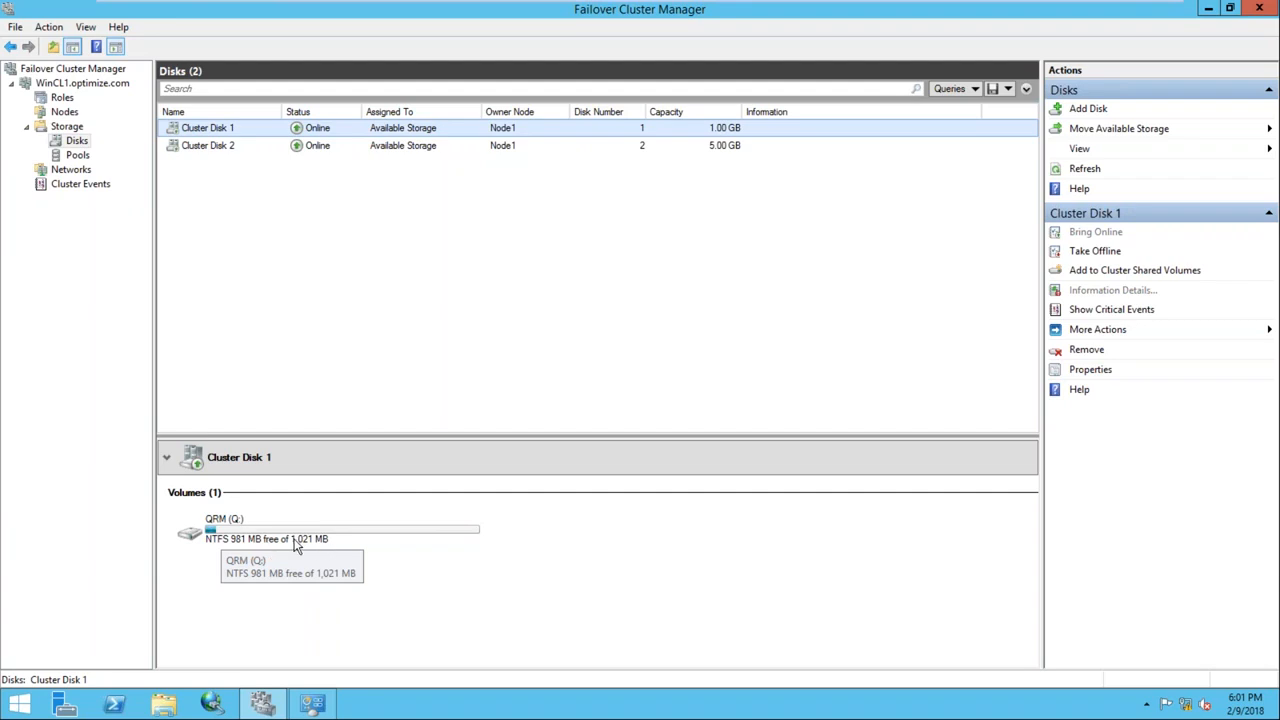
right_click(220, 131)
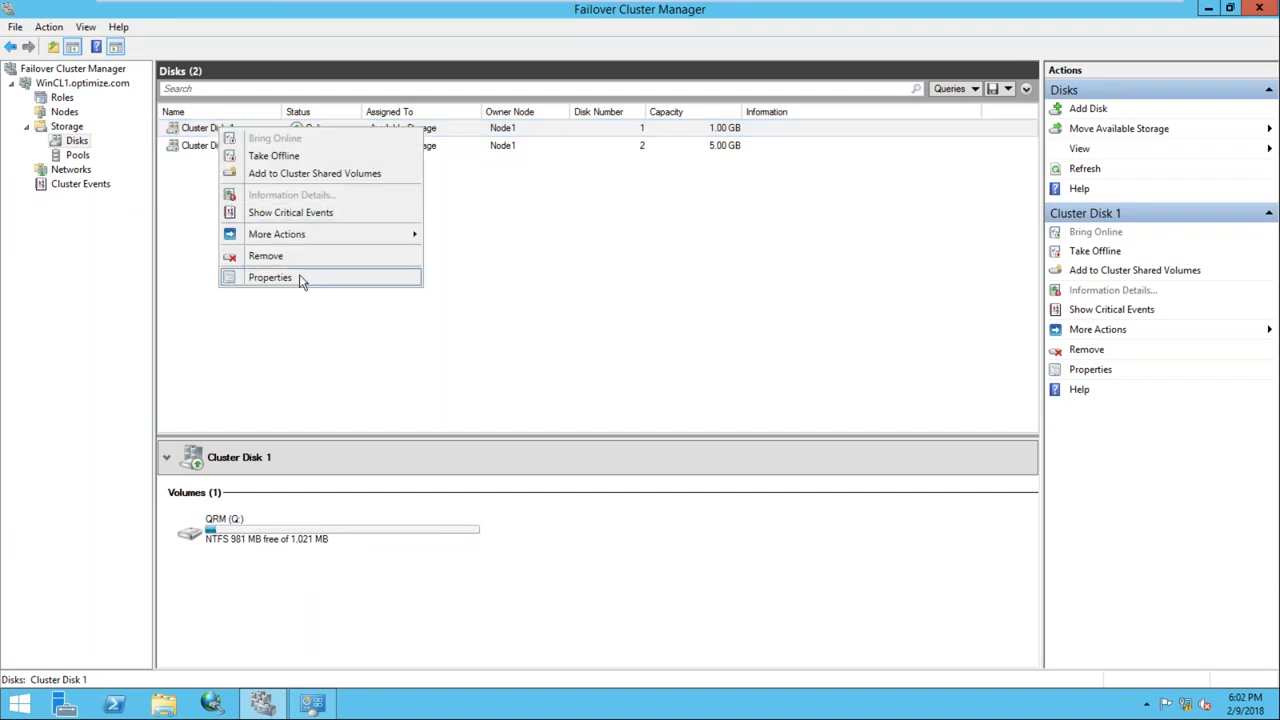
click(297, 277)
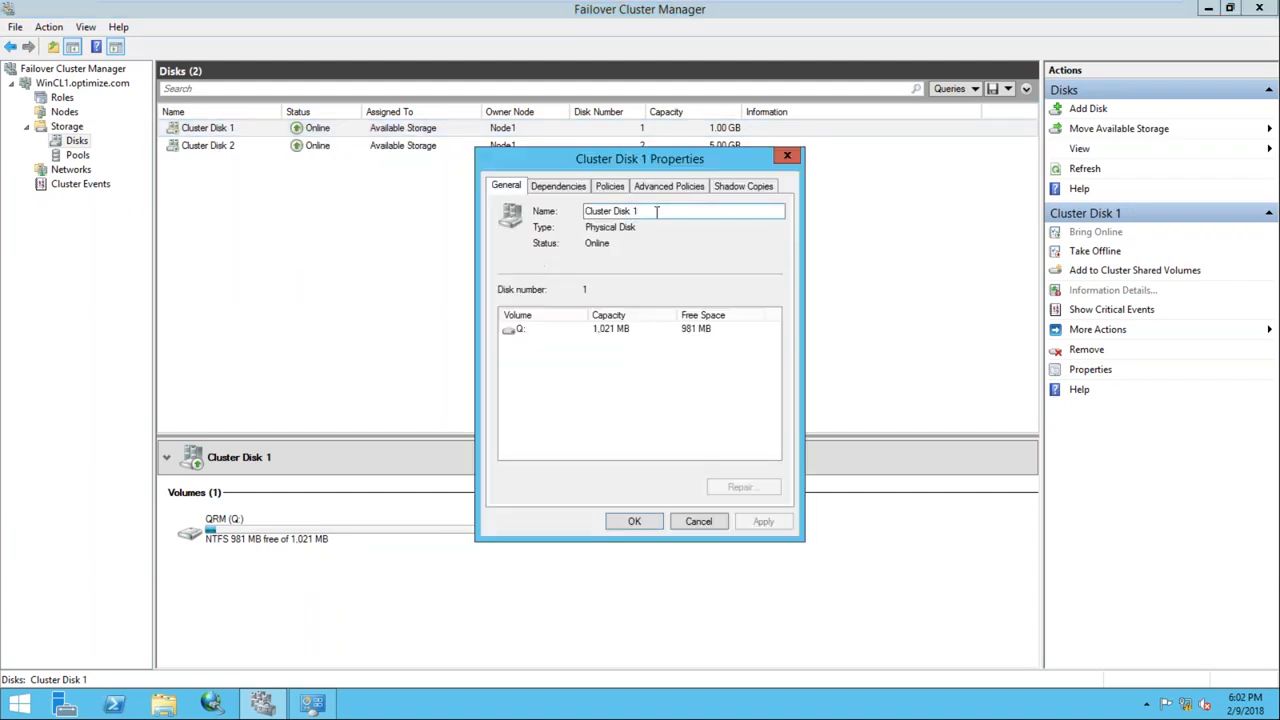
text(QRM)
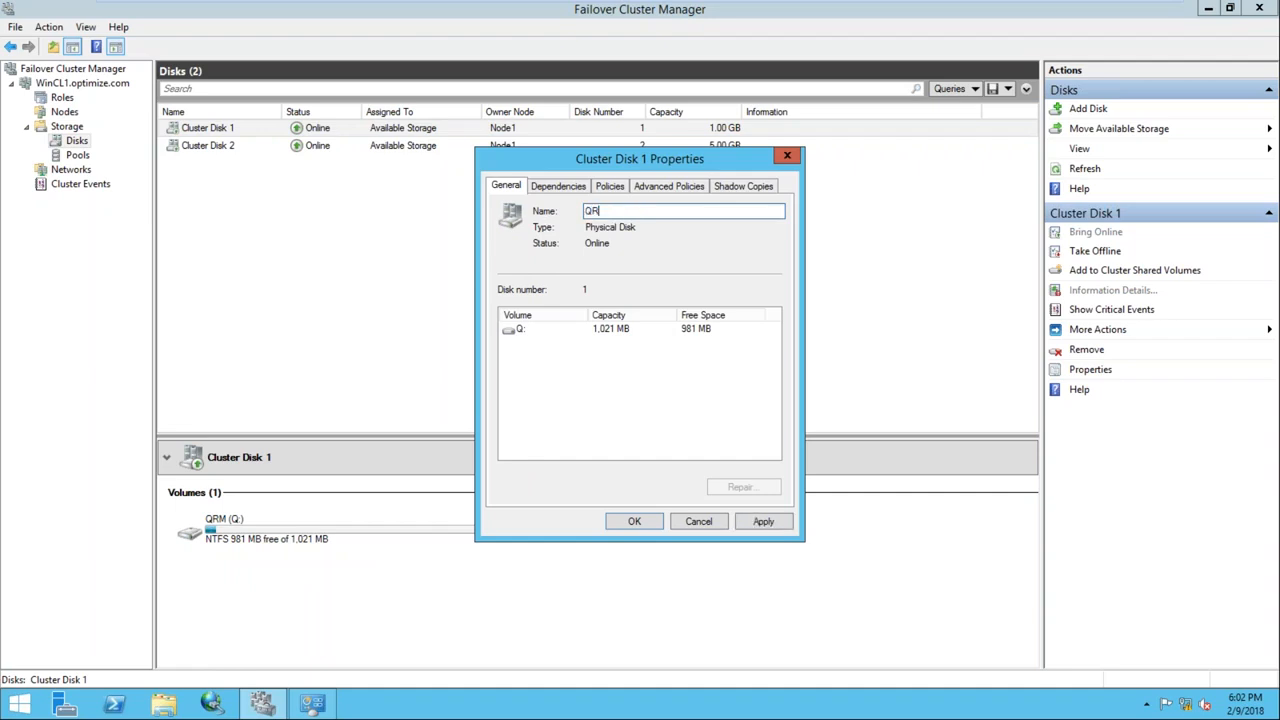
click(636, 523)
Rename Cluster Disk 2 (5.00 GB) to SQL1 and view its S: volume details
click(227, 136)
right_click(218, 130)
click(220, 128)
right_click(216, 129)
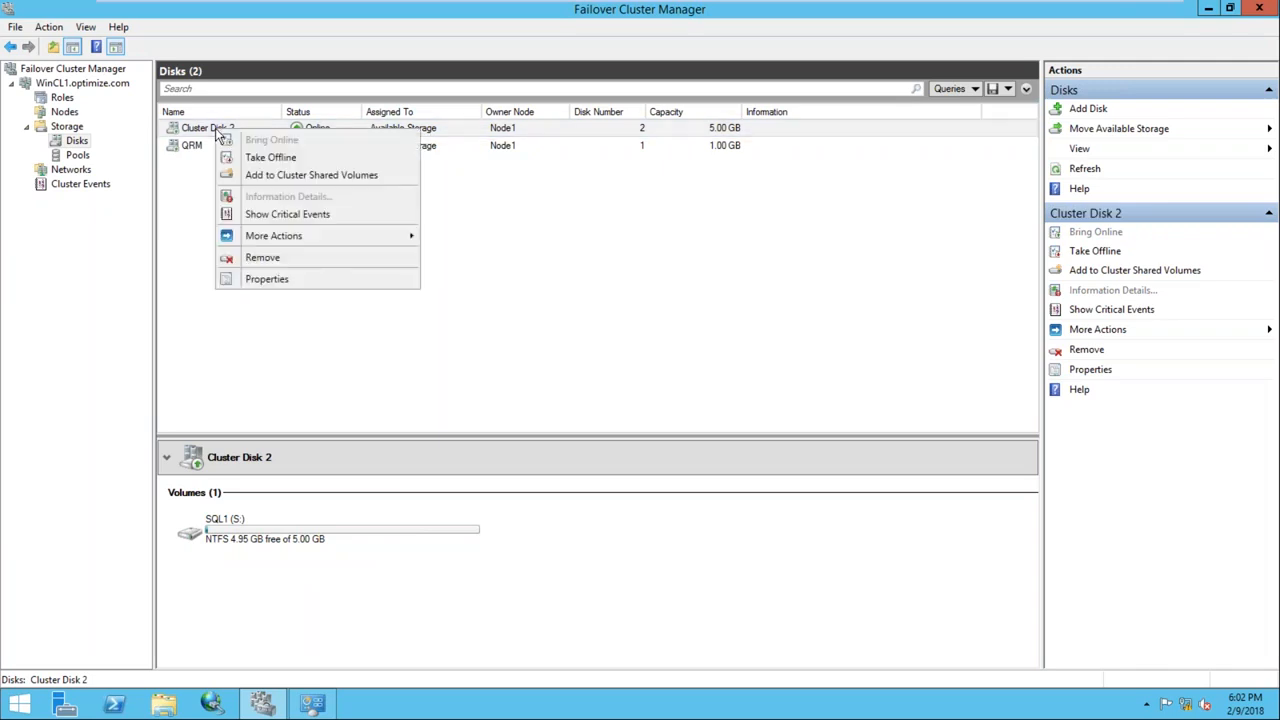
click(320, 278)
drag(660, 211, 541, 207)
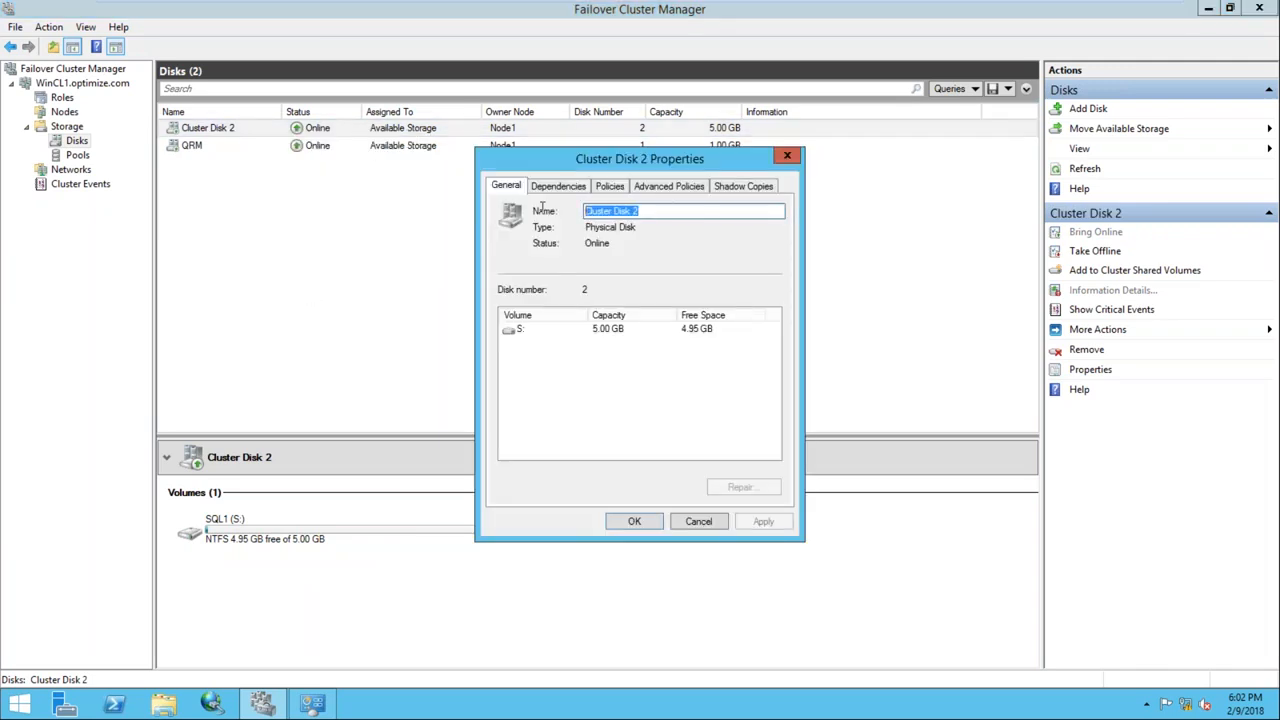
text(sQL1)
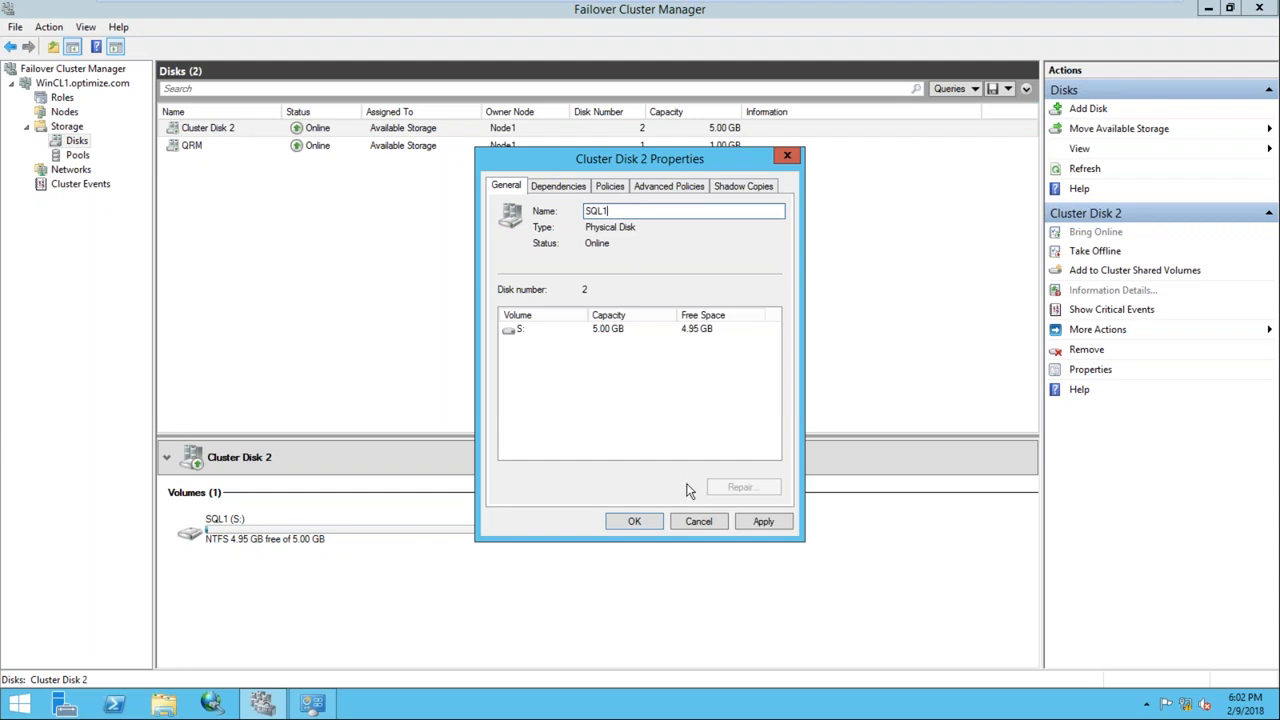
click(643, 526)
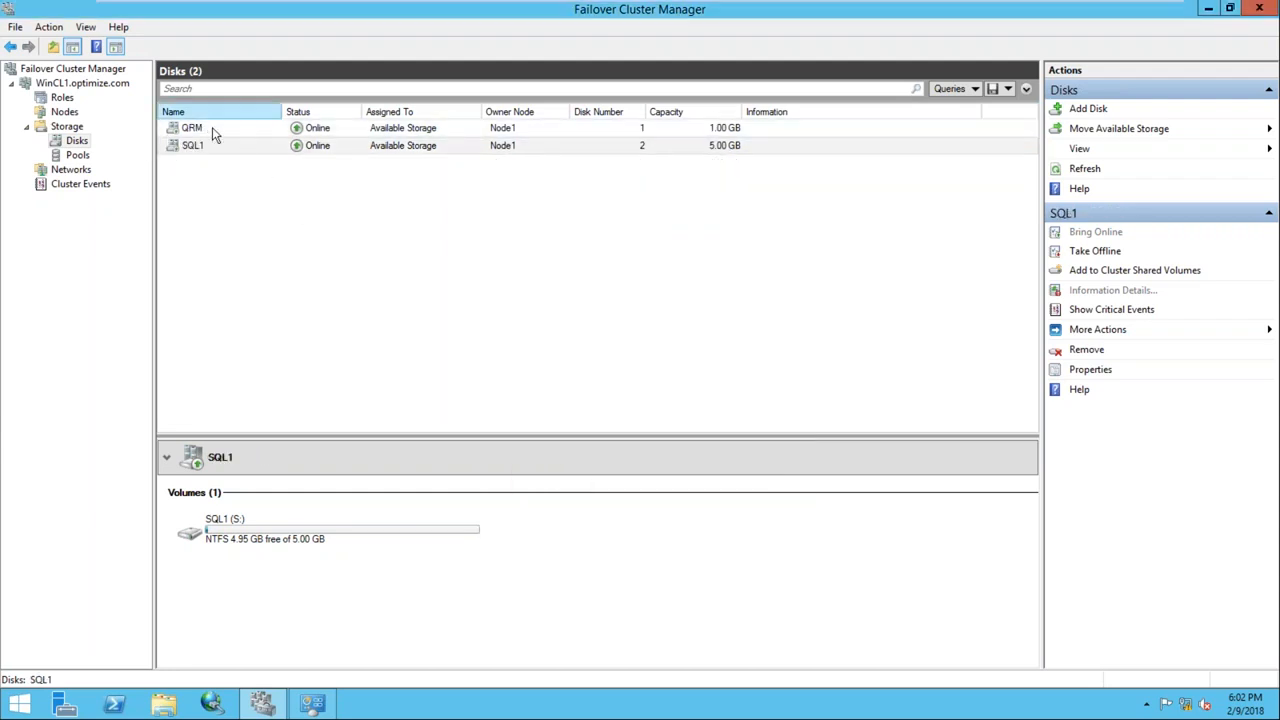
click(408, 133)
click(403, 145)
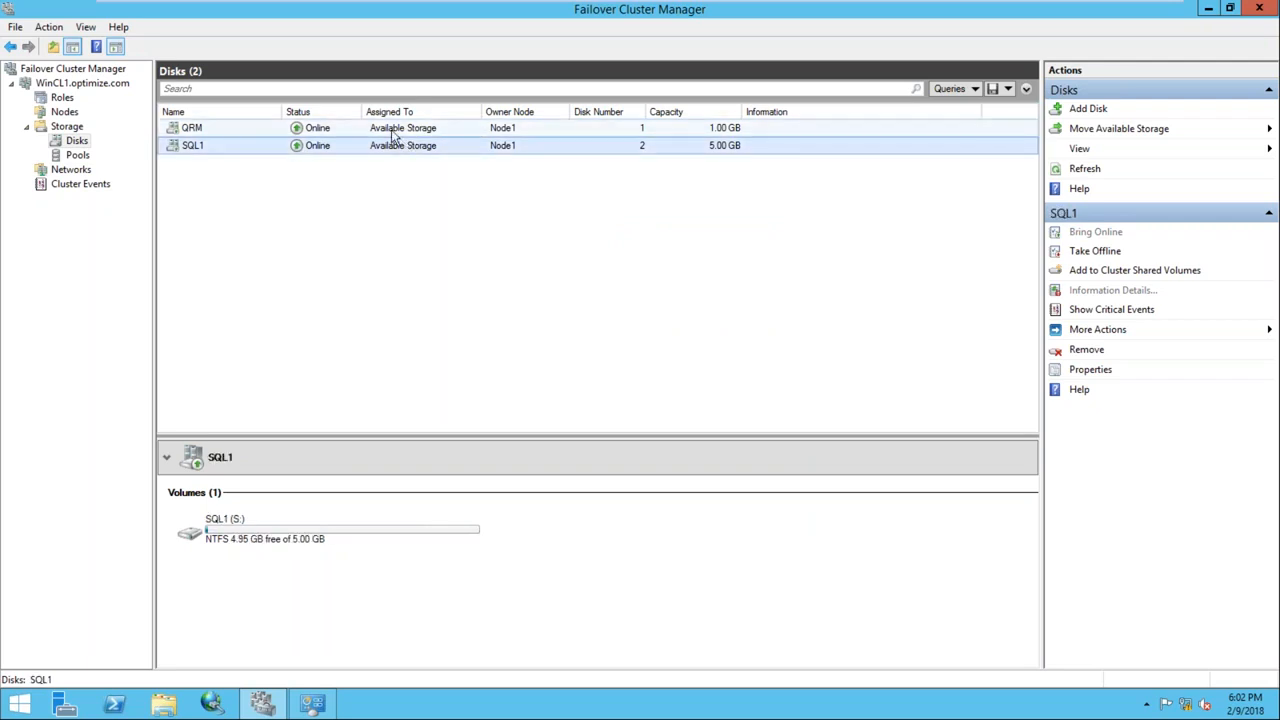
Start the Configure Cluster Quorum Settings wizard for WinCL1
click(82, 84)
right_click(83, 86)
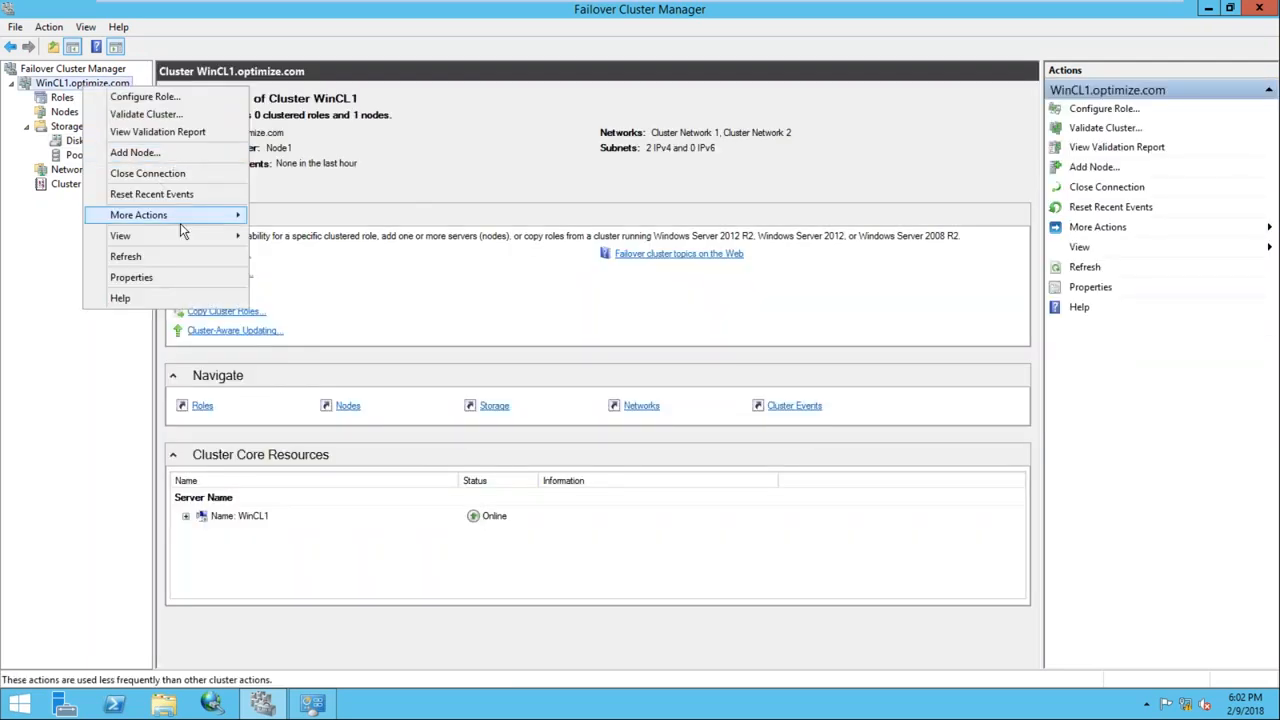
mouse_move(180, 223)
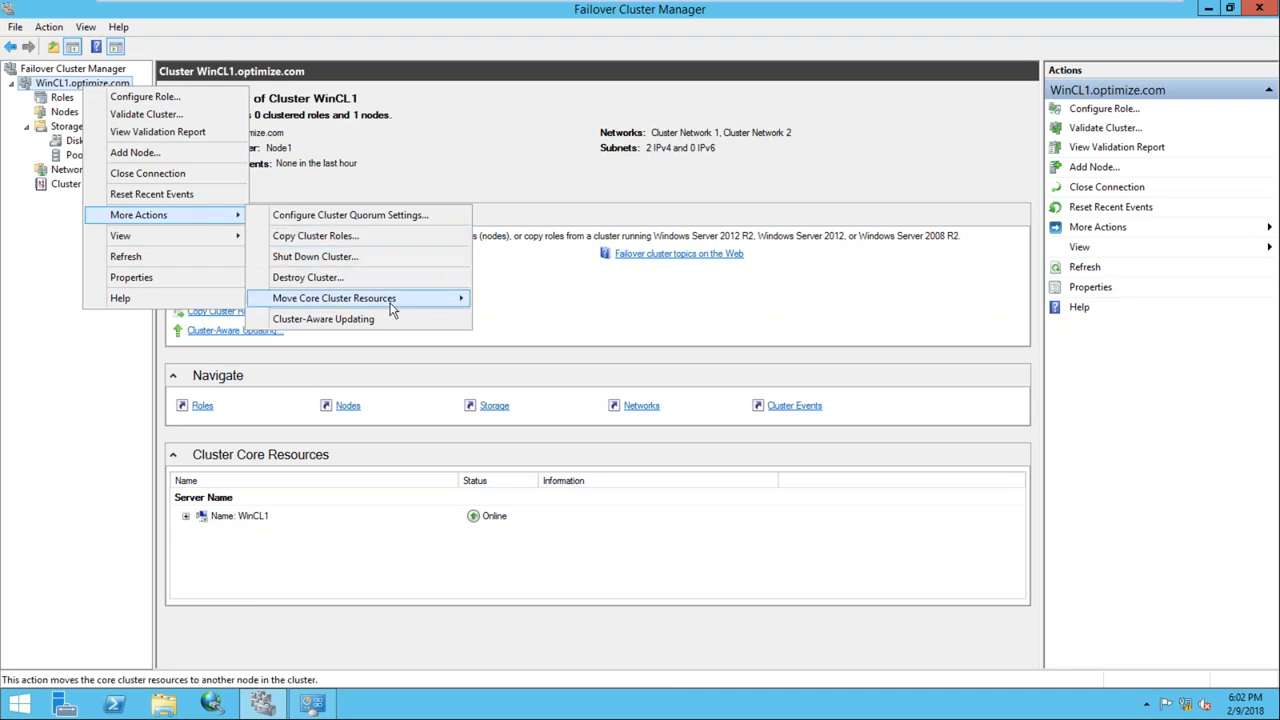
mouse_move(391, 304)
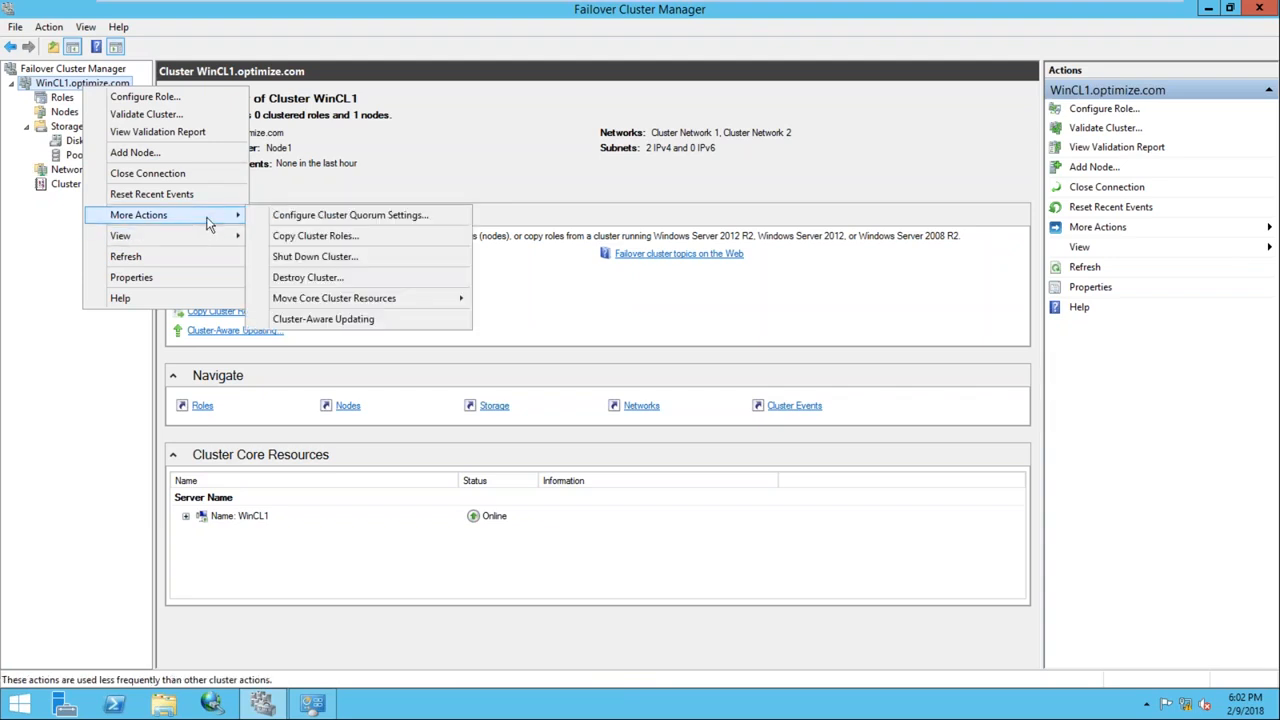
click(340, 216)
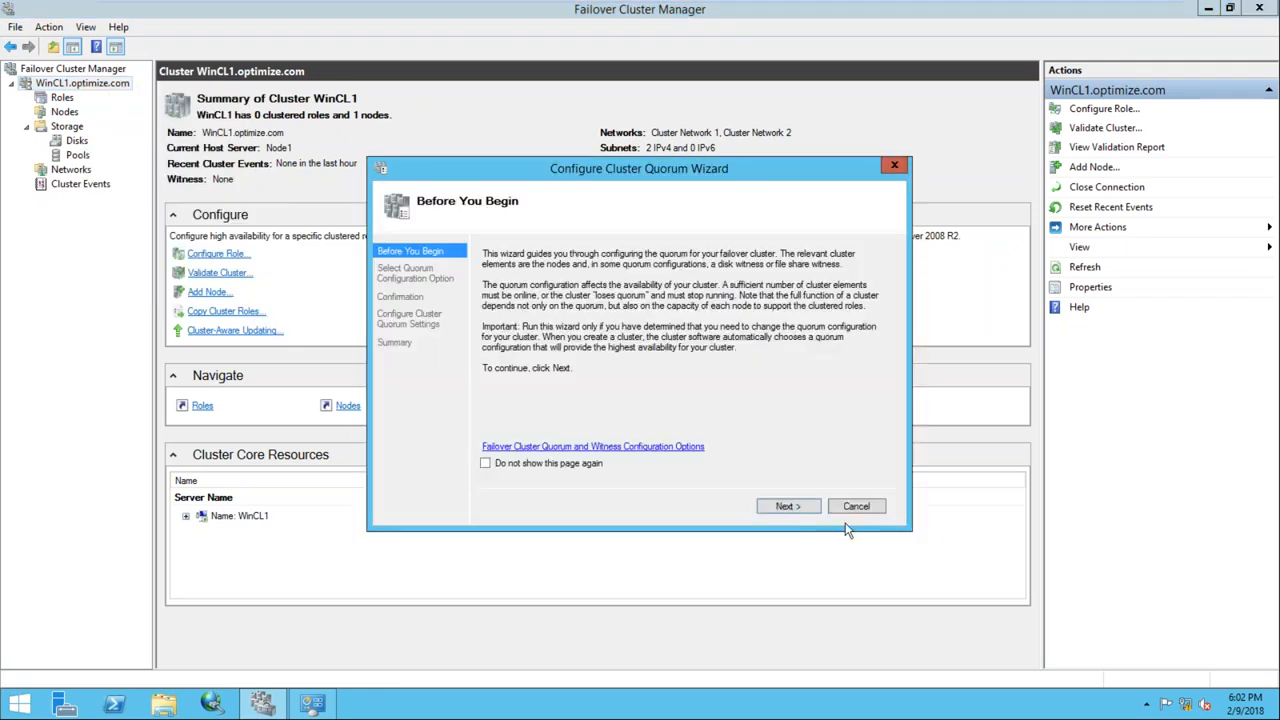
click(783, 506)
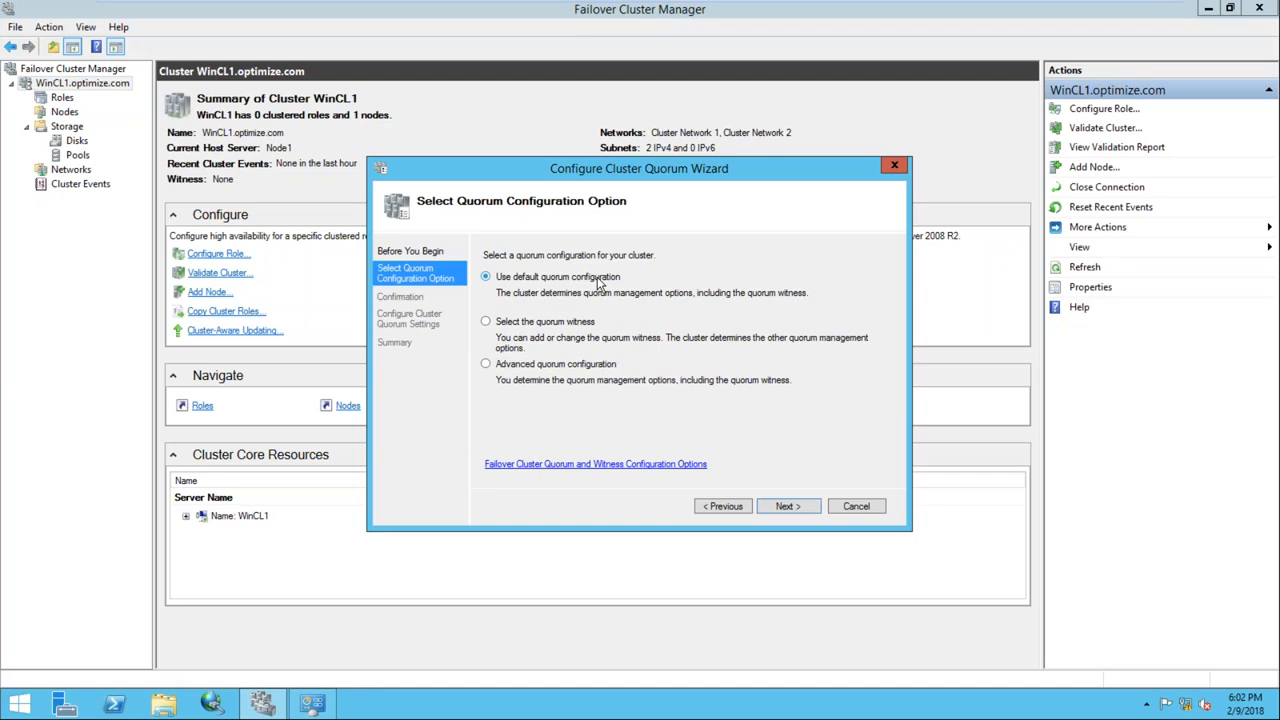
Configure a disk witness using the QRM disk and apply the quorum configuration
click(506, 323)
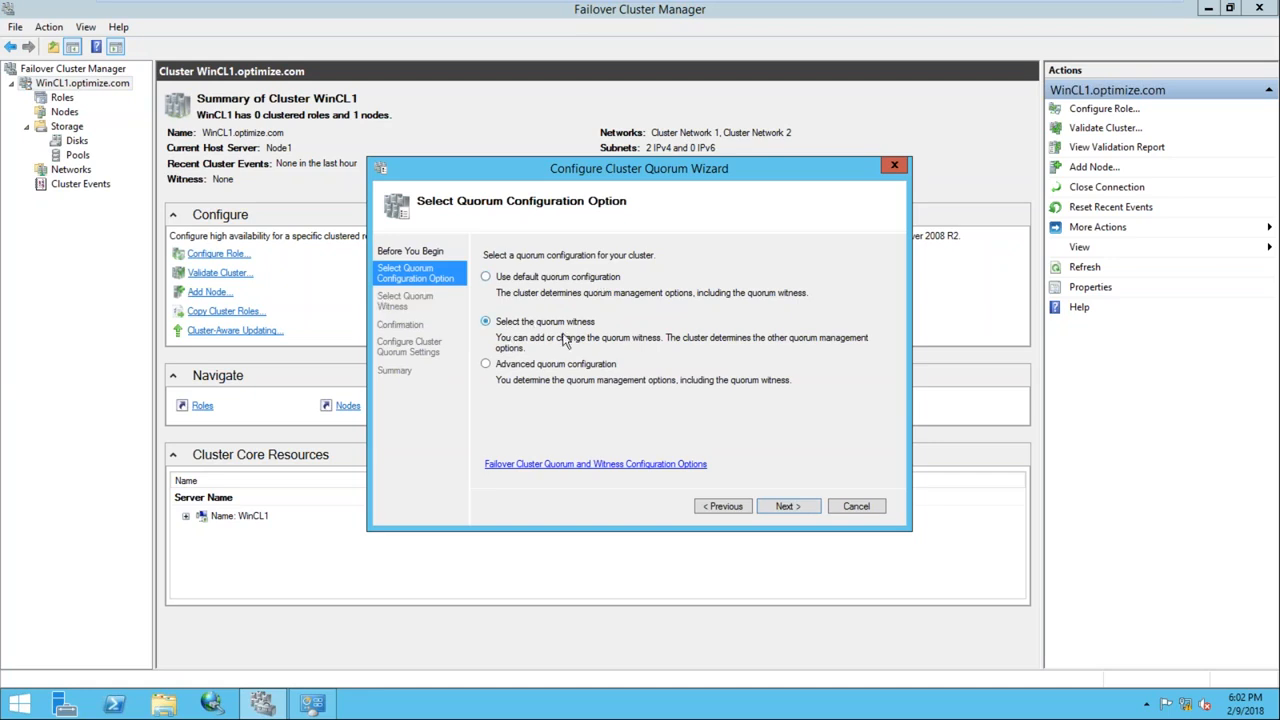
click(786, 506)
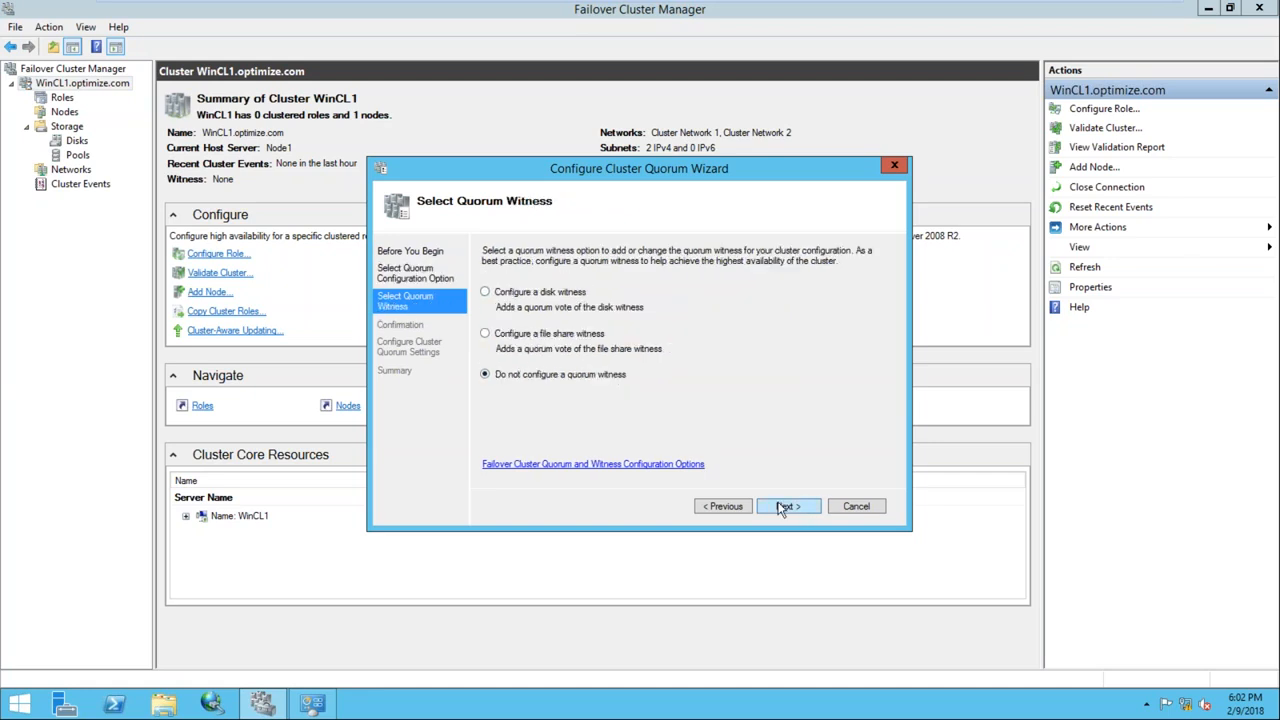
click(526, 299)
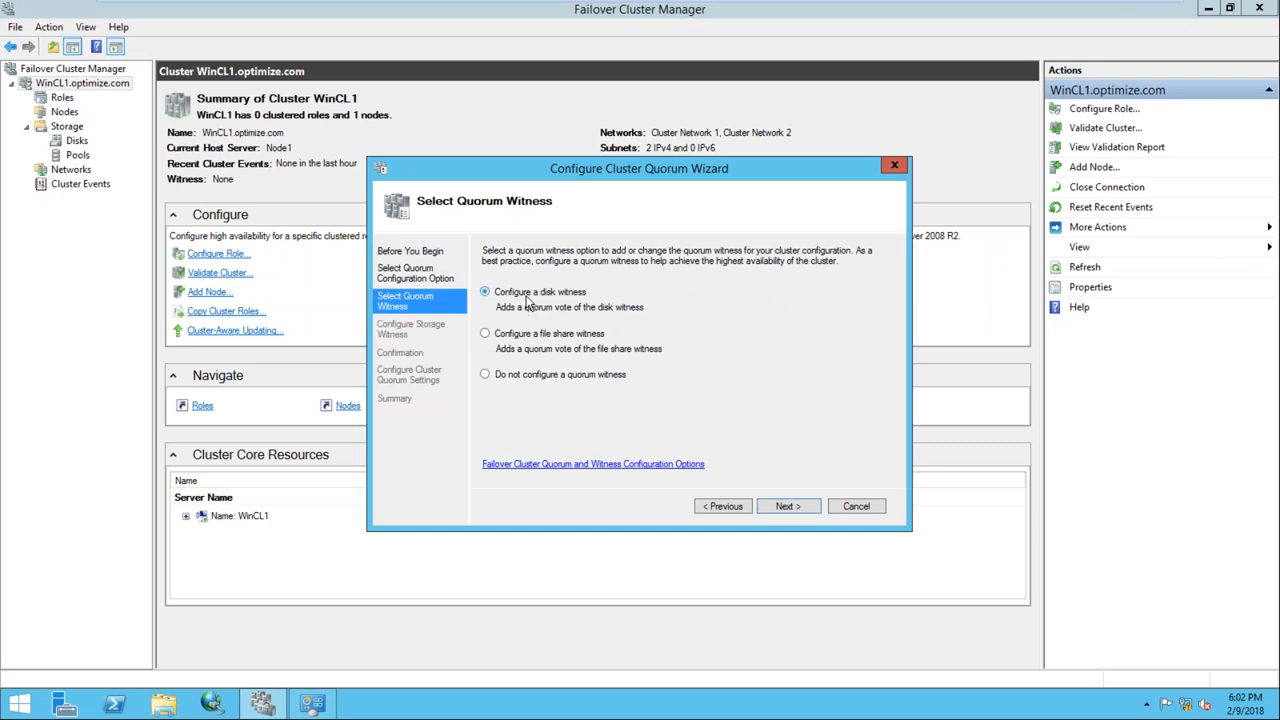
click(785, 507)
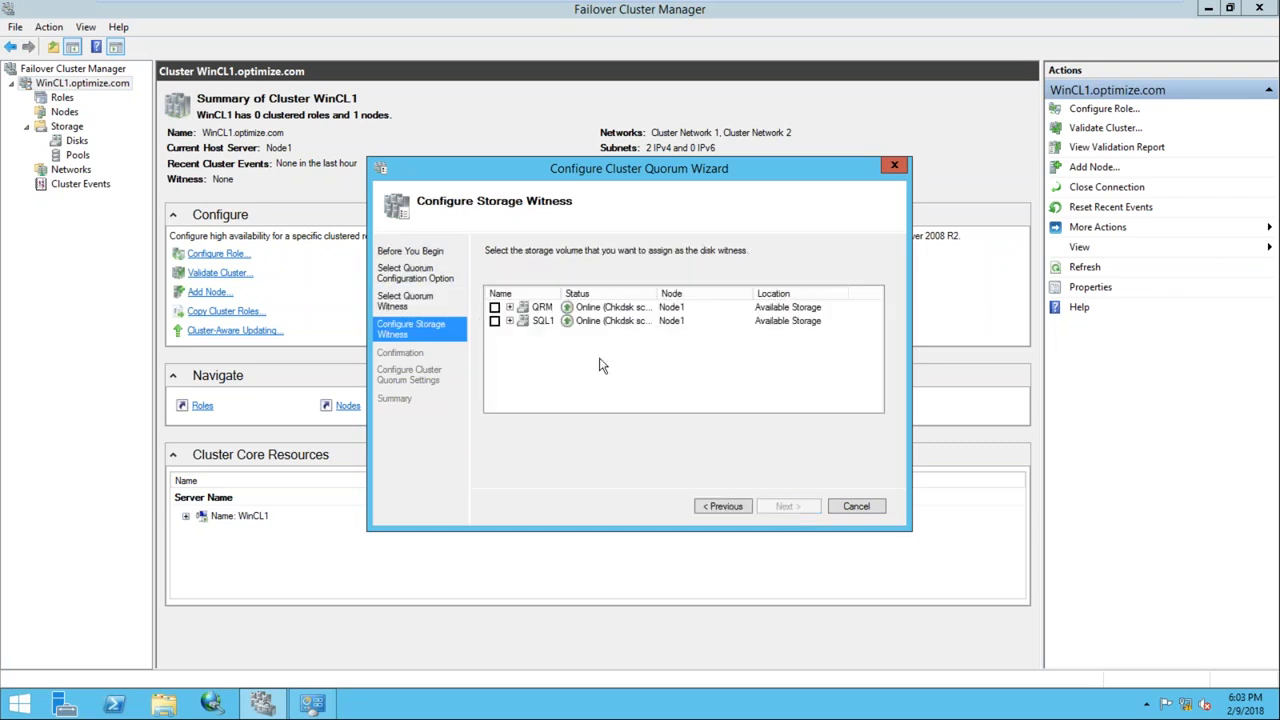
click(495, 308)
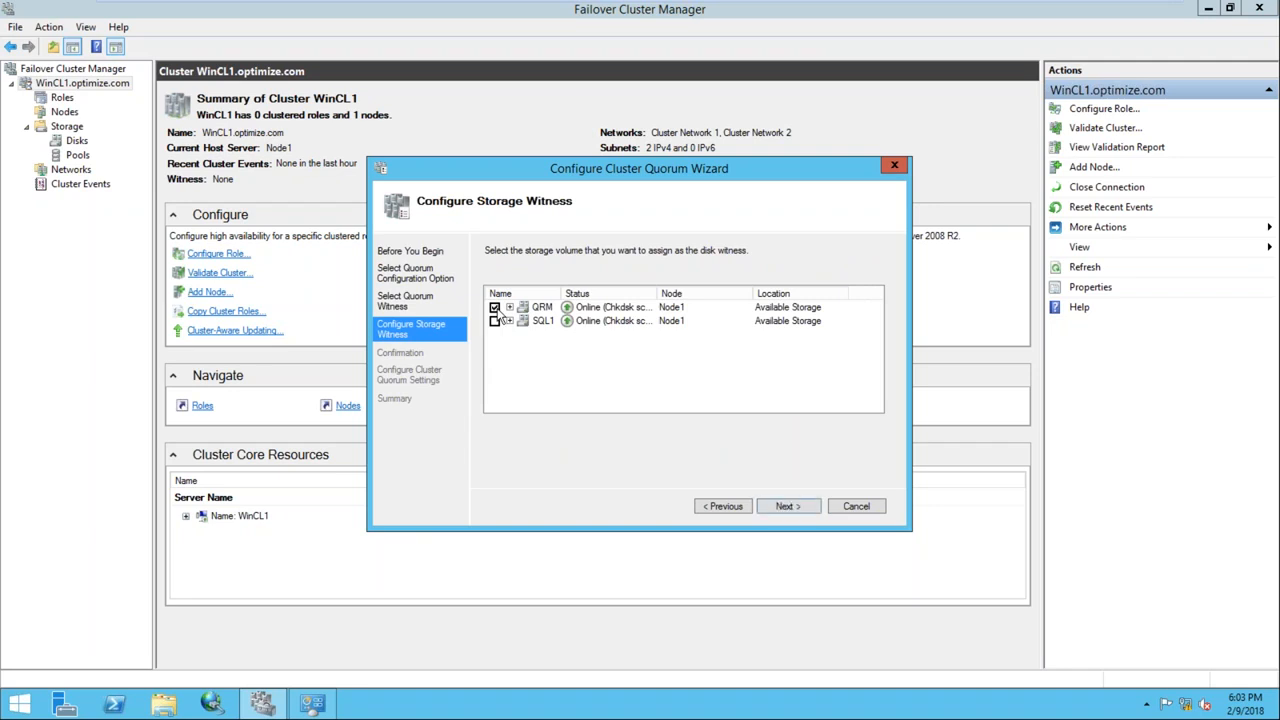
click(541, 312)
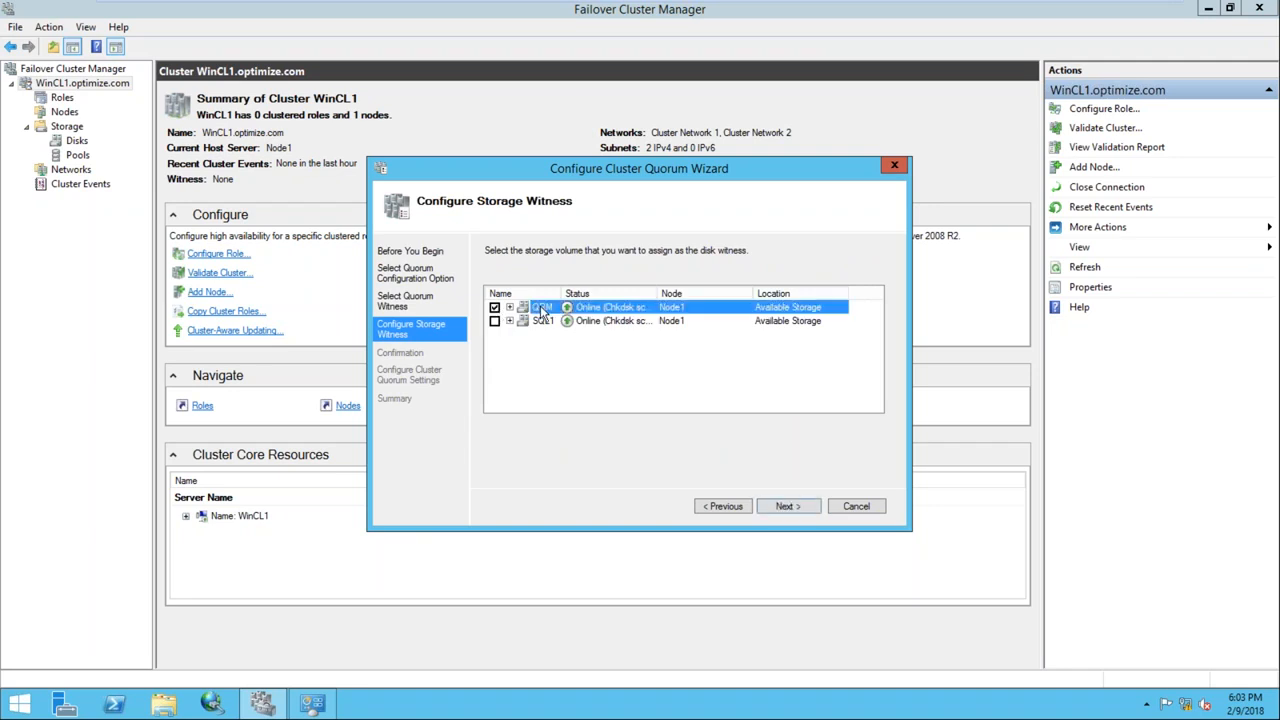
click(788, 507)
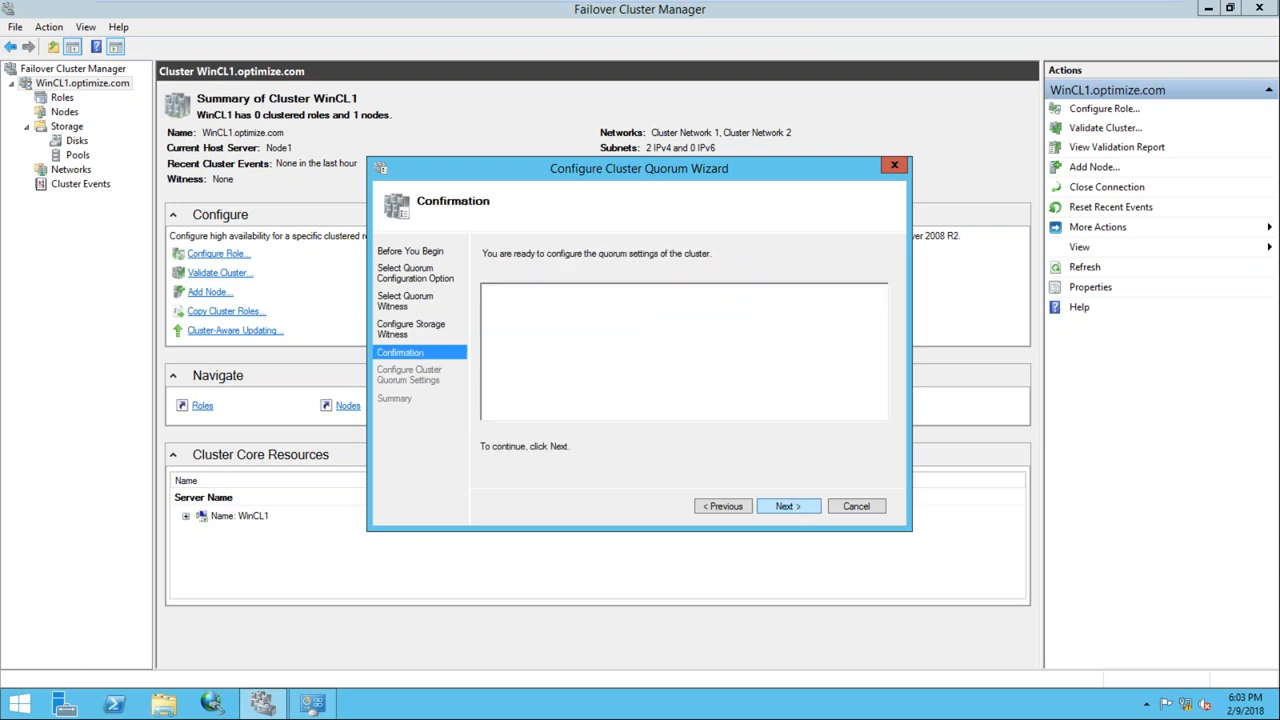
click(788, 507)
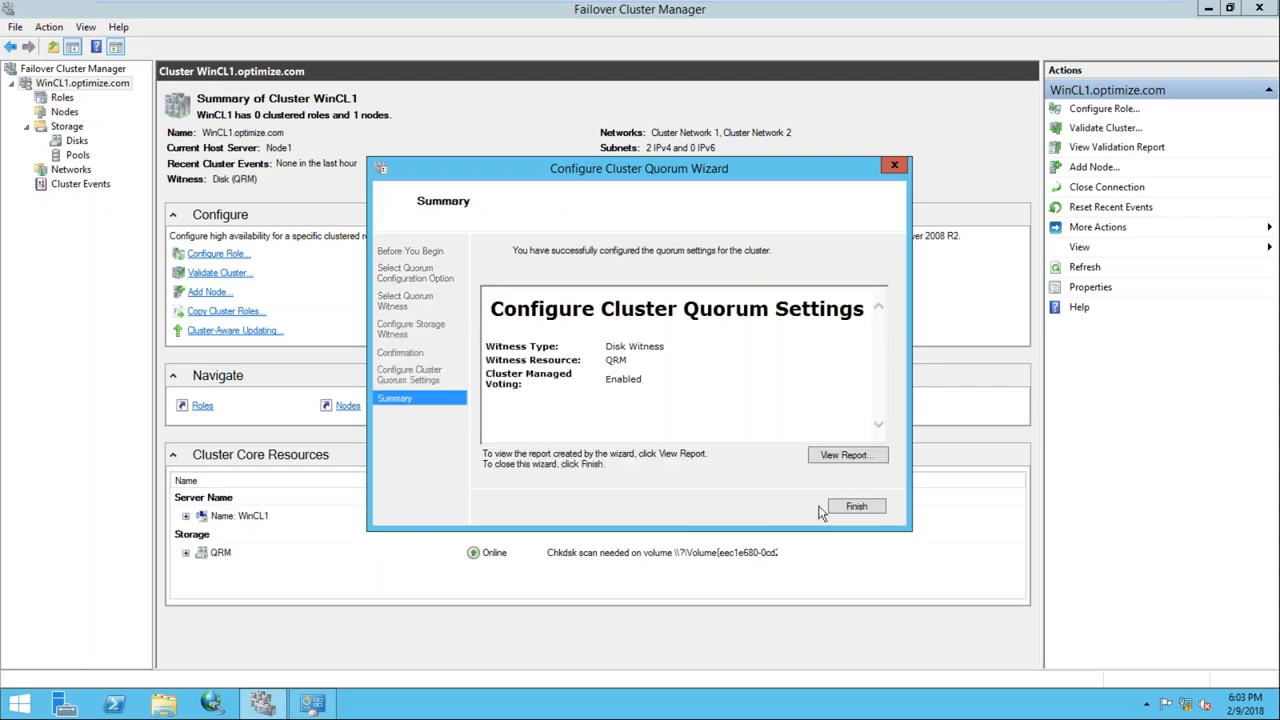
click(854, 506)
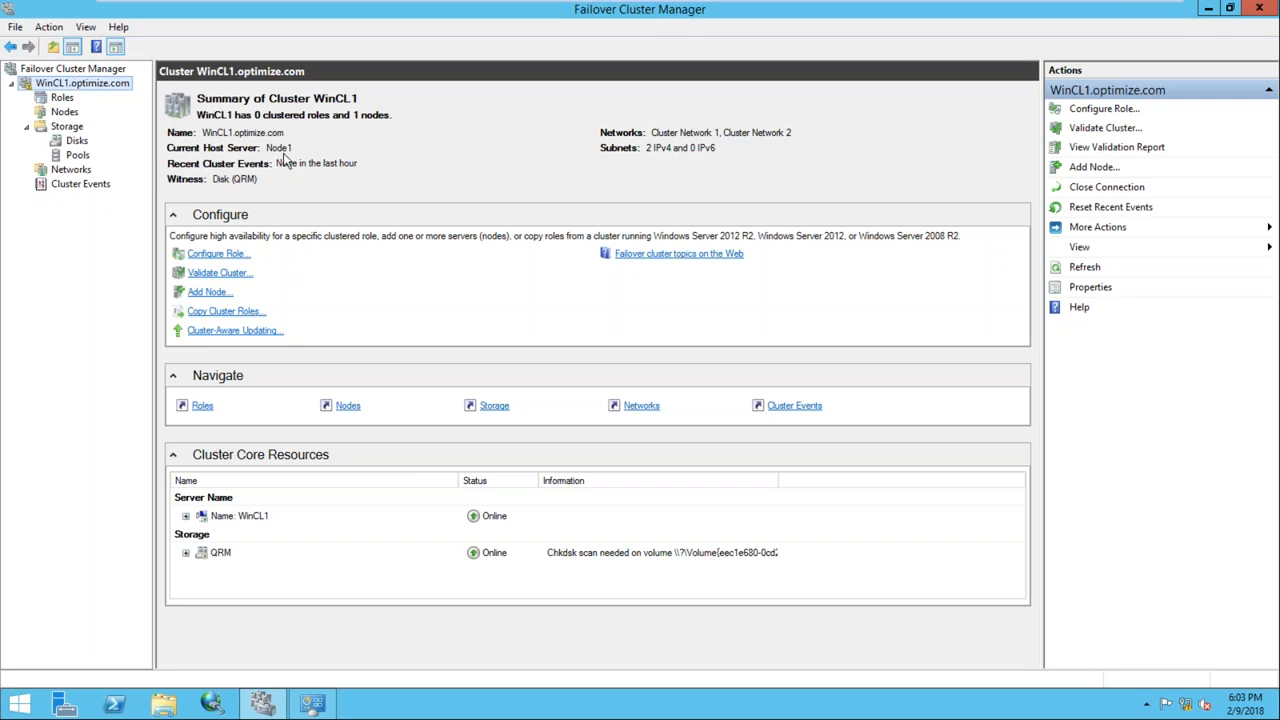
Review WinCL1's roles, its QRM and SQL1 disks, and its nodes, confirming Node1 is Up
click(58, 98)
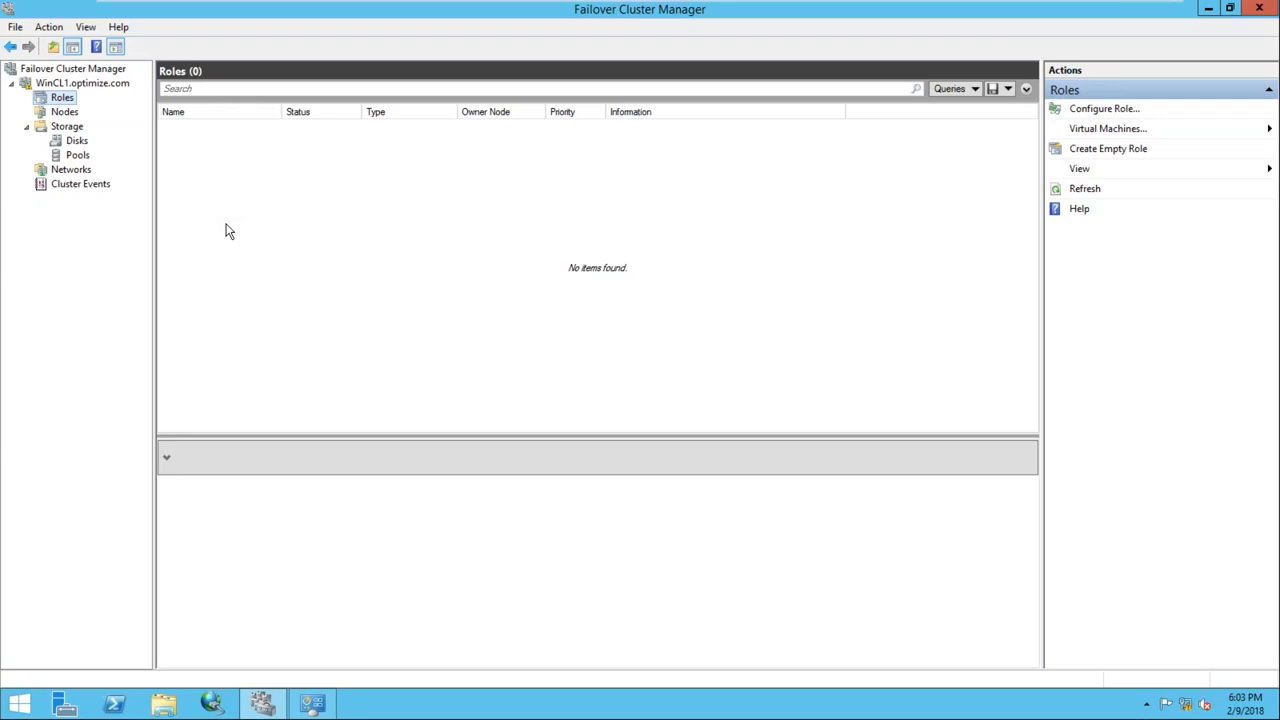
click(74, 141)
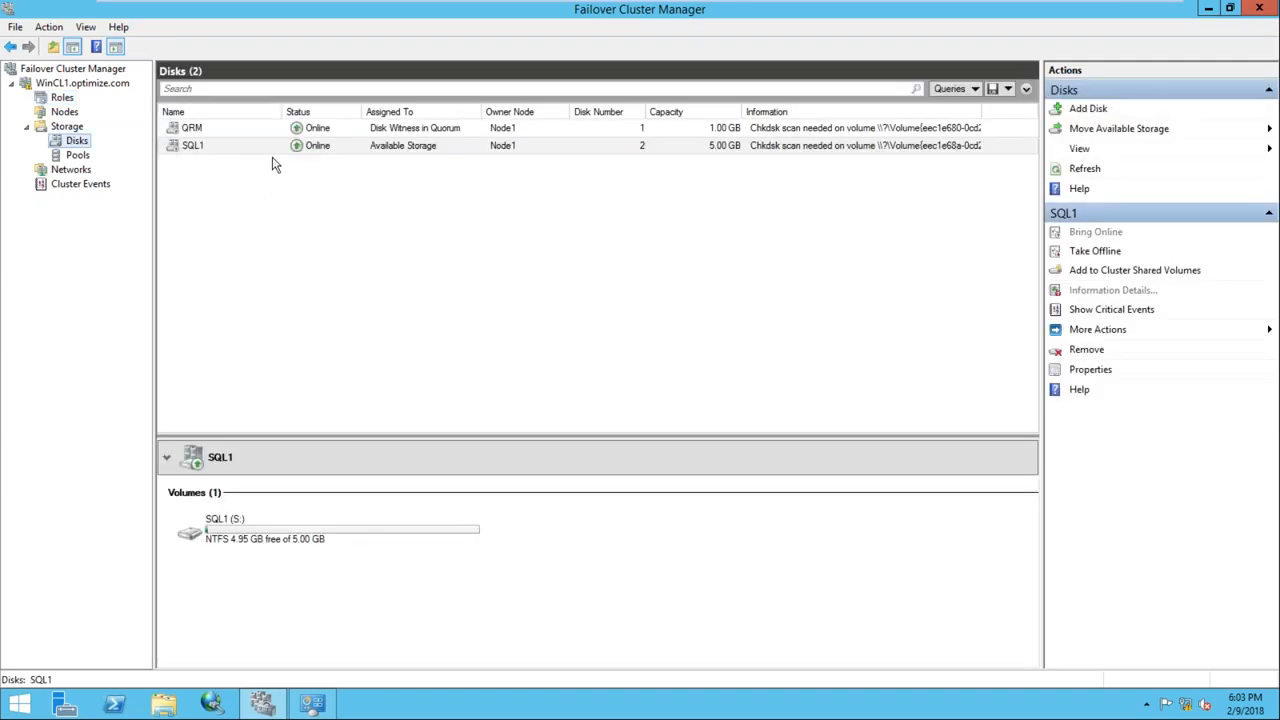
click(405, 148)
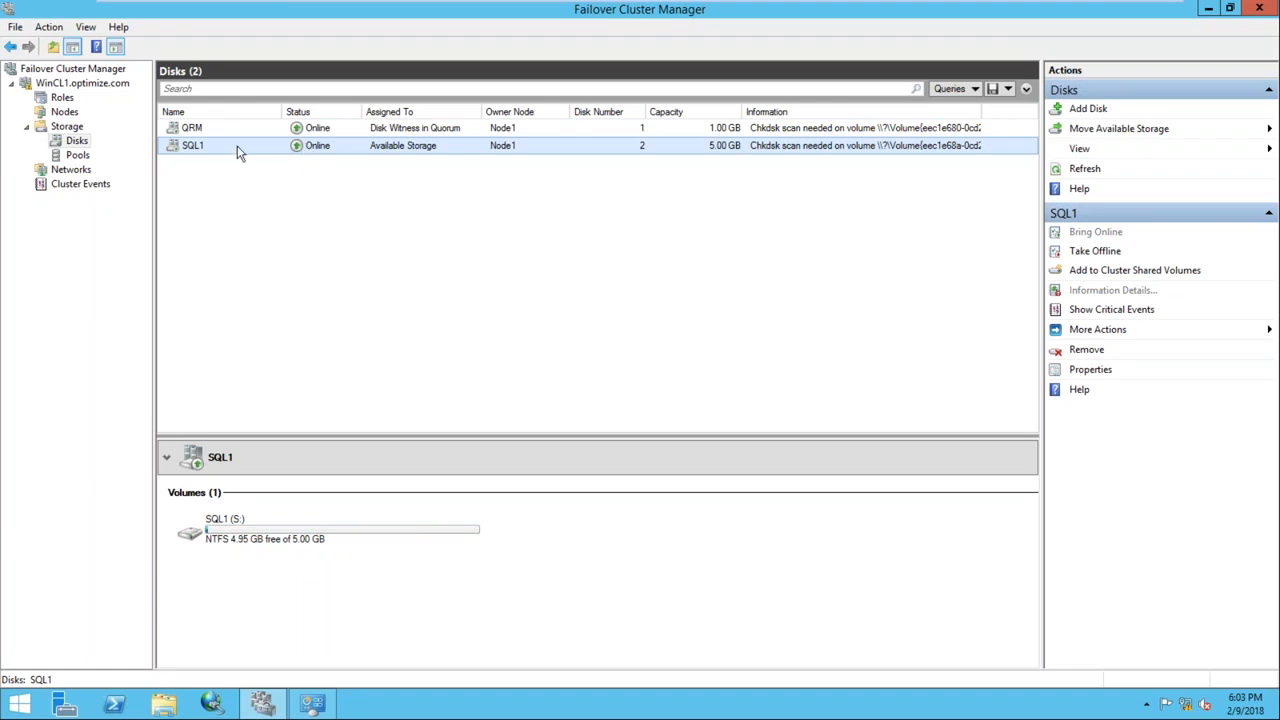
click(62, 111)
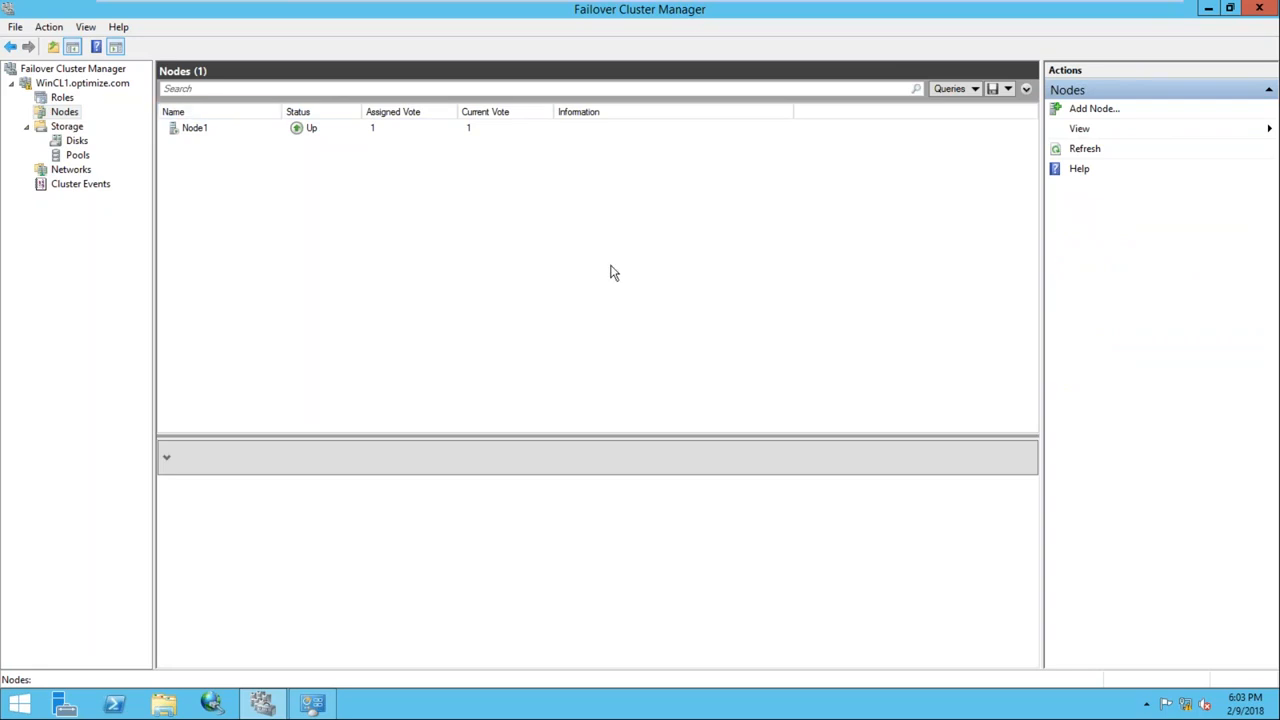
right_click(726, 14)
Restart the Node1 guest server from its Start screen power options
click(773, 229)
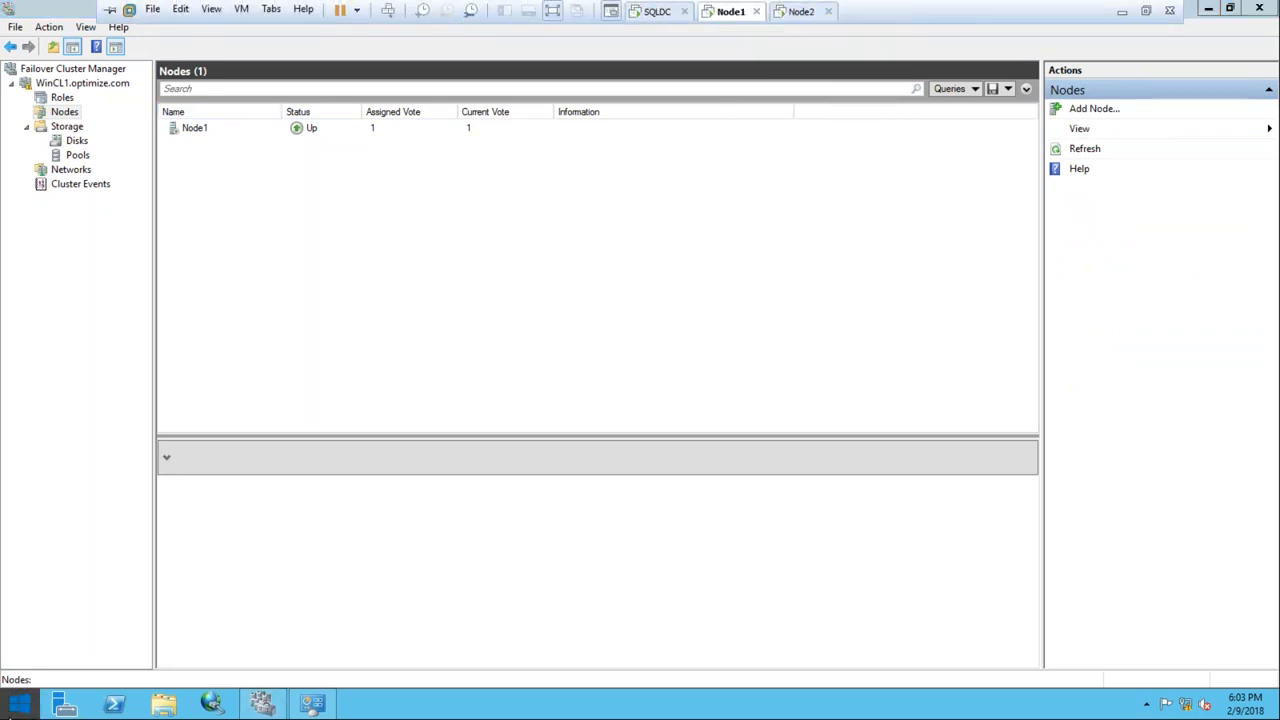
click(25, 703)
click(1188, 76)
click(1172, 148)
click(1188, 205)
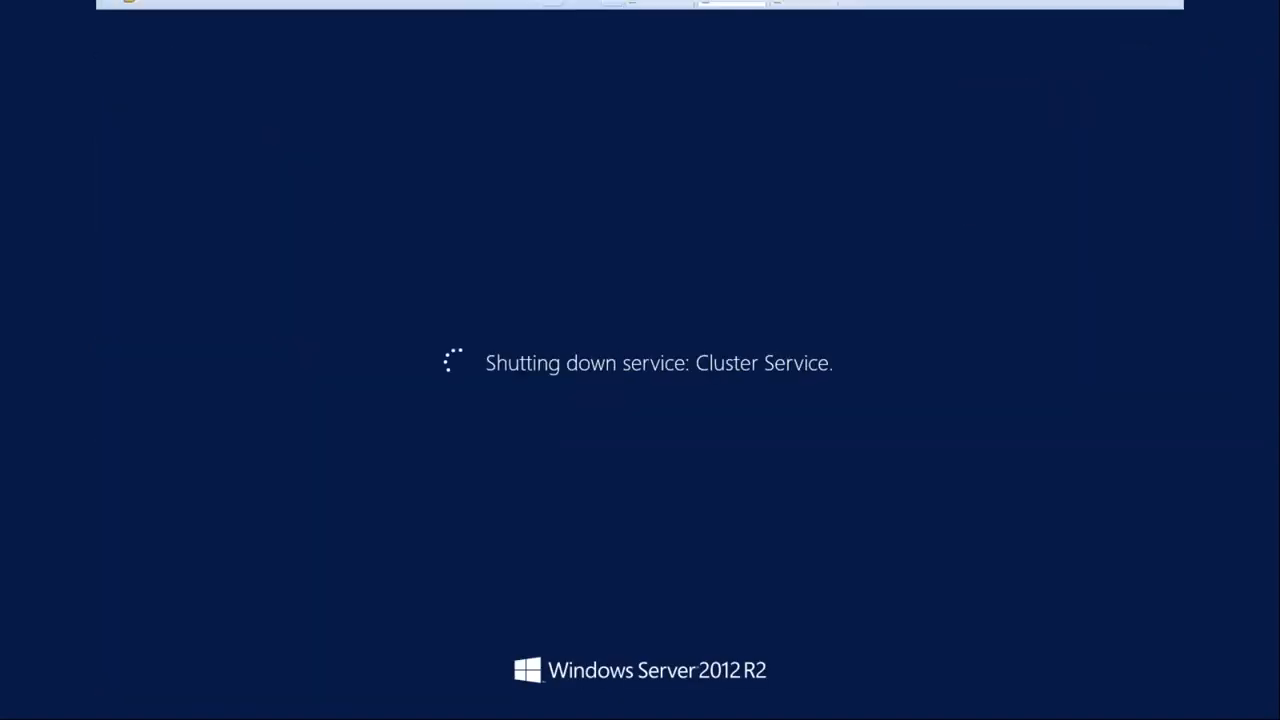
On Node2, close Network and Sharing Center and restart the server
click(800, 12)
click(1013, 127)
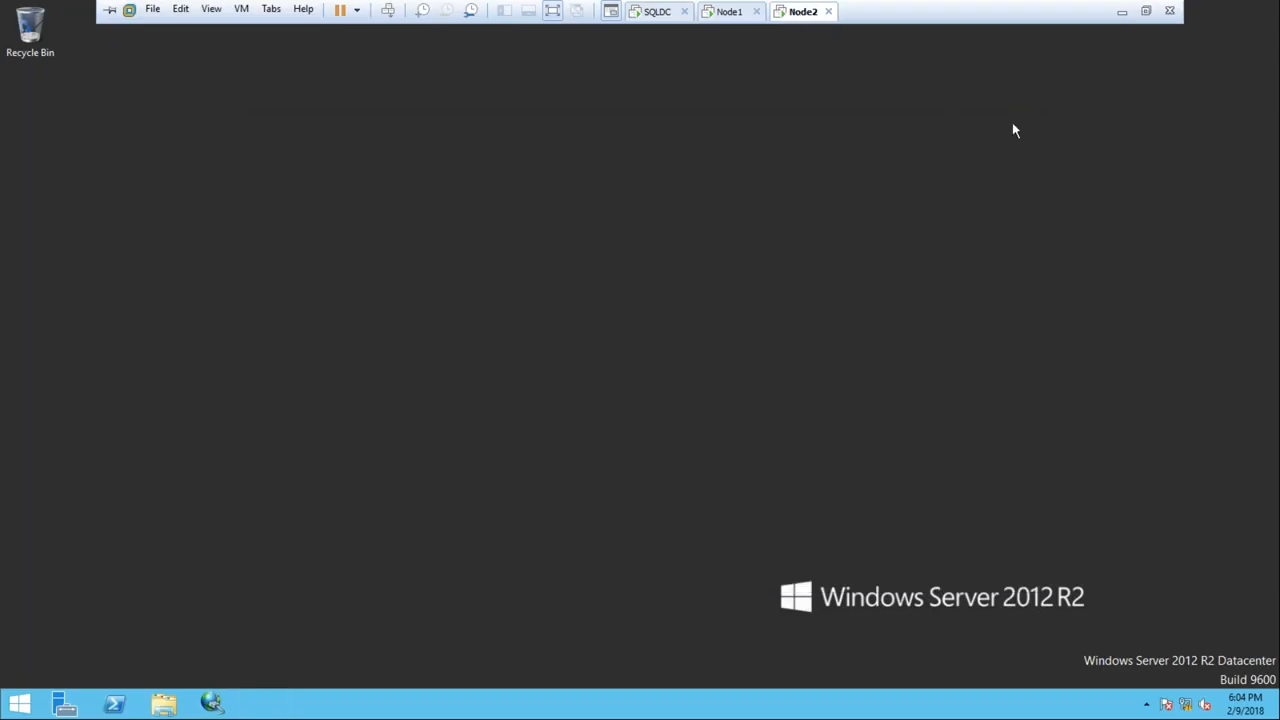
key(super)
click(1180, 66)
click(1191, 140)
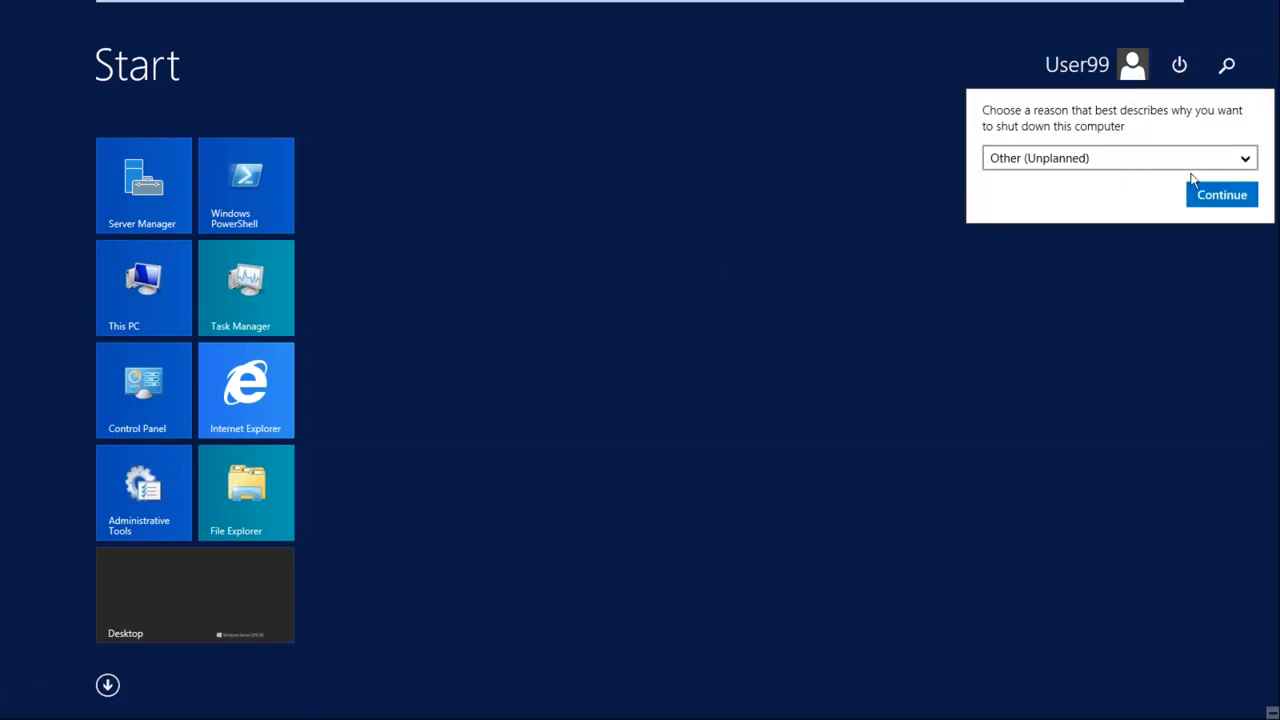
click(1221, 194)
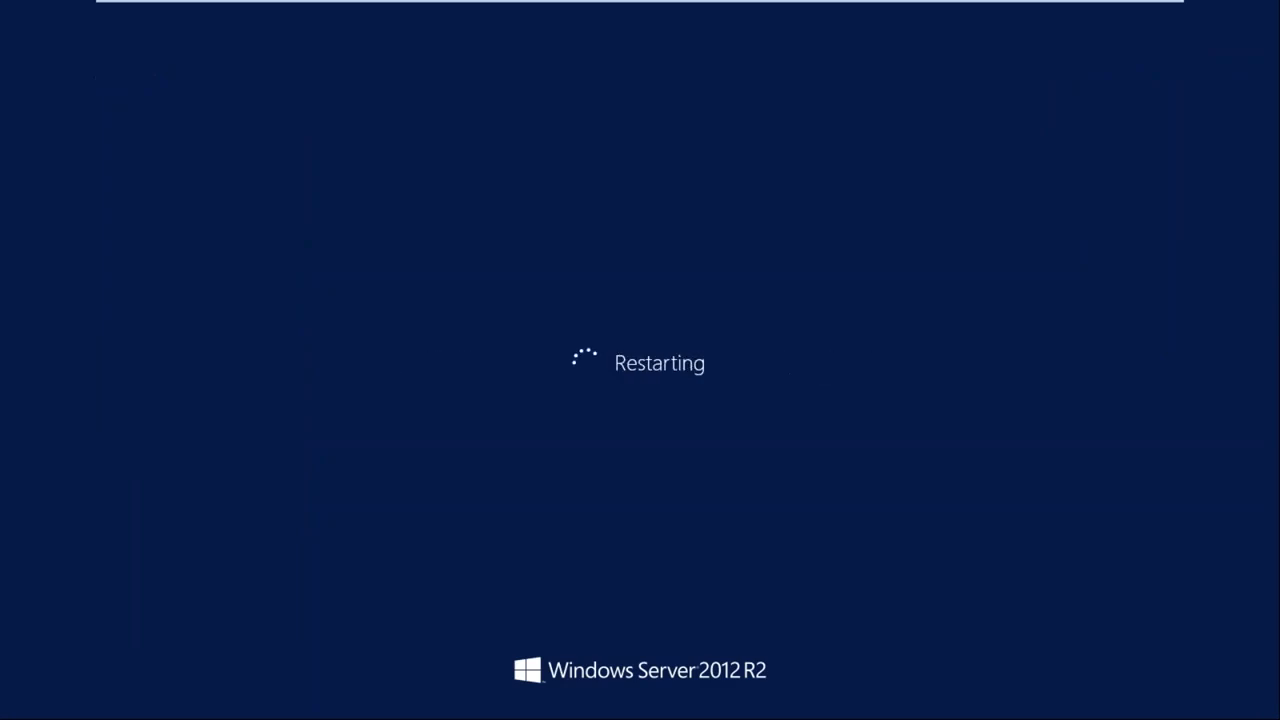
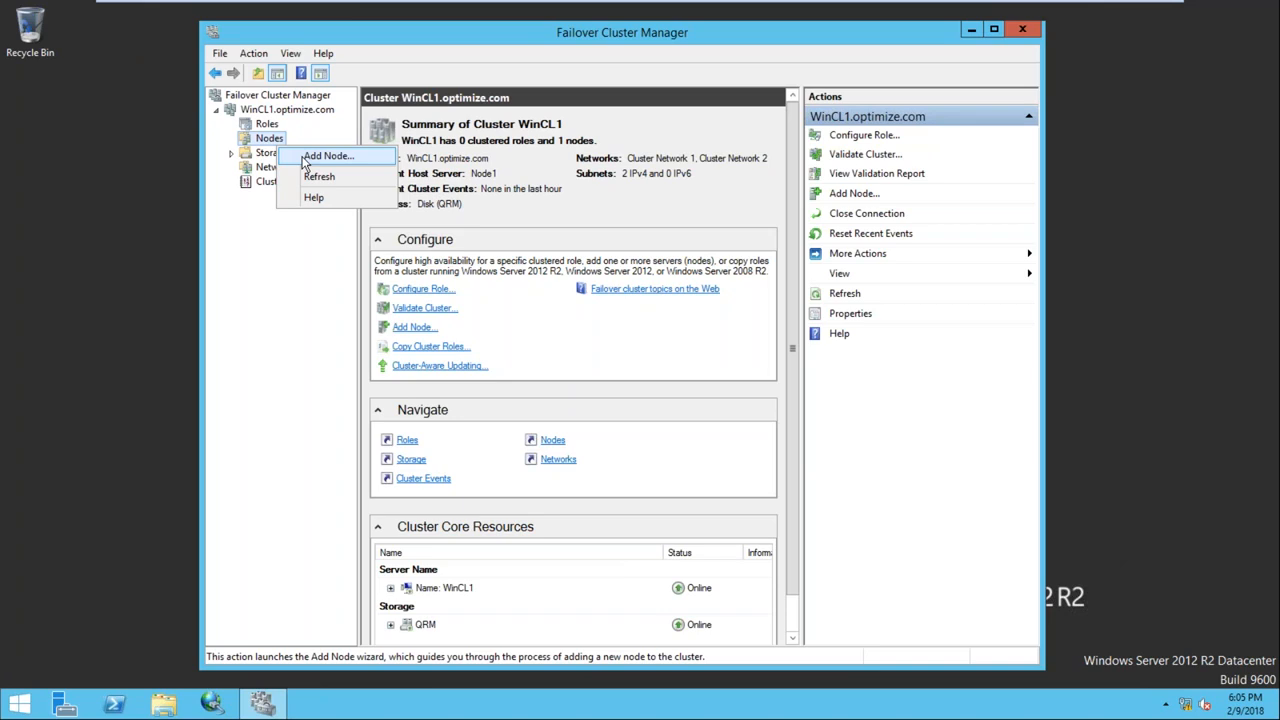
In the Add Node wizard, add Node2.optimize.com to WinCL1 and keep 'Yes' to run validation tests
click(306, 158)
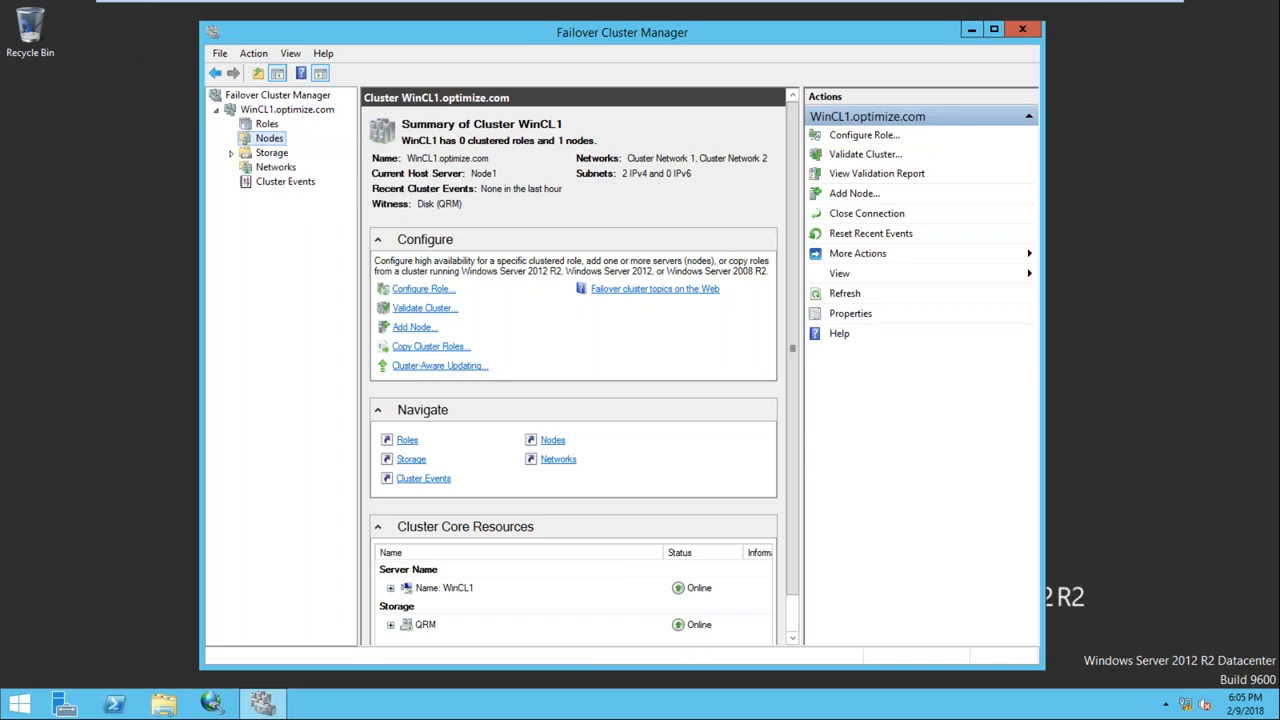
click(770, 508)
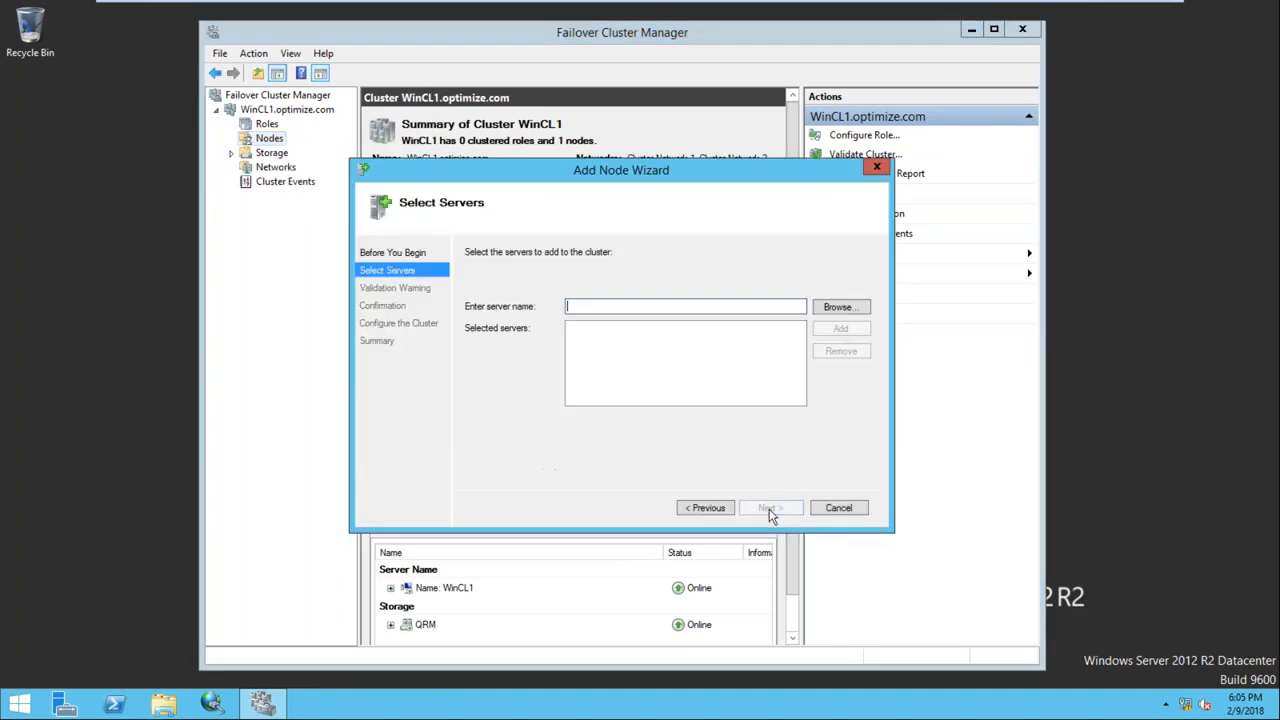
text(Node2)
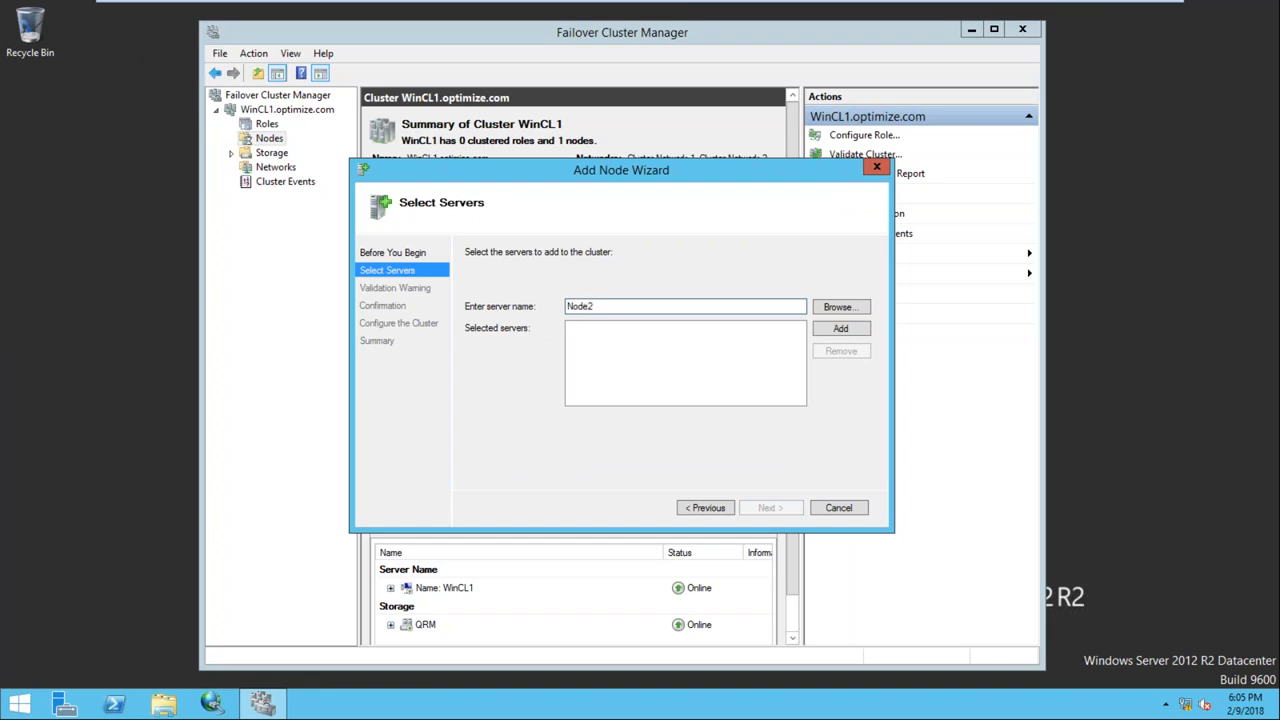
click(840, 329)
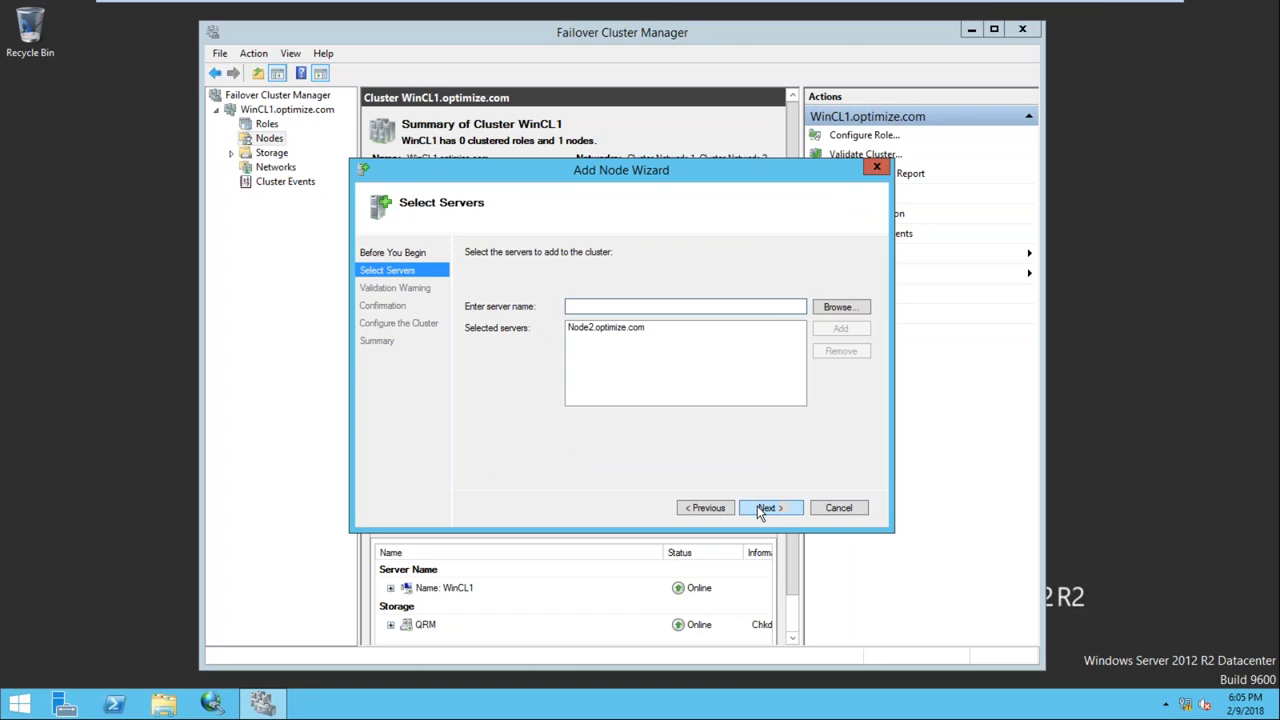
mouse_move(790, 2)
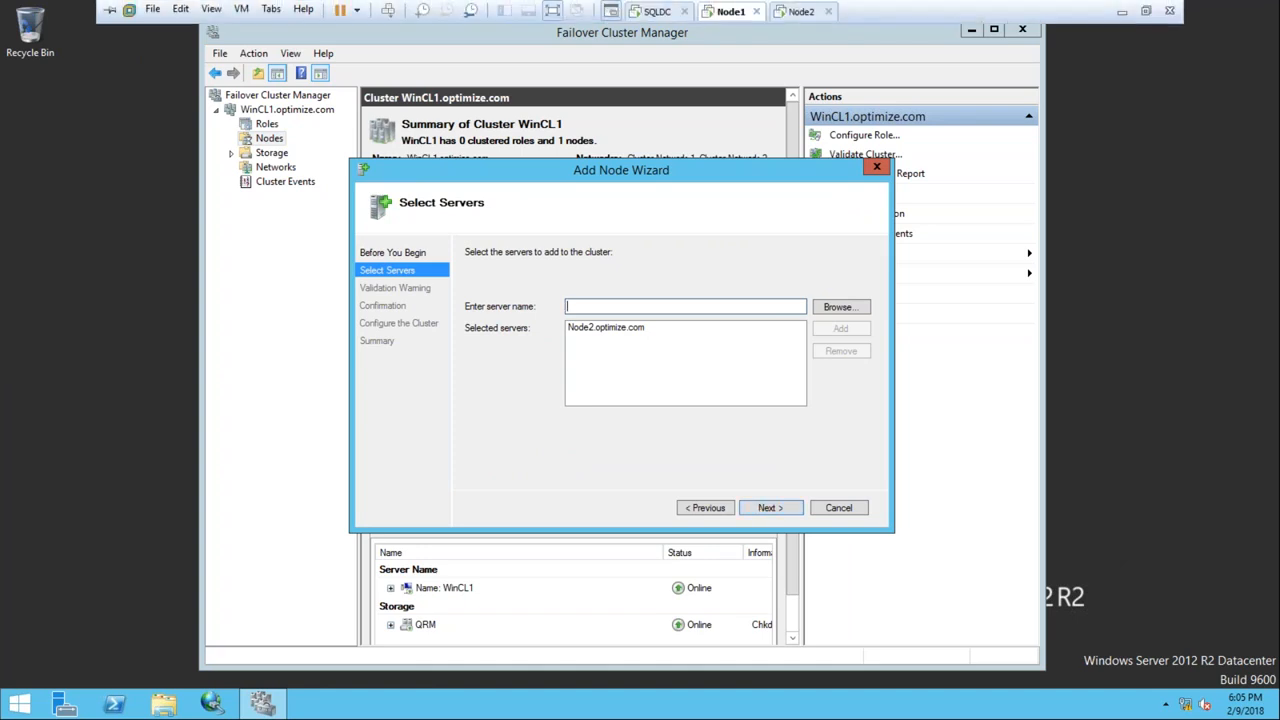
click(766, 508)
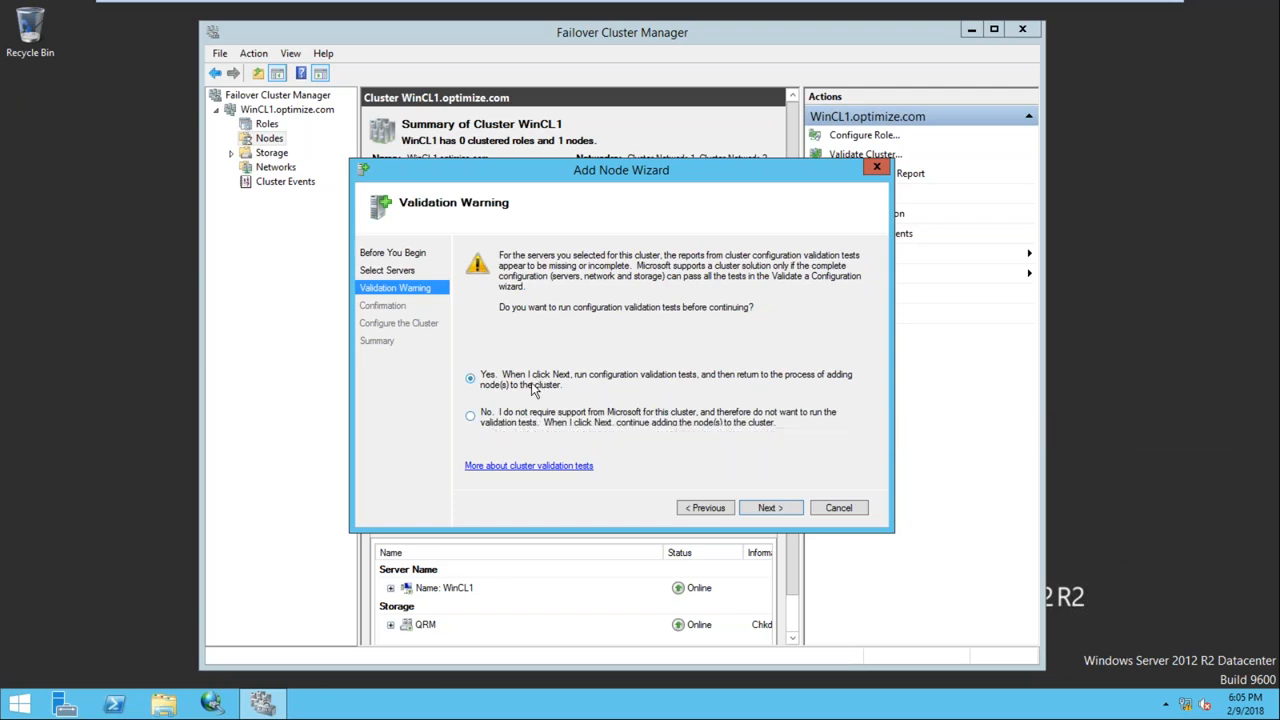
Start the Validate a Configuration wizard with 'Run all tests' selected and begin validating both nodes
click(760, 510)
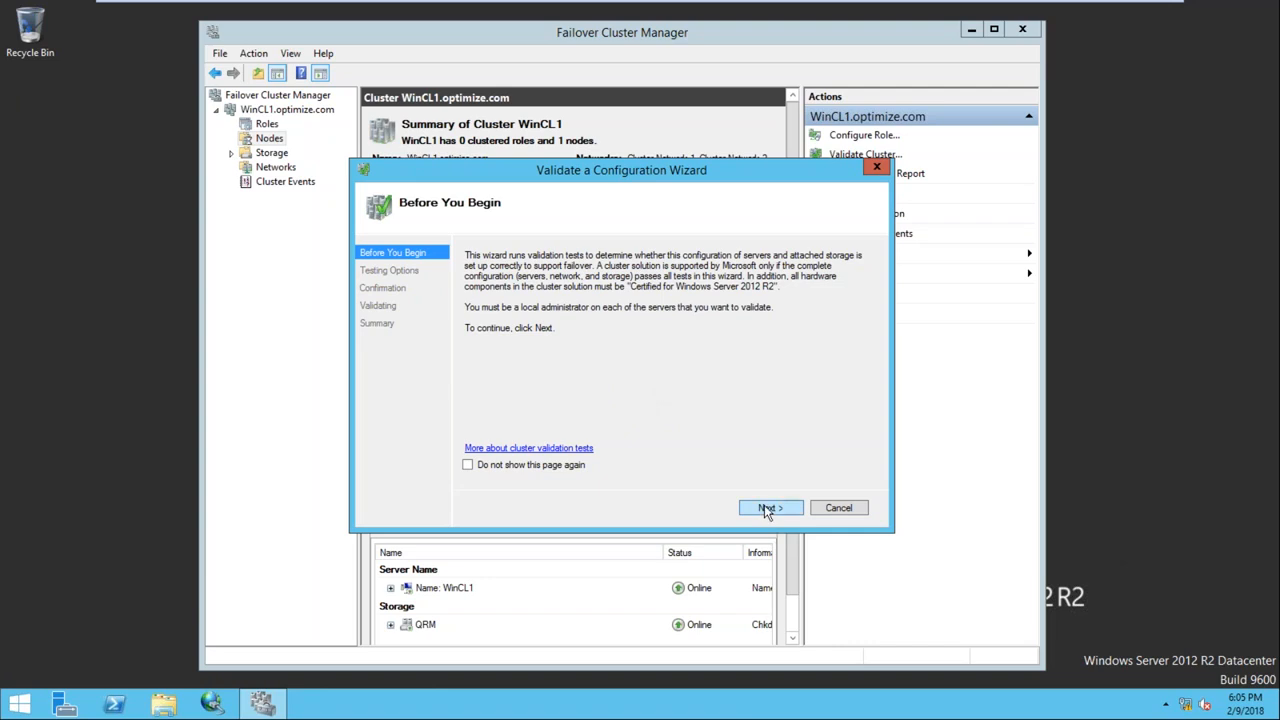
click(766, 509)
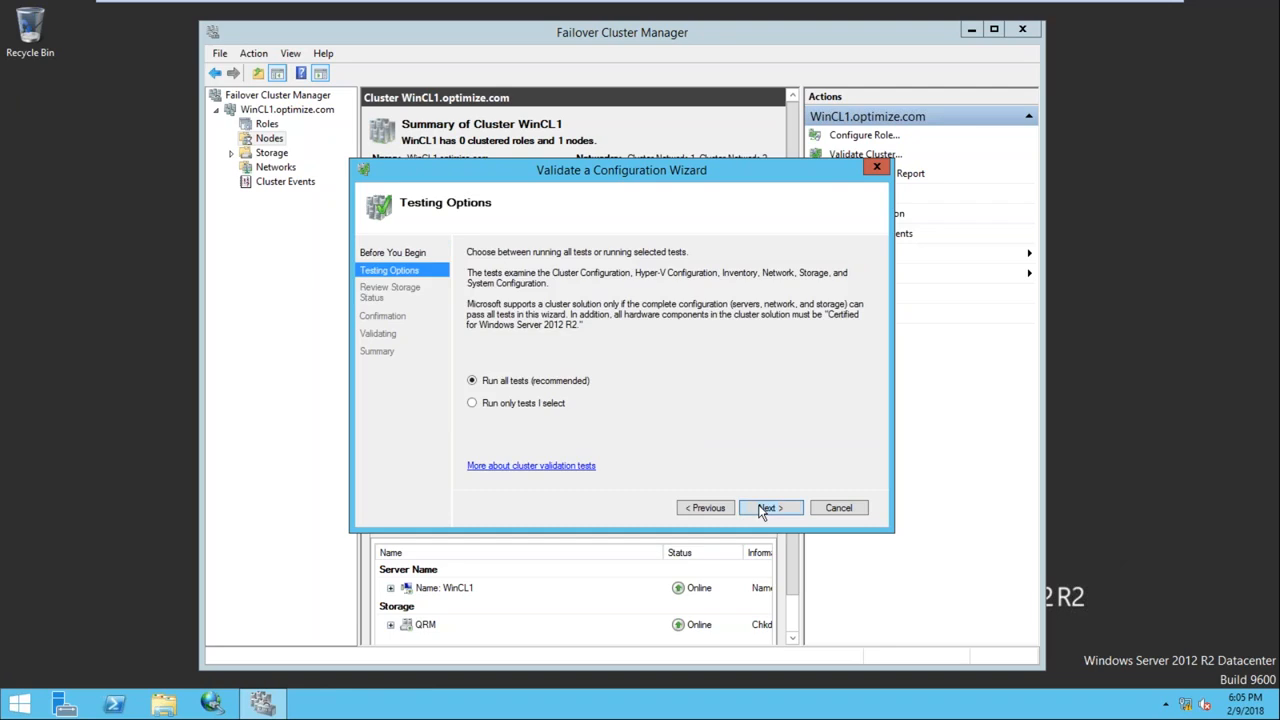
click(763, 510)
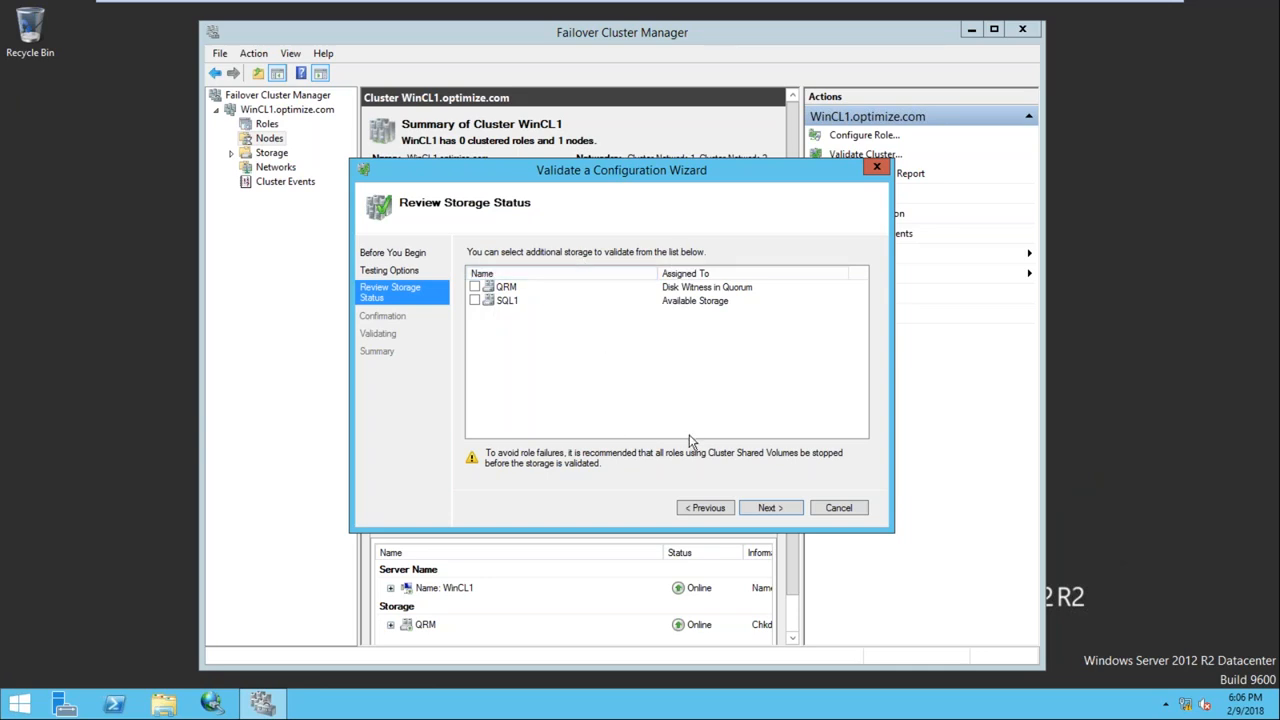
click(767, 508)
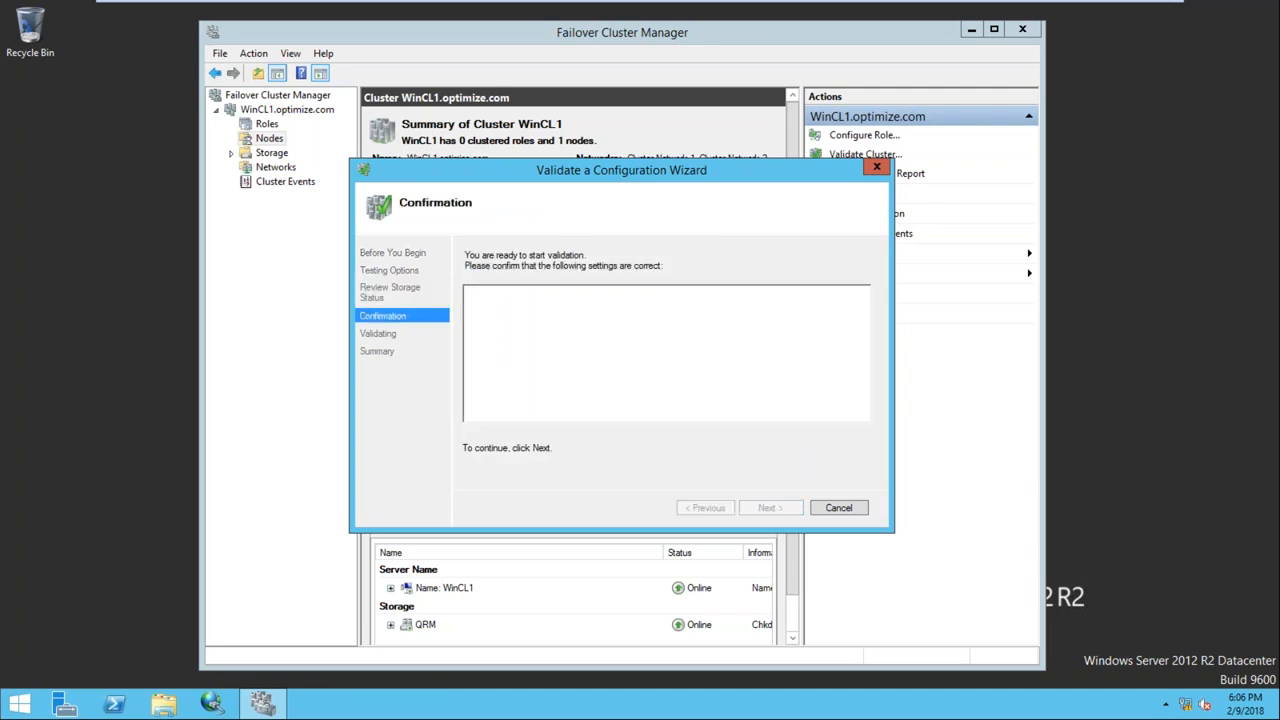
click(769, 510)
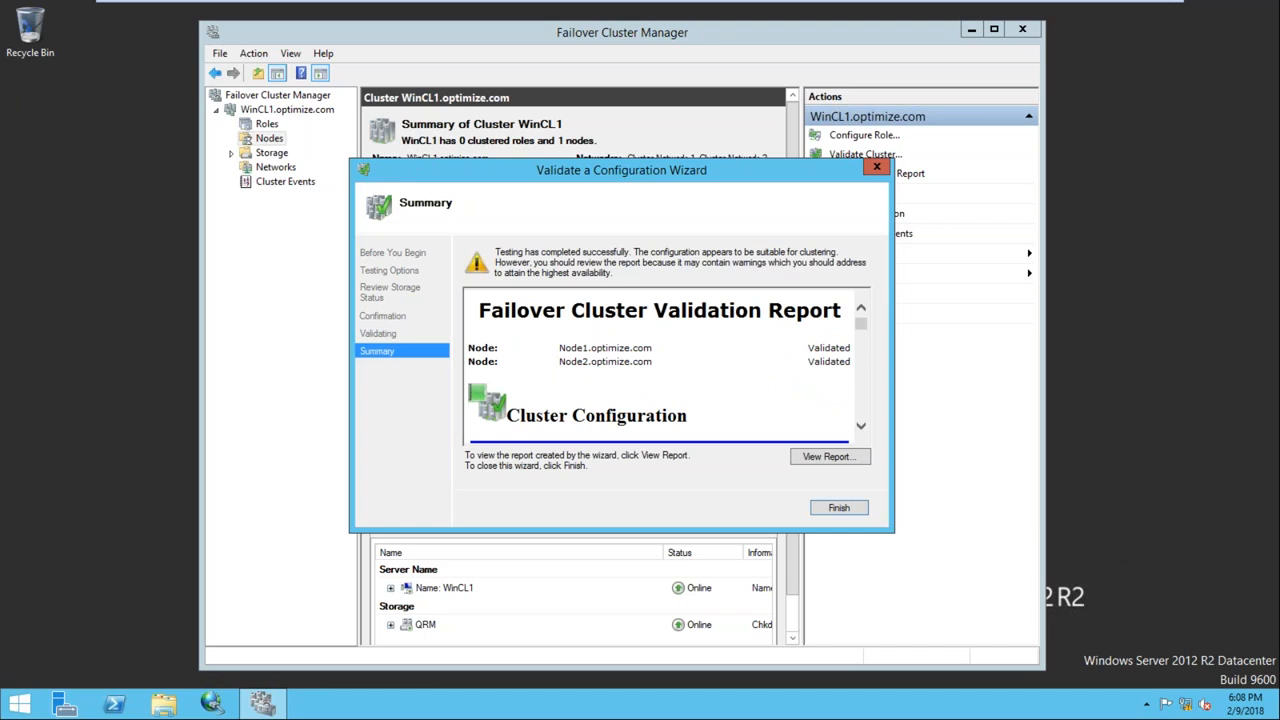
Scroll through the validation report's passing tests, then close it with Finish
drag(856, 324, 862, 342)
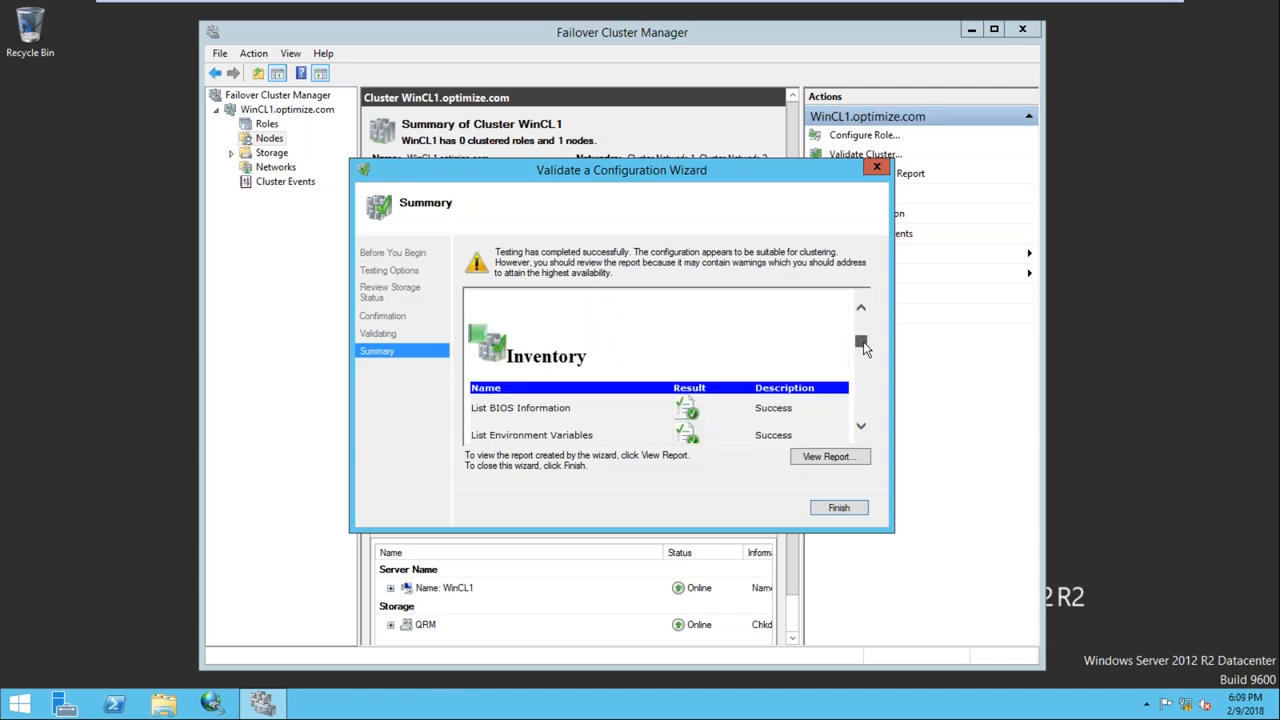
click(830, 510)
Confirm and complete adding Node2.optimize.com to the WinCL1 cluster
click(772, 507)
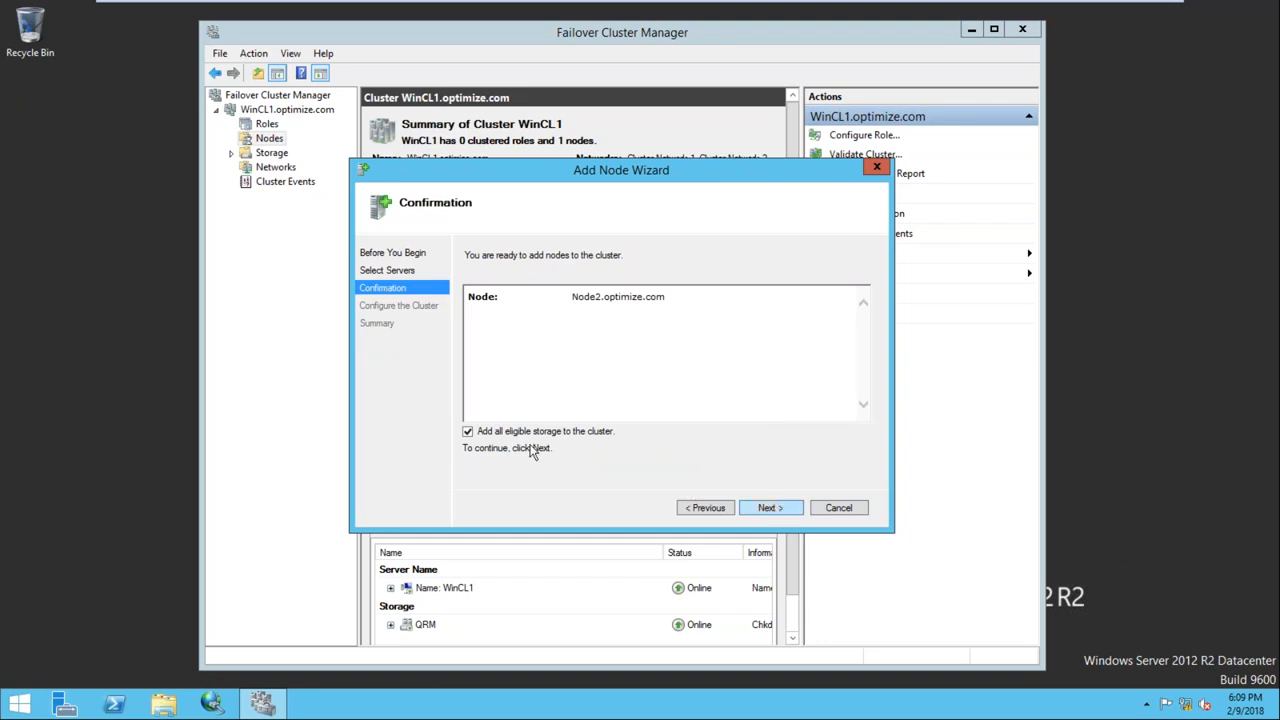
click(769, 508)
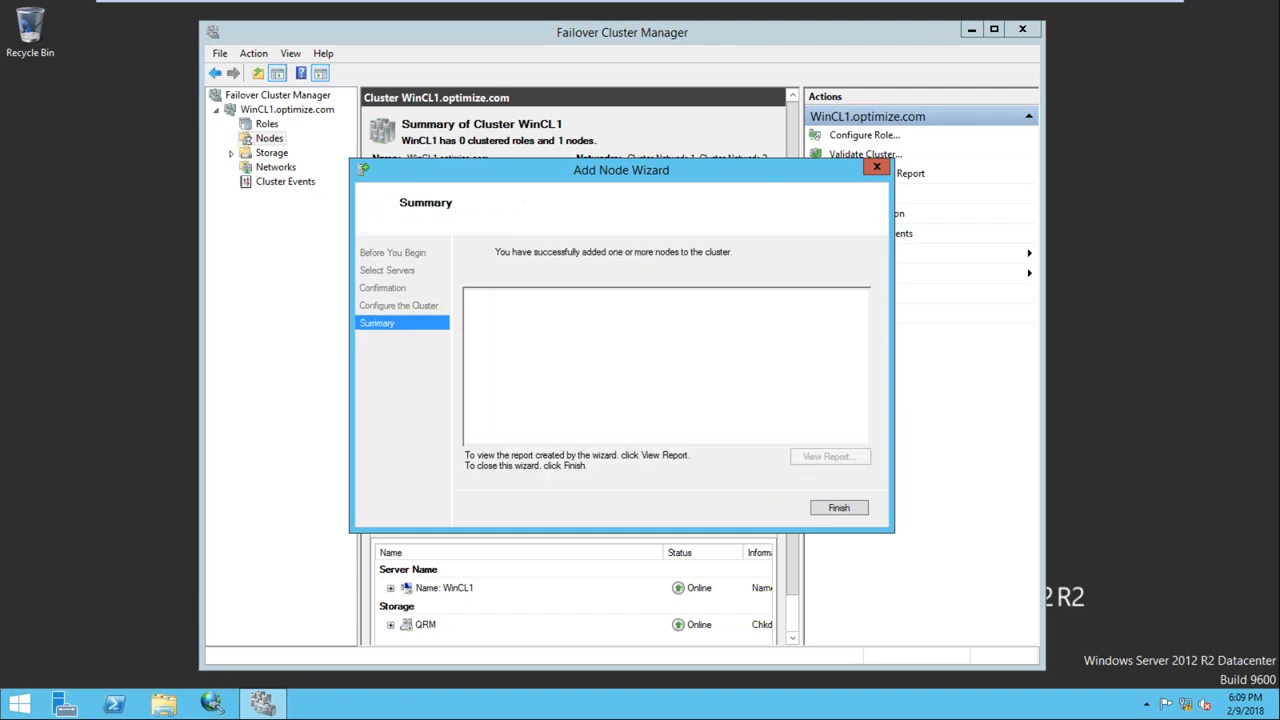
click(838, 510)
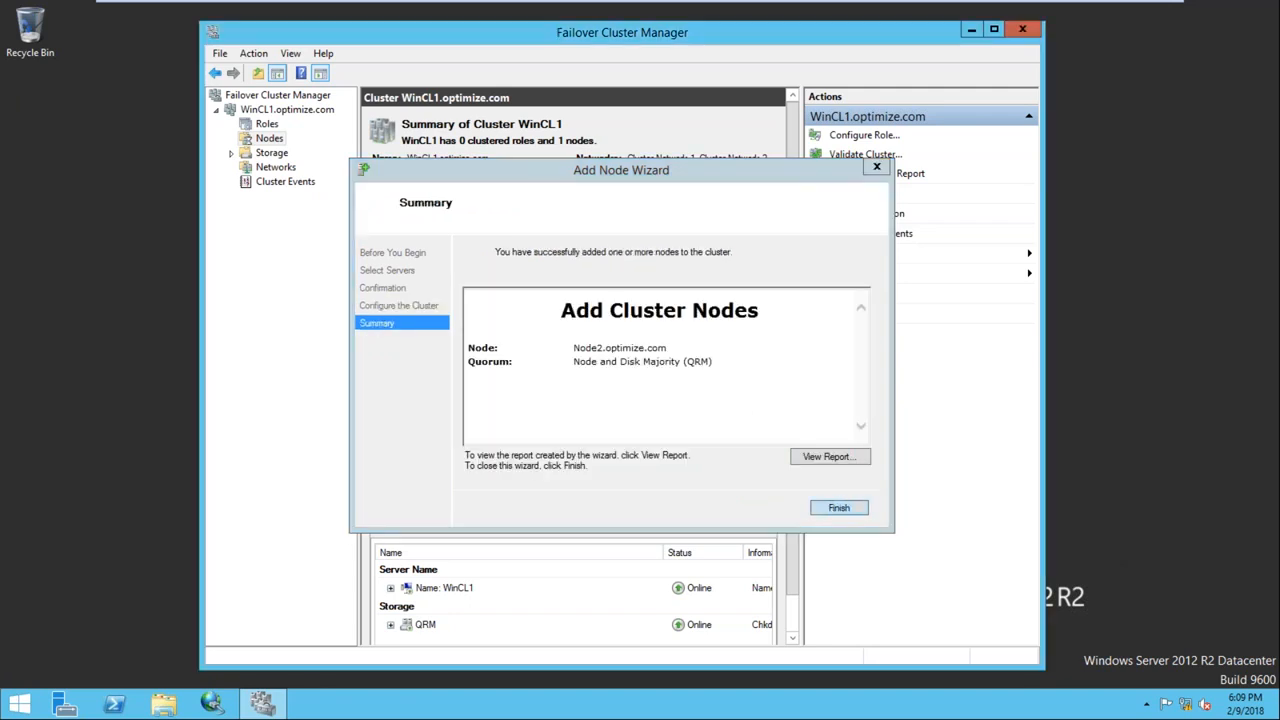
Check that Node1 and Node2 are both Up, return to the cluster summary, and bring up Start
click(270, 139)
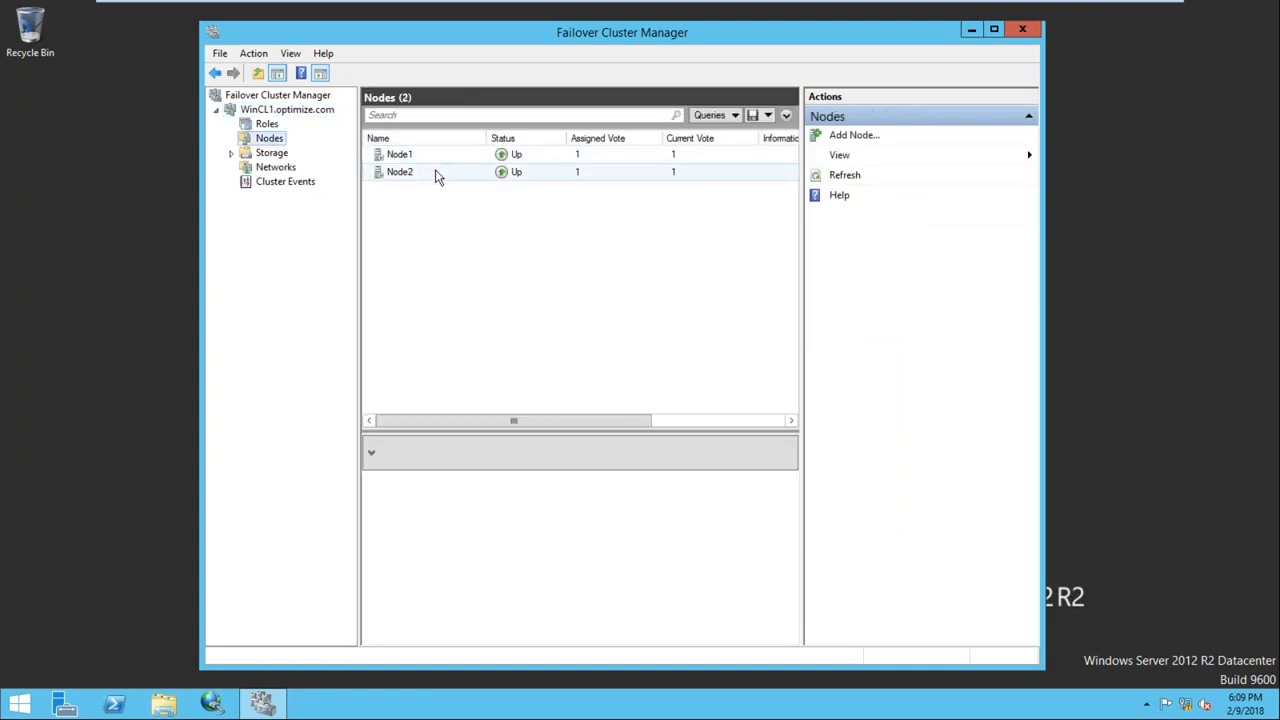
click(282, 110)
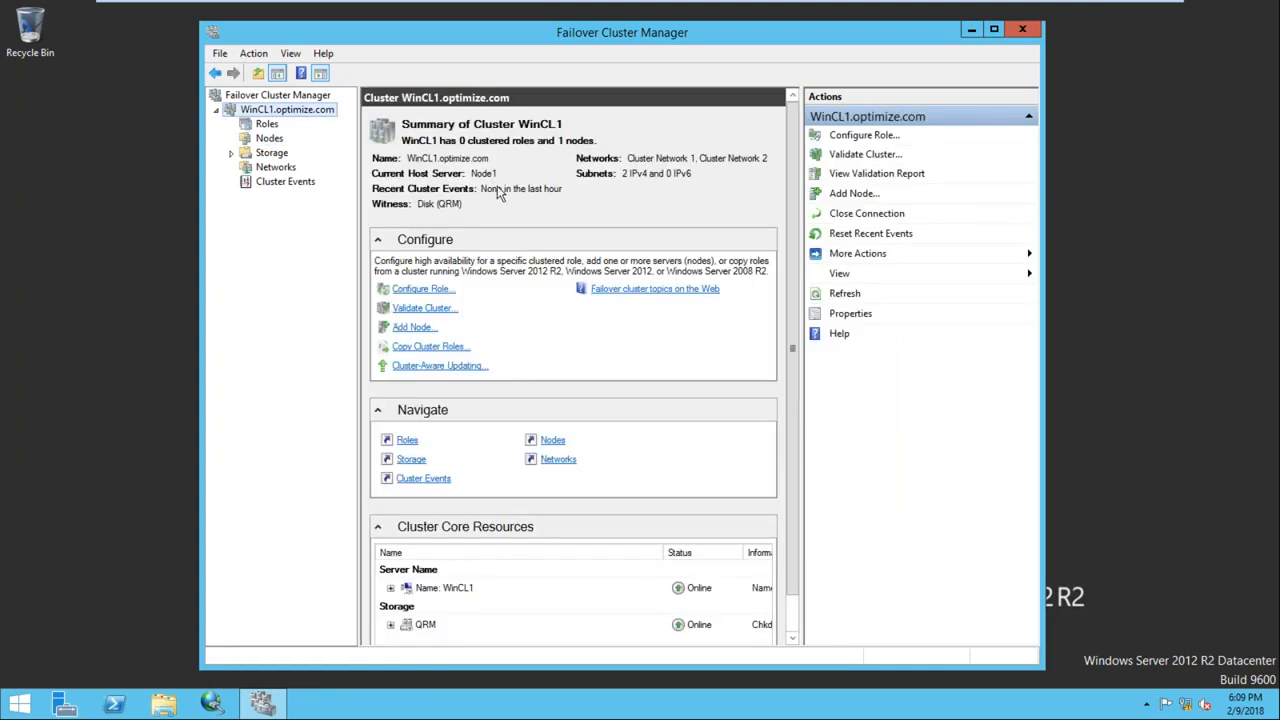
mouse_move(720, 6)
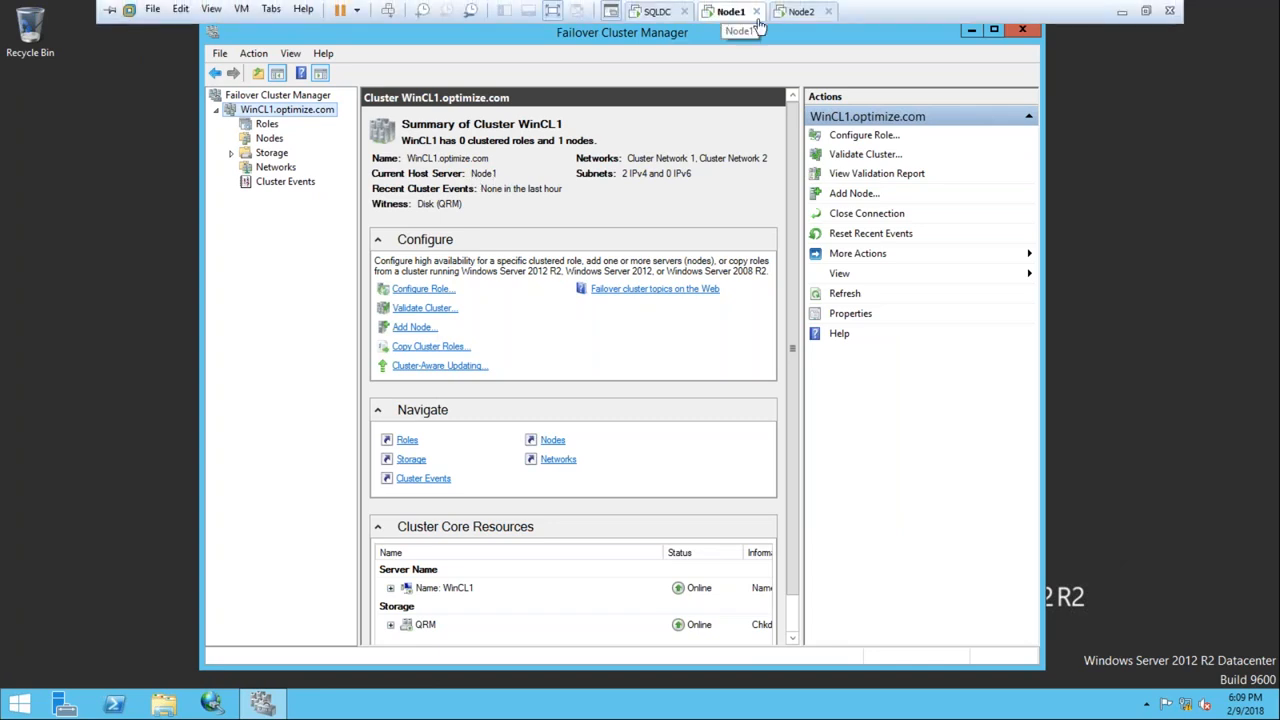
click(20, 704)
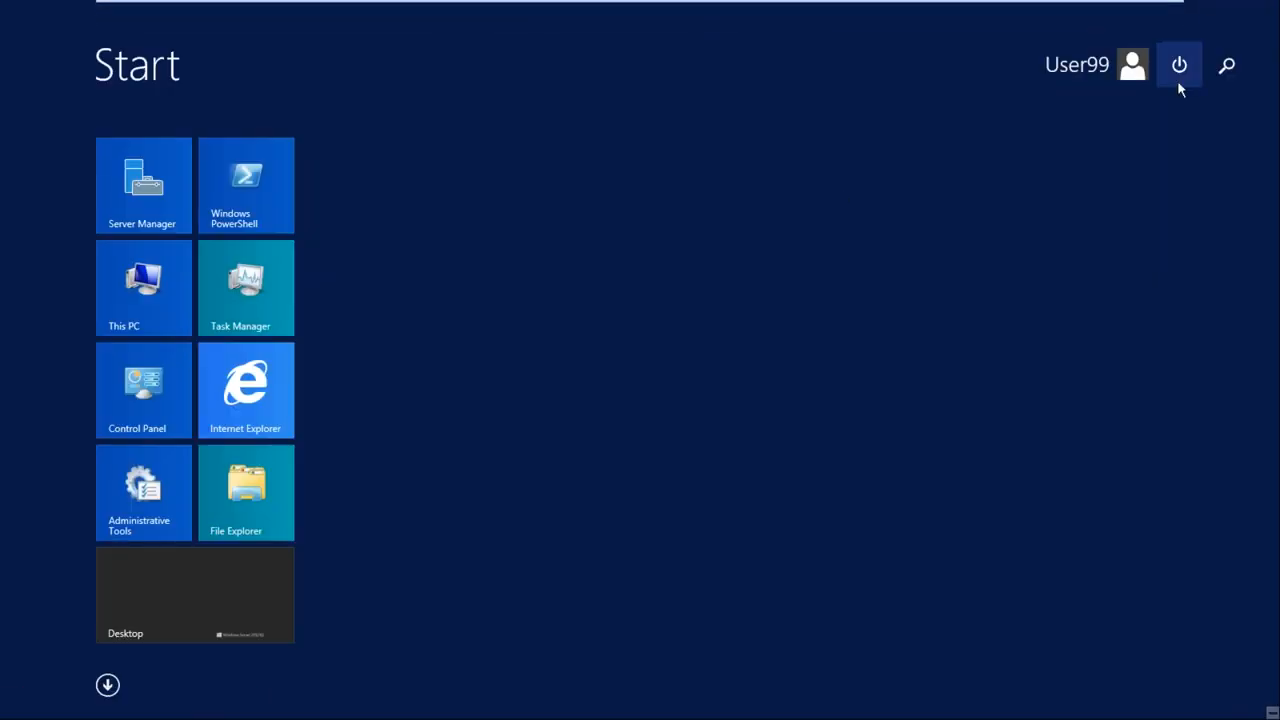
Restart Node1 with the 'Other (Unplanned)' shutdown reason
click(1179, 82)
click(1182, 108)
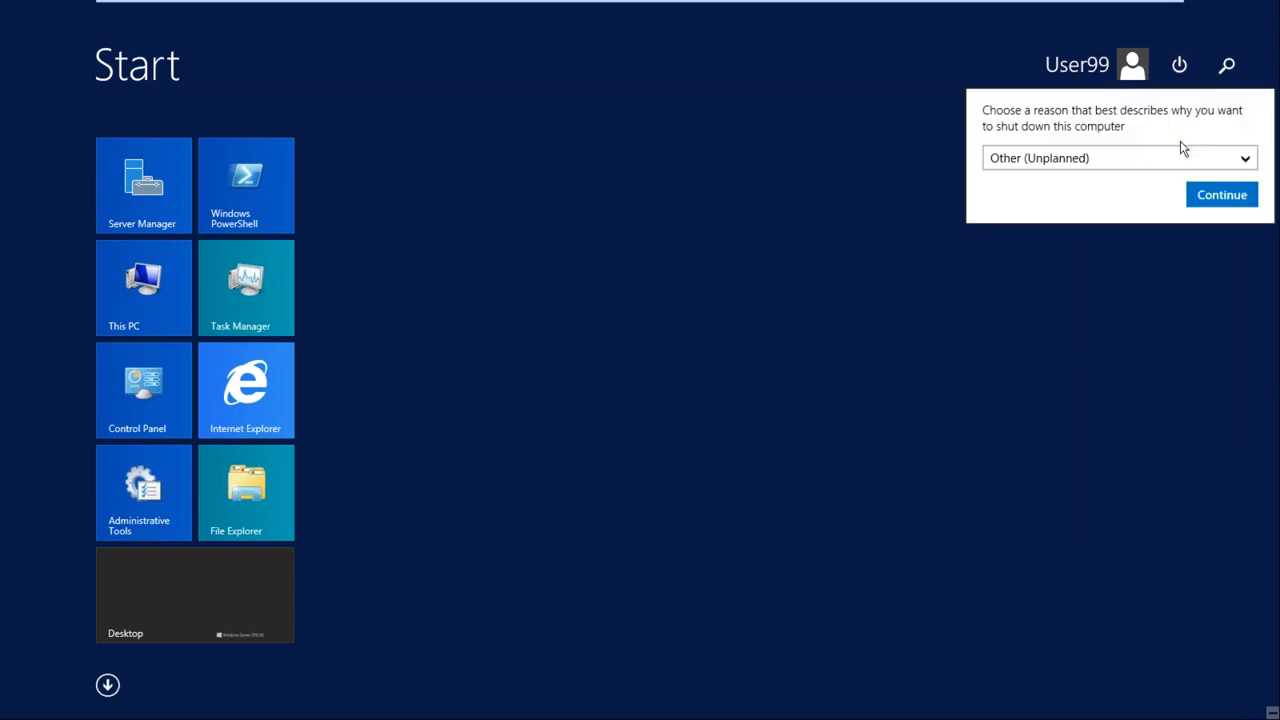
click(1215, 194)
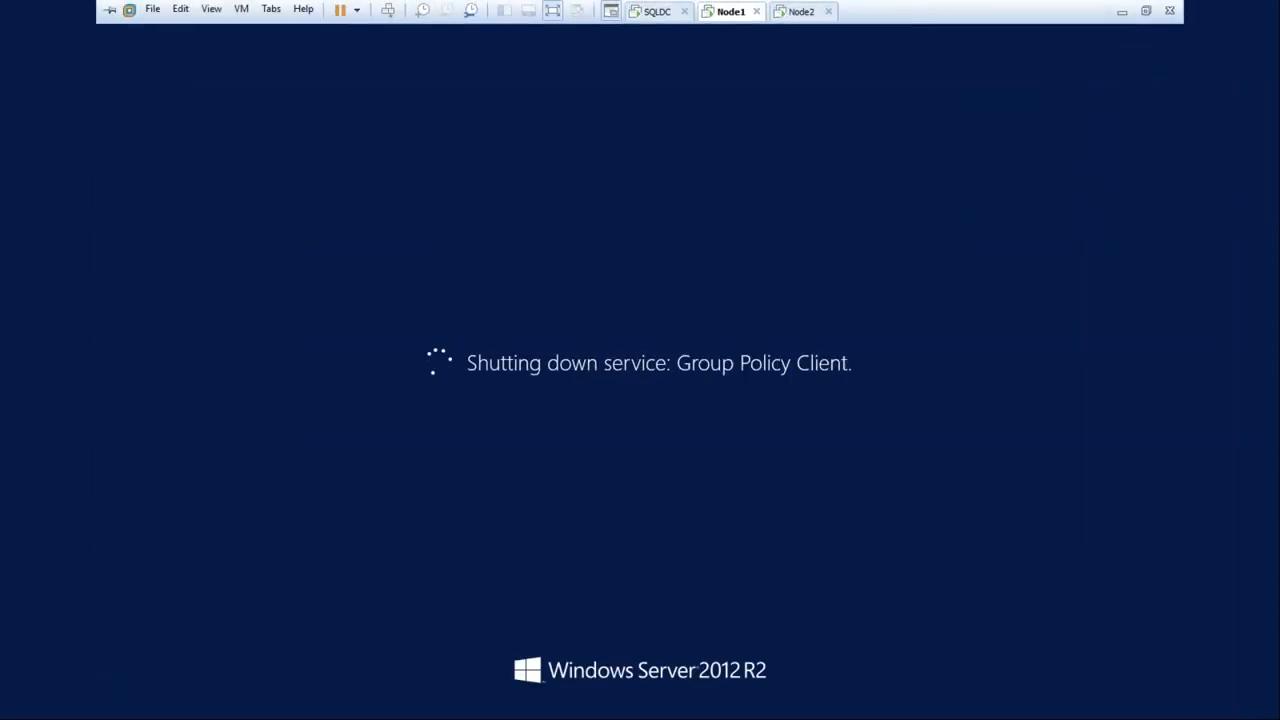
On Node2, close Server Manager and launch Failover Cluster Manager with cluadmin.msc from Run
click(803, 11)
click(1259, 18)
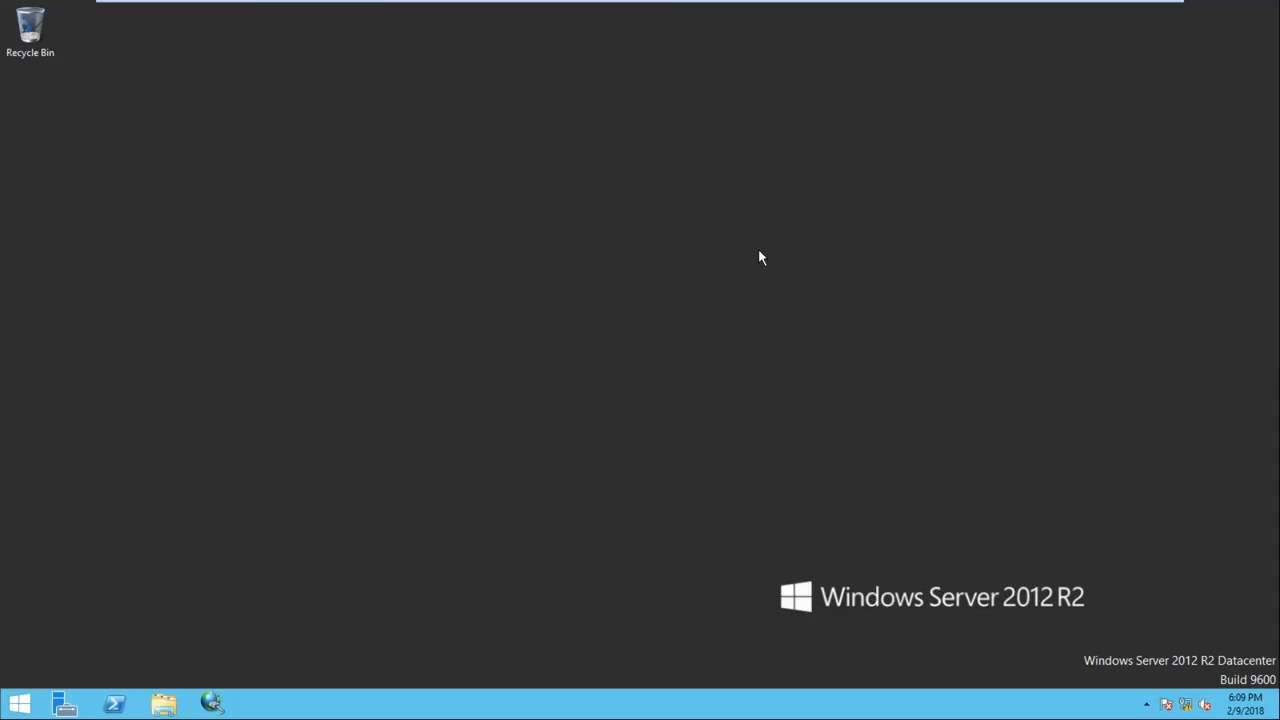
key(super+f)
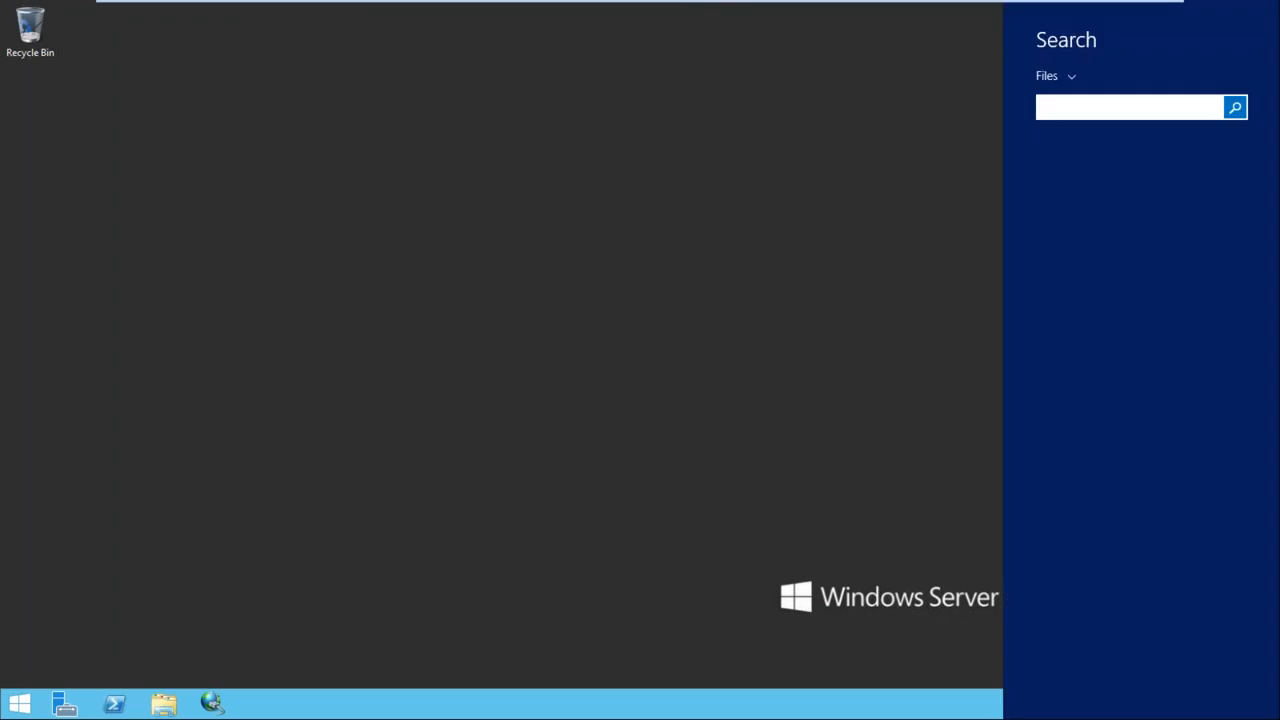
key(Escape)
key(super+r)
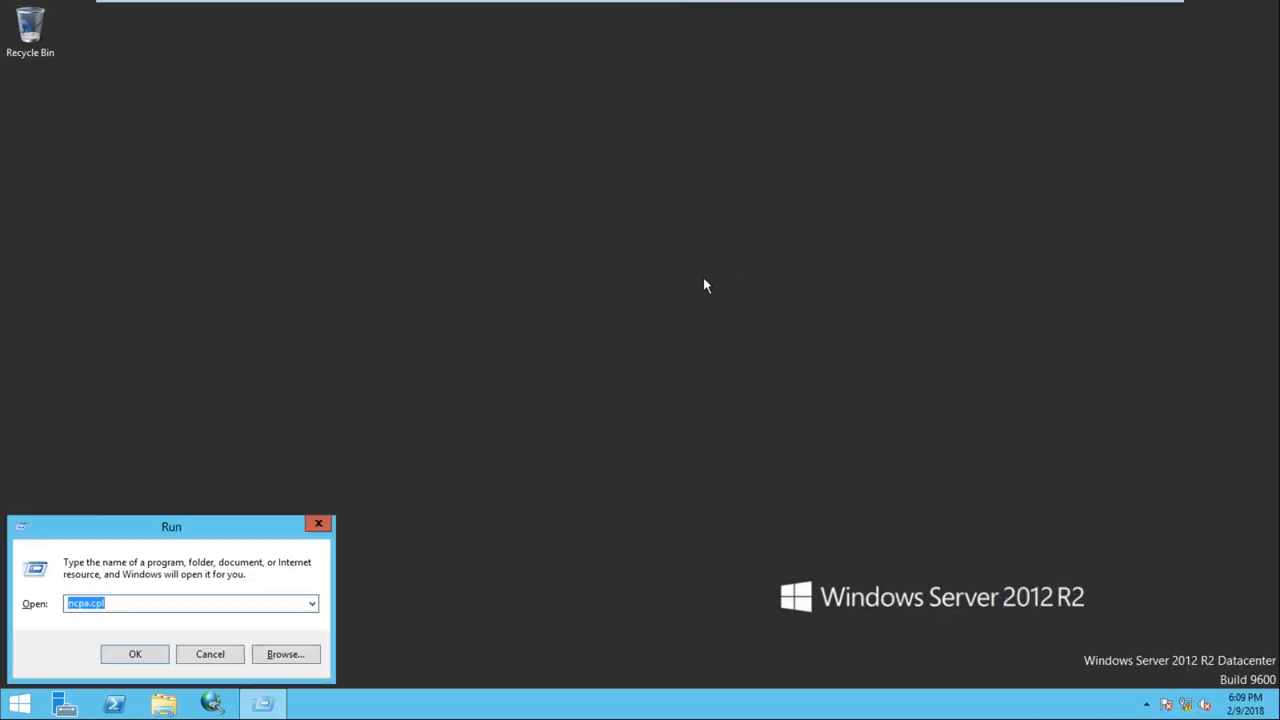
drag(228, 516, 572, 209)
text(c)
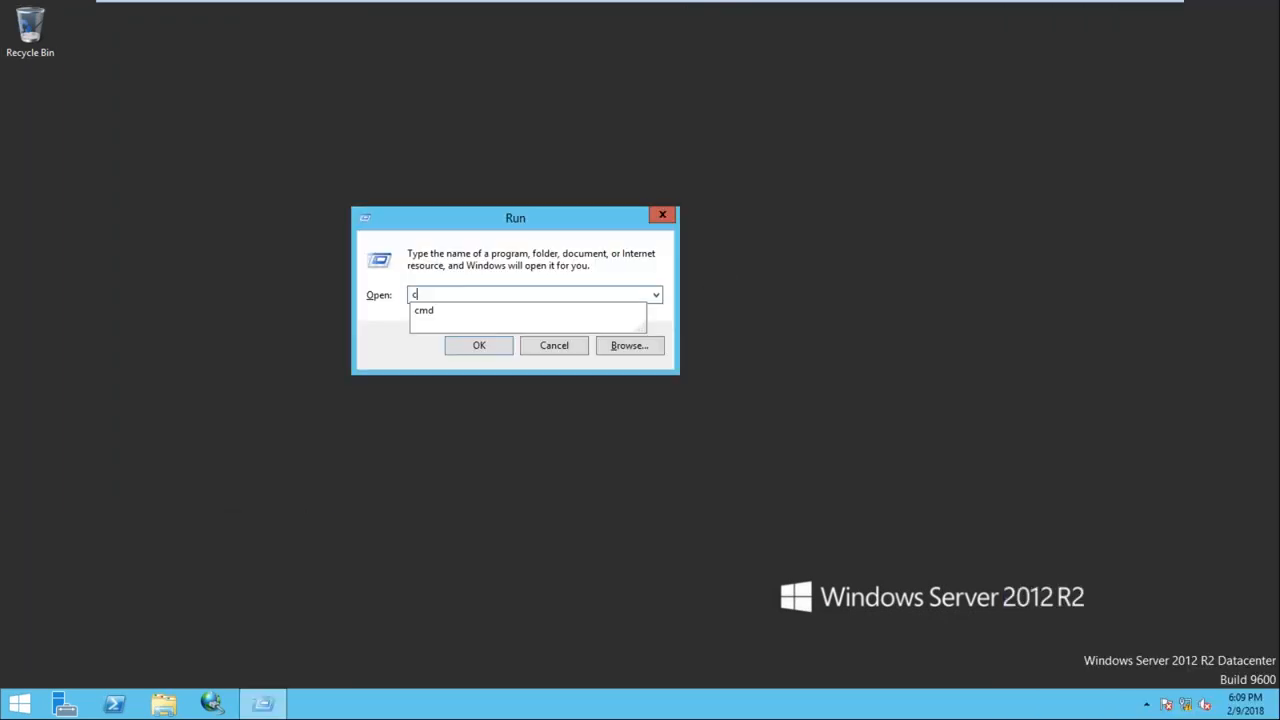
text(luadmin.msc)
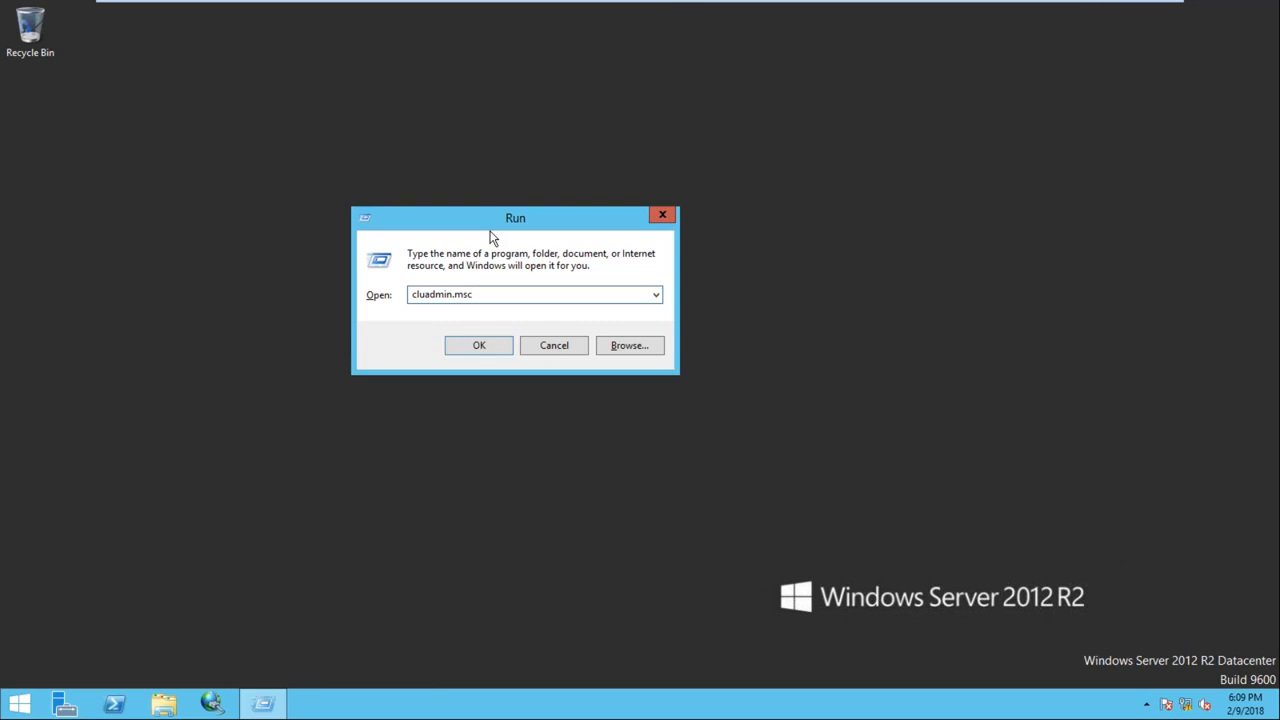
click(479, 345)
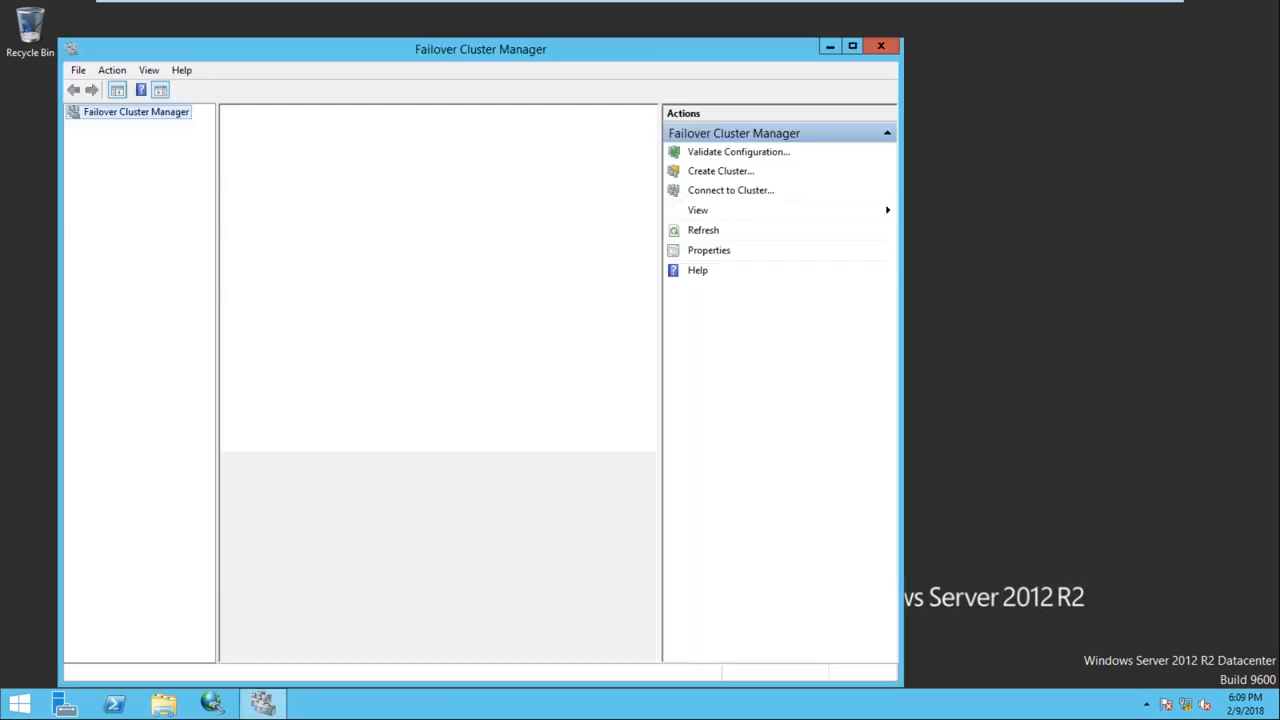
Connect to WinCL1 from Node2, check its Nodes and Roles, and open the cluster summary
drag(619, 63, 734, 56)
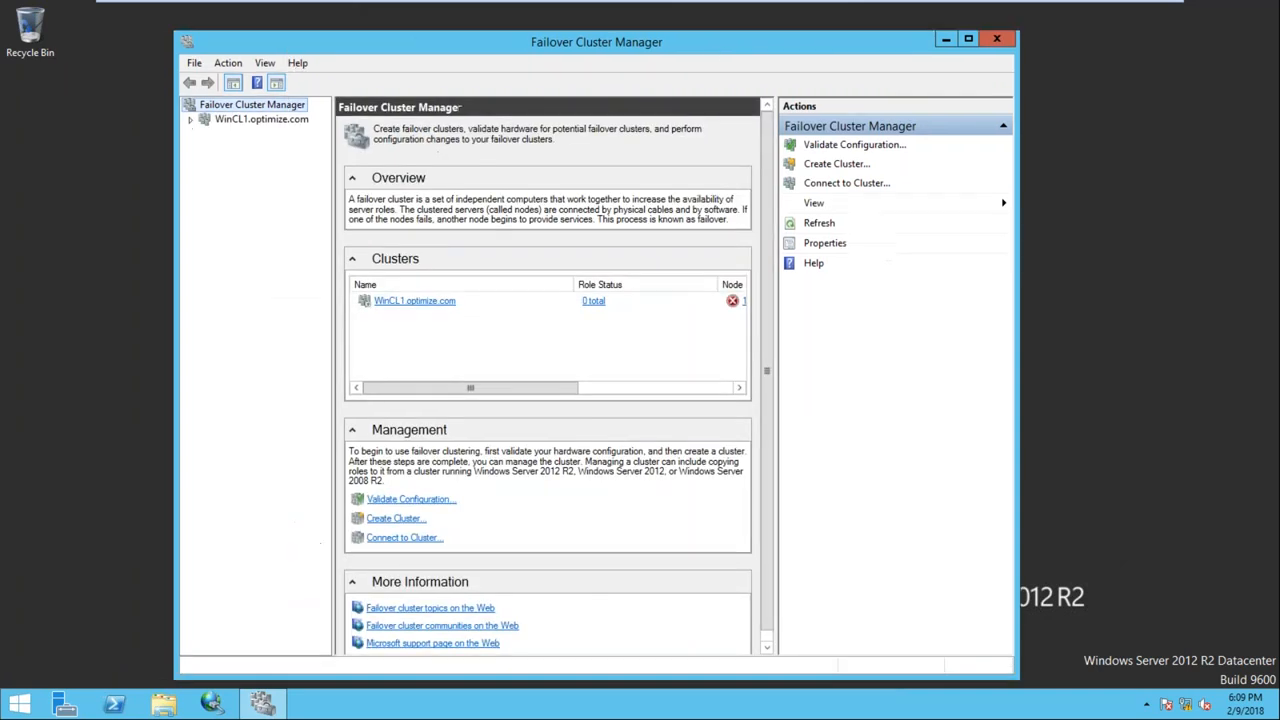
click(239, 122)
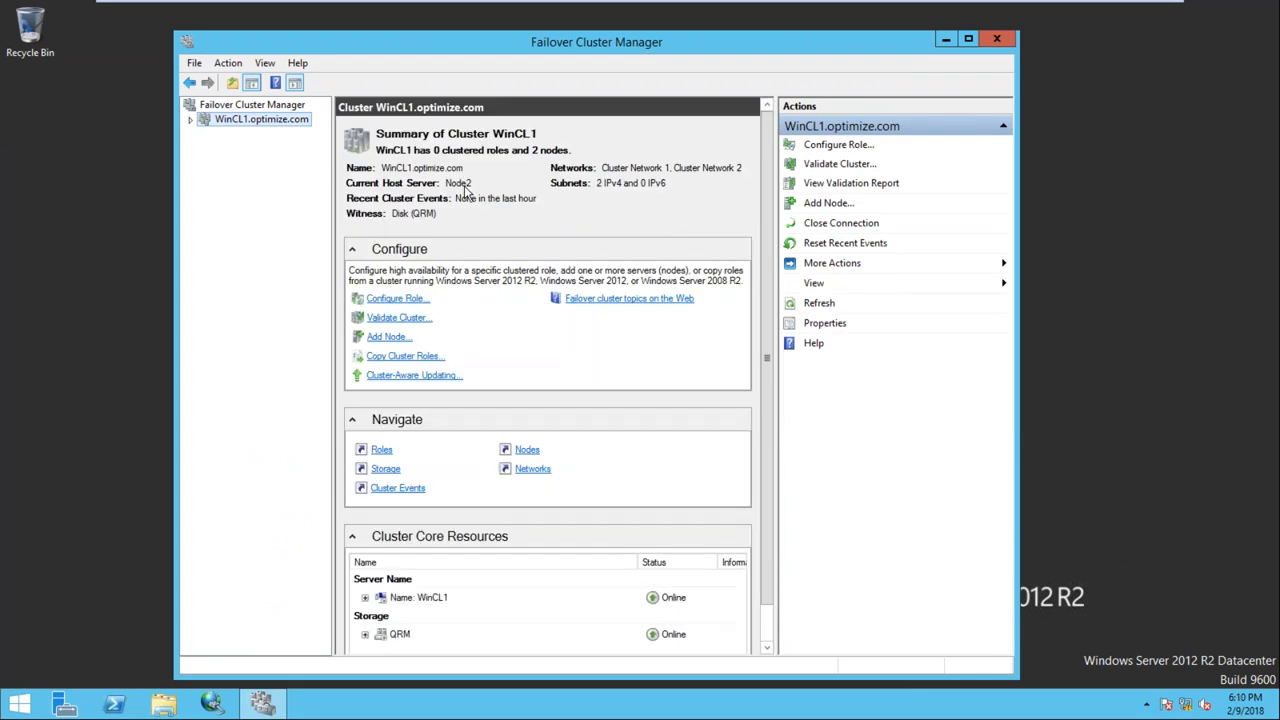
click(191, 121)
click(246, 148)
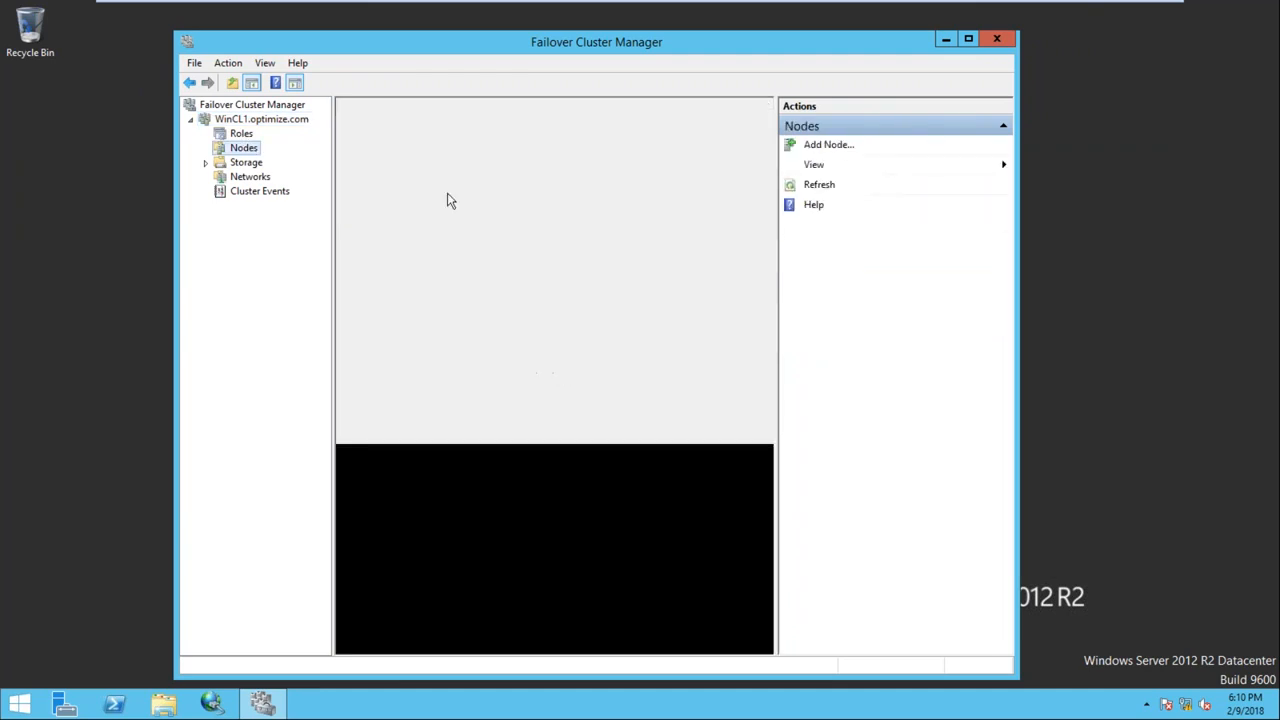
click(381, 168)
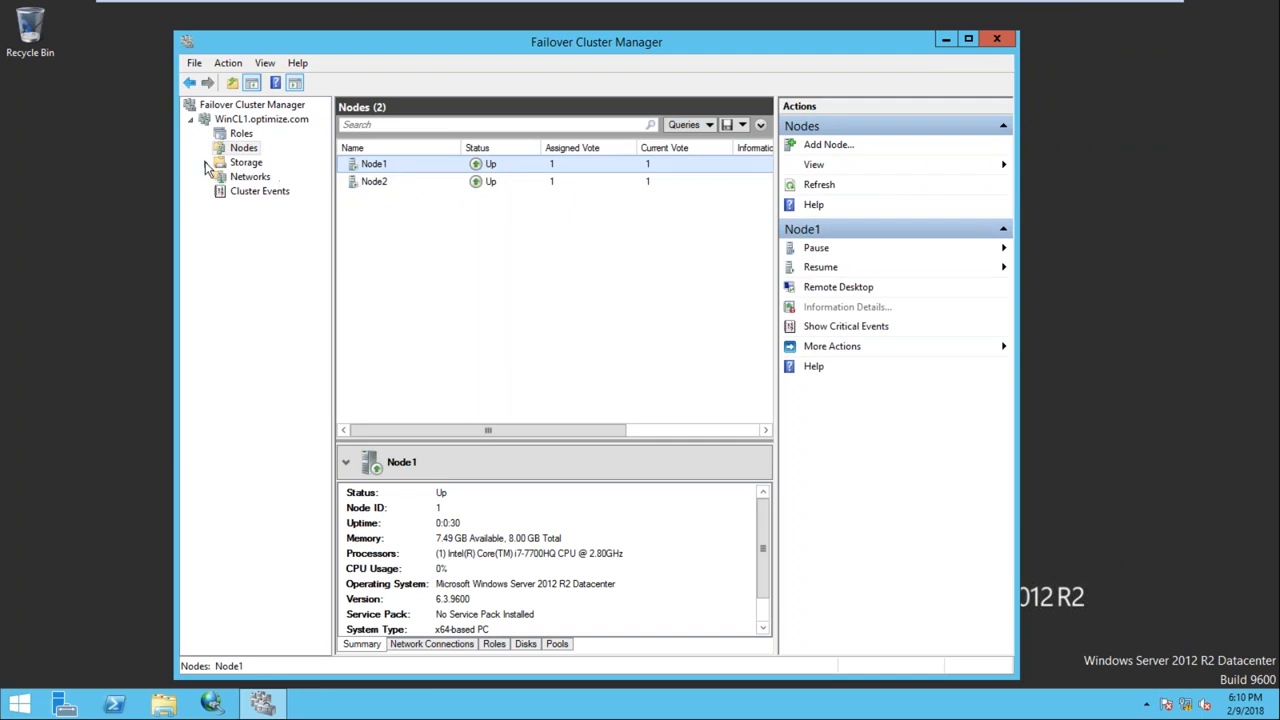
click(246, 134)
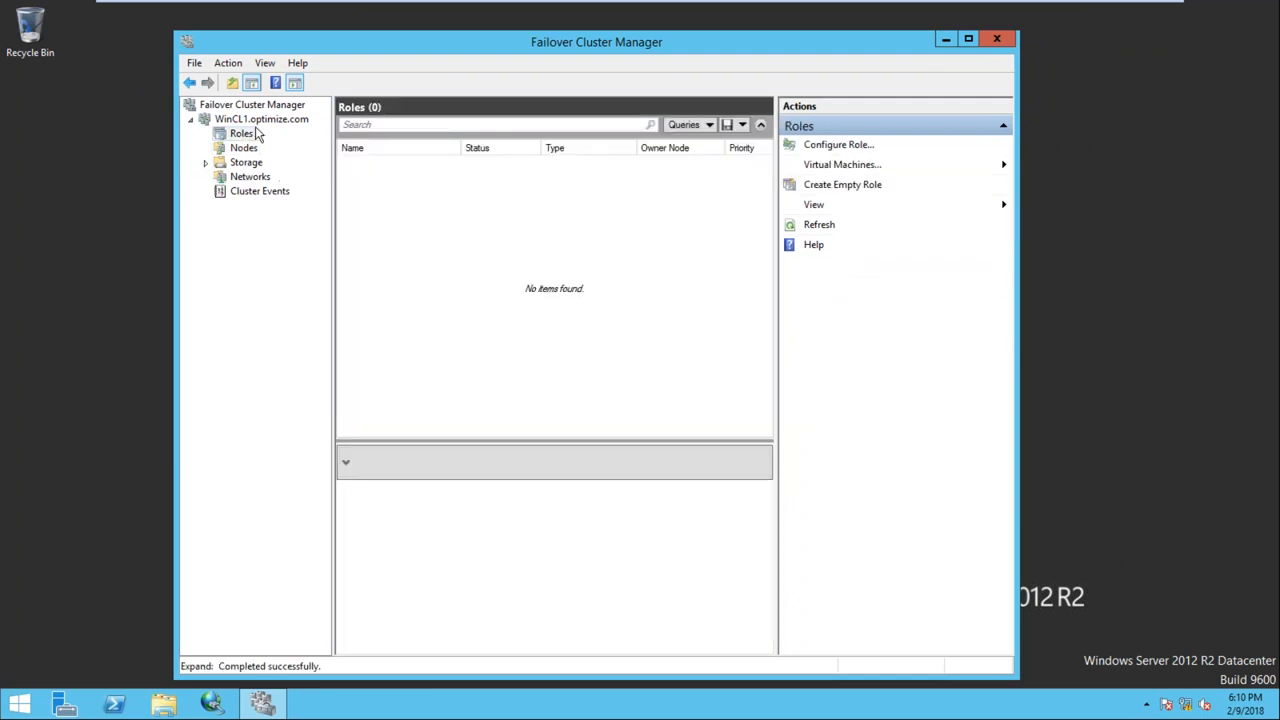
click(255, 119)
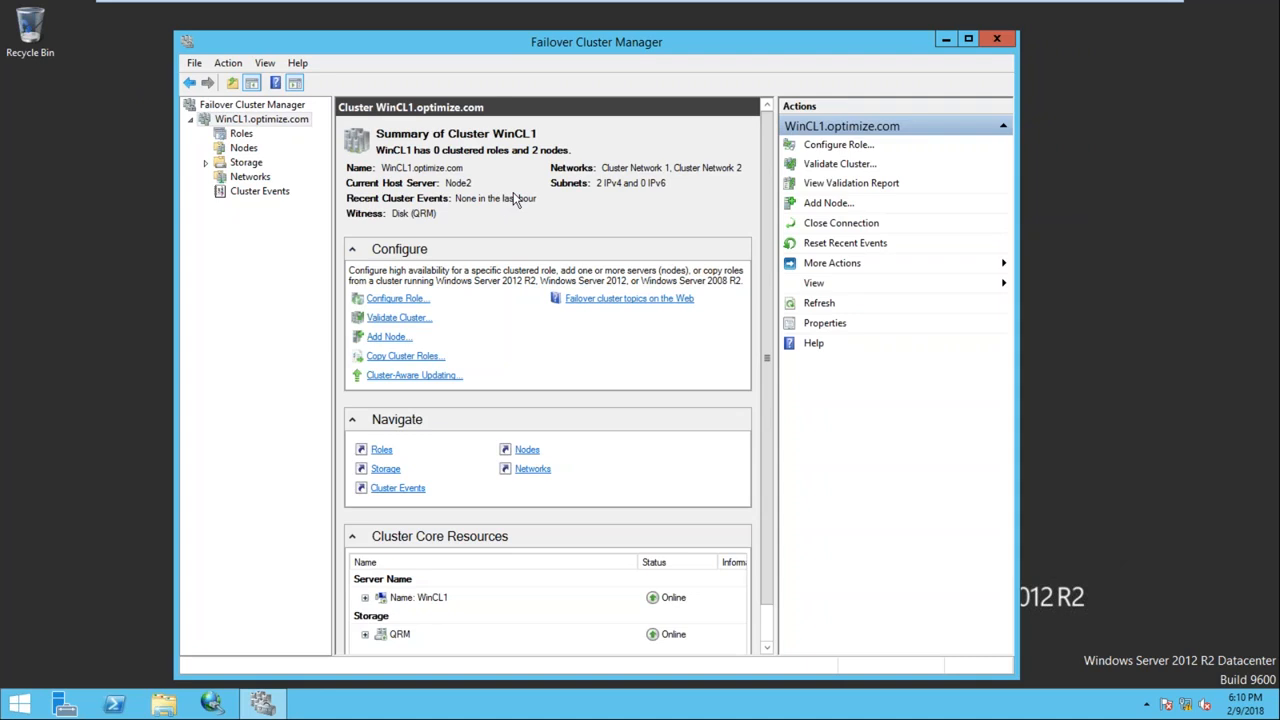
Move WinCL1's core cluster resources to Node1 via Select Node
right_click(264, 121)
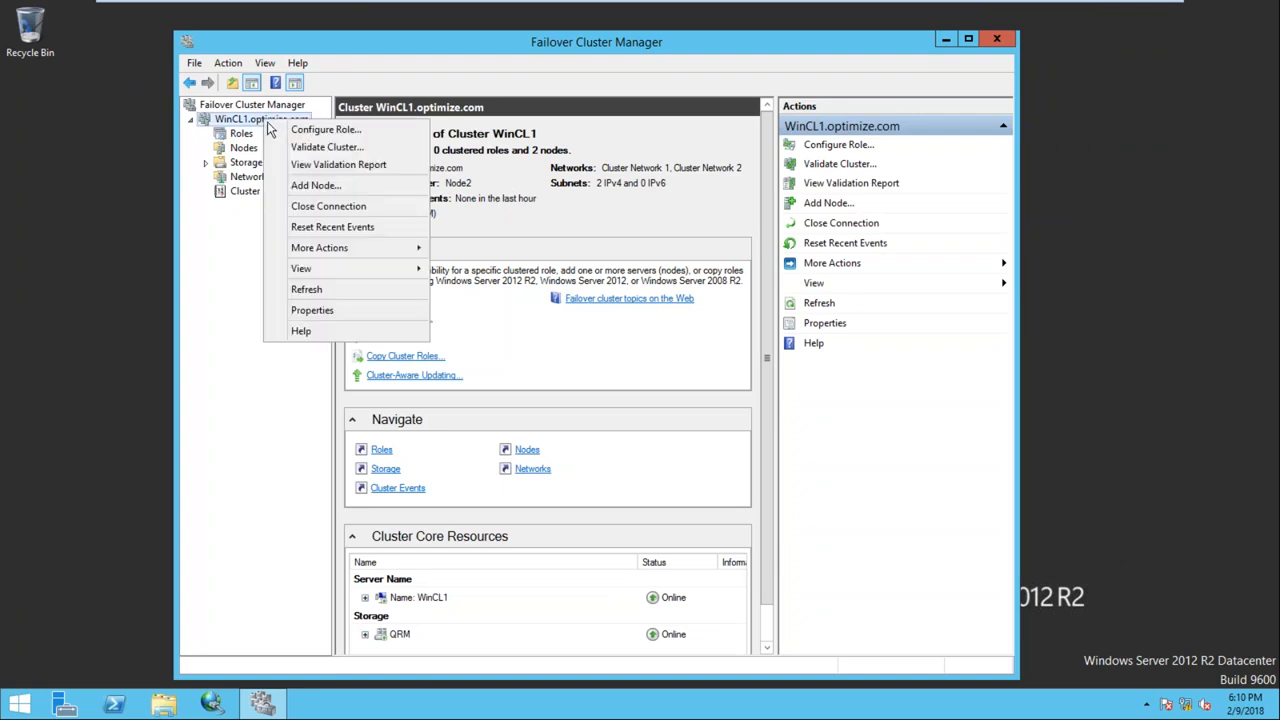
mouse_move(400, 249)
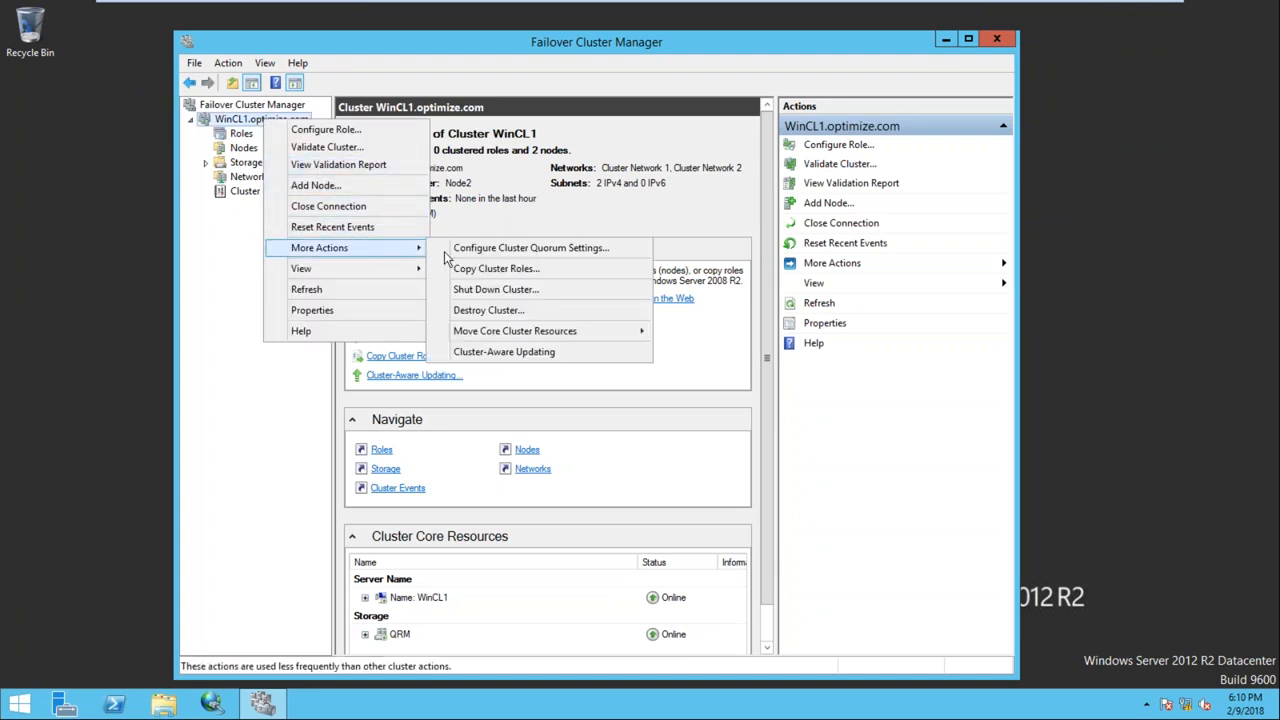
mouse_move(597, 334)
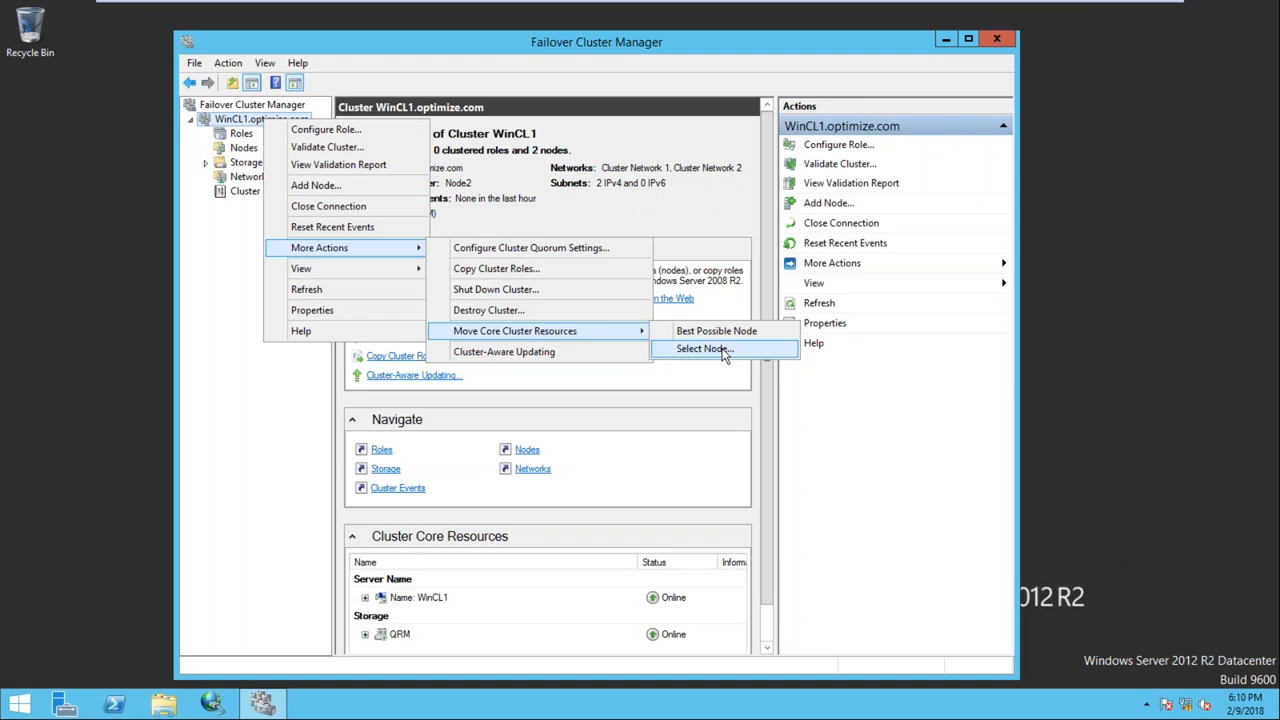
click(722, 350)
click(566, 291)
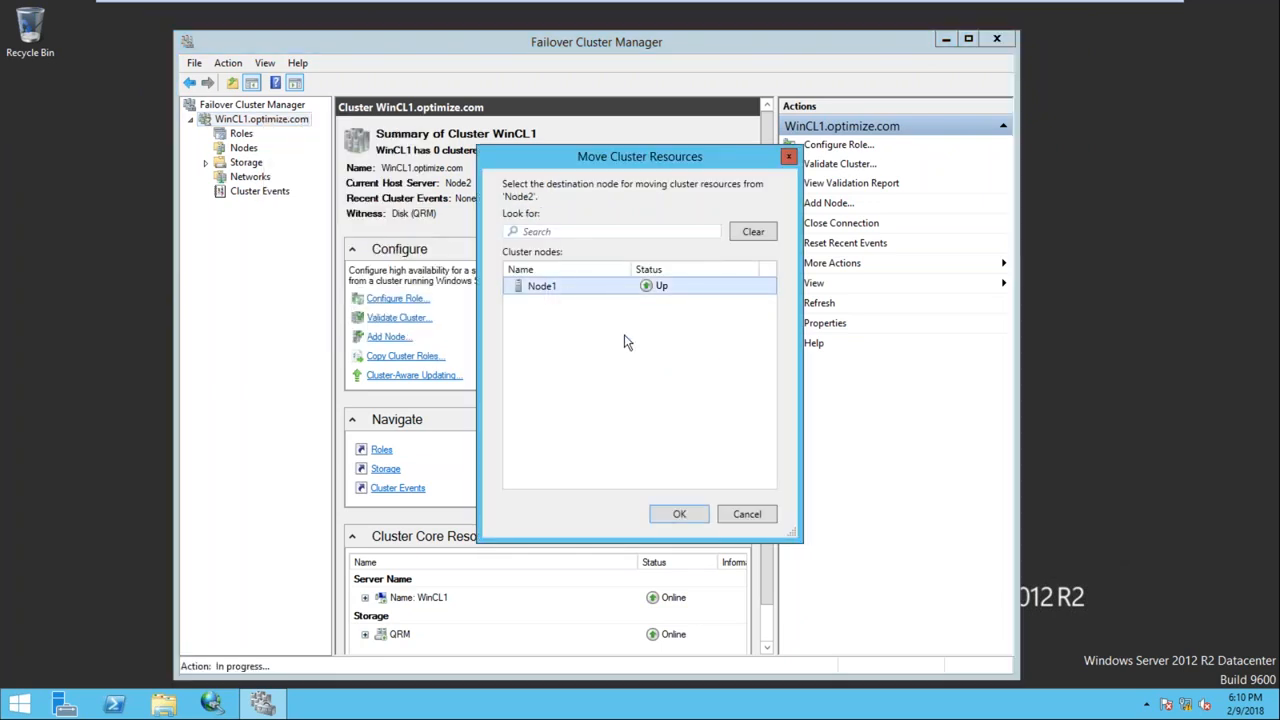
click(677, 516)
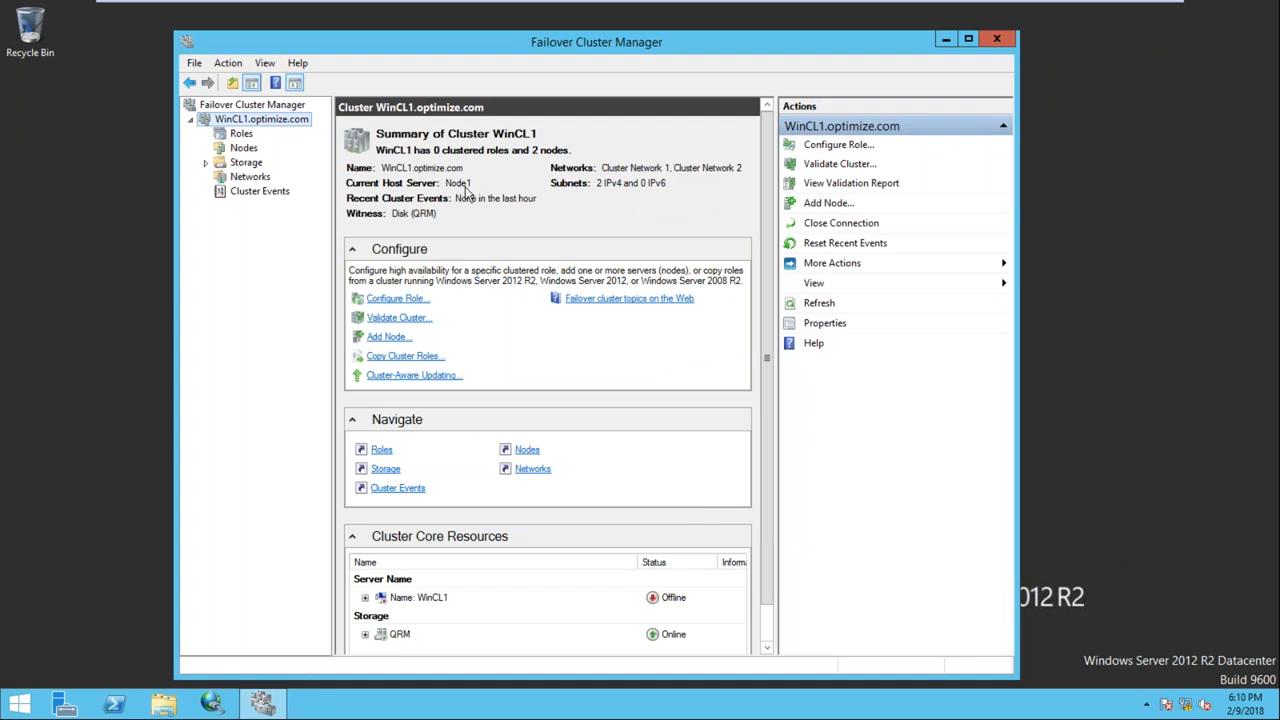
Open Storage > Disks and inspect the SQL1 disk's details
click(205, 162)
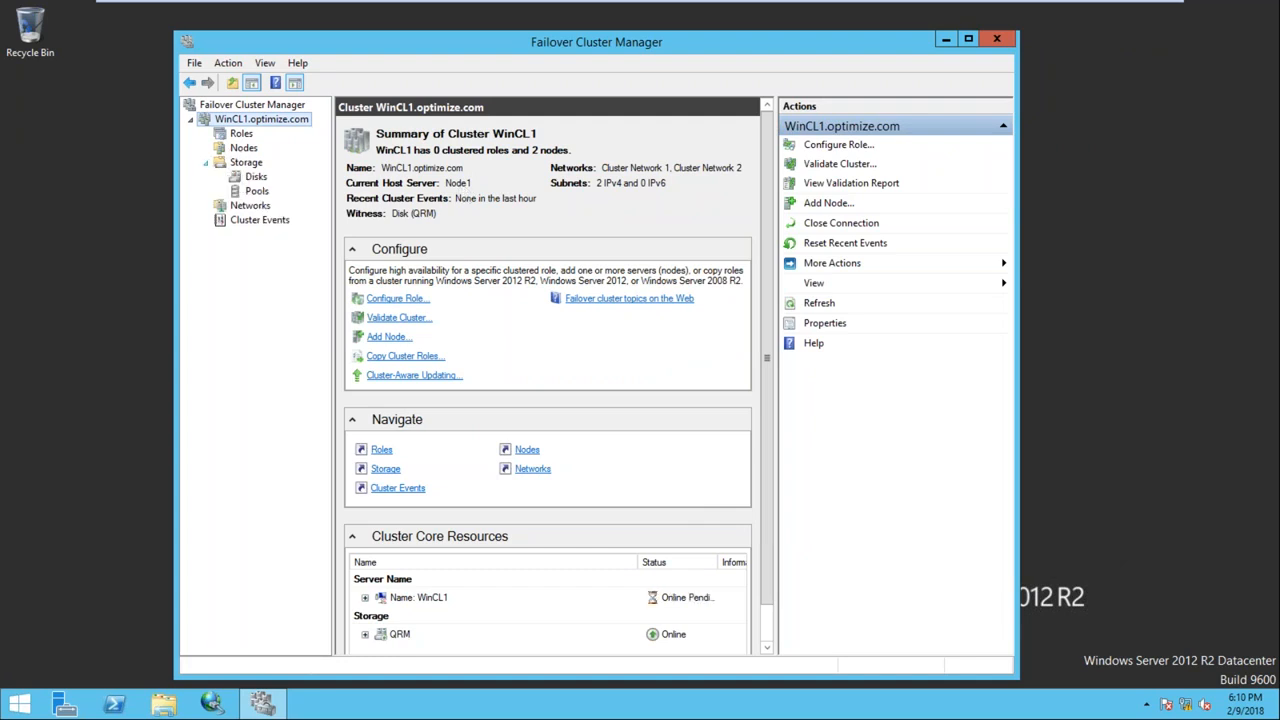
click(254, 177)
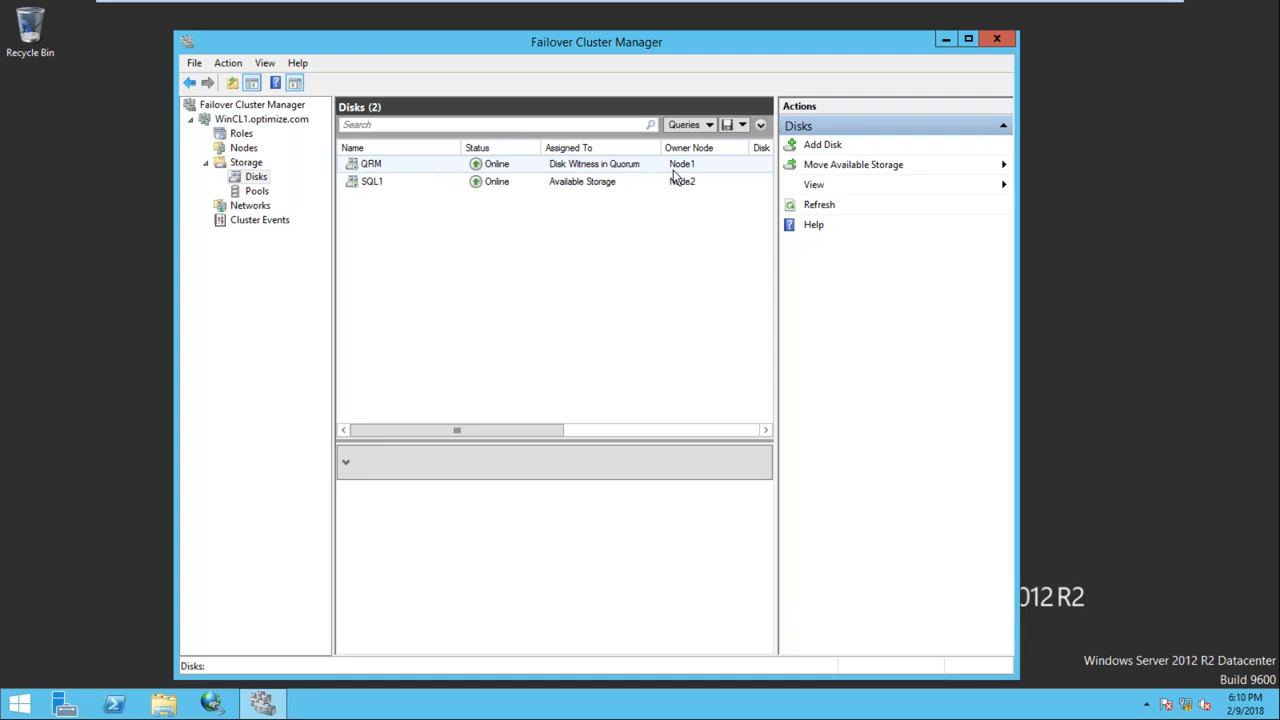
click(397, 184)
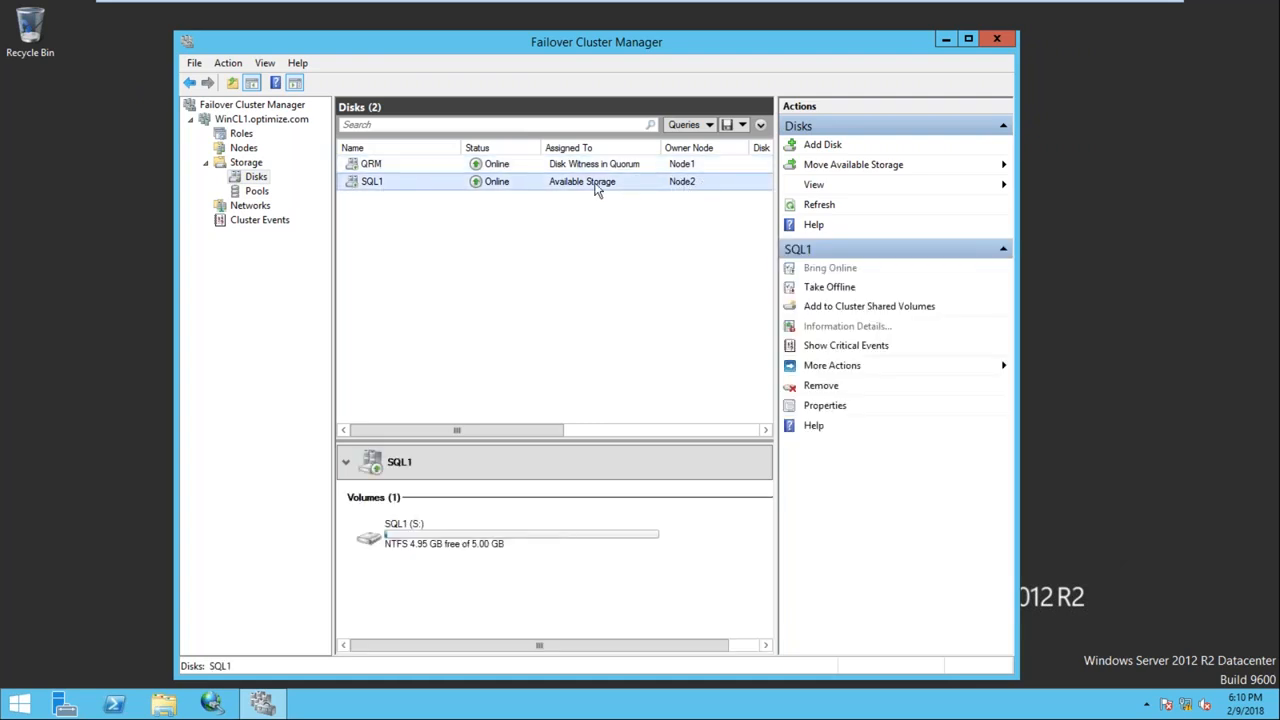
right_click(389, 187)
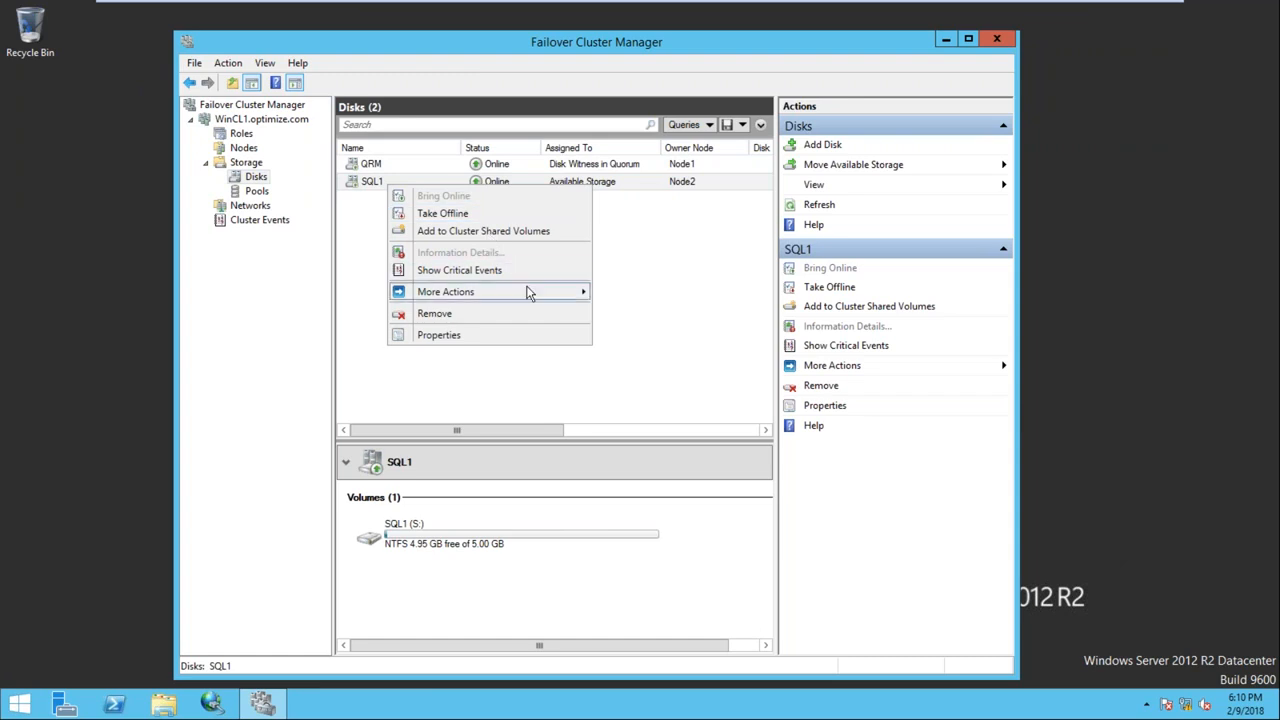
Simulate a failure of the SQL1 disk
mouse_move(537, 300)
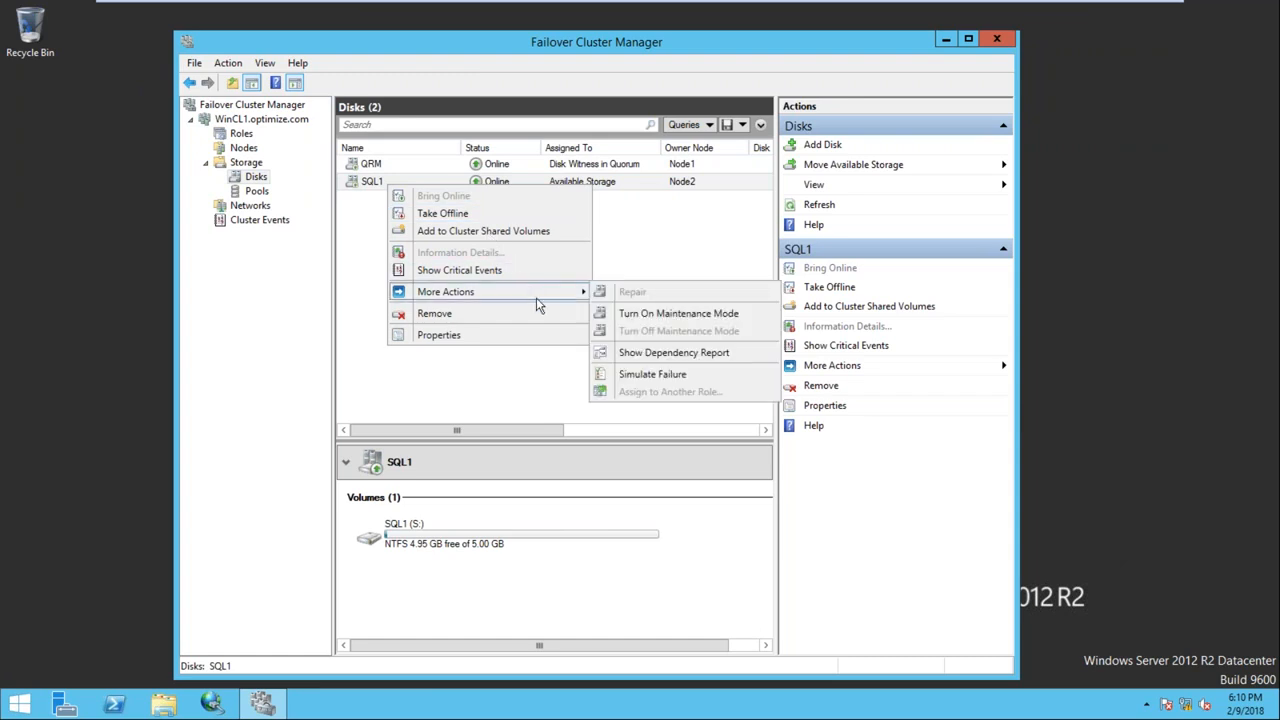
click(714, 378)
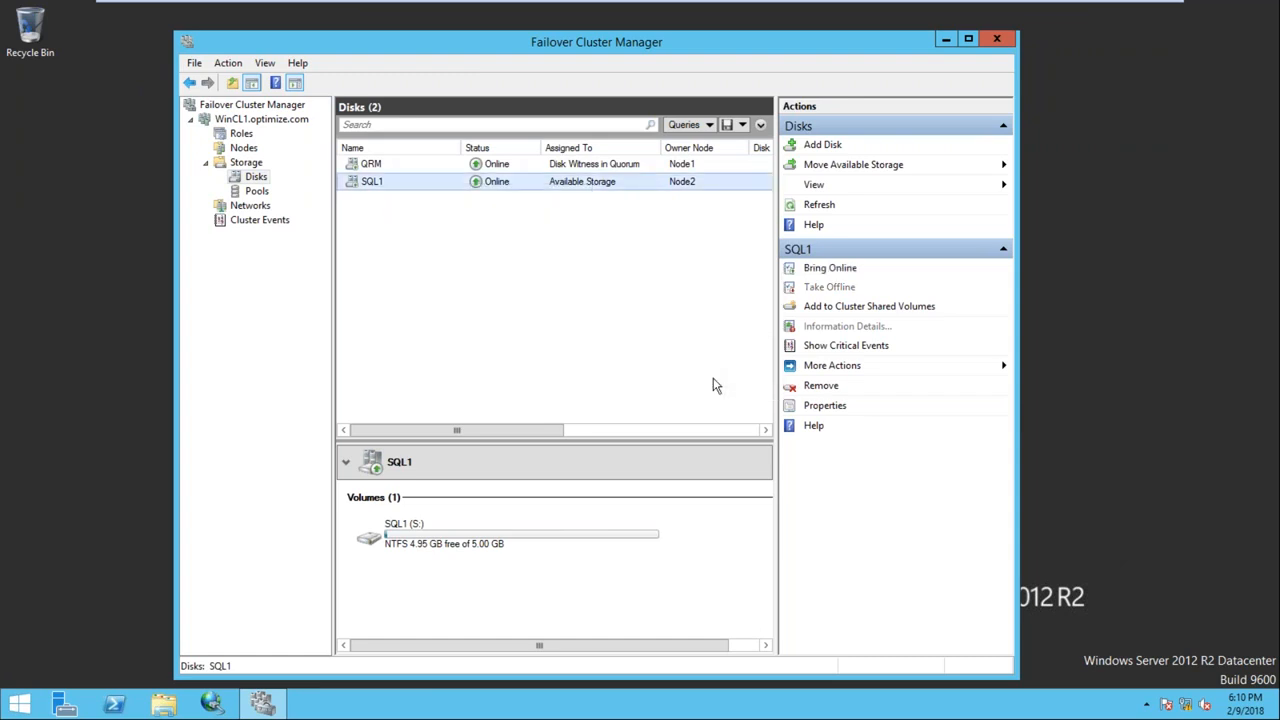
right_click(416, 191)
mouse_move(565, 295)
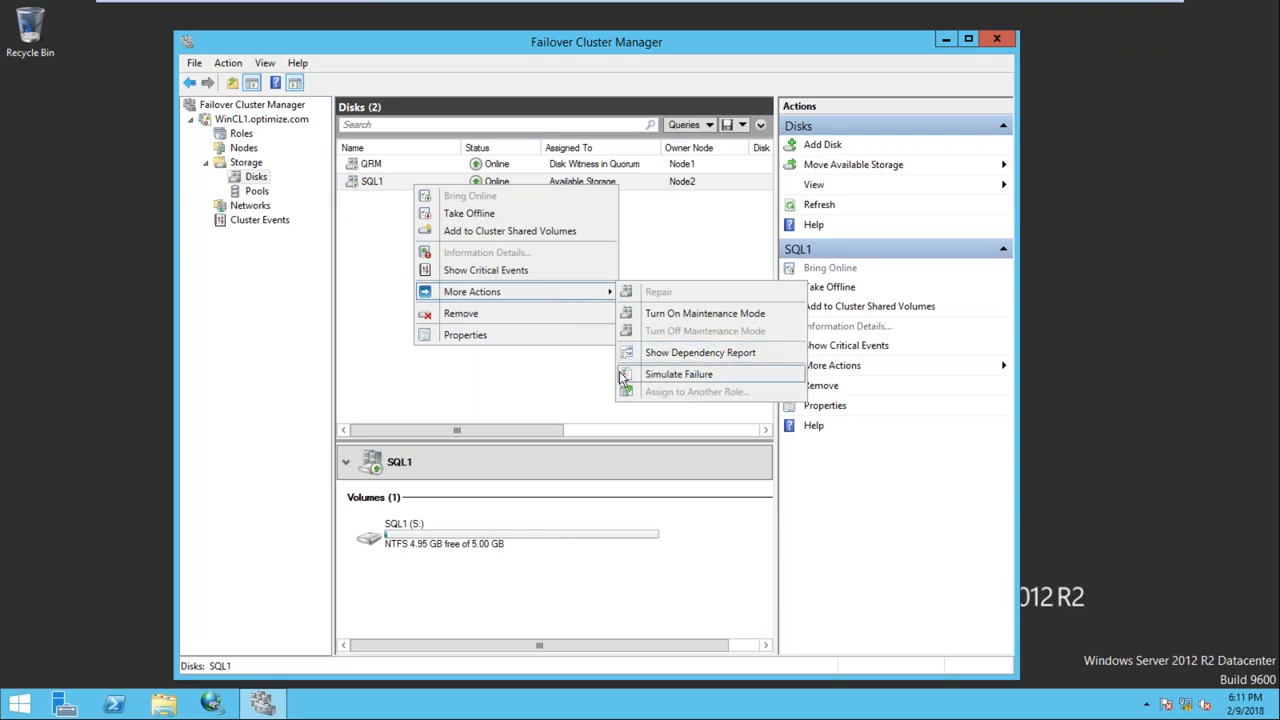
click(352, 266)
Take the SQL1 disk offline
right_click(414, 183)
click(372, 187)
right_click(372, 193)
click(410, 211)
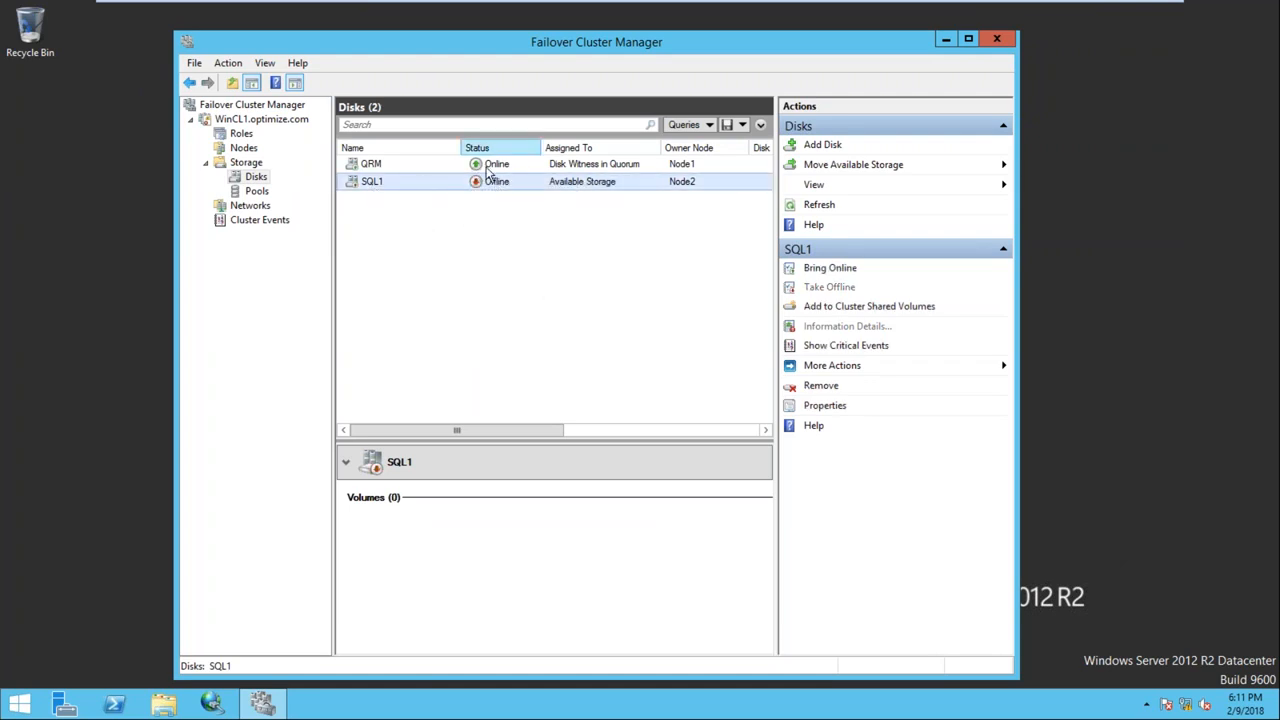
Bring SQL1 back online, then view the QRM quorum witness disk's details
right_click(440, 184)
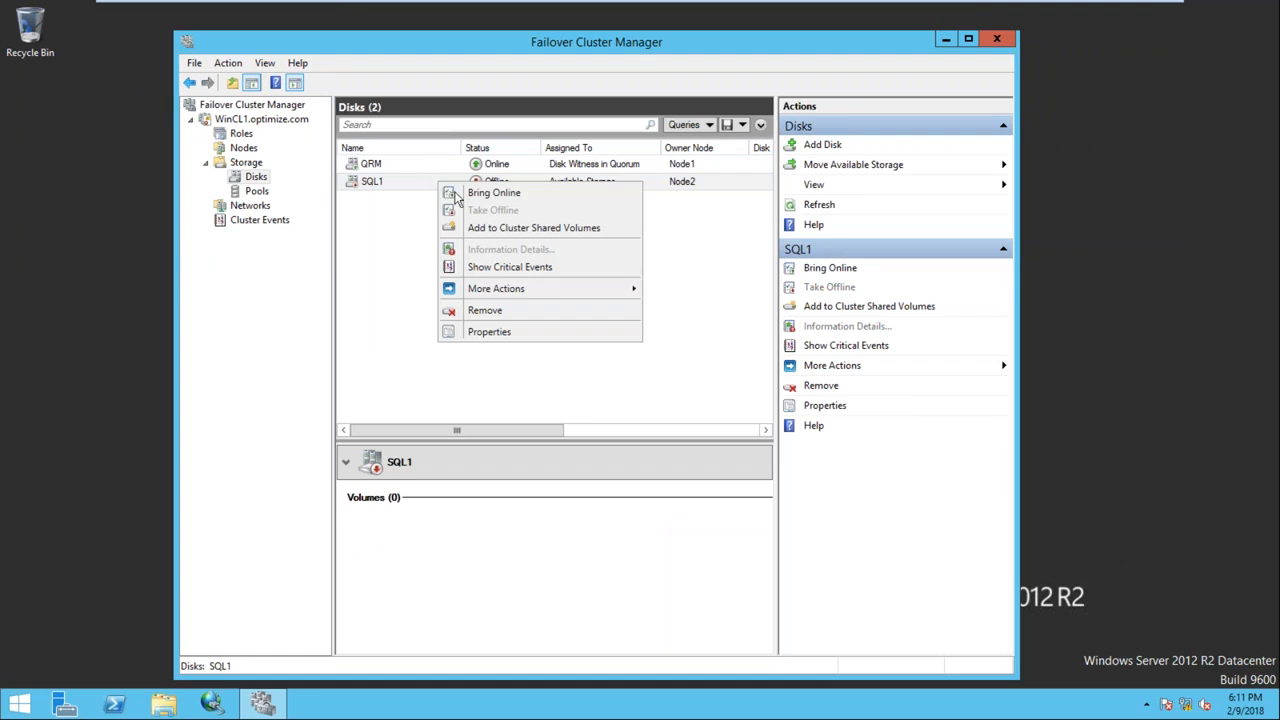
mouse_move(548, 290)
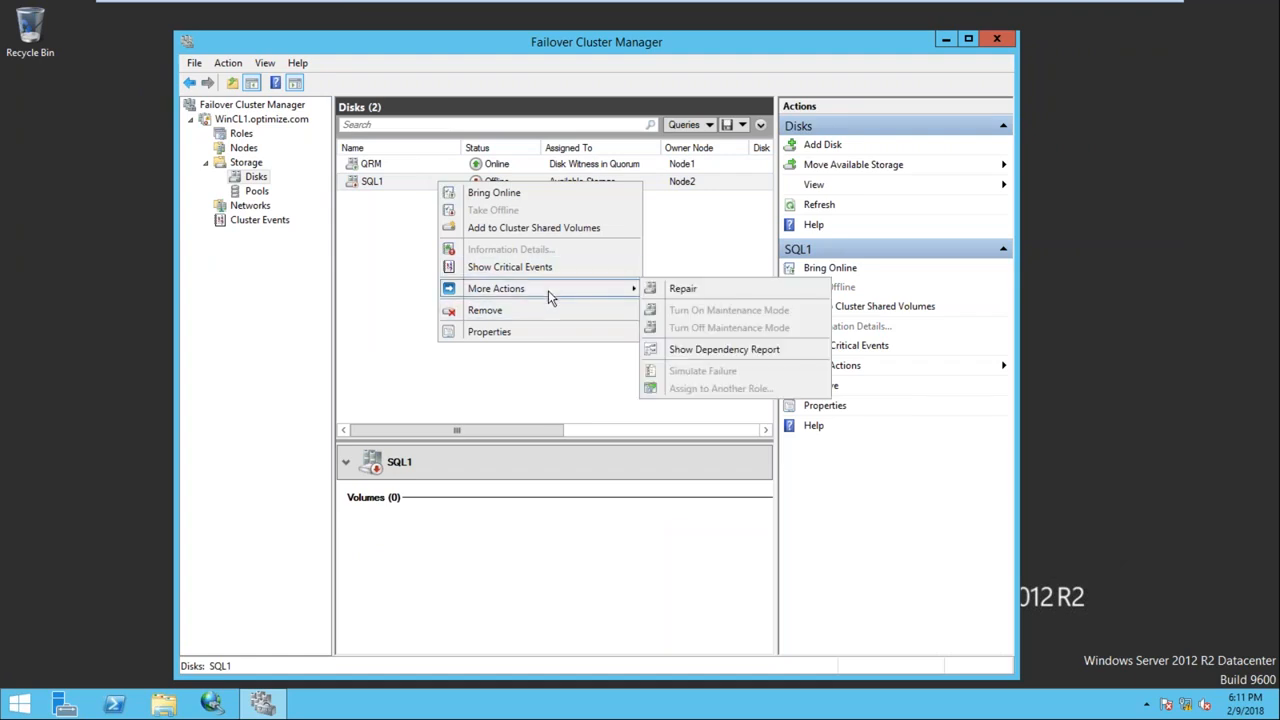
click(513, 196)
right_click(414, 186)
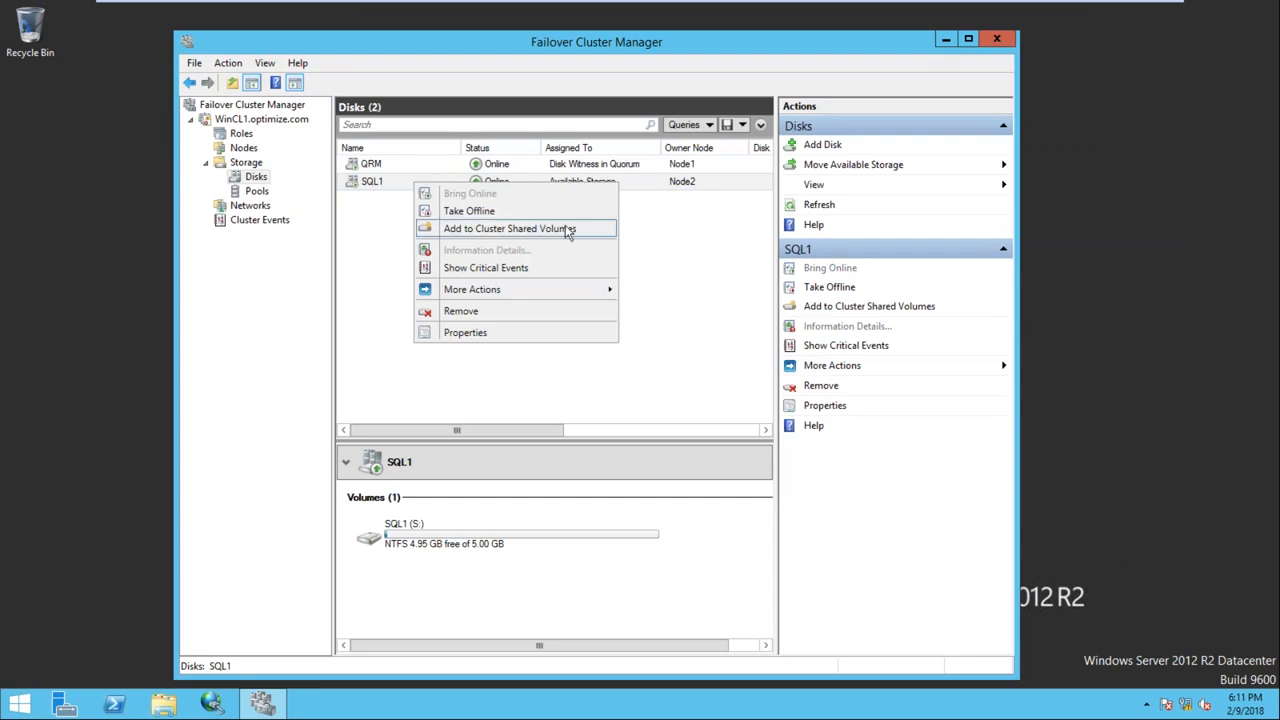
click(665, 258)
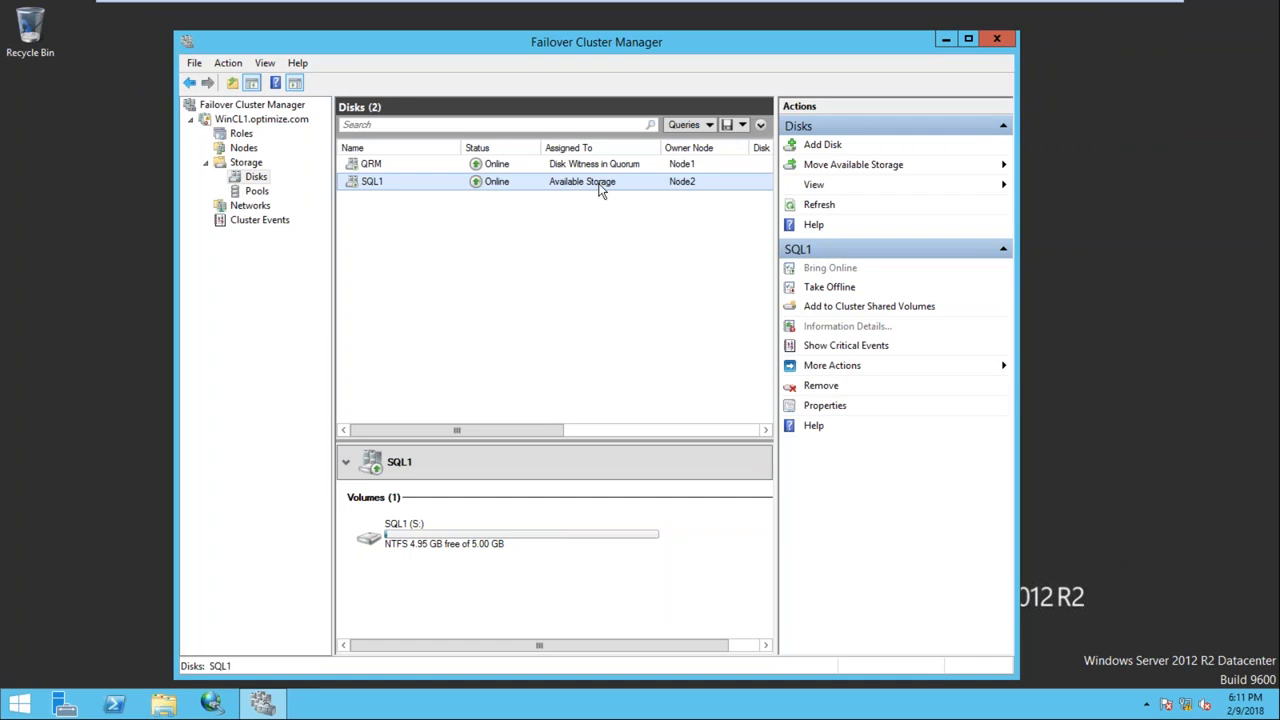
click(559, 169)
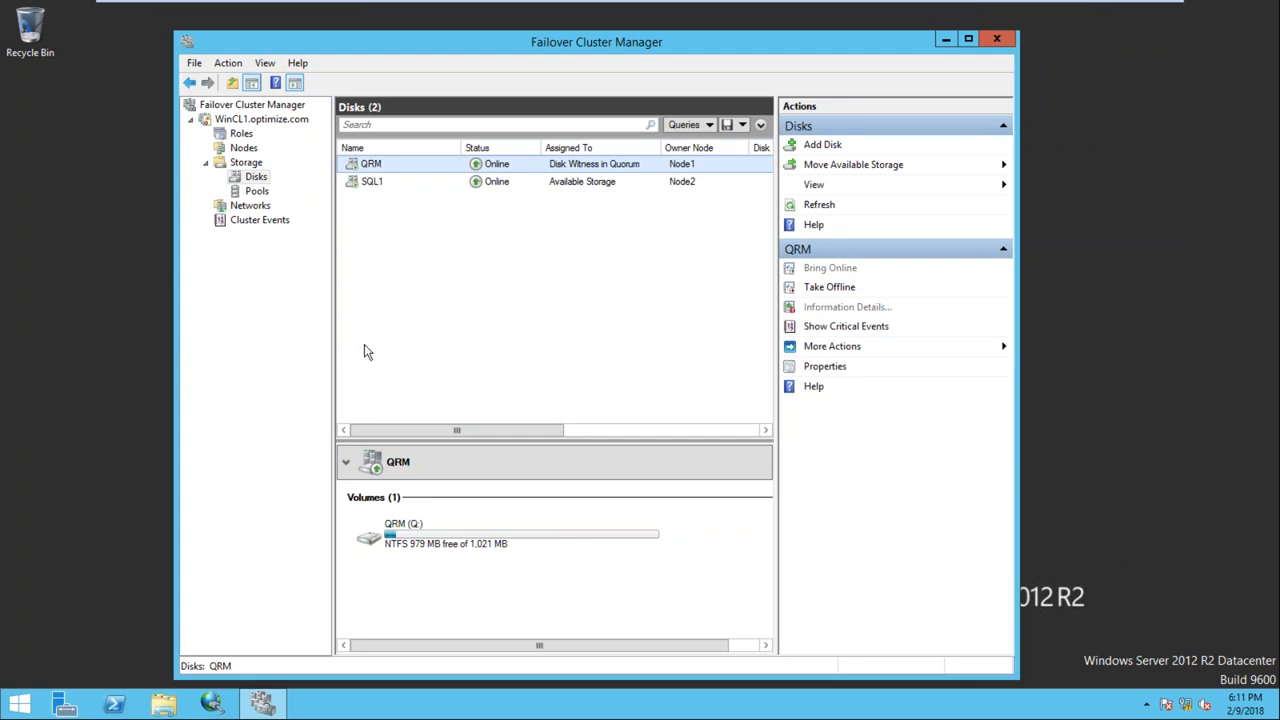
Confirm Cluster Service is running in services.msc, then view Cluster Events showing SQL1's Event ID 1069 error
key(super+r)
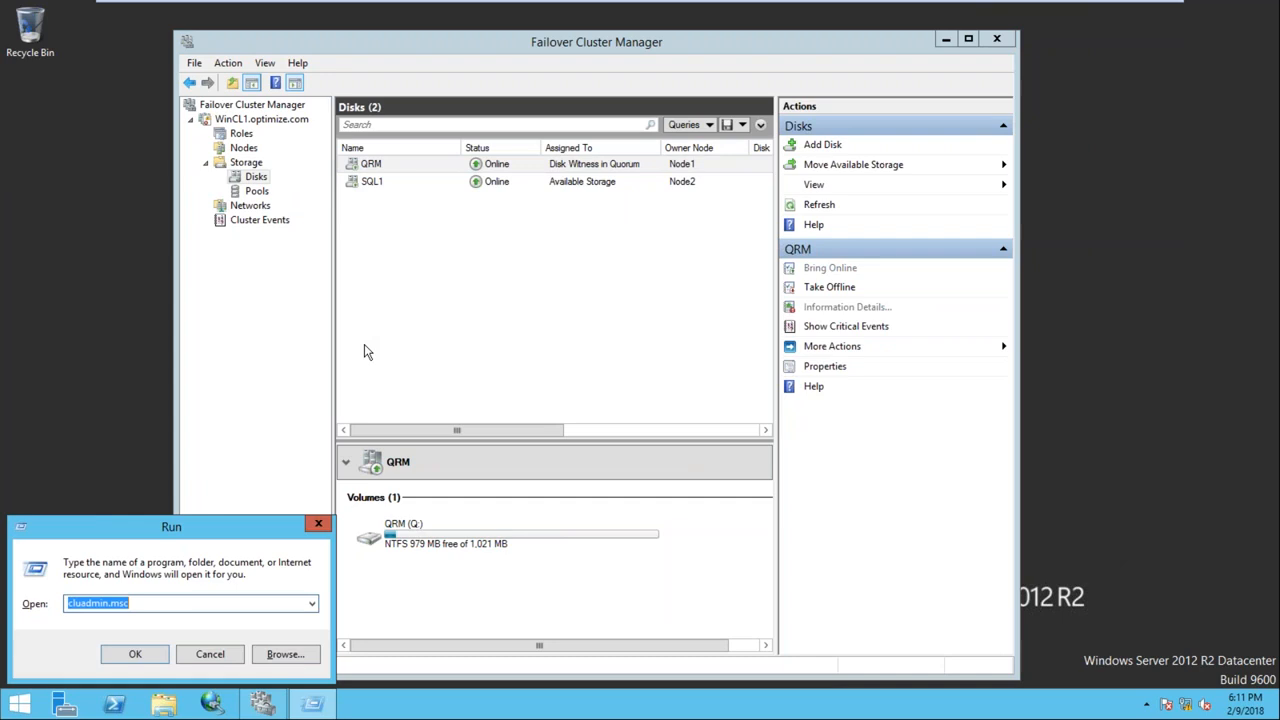
text(services.msc)
key(Return)
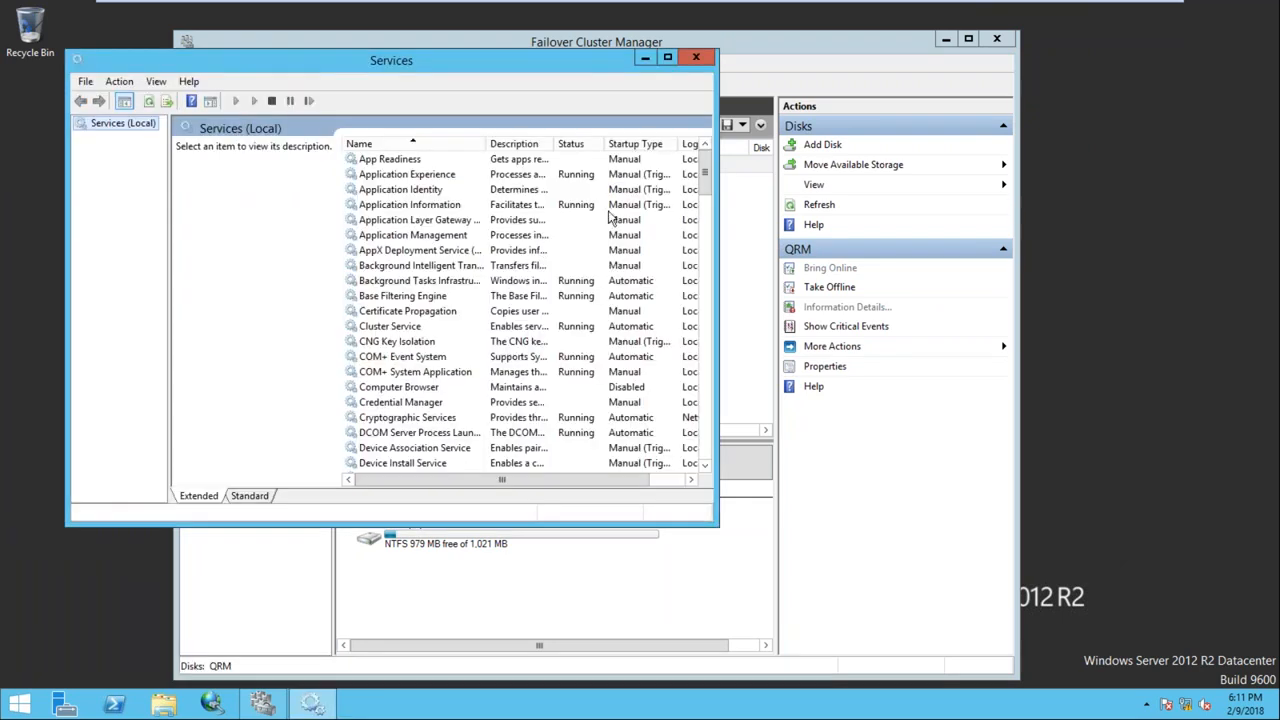
click(674, 56)
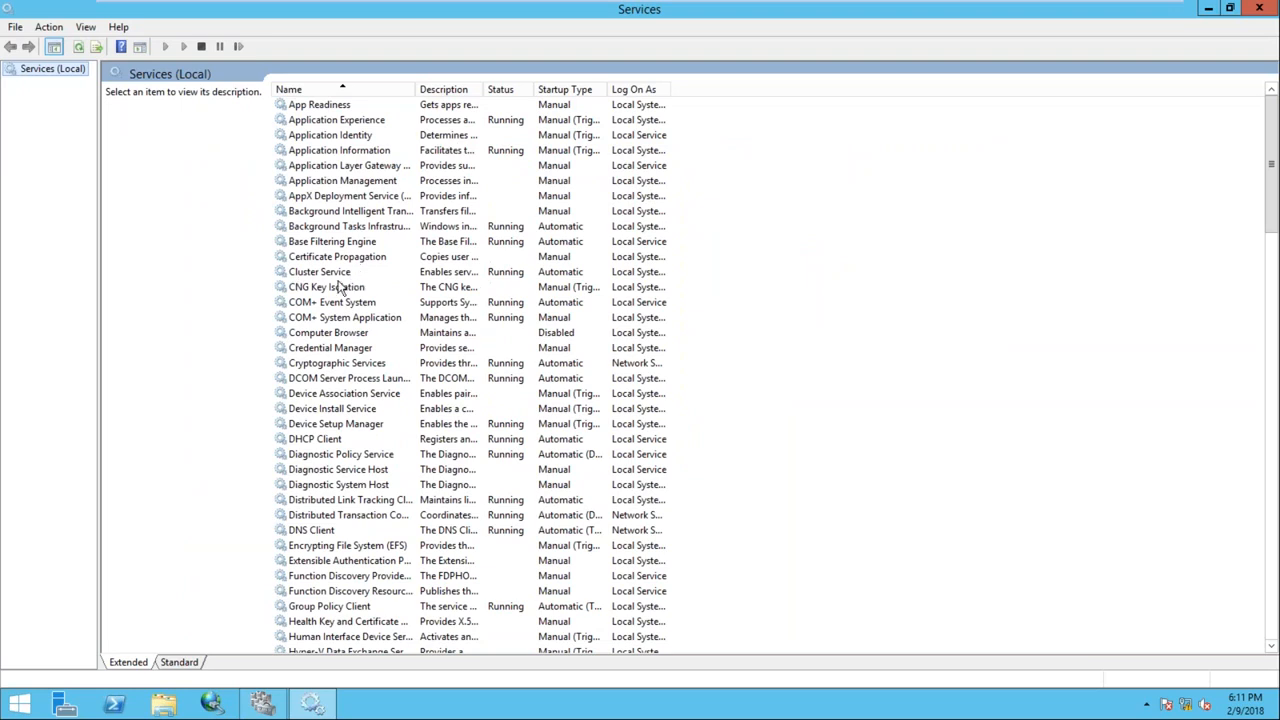
click(338, 276)
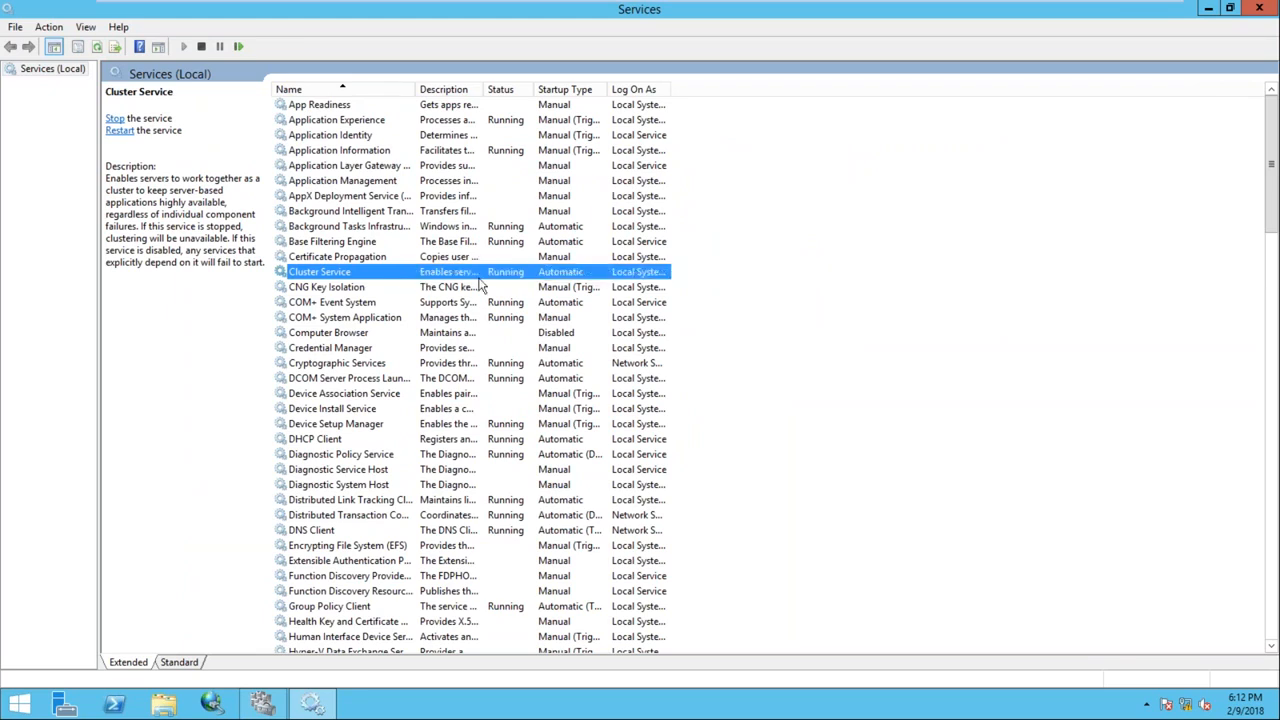
click(1262, 8)
click(250, 221)
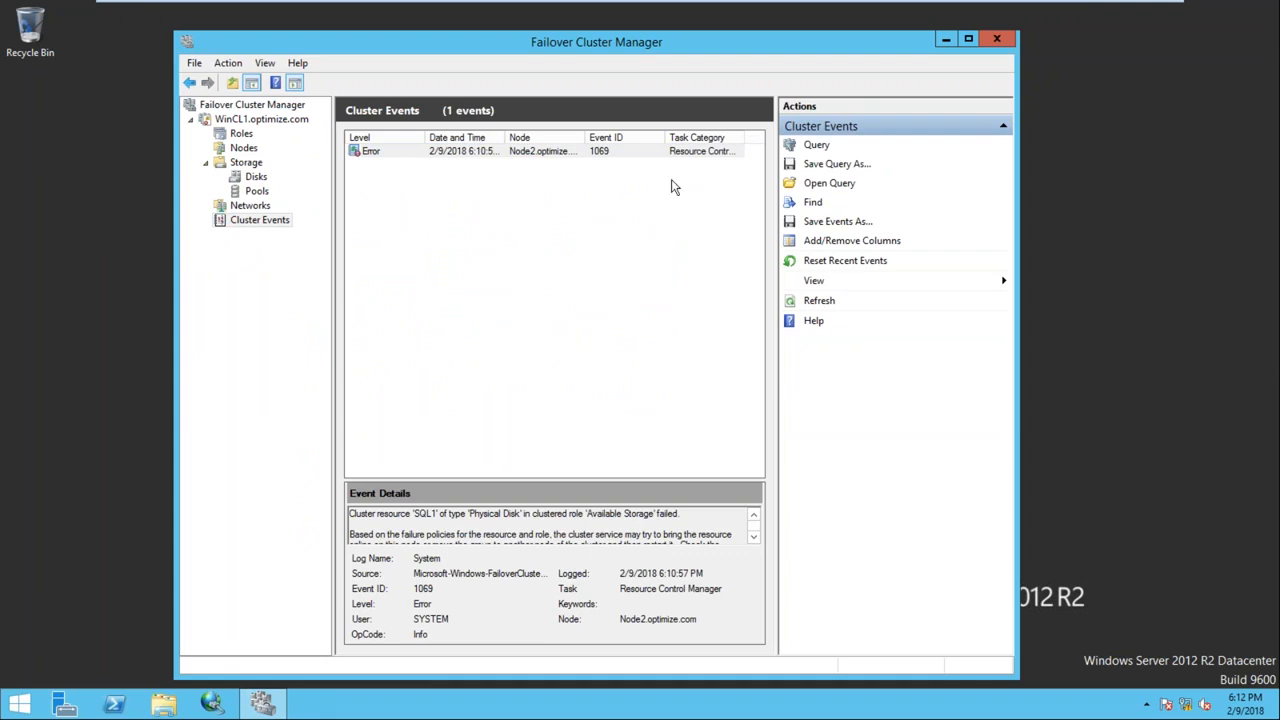
Close Failover Cluster Manager and restart the Node2 virtual machine
click(994, 39)
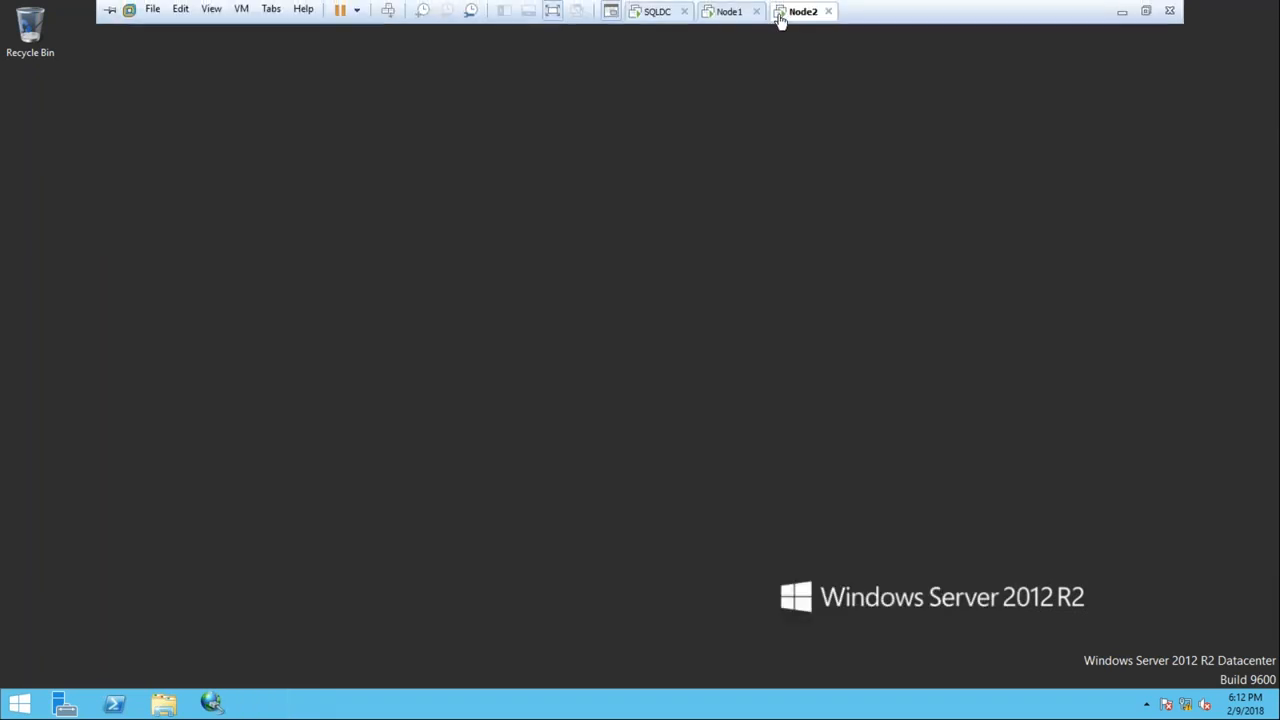
click(743, 18)
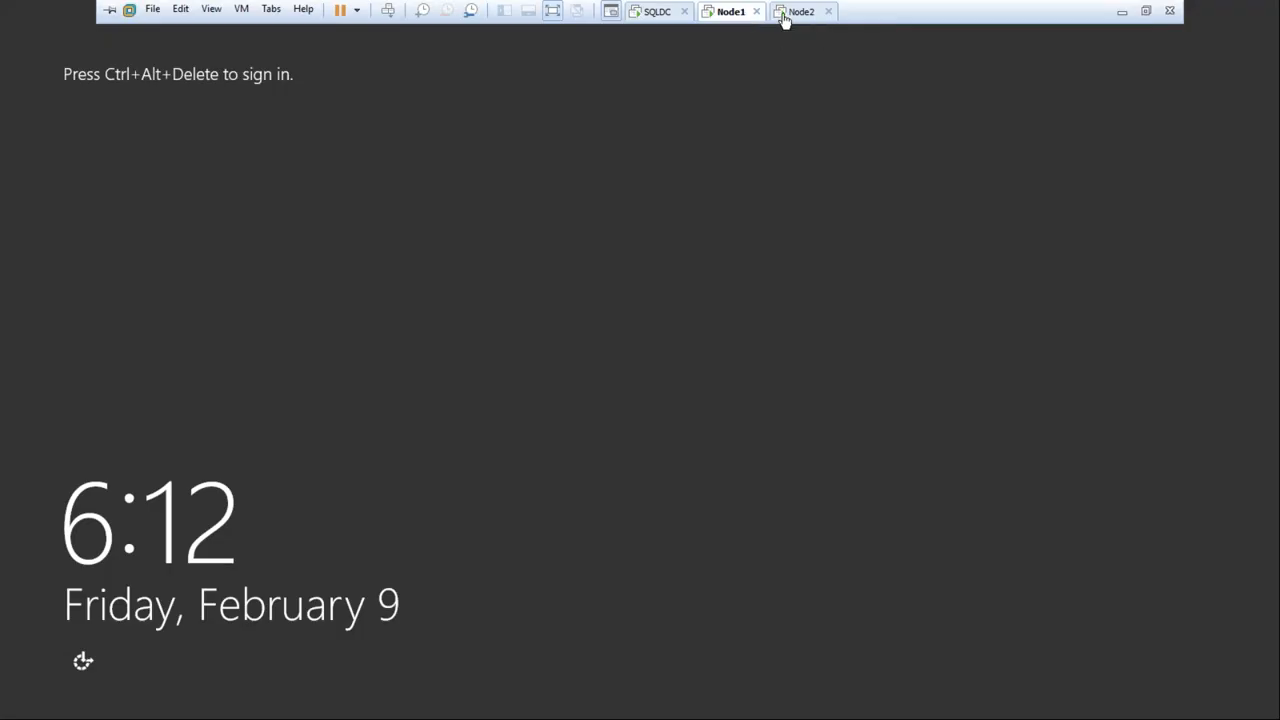
click(785, 18)
right_click(785, 18)
mouse_move(844, 49)
click(1020, 101)
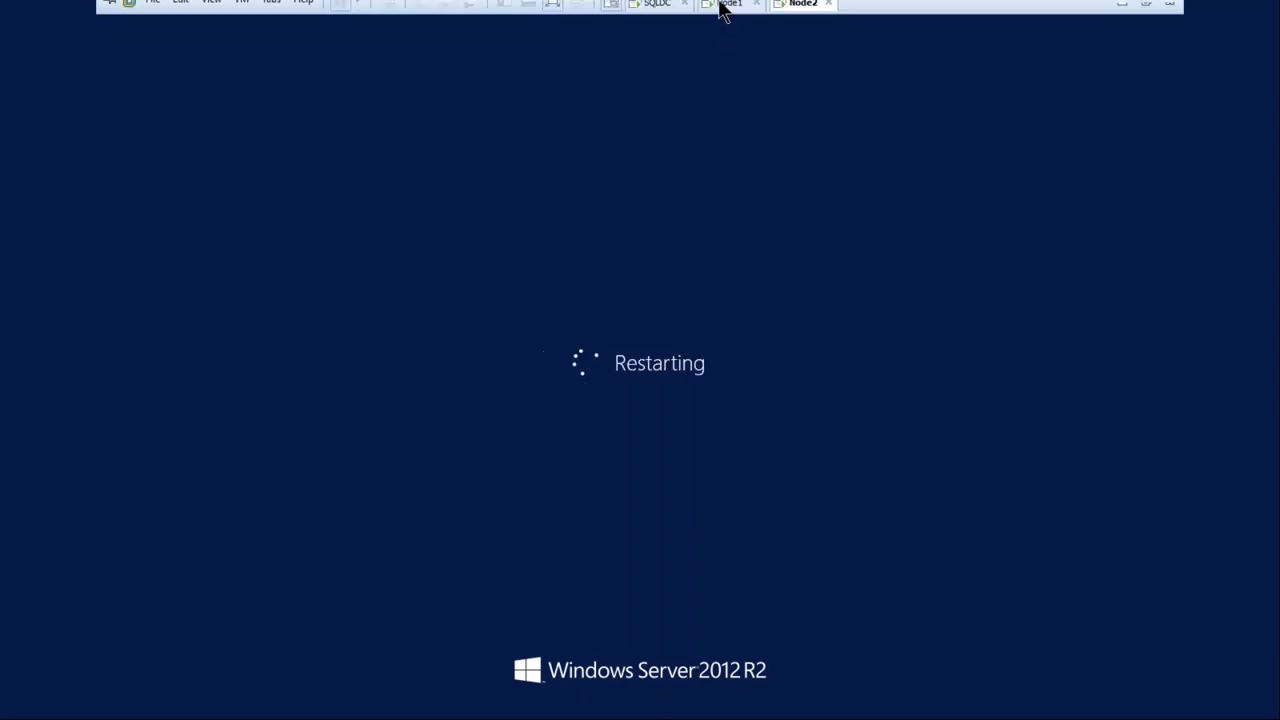
Sign in to Node1 with the administrator password
click(723, 18)
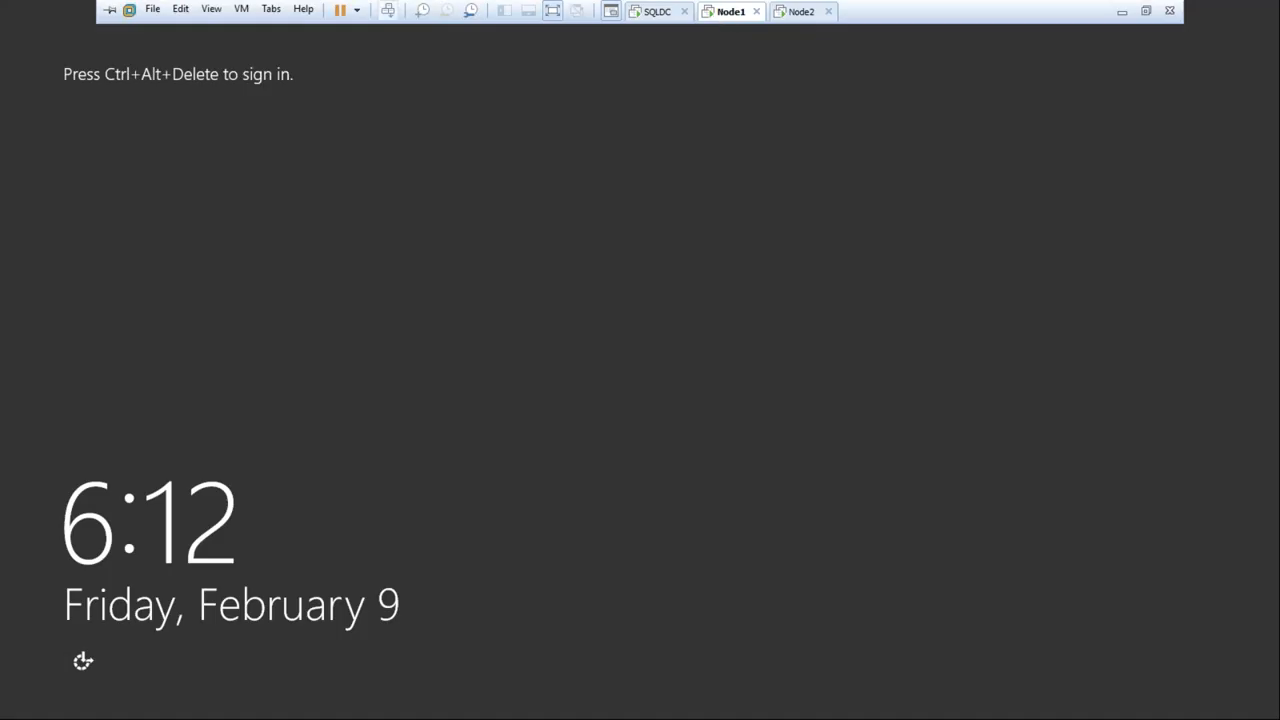
click(390, 11)
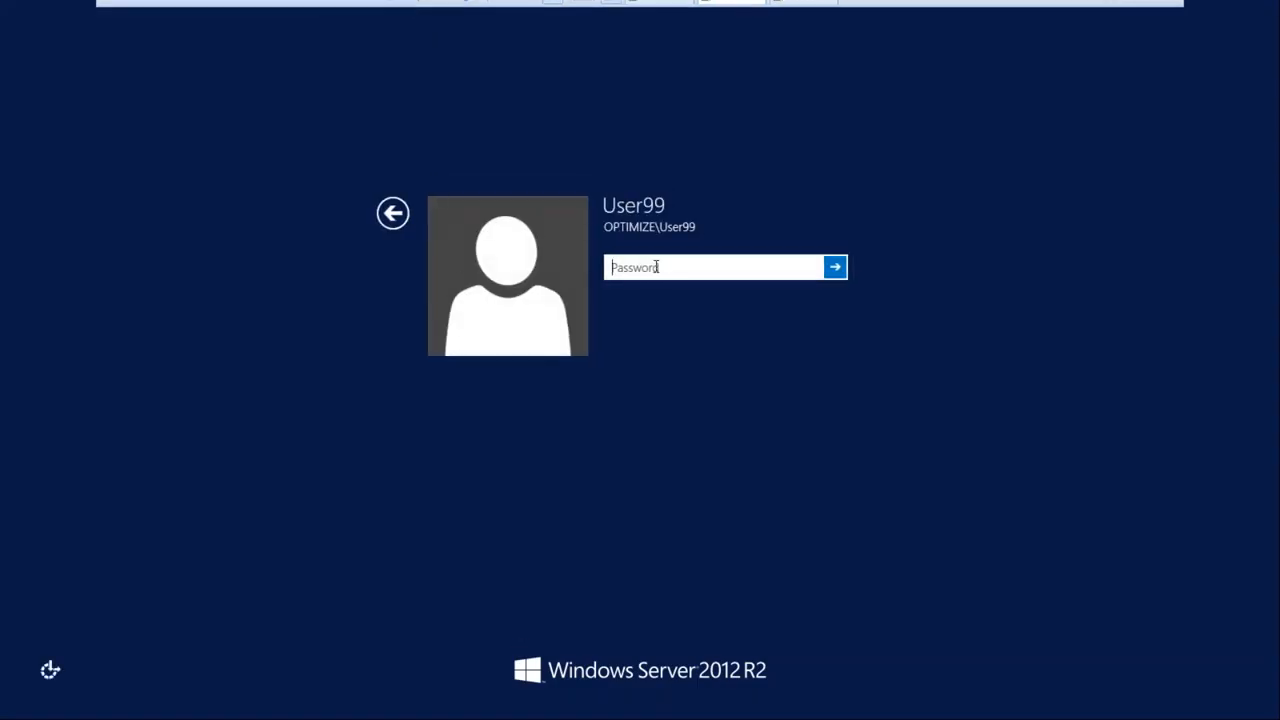
text(P)
key(BackSpace)
text(Pa)
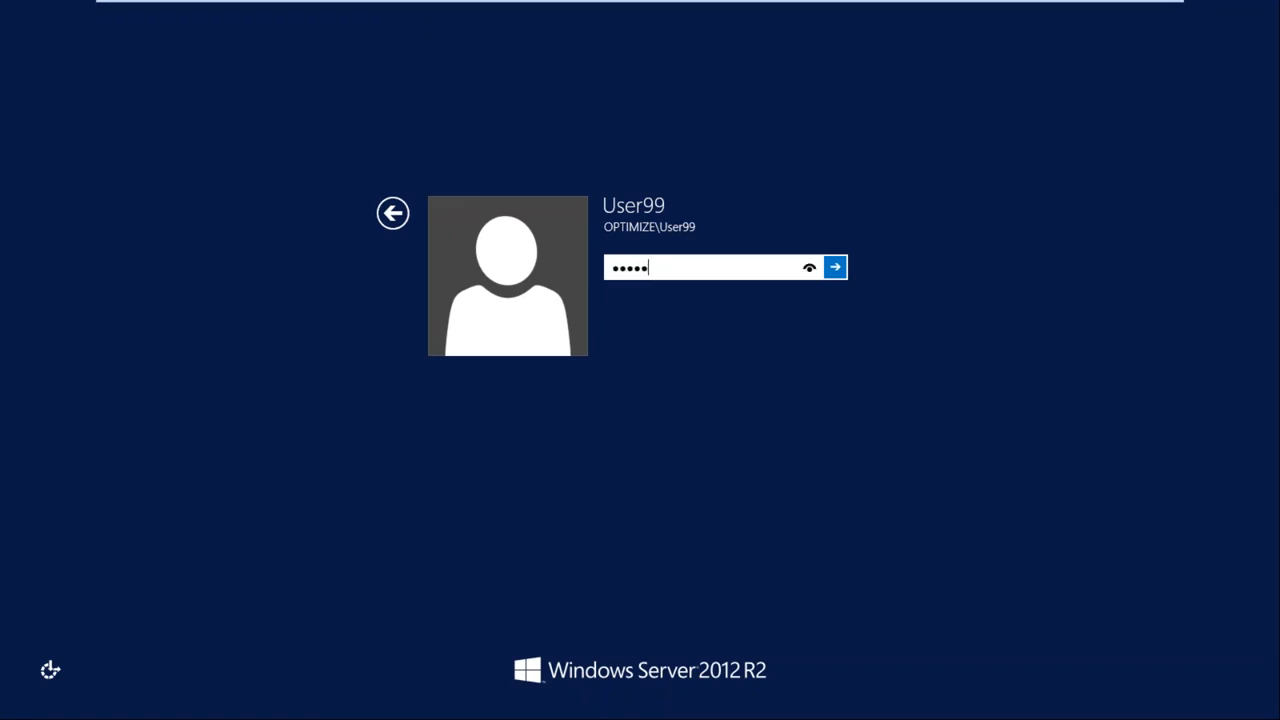
key(Return)
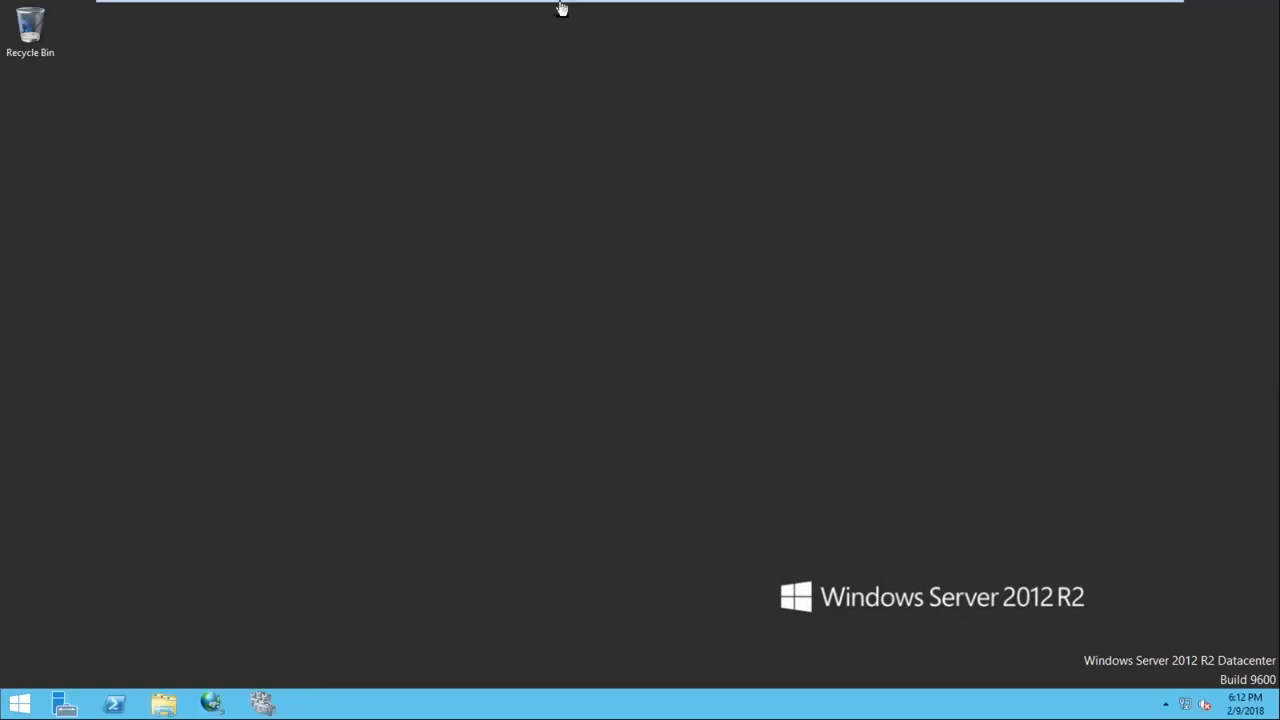
Close Node1's Server Manager and refresh its desktop
mouse_move(560, 8)
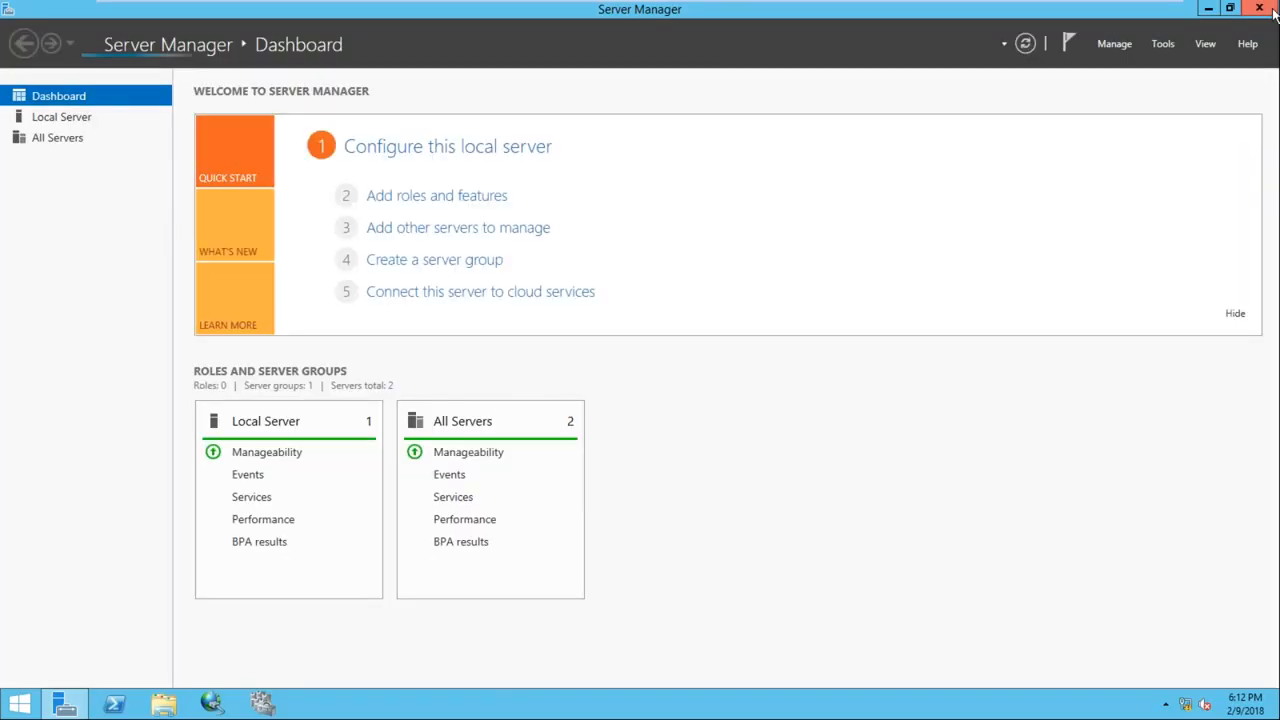
click(1273, 12)
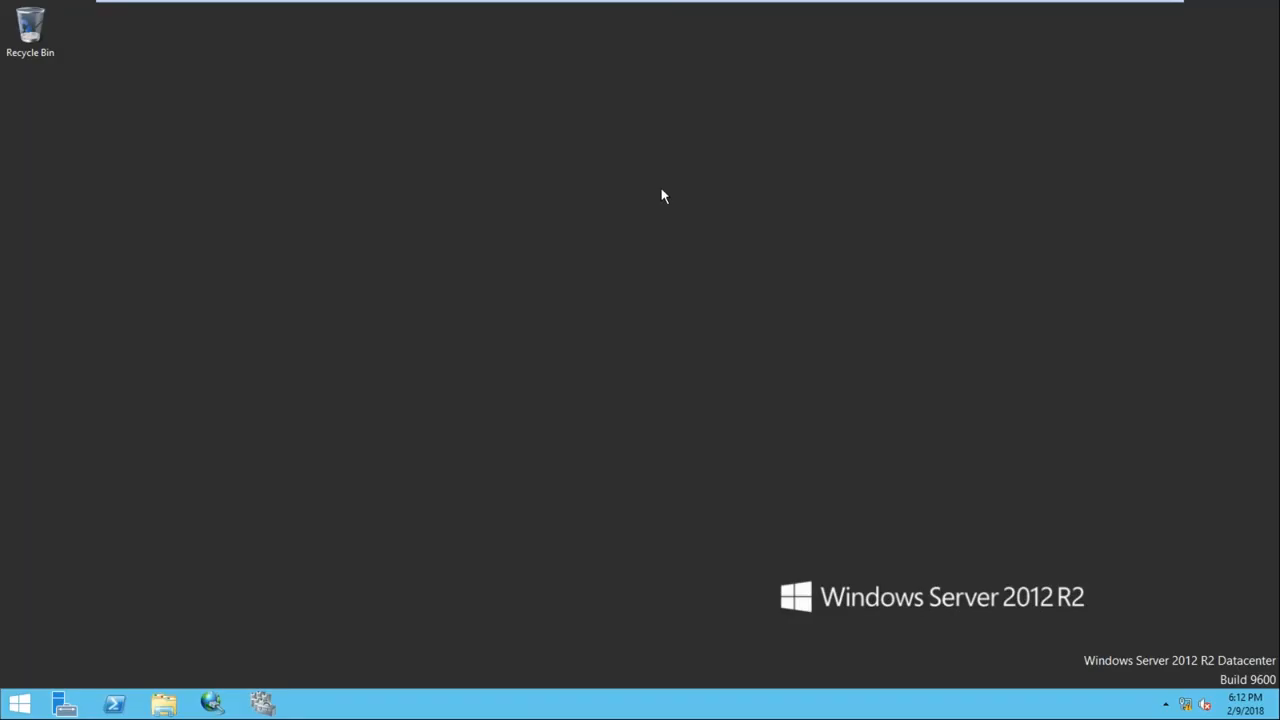
right_click(522, 197)
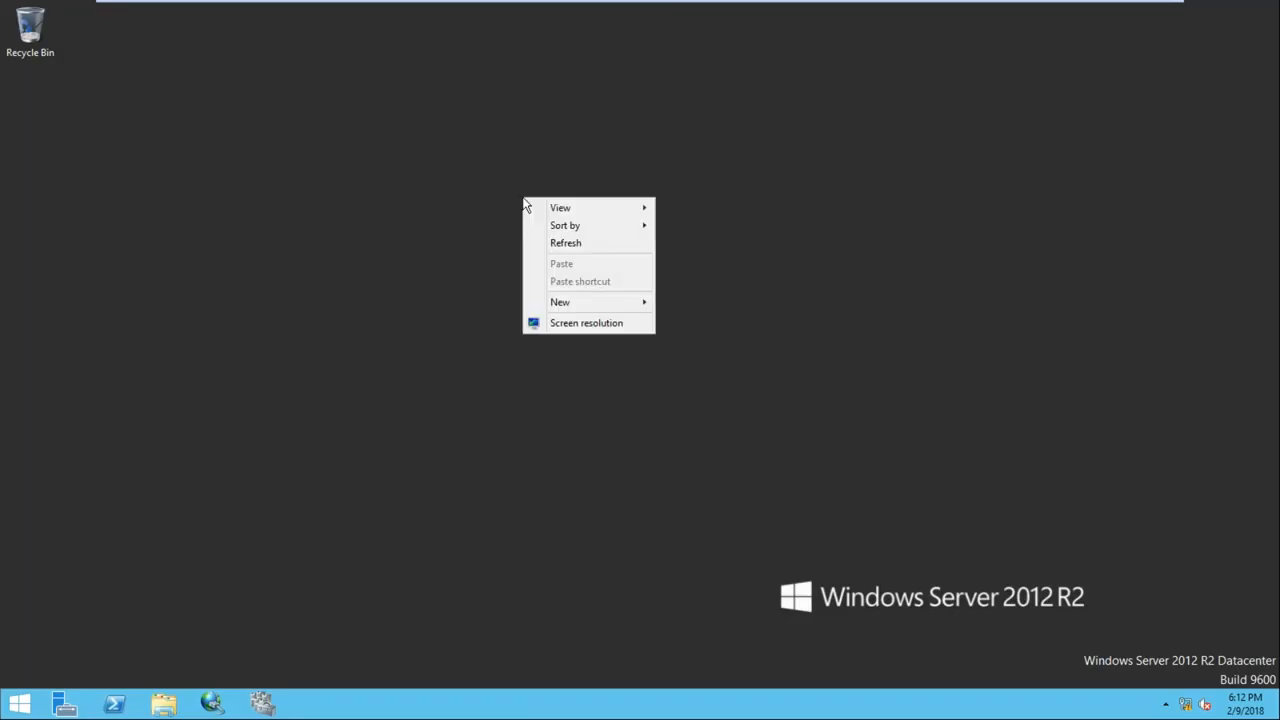
click(582, 245)
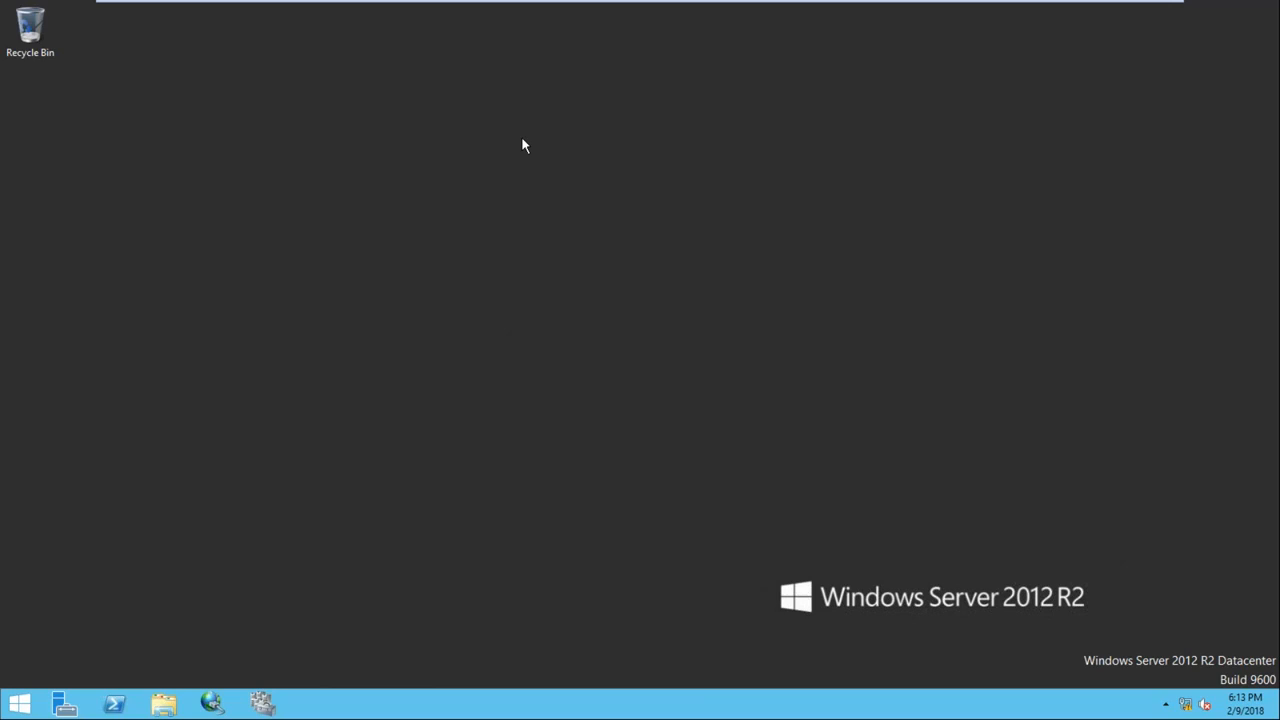
mouse_move(800, 9)
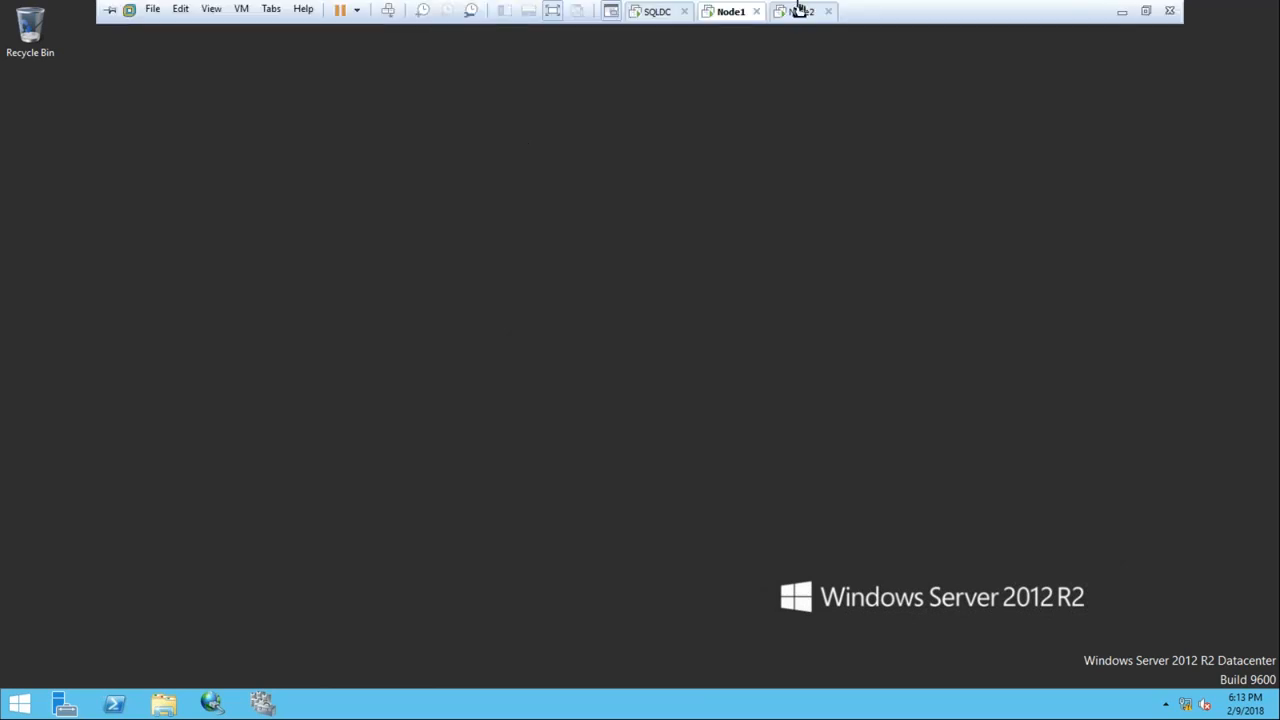
On the host, copy the SQL SERVER 2014 folder from Soft (D:)\Softwares
click(1121, 12)
key(super+e)
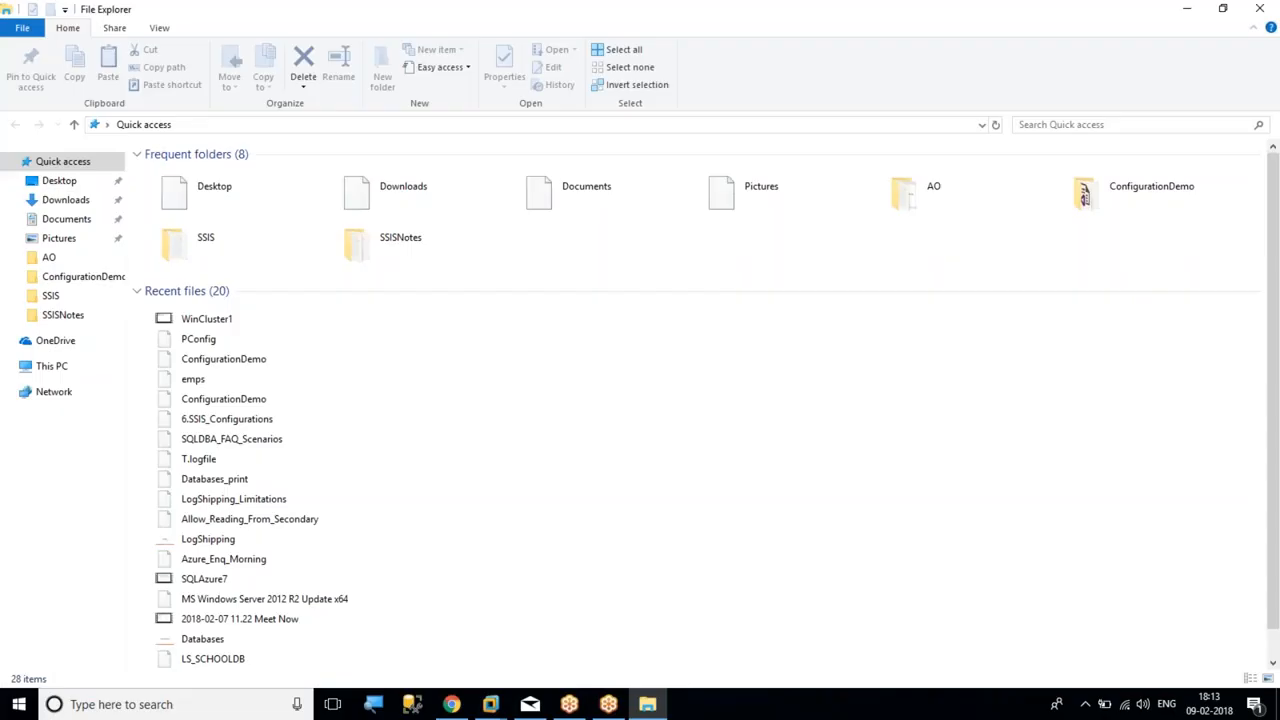
click(55, 366)
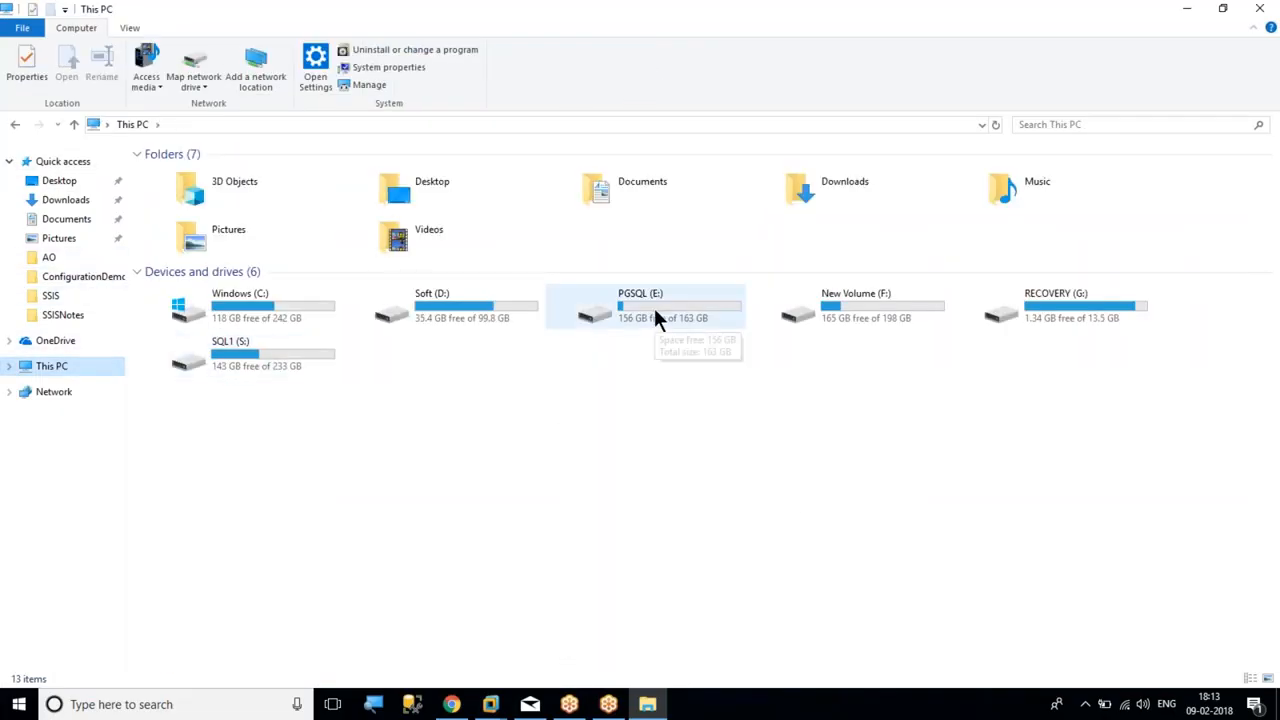
double_click(477, 310)
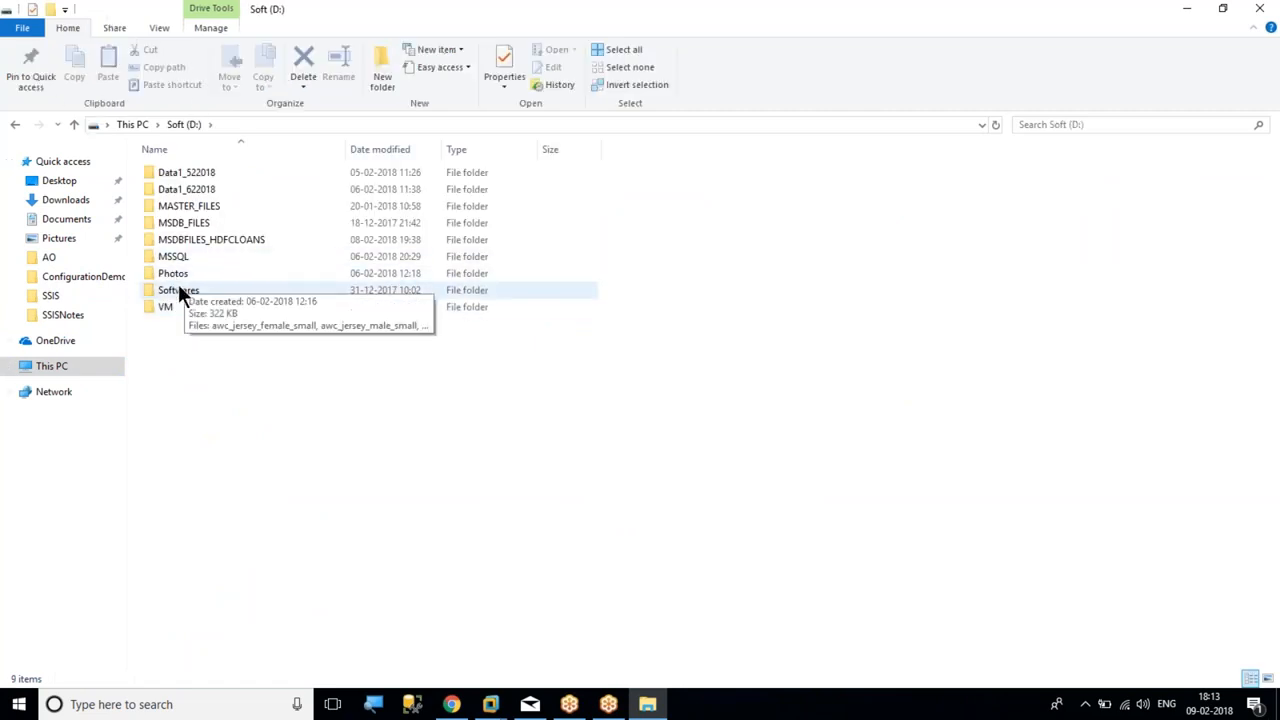
double_click(179, 289)
click(219, 241)
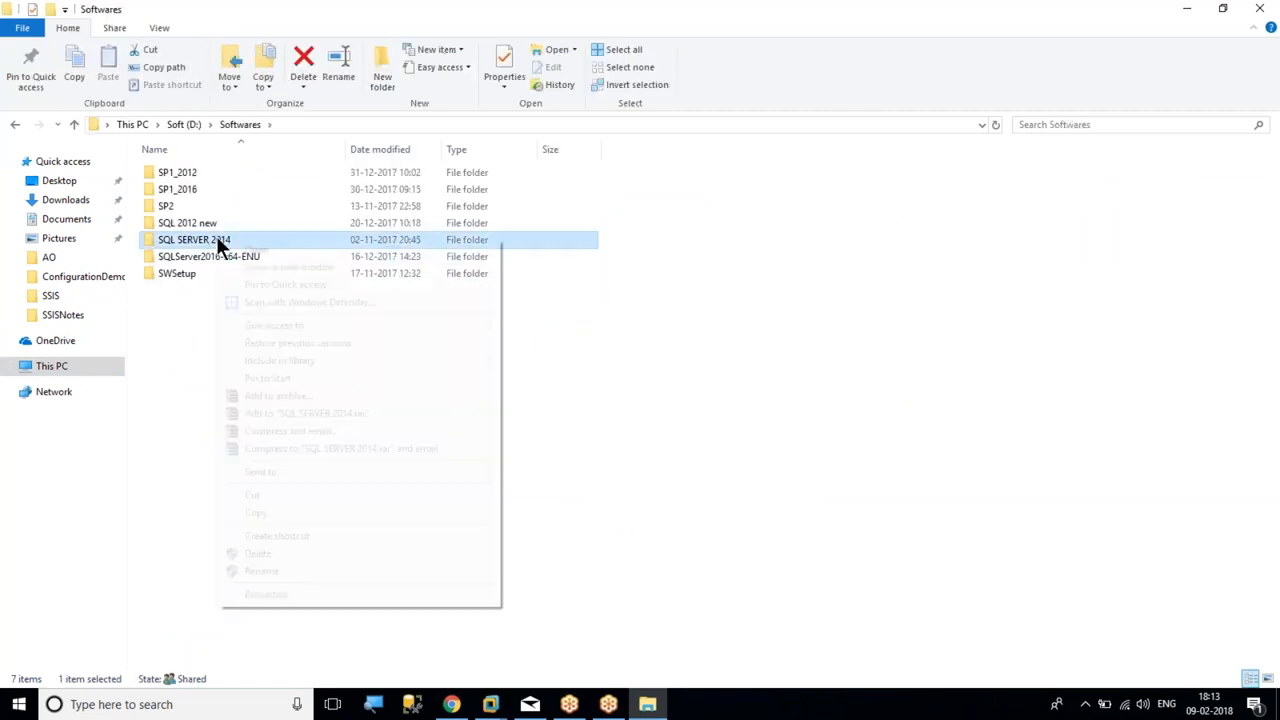
right_click(219, 242)
click(279, 512)
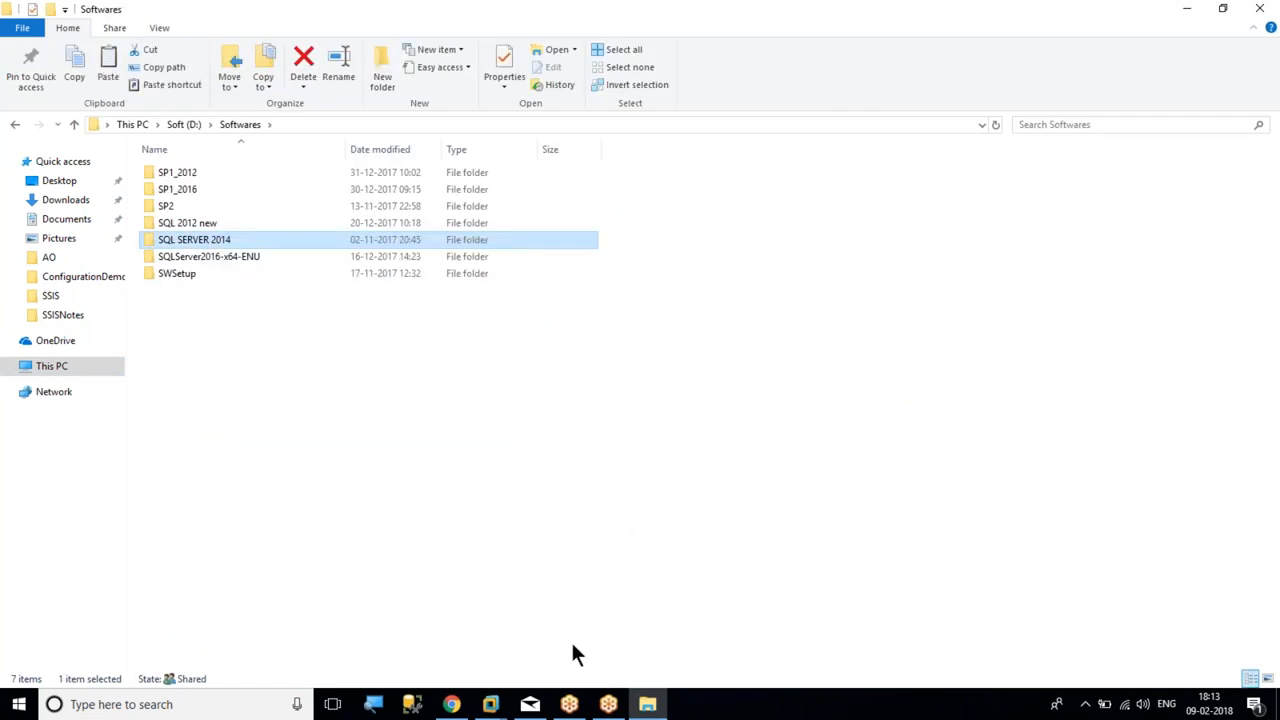
Paste the SQL SERVER 2014 folder onto Node1's desktop
mouse_move(490, 704)
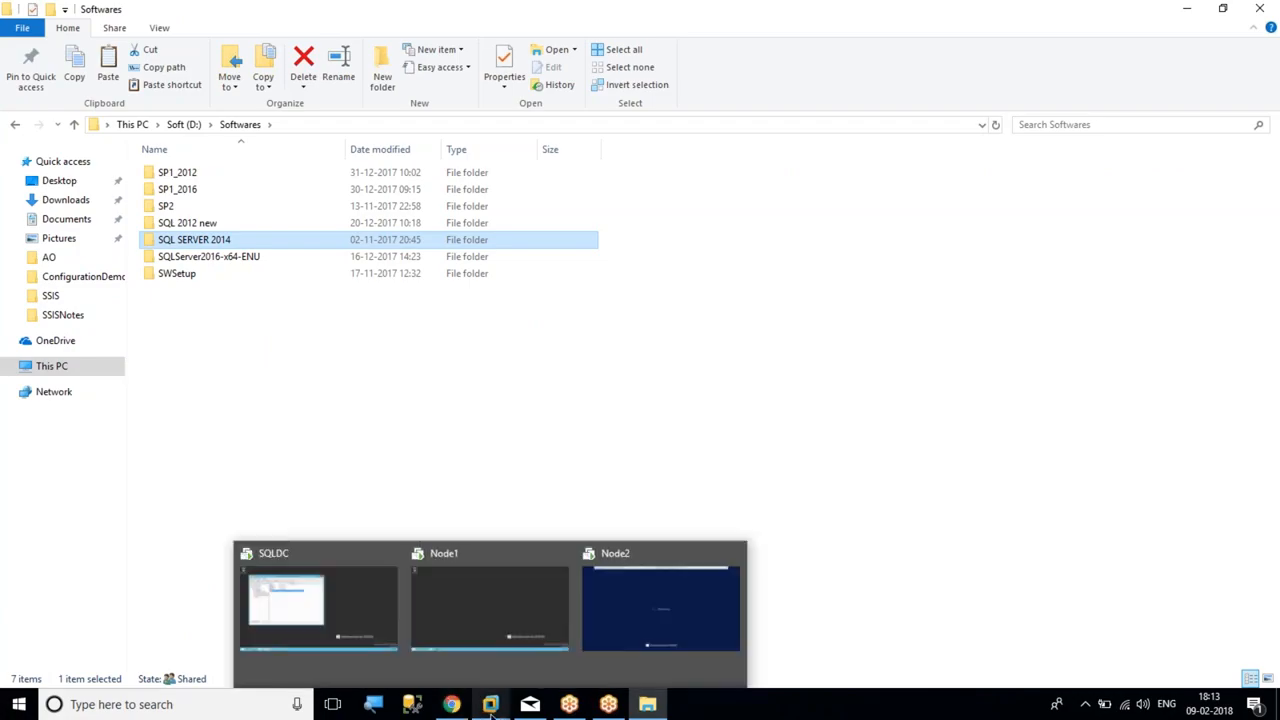
click(468, 603)
right_click(440, 326)
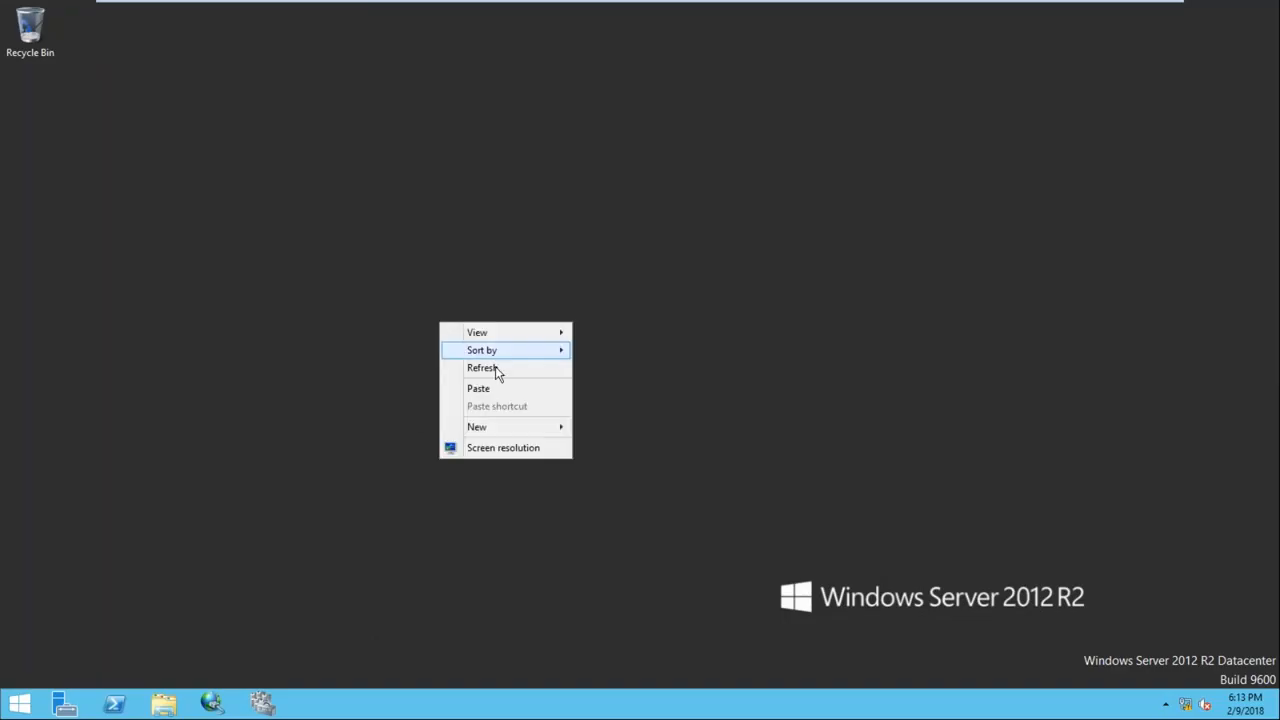
click(505, 392)
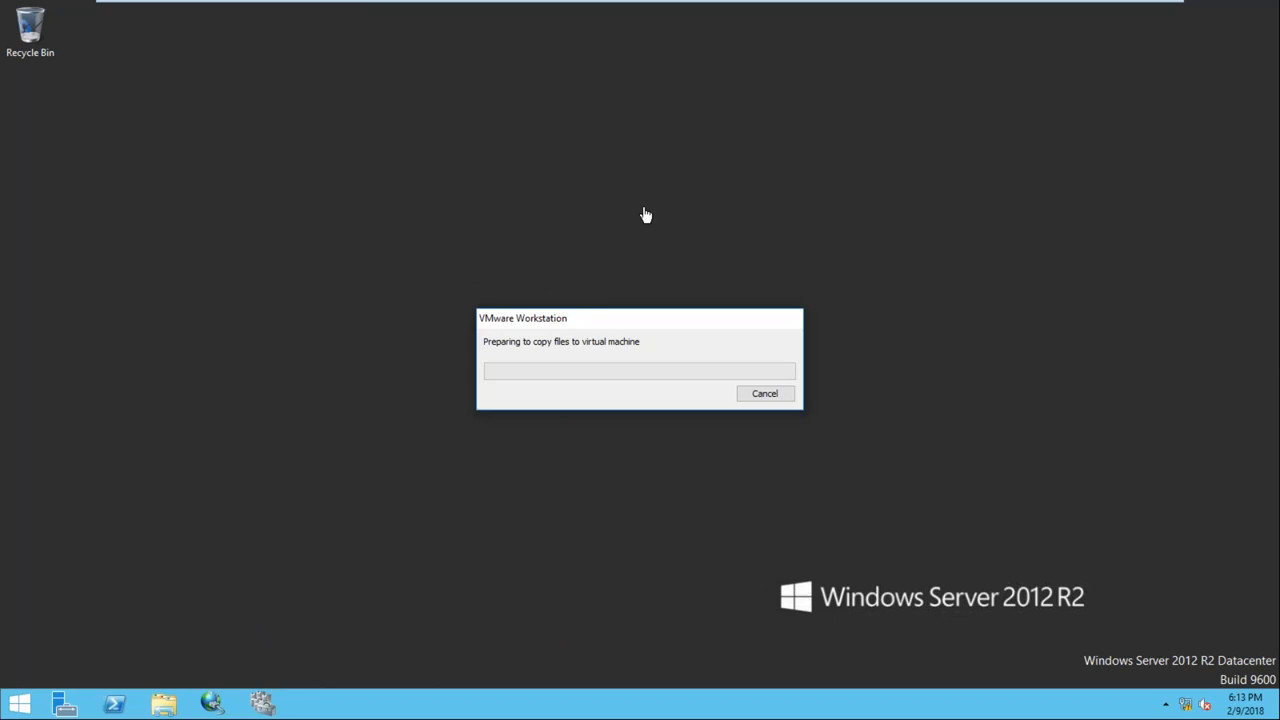
Sign in to Node2 with Ctrl+Alt+Del and the account password
mouse_move(540, 2)
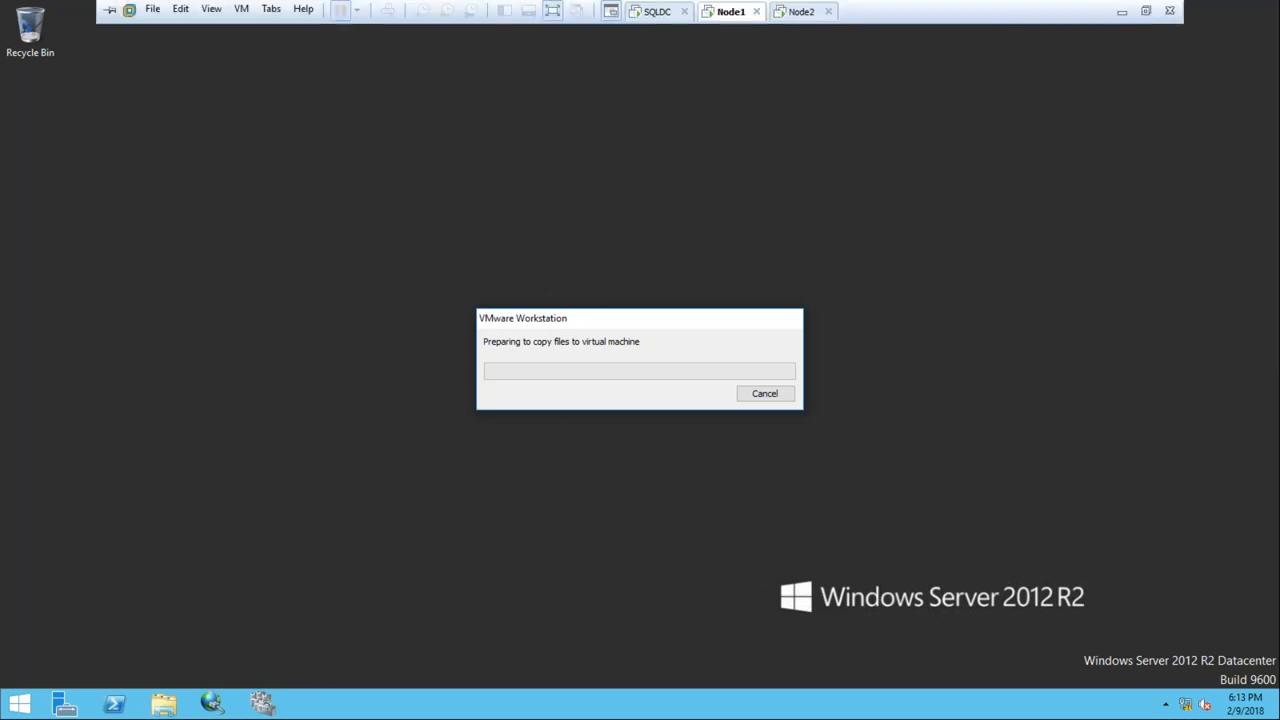
click(243, 10)
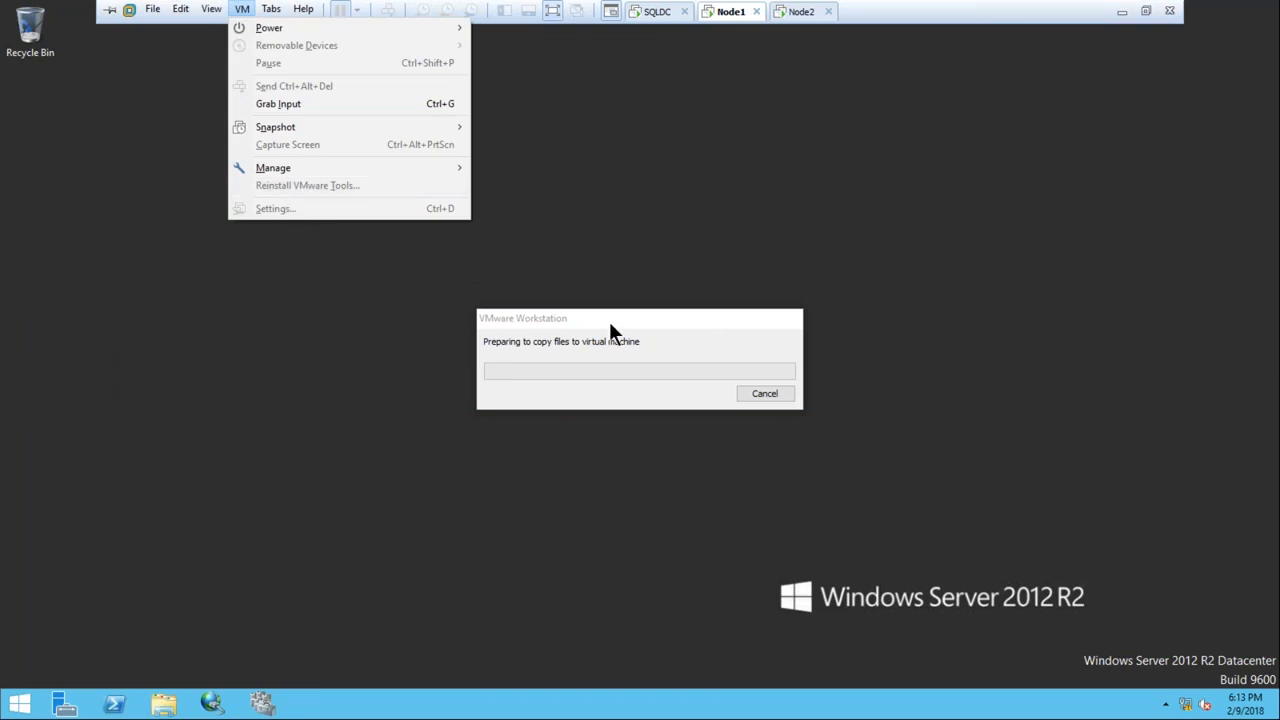
click(795, 12)
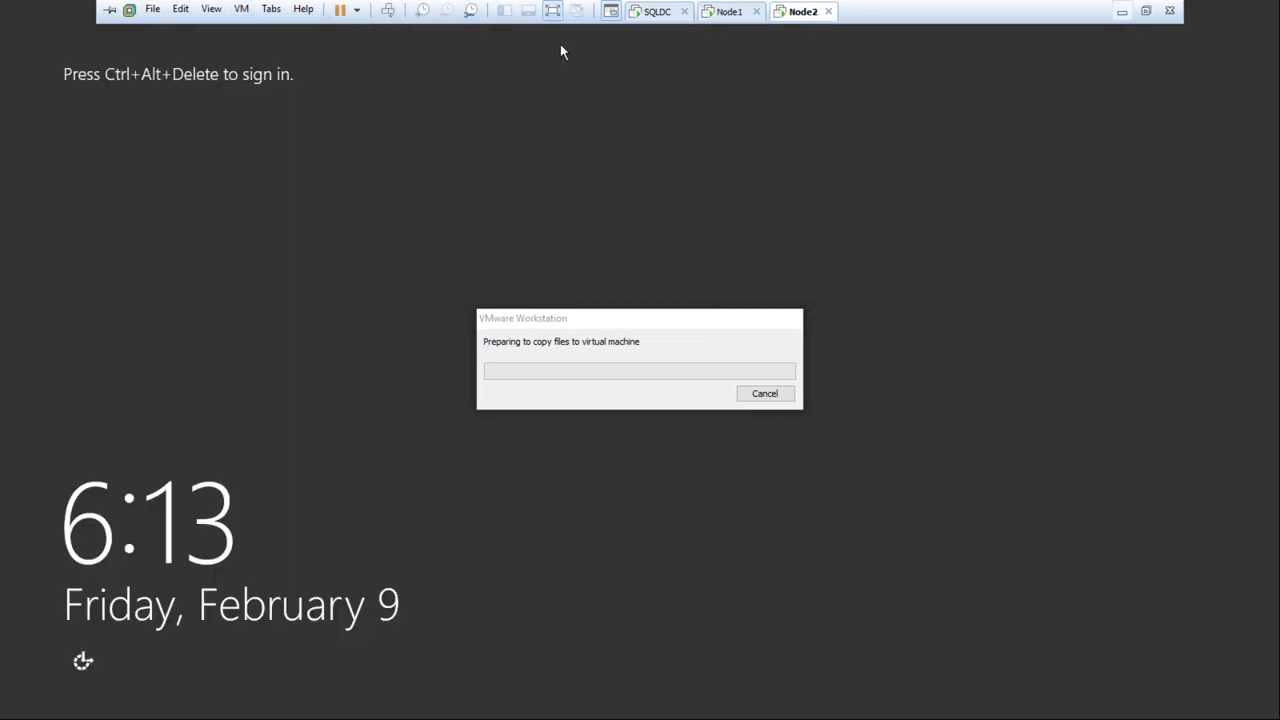
click(387, 14)
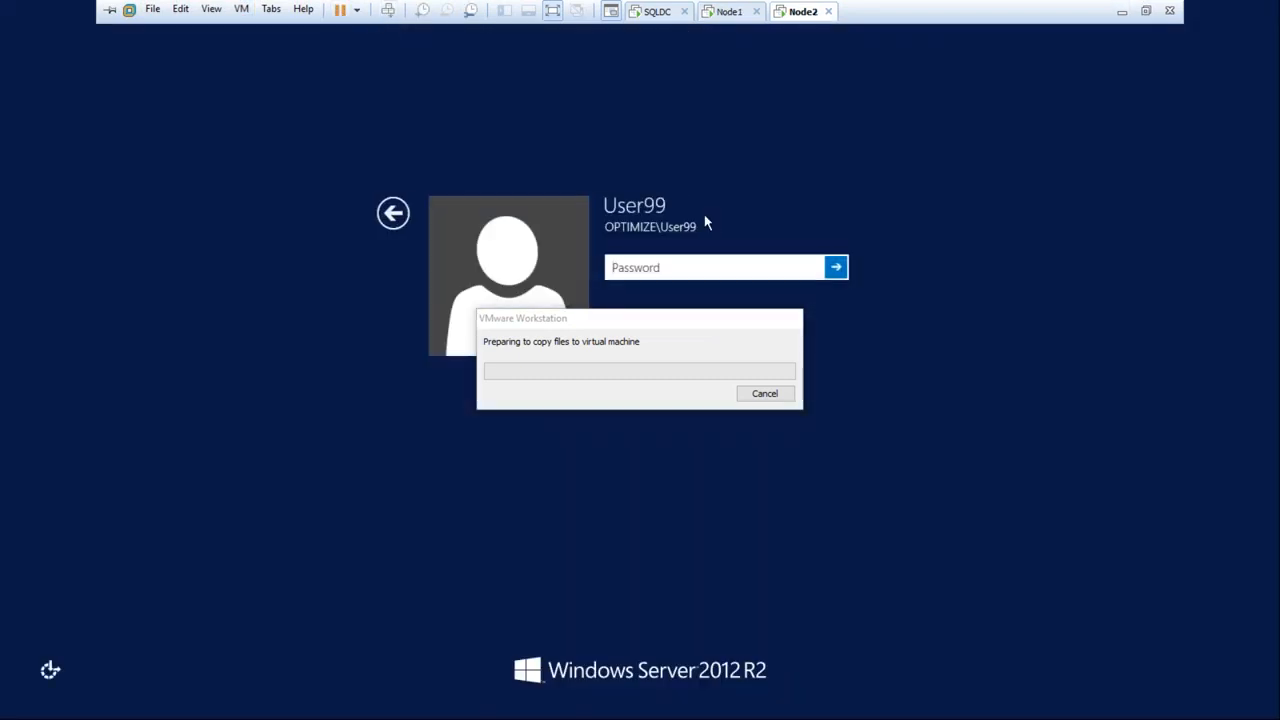
text(•••)
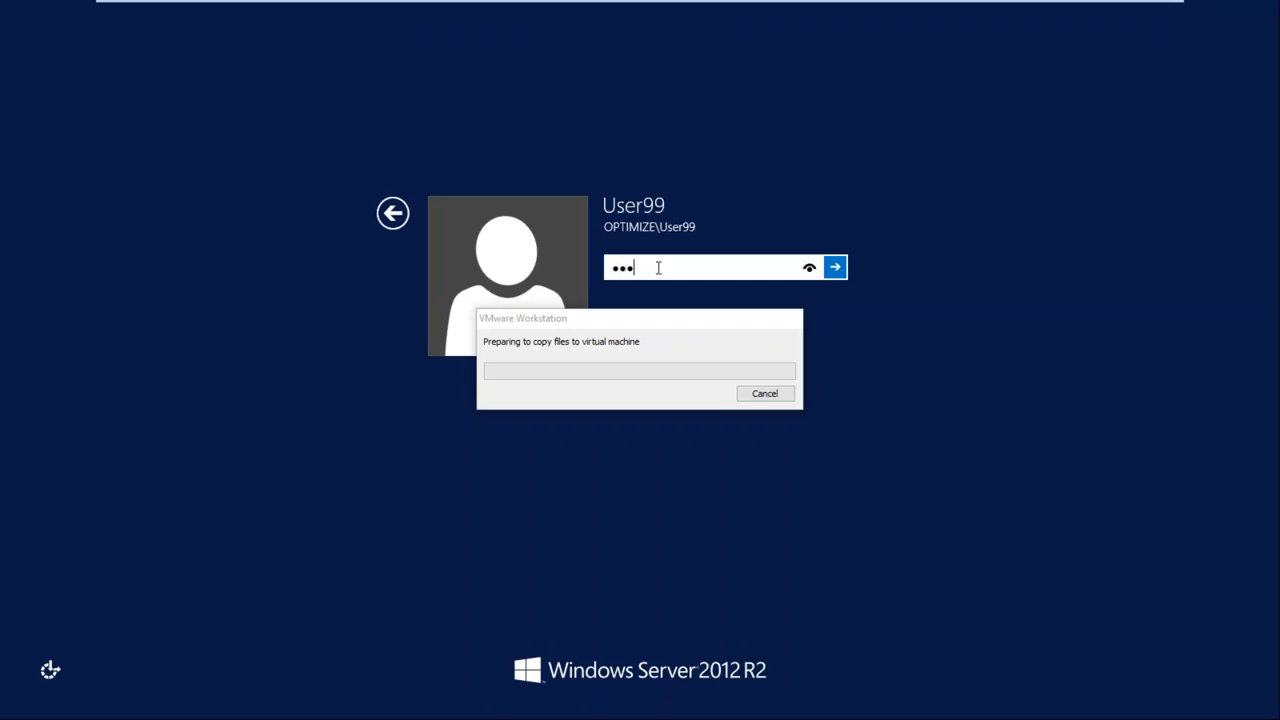
key(Return)
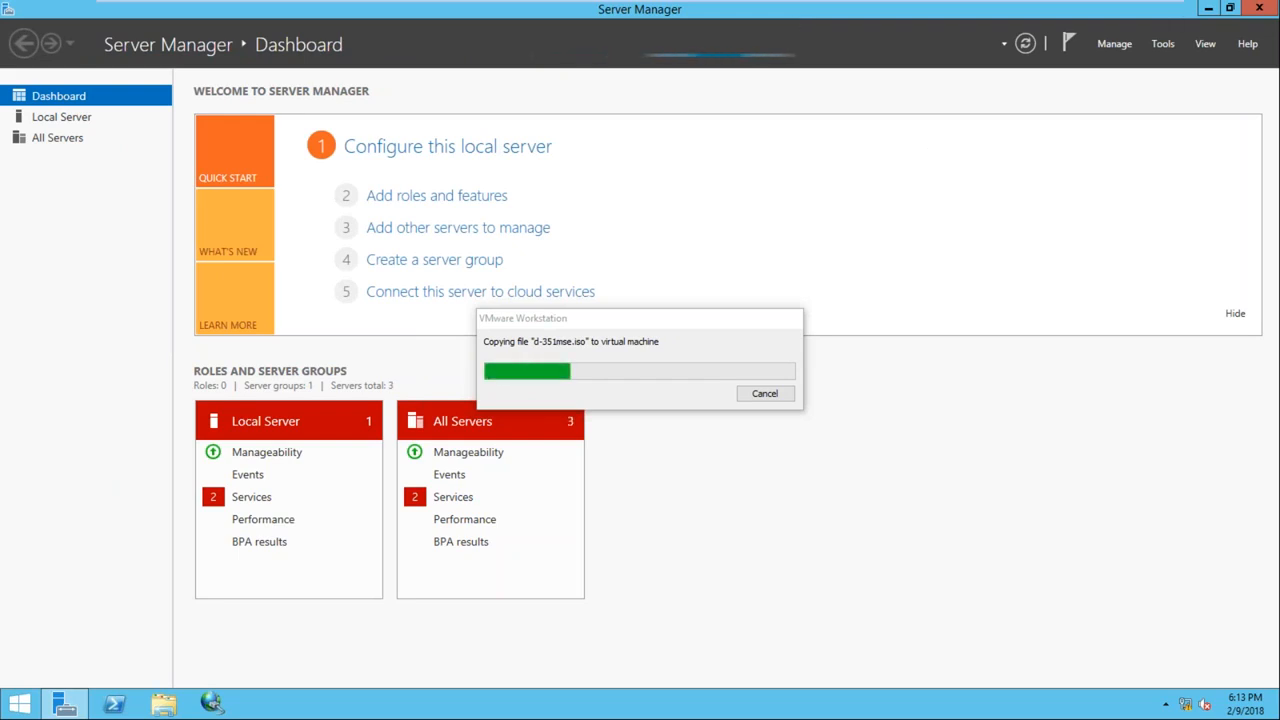
Minimize Server Manager on Node2 and go back to Node1 to watch the copy progress
mouse_move(818, 8)
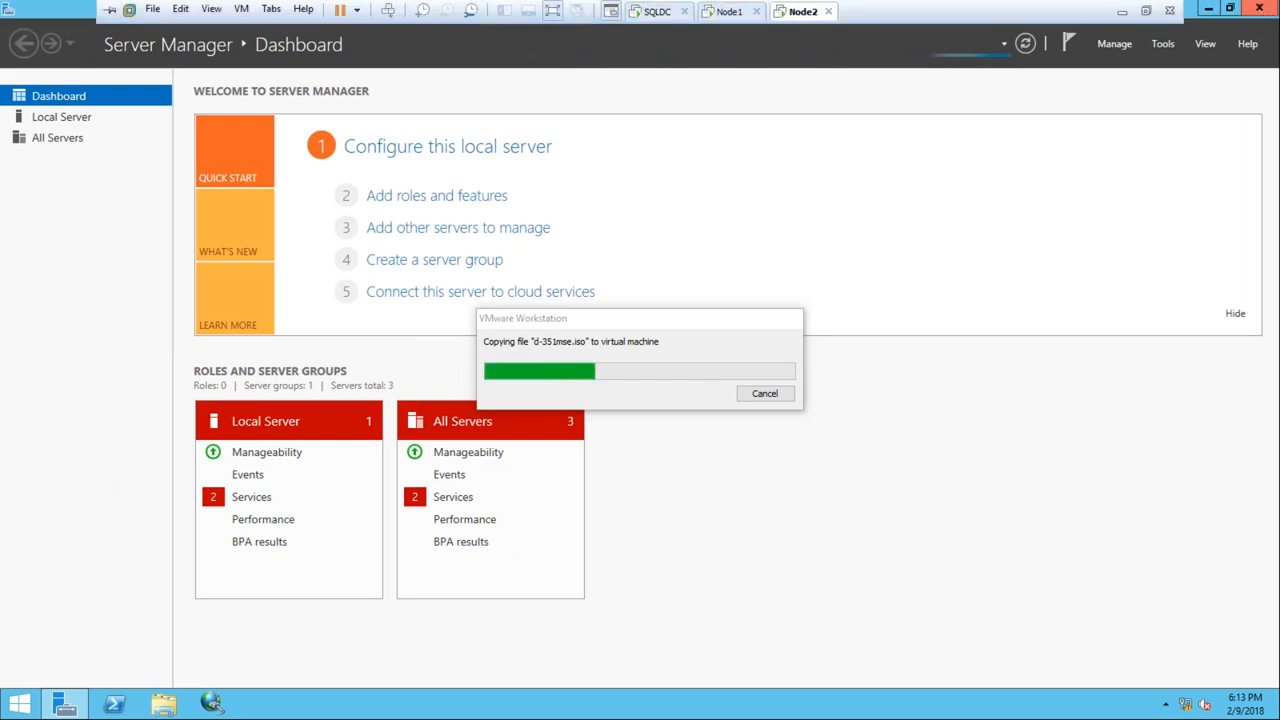
click(1208, 8)
mouse_move(1067, 4)
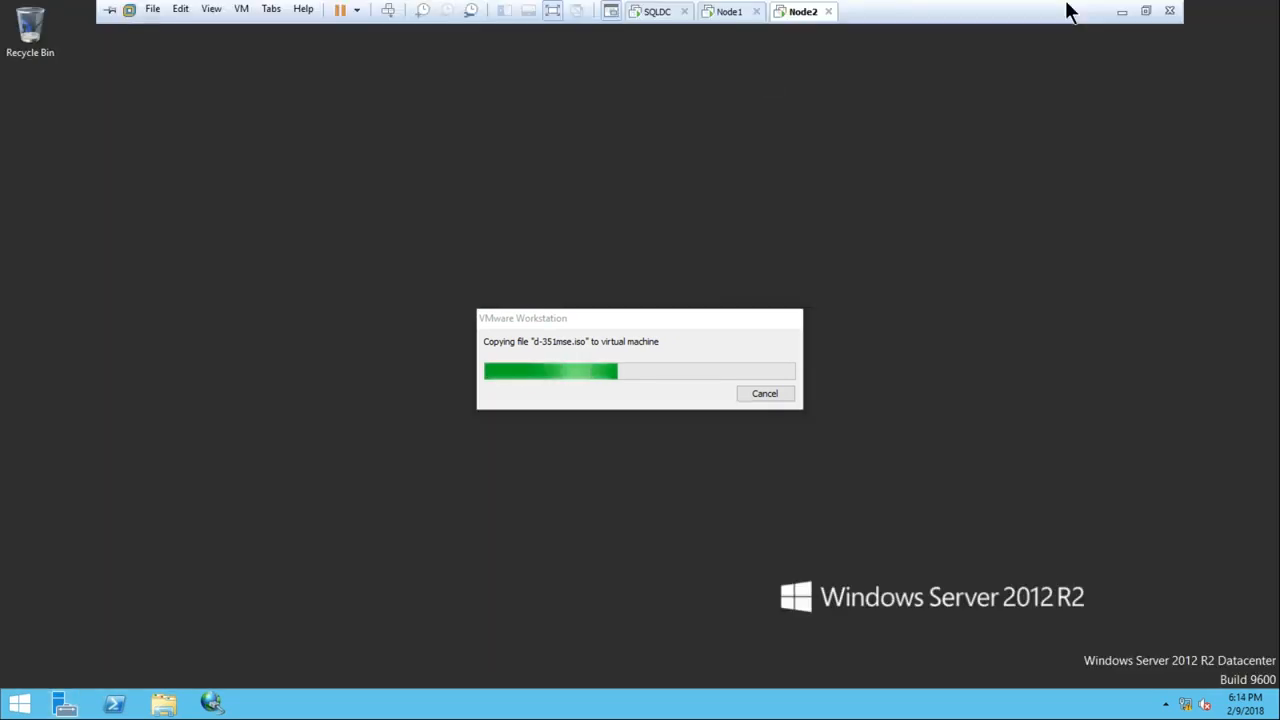
click(1121, 12)
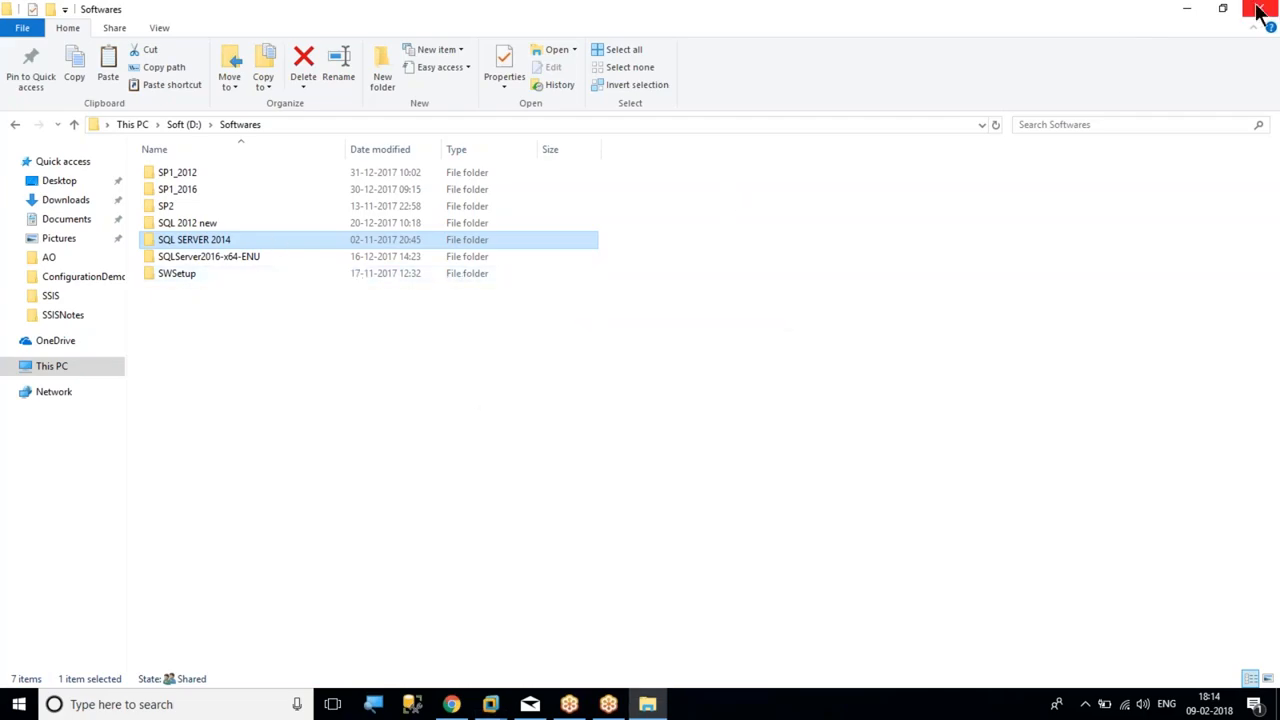
click(1189, 10)
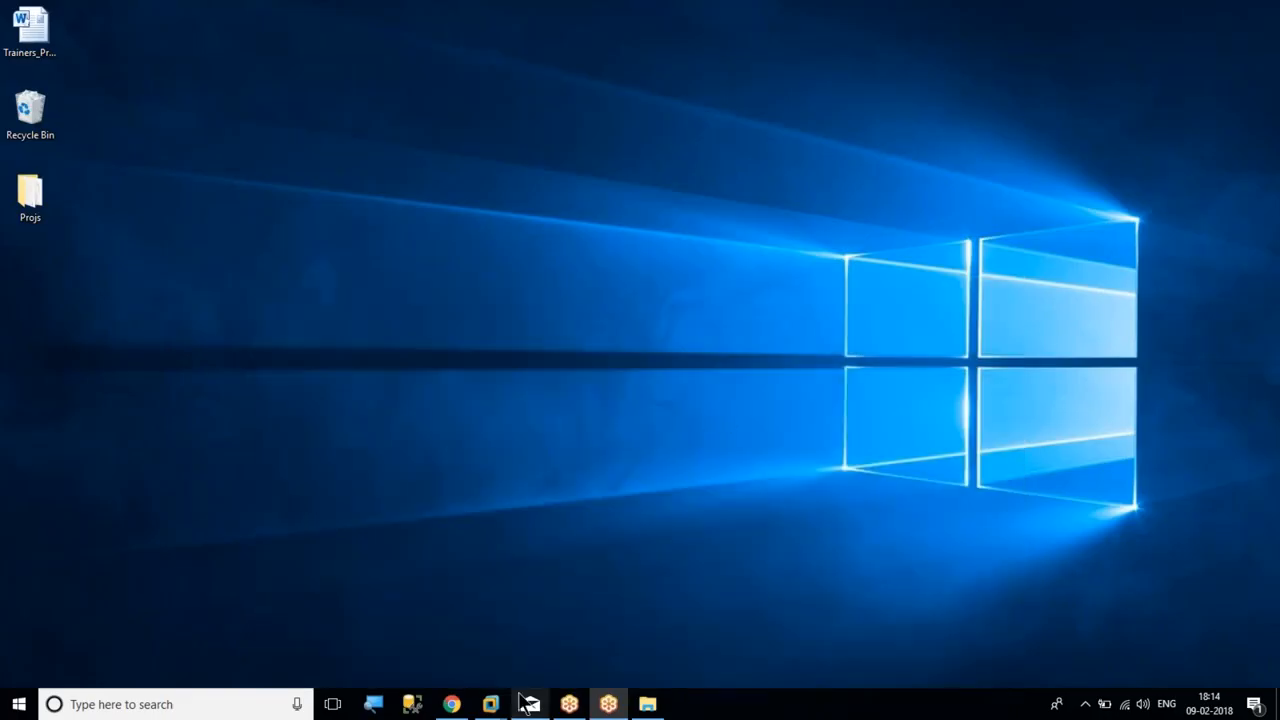
mouse_move(527, 704)
click(490, 648)
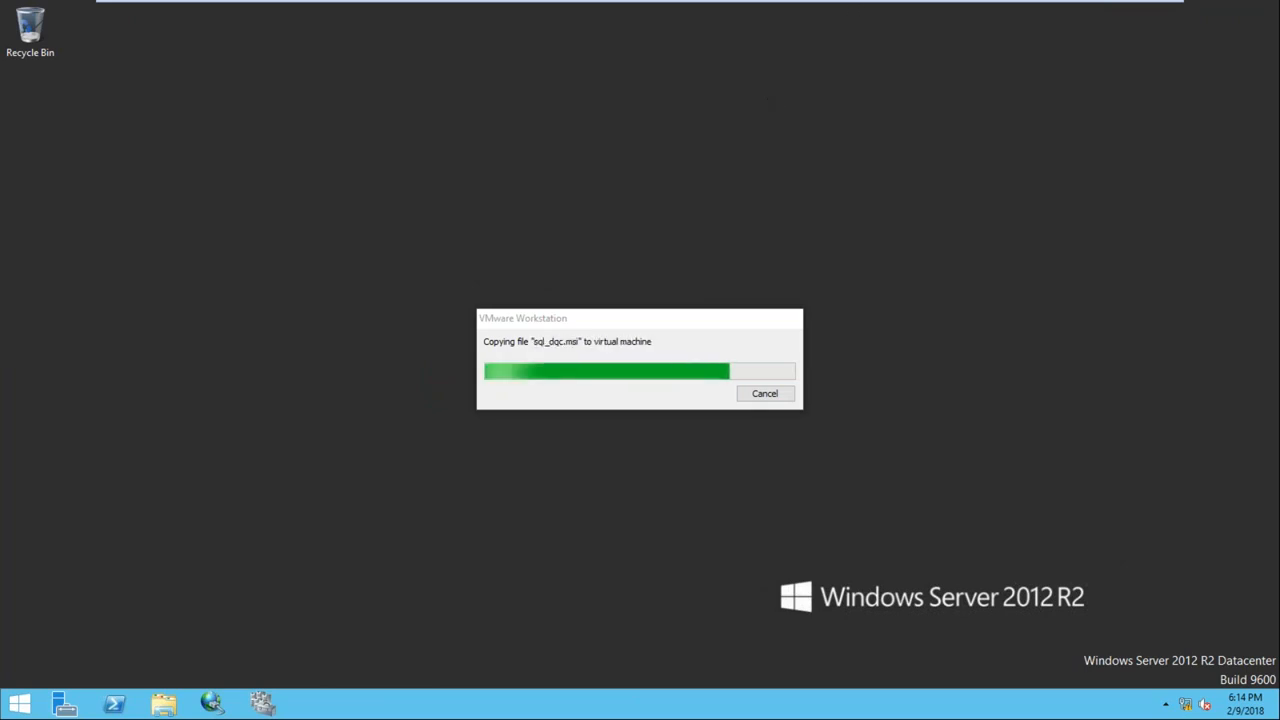
mouse_move(932, 10)
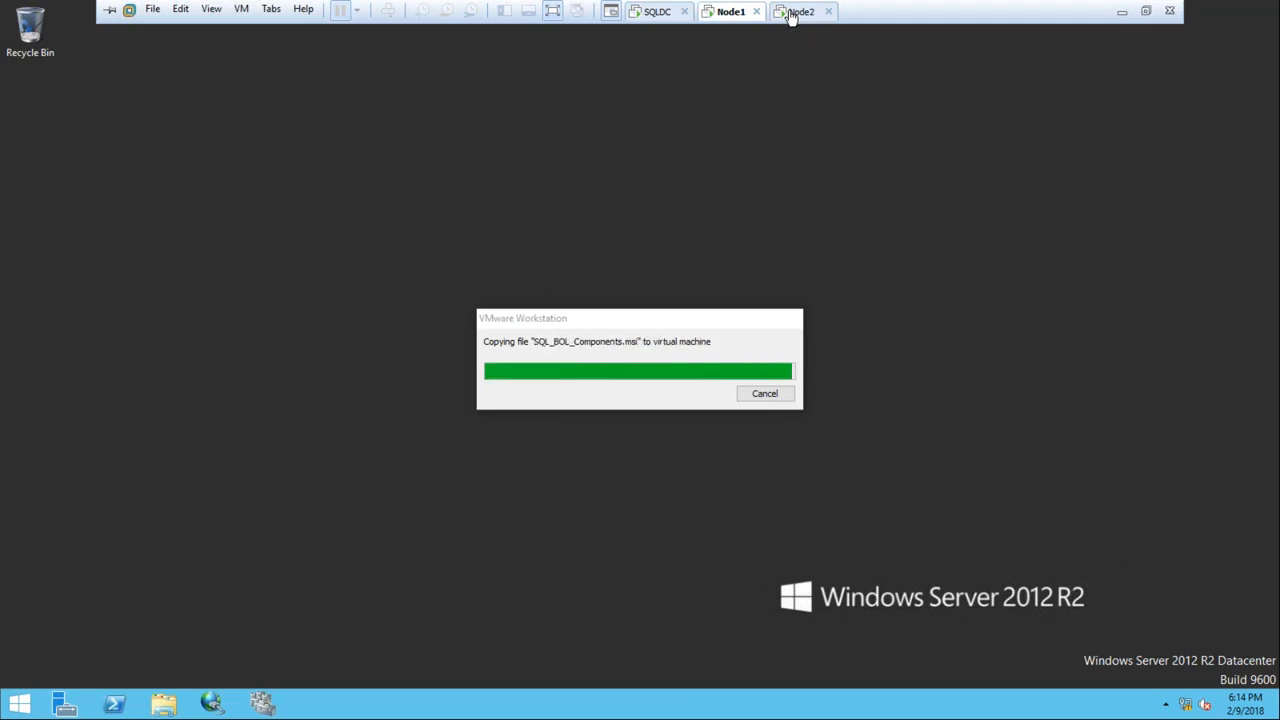
Copy the SQL SERVER 2014 folder again from the host's Softwares window
click(790, 12)
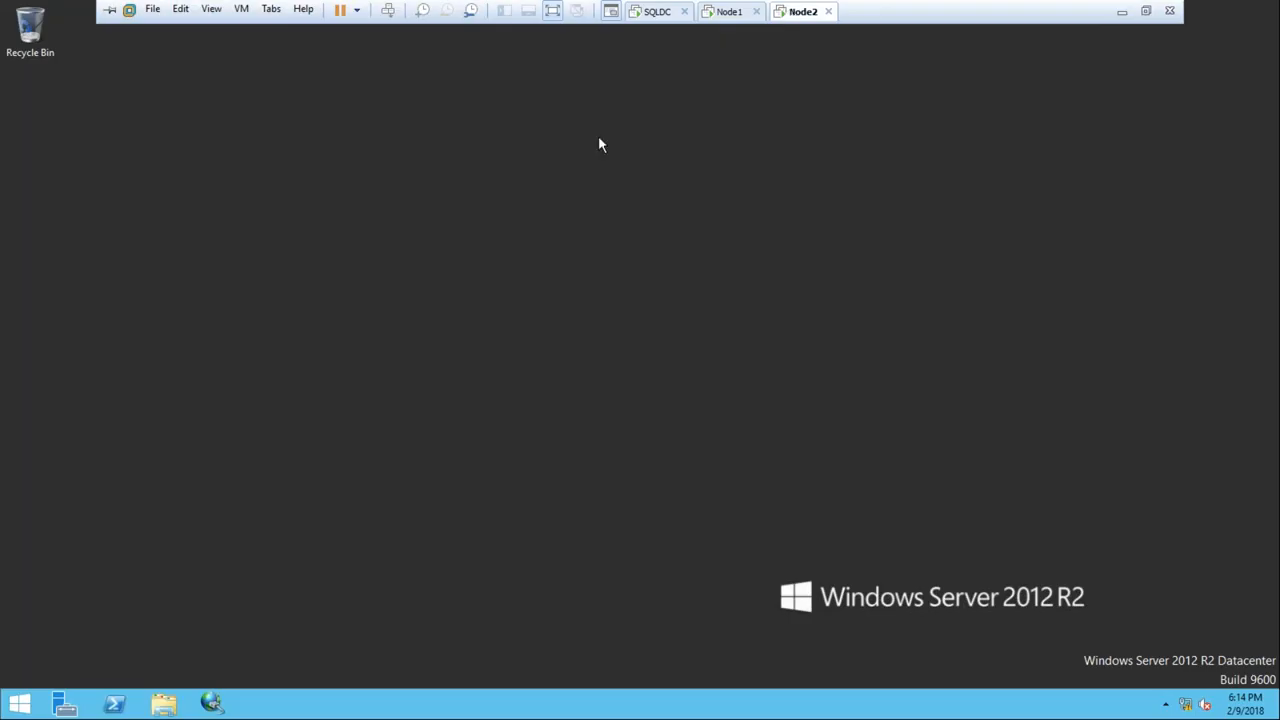
right_click(600, 140)
click(917, 126)
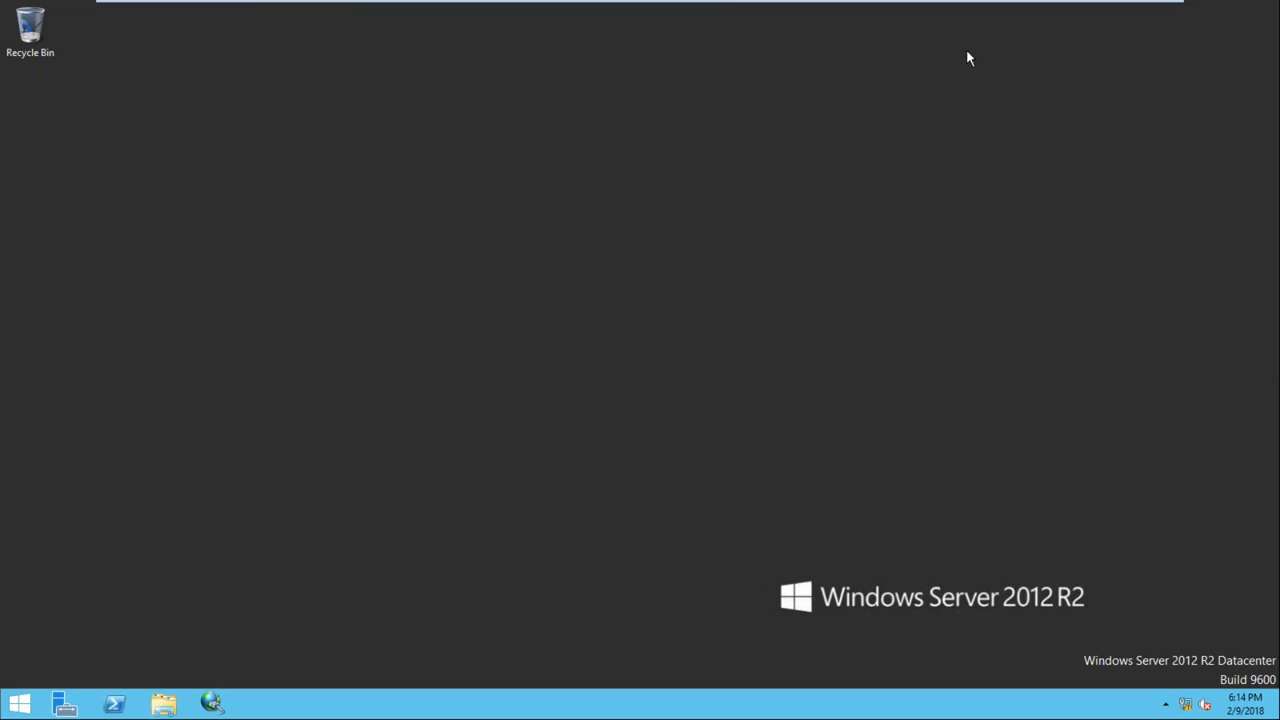
click(1124, 10)
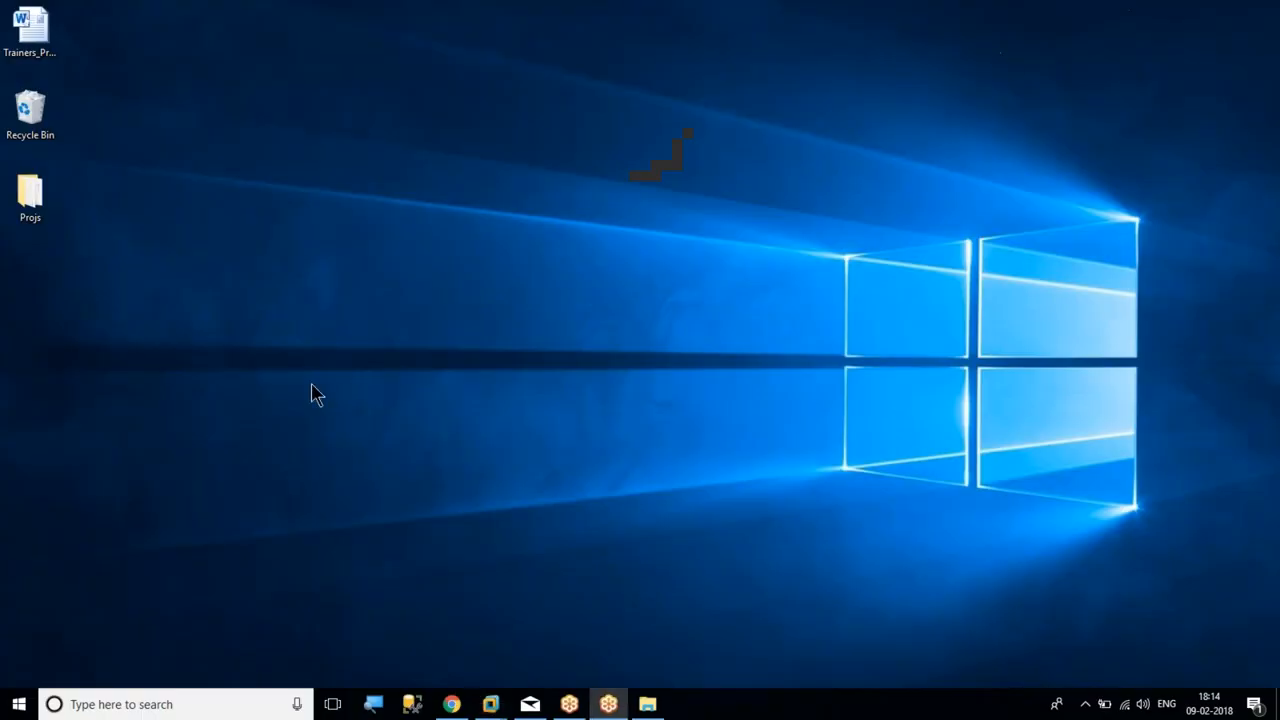
click(645, 705)
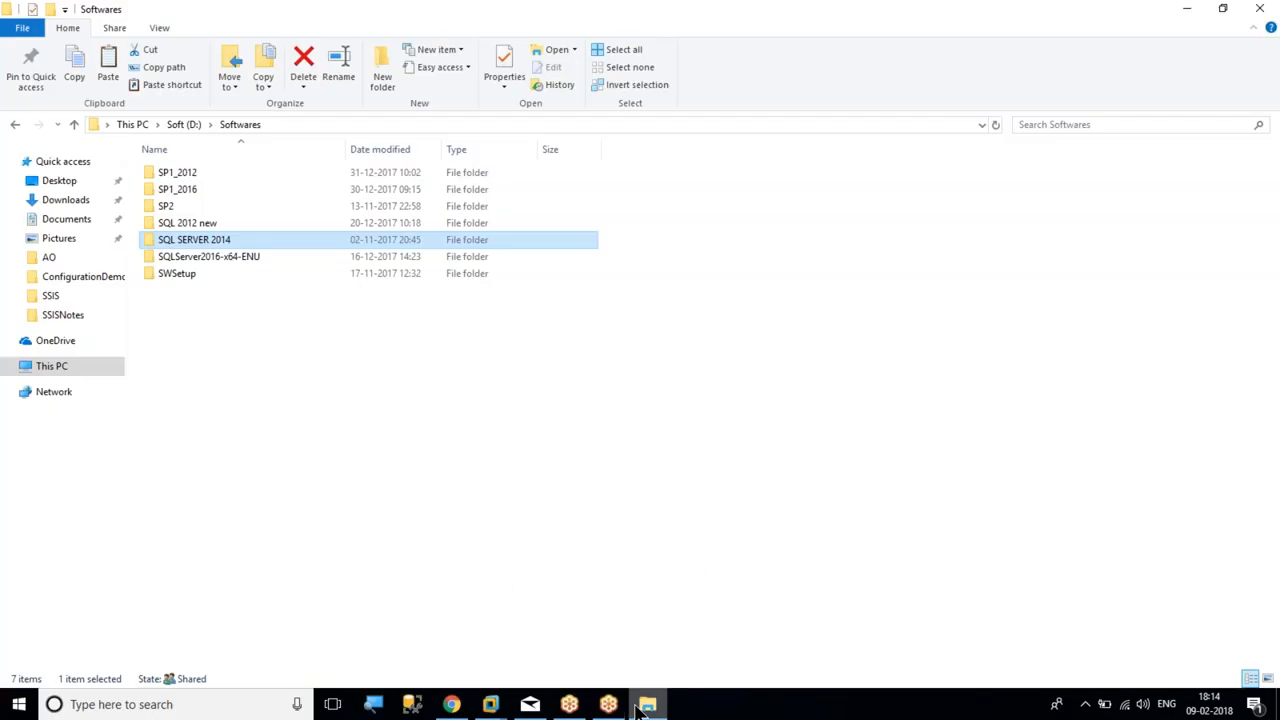
right_click(216, 238)
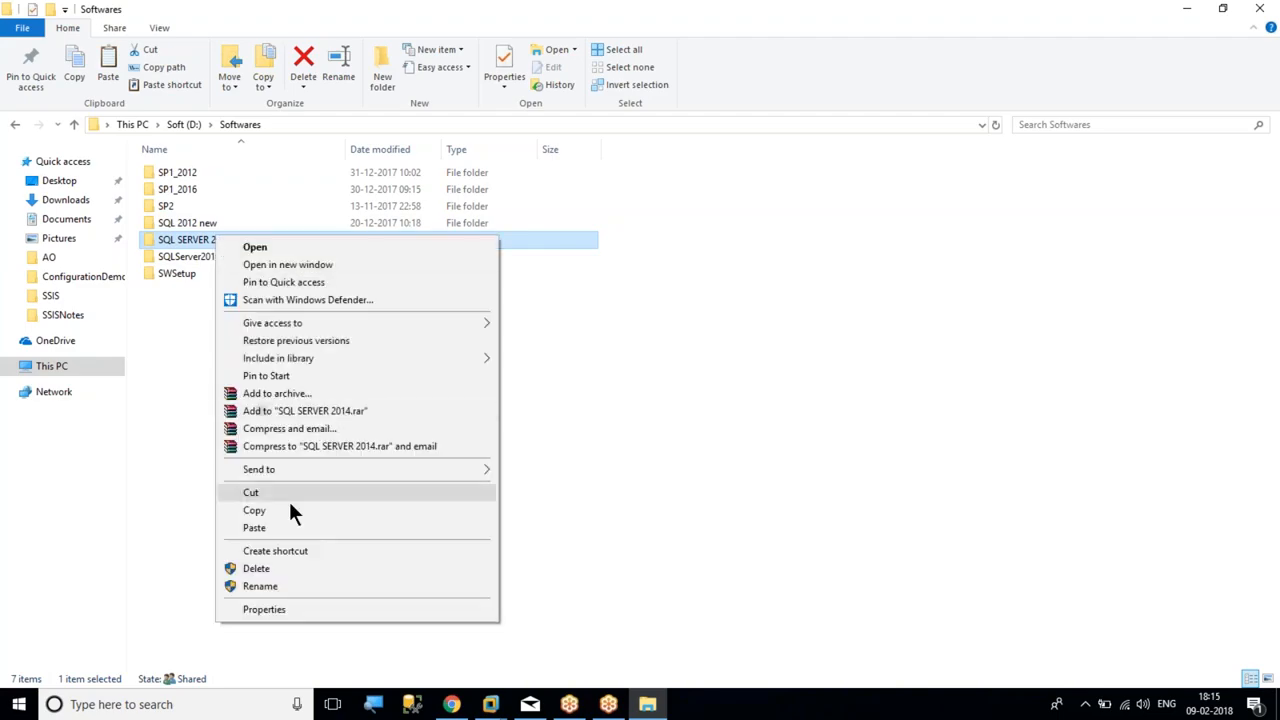
click(278, 510)
Paste the SQL SERVER 2014 folder onto Node2's desktop
mouse_move(490, 704)
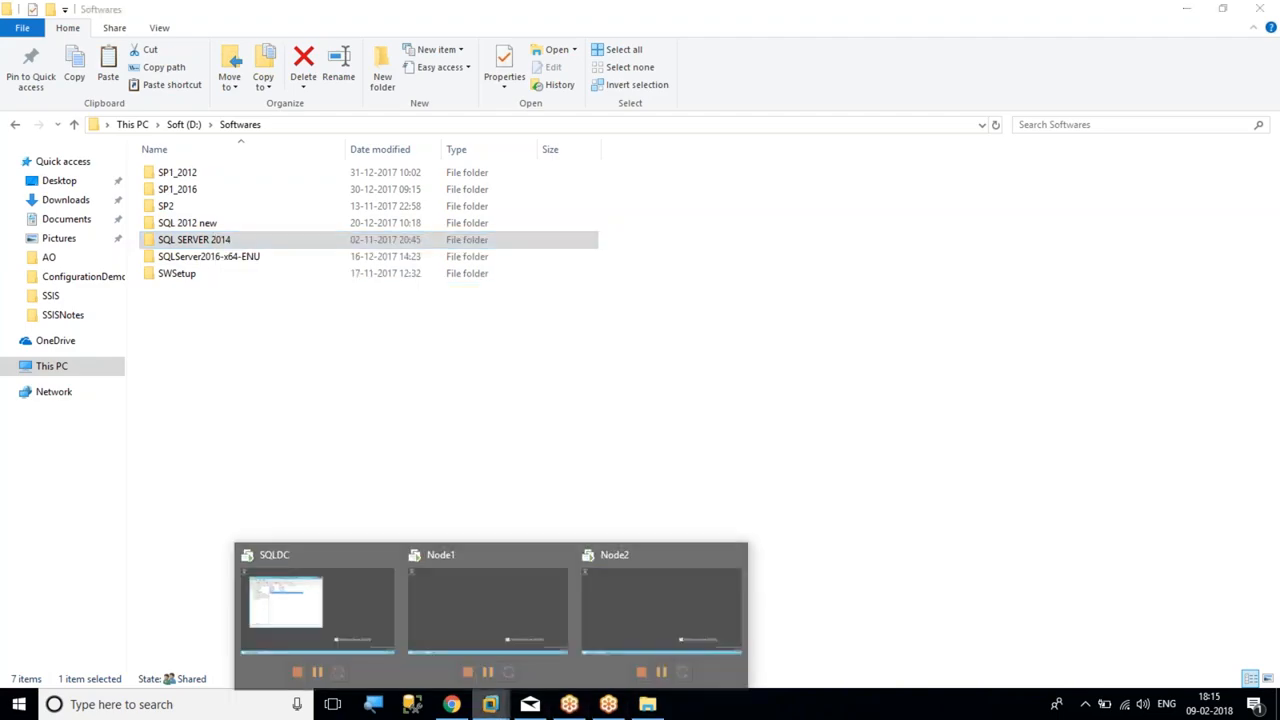
click(674, 623)
right_click(545, 209)
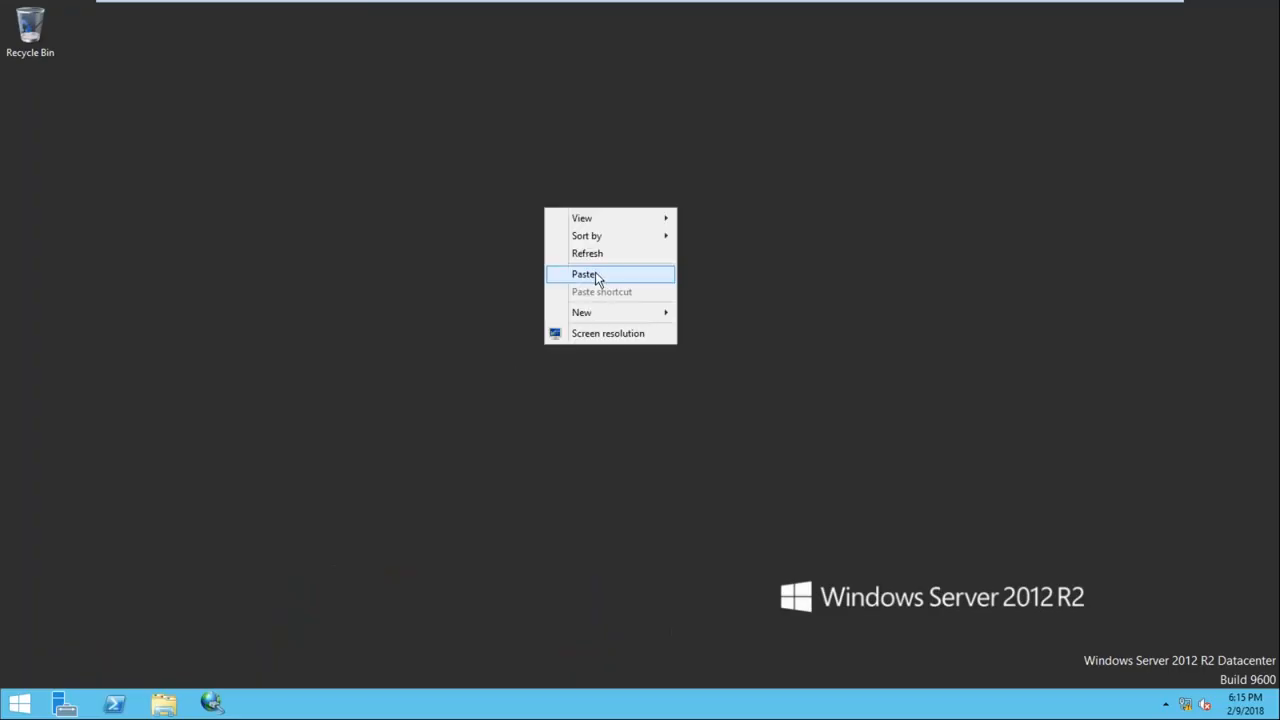
click(597, 275)
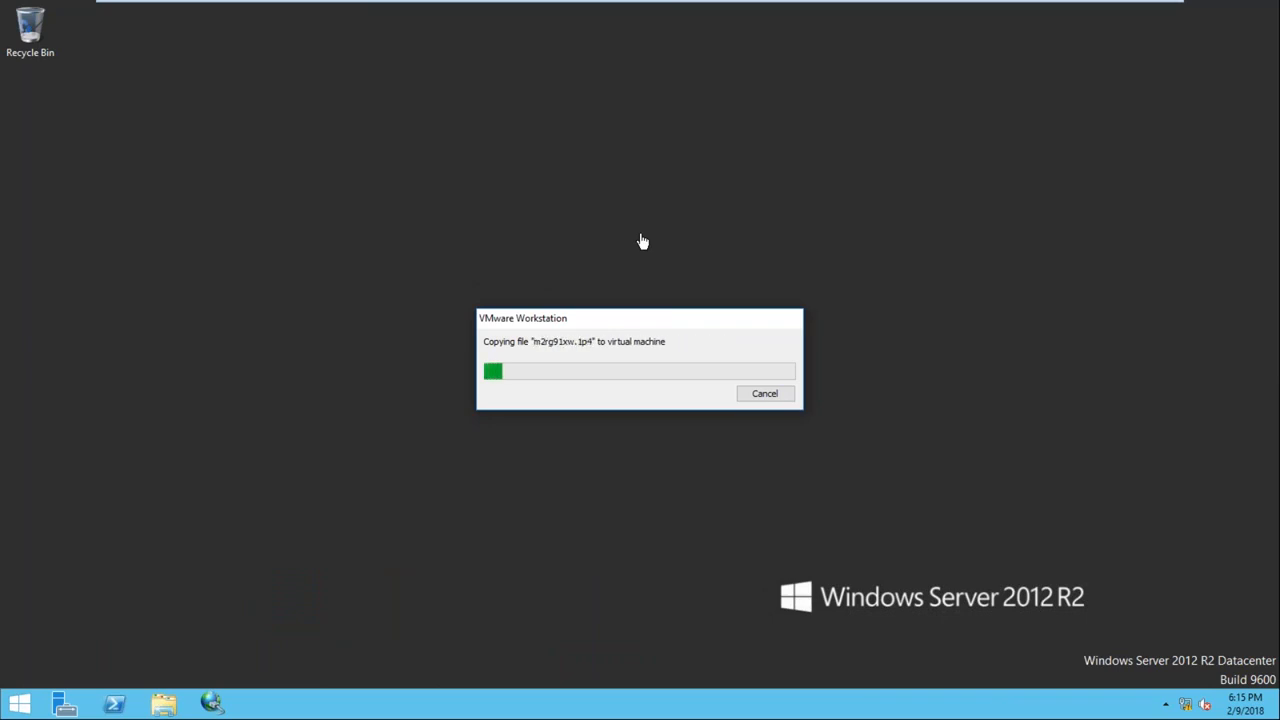
mouse_move(826, 9)
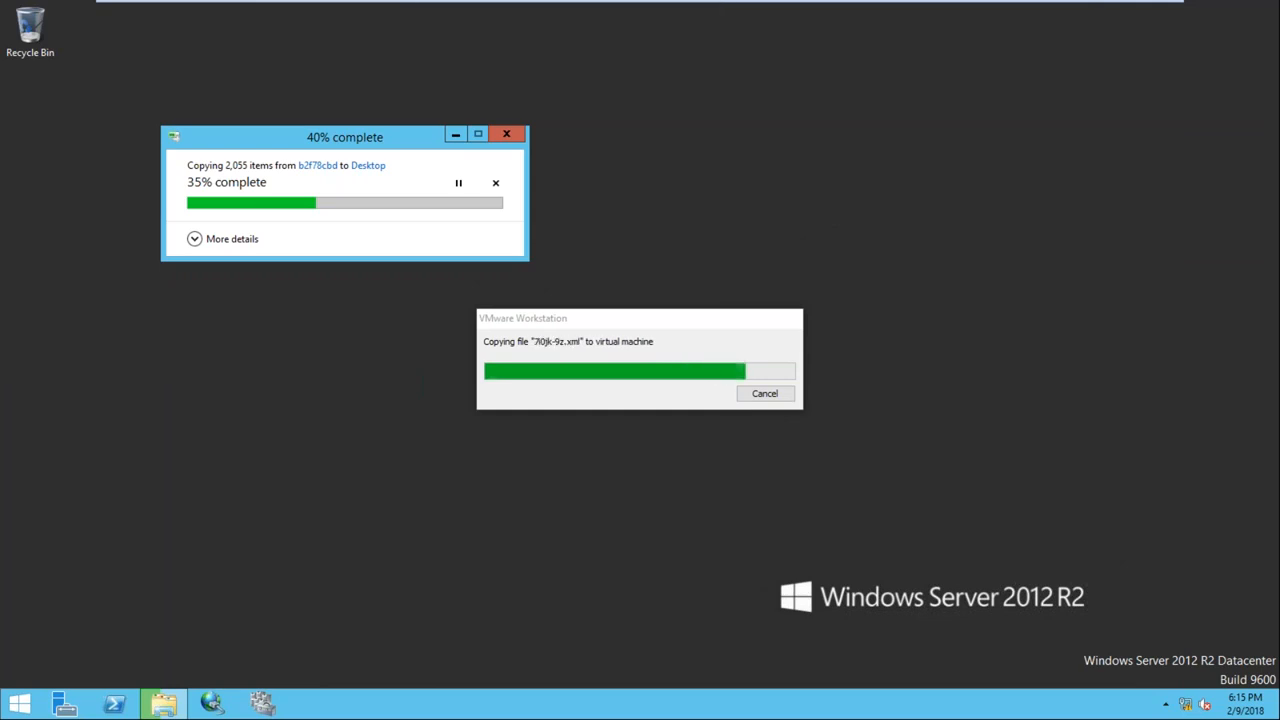
mouse_move(720, 2)
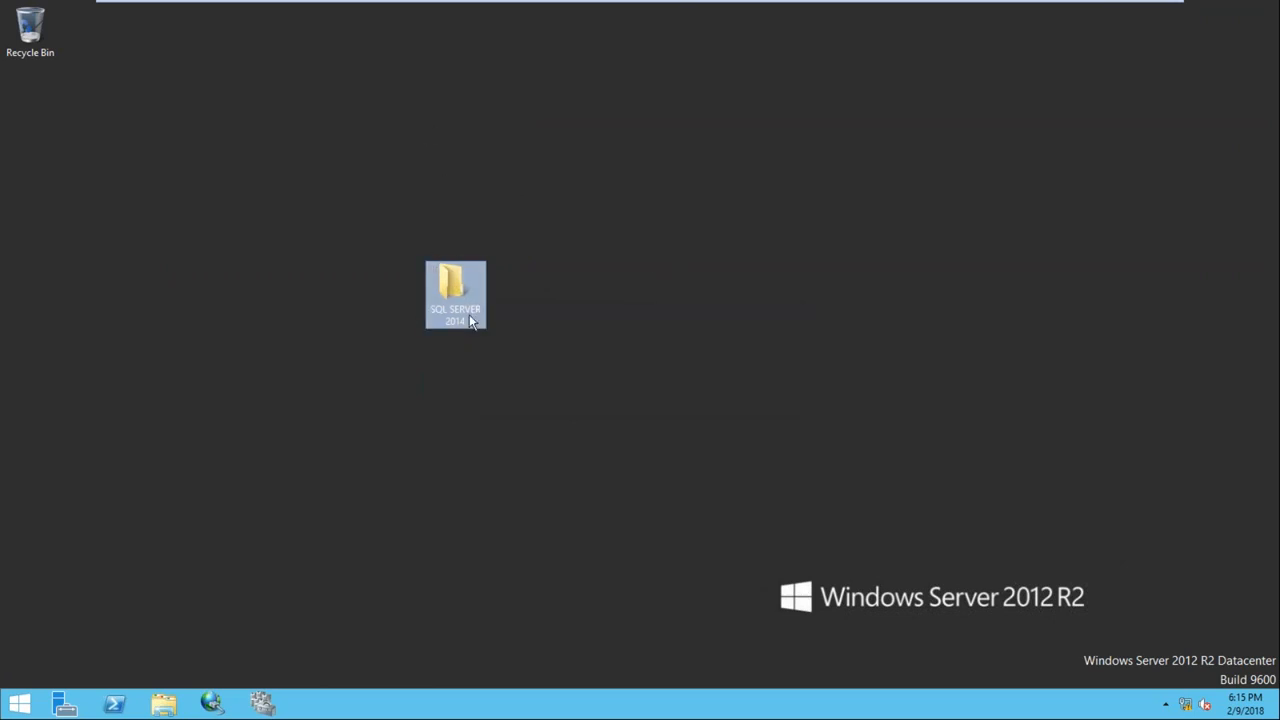
Open the SQL SERVER 2014 folder on Node1 and run setup.exe, accepting the UAC prompt
drag(435, 287, 41, 118)
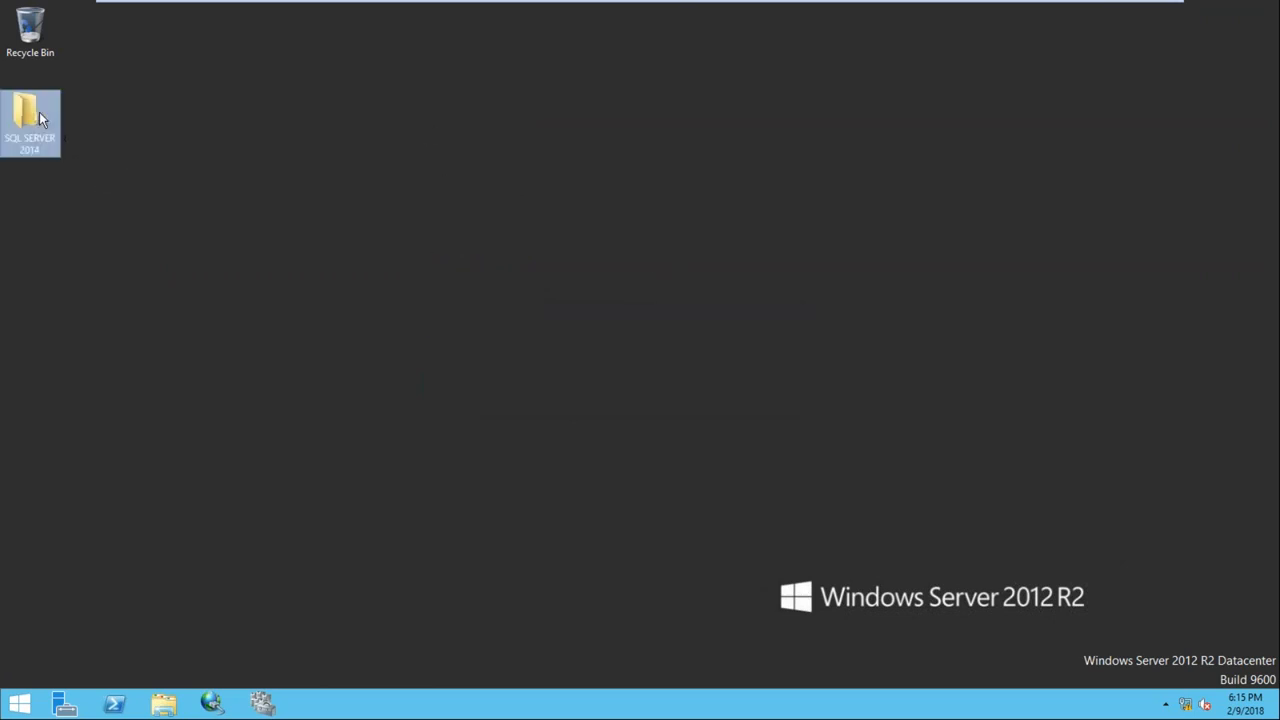
double_click(40, 117)
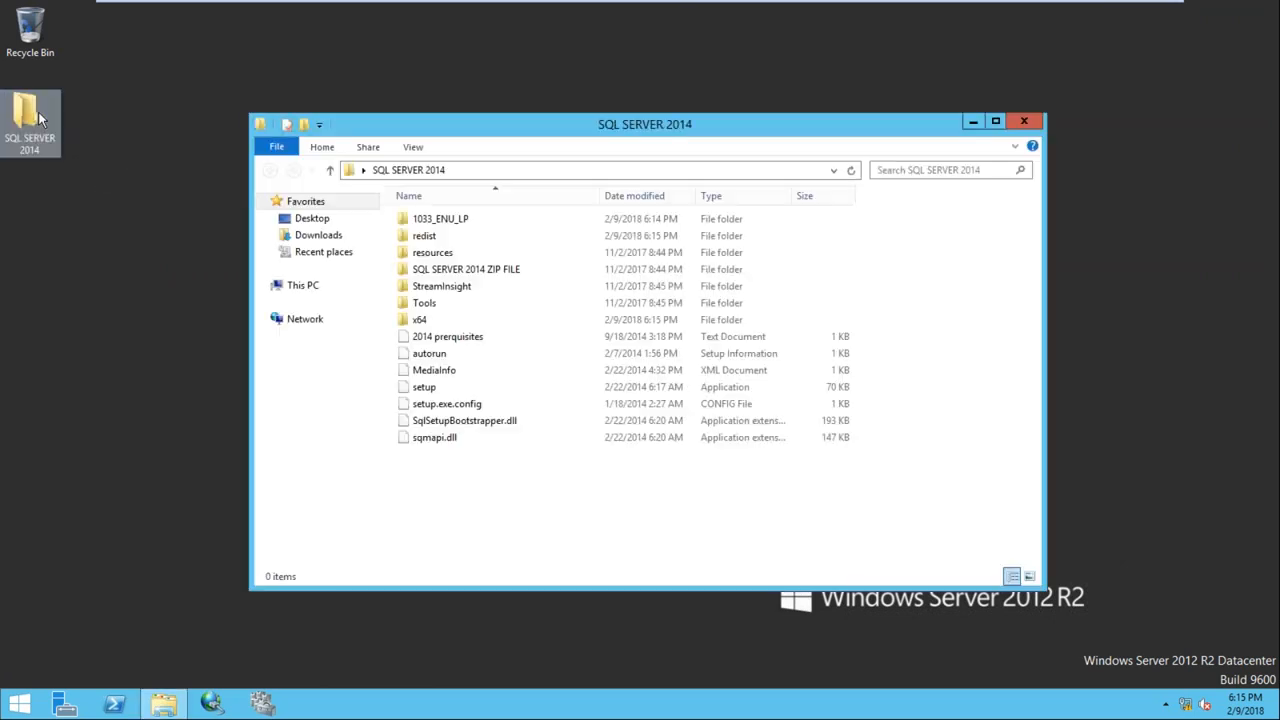
click(425, 390)
double_click(425, 390)
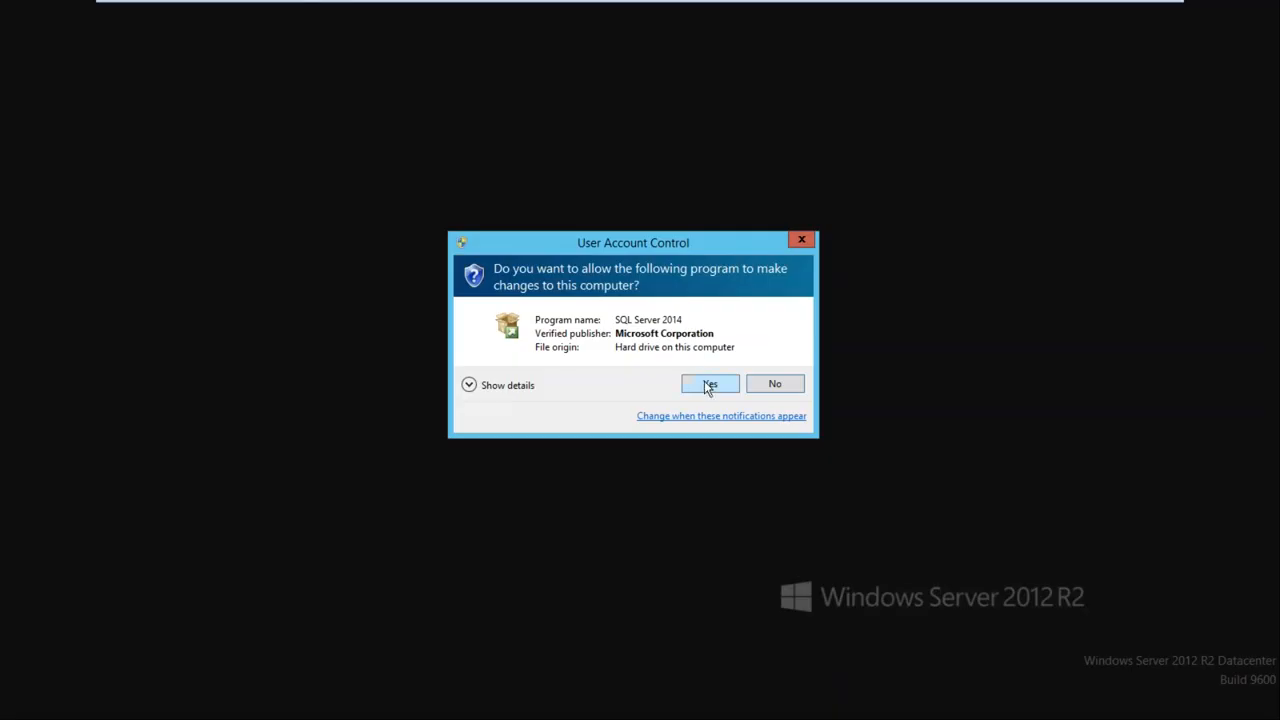
click(709, 381)
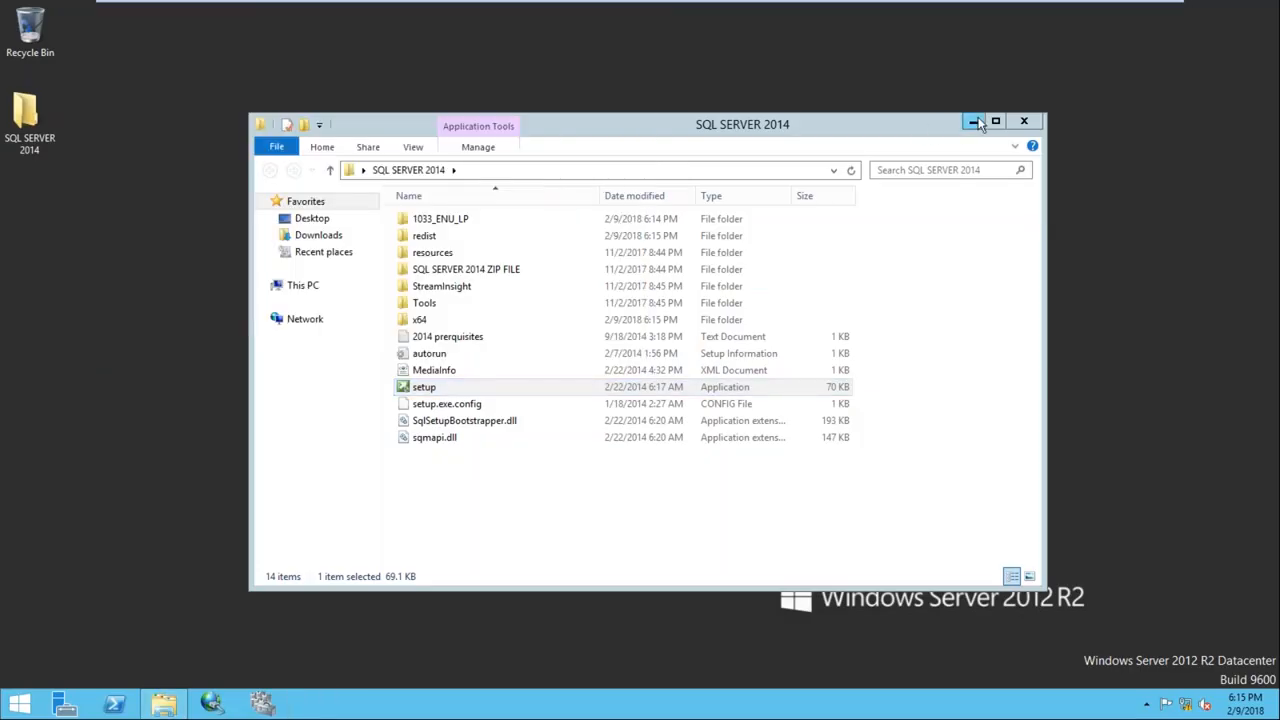
click(977, 121)
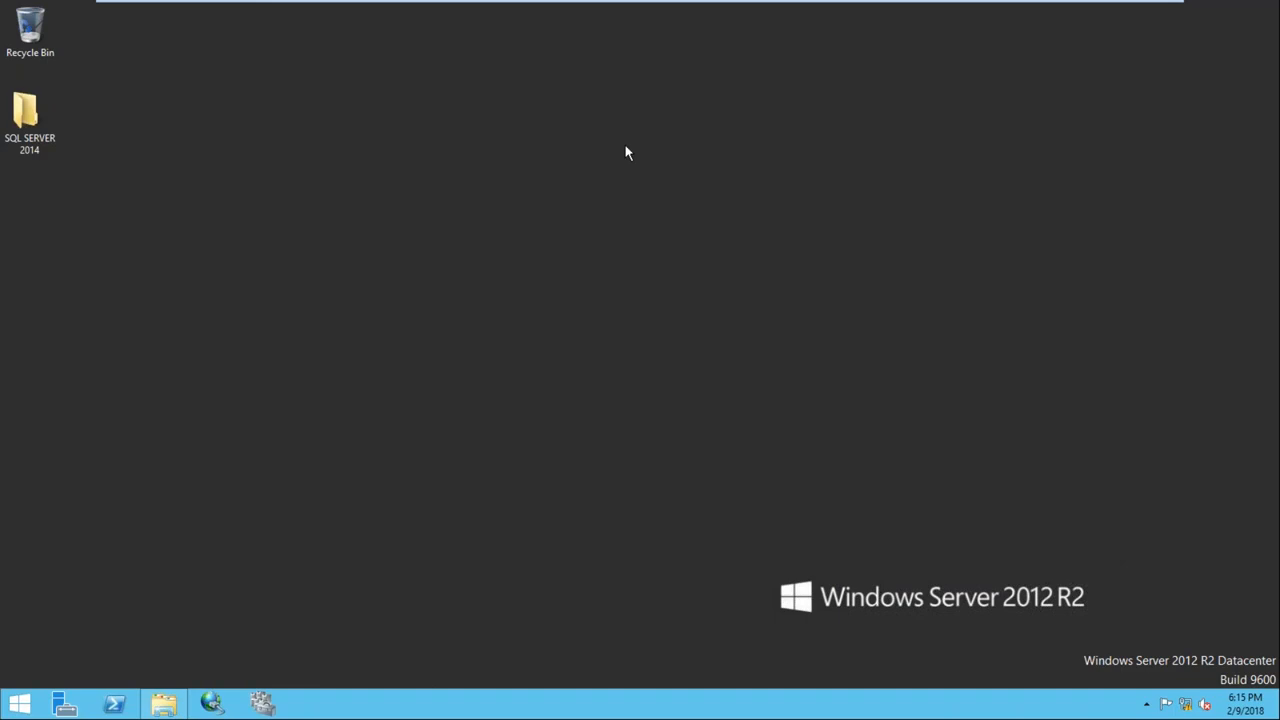
On SQLDC, confirm the SQL service user exists in the domain's Users container
click(652, 14)
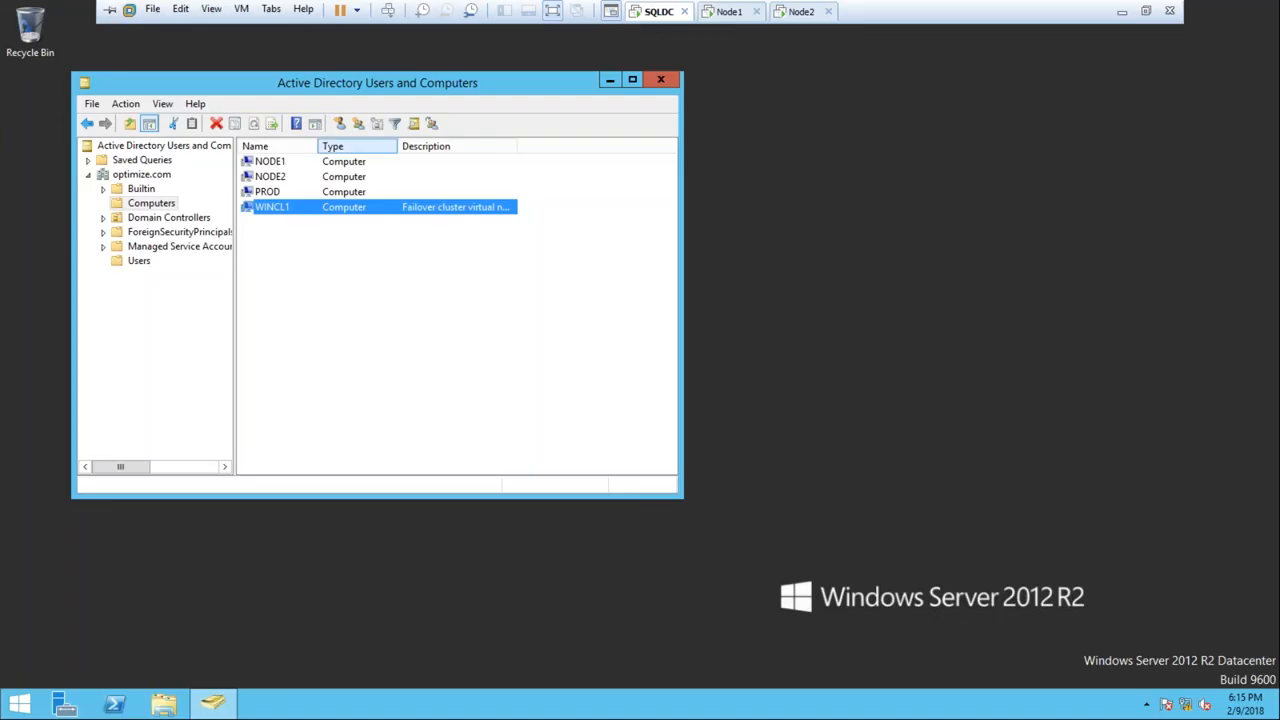
click(139, 260)
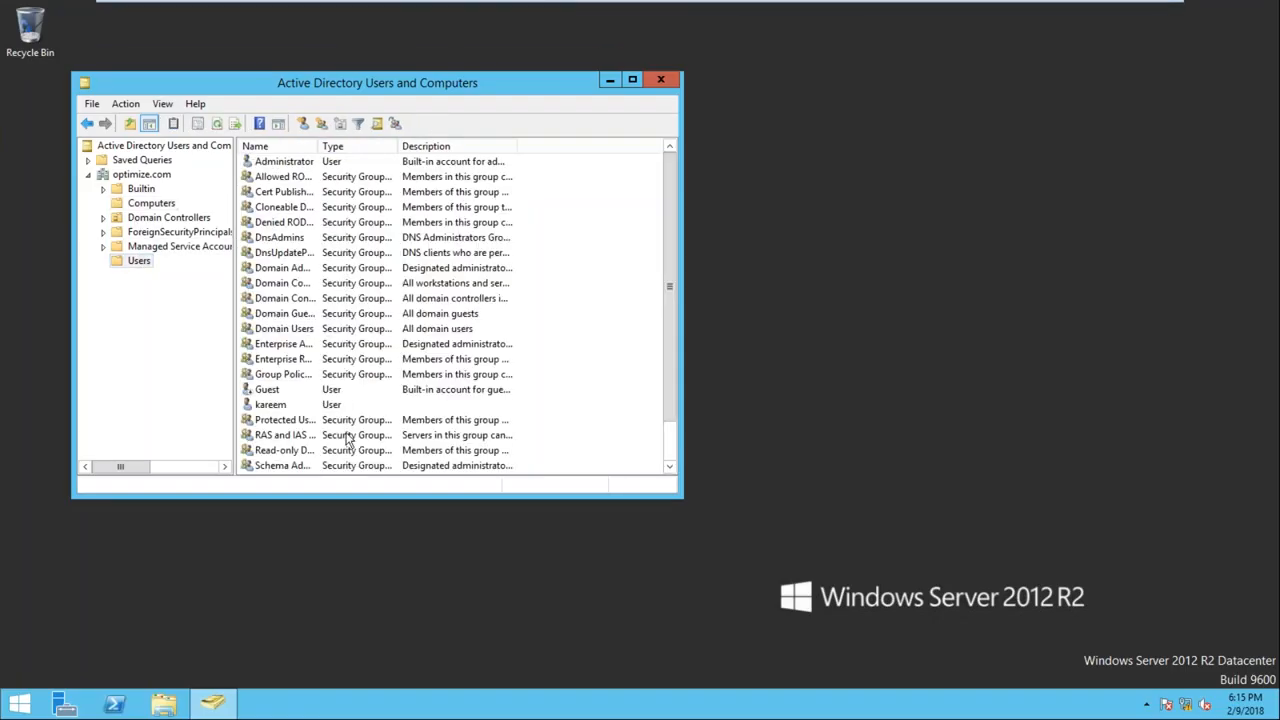
drag(670, 368, 673, 409)
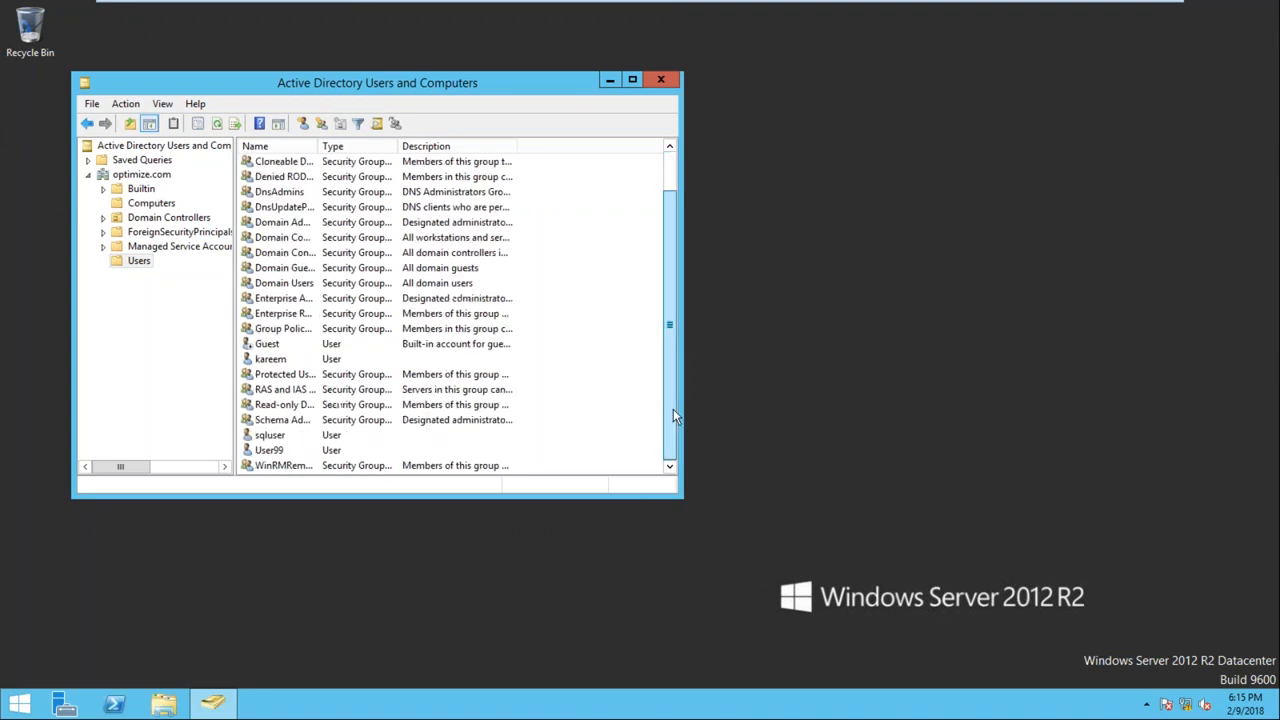
click(349, 370)
click(349, 362)
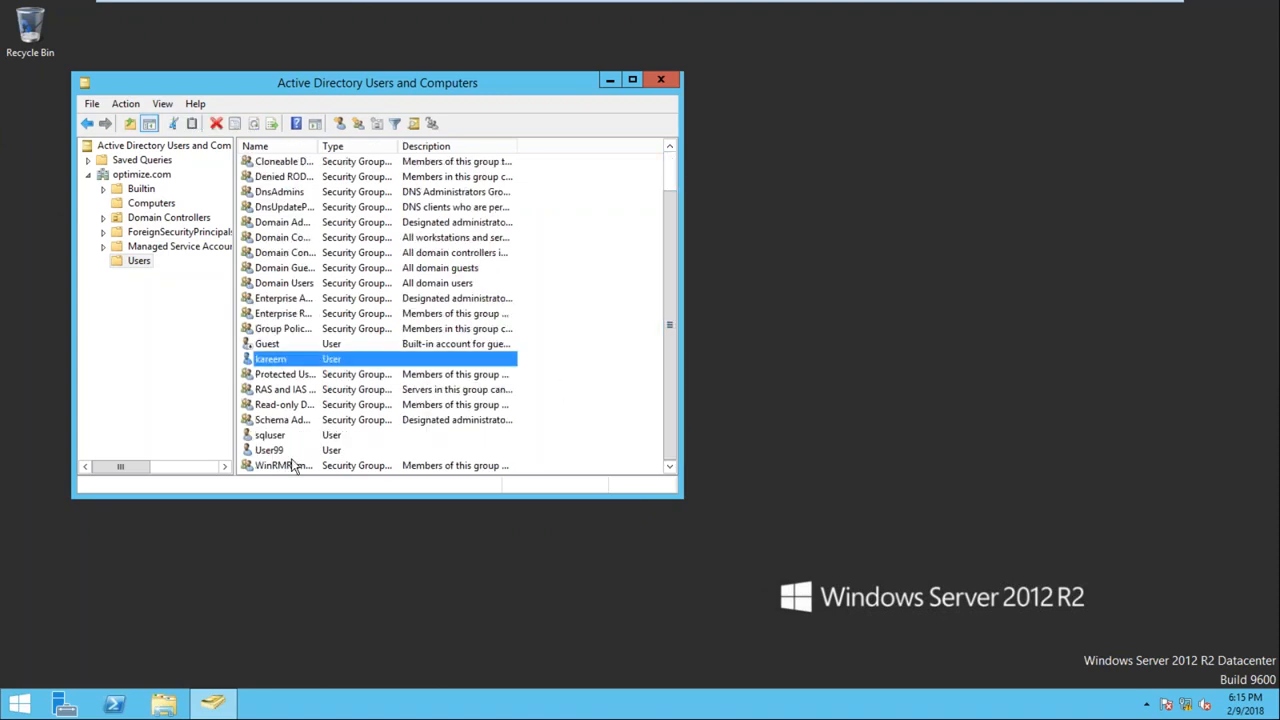
click(292, 438)
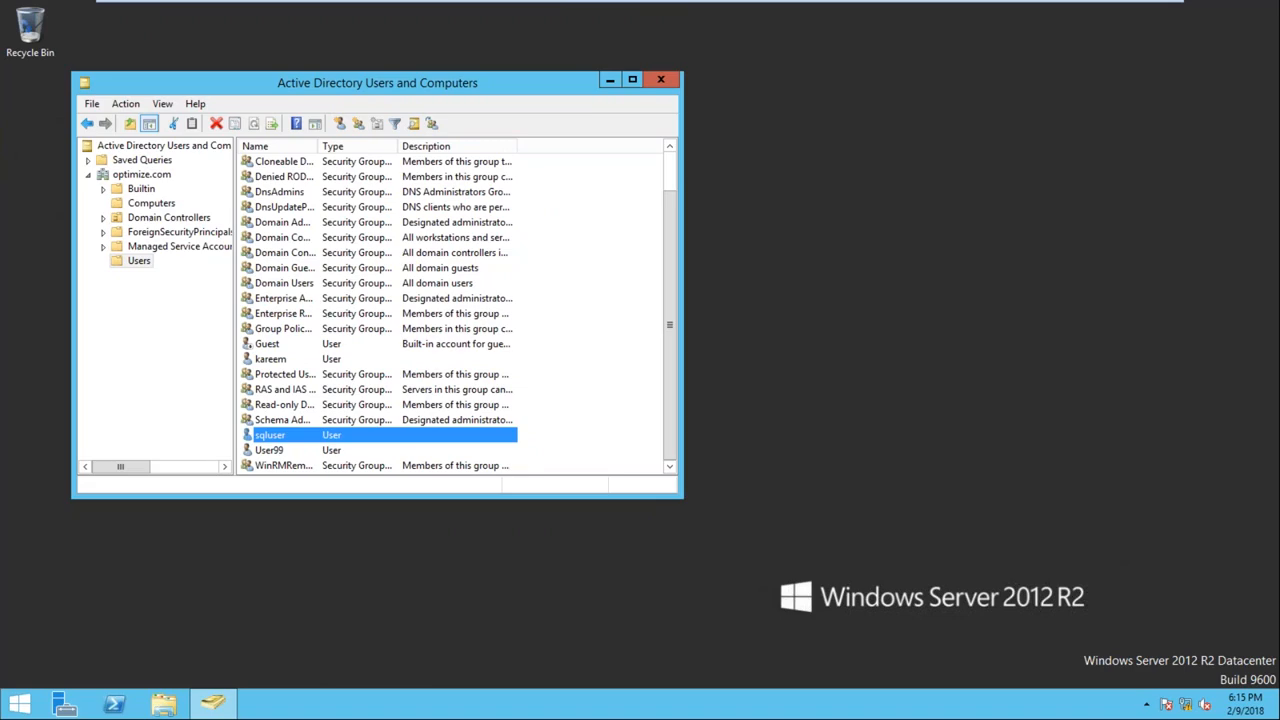
mouse_move(850, 3)
click(729, 14)
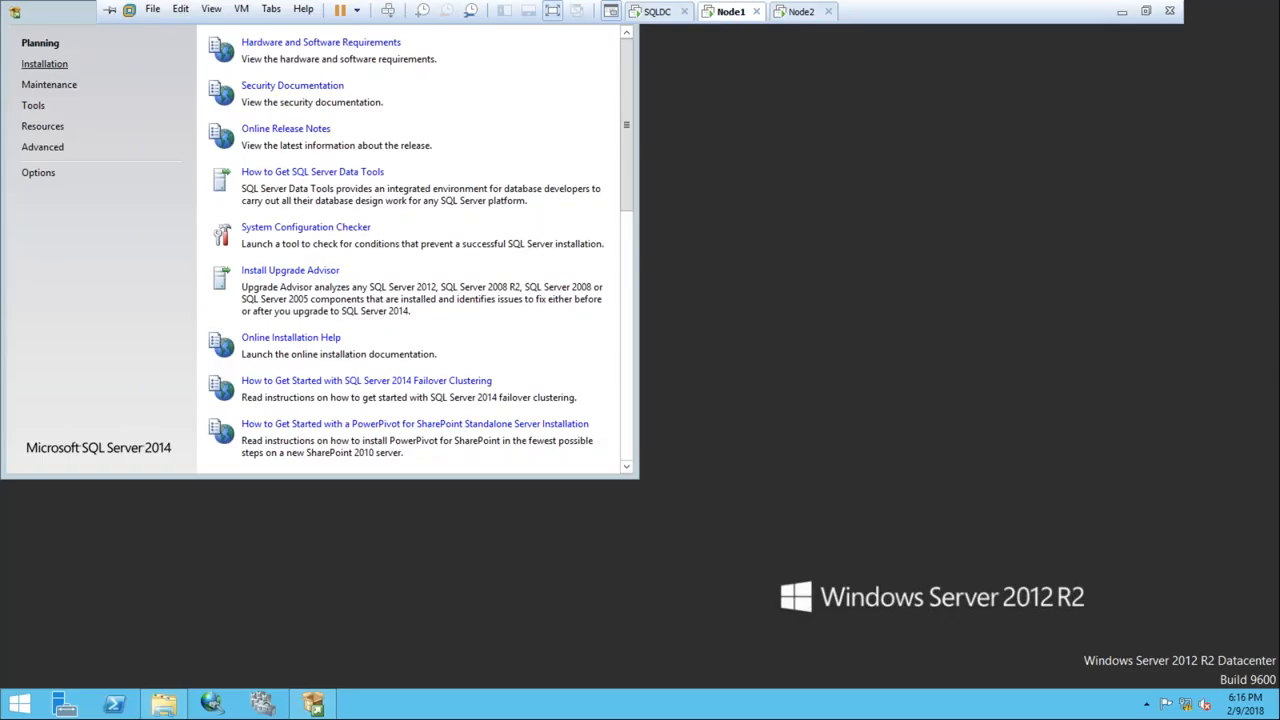
Choose Installation > New SQL Server stand-alone installation and bring the Setup window into view
click(44, 64)
drag(166, 14, 449, 94)
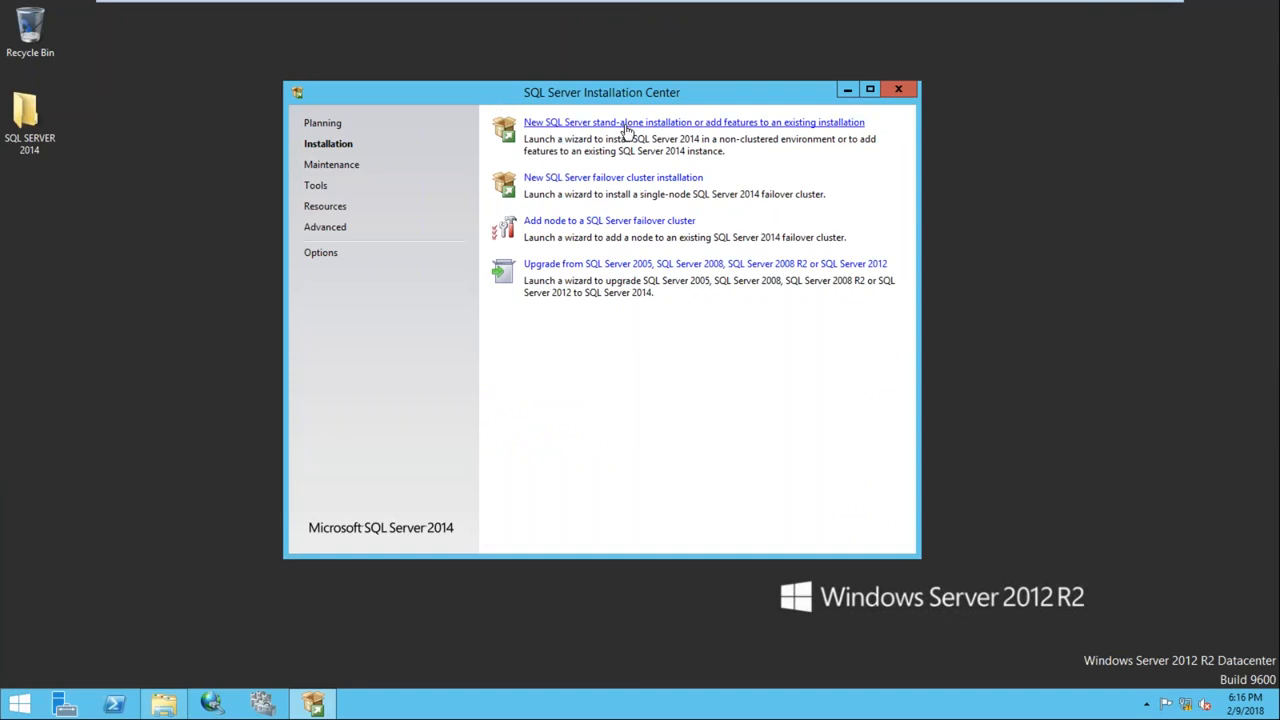
click(660, 123)
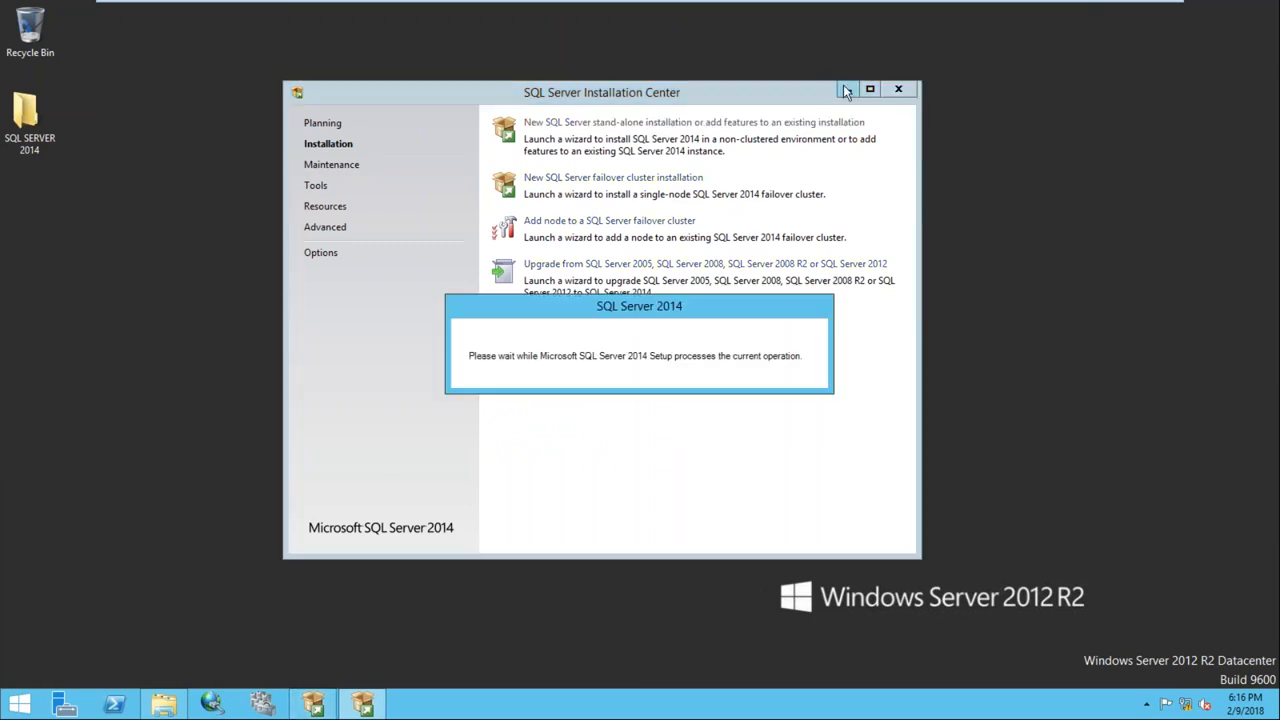
click(845, 89)
right_click(581, 143)
click(634, 194)
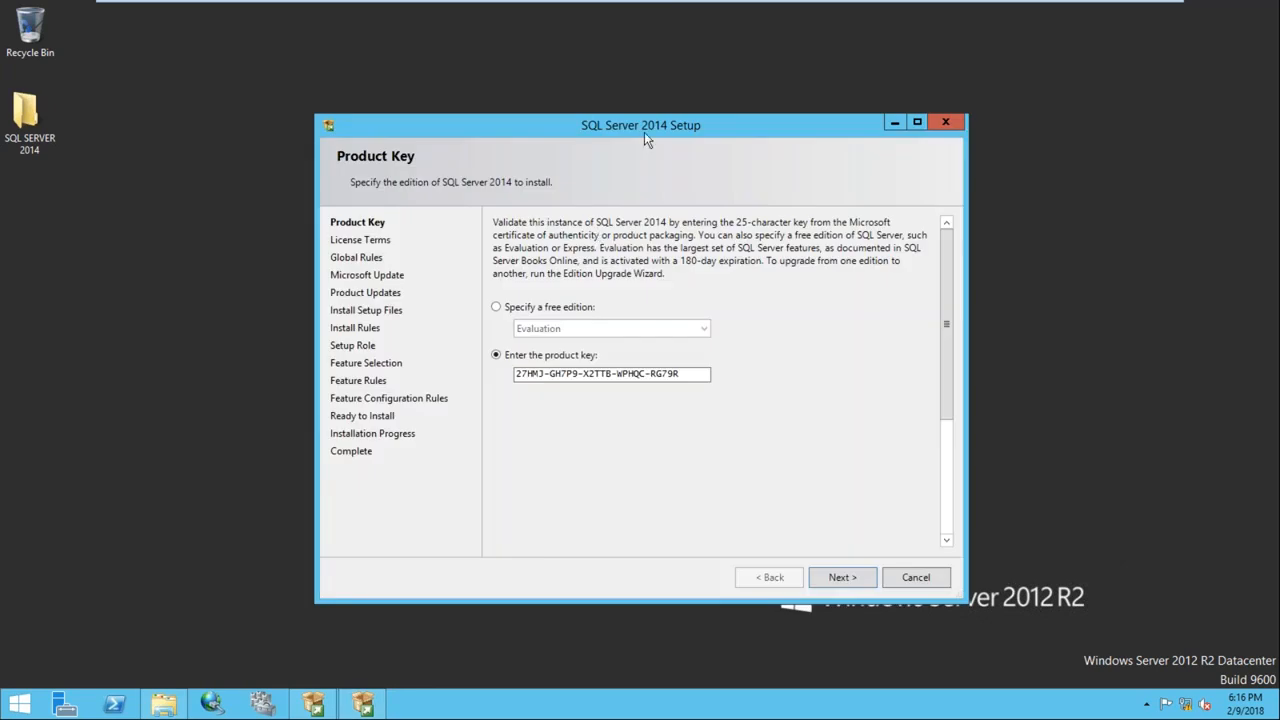
drag(644, 132, 610, 90)
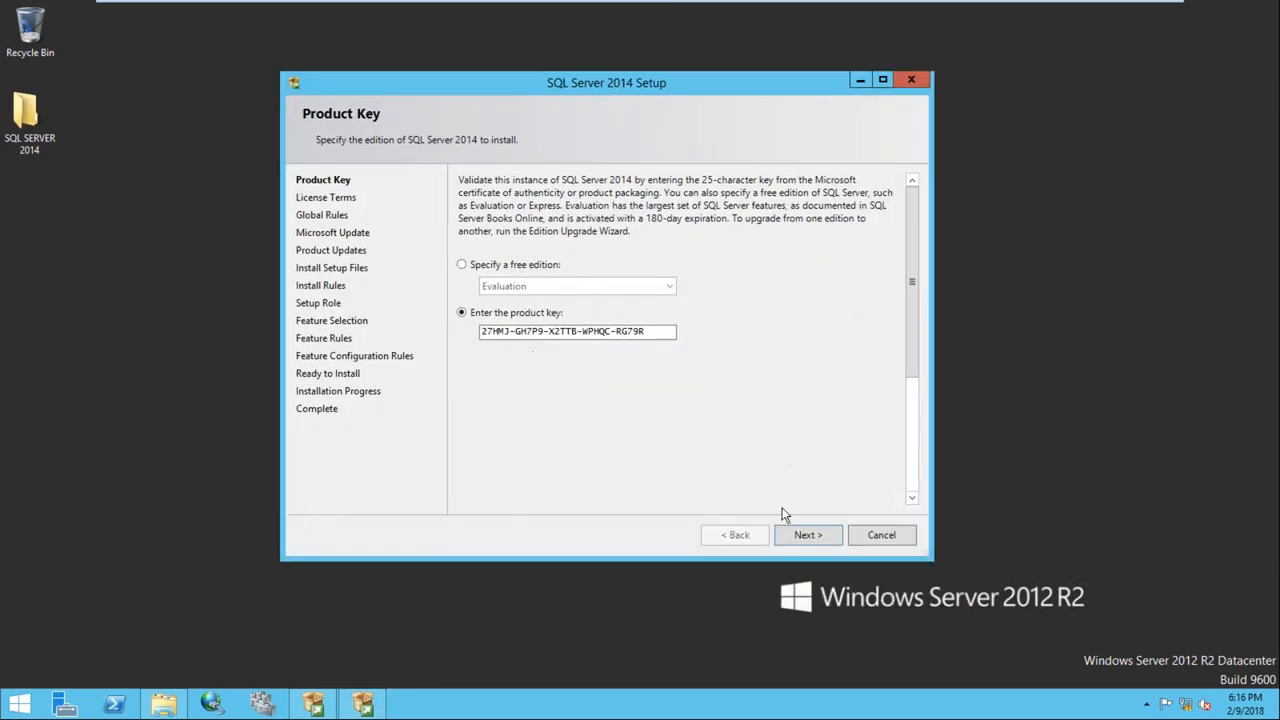
Keep the pre-filled product key, accept the licence terms, and pass Microsoft Update, Product Updates and Install Rules
click(808, 535)
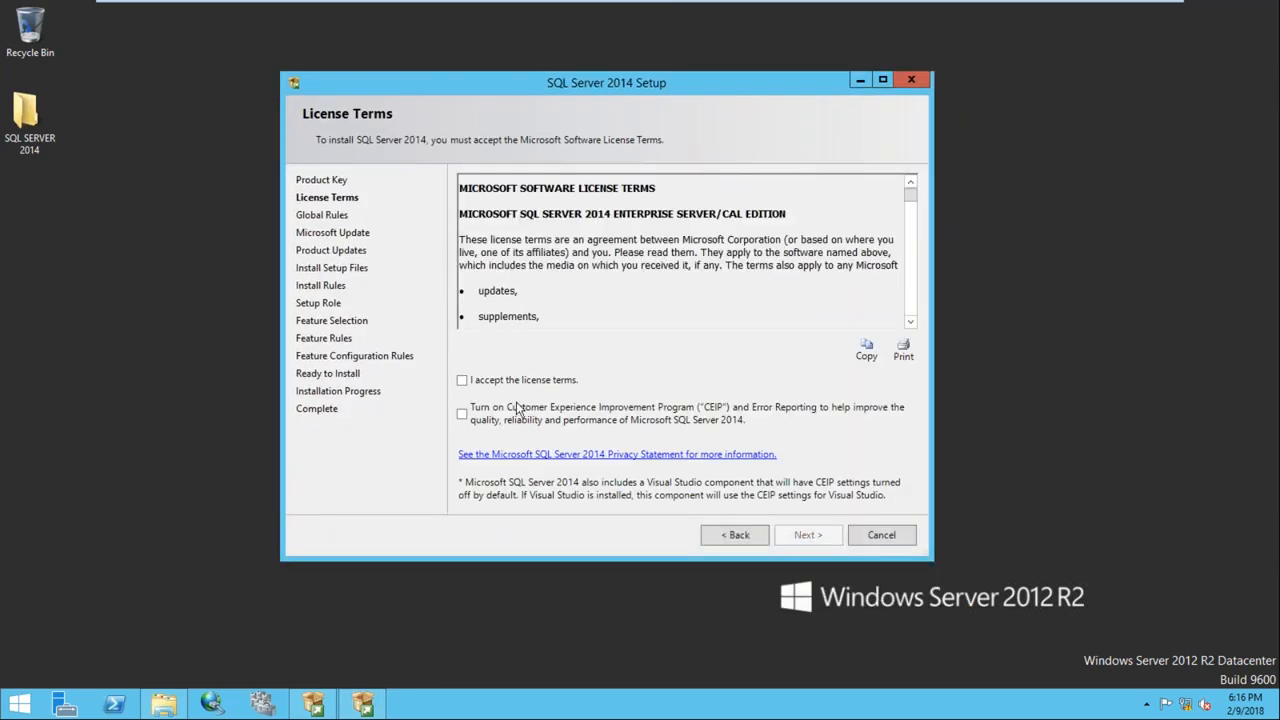
click(462, 380)
key(ctrl+alt)
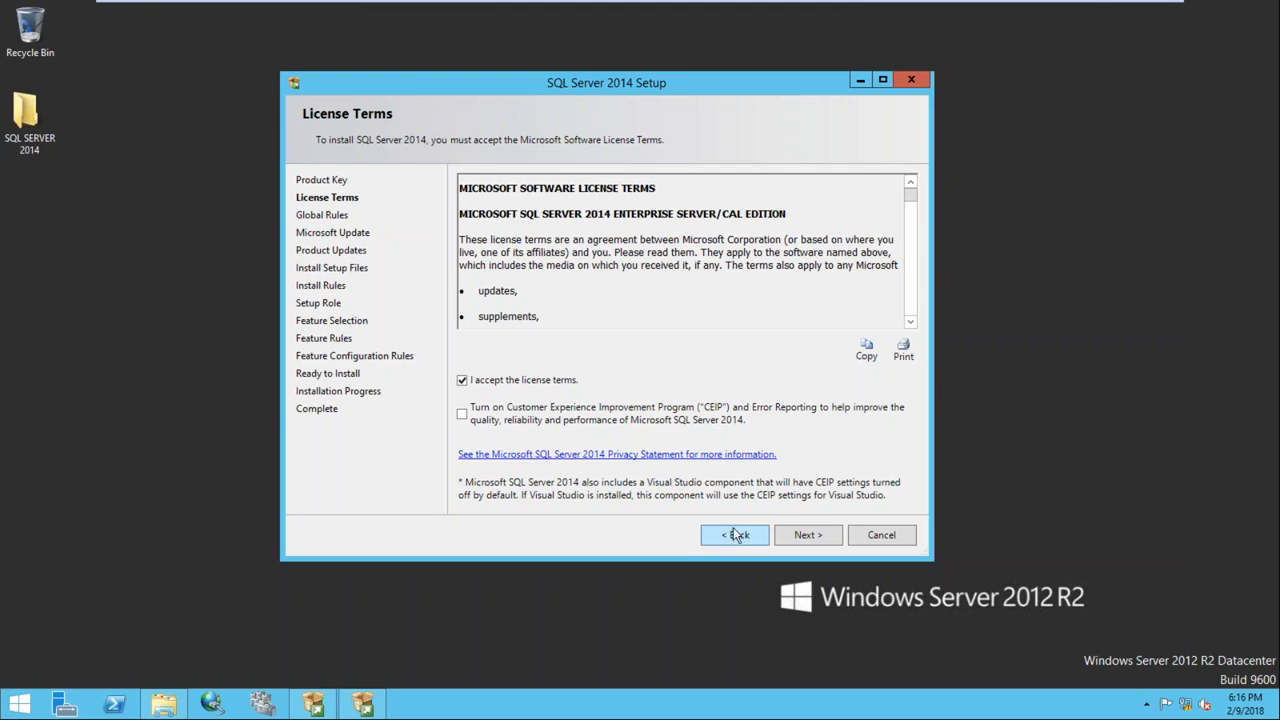
click(797, 534)
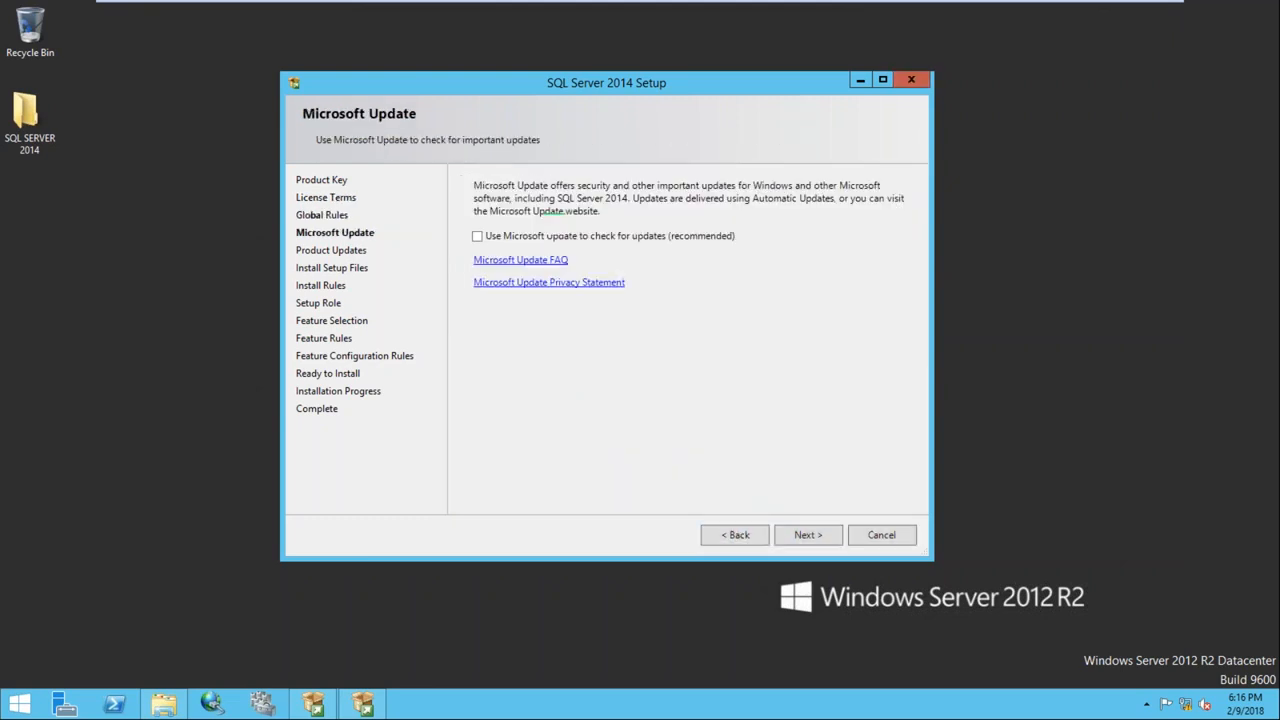
click(803, 536)
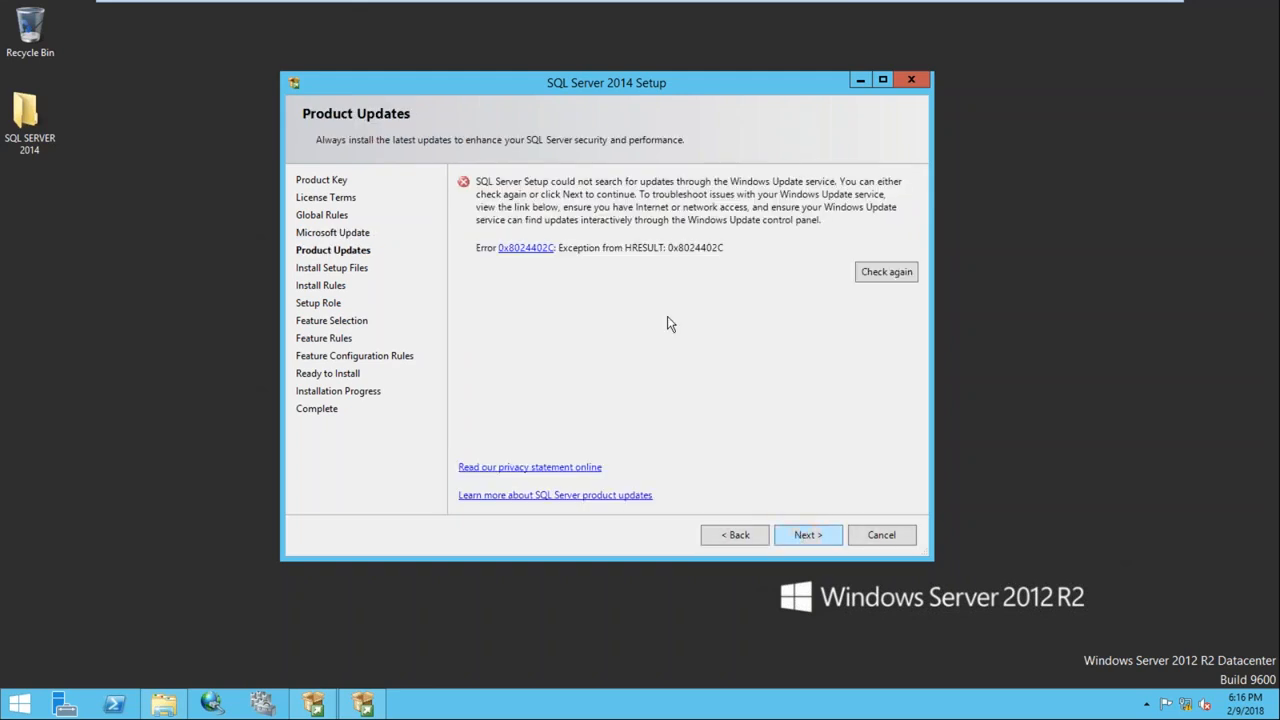
click(799, 536)
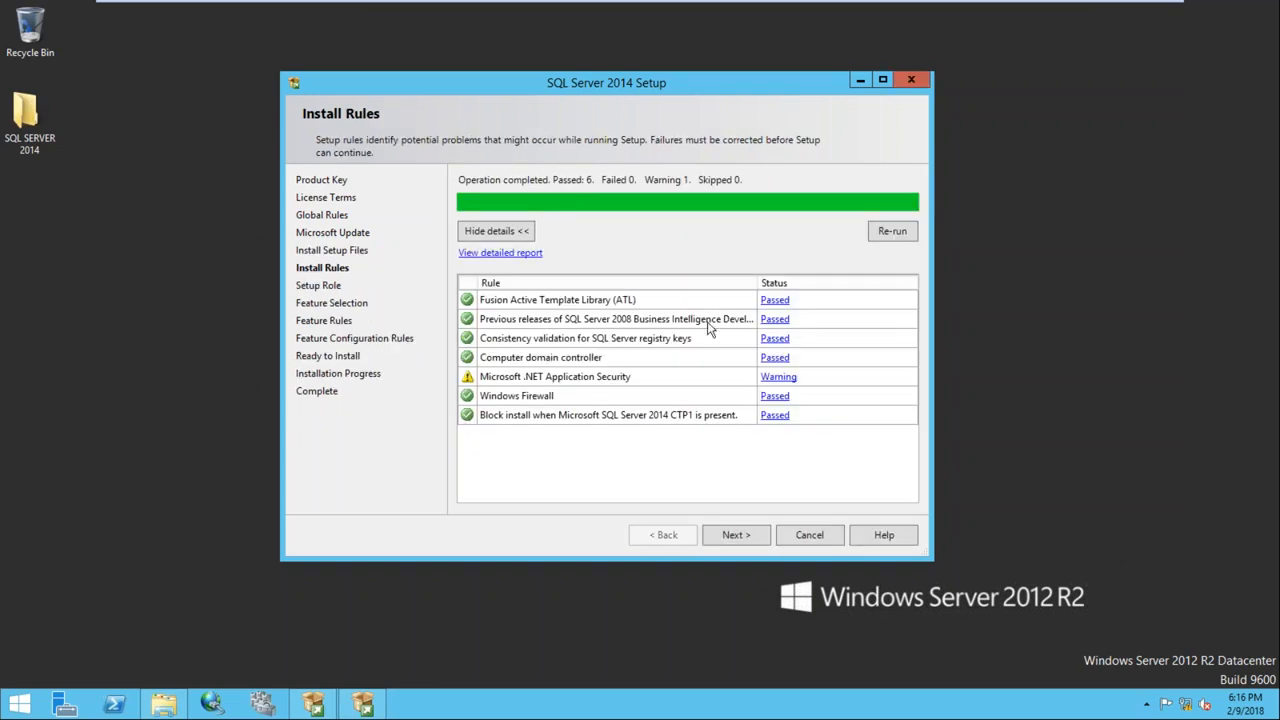
click(736, 537)
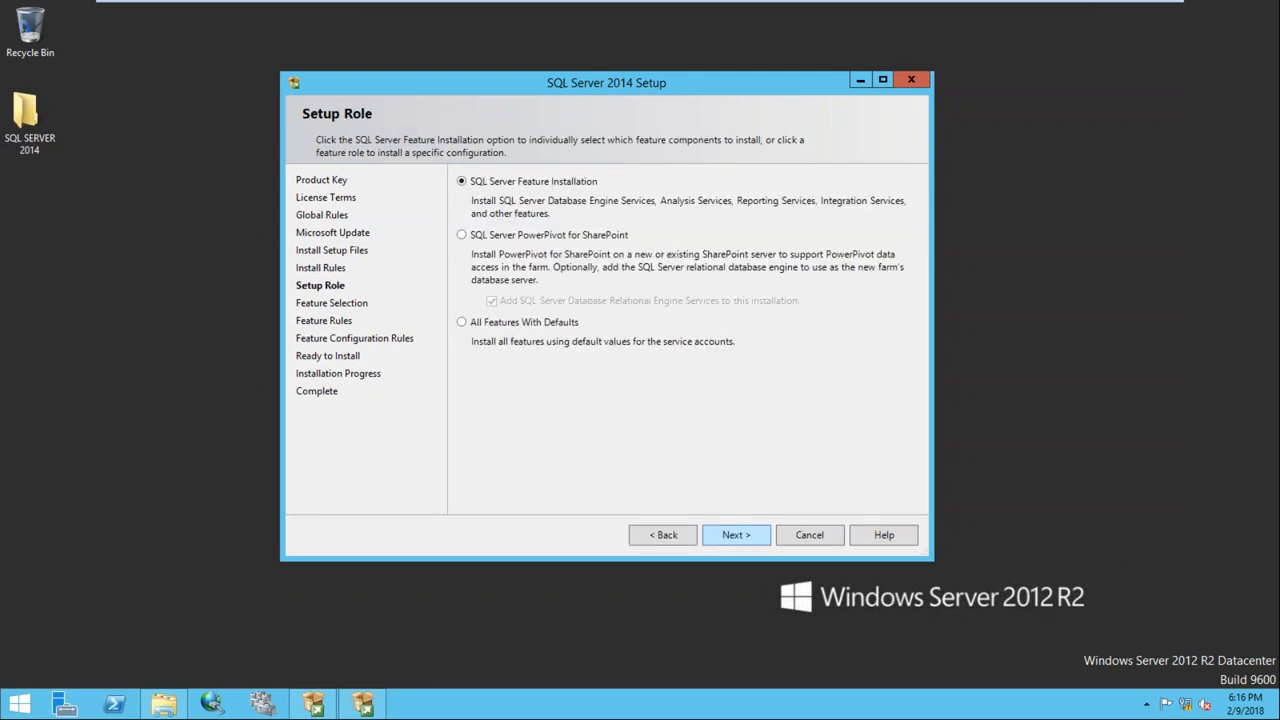
Select Database Engine Services with Replication, Full-Text and Data Quality Services, plus Integration Services and Management Tools
click(736, 535)
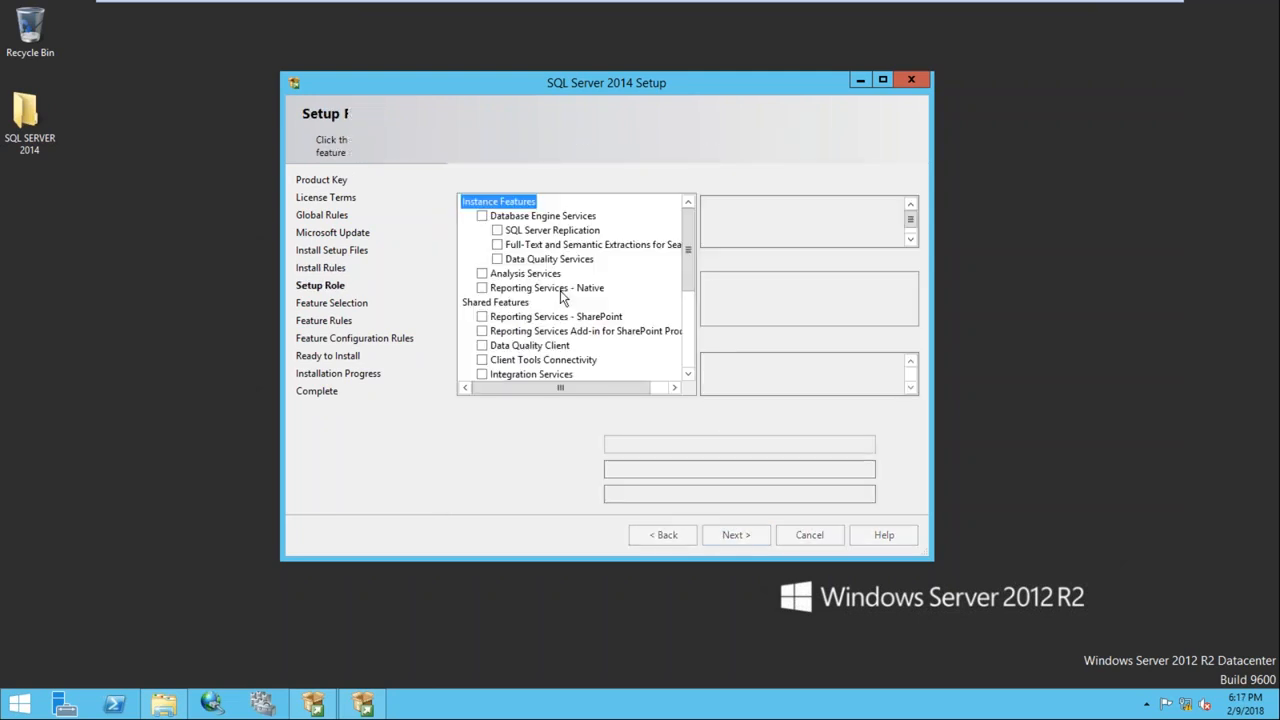
click(482, 216)
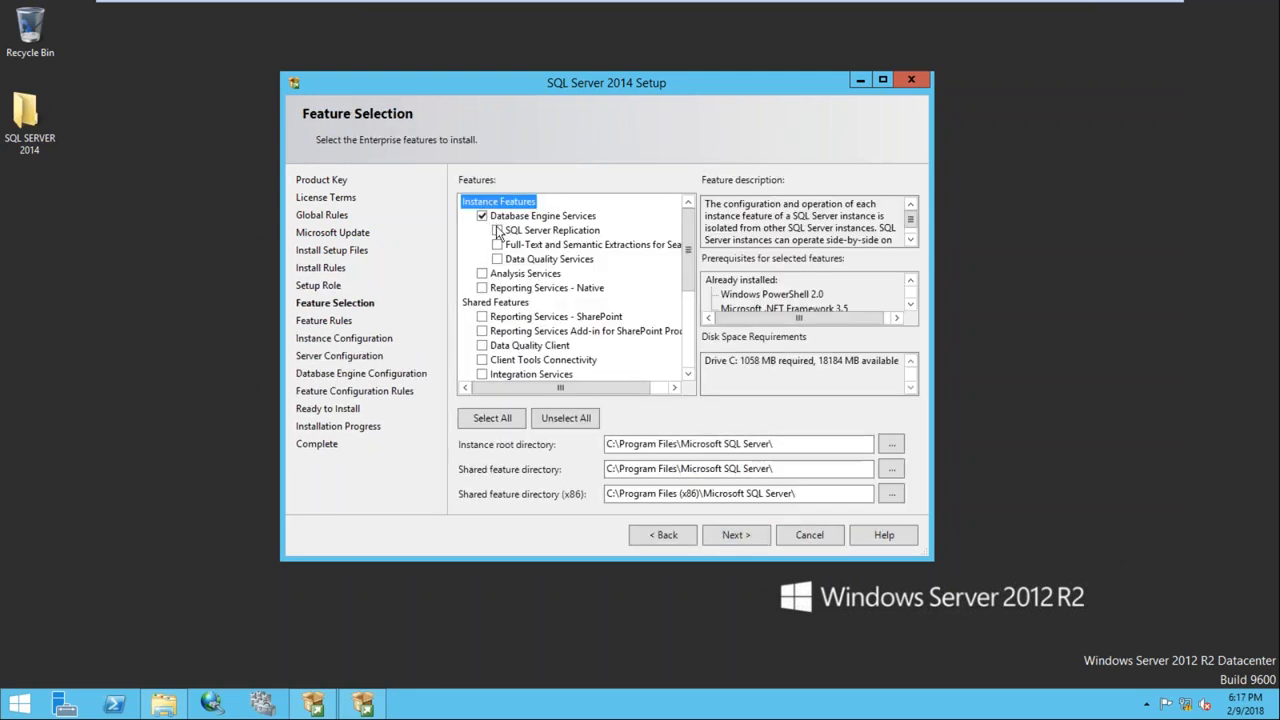
click(497, 230)
click(497, 244)
click(497, 259)
drag(693, 275, 692, 311)
click(482, 302)
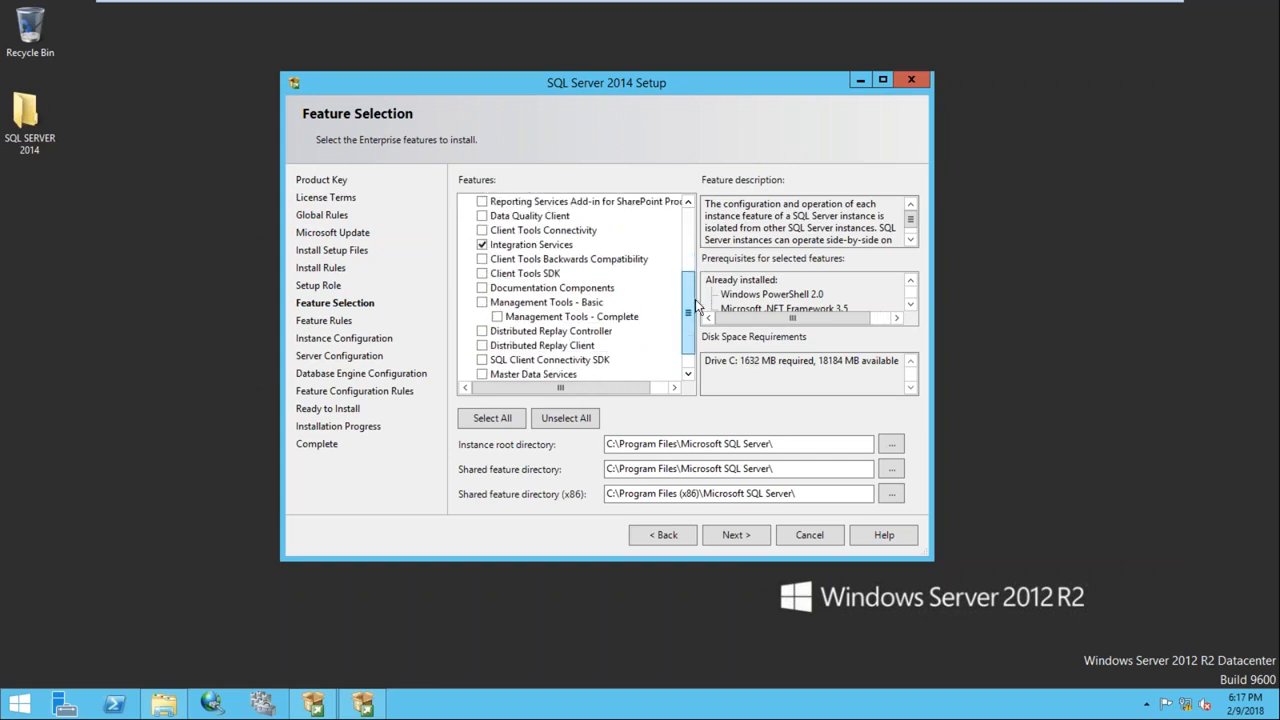
click(482, 302)
click(732, 530)
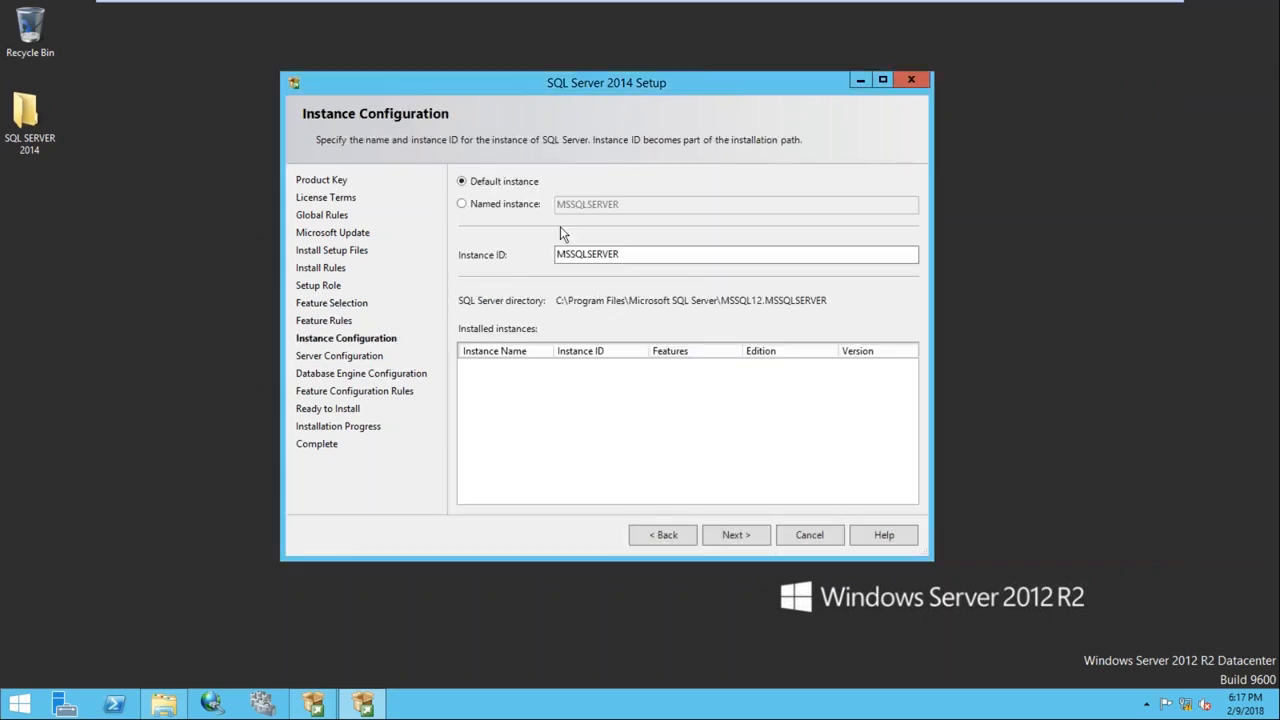
Keep the default MSSQLSERVER instance and run SQL Server Agent as domain account sqluser with its password
click(733, 536)
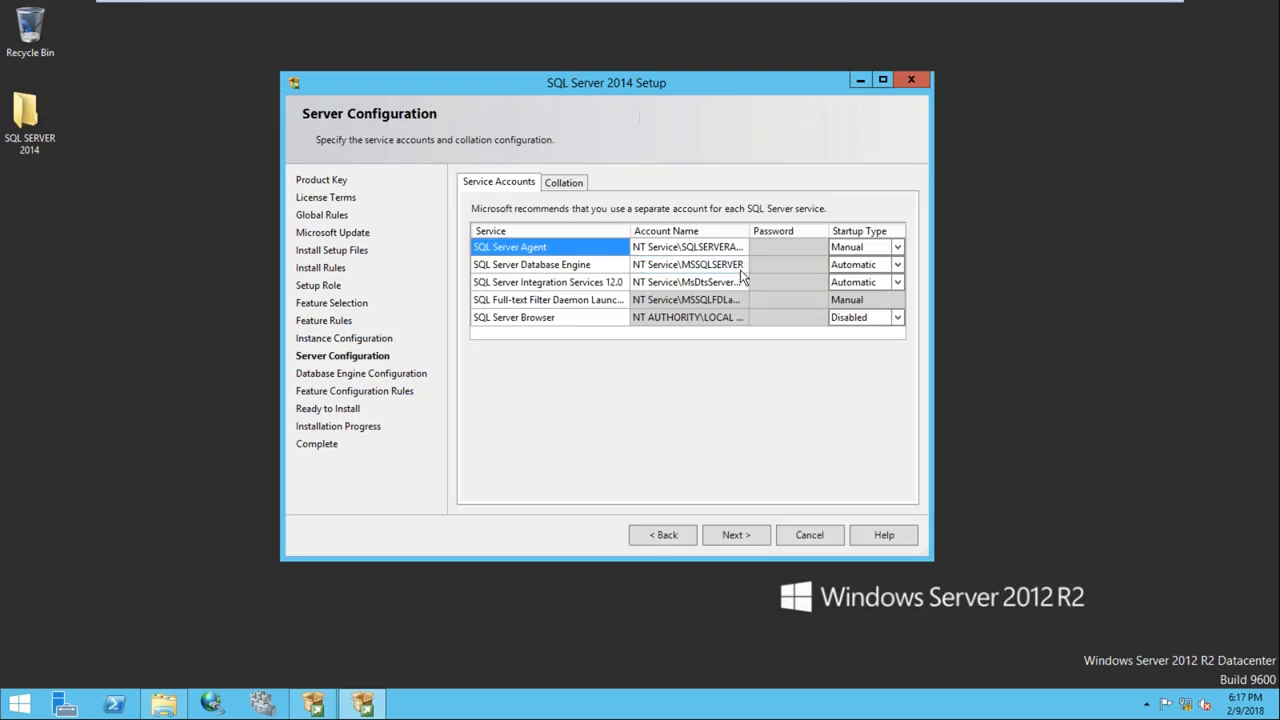
click(742, 248)
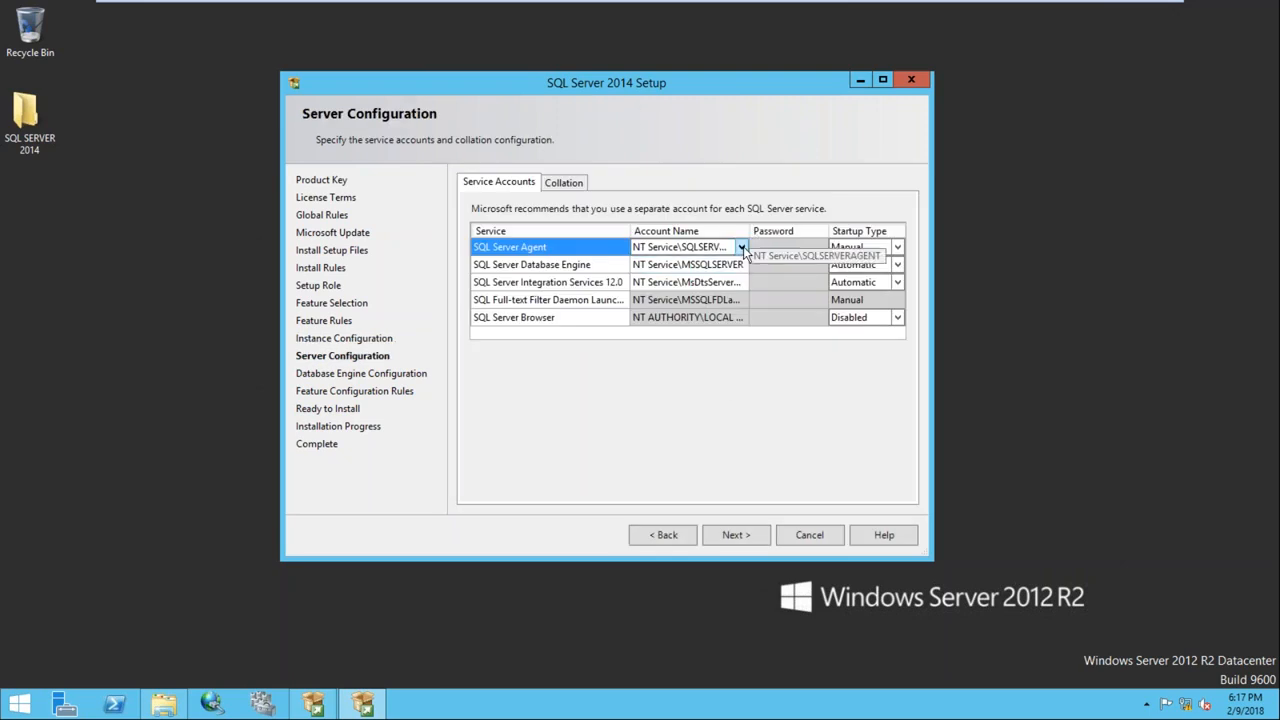
click(742, 248)
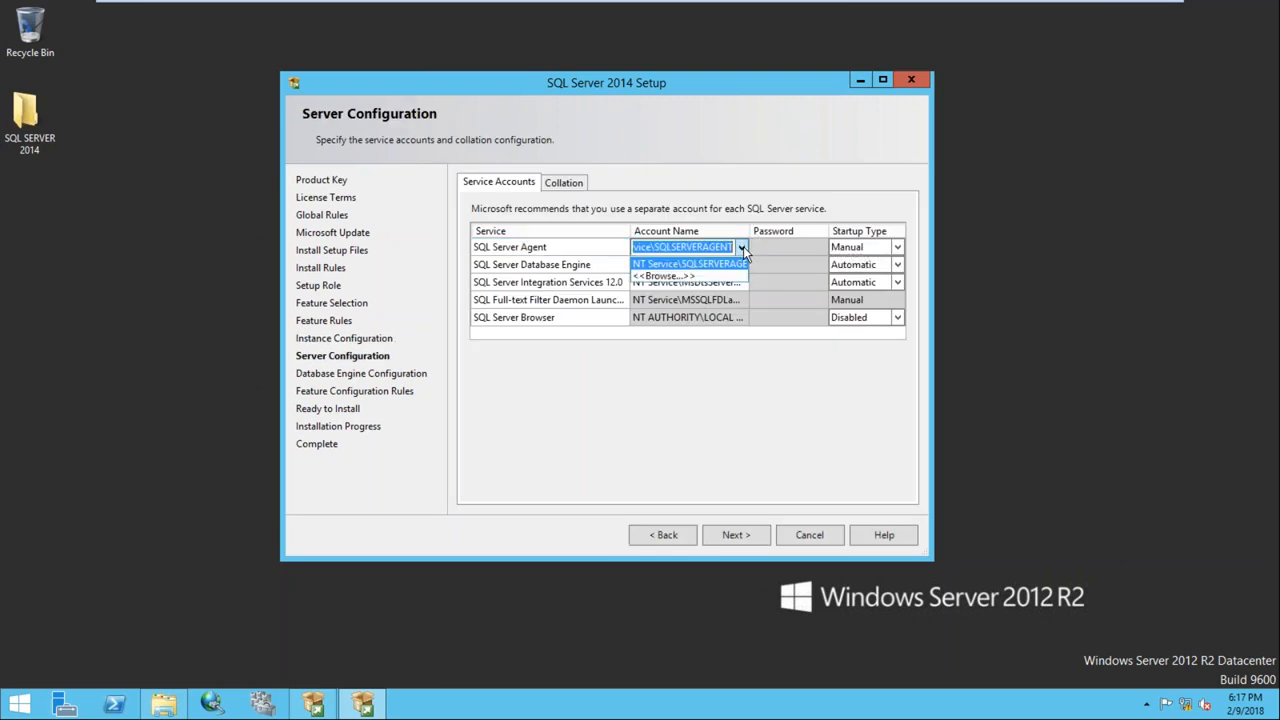
click(665, 275)
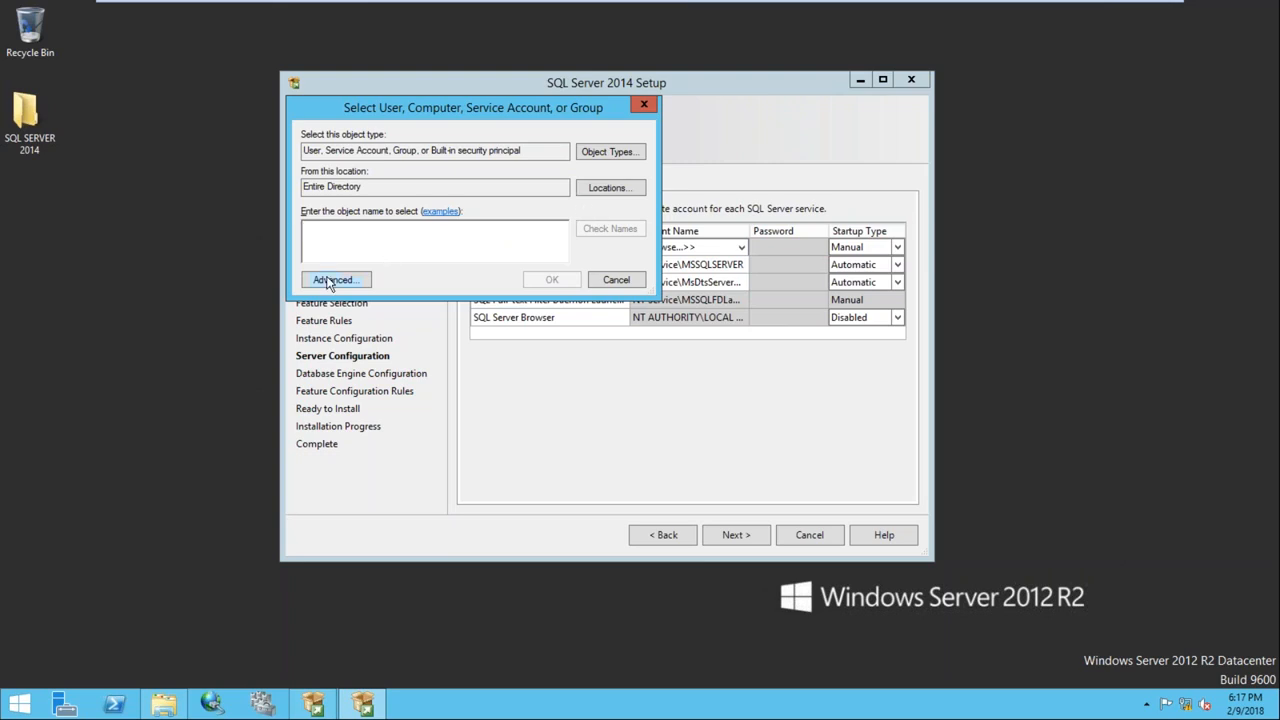
text(sqluser)
key(Return)
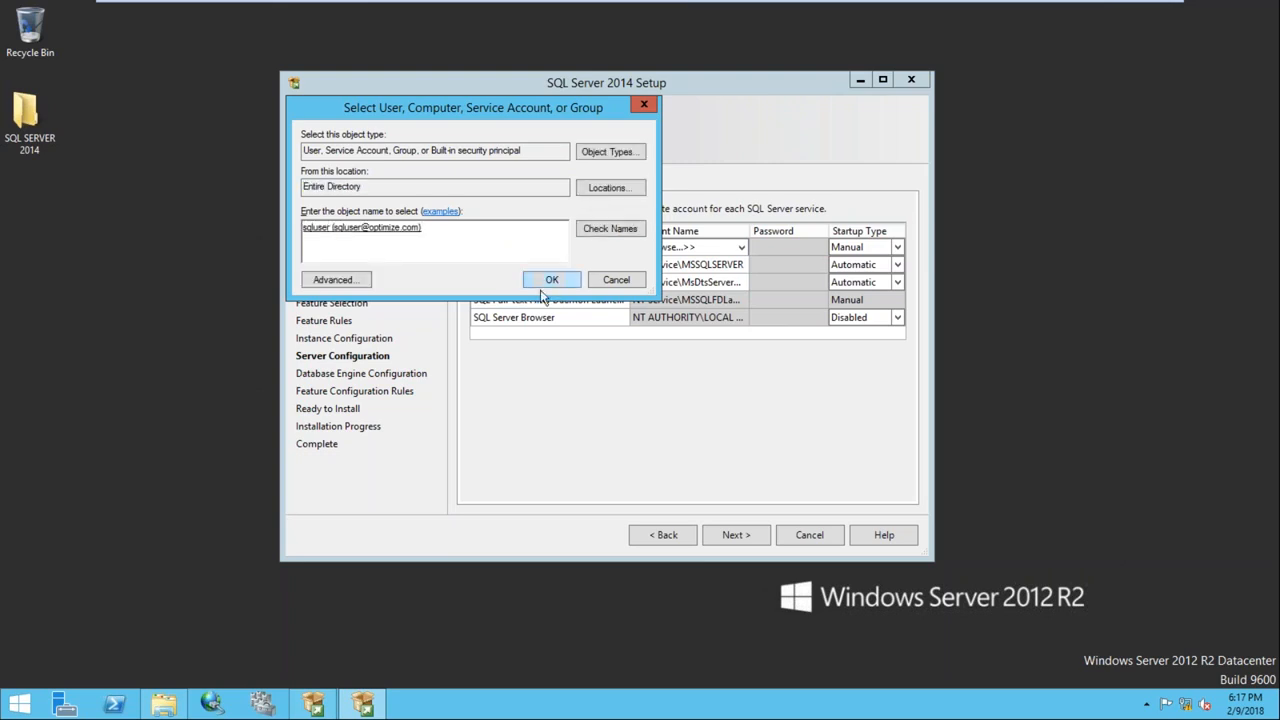
click(551, 279)
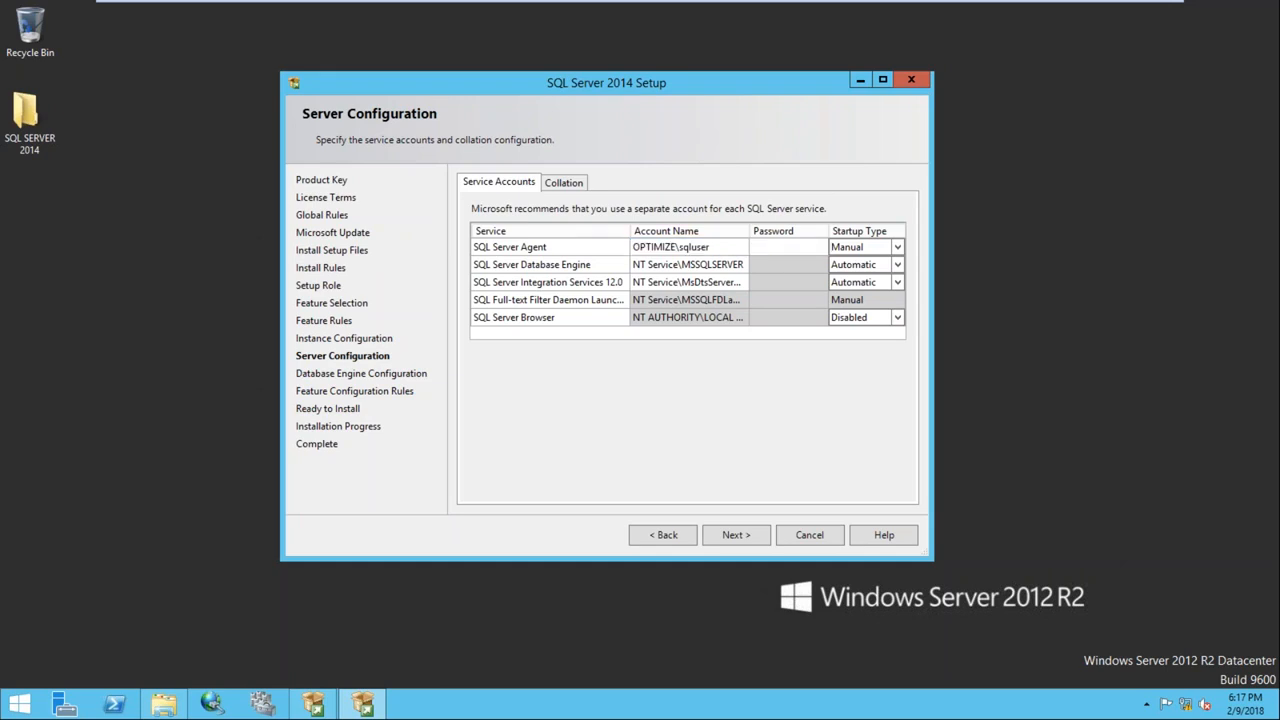
text(•••••••)
Run the Database Engine as domain account sqluser and enter its password
click(745, 266)
click(745, 266)
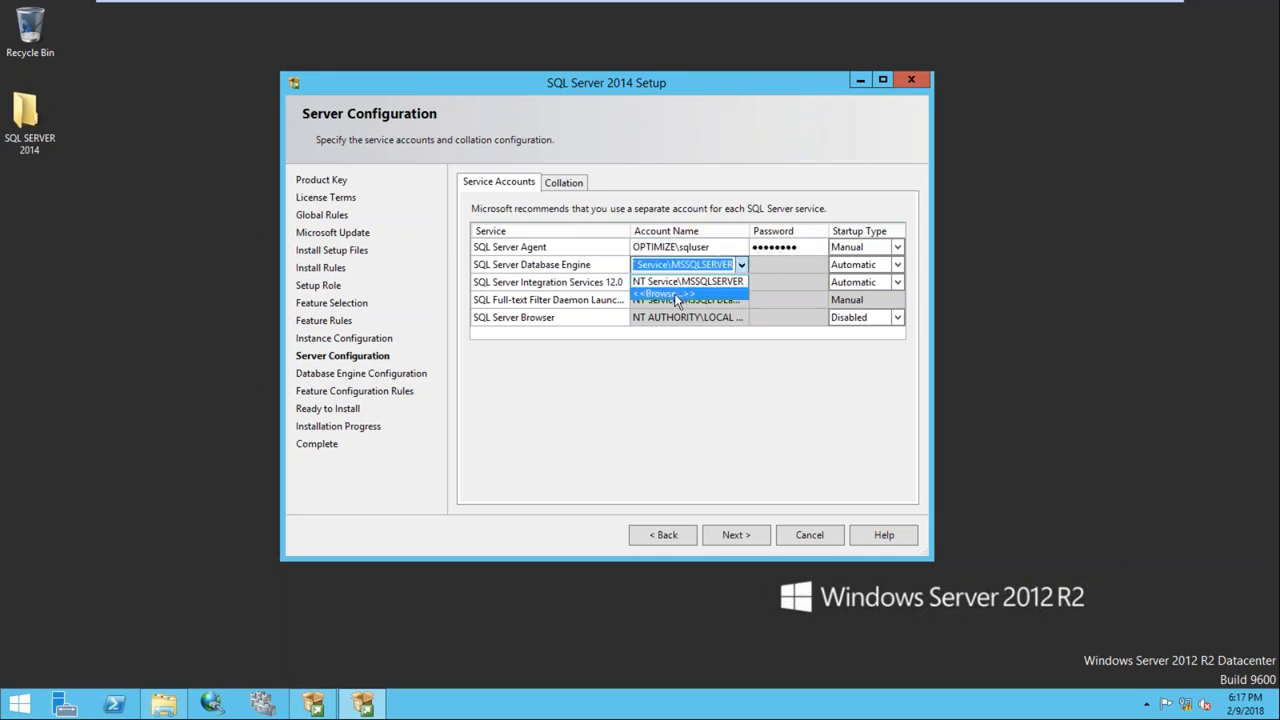
click(680, 292)
text(sqluser)
key(ctrl+k)
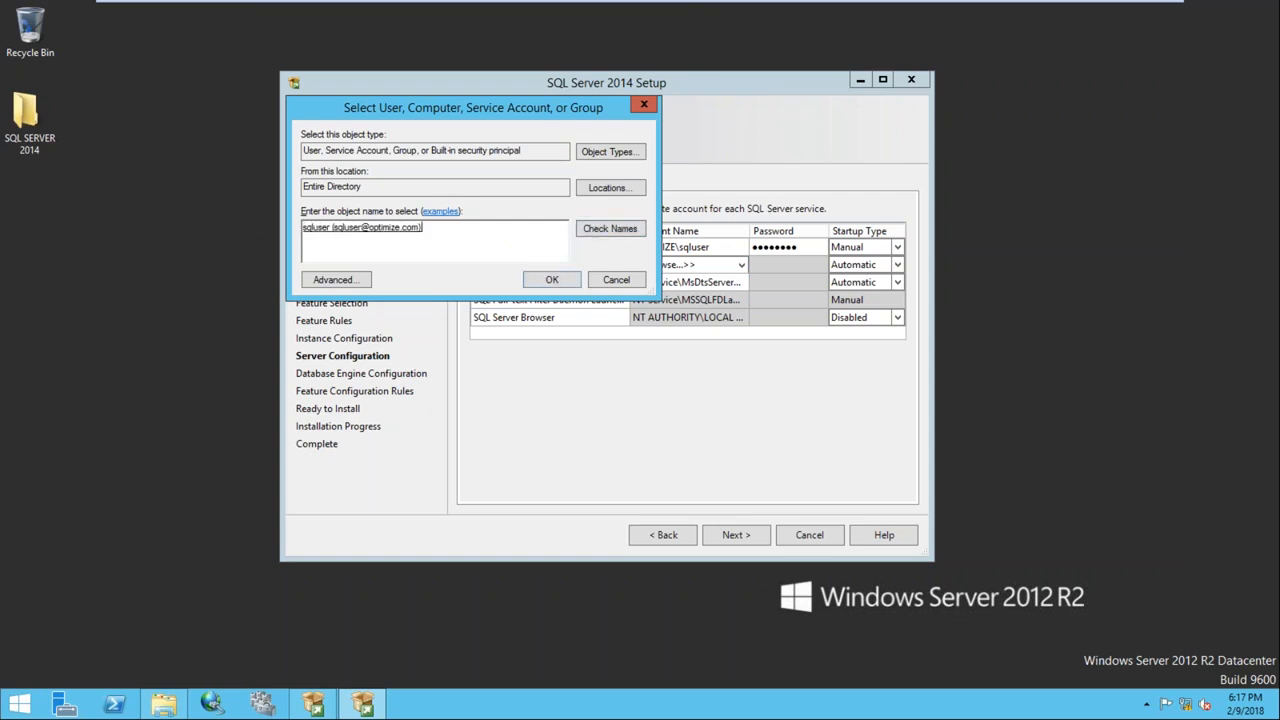
click(552, 280)
click(781, 265)
text(••••••••)
Set SQL Server Agent's startup type to Automatic
click(897, 247)
click(897, 247)
click(847, 264)
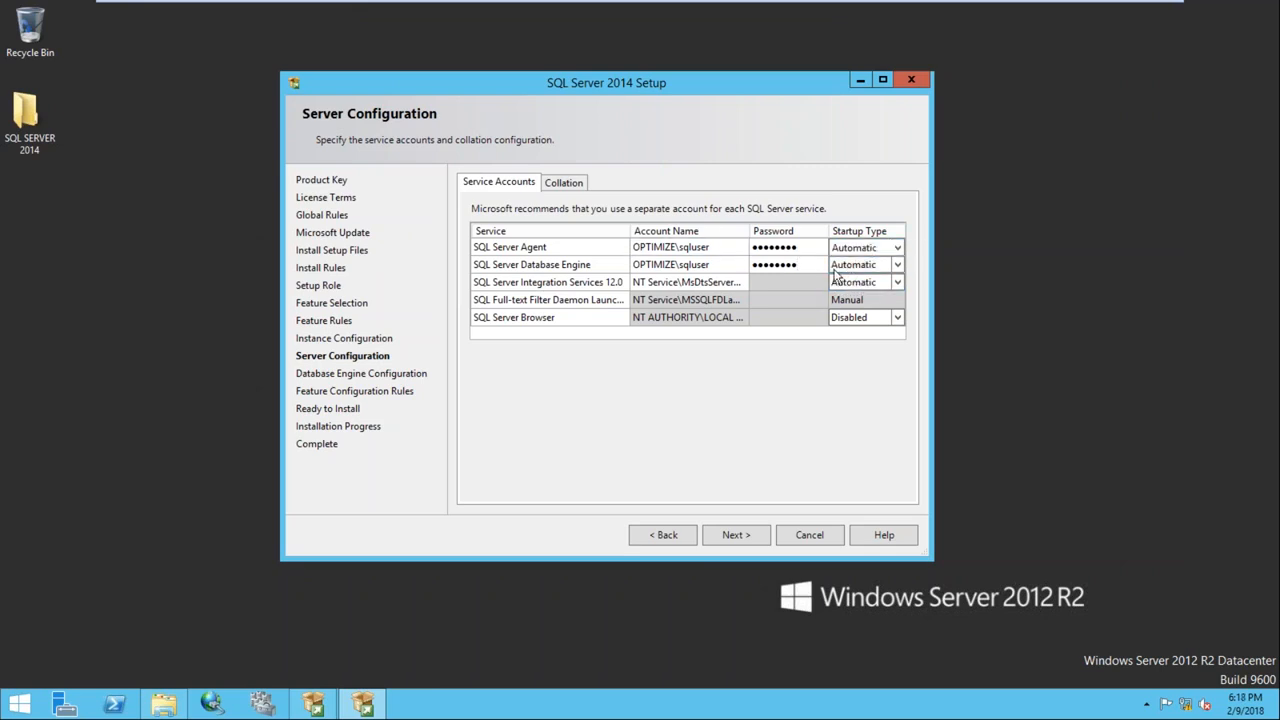
click(731, 535)
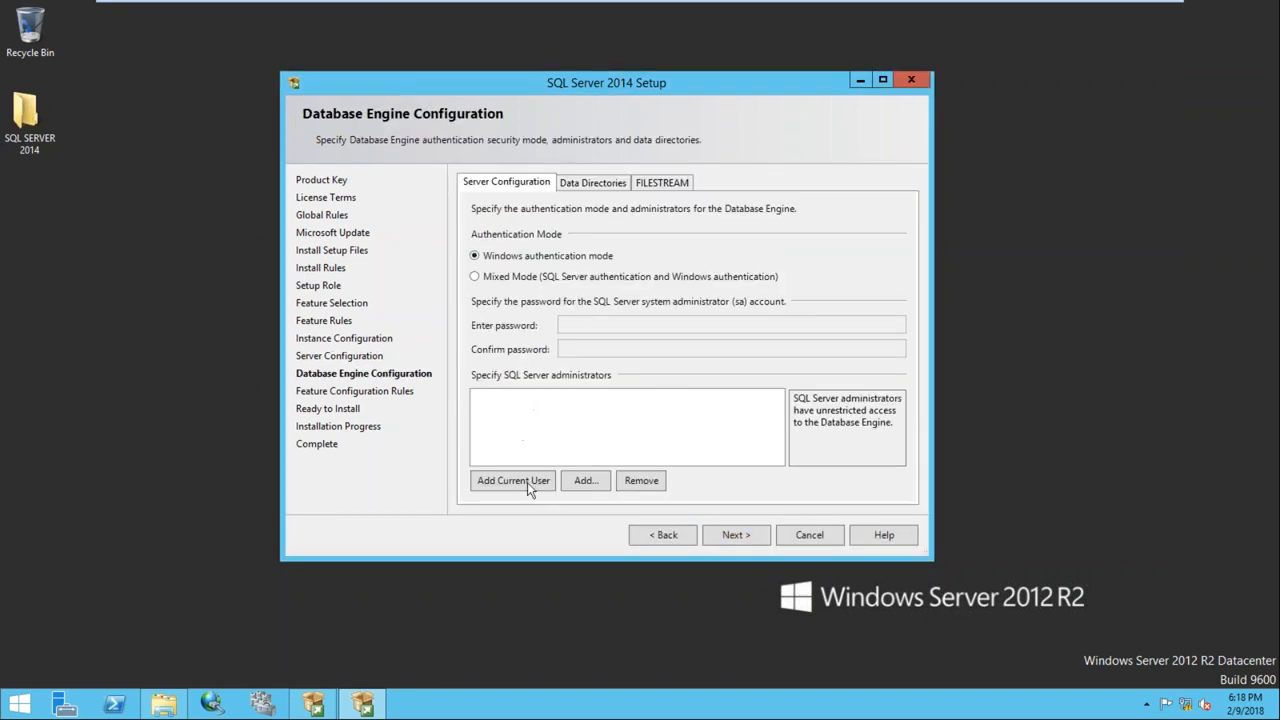
Add the current user as administrator, choose Mixed Mode, and enter and confirm the sa password
click(524, 487)
click(503, 277)
click(572, 320)
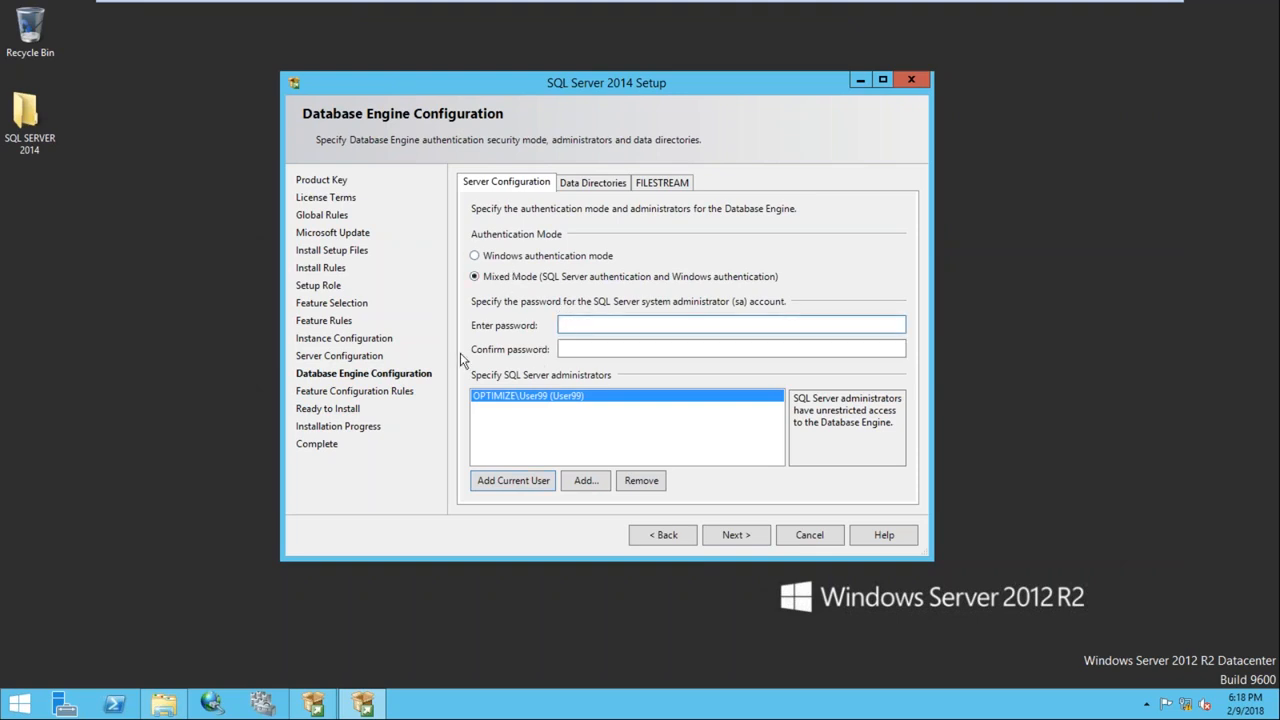
text(Password)
key(Tab)
text(Password)
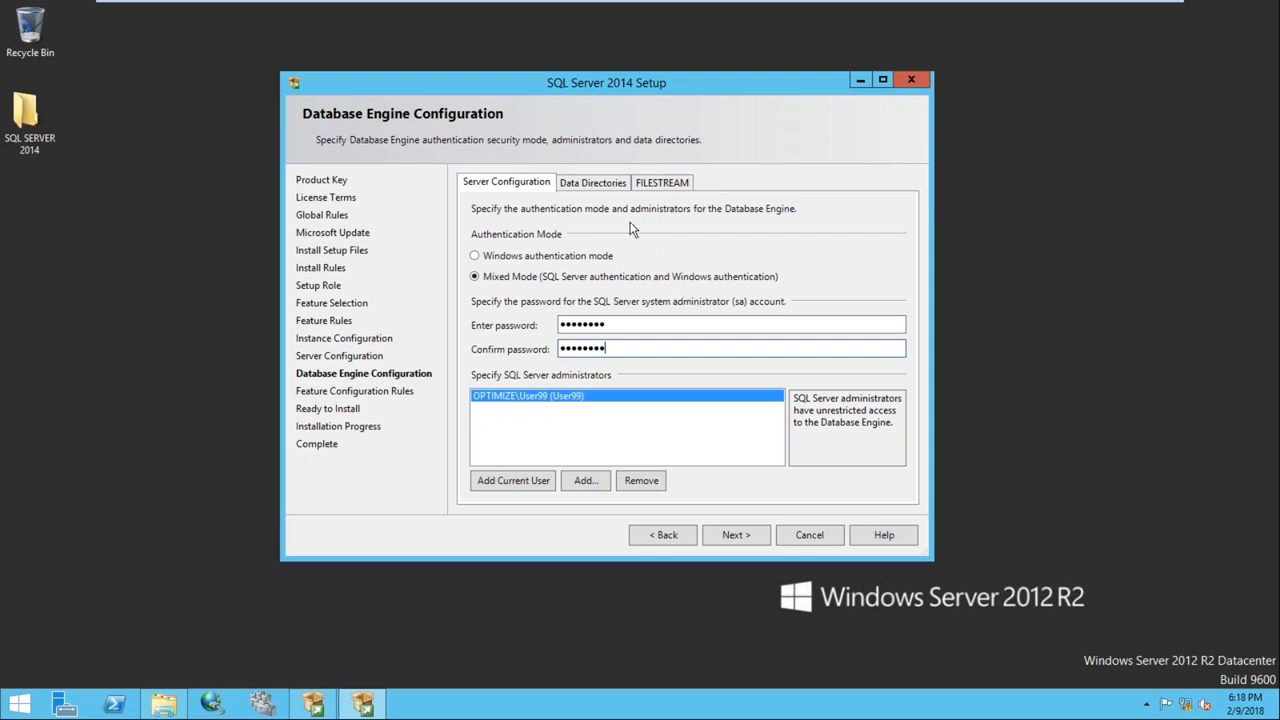
click(724, 539)
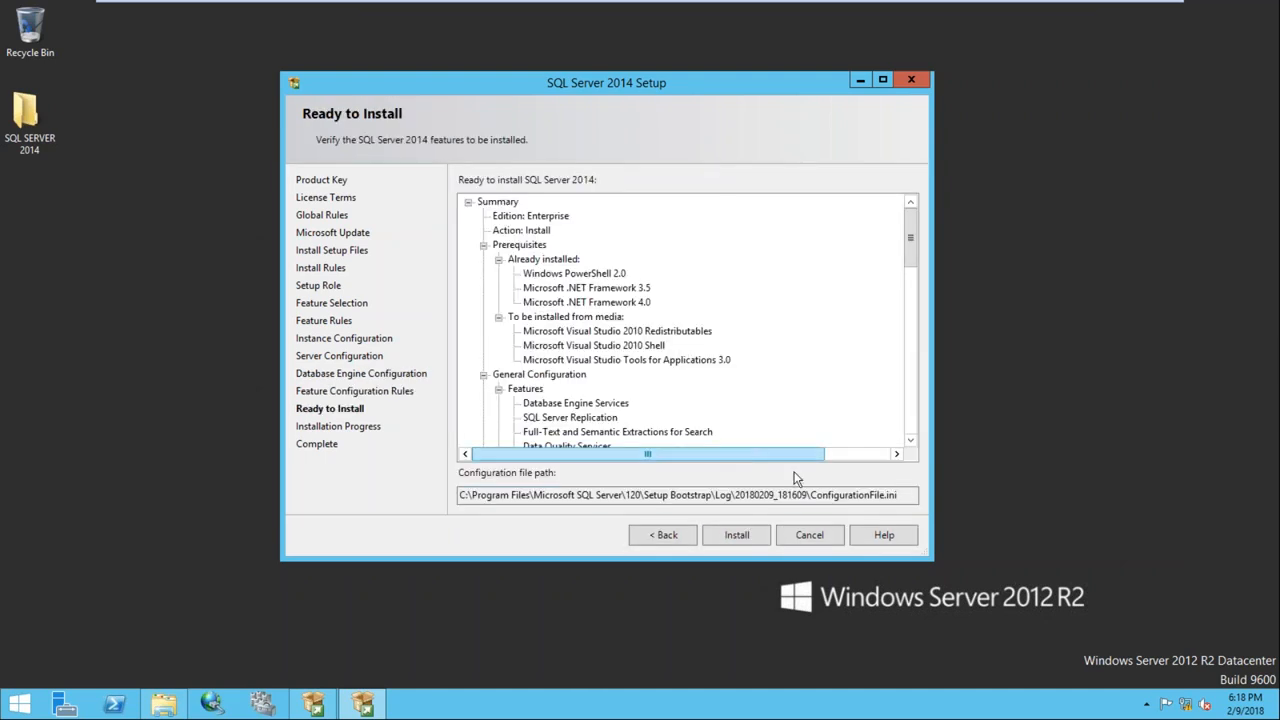
Select the configuration file path, then open the Installation Center's Advanced page
drag(903, 494, 436, 493)
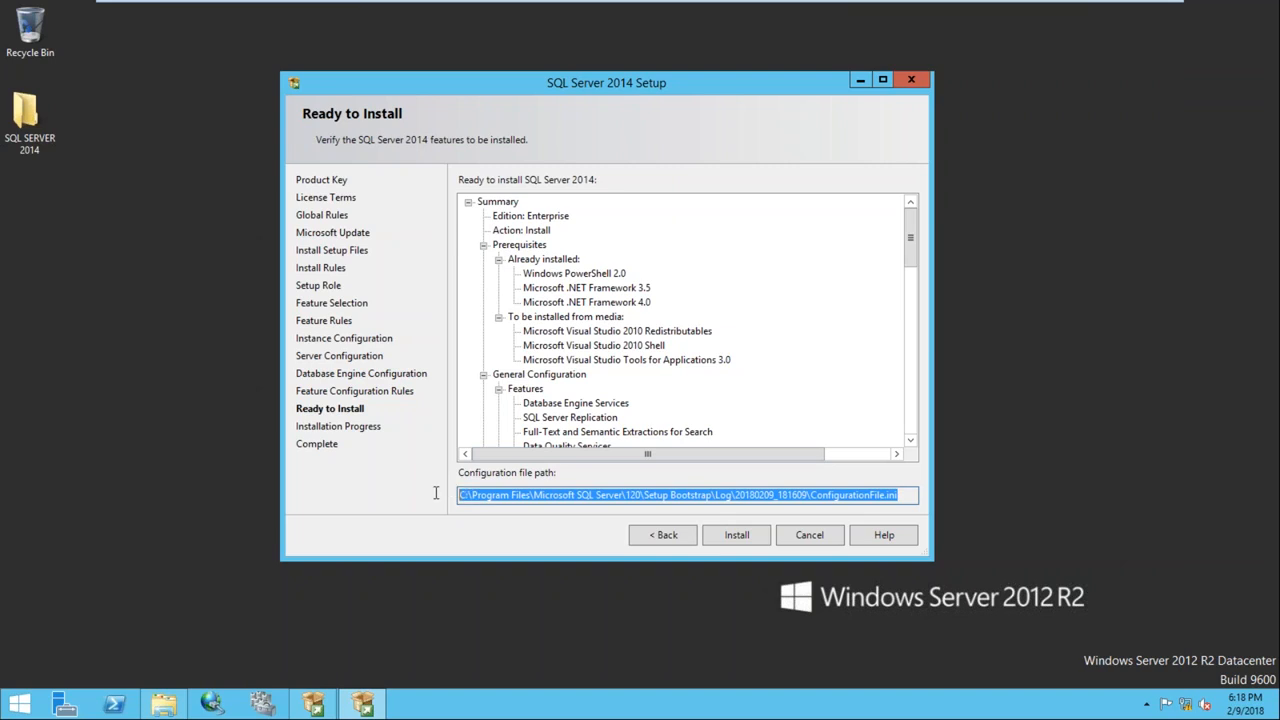
click(872, 494)
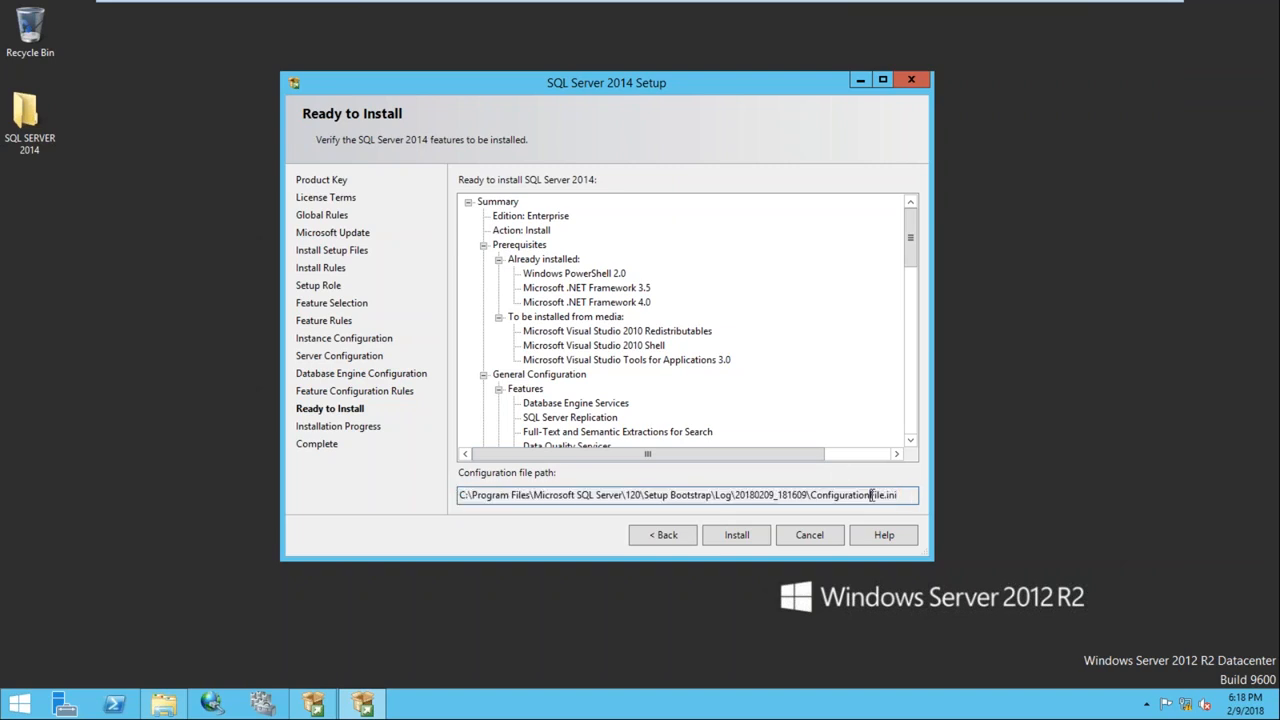
drag(903, 494, 448, 485)
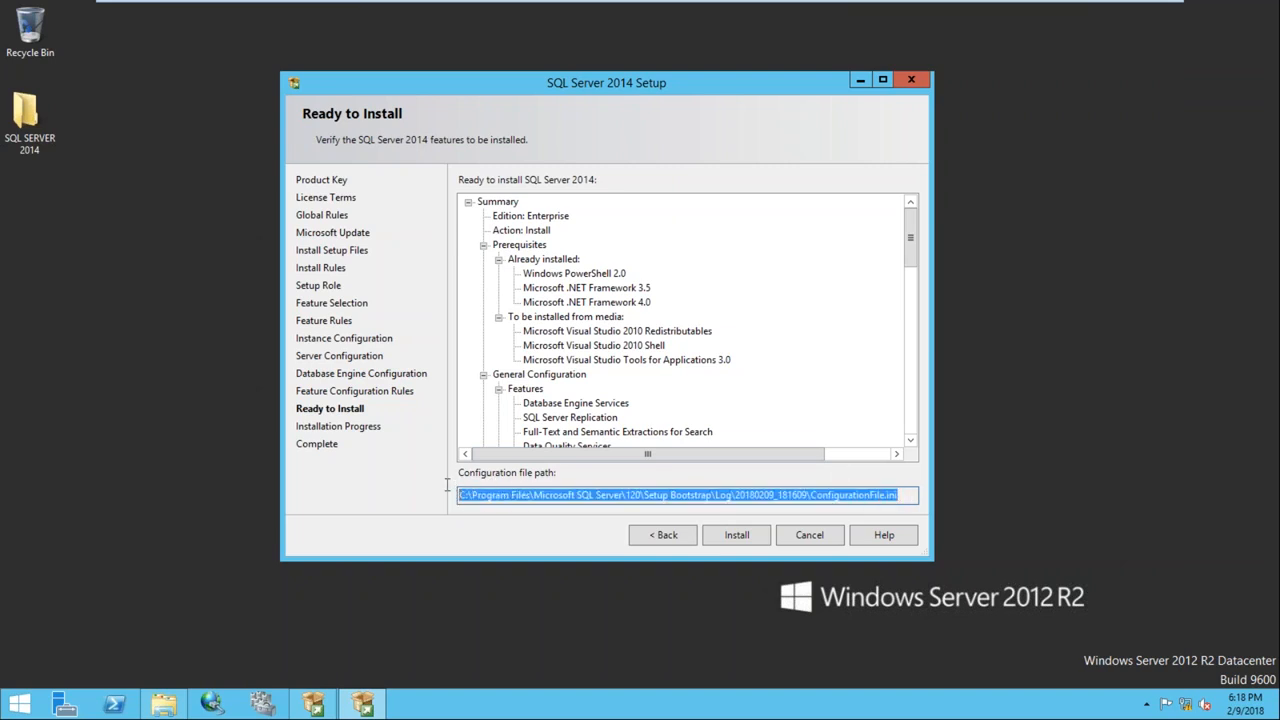
click(315, 709)
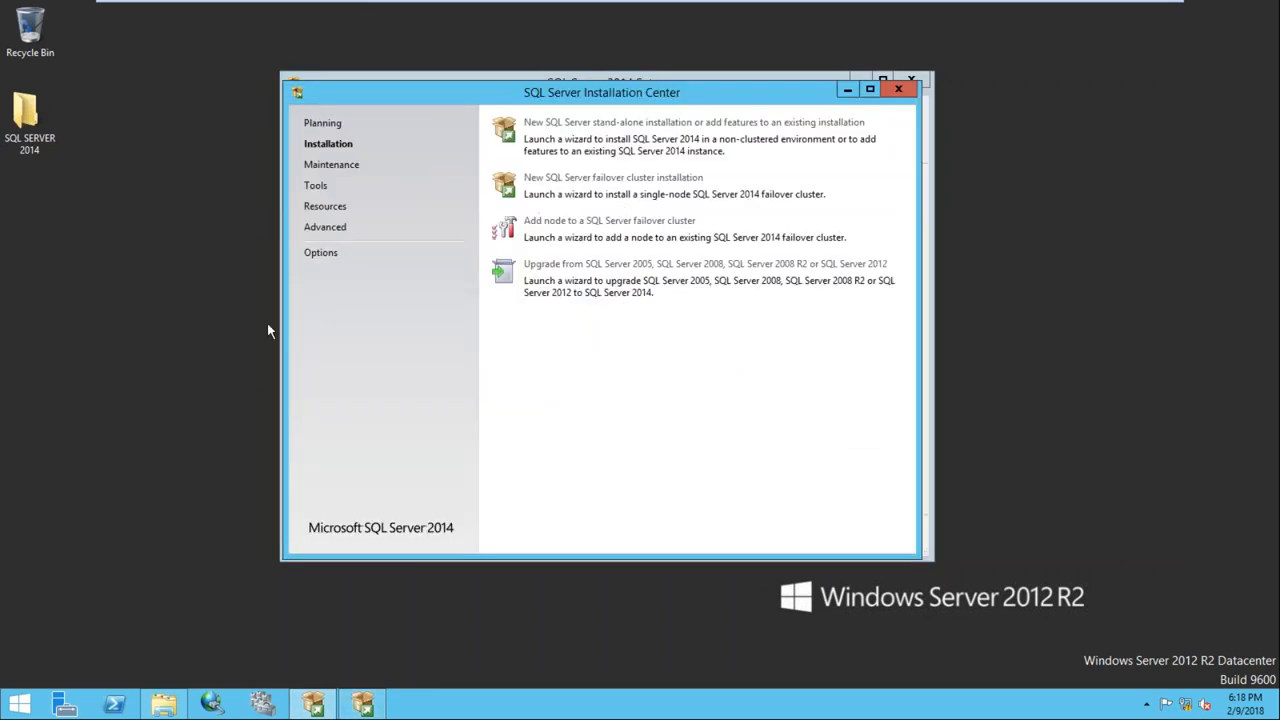
click(330, 236)
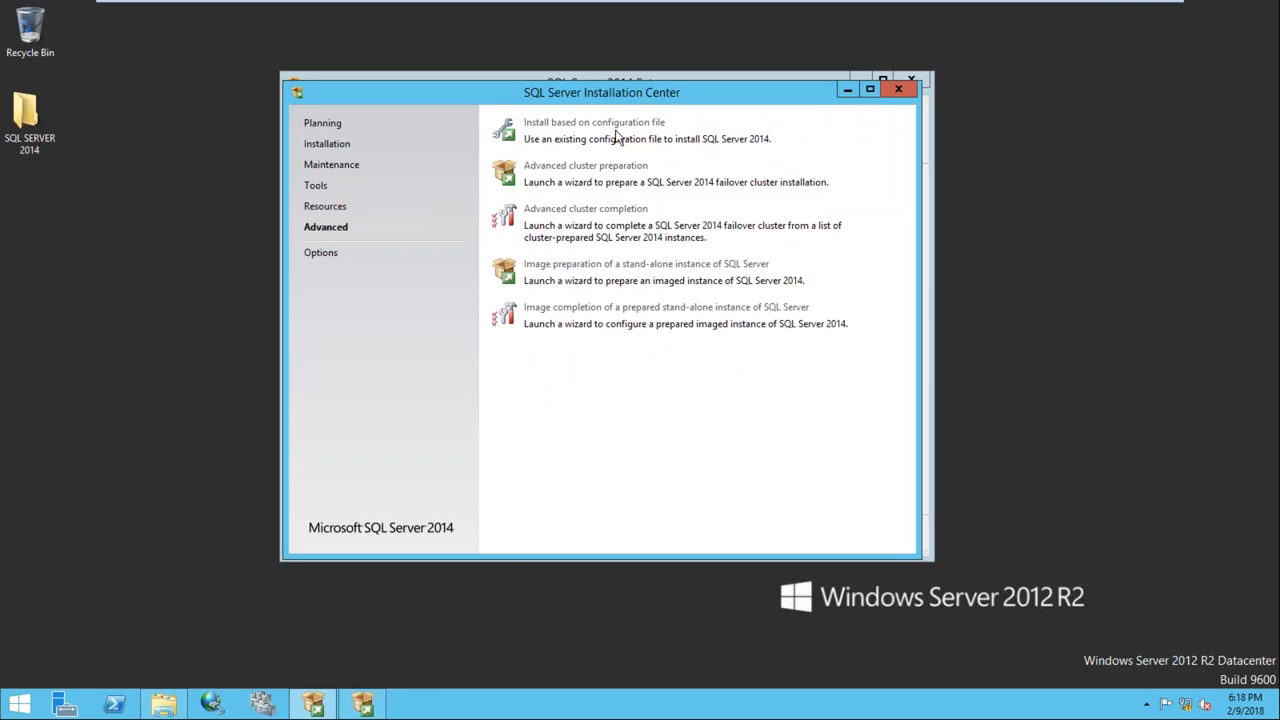
Minimize the Node1 VM and load sql-talk.com in a new Chrome tab
mouse_move(869, 8)
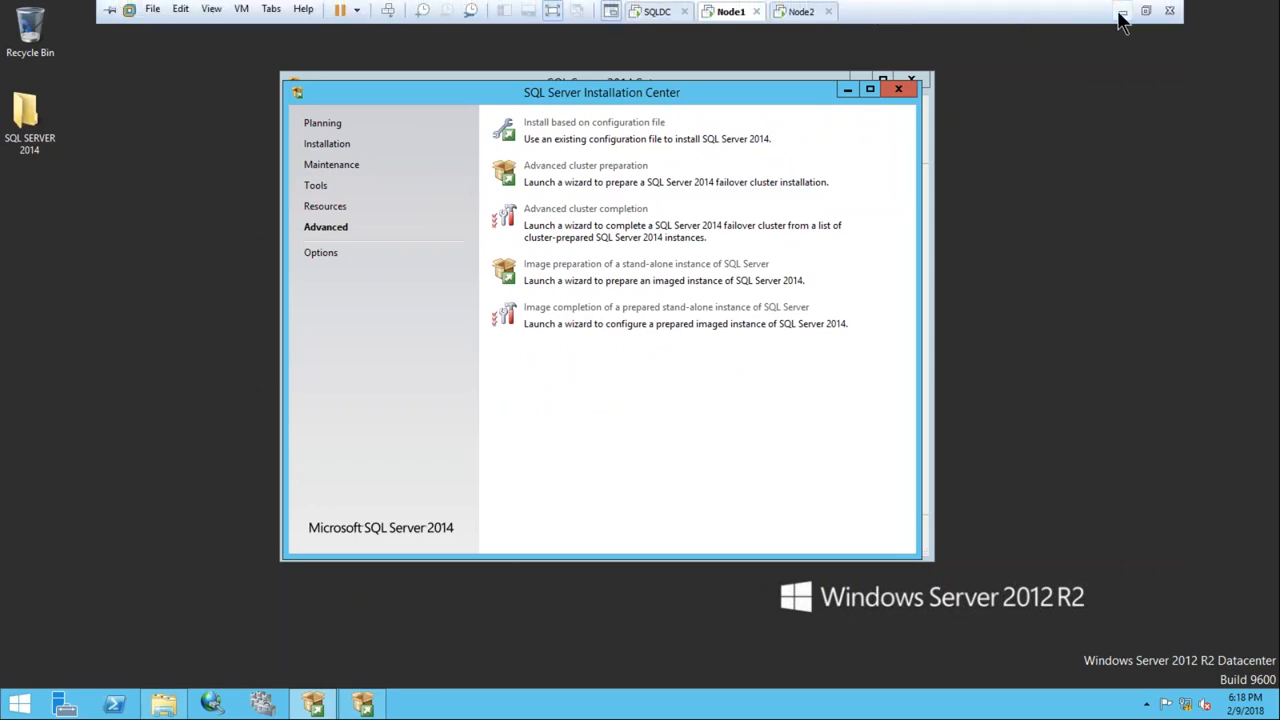
click(1121, 13)
mouse_move(451, 704)
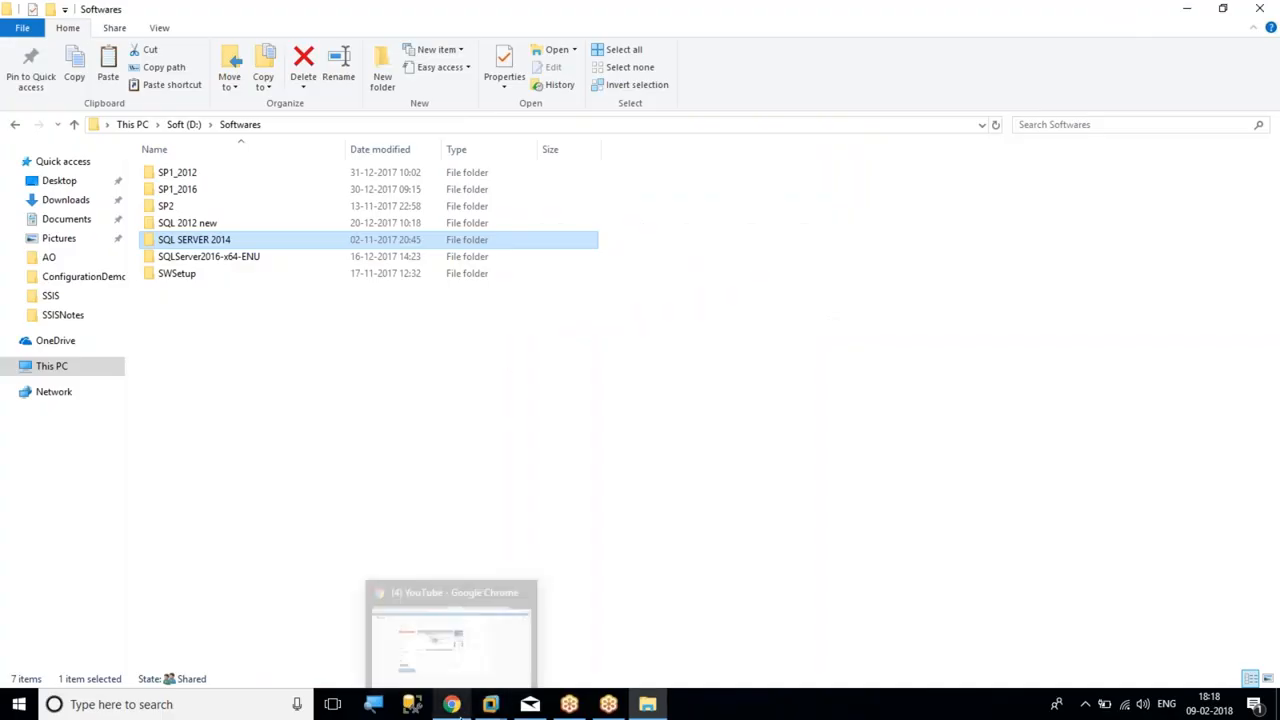
click(444, 650)
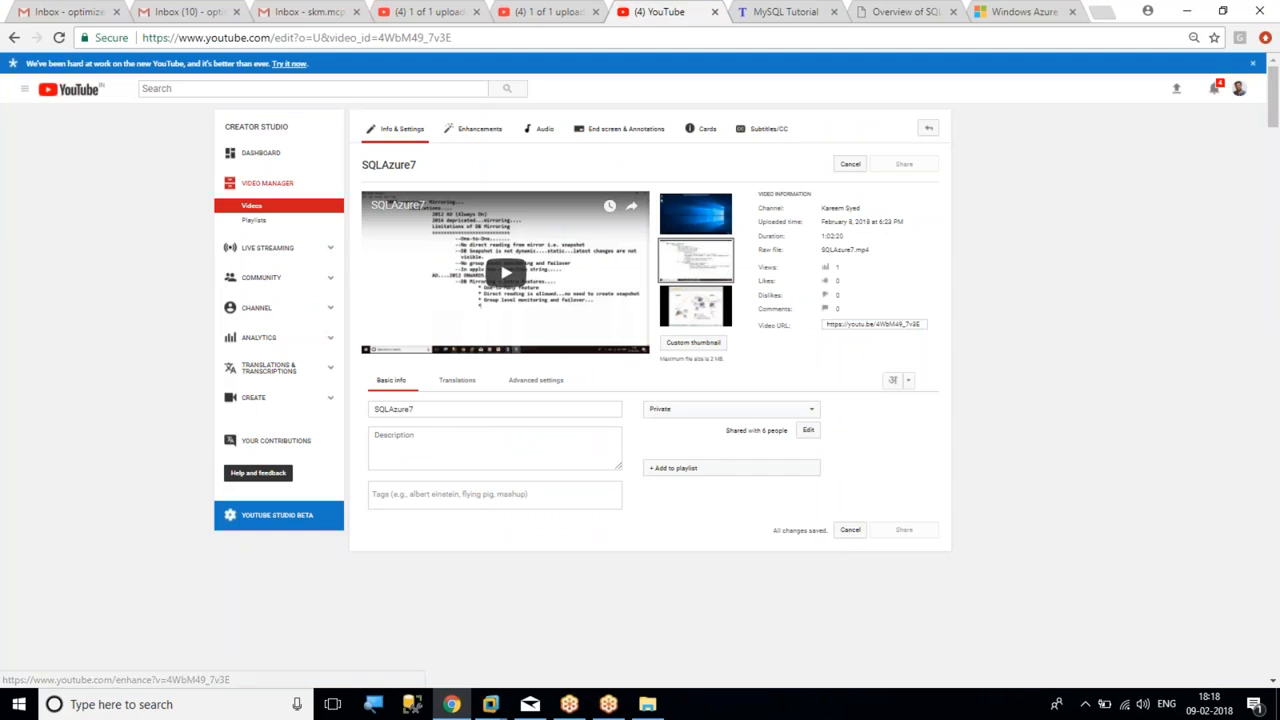
click(1100, 11)
text(sql)
key(Return)
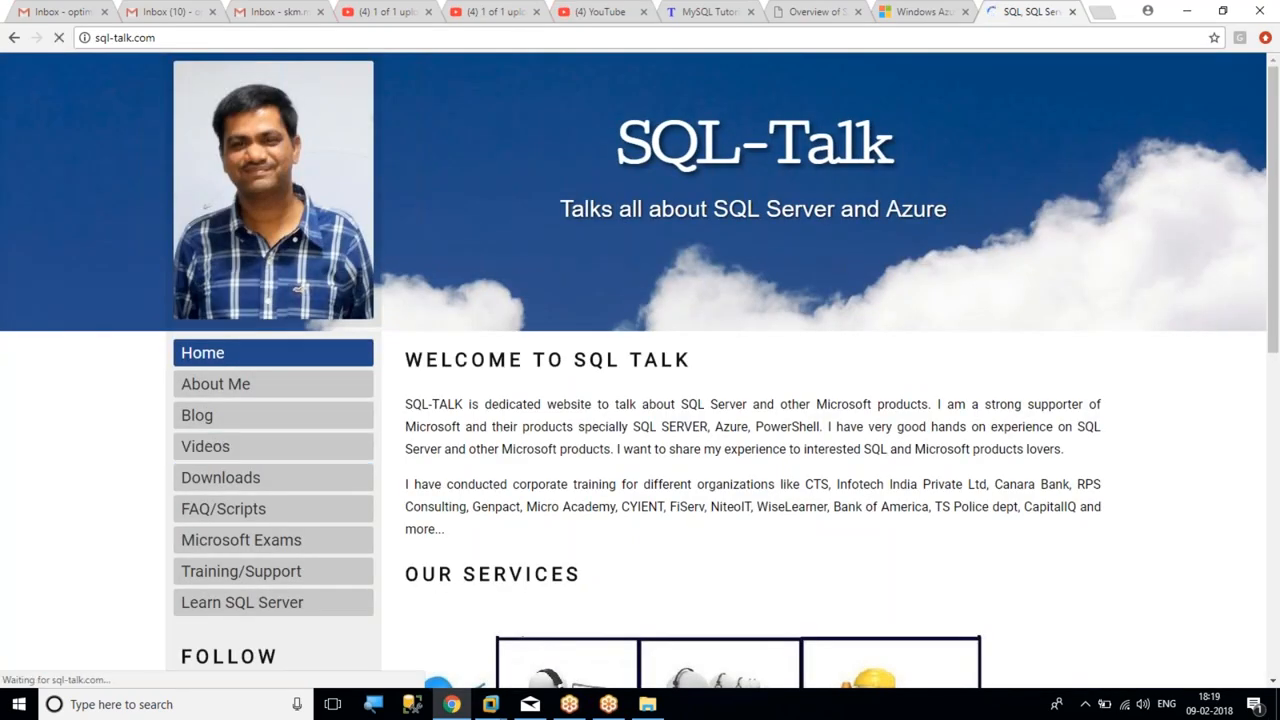
Scroll down the Videos page and highlight the configuration-file installation video heading
scroll(621, 587, down, 3)
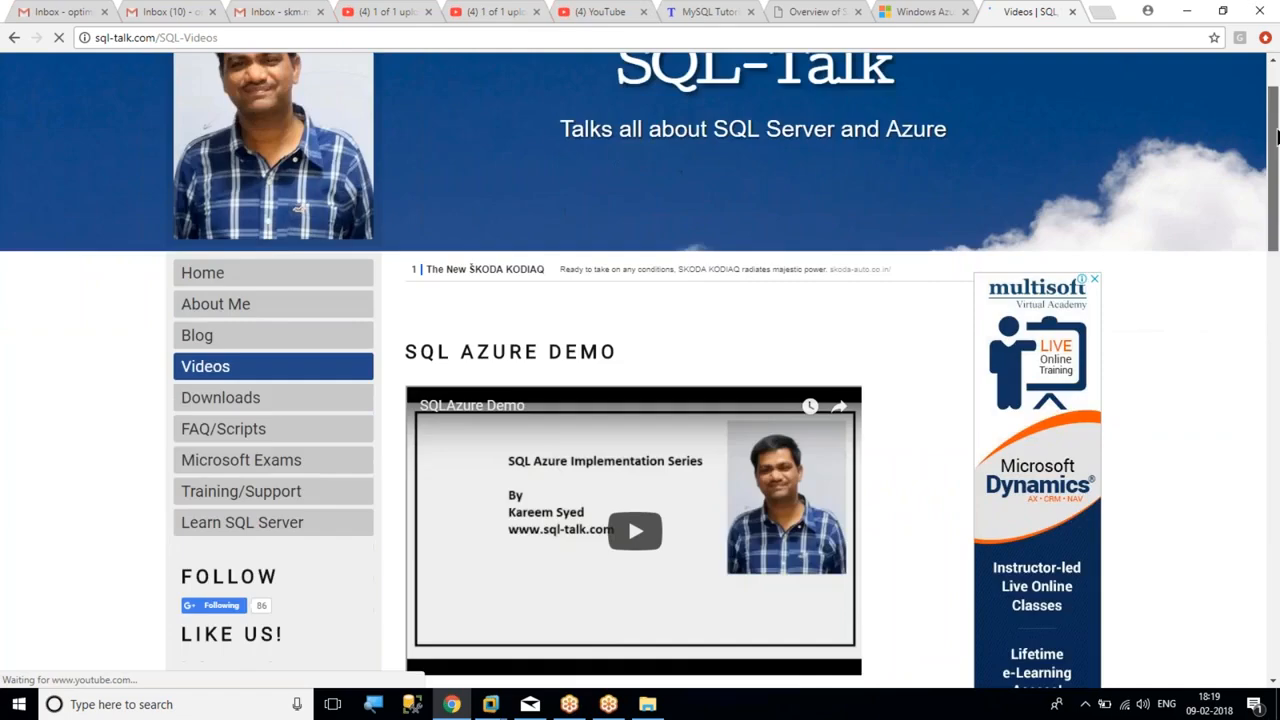
scroll(621, 587, down, 6)
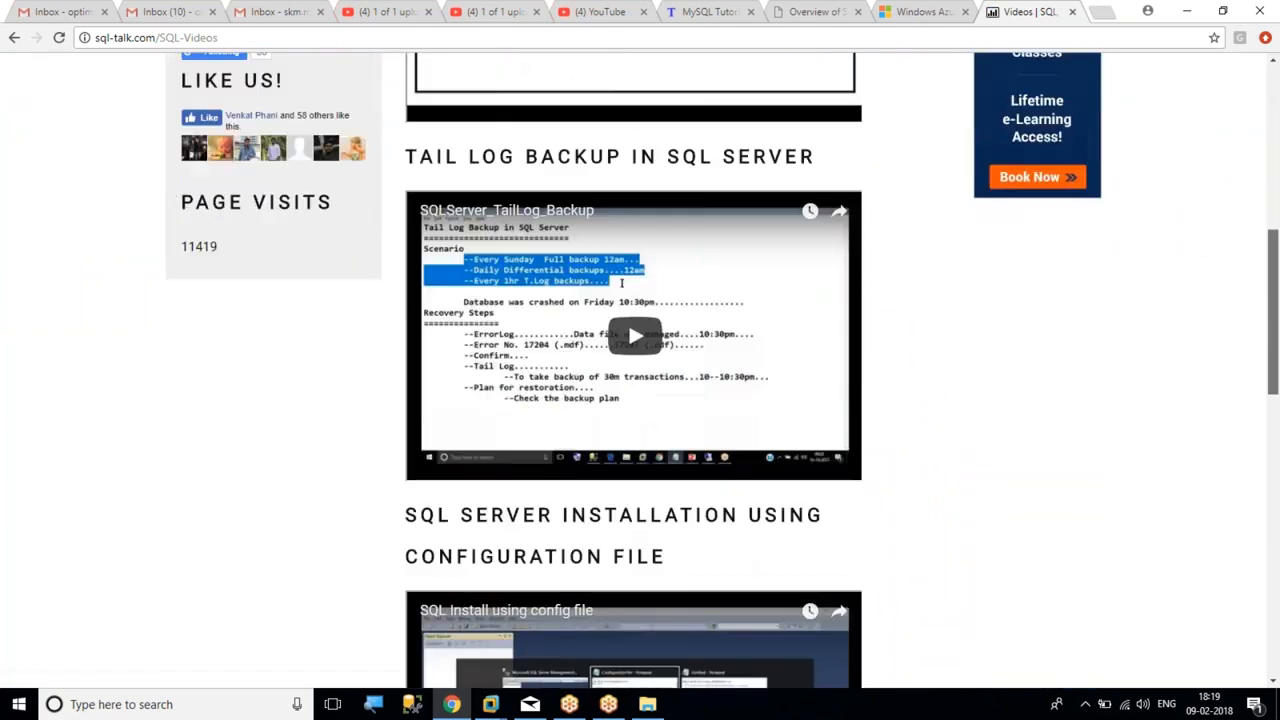
scroll(640, 371, down, 1)
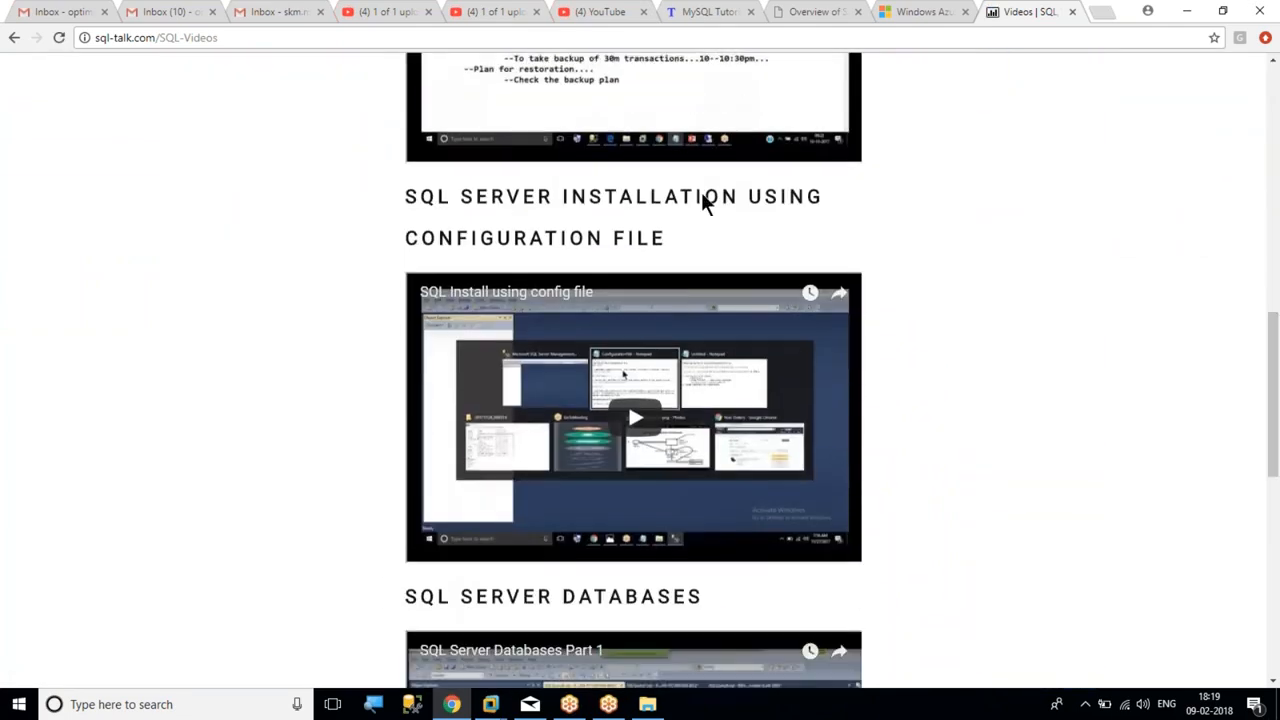
drag(406, 200, 677, 235)
click(677, 235)
Minimize Chrome and close the Softwares folder window
click(1275, 90)
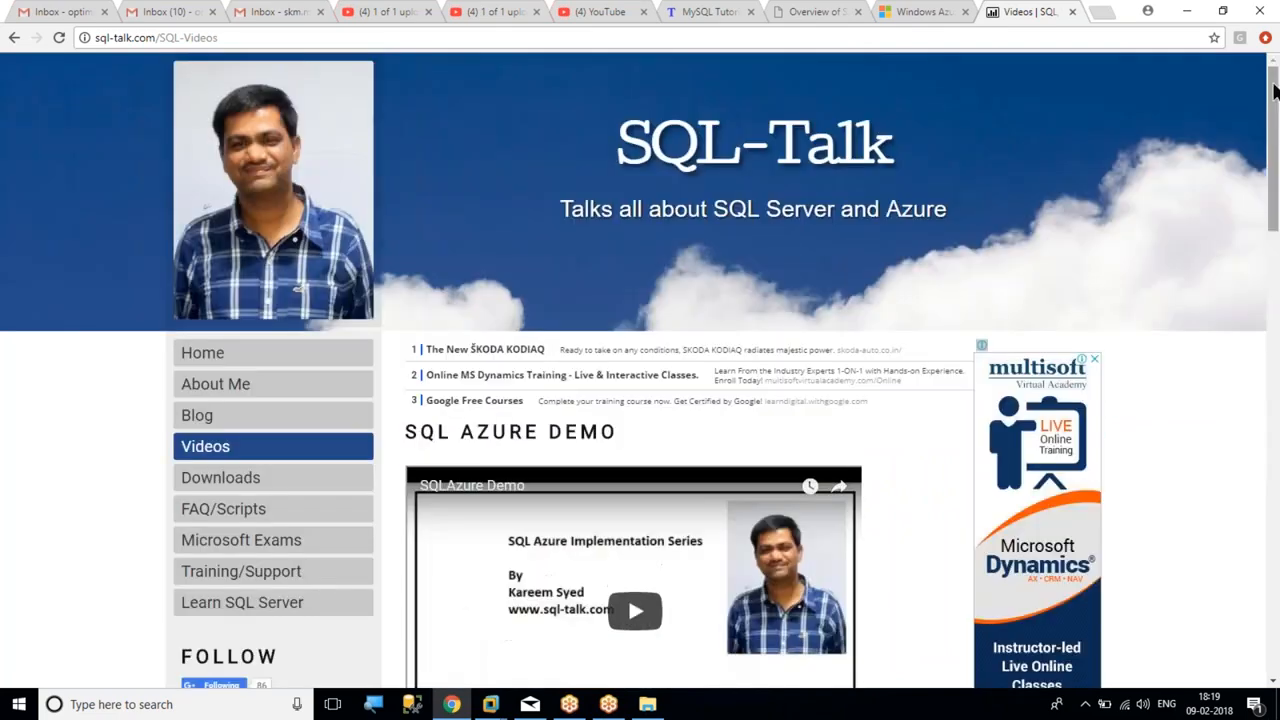
click(1188, 12)
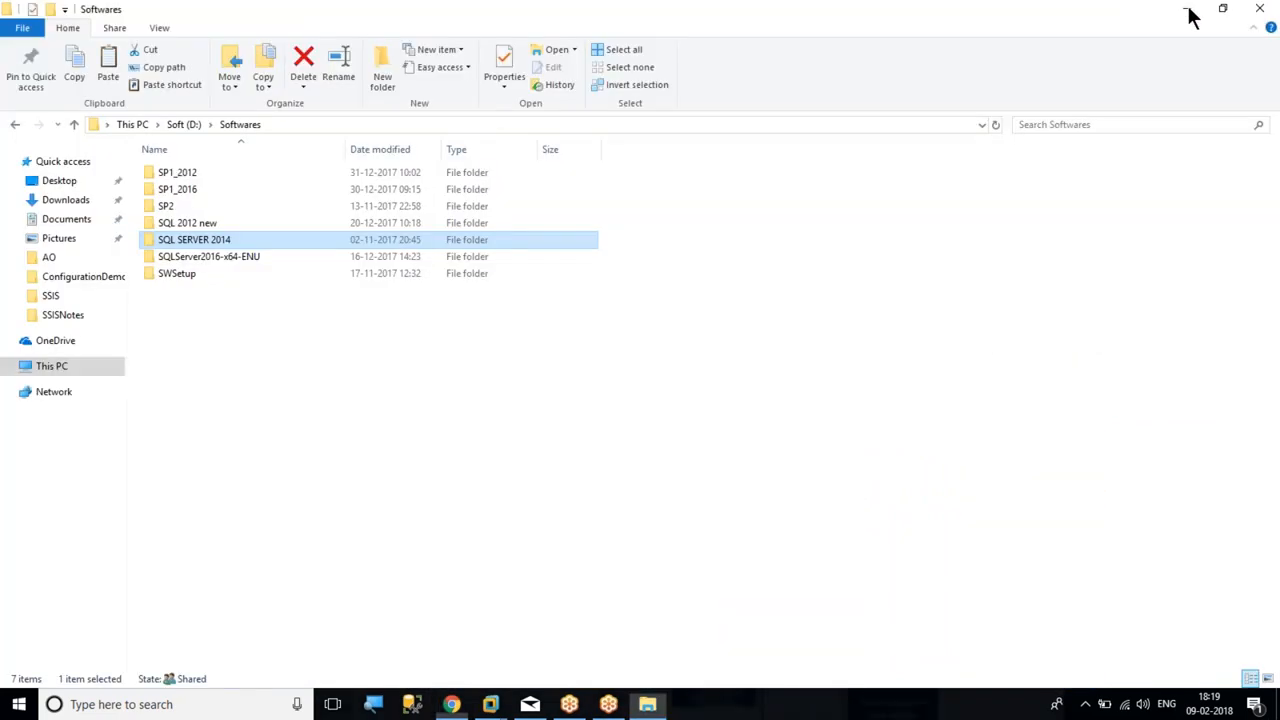
click(1258, 12)
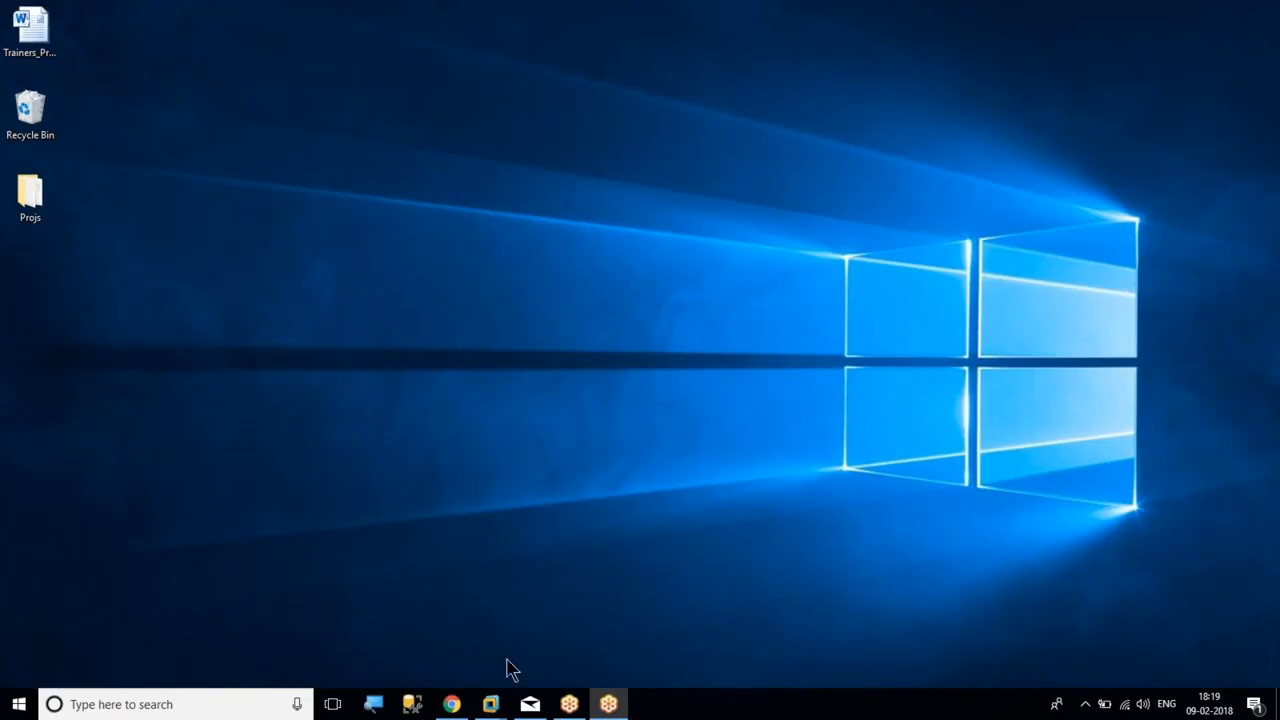
Return to Node1 and start the SQL Server installation in the setup wizard
mouse_move(490, 704)
click(488, 628)
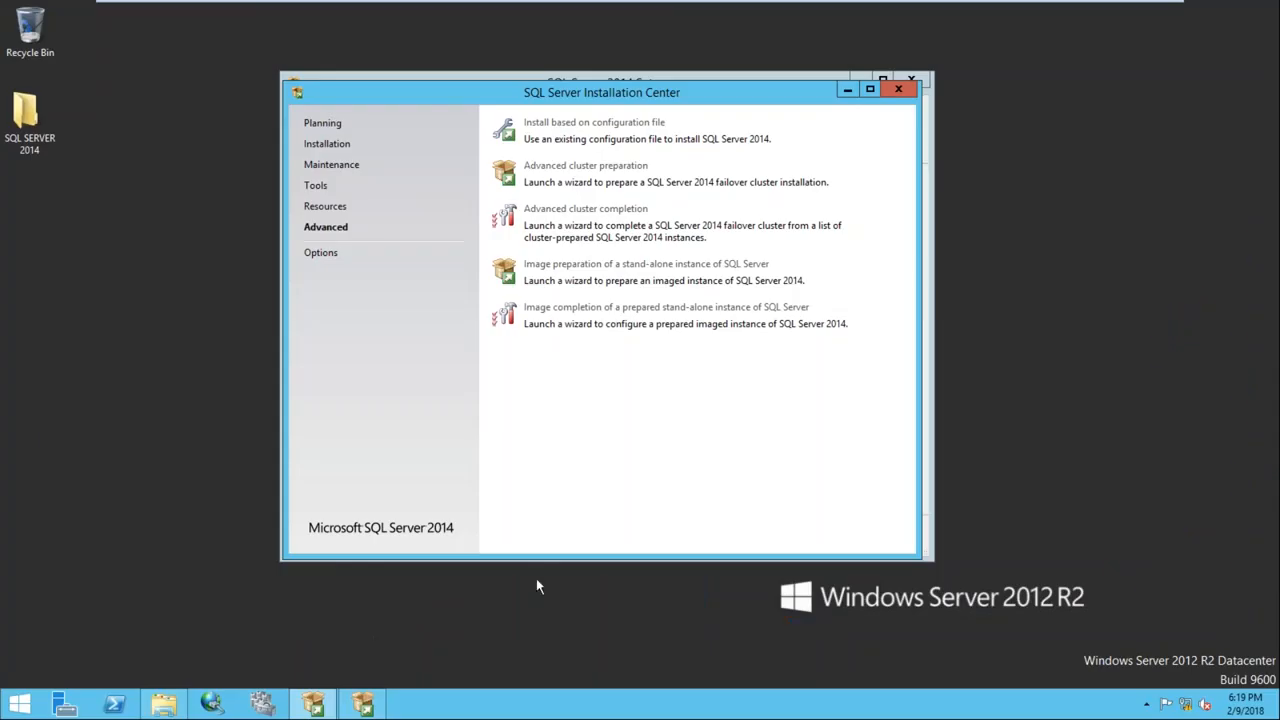
click(846, 91)
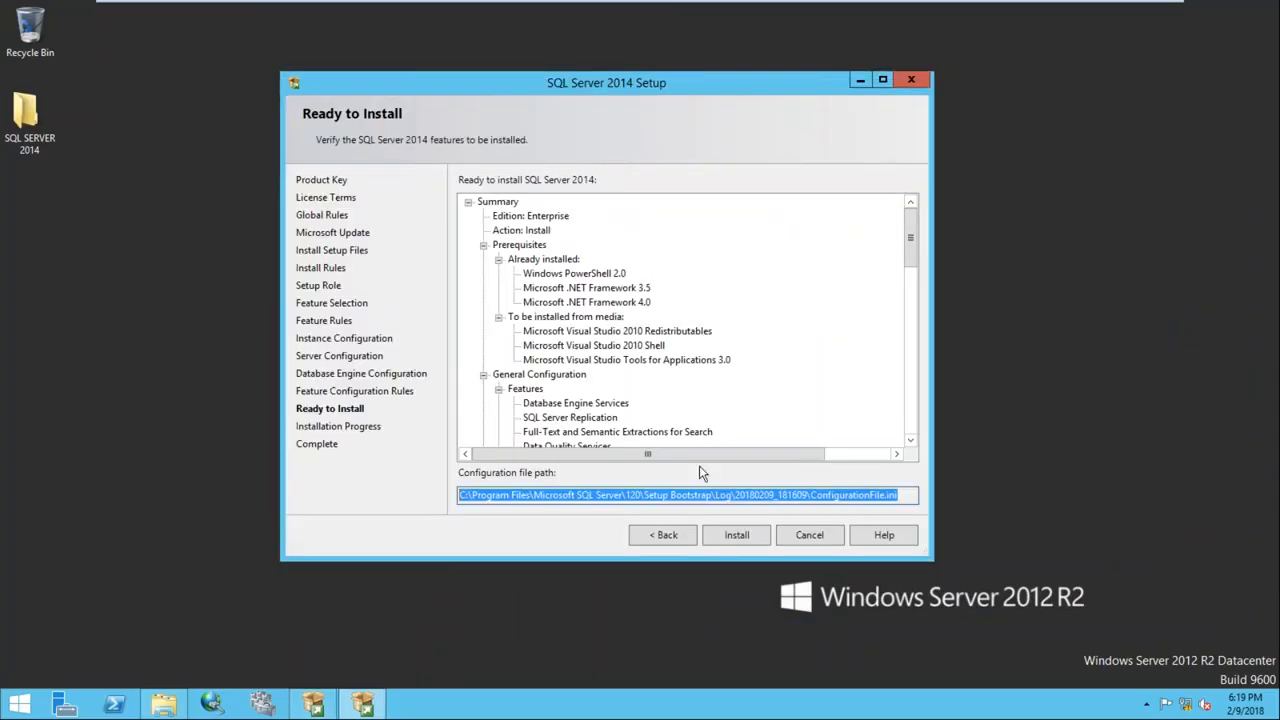
click(735, 536)
On Node2, run setup from the SQL SERVER 2014 folder, approve UAC, then return to Node1
mouse_move(620, 10)
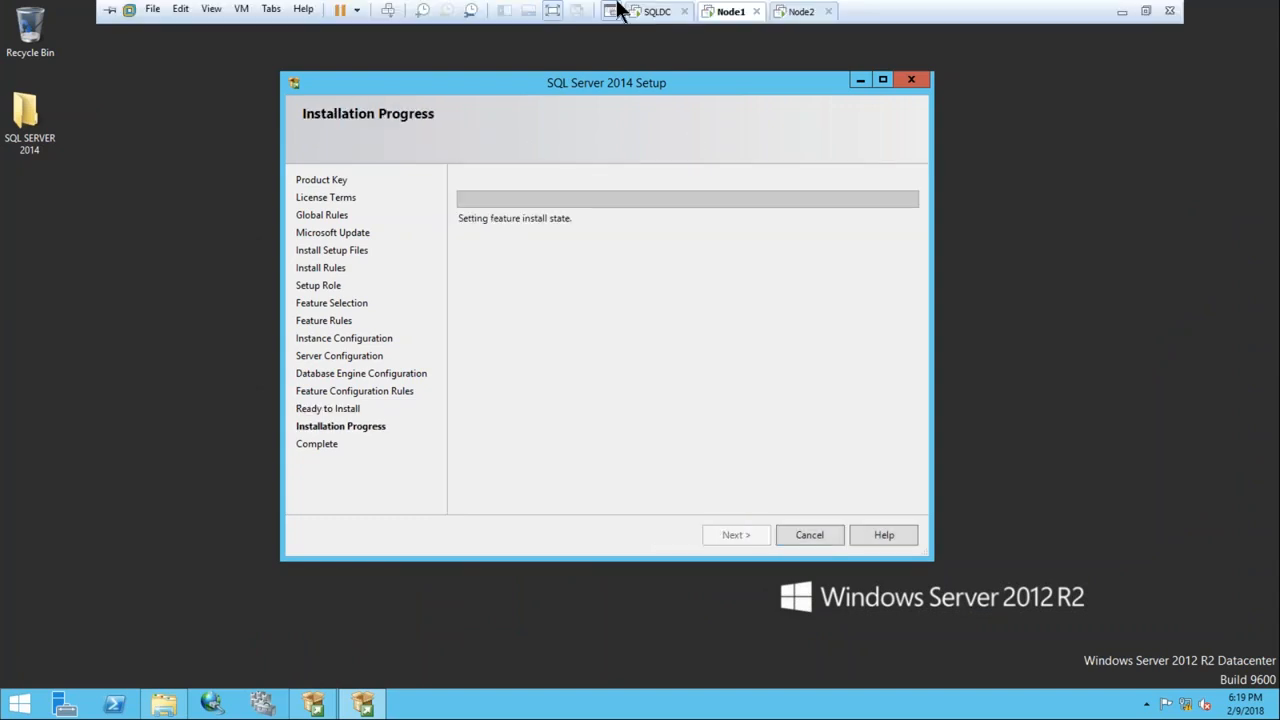
click(777, 14)
drag(598, 124, 32, 111)
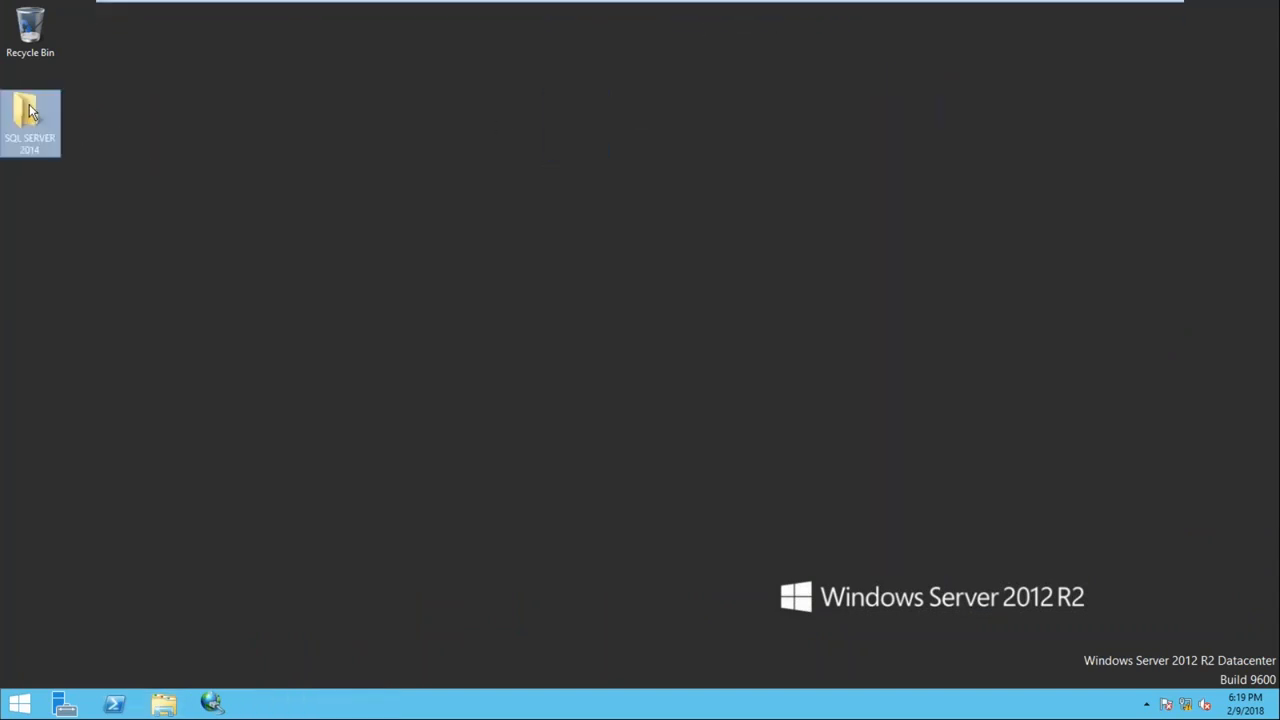
double_click(30, 112)
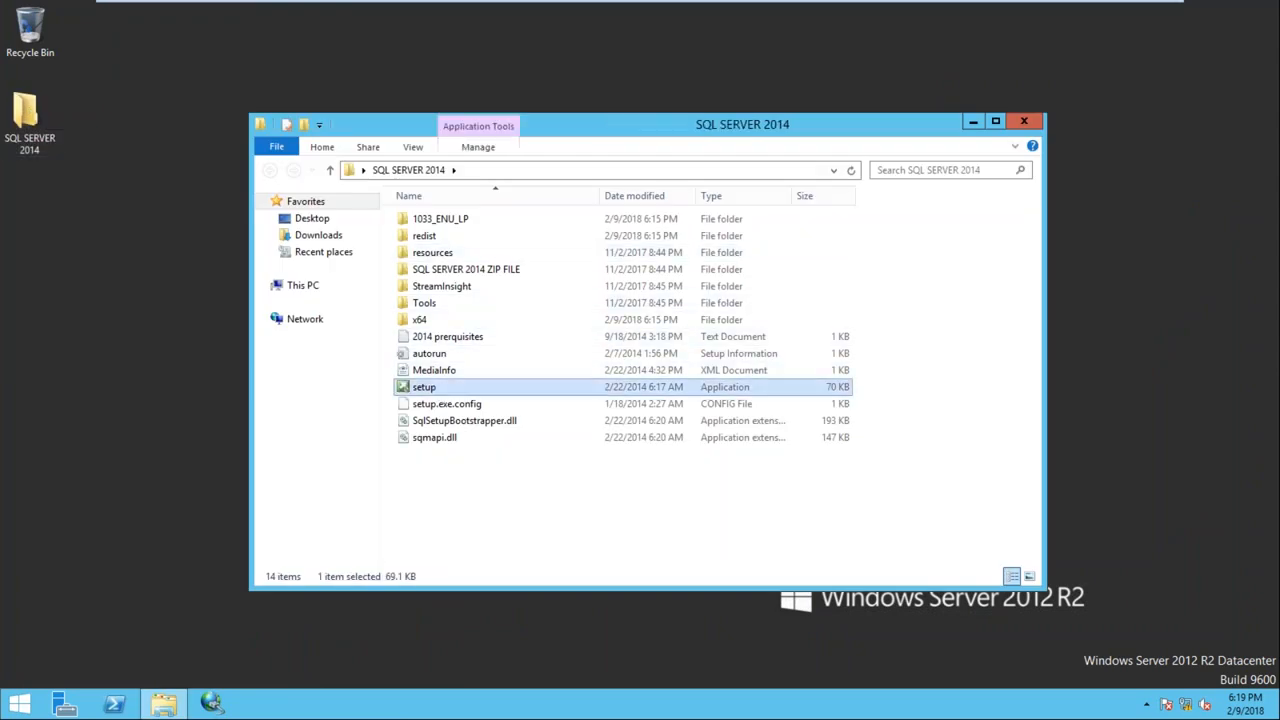
double_click(437, 393)
click(709, 381)
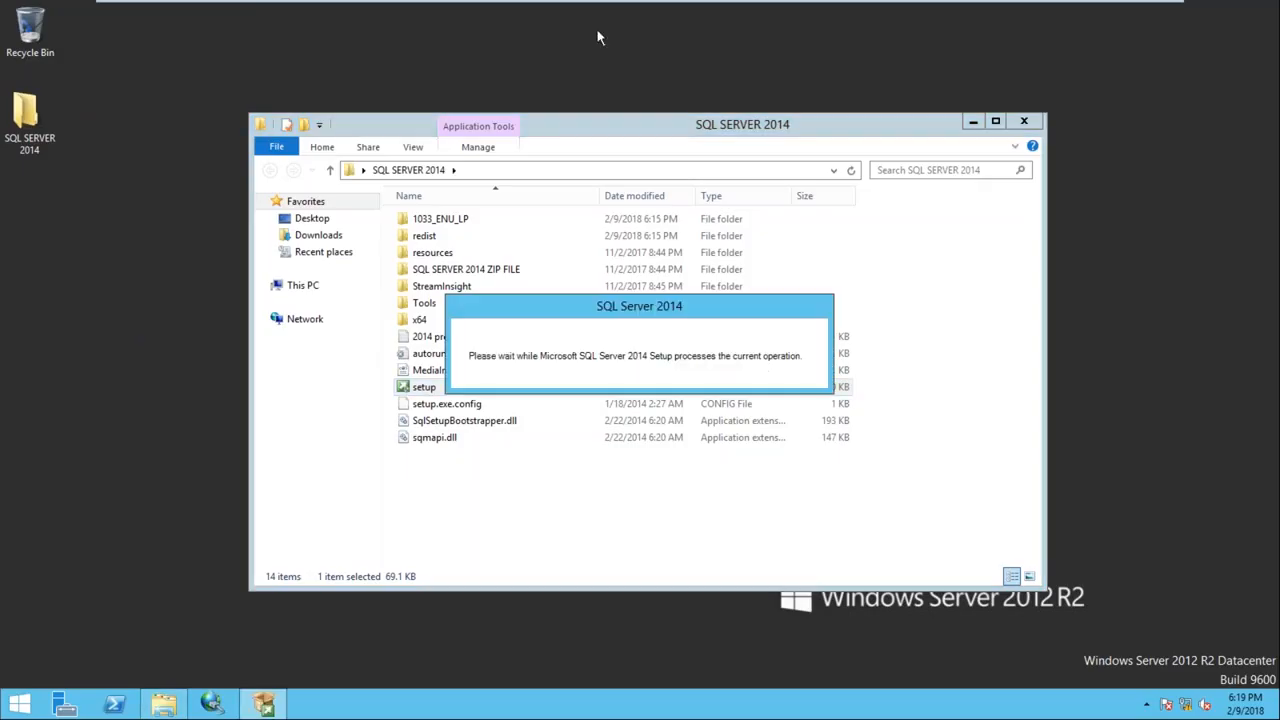
mouse_move(602, 3)
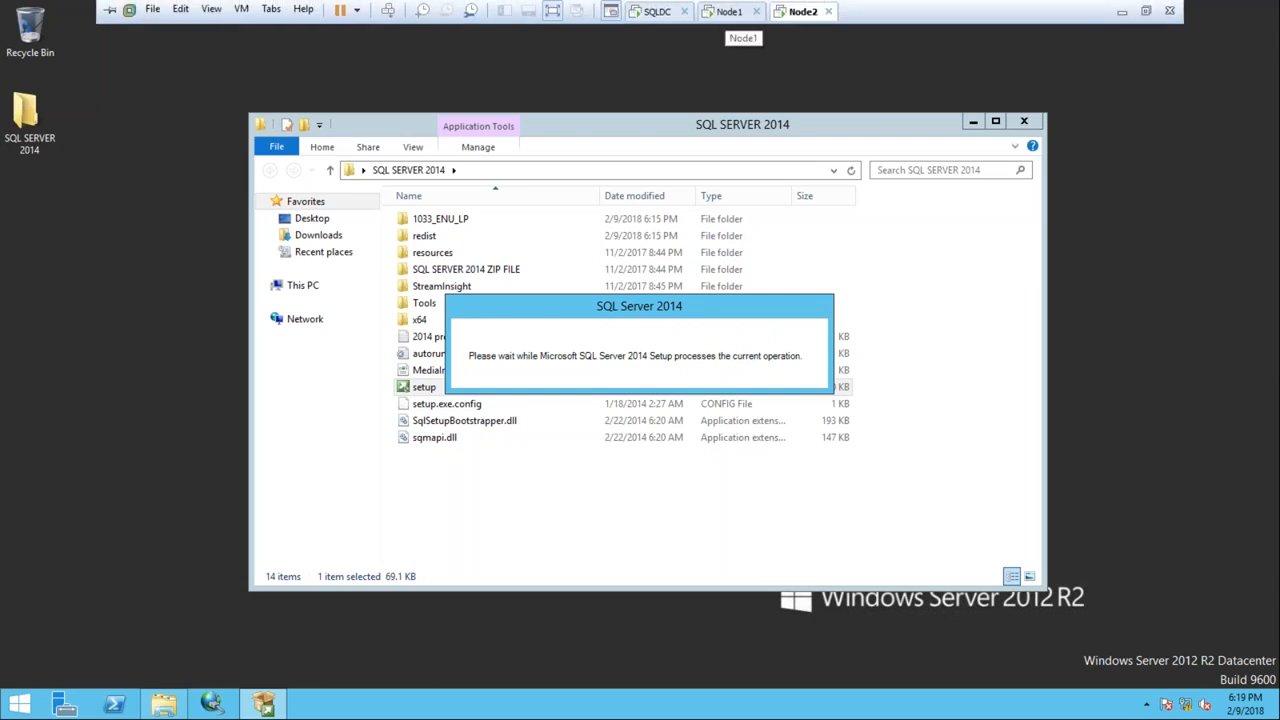
click(729, 12)
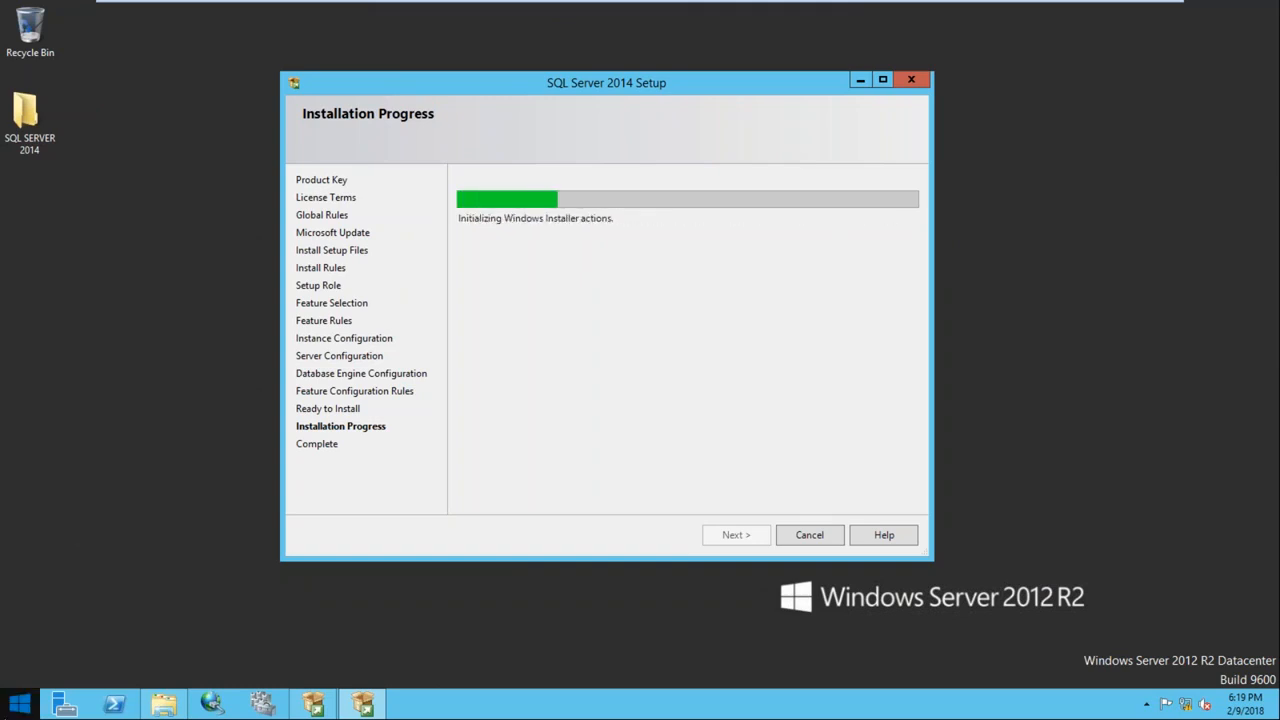
Open Computer Management on Node1 and show the Local Users and Groups > Groups list
right_click(12, 710)
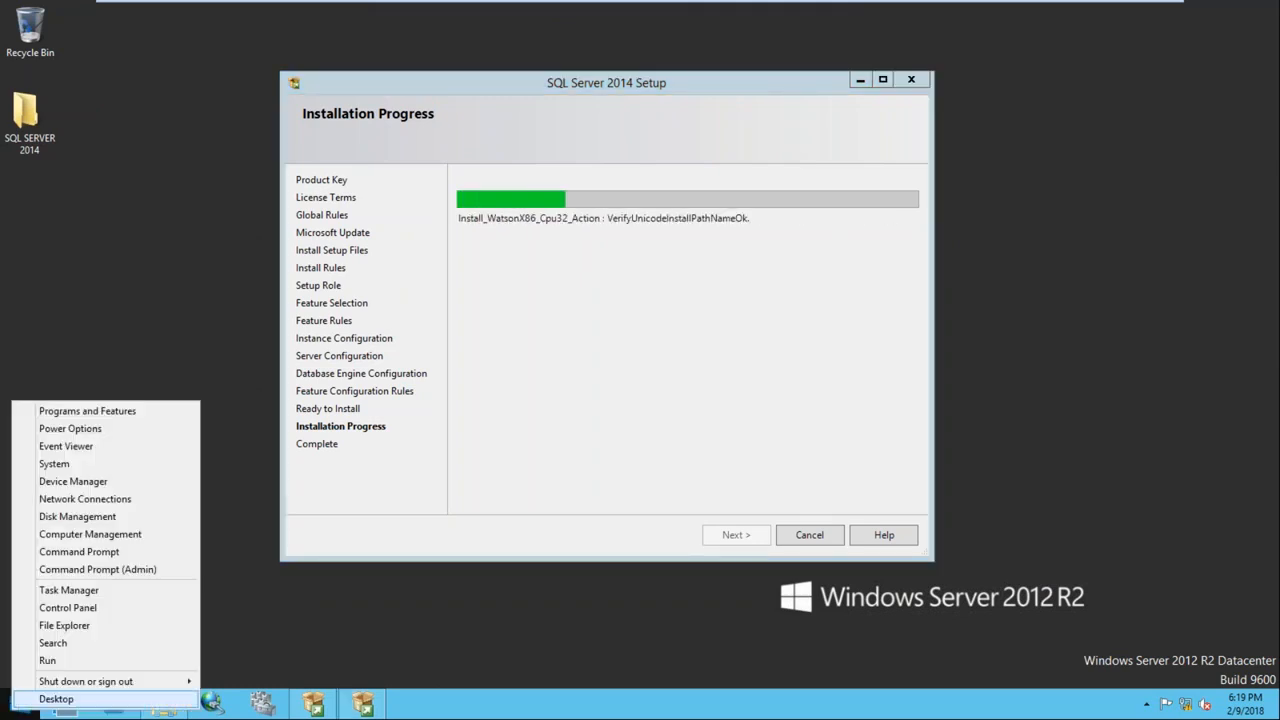
click(142, 538)
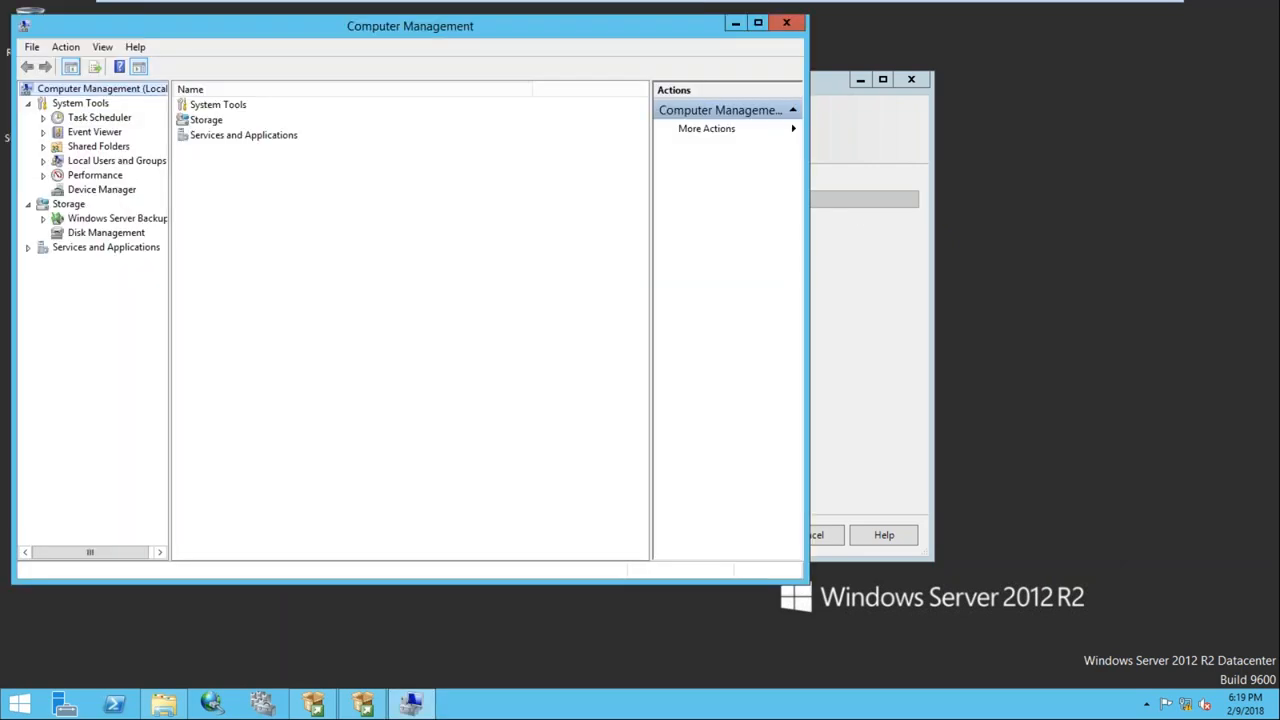
mouse_move(520, 5)
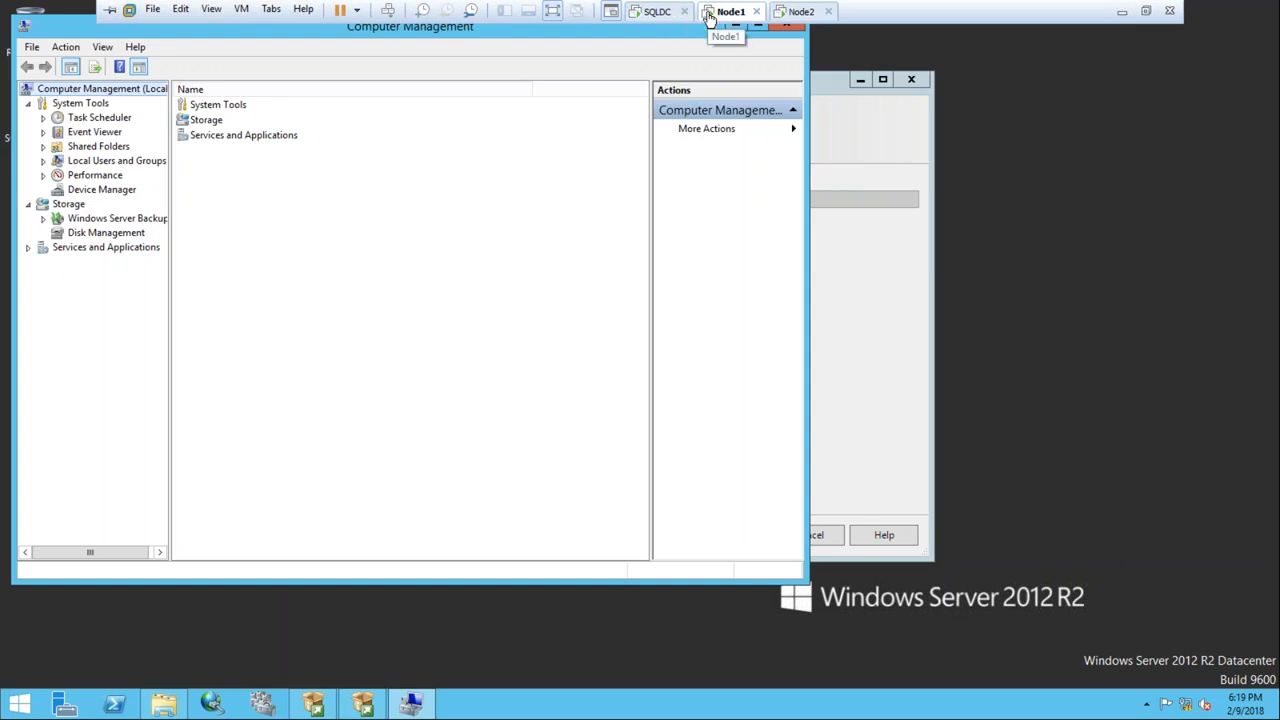
click(43, 161)
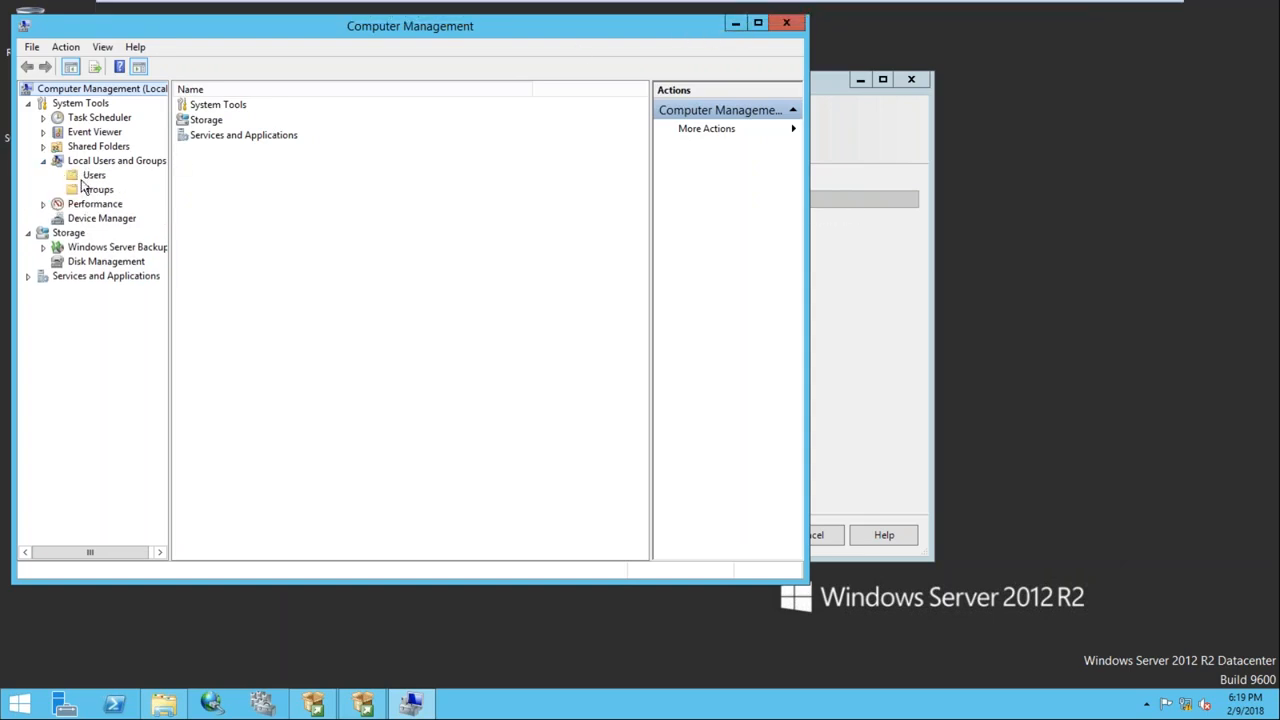
click(99, 190)
Add sqluser to the Administrators group and apply the change
double_click(236, 121)
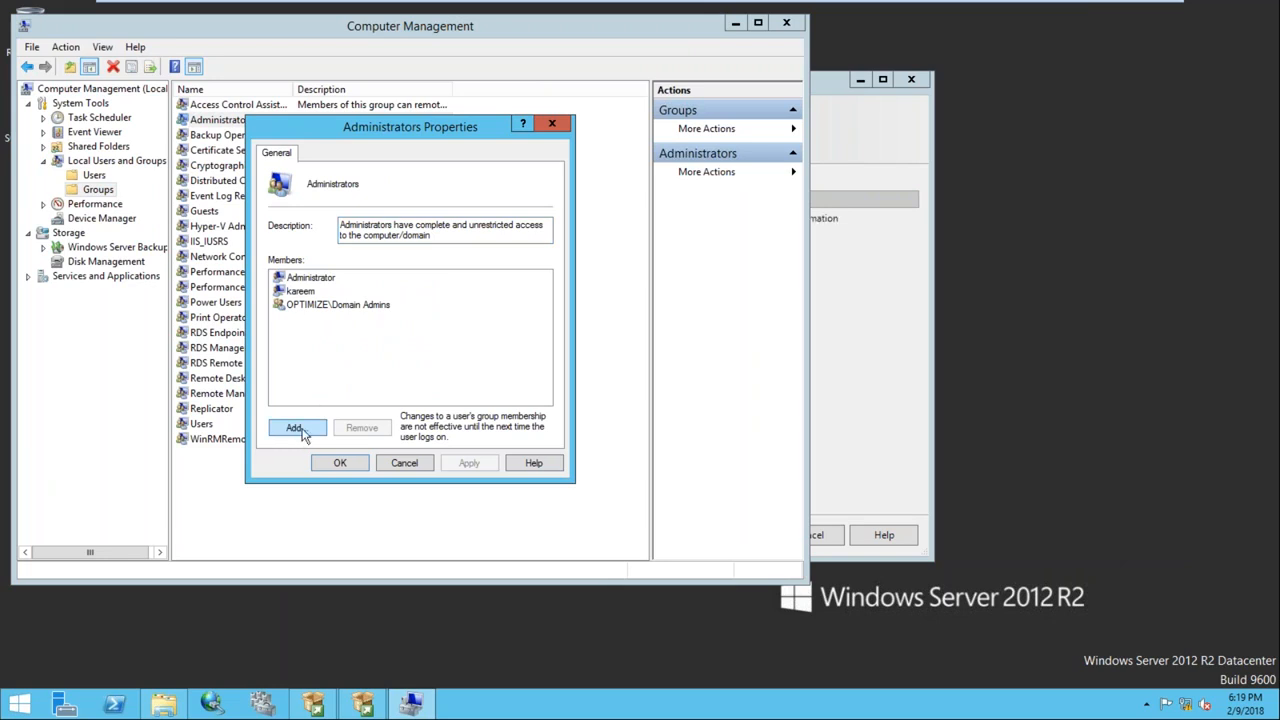
click(296, 429)
text(sqluser)
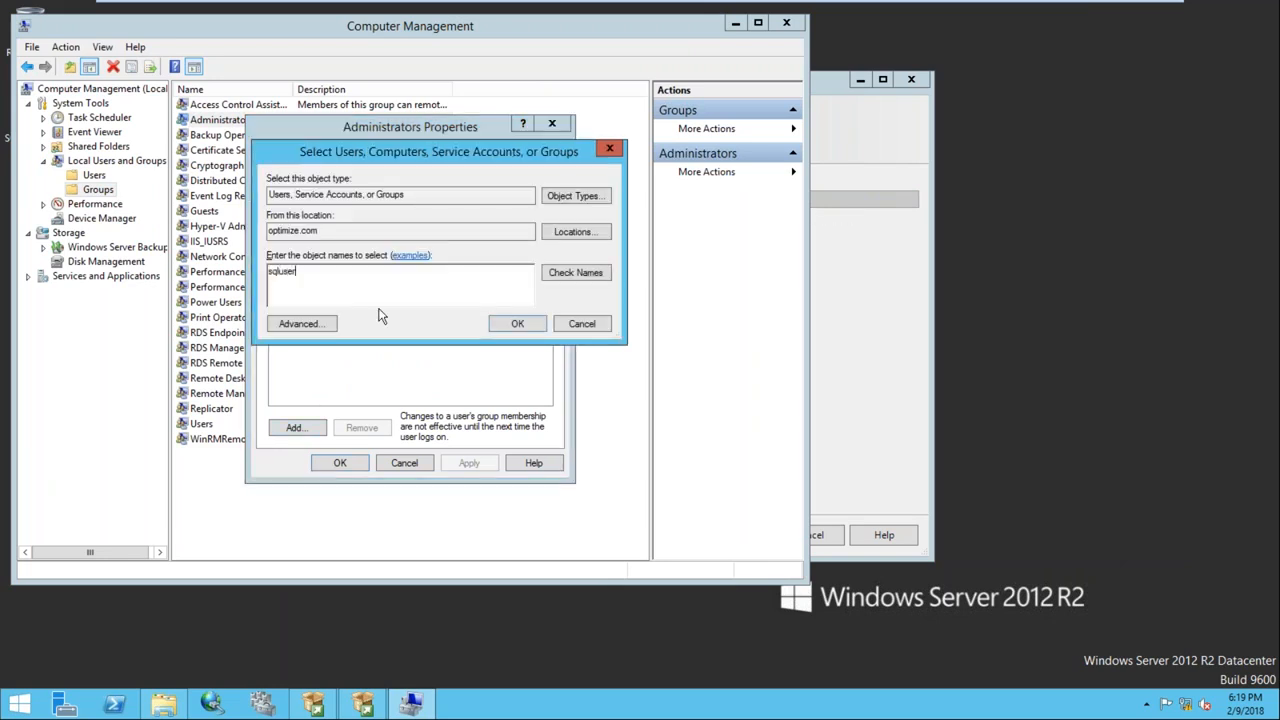
key(Return)
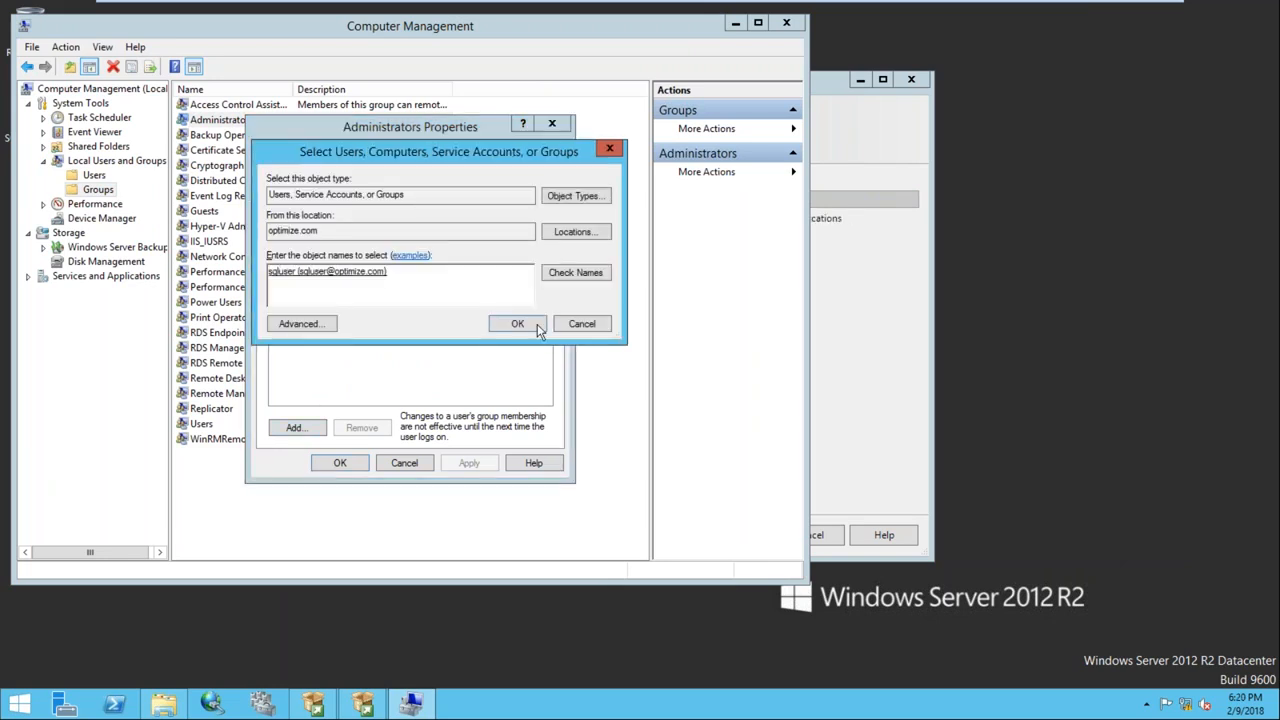
click(530, 323)
click(465, 458)
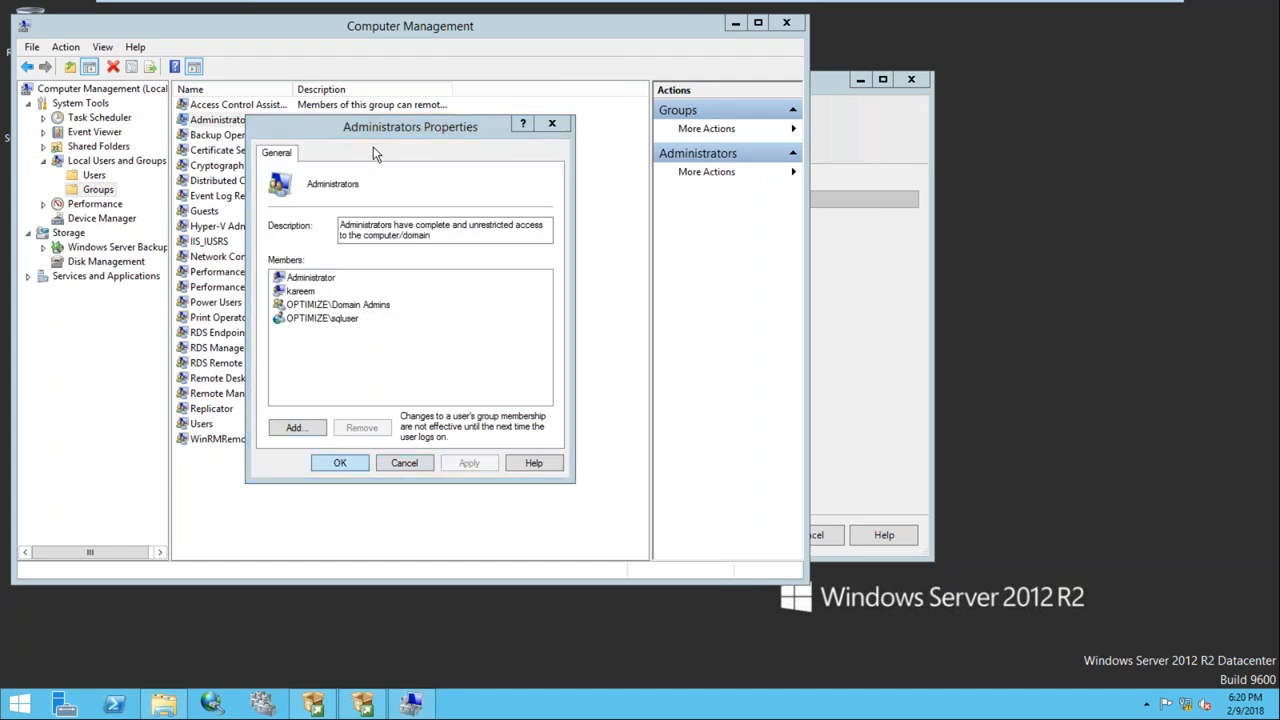
click(345, 462)
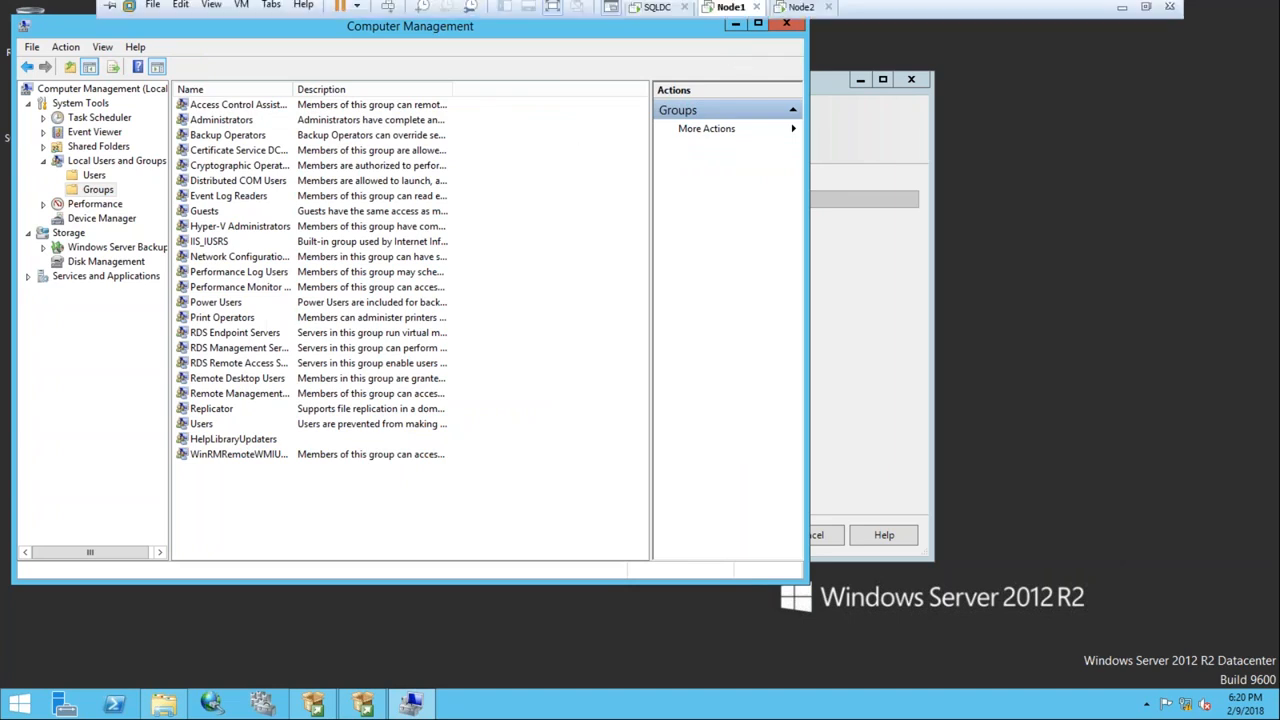
On Node2, open the Administrators group properties in Computer Management
click(800, 7)
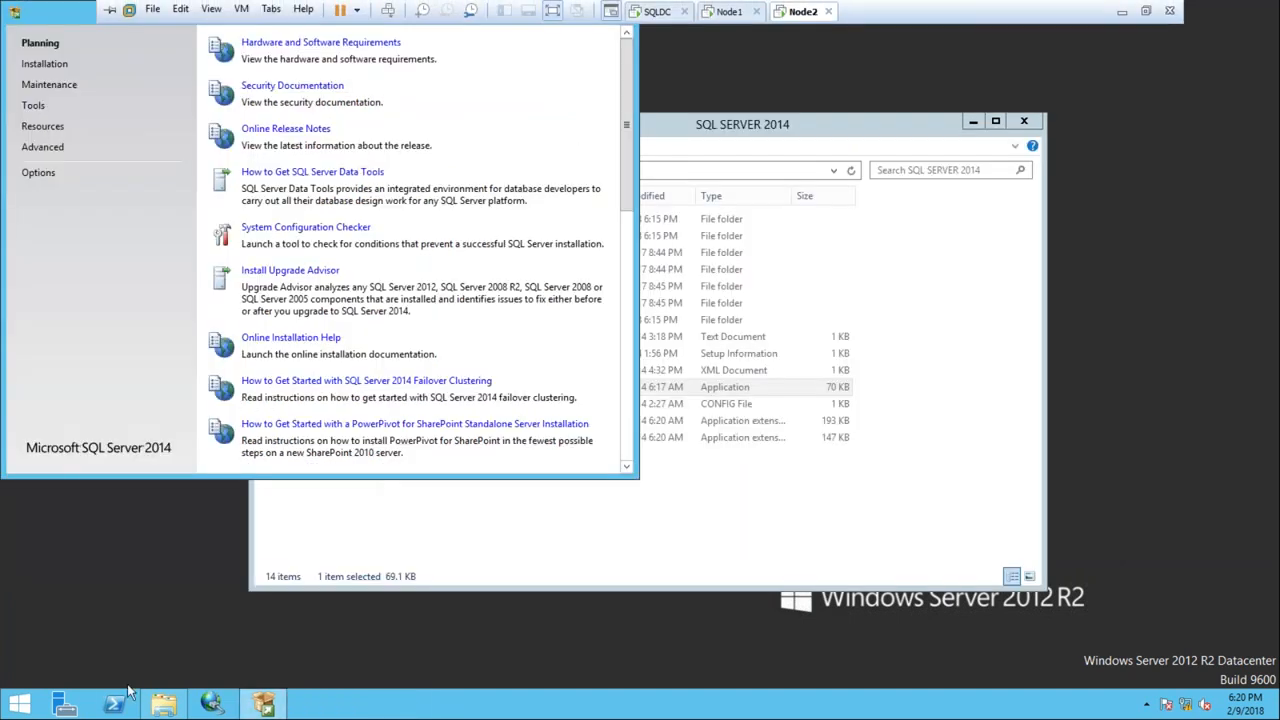
right_click(20, 702)
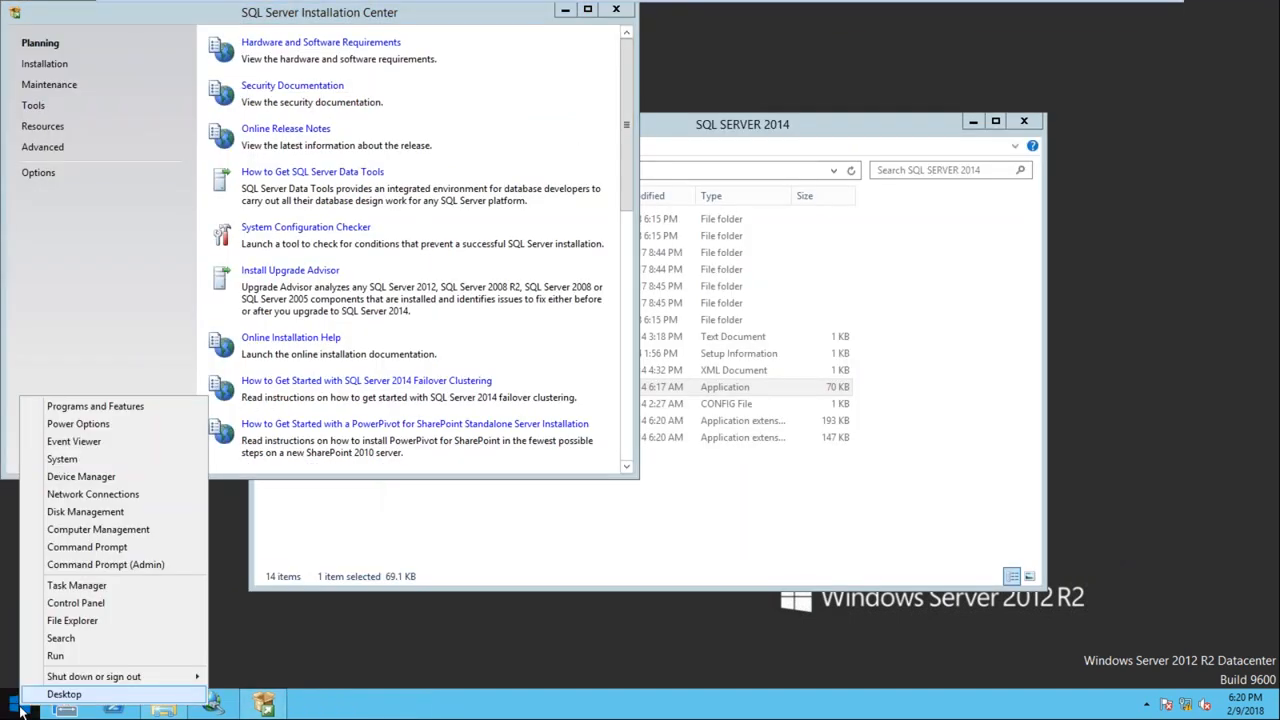
click(163, 529)
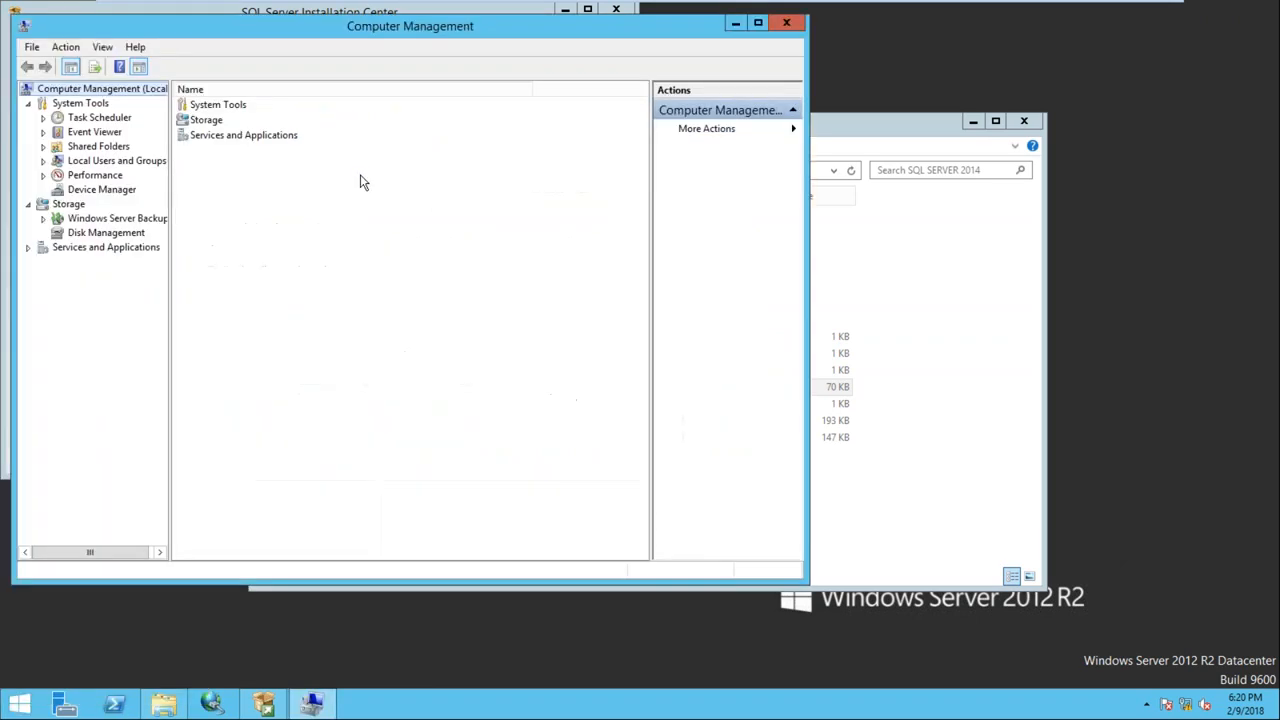
double_click(90, 161)
click(99, 190)
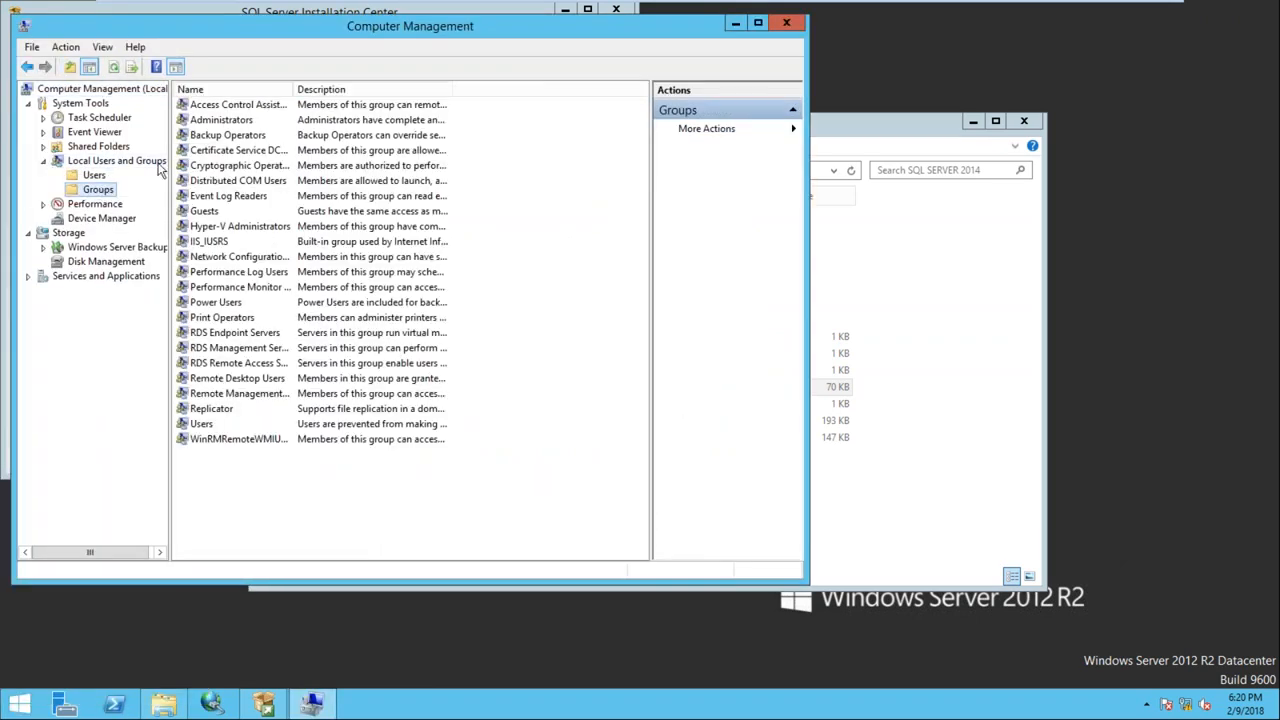
click(226, 120)
key(Return)
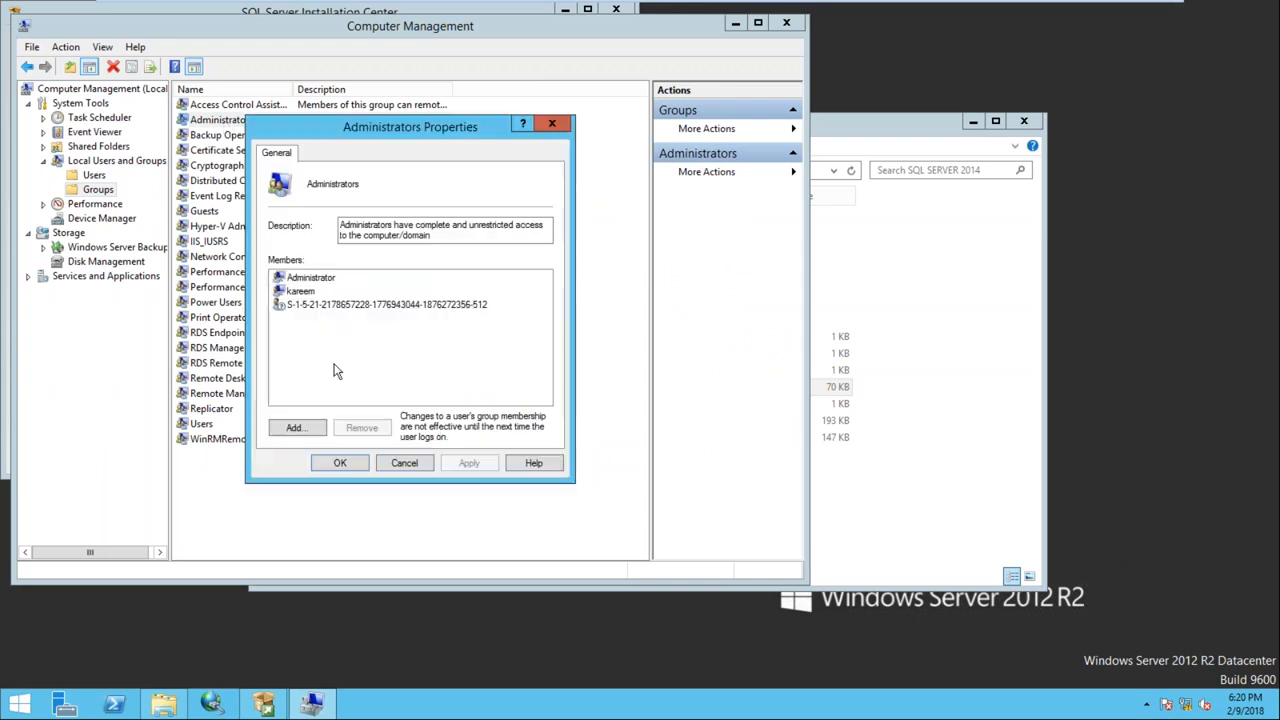
Try adding the SQL account, enter network credentials, and dismiss the domain-not-found error
click(300, 430)
text(sqluser)
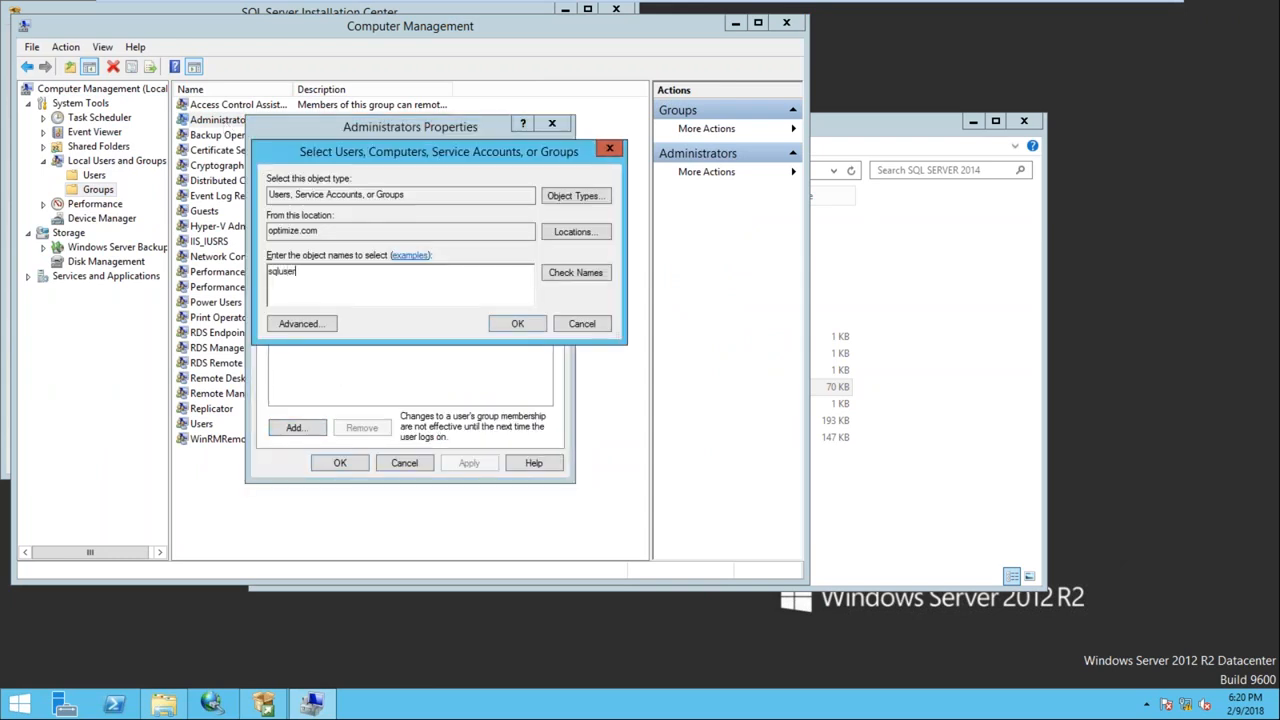
key(Return)
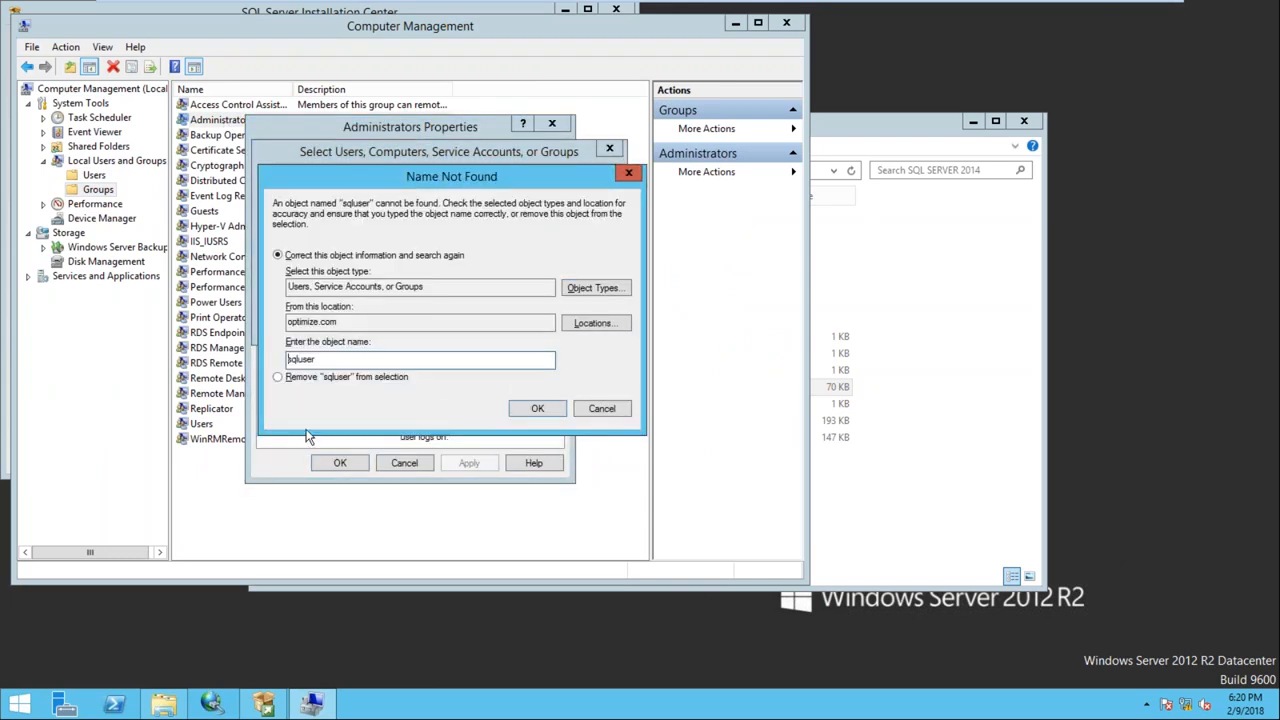
click(601, 408)
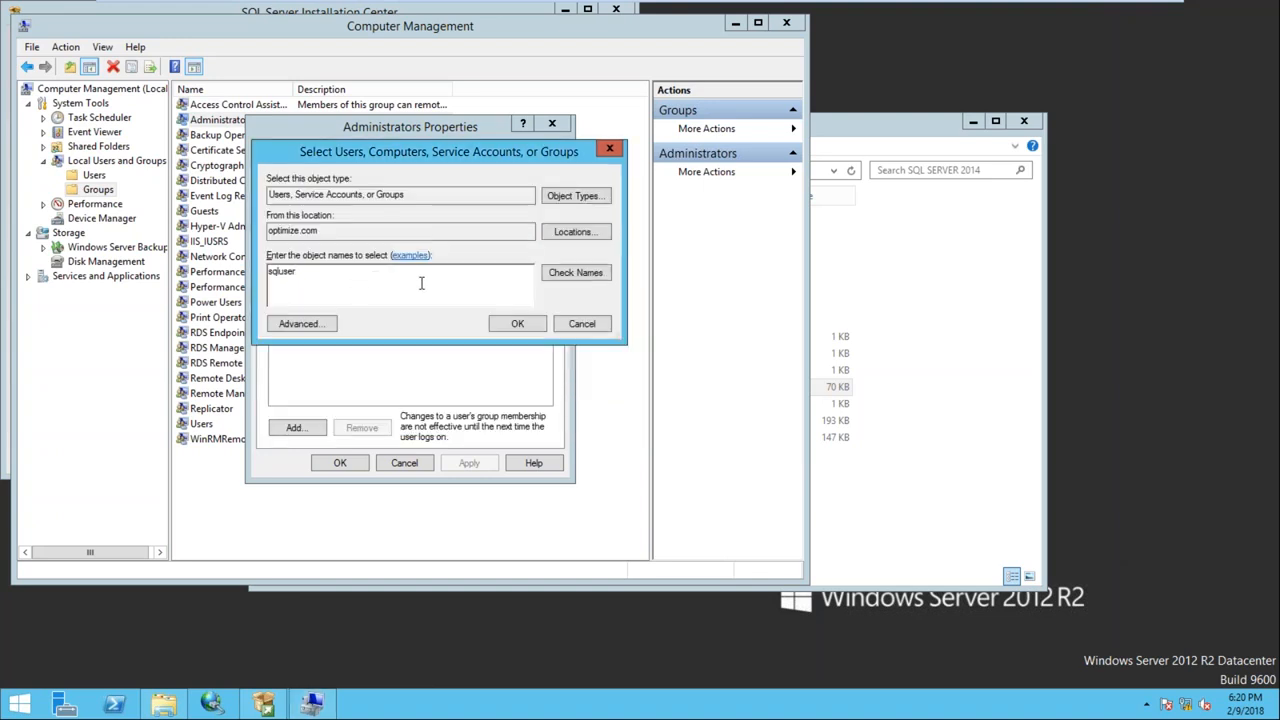
click(561, 275)
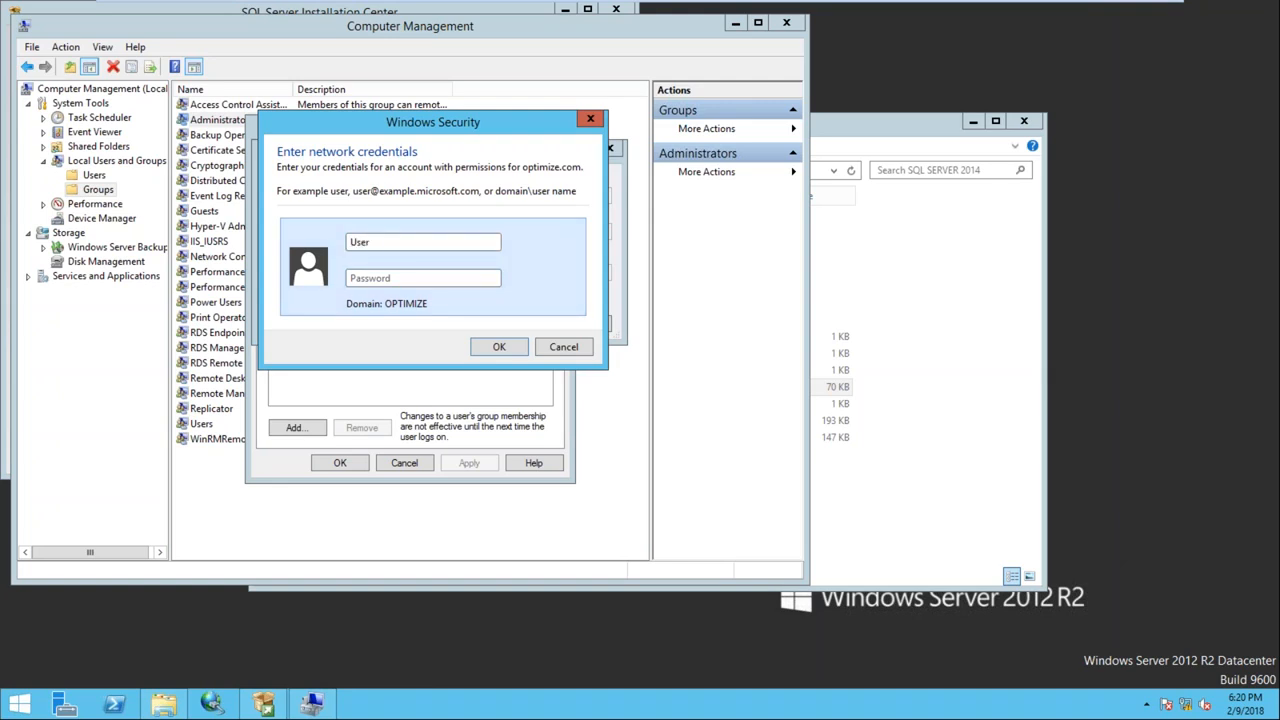
key(Tab)
text(••••••••)
click(497, 347)
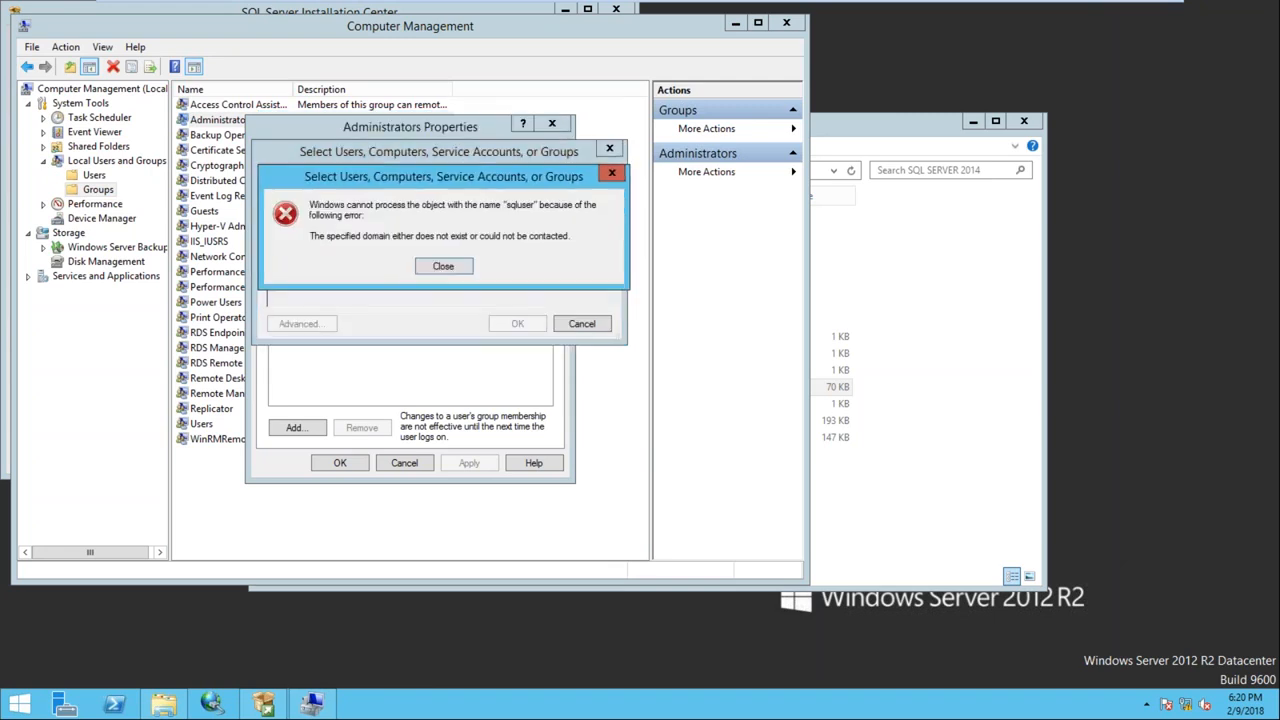
click(451, 266)
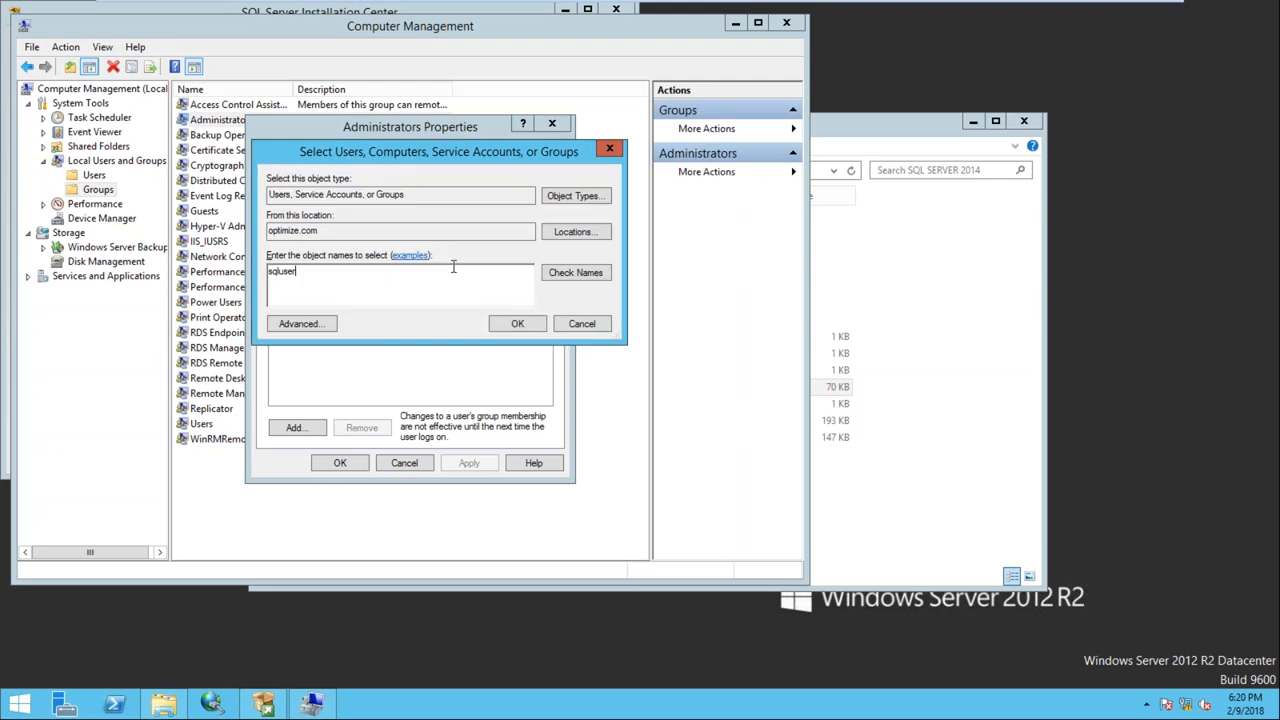
Resolve sqluser with location Entire Directory, add it to Administrators, apply, and close Computer Management
double_click(269, 274)
click(573, 231)
click(340, 258)
click(557, 378)
click(573, 273)
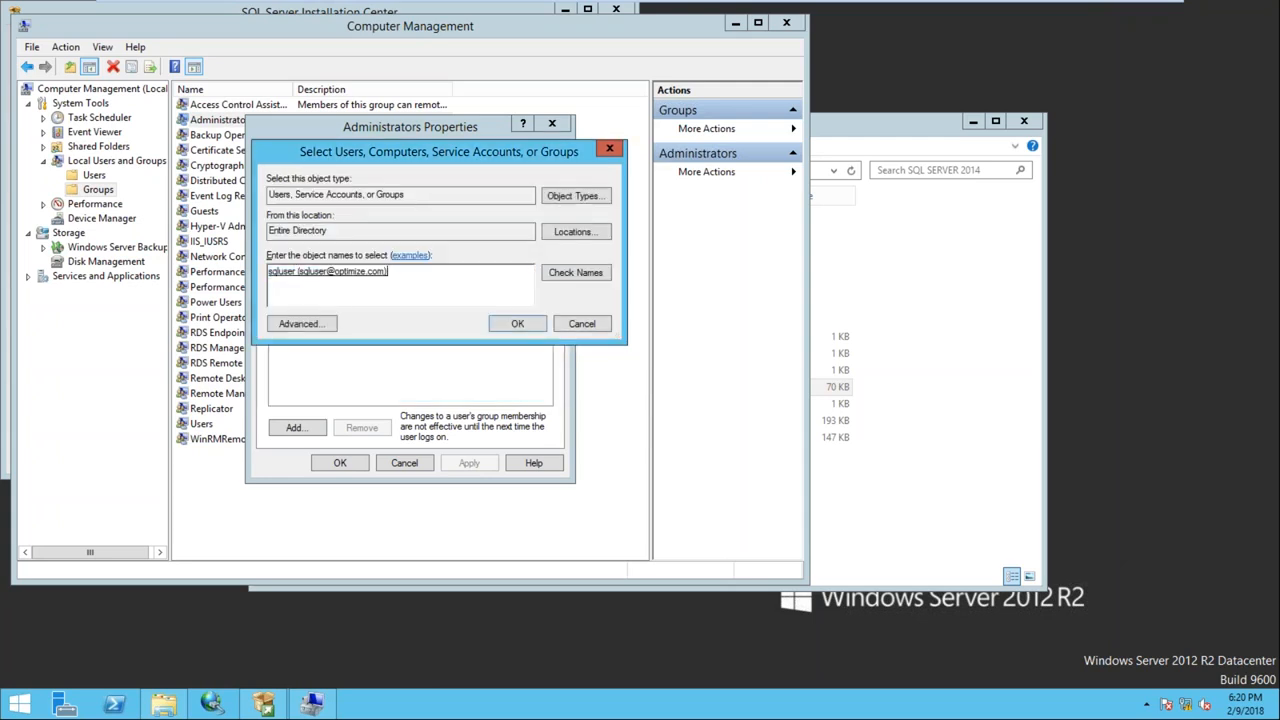
click(517, 324)
click(470, 463)
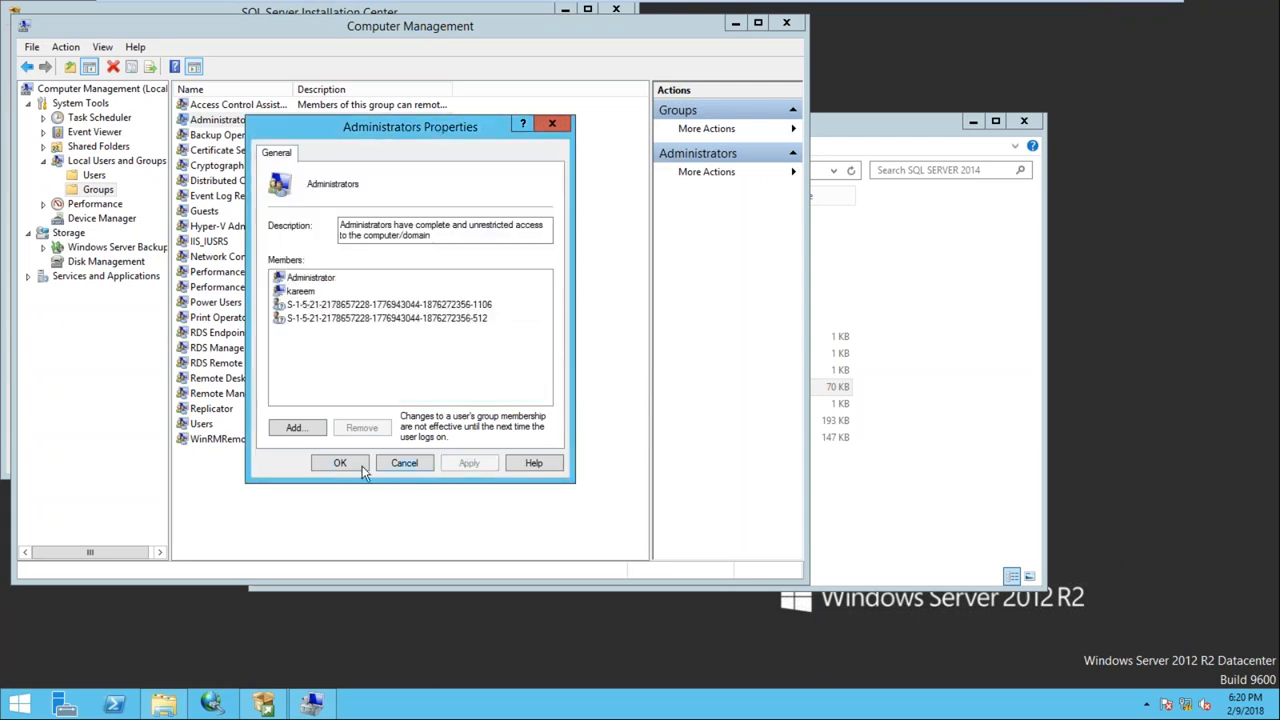
click(338, 462)
click(786, 22)
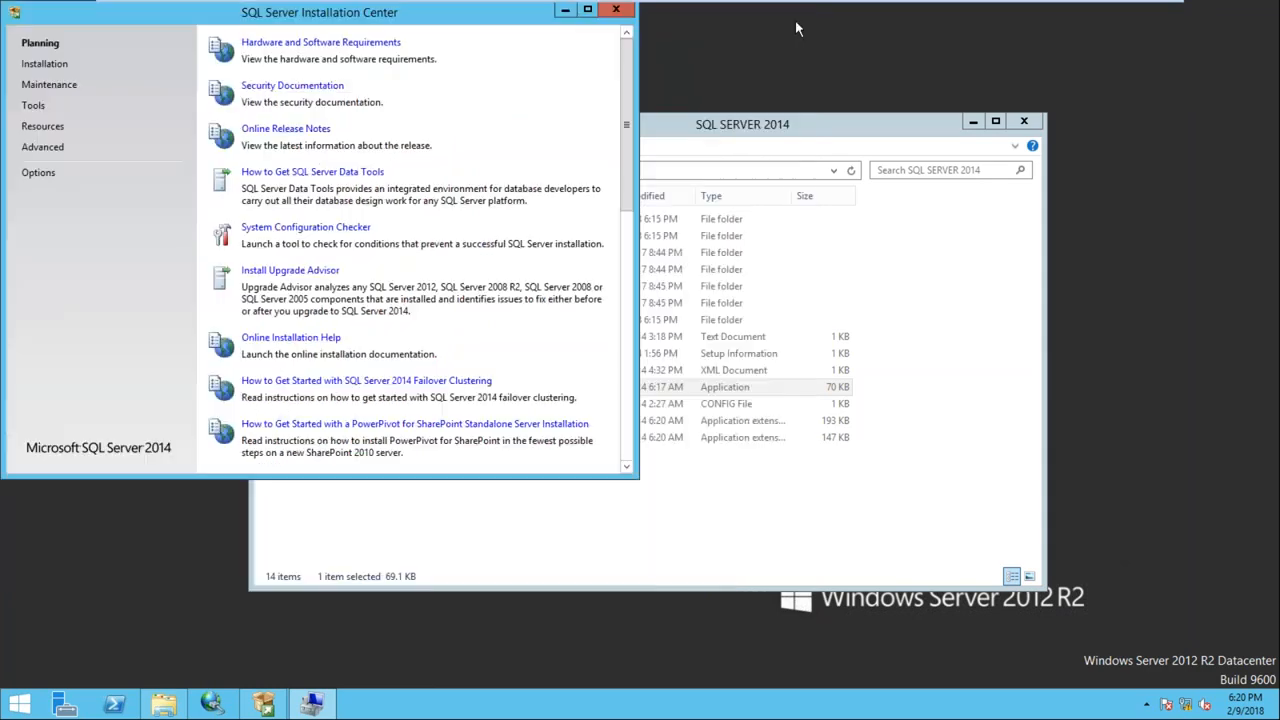
On Node2, launch a new setup from the Installation page and dismiss the 'Failed to retrieve data' error
click(733, 11)
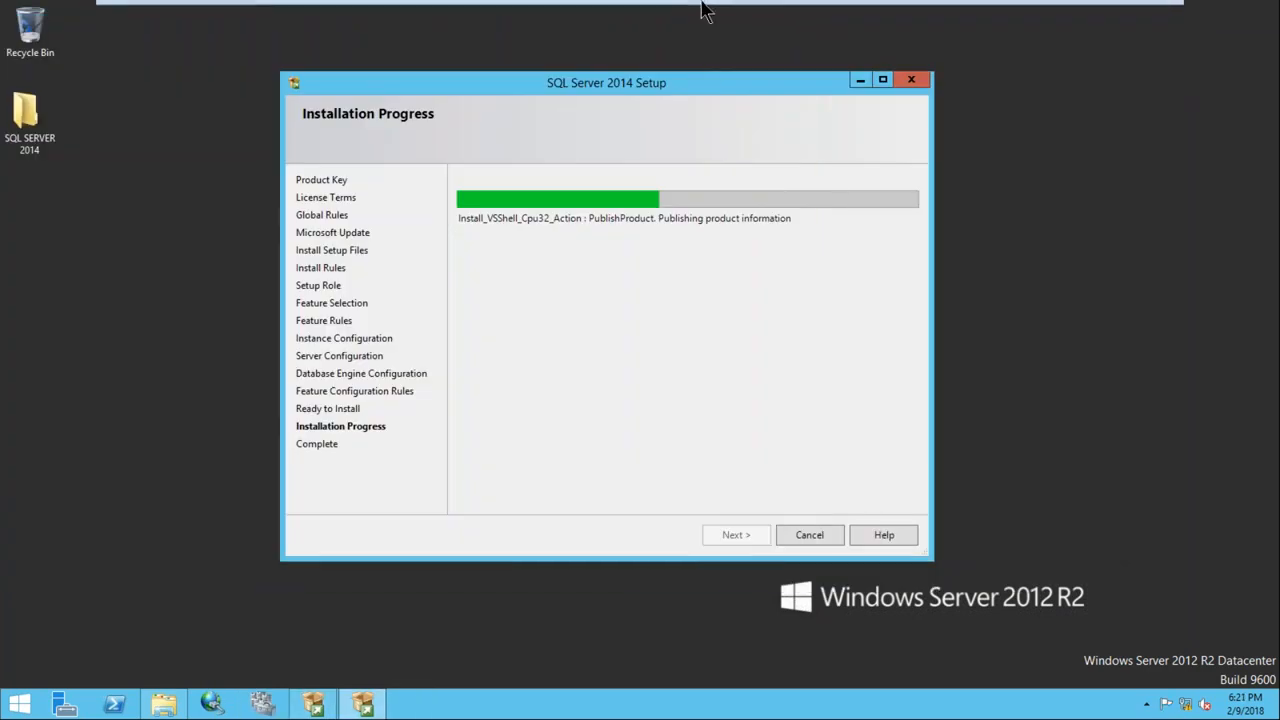
click(803, 11)
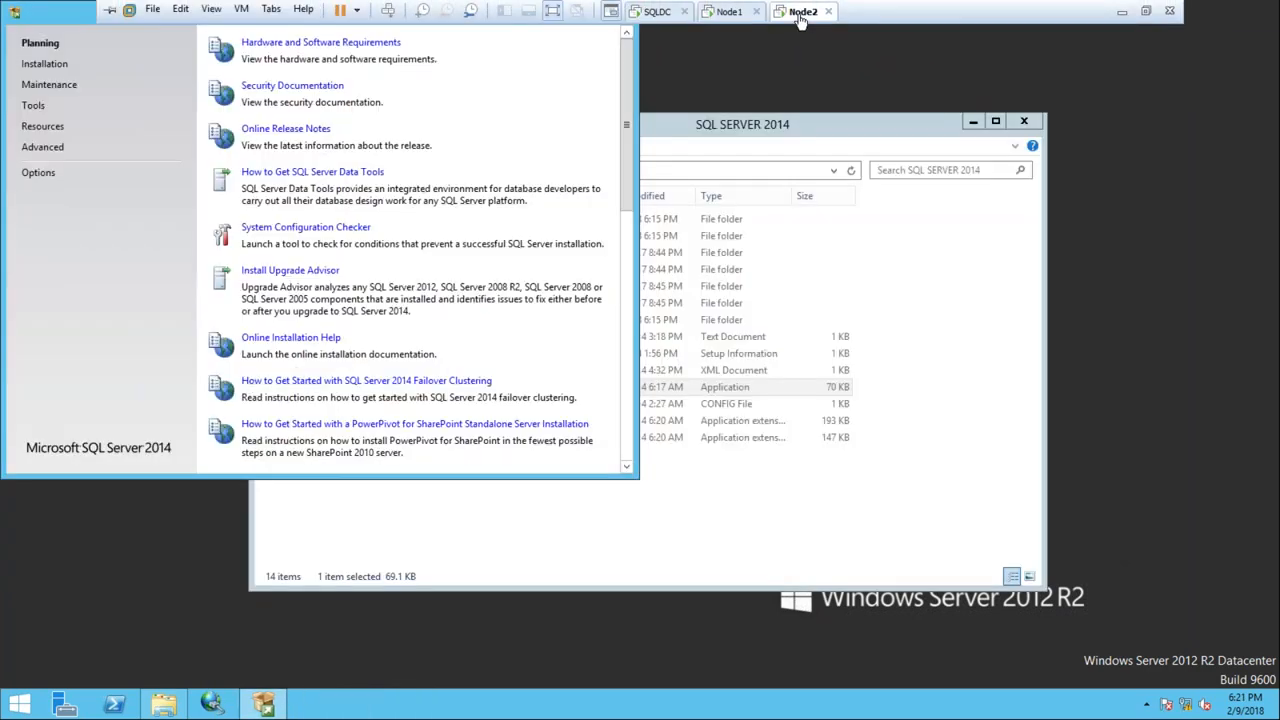
click(44, 63)
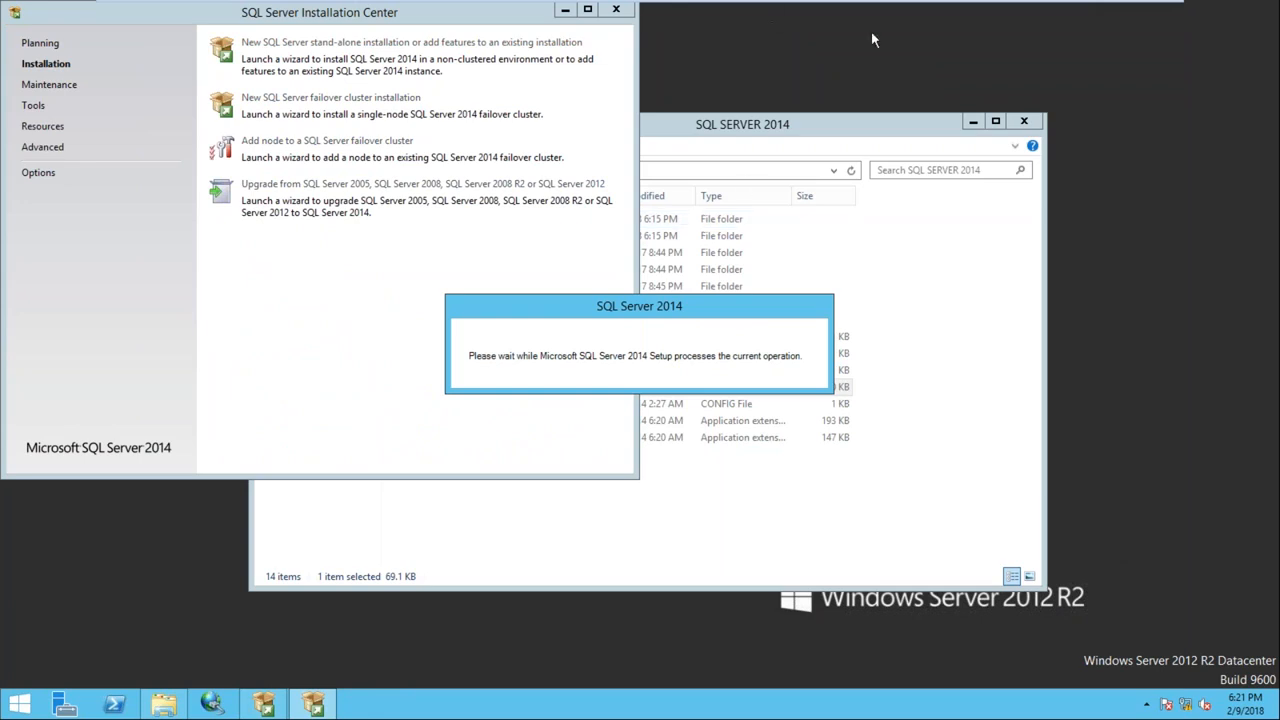
click(1023, 121)
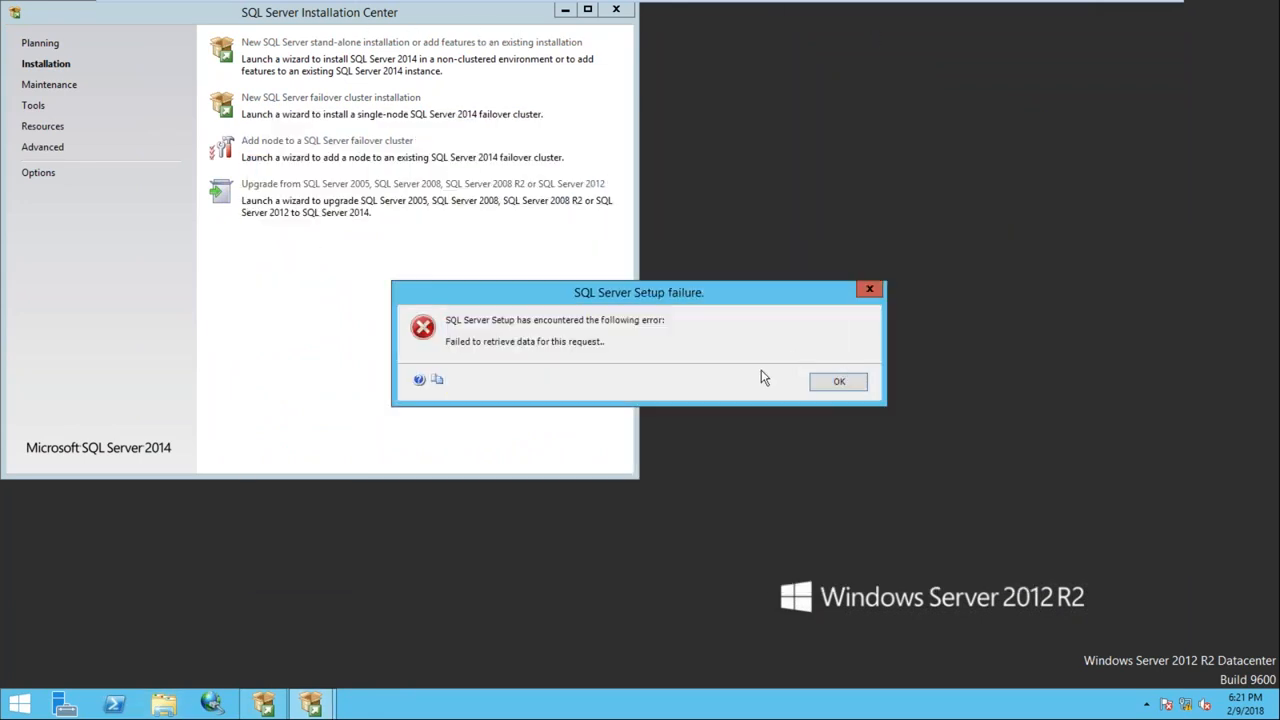
drag(620, 290, 875, 145)
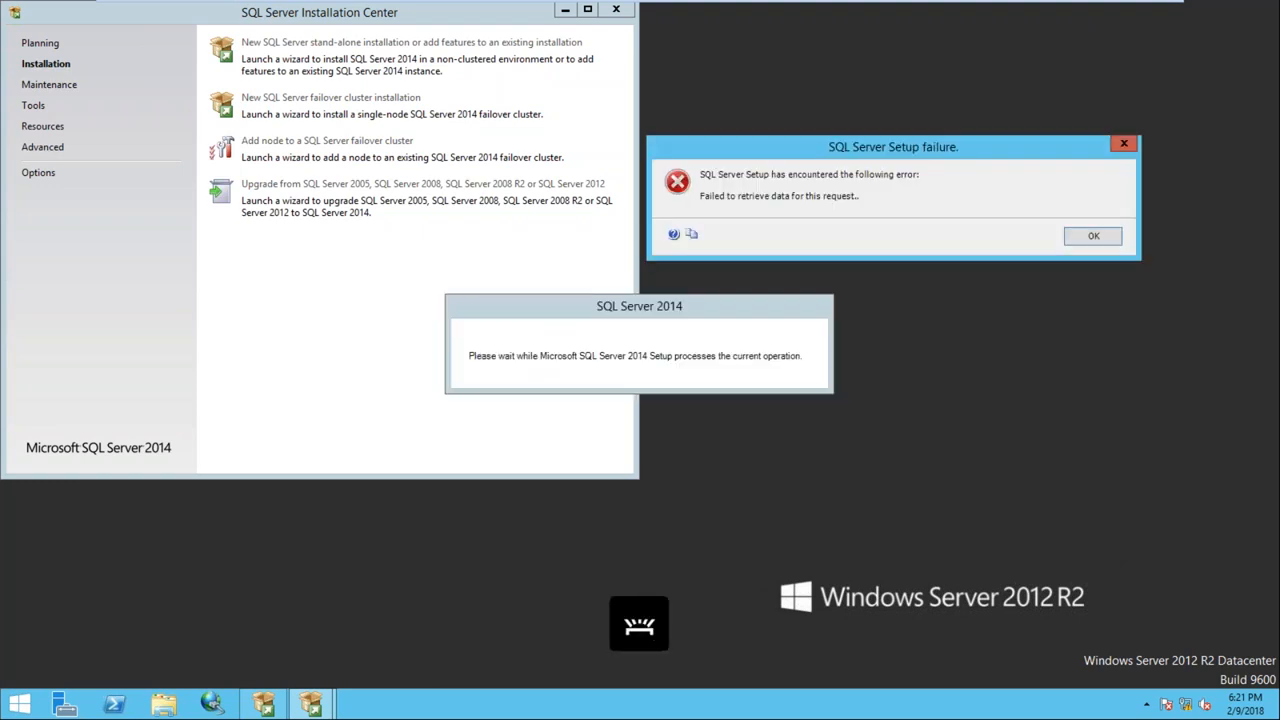
click(1093, 235)
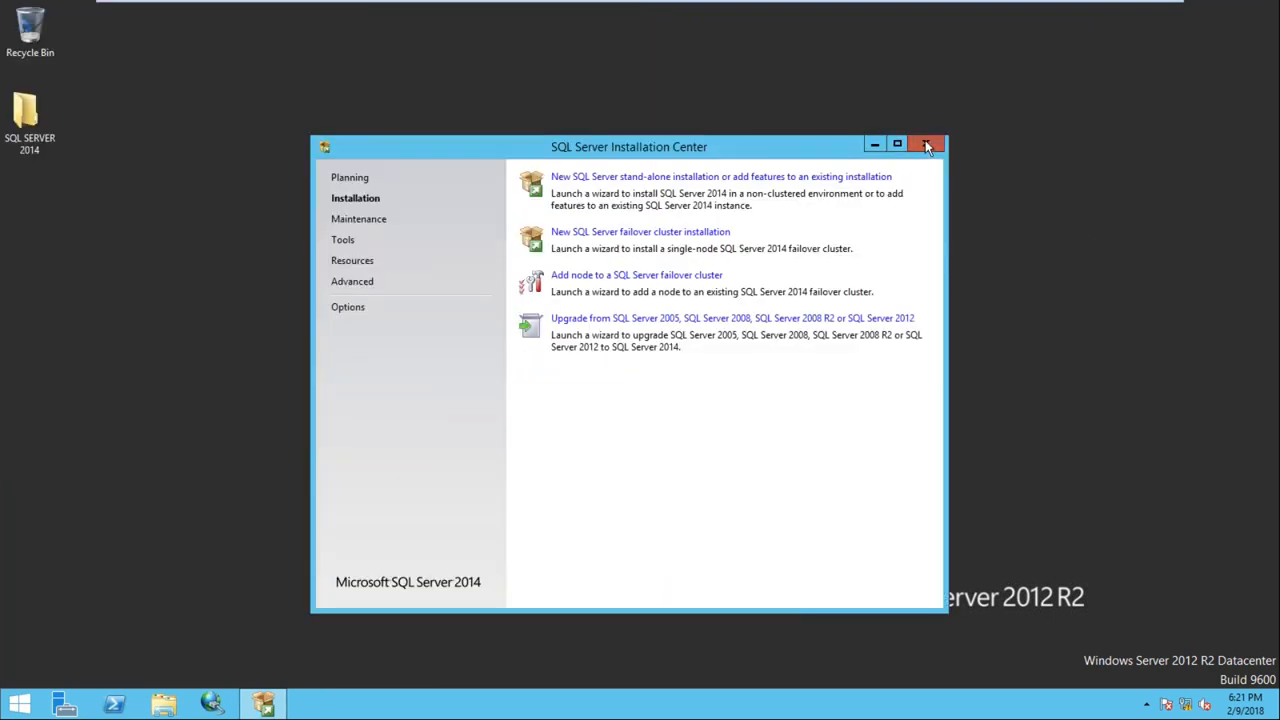
Close Installation Center, refresh the desktop, and rerun setup from SQL SERVER 2014 with admin rights
click(926, 146)
right_click(391, 146)
click(323, 169)
right_click(254, 146)
click(300, 190)
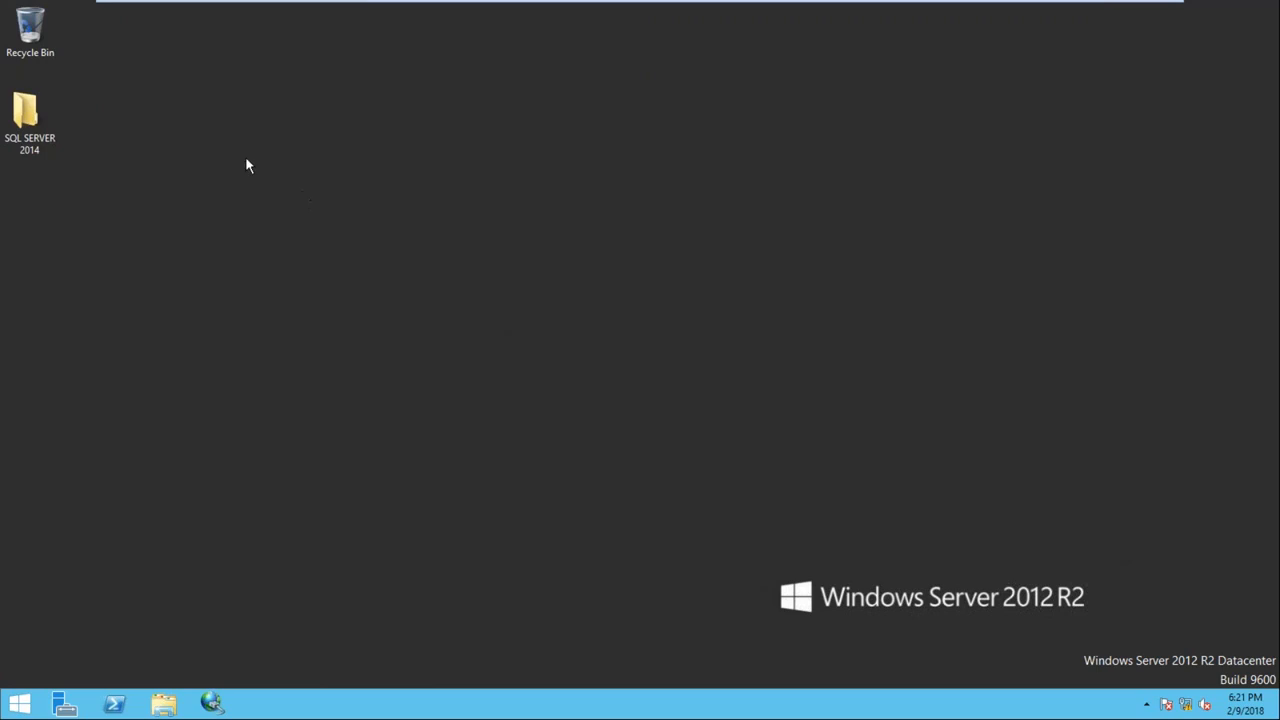
right_click(222, 112)
click(264, 160)
double_click(26, 115)
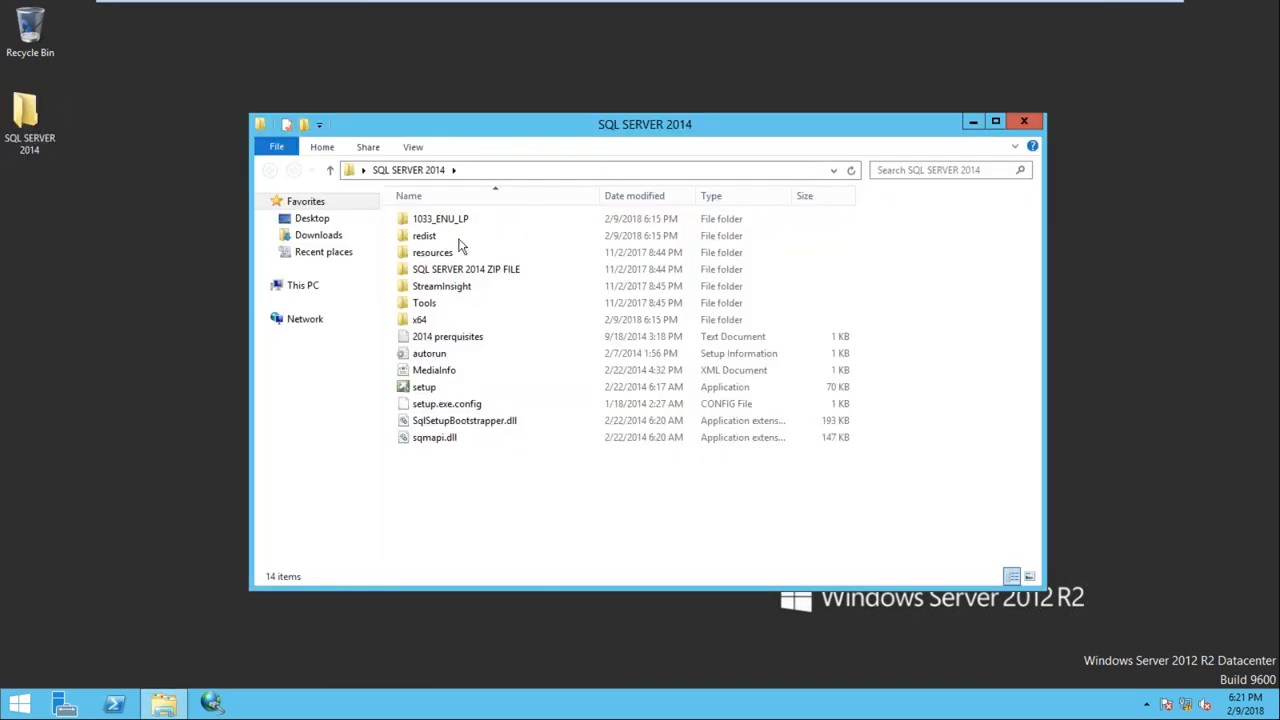
double_click(424, 389)
click(708, 388)
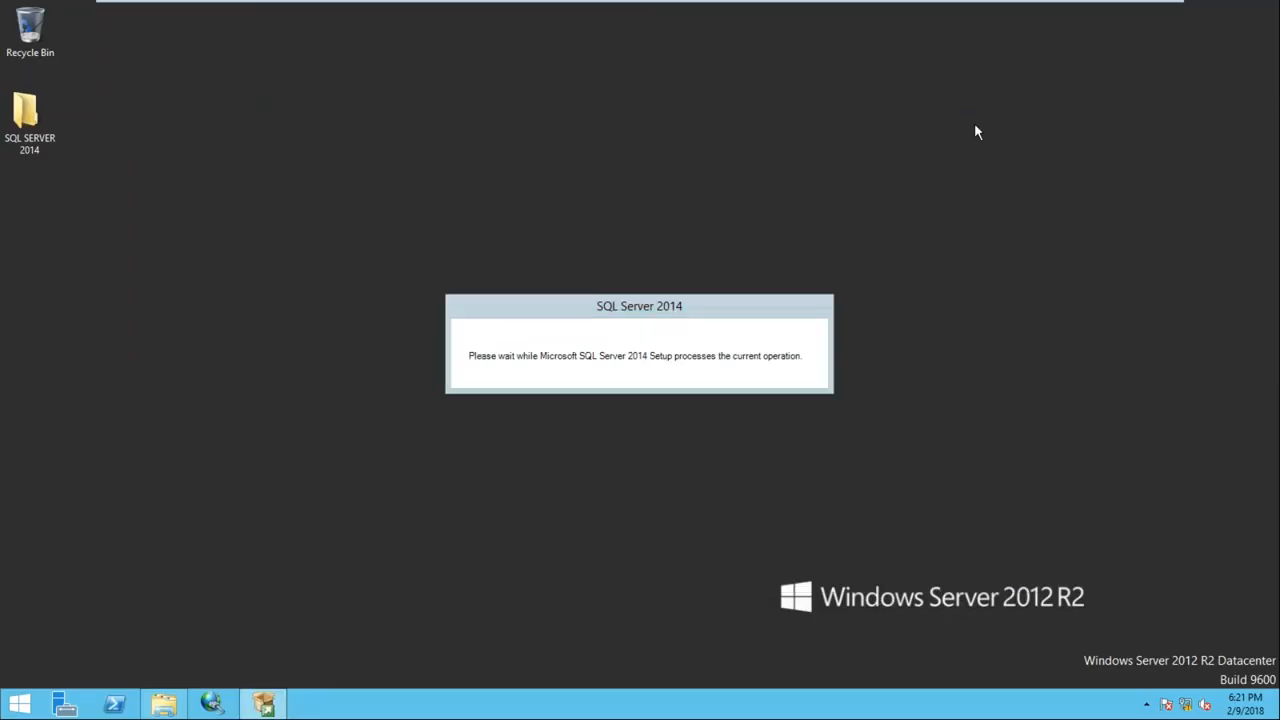
Start a new stand-alone SQL Server installation and bring the failure message forward
right_click(560, 158)
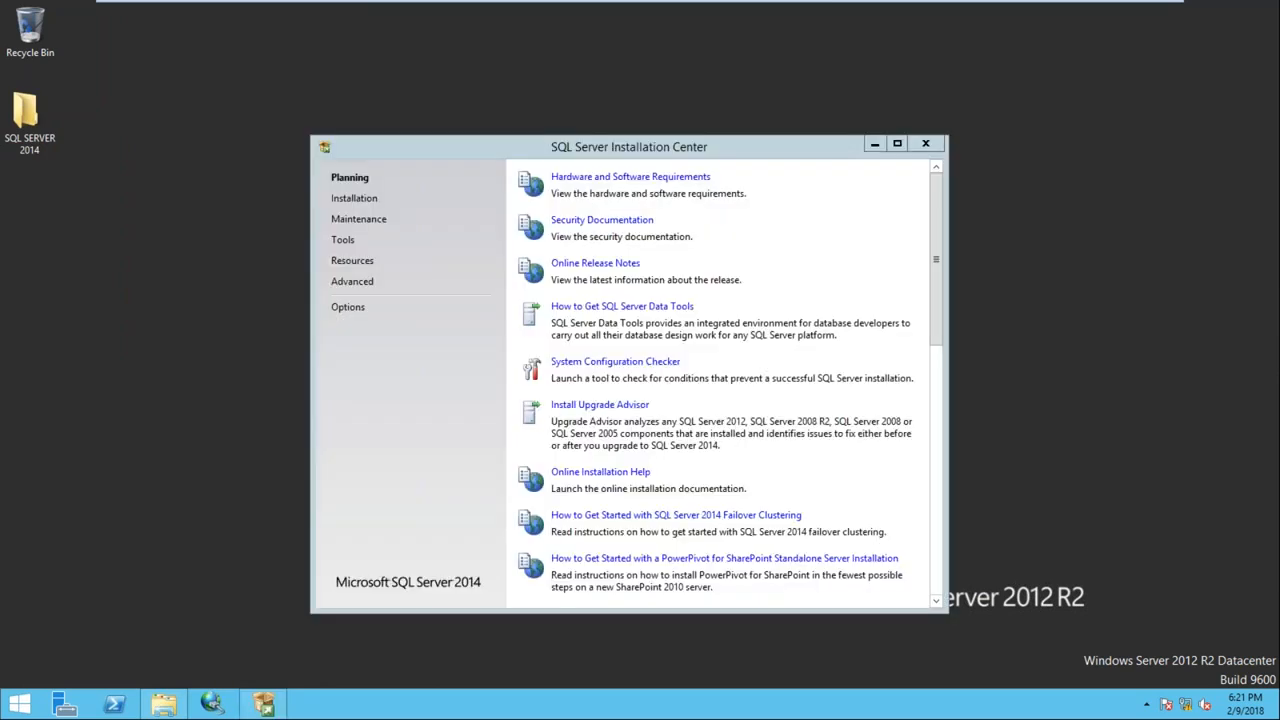
click(340, 203)
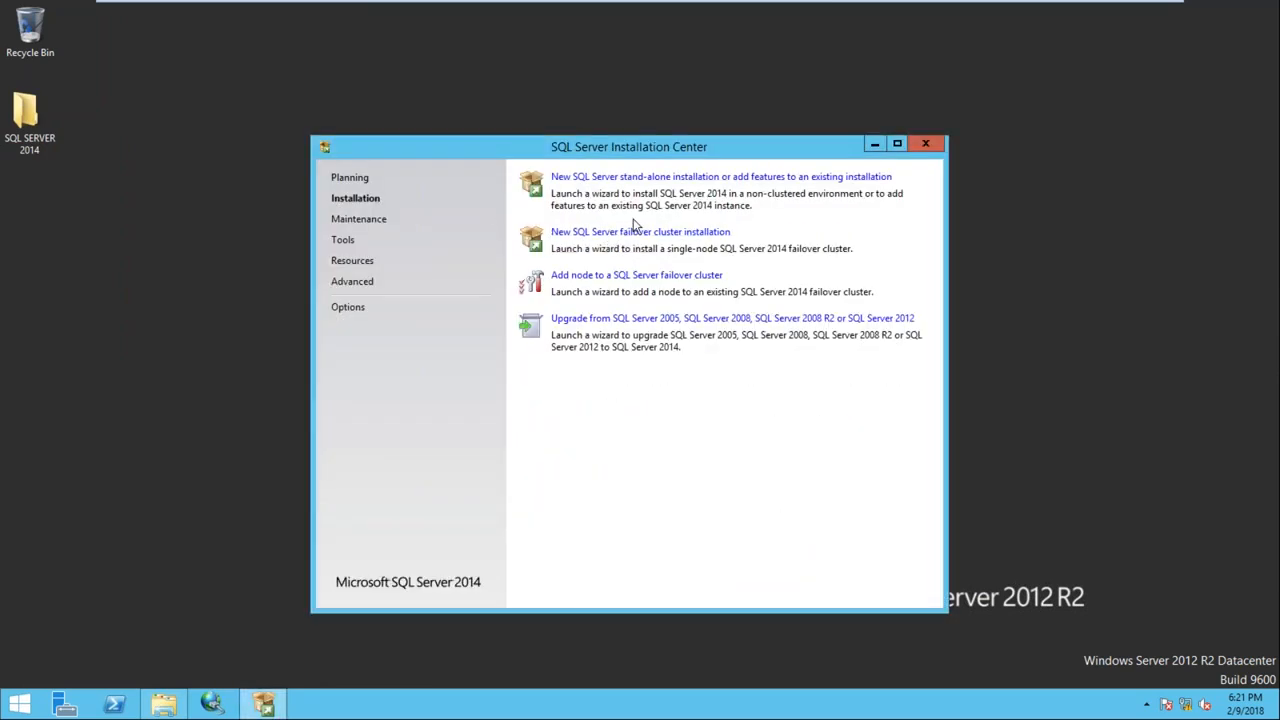
click(697, 178)
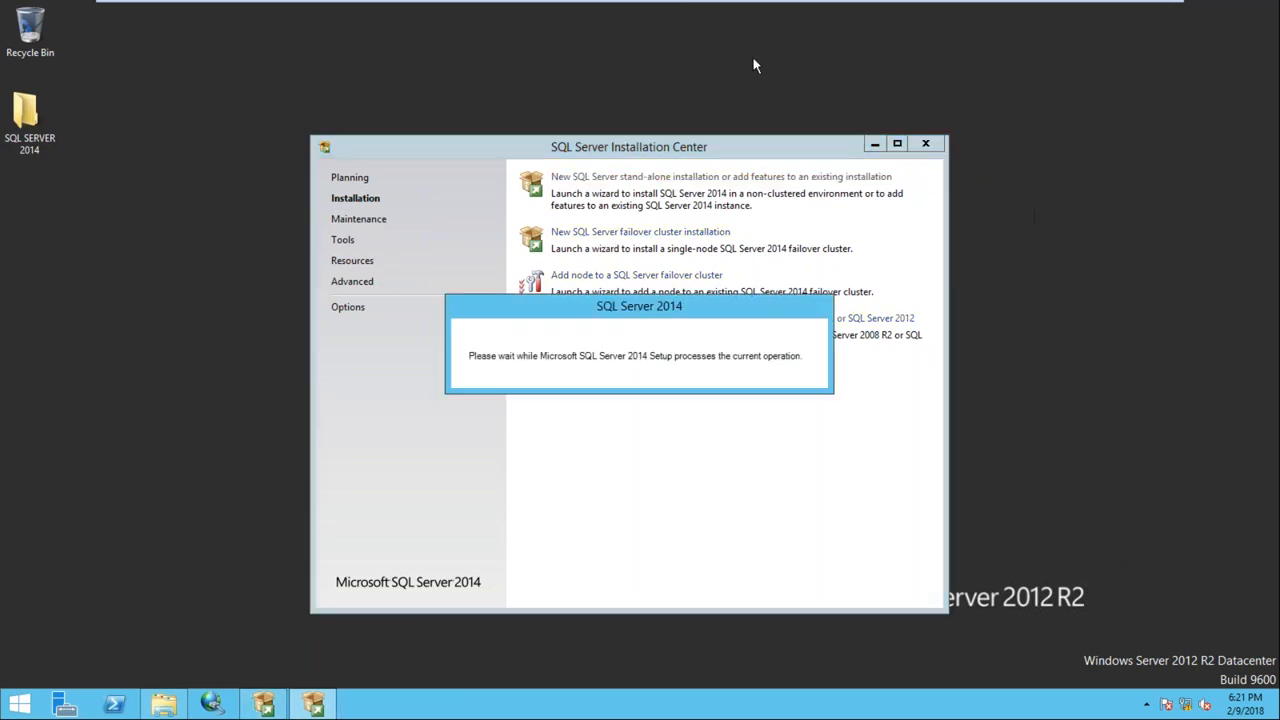
drag(797, 286, 871, 86)
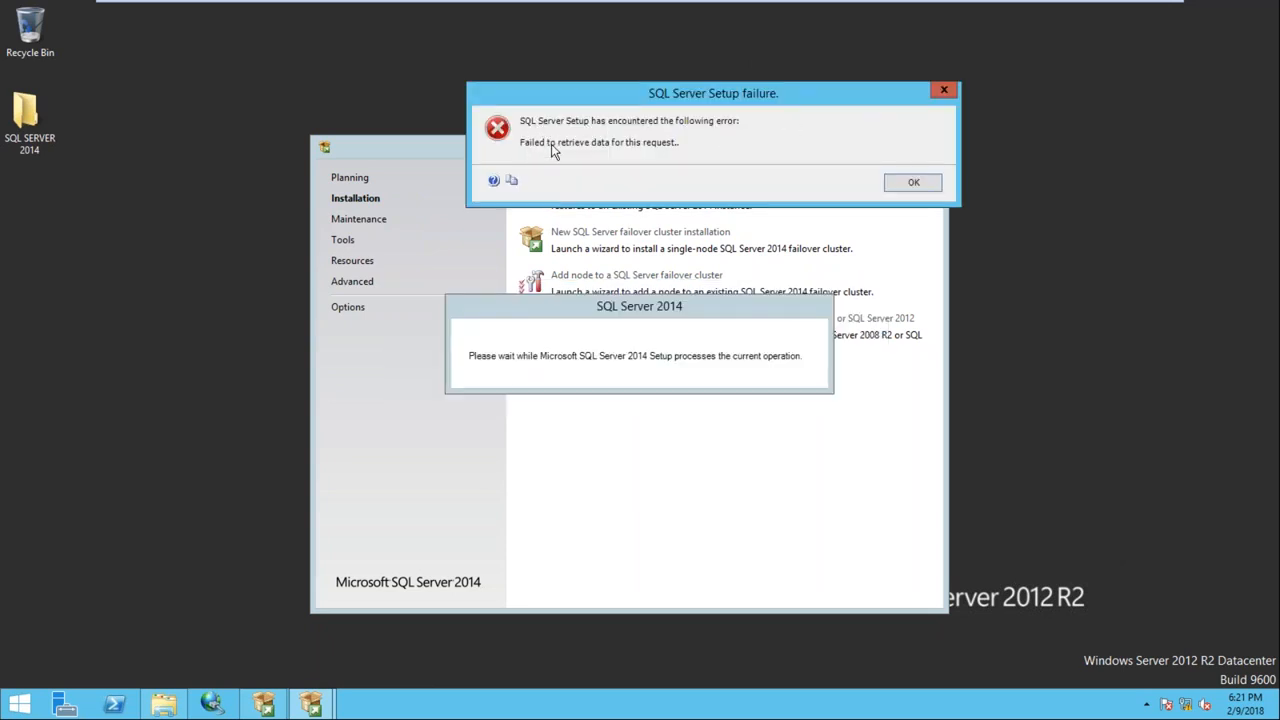
Request online help for the error, add about:internet to trusted sites, and close the browser
click(511, 183)
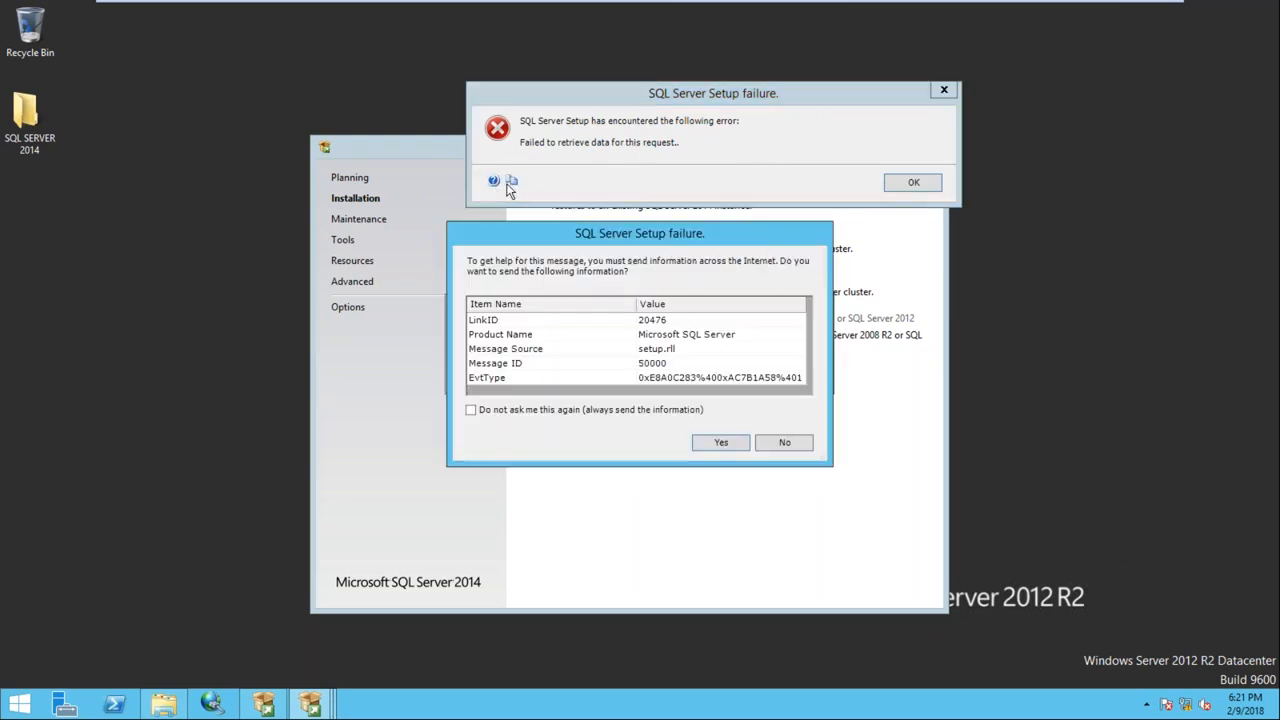
click(620, 334)
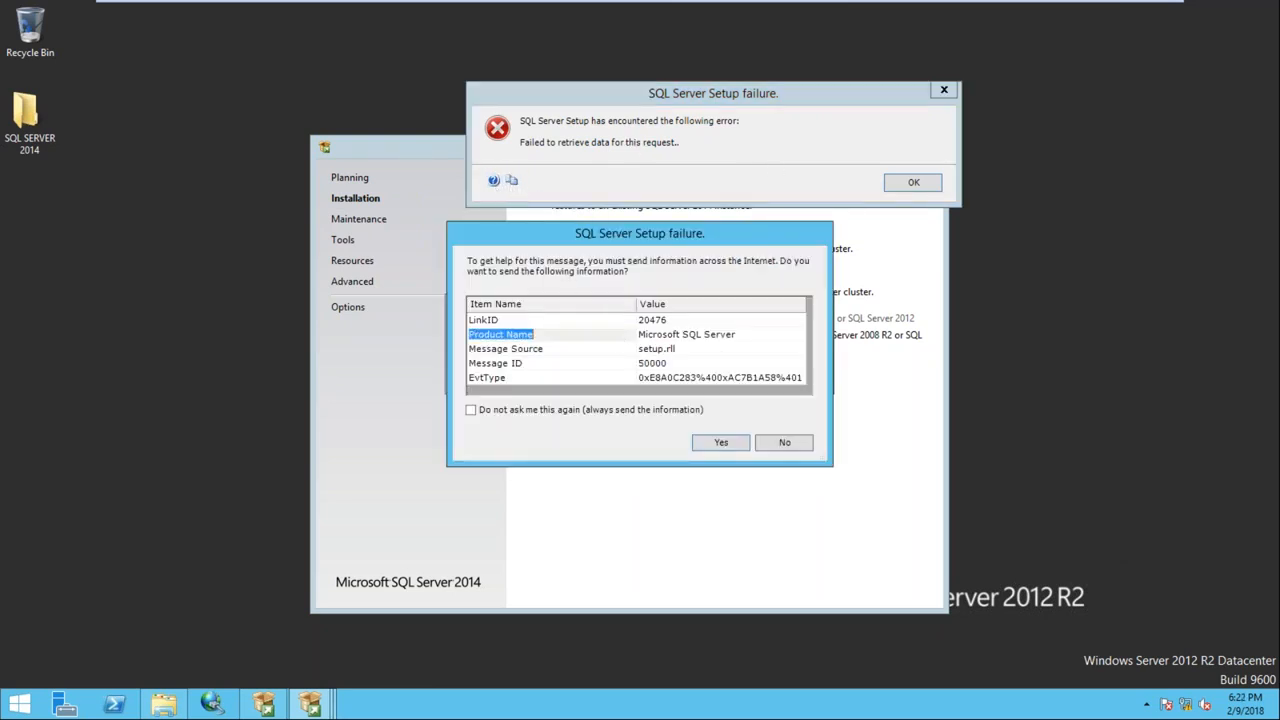
click(640, 410)
click(712, 442)
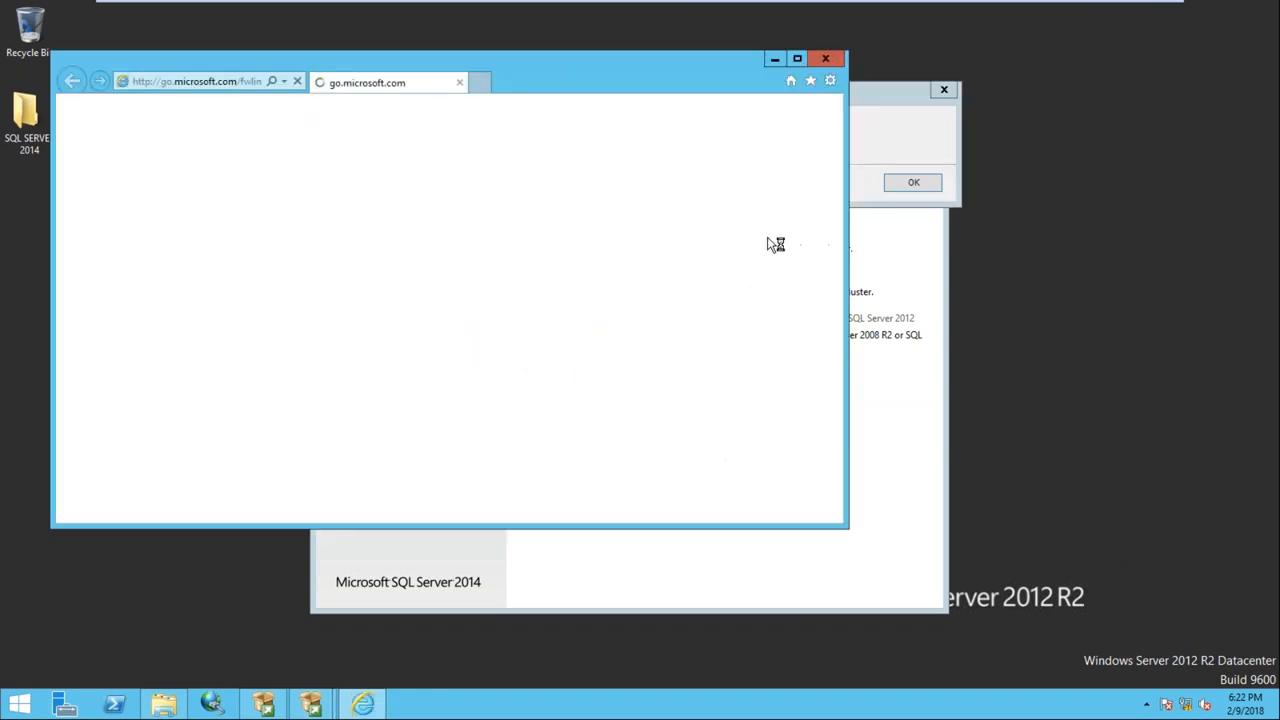
click(757, 366)
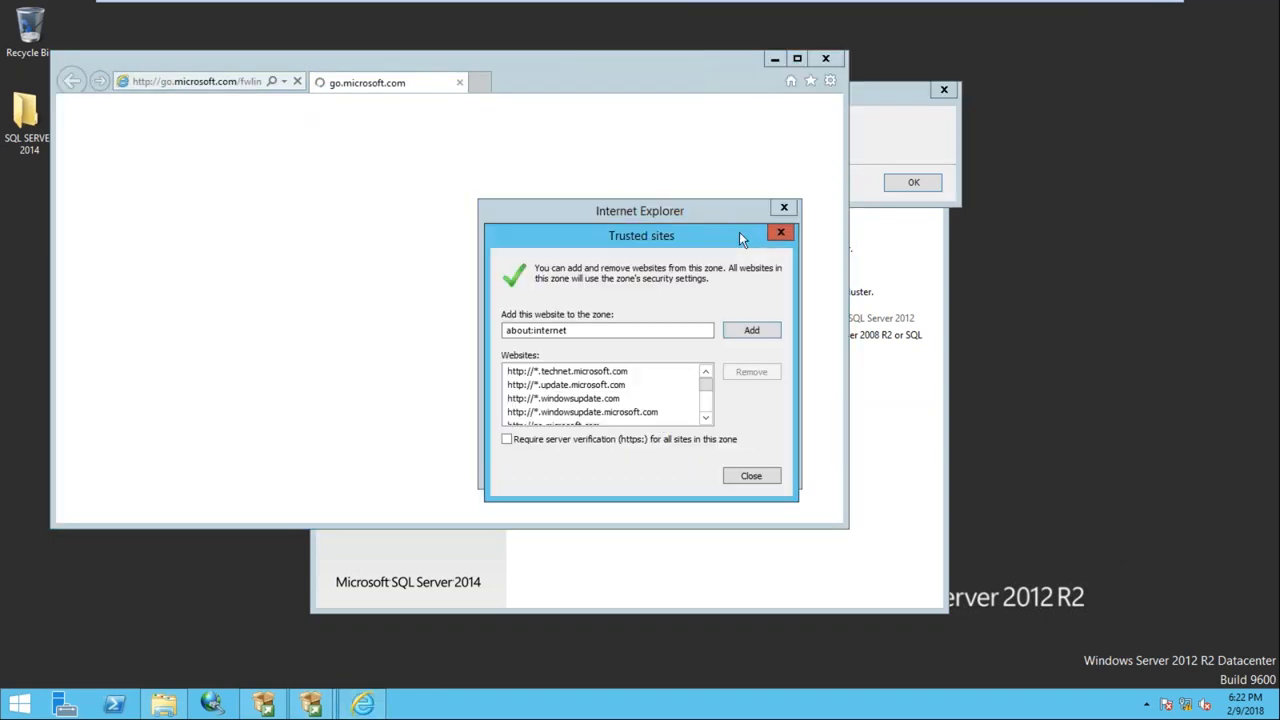
click(752, 336)
click(760, 477)
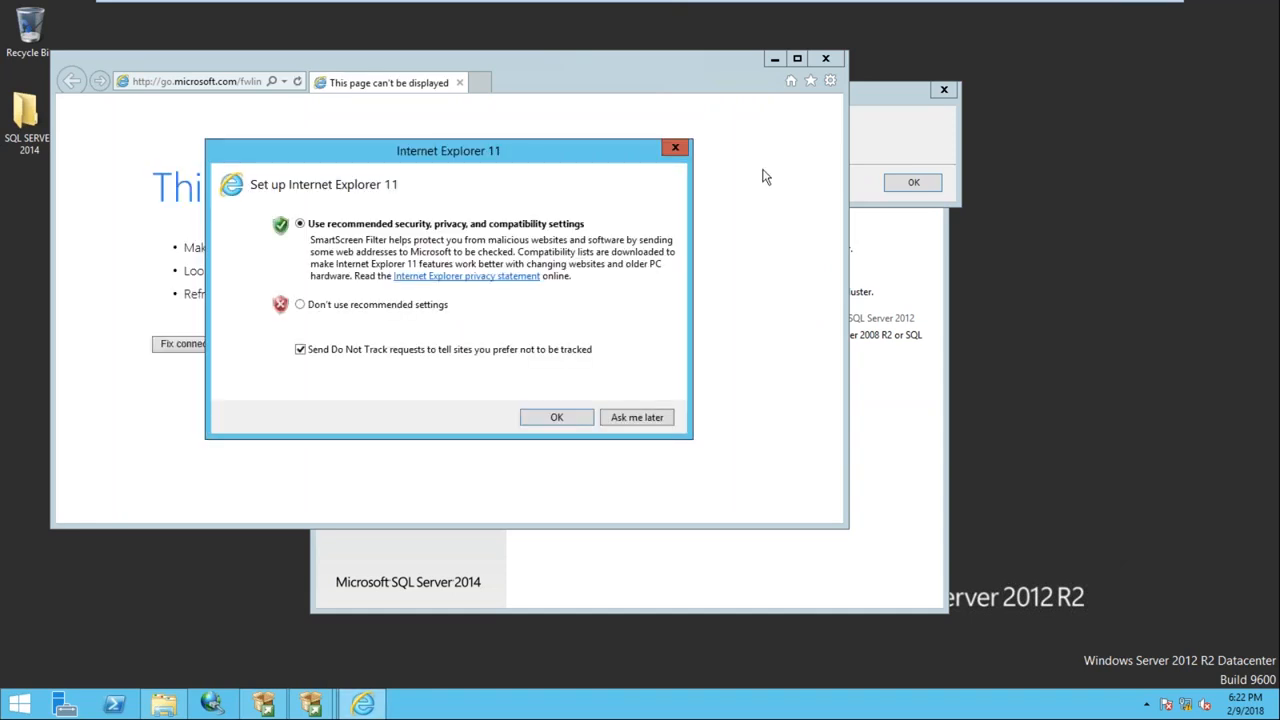
click(371, 306)
click(552, 419)
click(825, 59)
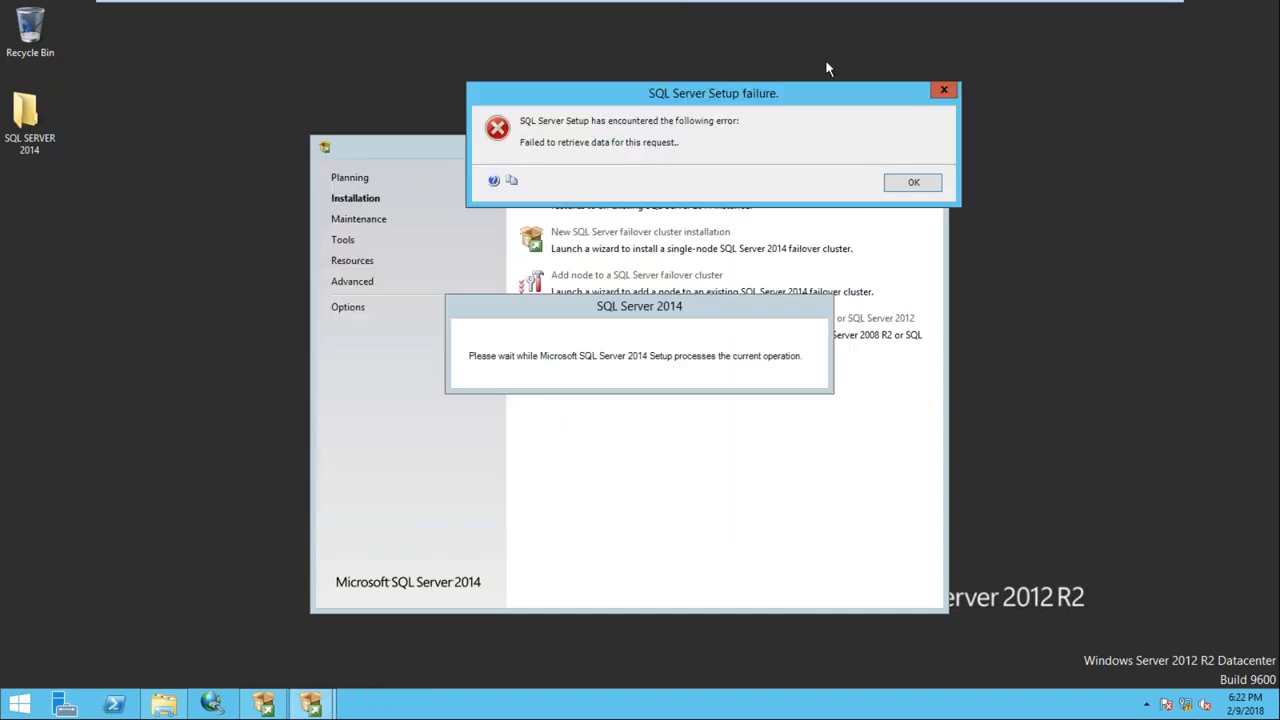
Dismiss the setup error, close Installation Center, refresh Node2's desktop, and minimize the VM
click(914, 183)
right_click(707, 59)
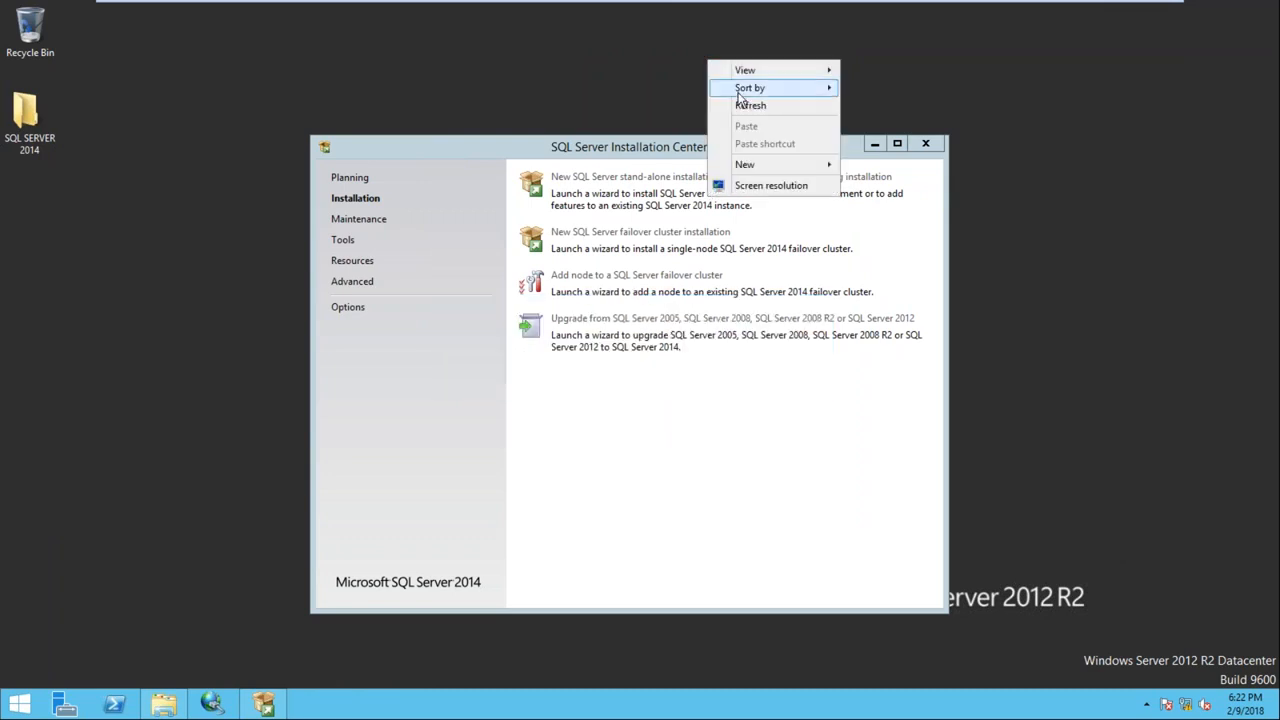
click(790, 104)
click(925, 144)
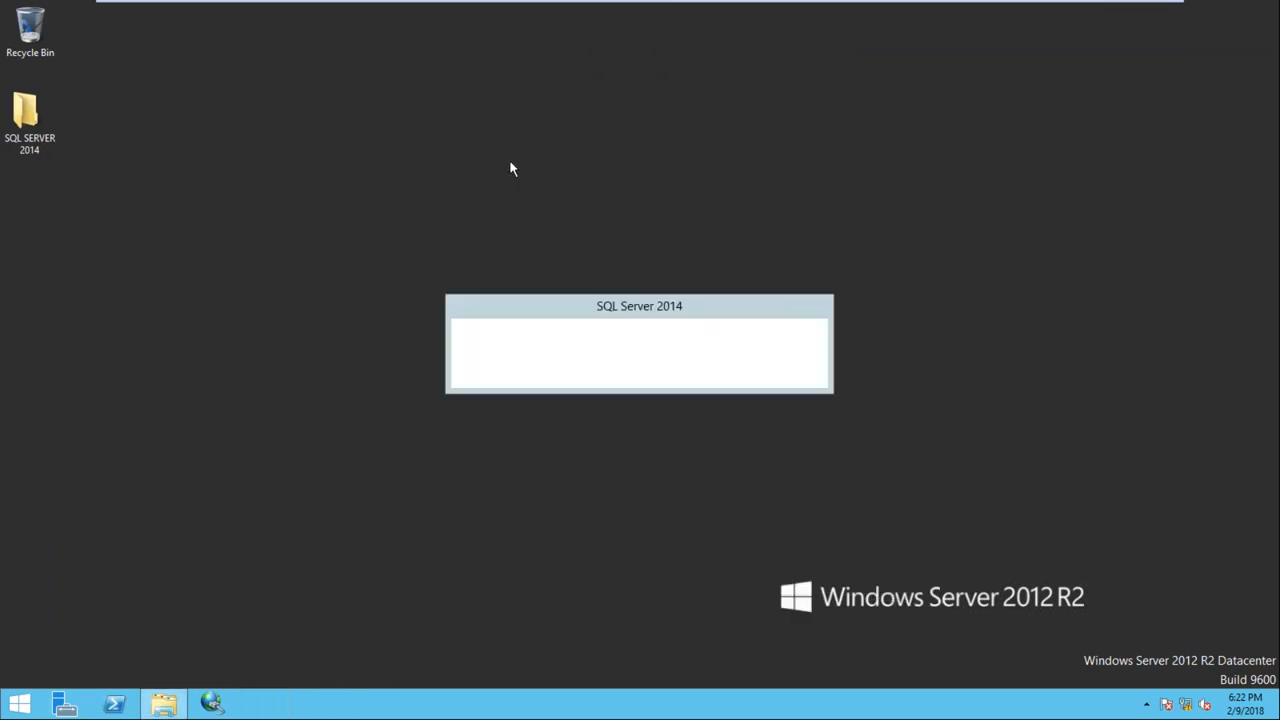
right_click(422, 174)
click(463, 219)
right_click(423, 160)
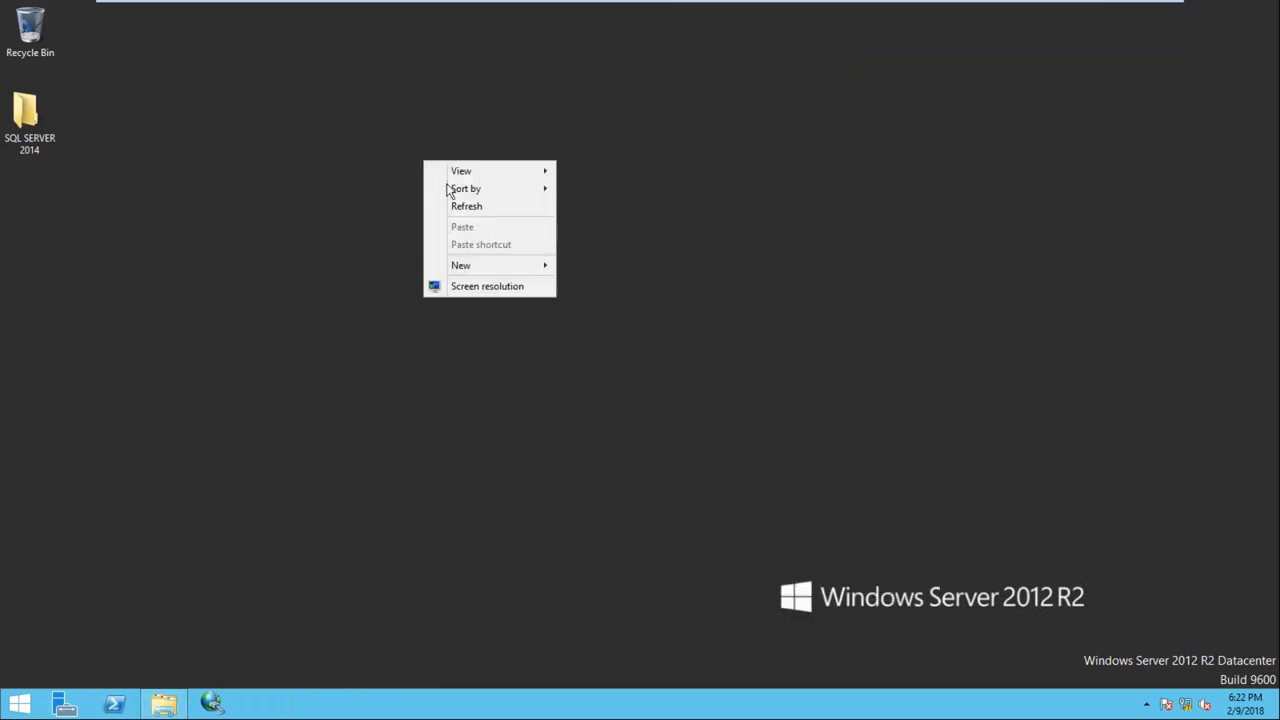
click(471, 218)
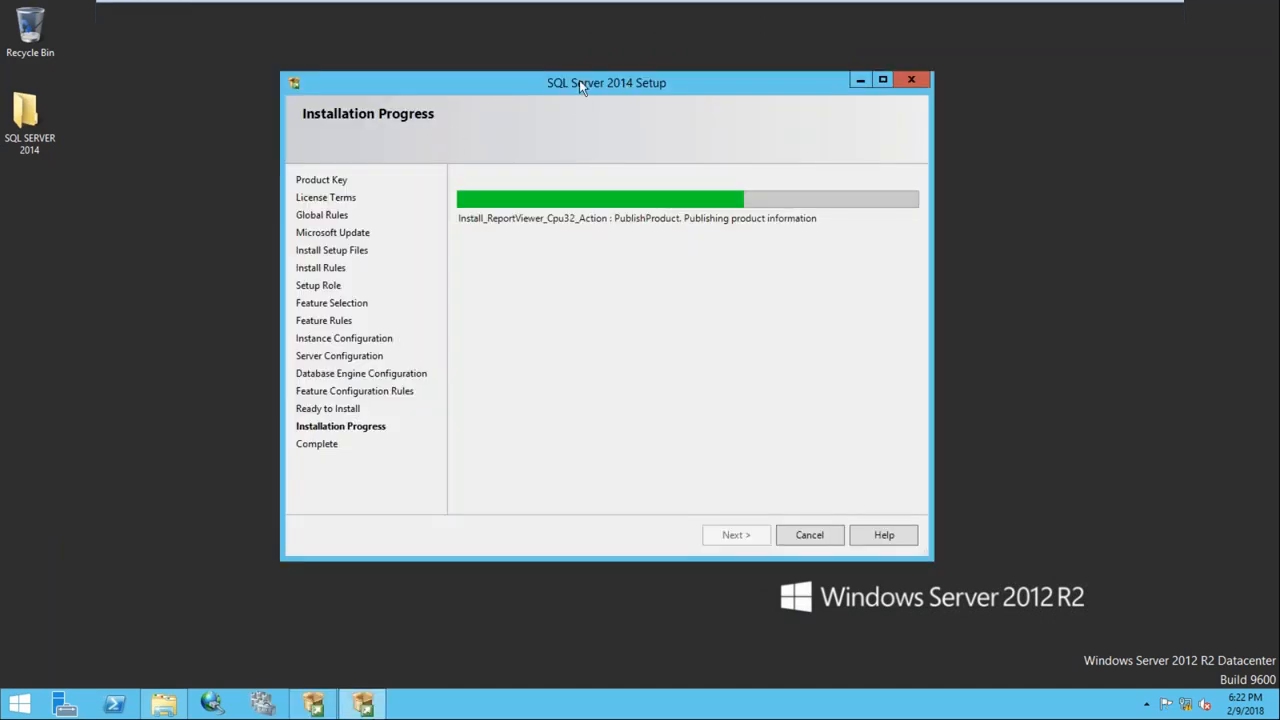
mouse_move(847, 8)
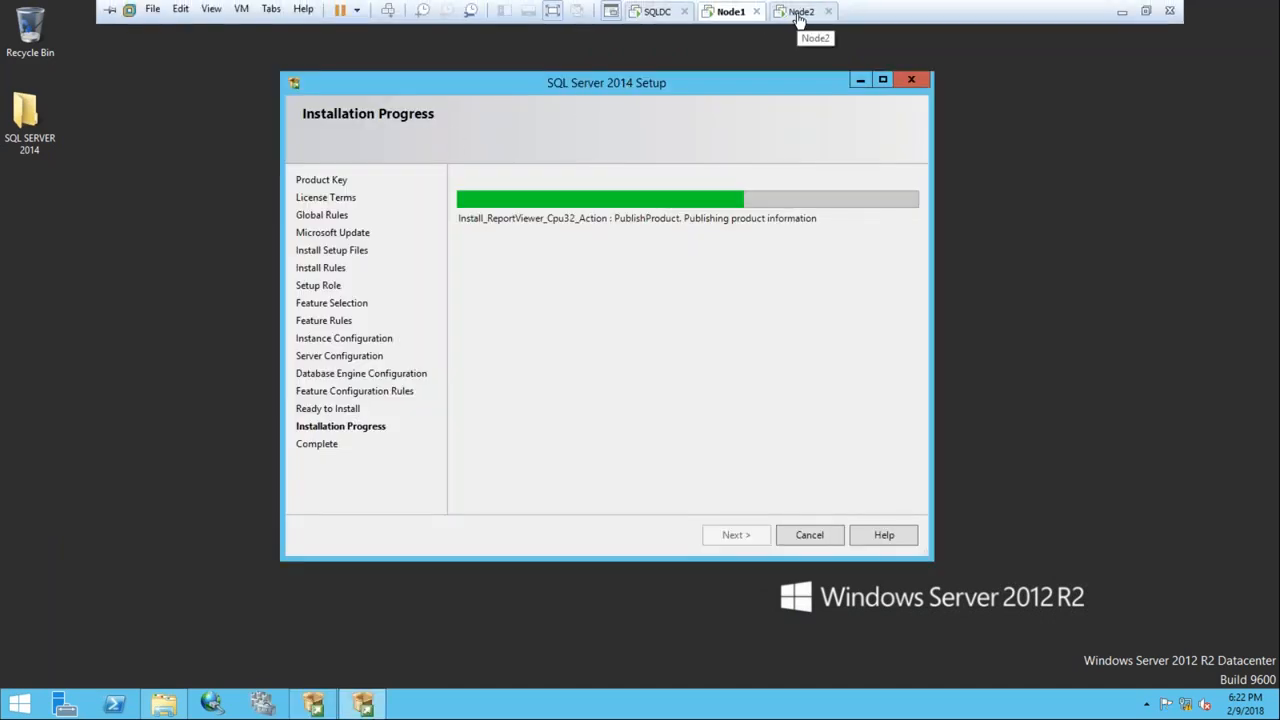
click(799, 13)
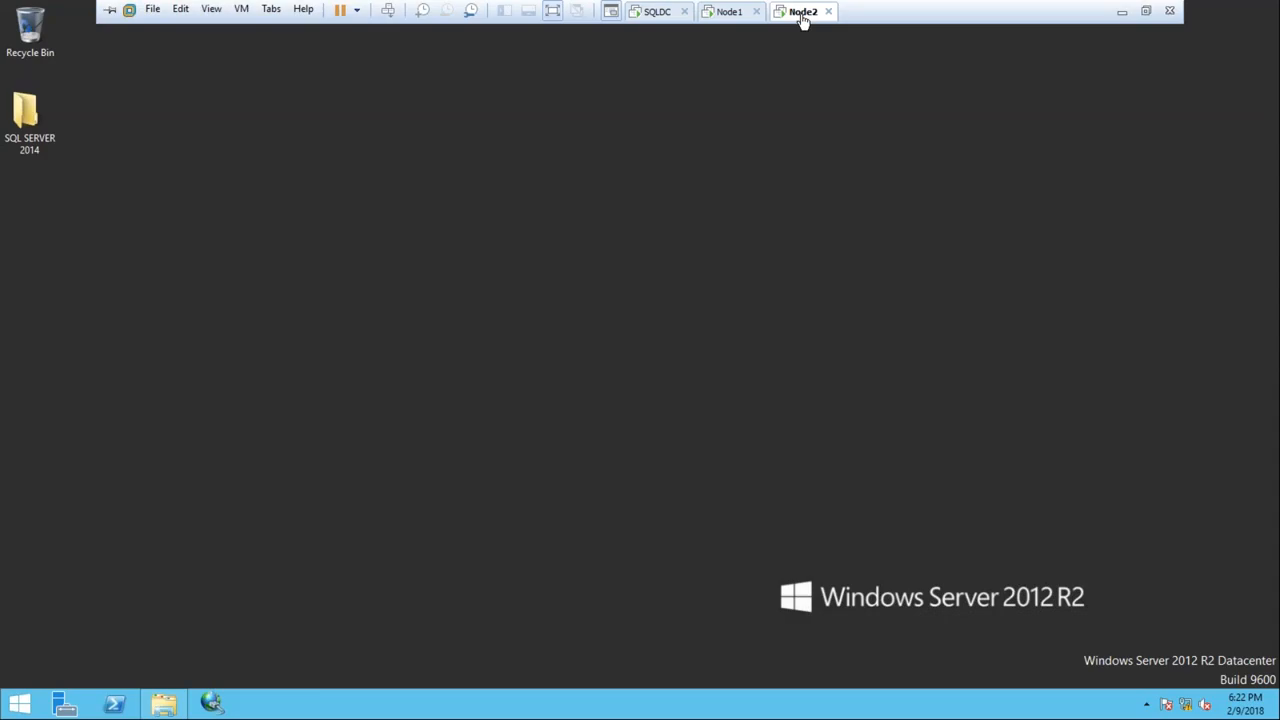
click(1123, 12)
Run ipconfig on the host to find Wi-Fi IPv4 192.168.1.12, then return to Node2
key(super+r)
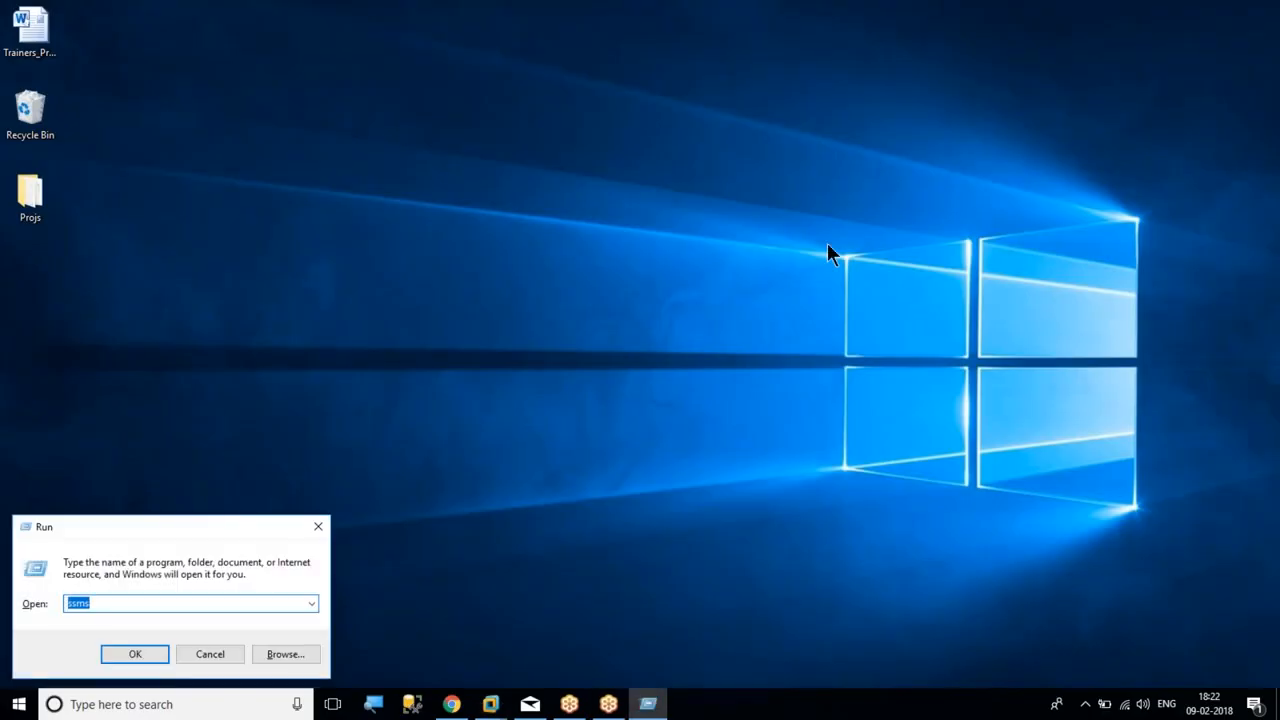
text(cmd)
key(Return)
text(ip)
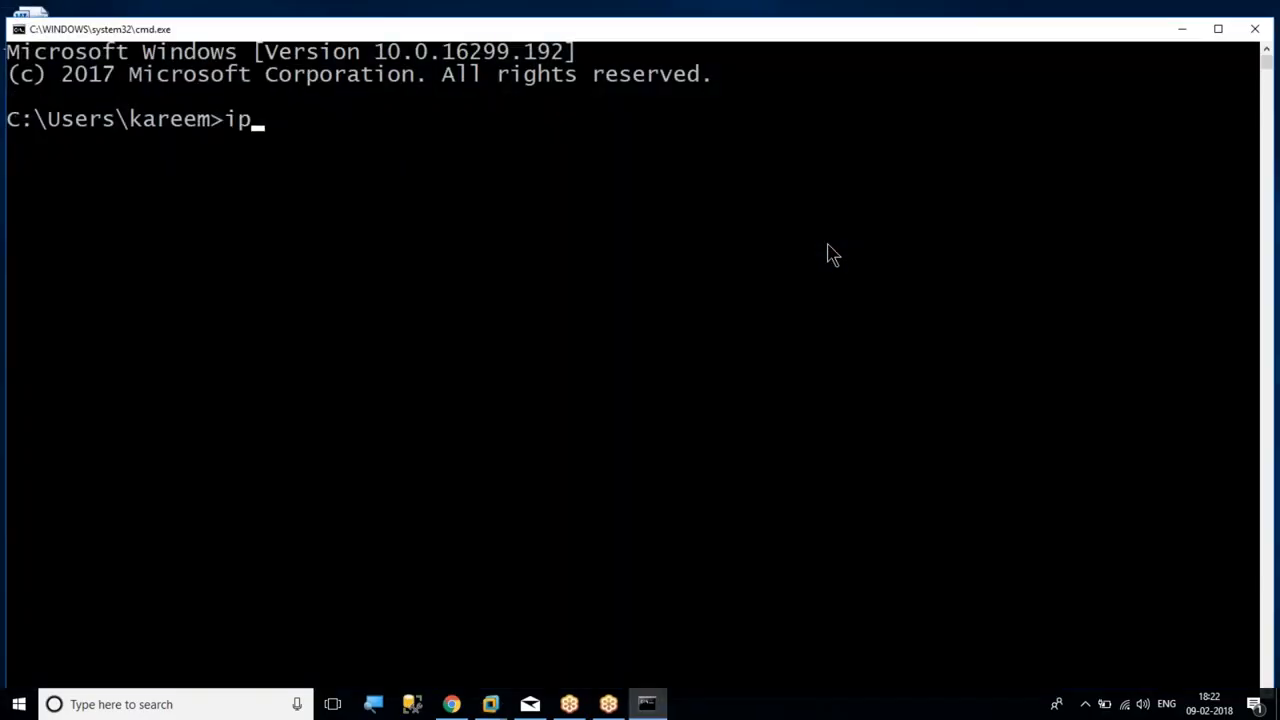
text(config)
key(Return)
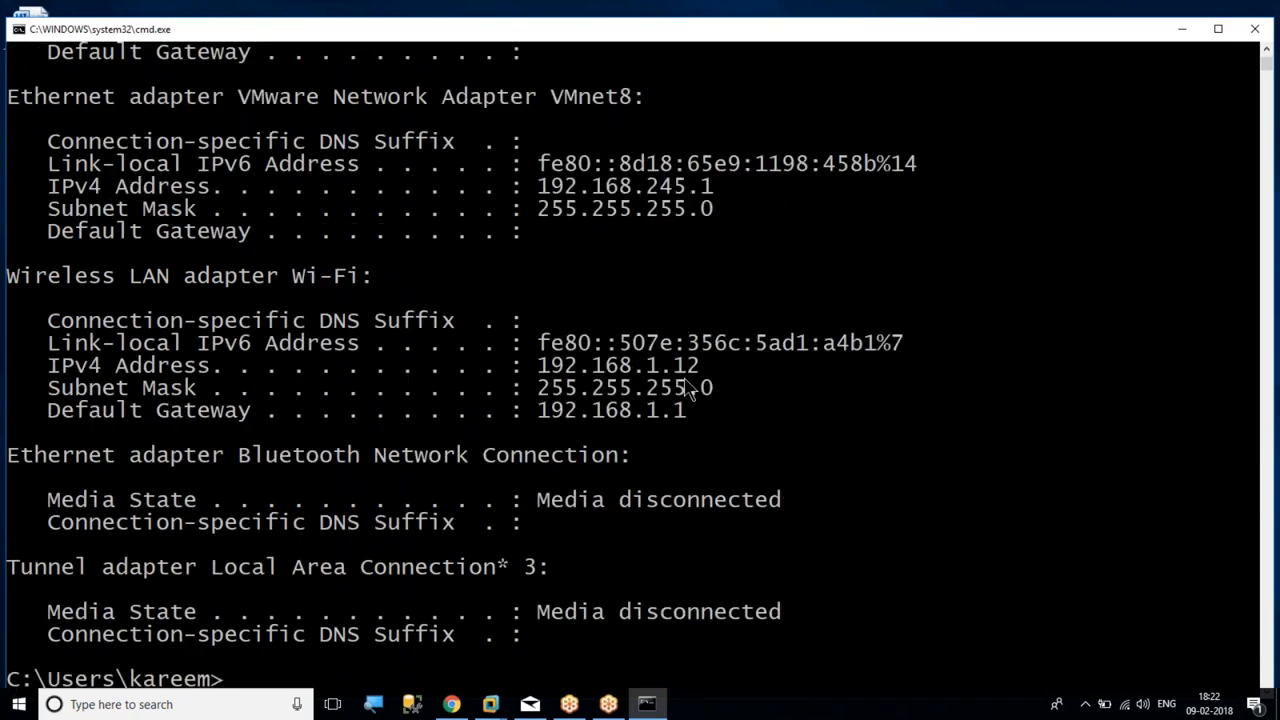
click(495, 705)
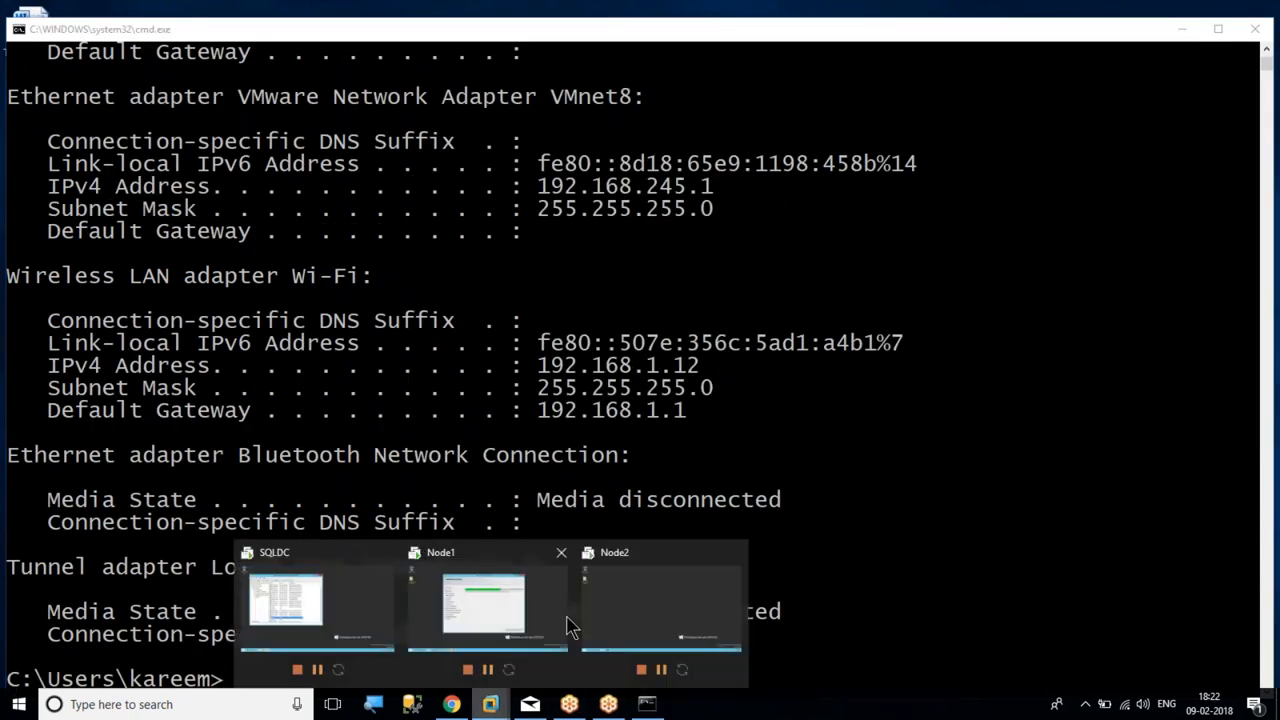
click(640, 622)
Ping 192.168.1.12 from Node2's Command Prompt, receiving 4 of 4 replies, then reopen Run
key(super+r)
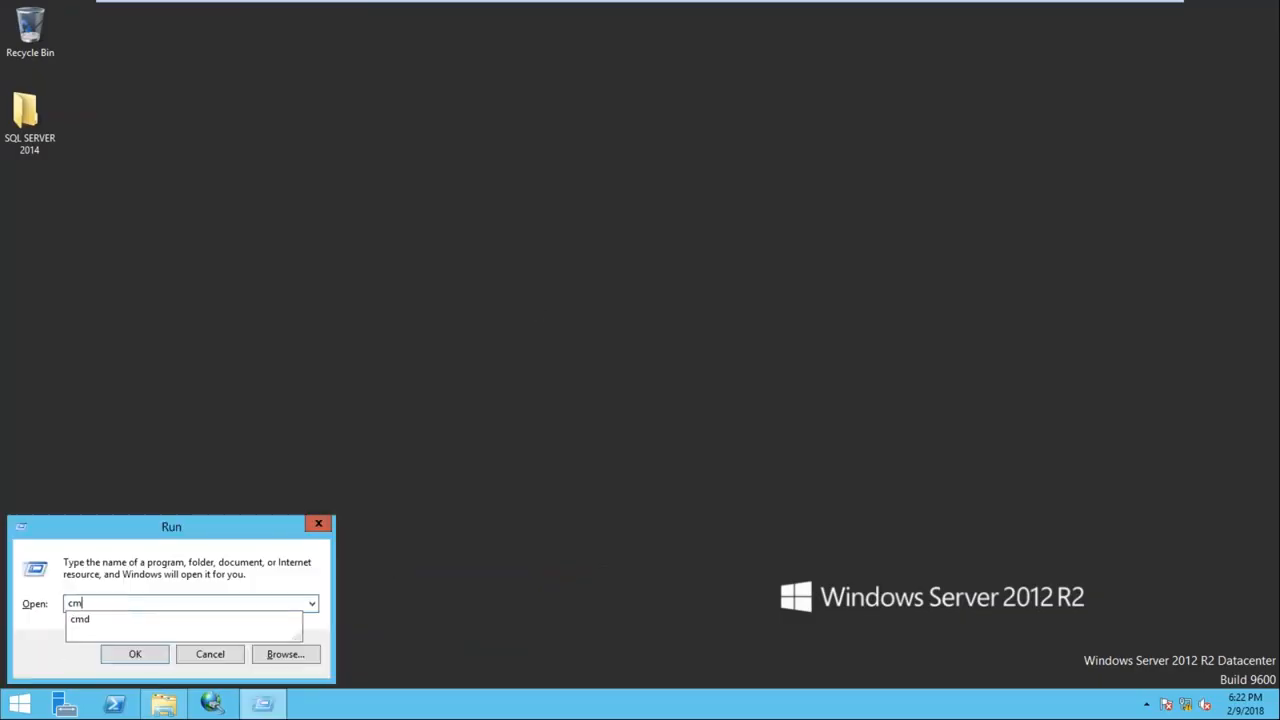
key(Return)
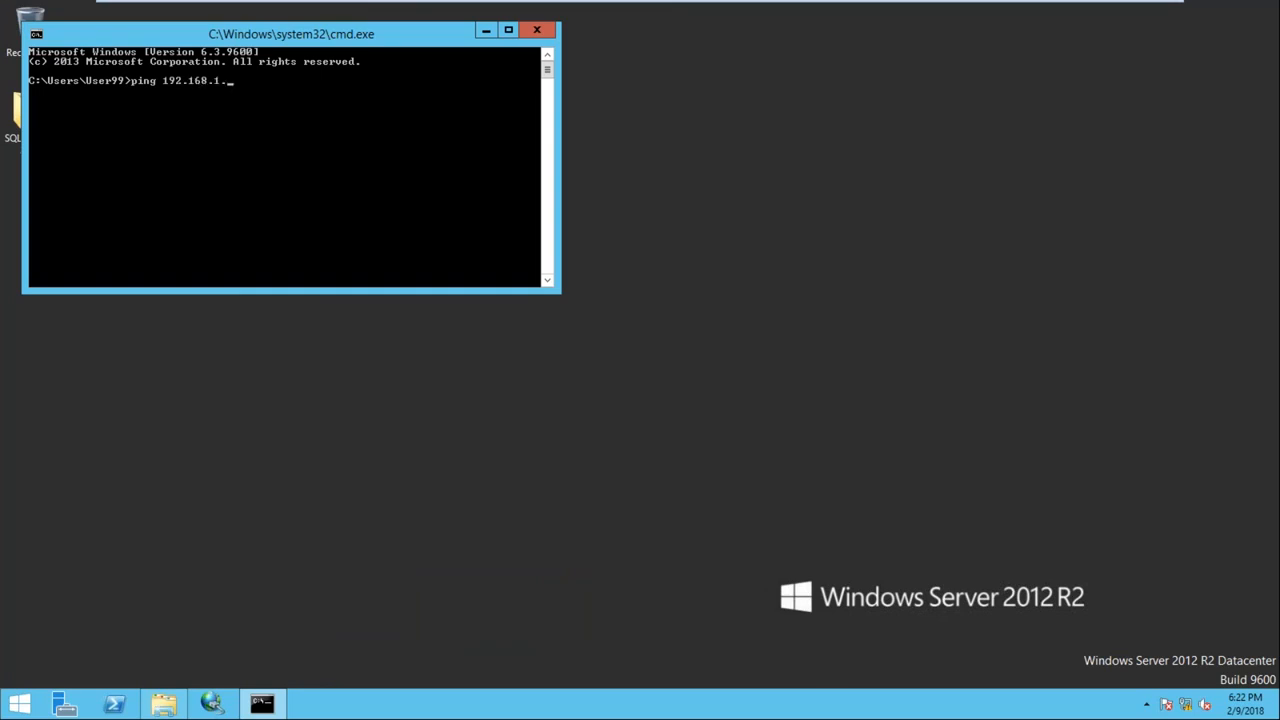
key(Return)
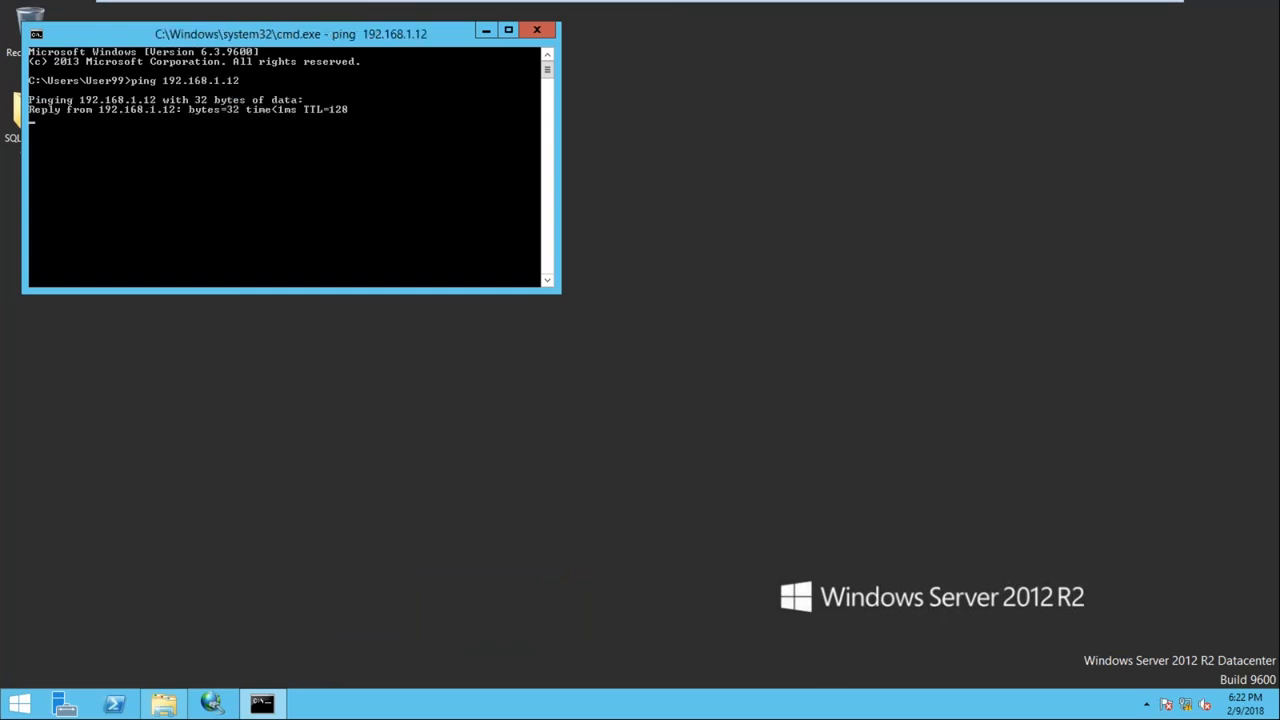
key(super+r)
drag(185, 531, 677, 222)
Open the share \\192.168.1.12, correcting the mistyped address, and sign in with network credentials
text(\\)
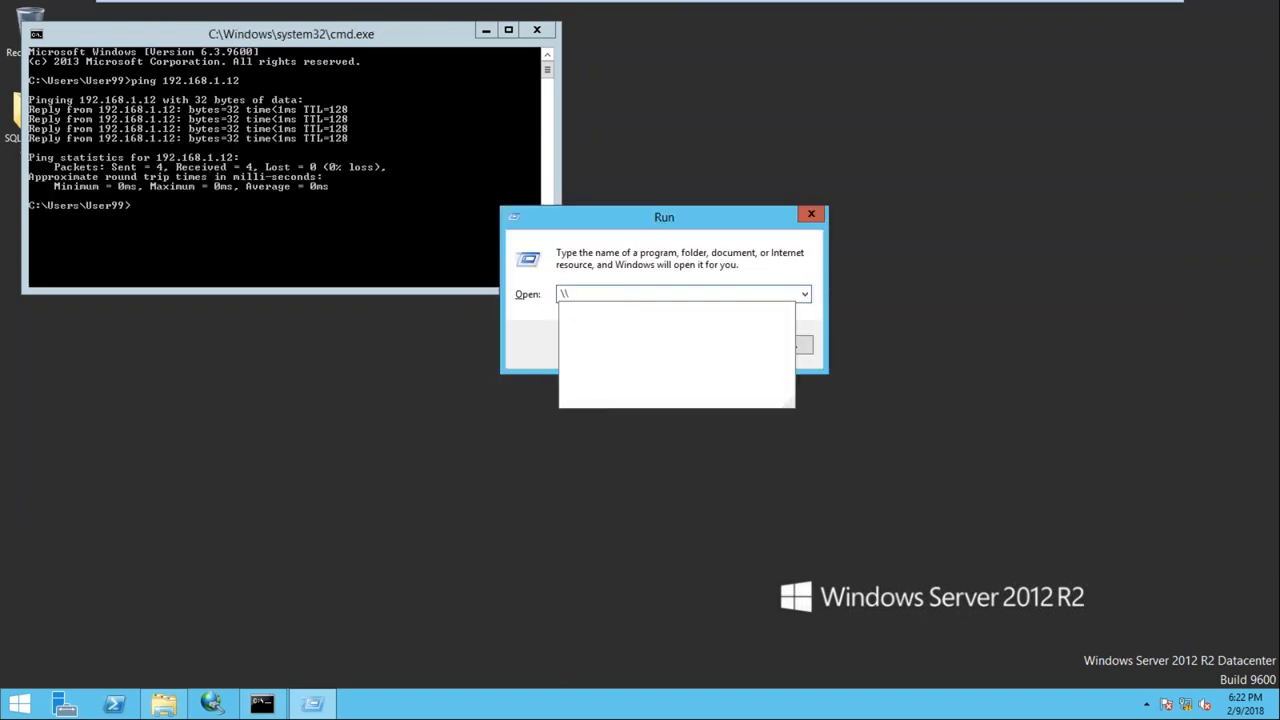
text(192.168.1.102)
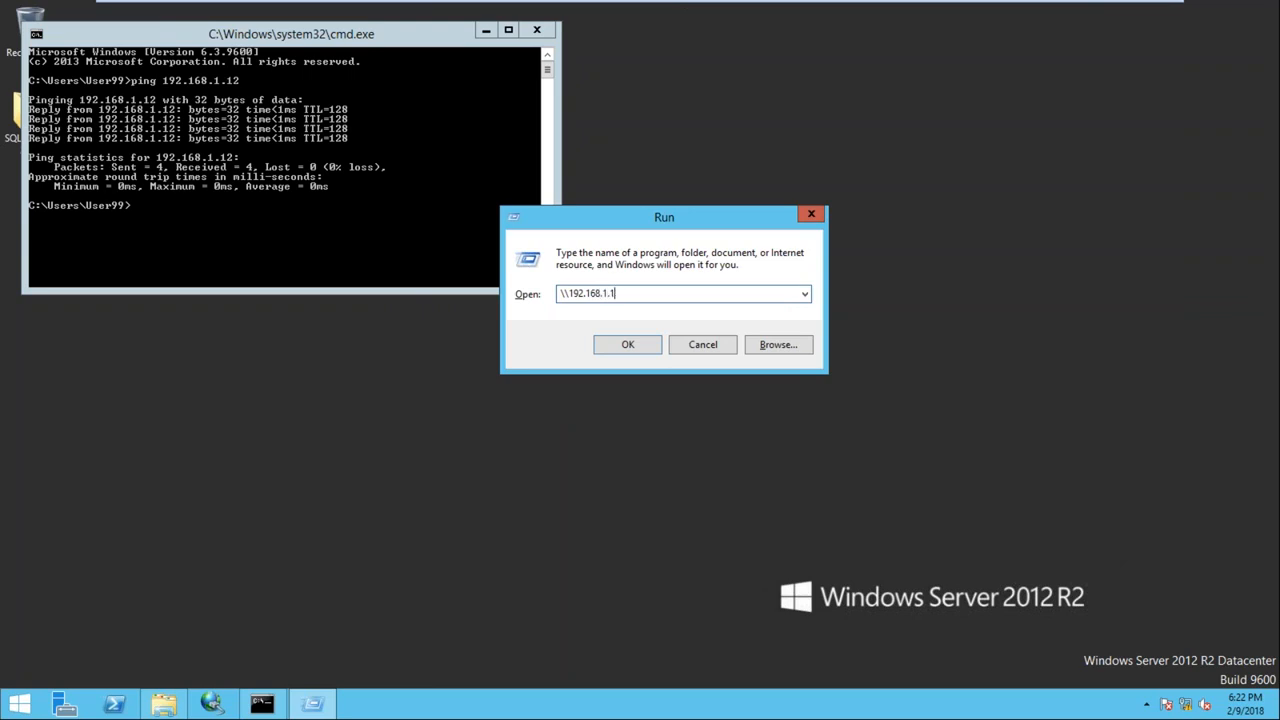
click(635, 352)
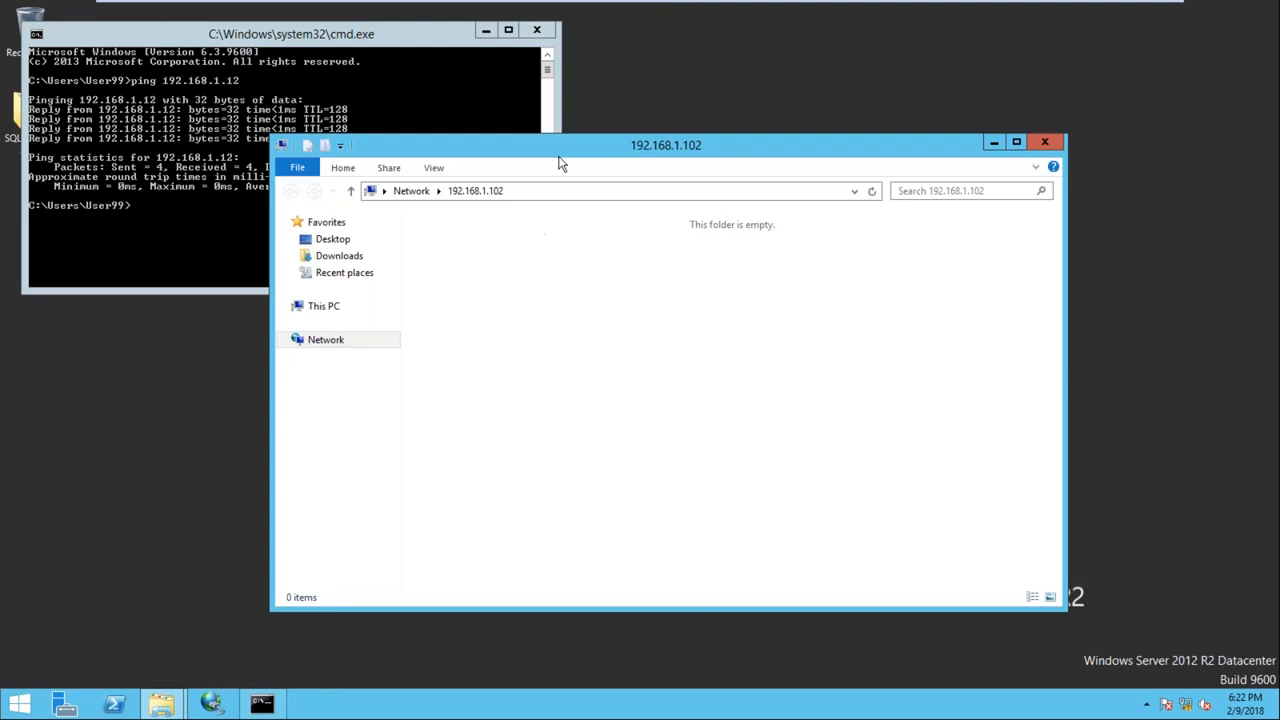
click(527, 196)
key(End)
key(BackSpace)
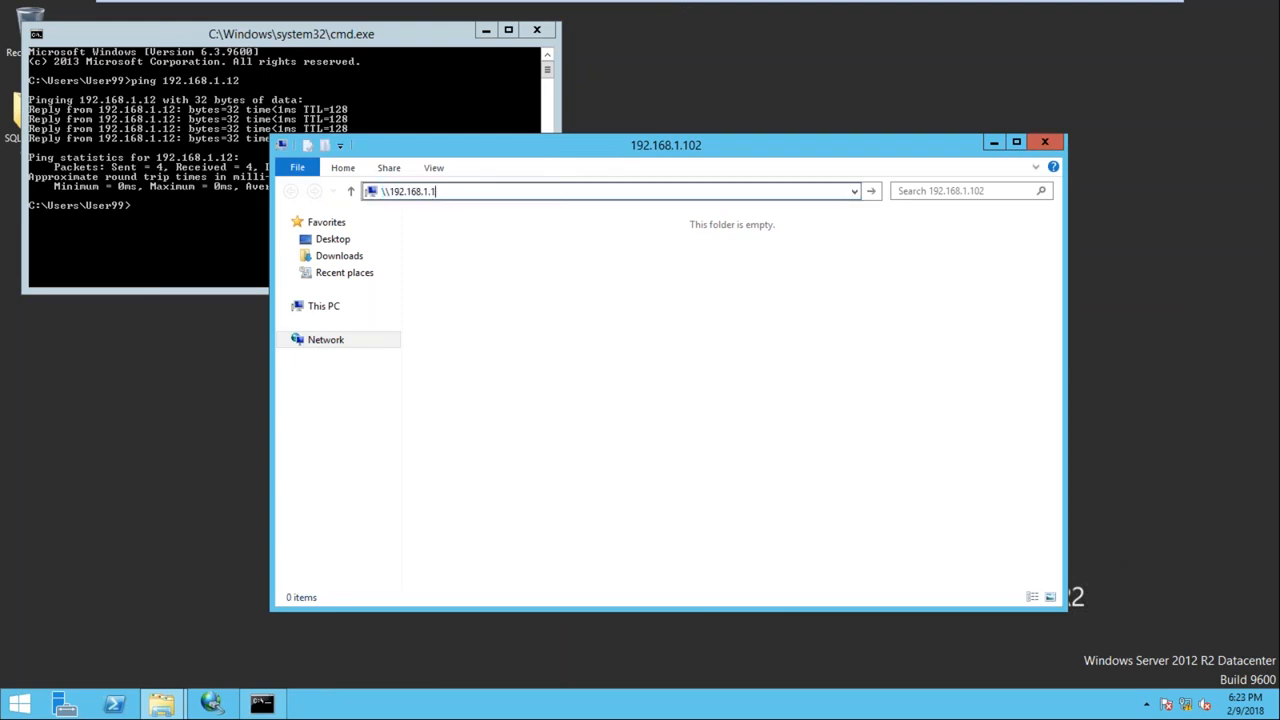
text(2)
key(Return)
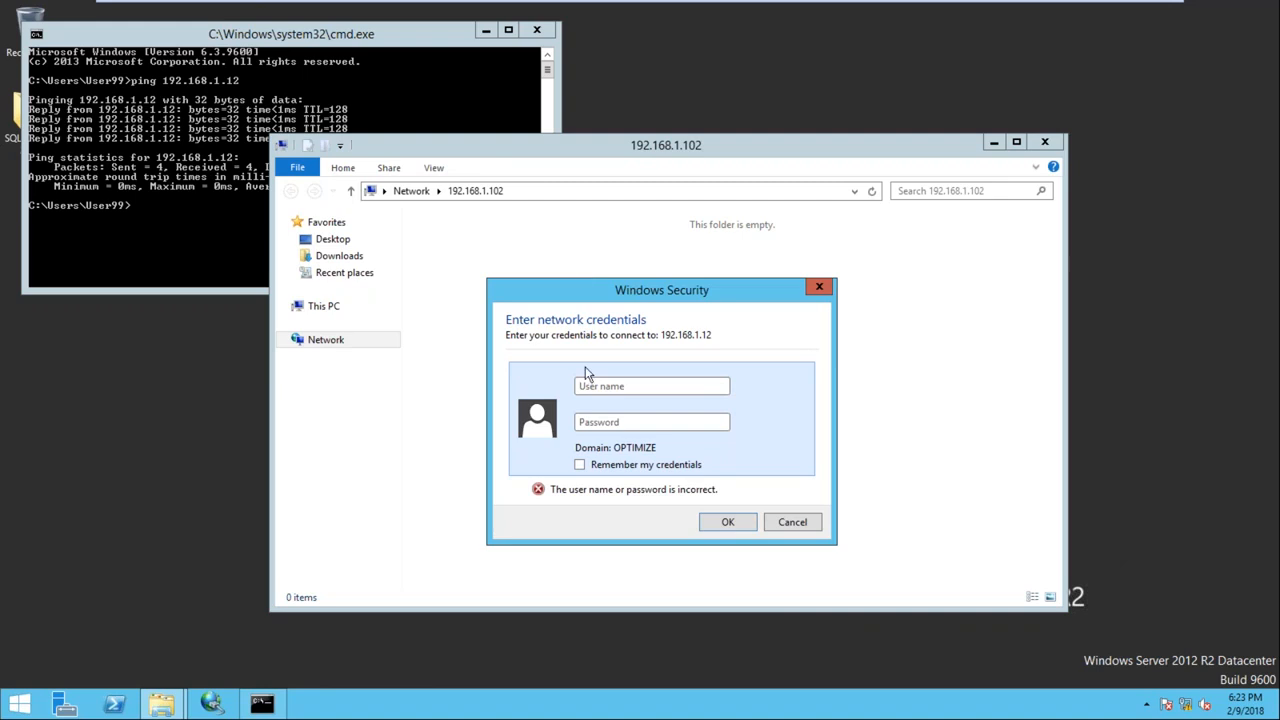
text(K)
text(areem)
text(•••••)
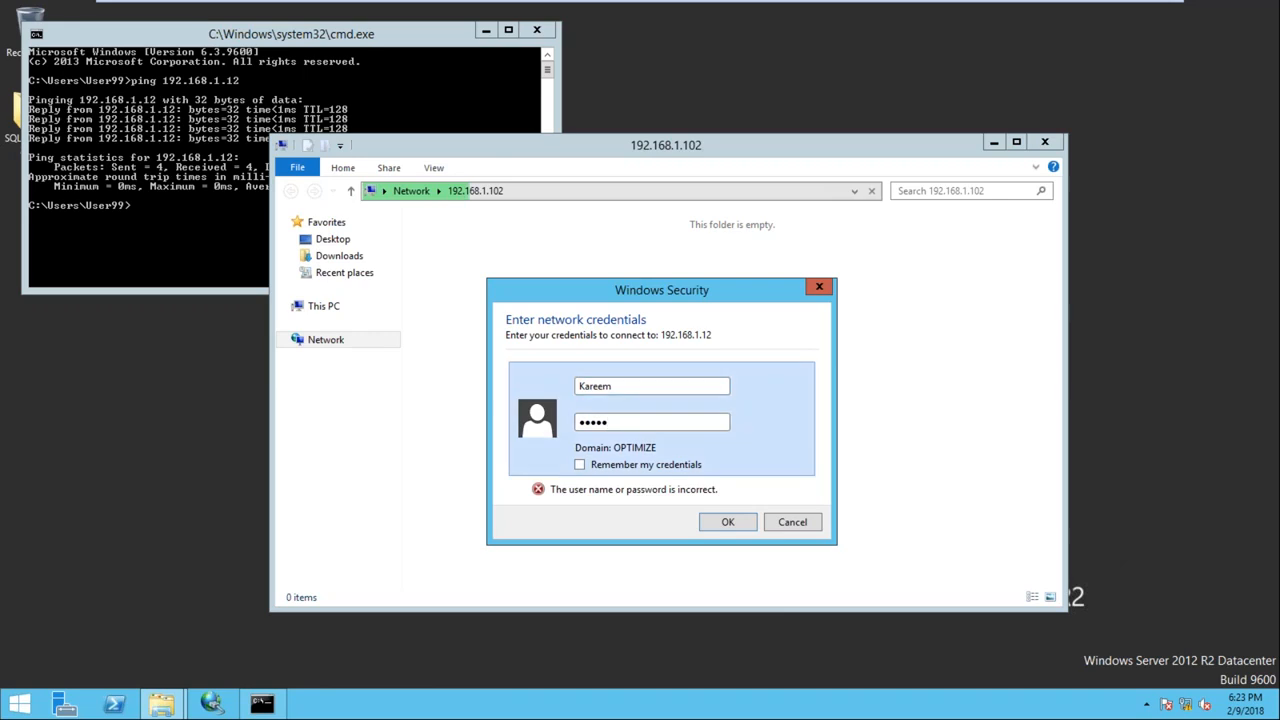
click(730, 522)
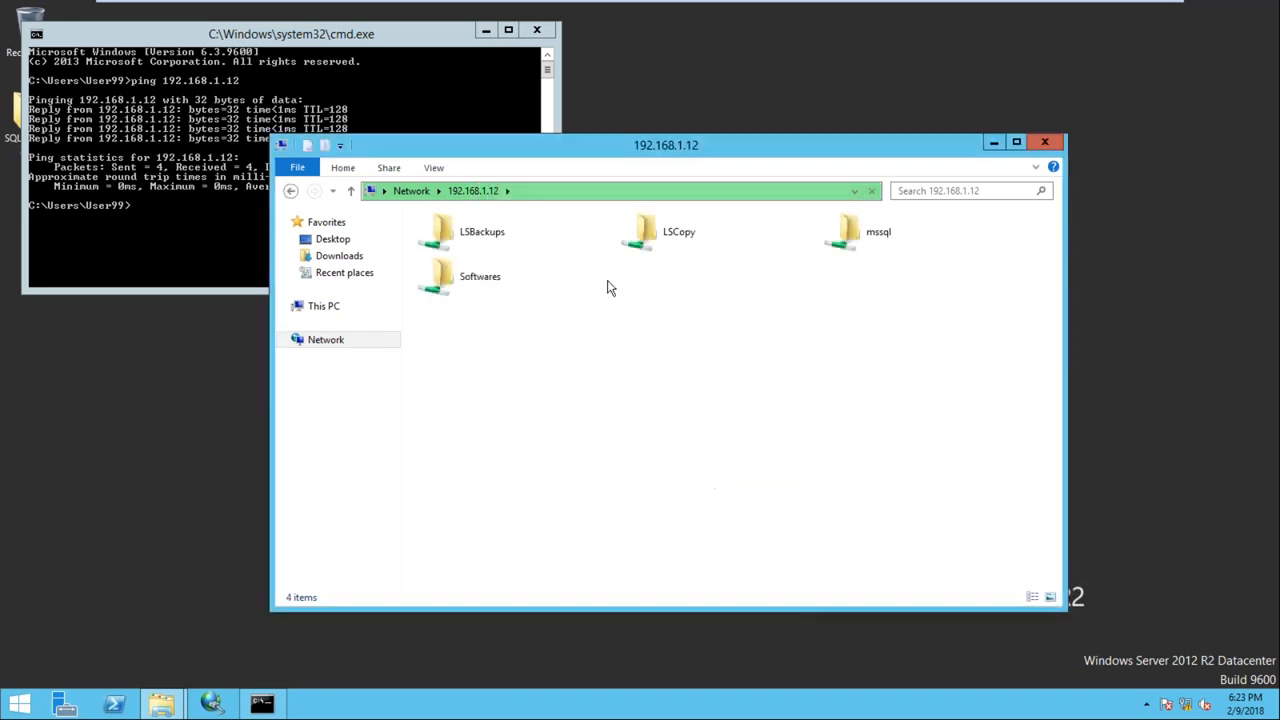
Open Softwares\SQL SERVER 2014 on the share and launch setup
double_click(476, 276)
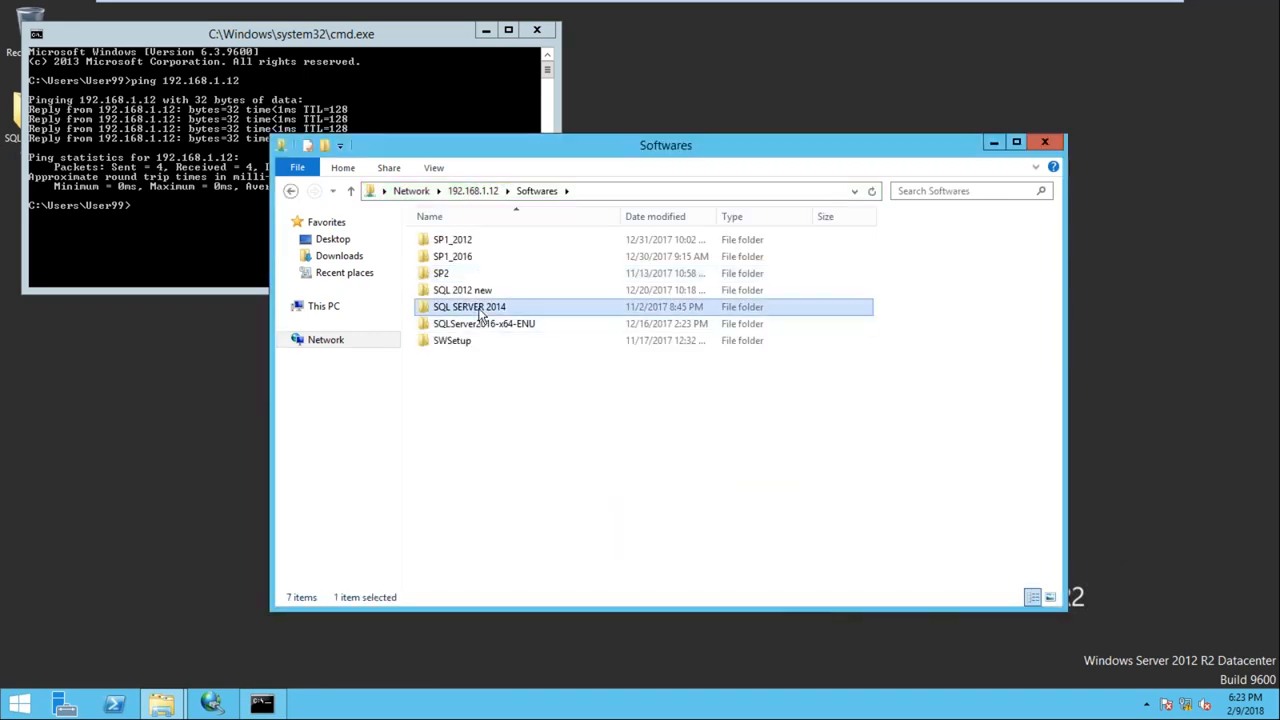
double_click(480, 310)
click(445, 410)
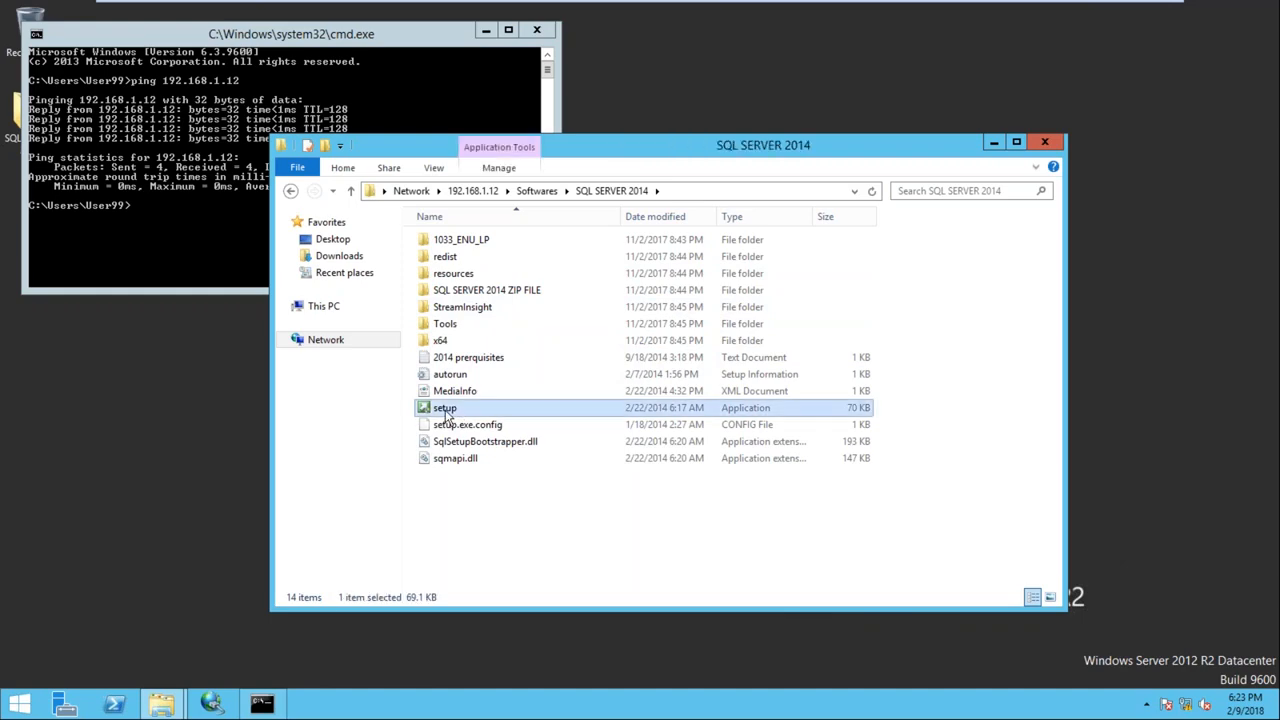
double_click(445, 410)
Allow setup to run from the network share and sign in with the network username and password
click(709, 357)
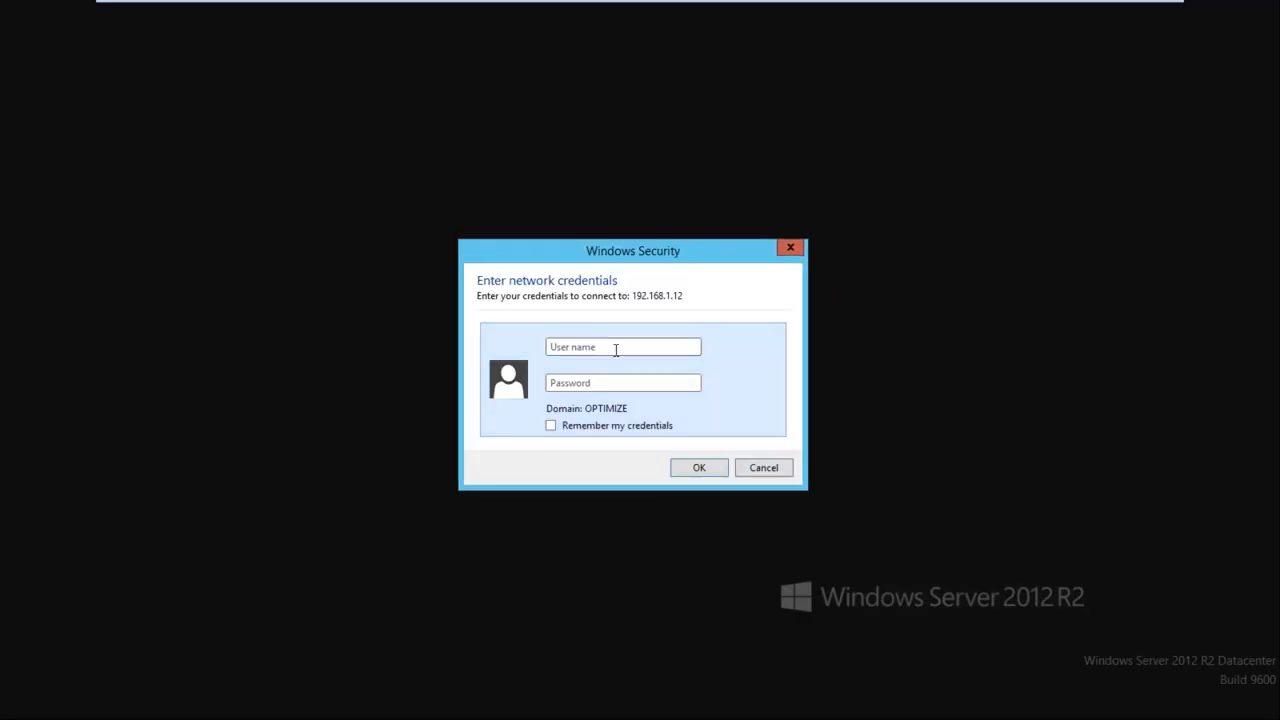
text(Kareem)
key(Tab)
text(****)
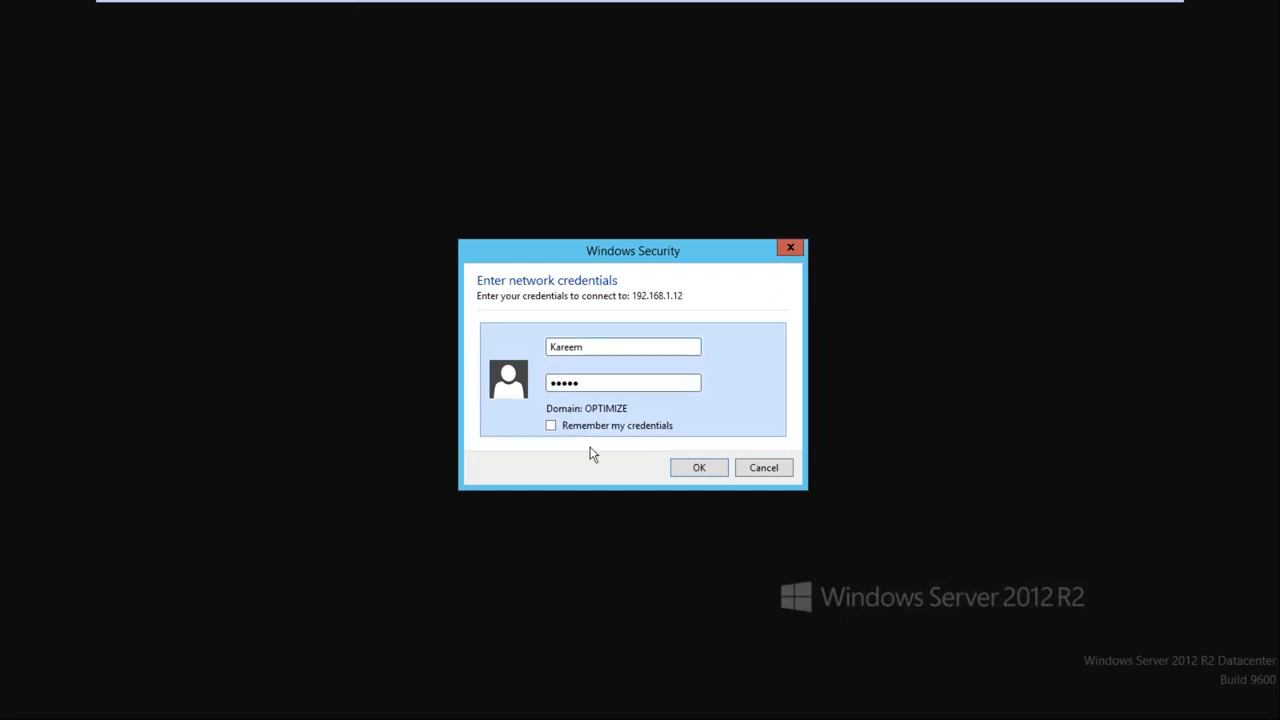
click(699, 468)
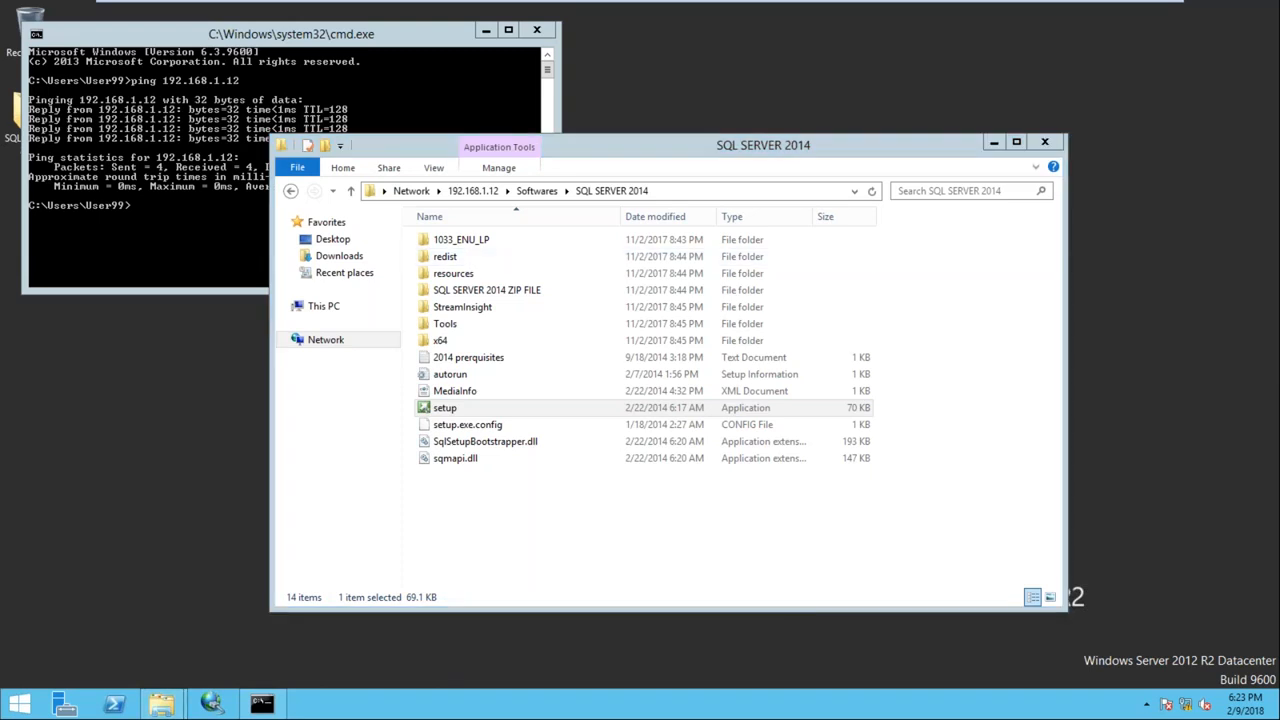
Clear Node2's screen by minimising the command prompt and the SQL SERVER 2014 folder window
click(486, 32)
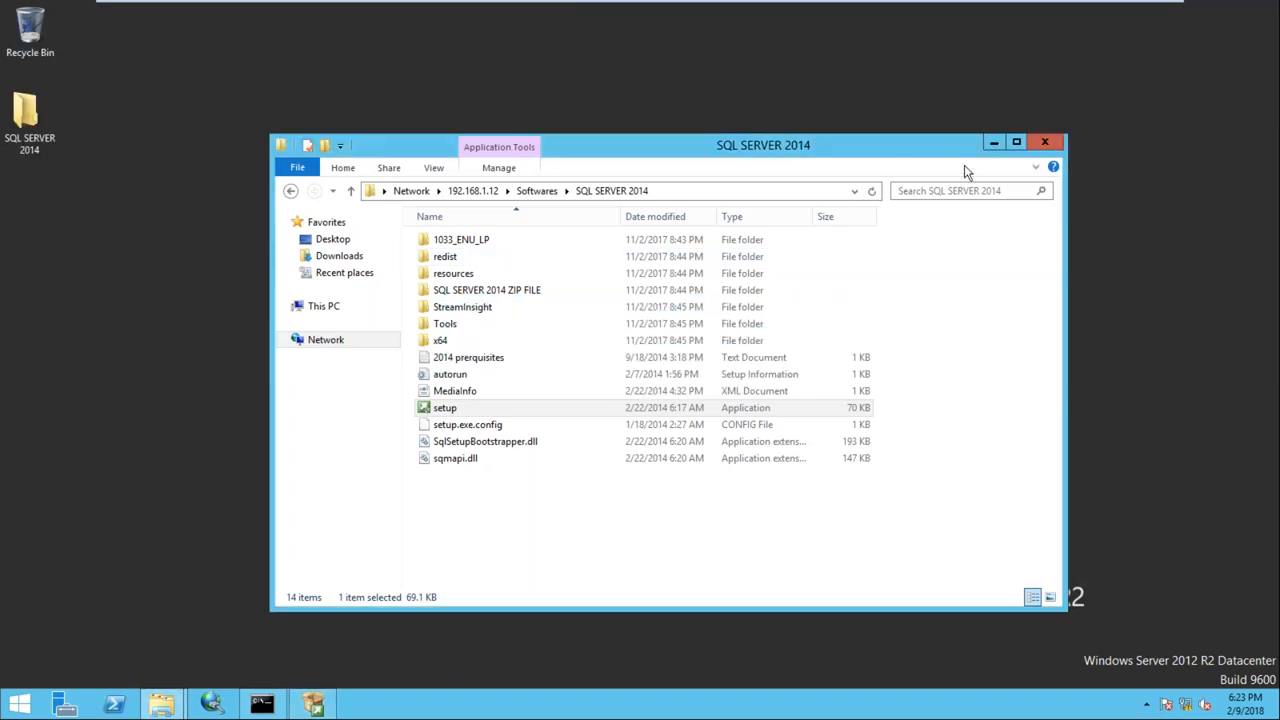
drag(898, 146, 893, 87)
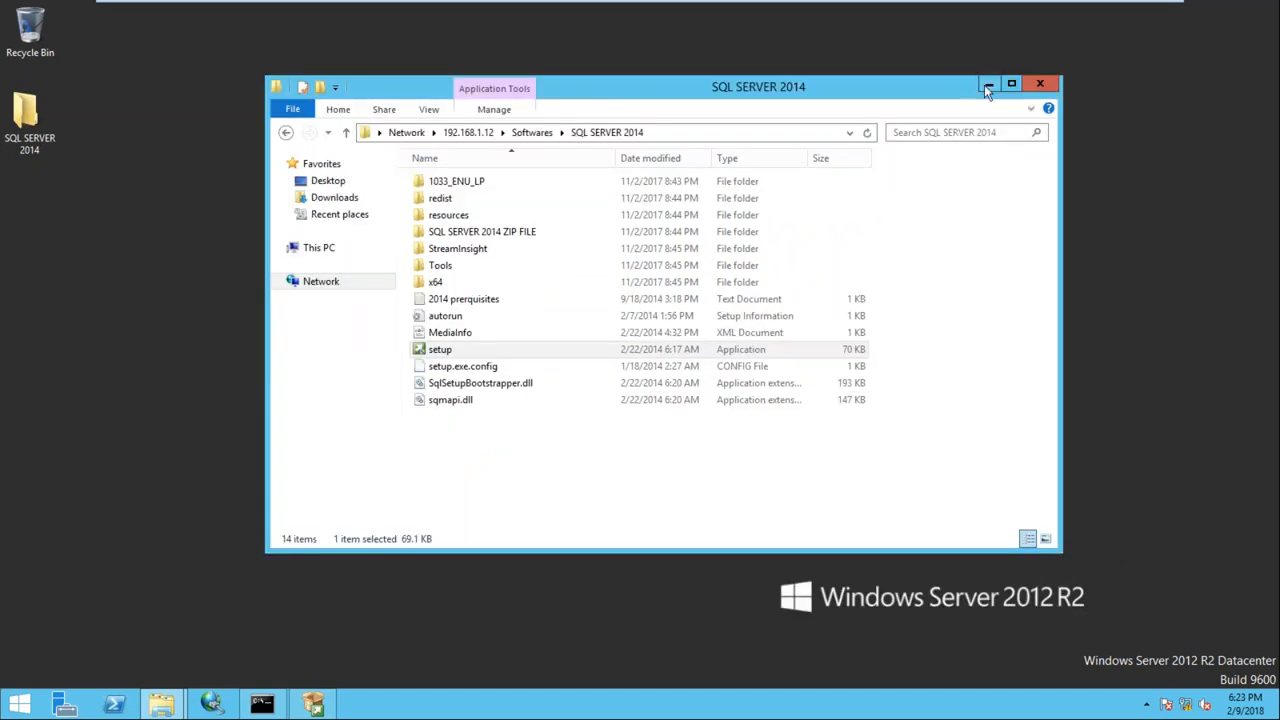
click(986, 88)
click(730, 12)
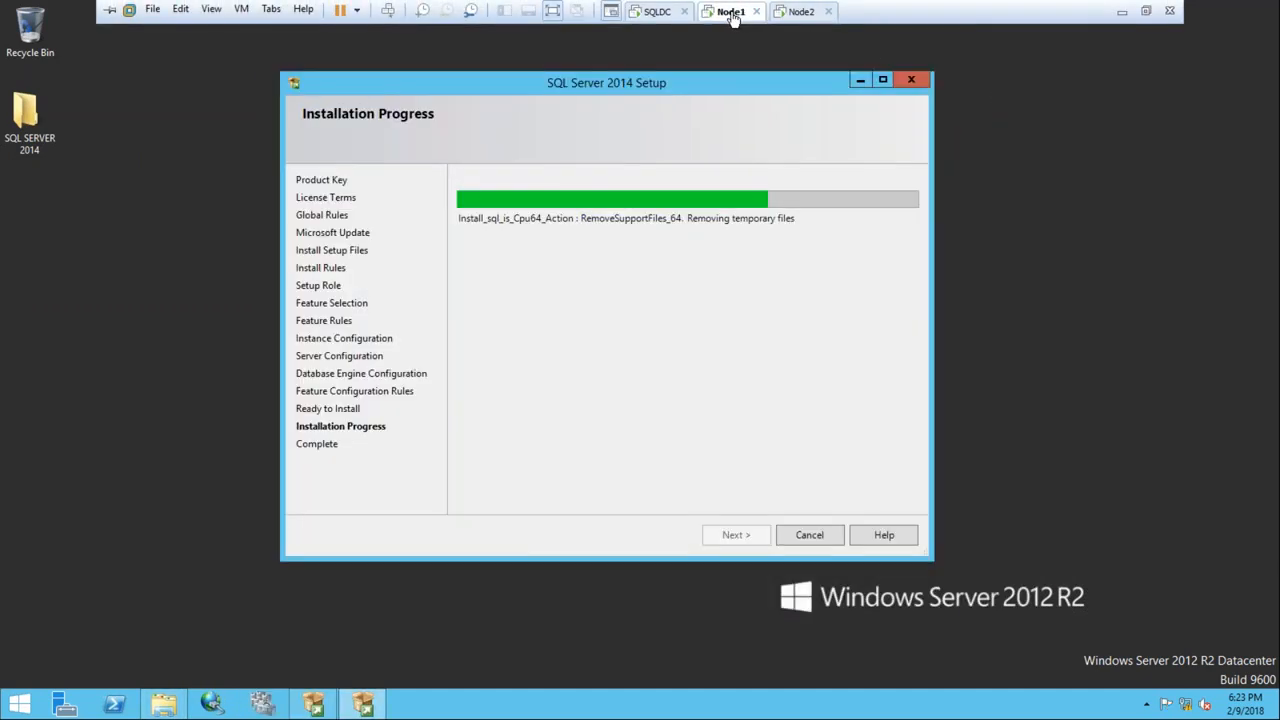
click(785, 12)
Start a new stand-alone SQL Server installation and copy its 'Failed to retrieve data for this request' error
click(355, 200)
click(675, 180)
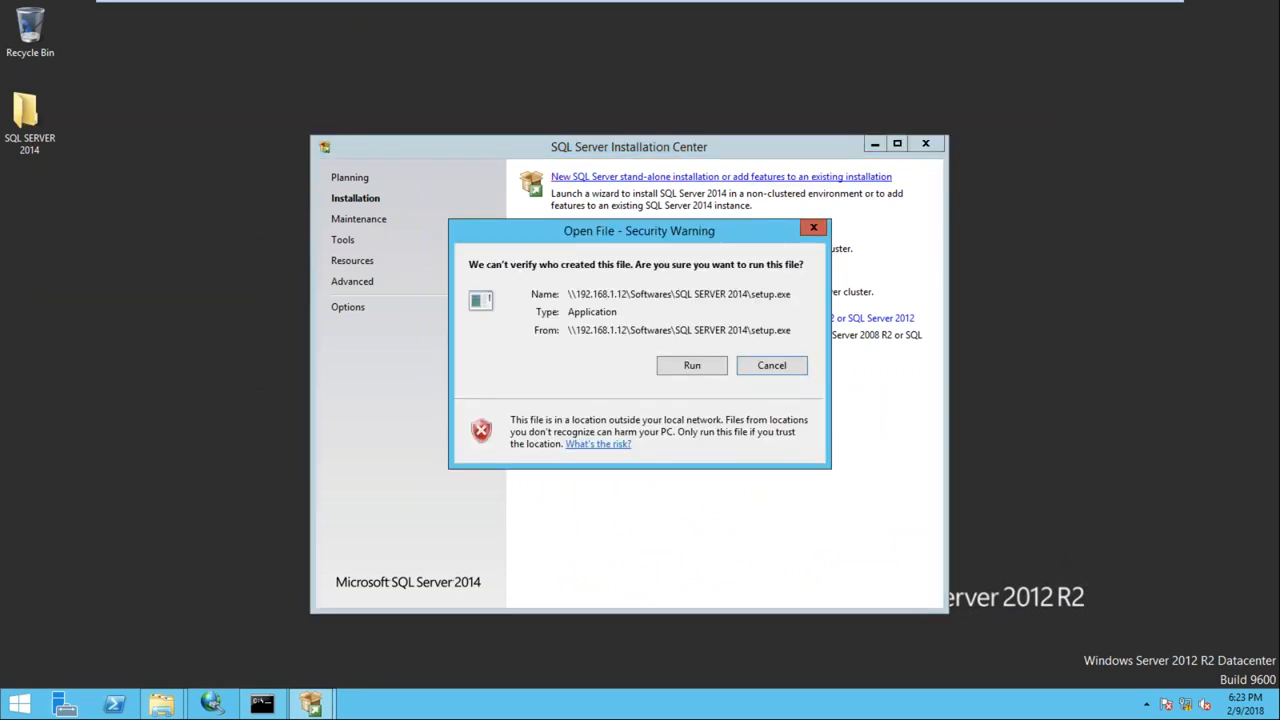
click(688, 360)
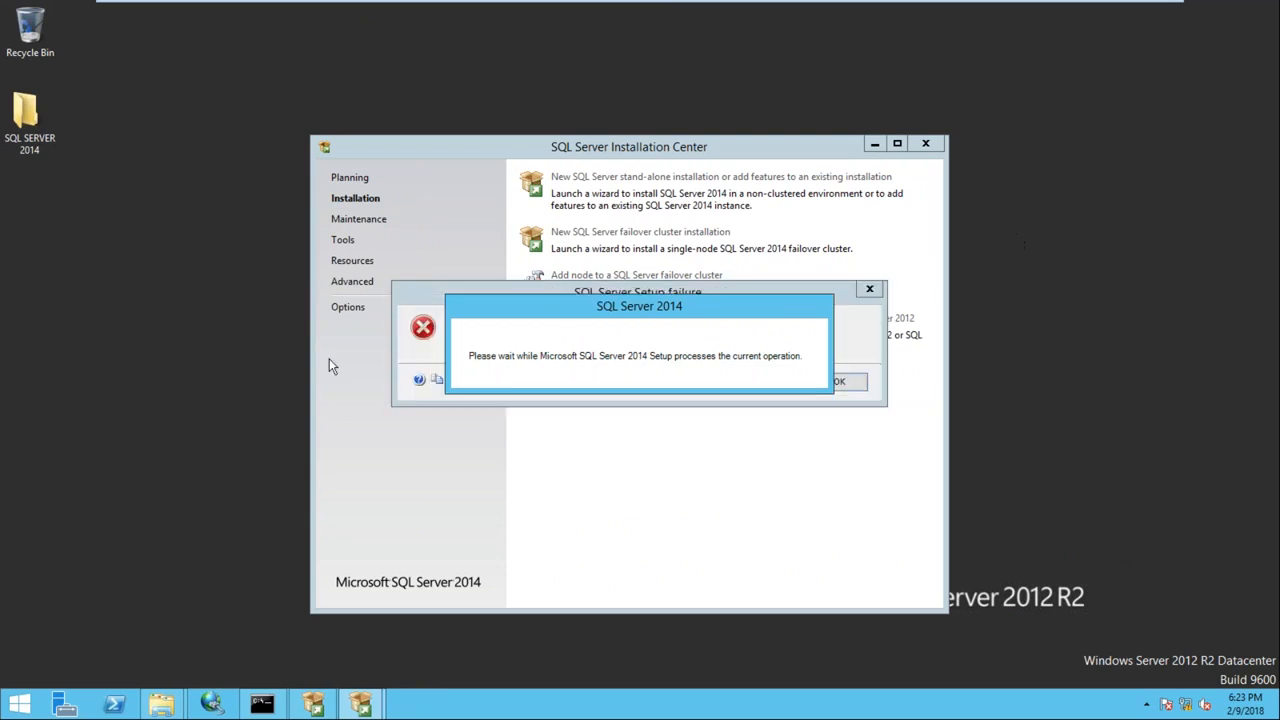
drag(438, 292, 436, 153)
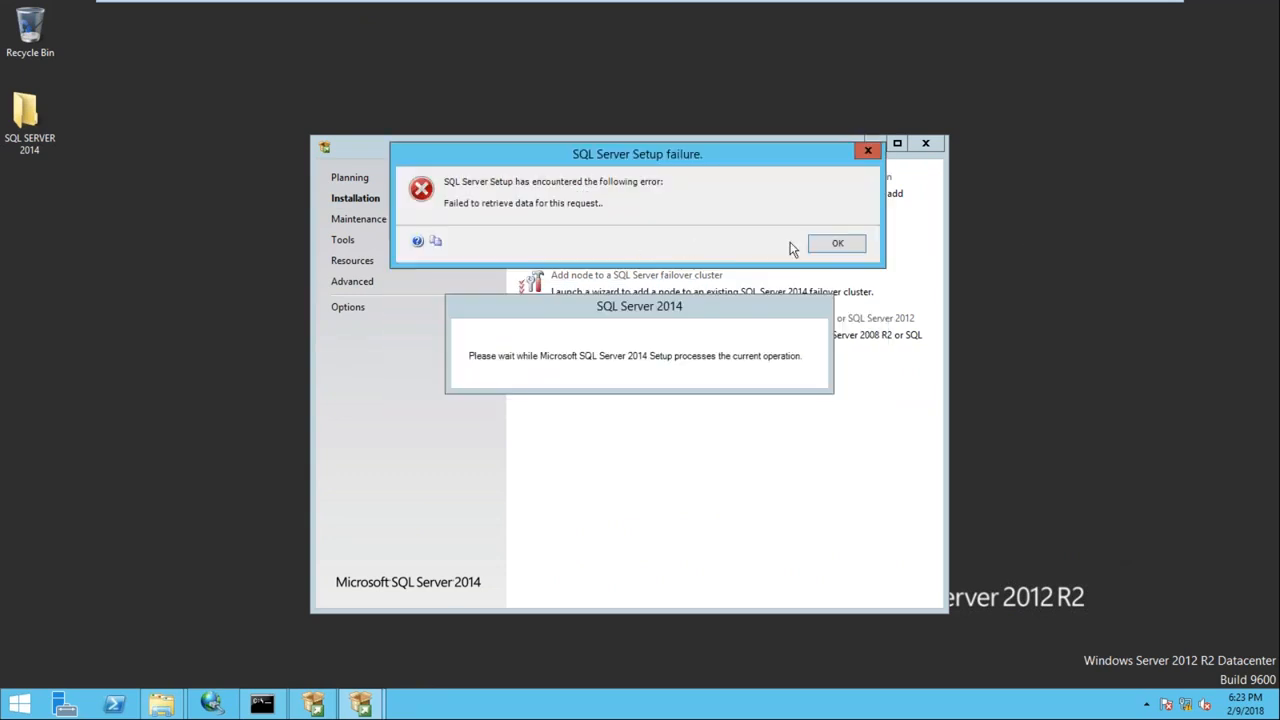
click(441, 249)
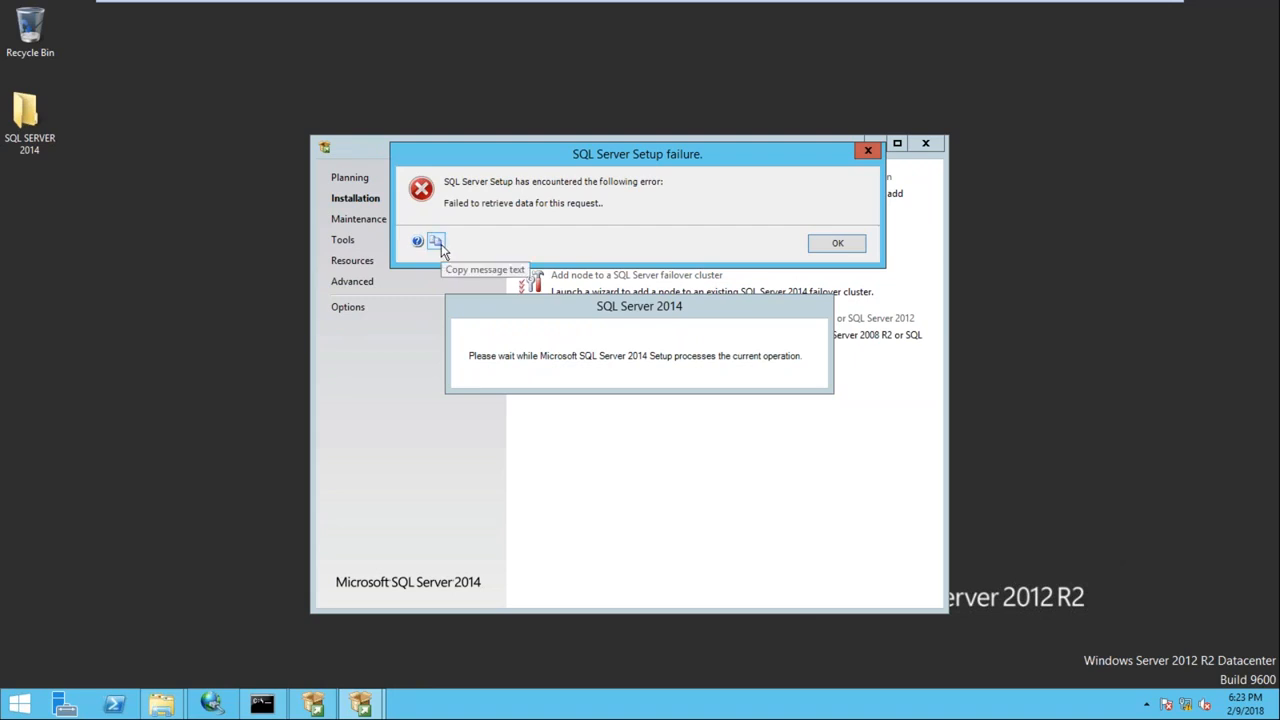
Launch Notepad with Win+R and paste in the SQL Server Setup error text
key(super+r)
text(notepad)
key(Return)
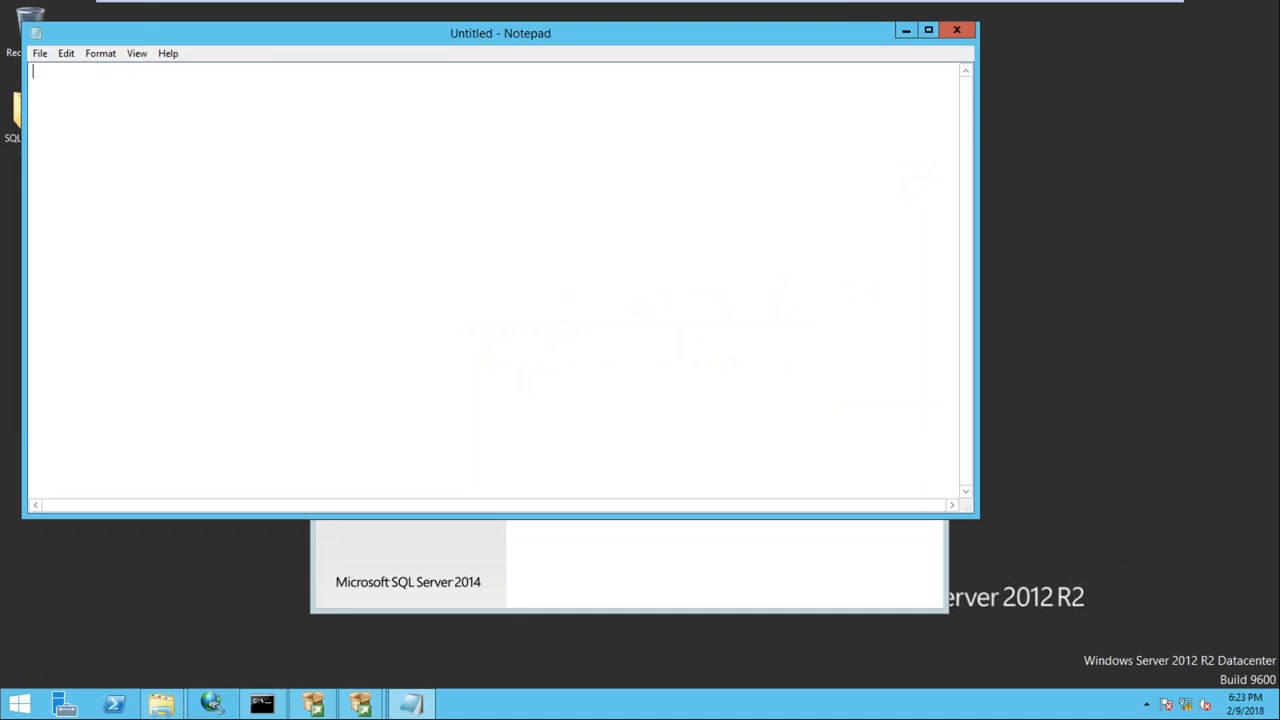
key(ctrl+v)
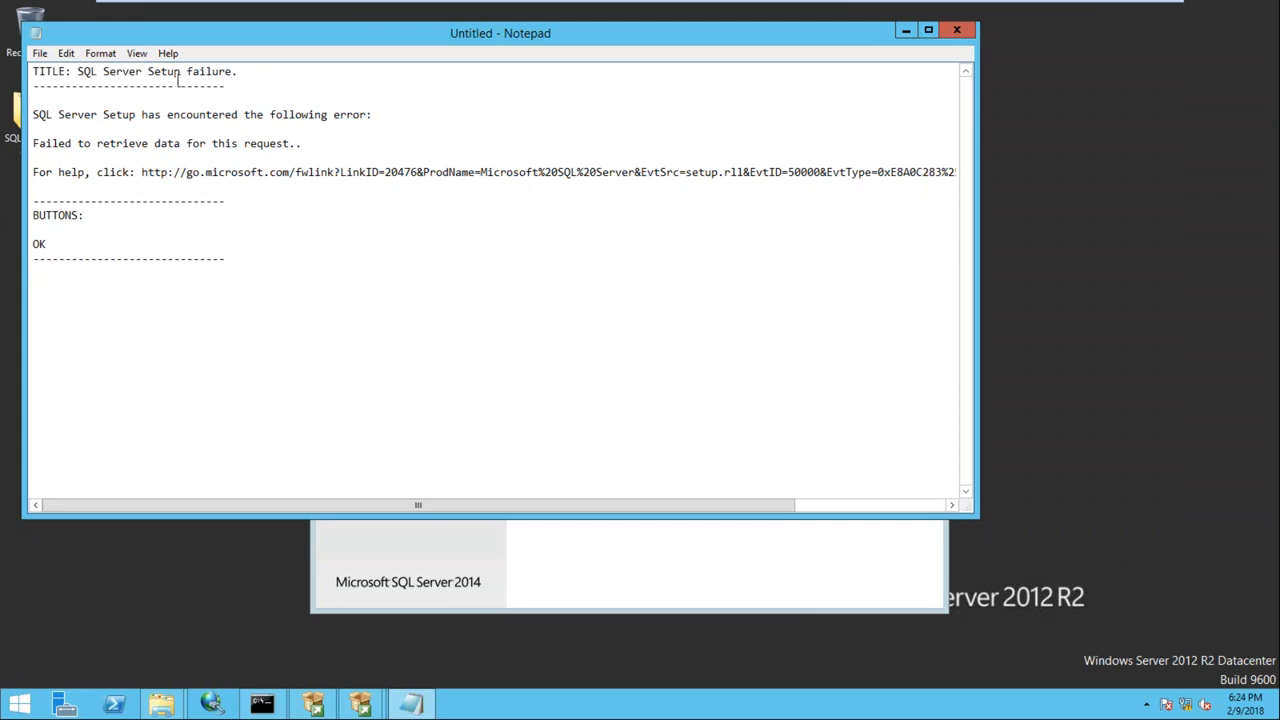
Select the help link URL in the pasted error, then return to the host desktop
drag(156, 115, 333, 114)
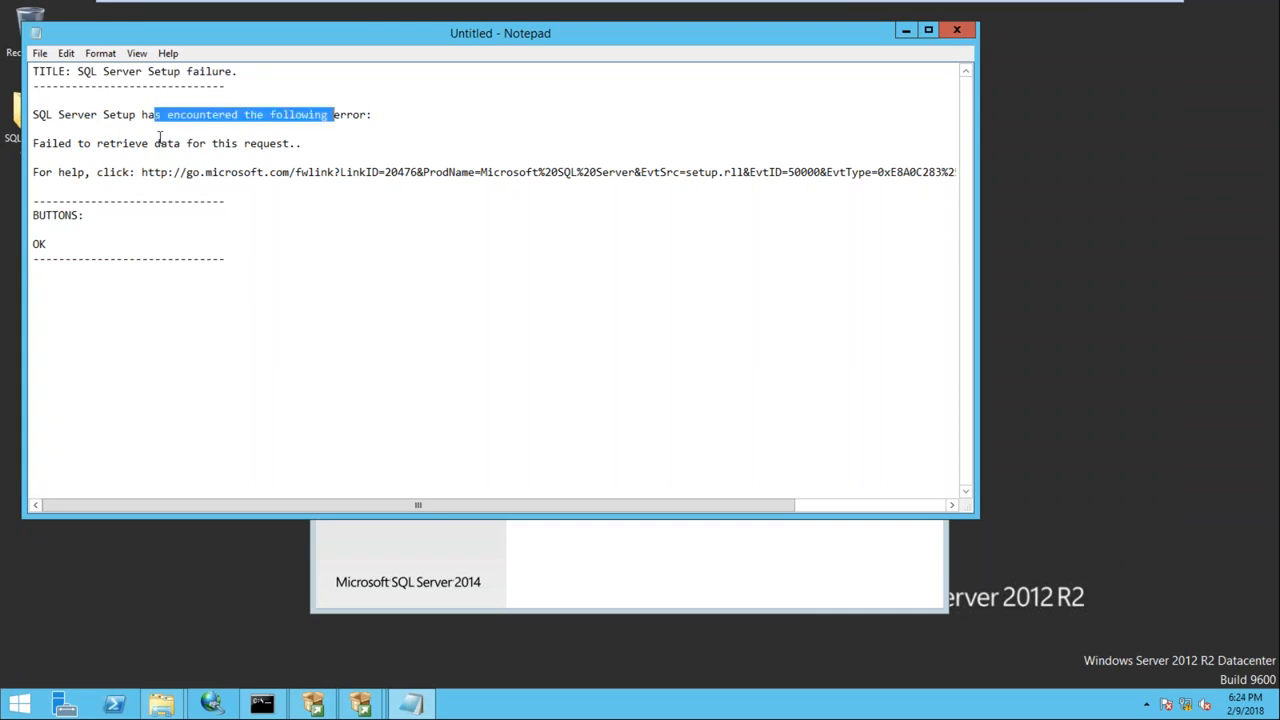
drag(788, 172, 1012, 137)
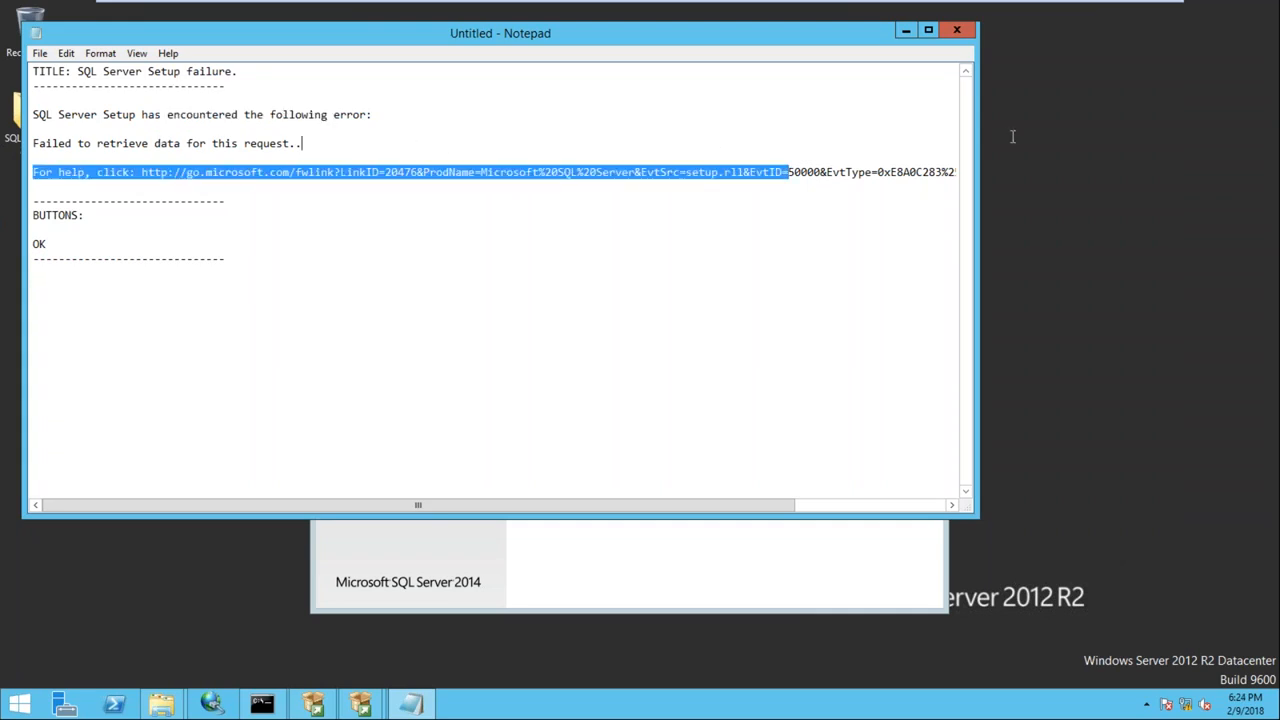
click(558, 148)
drag(140, 175, 989, 170)
key(ctrl+c)
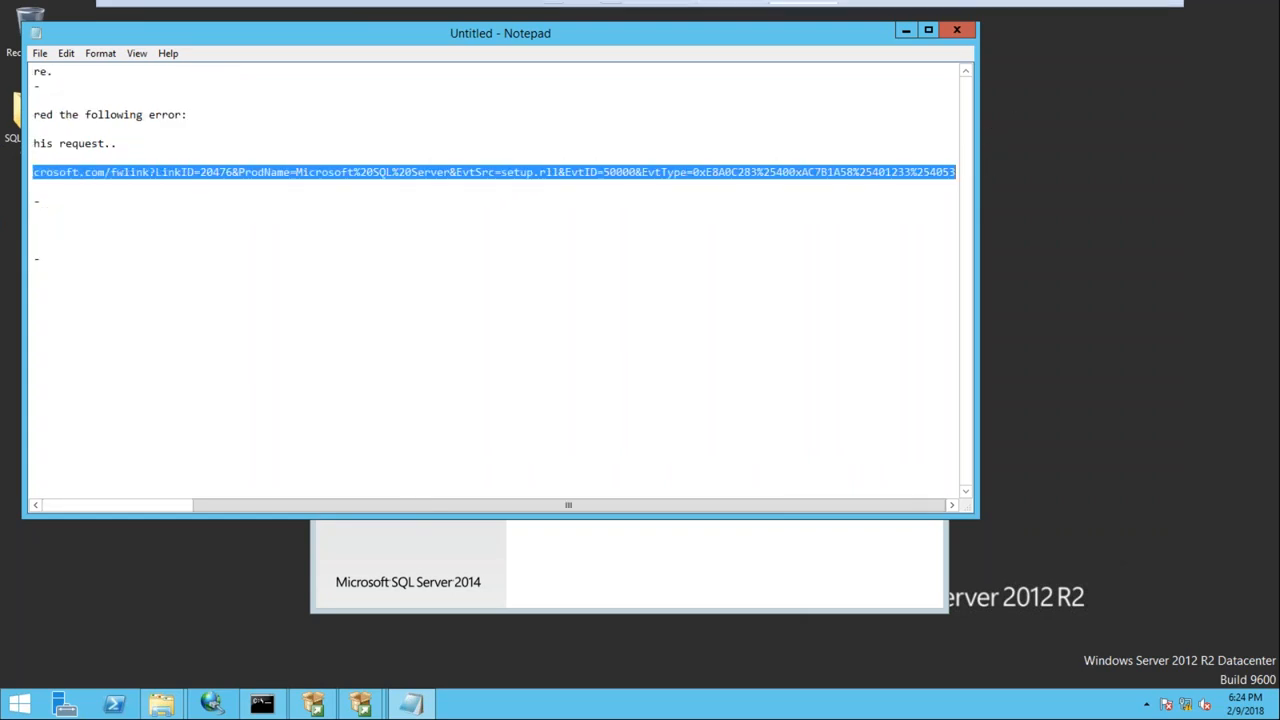
click(1123, 12)
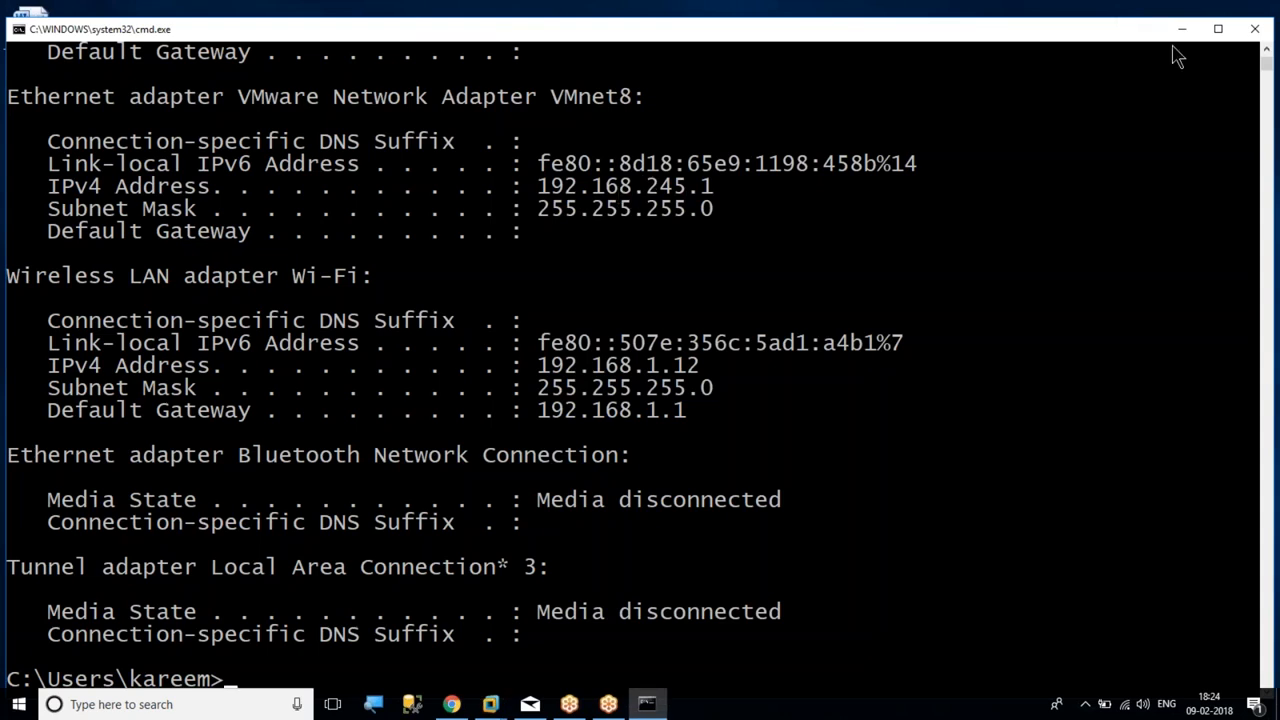
Close the host command prompt and bring Google Chrome back up
click(1255, 29)
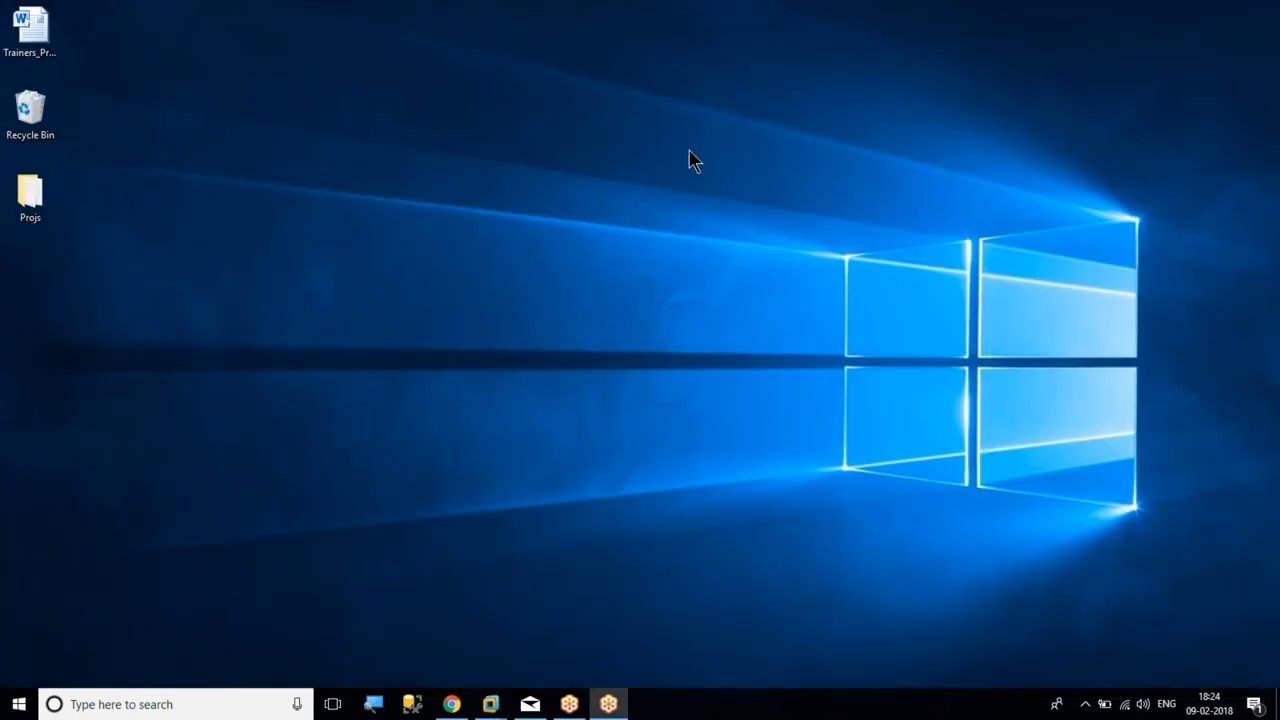
key(super+r)
key(Escape)
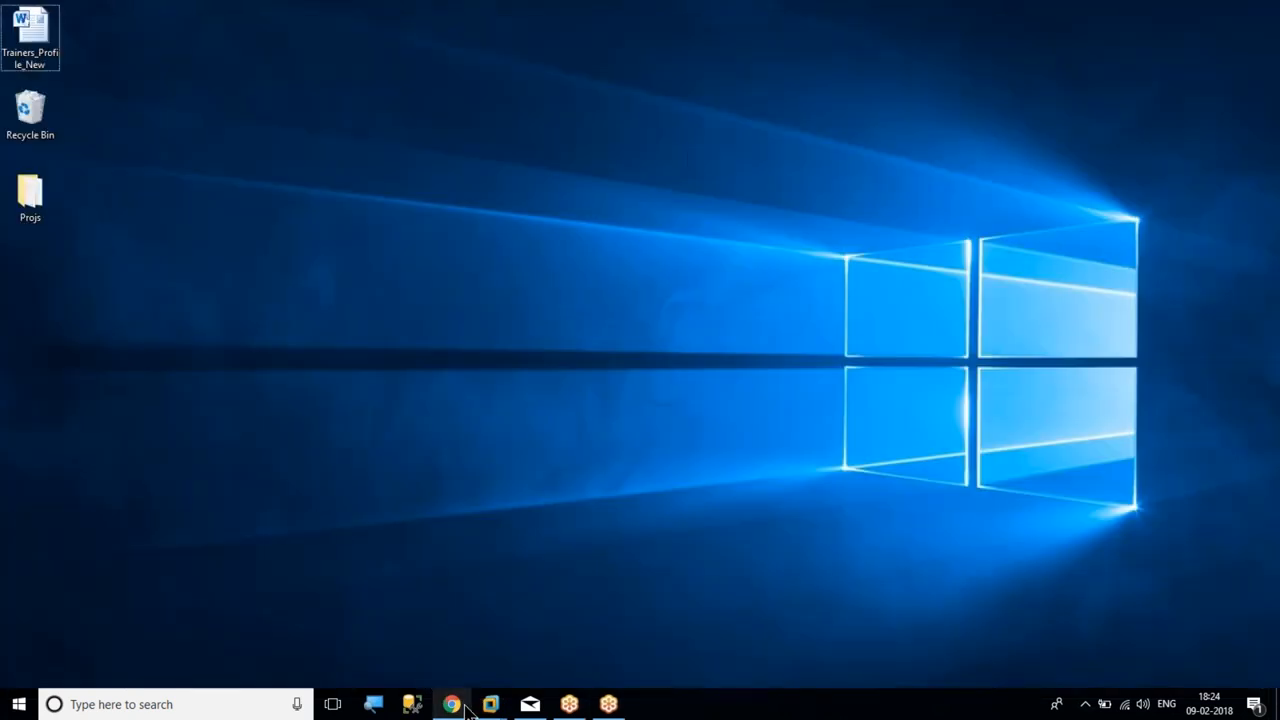
click(458, 705)
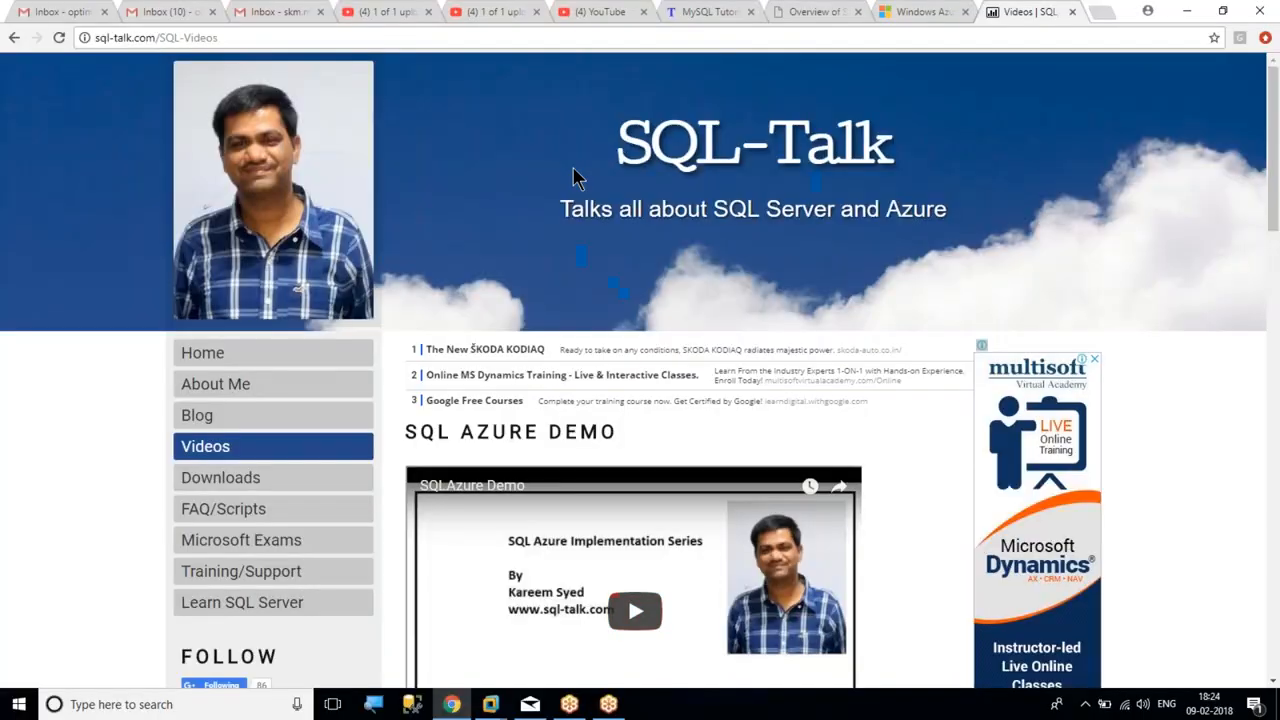
Load the copied help link in a new Chrome tab, find only Microsoft's homepage, and minimise Chrome
key(ctrl+t)
key(ctrl+v)
key(Return)
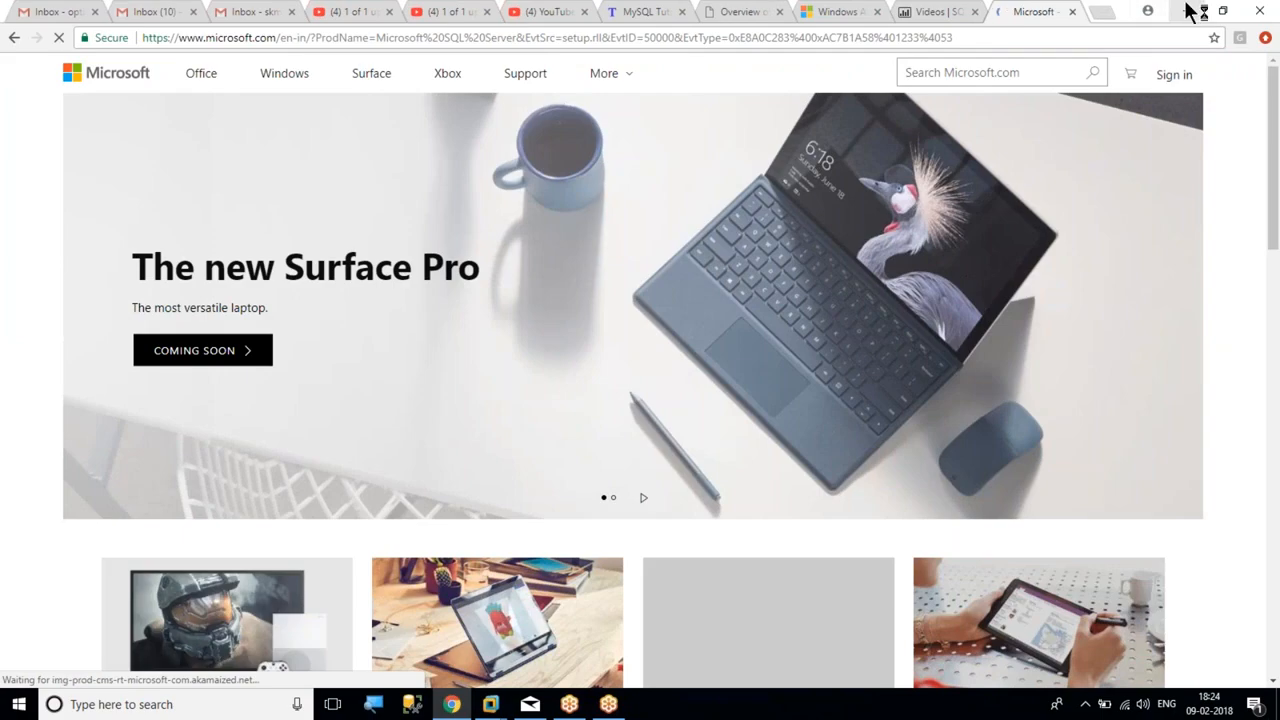
scroll(640, 370, down, 2)
drag(1274, 232, 1274, 66)
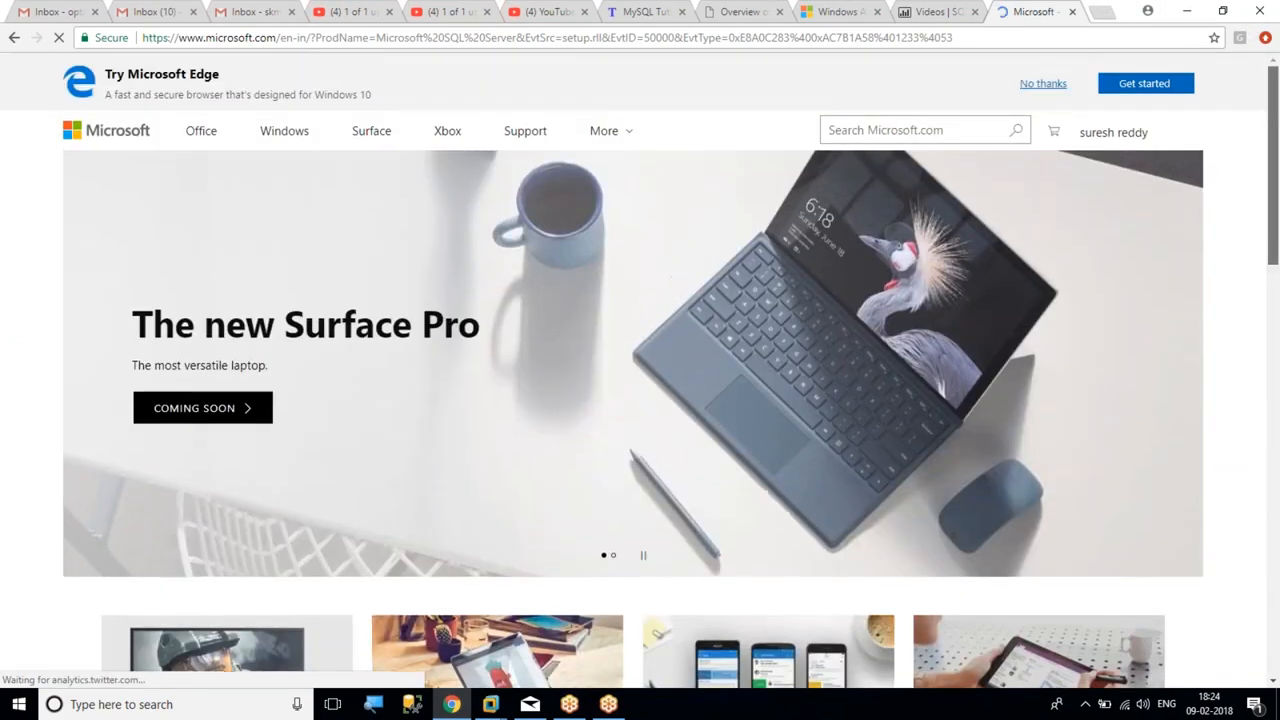
click(1187, 12)
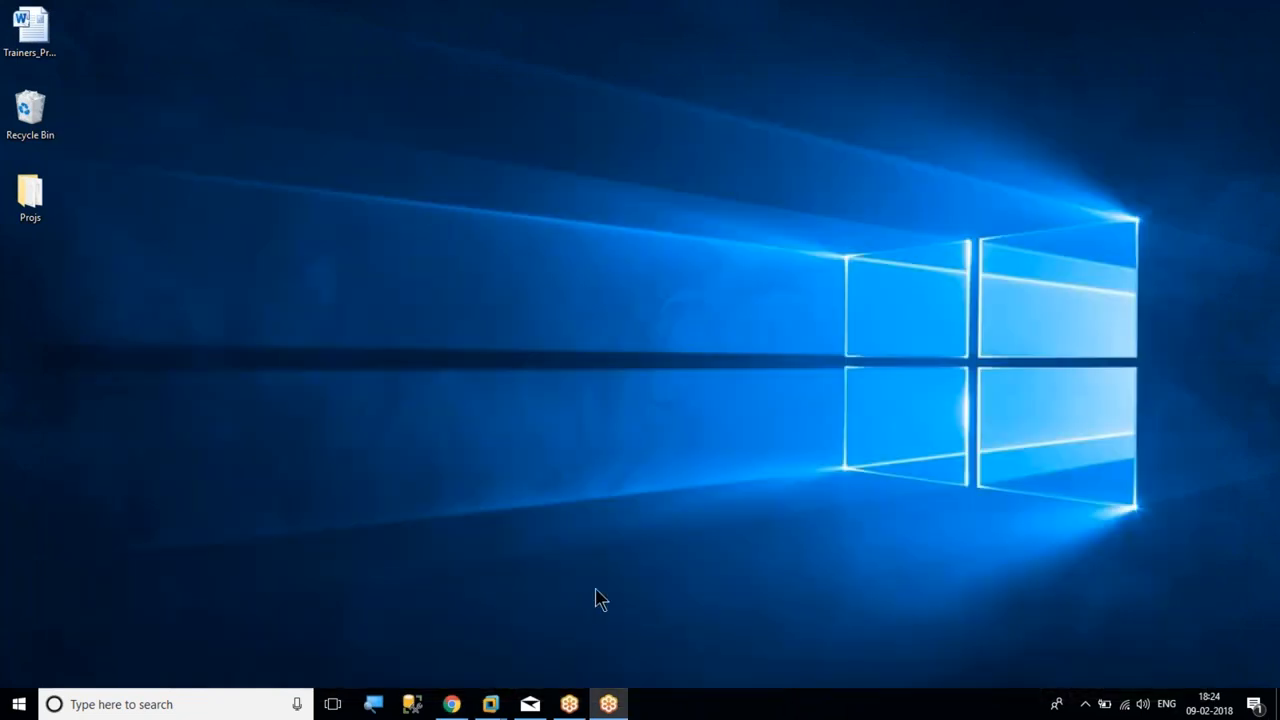
On Node2, close Notepad without saving, dismiss the setup failure, and close Installation Center
mouse_move(490, 704)
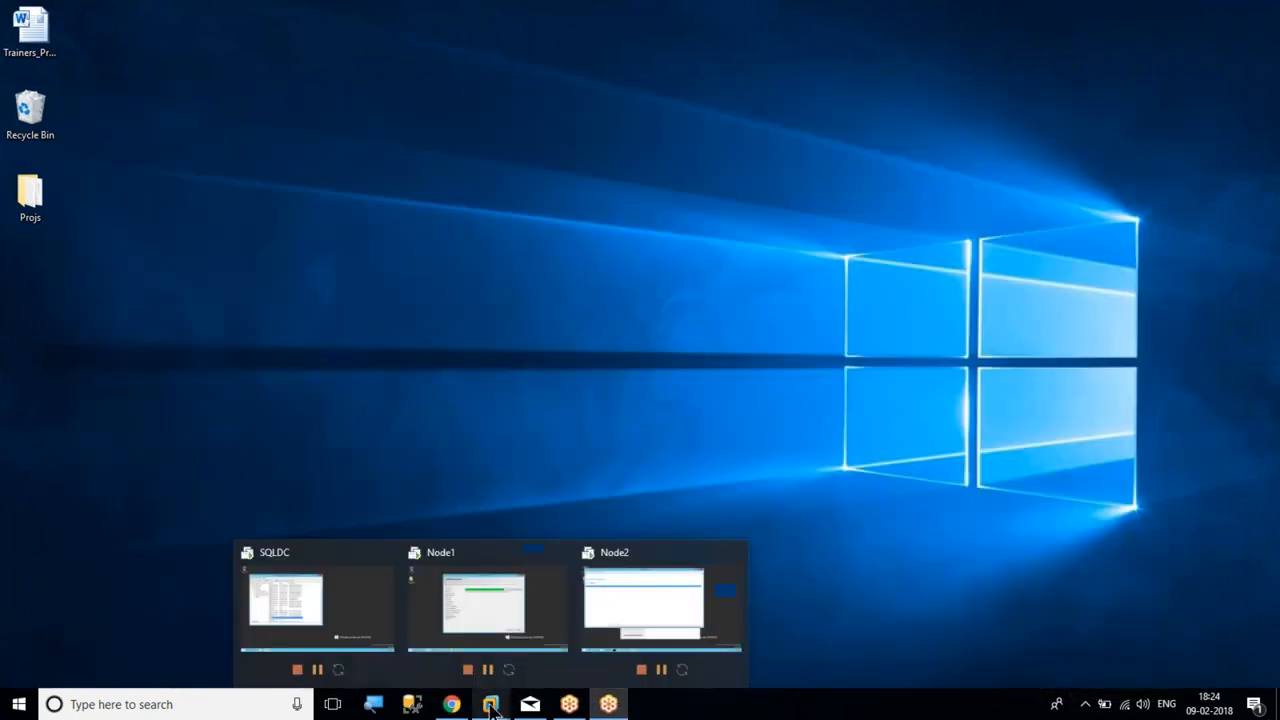
click(614, 615)
click(956, 30)
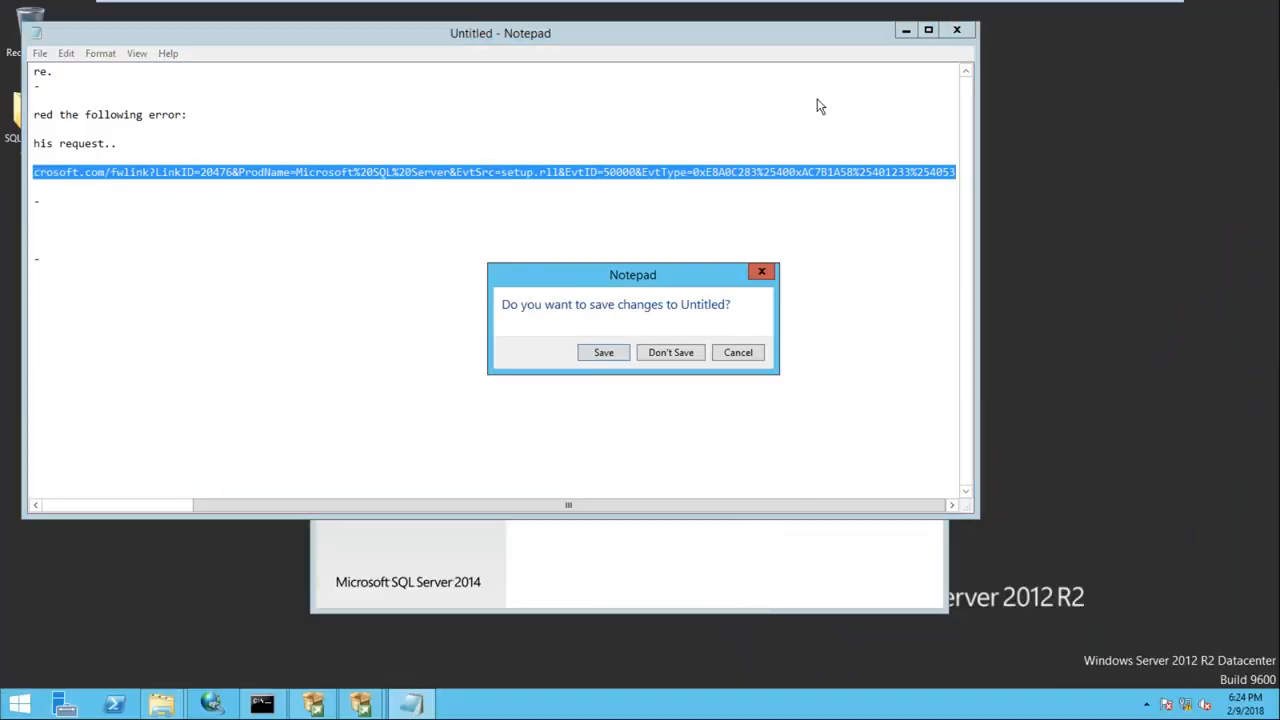
click(684, 354)
click(846, 245)
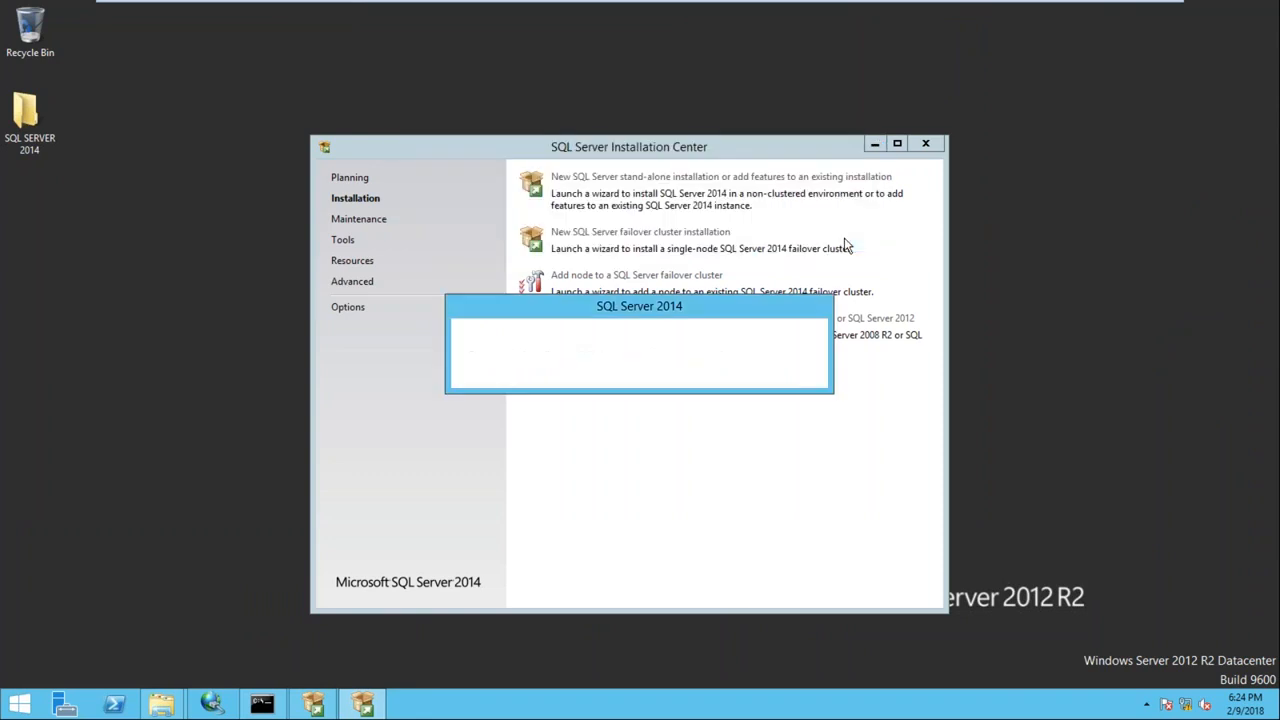
click(926, 145)
right_click(557, 160)
click(588, 207)
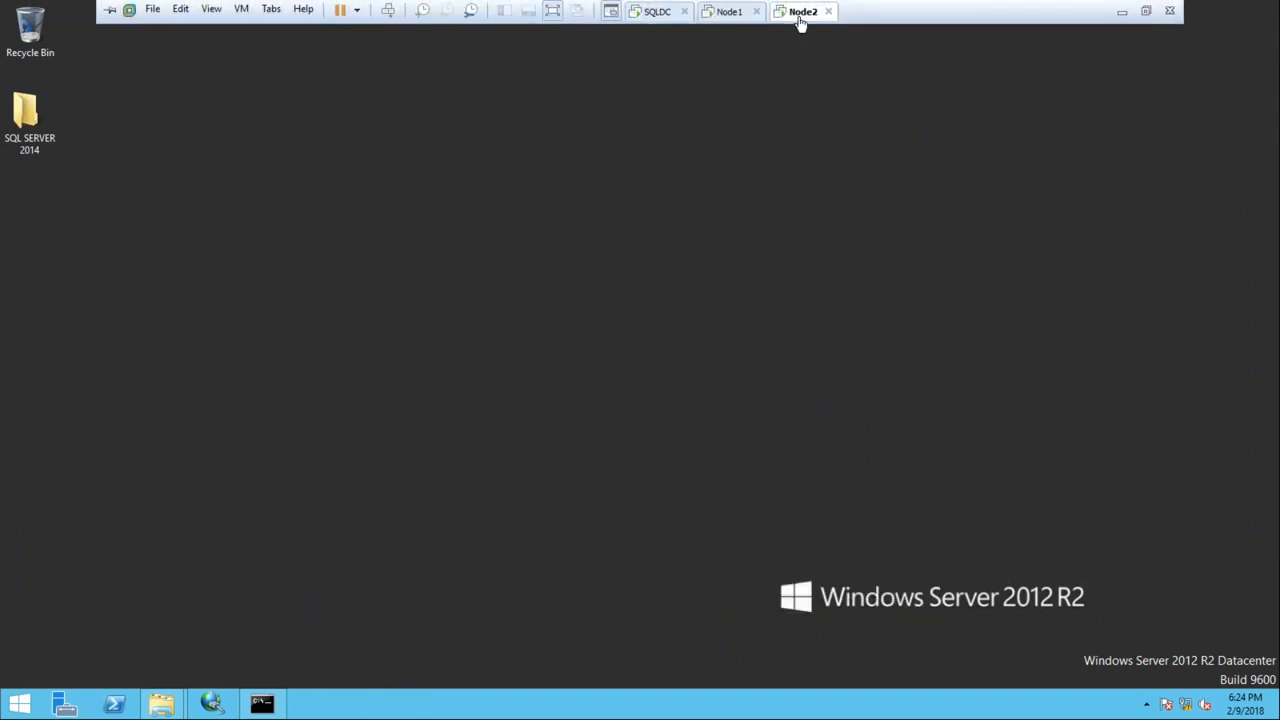
Restart the Node2 guest through Power > Restart Guest, then switch to Node1
right_click(800, 16)
mouse_move(845, 51)
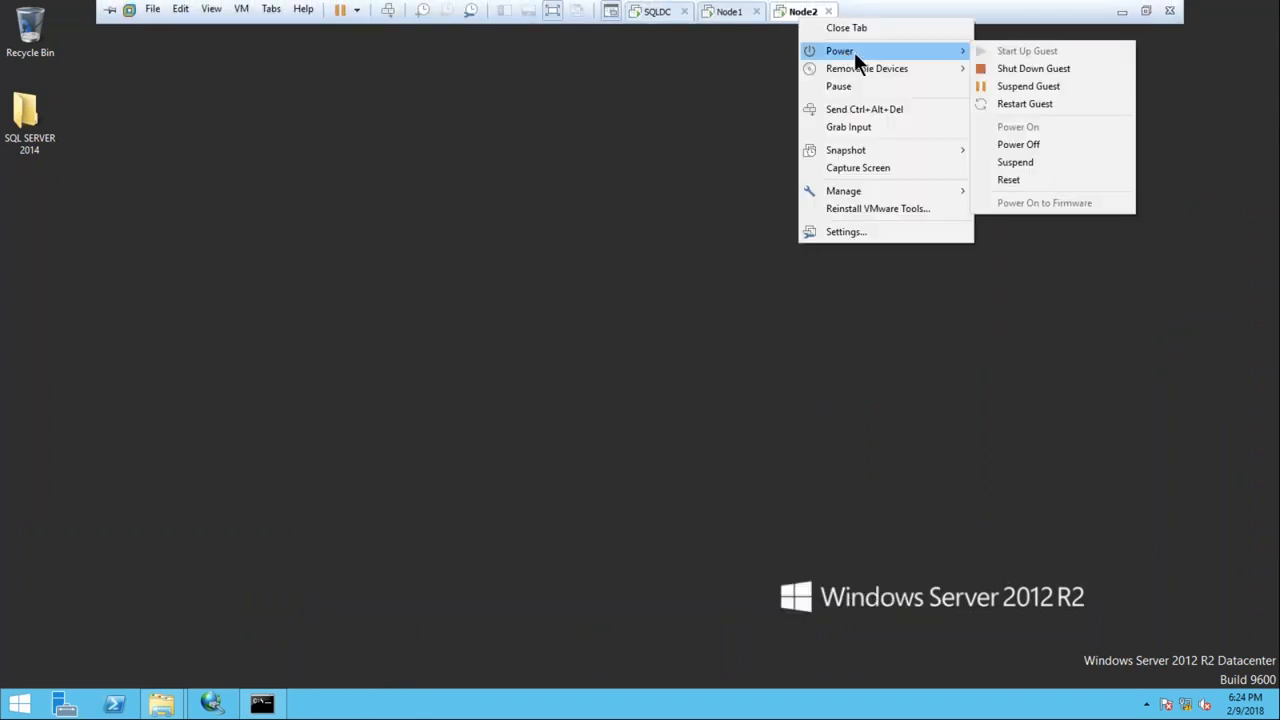
click(1020, 103)
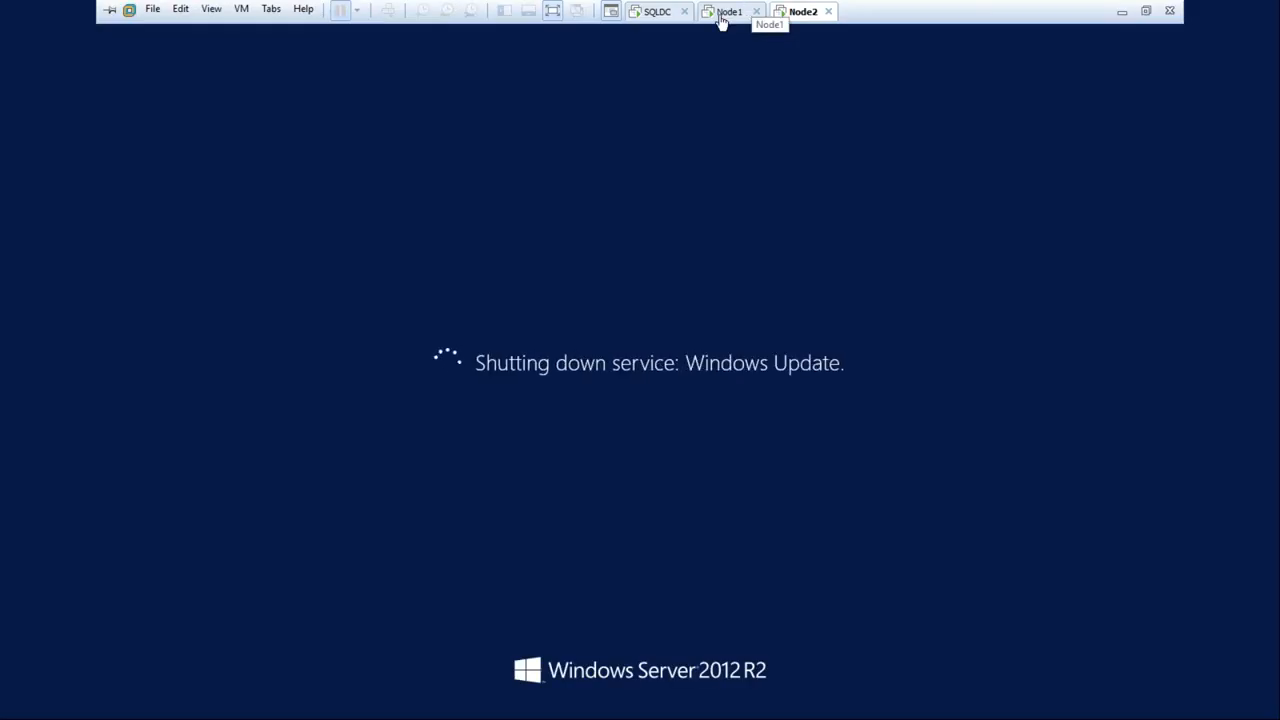
click(724, 13)
drag(690, 83, 683, 76)
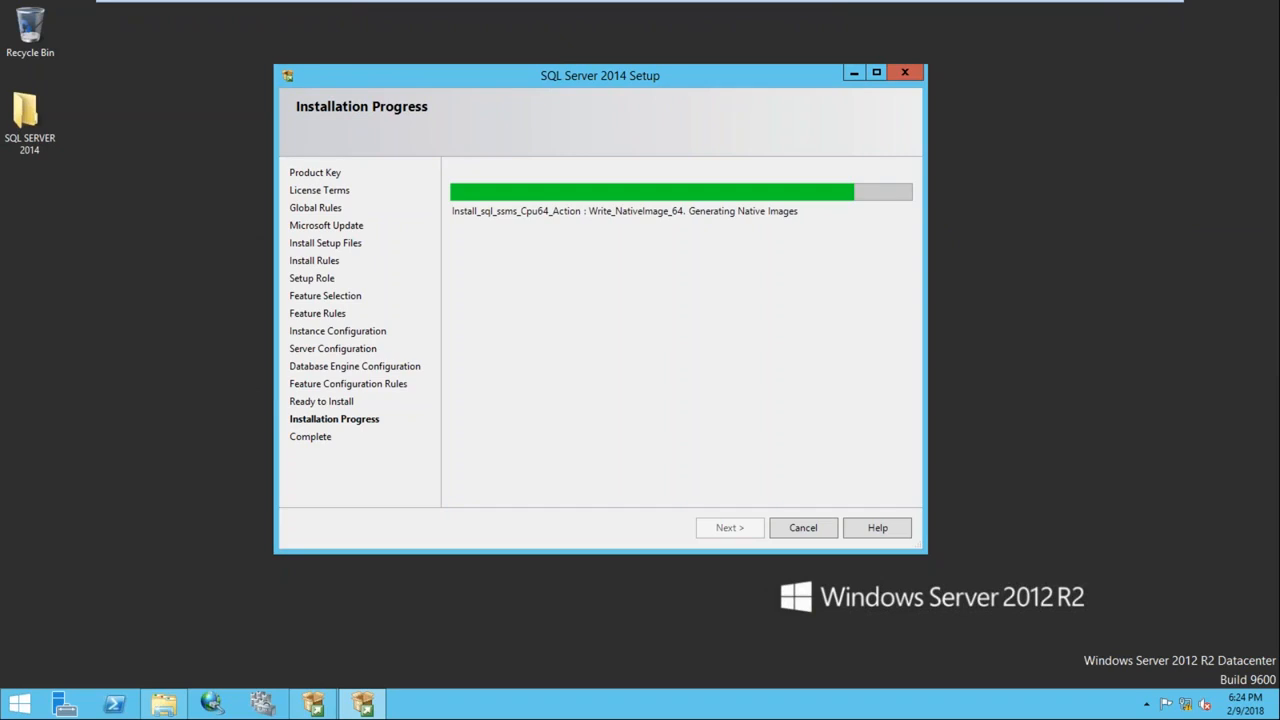
drag(684, 76, 664, 64)
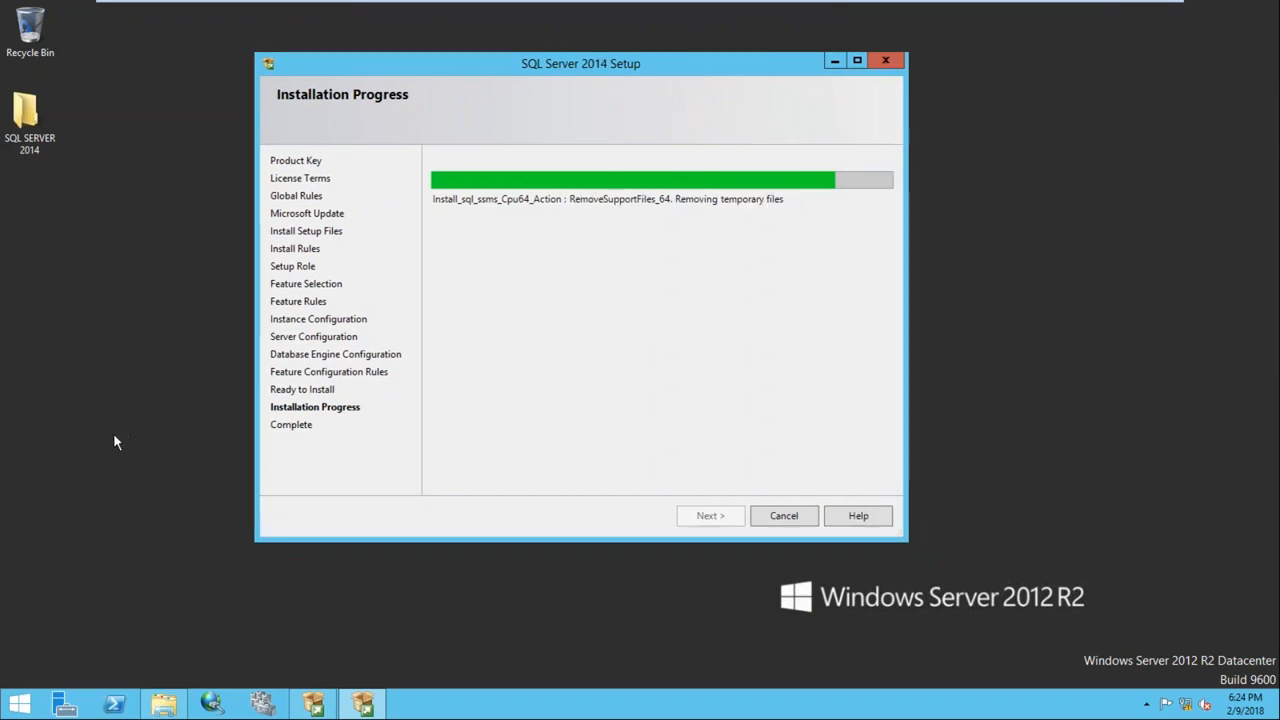
right_click(116, 437)
click(145, 477)
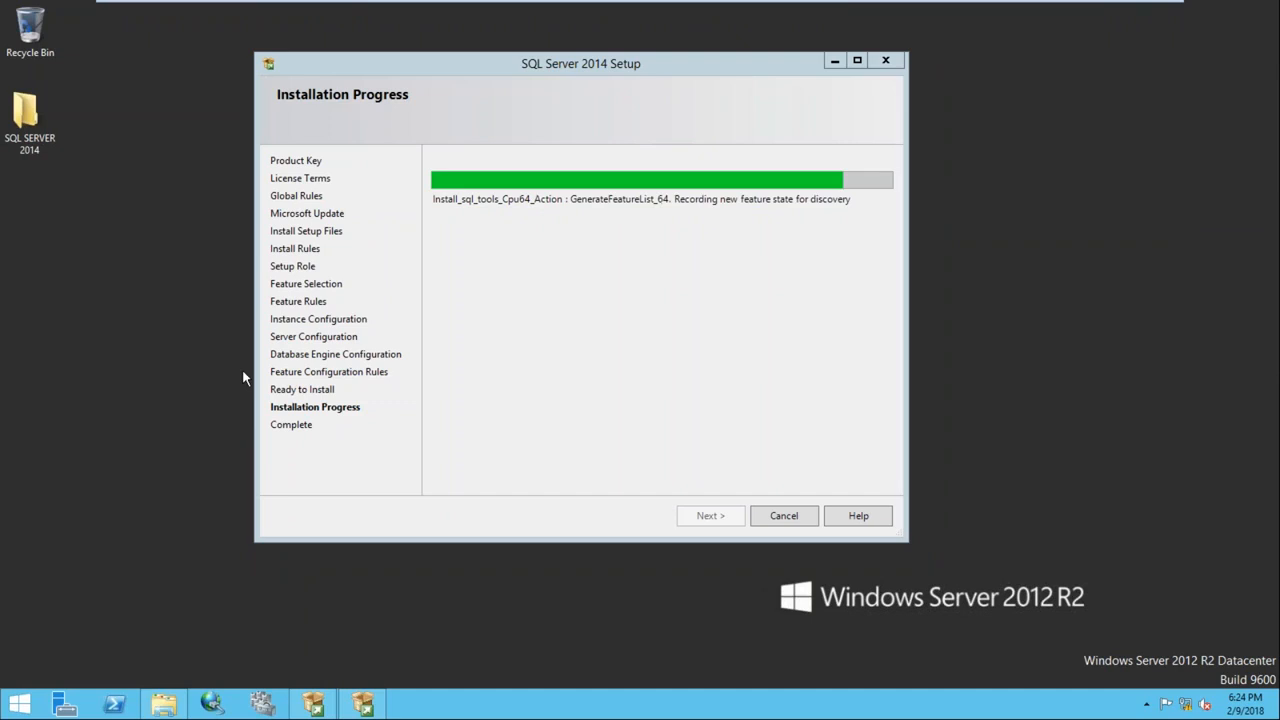
drag(586, 74, 593, 95)
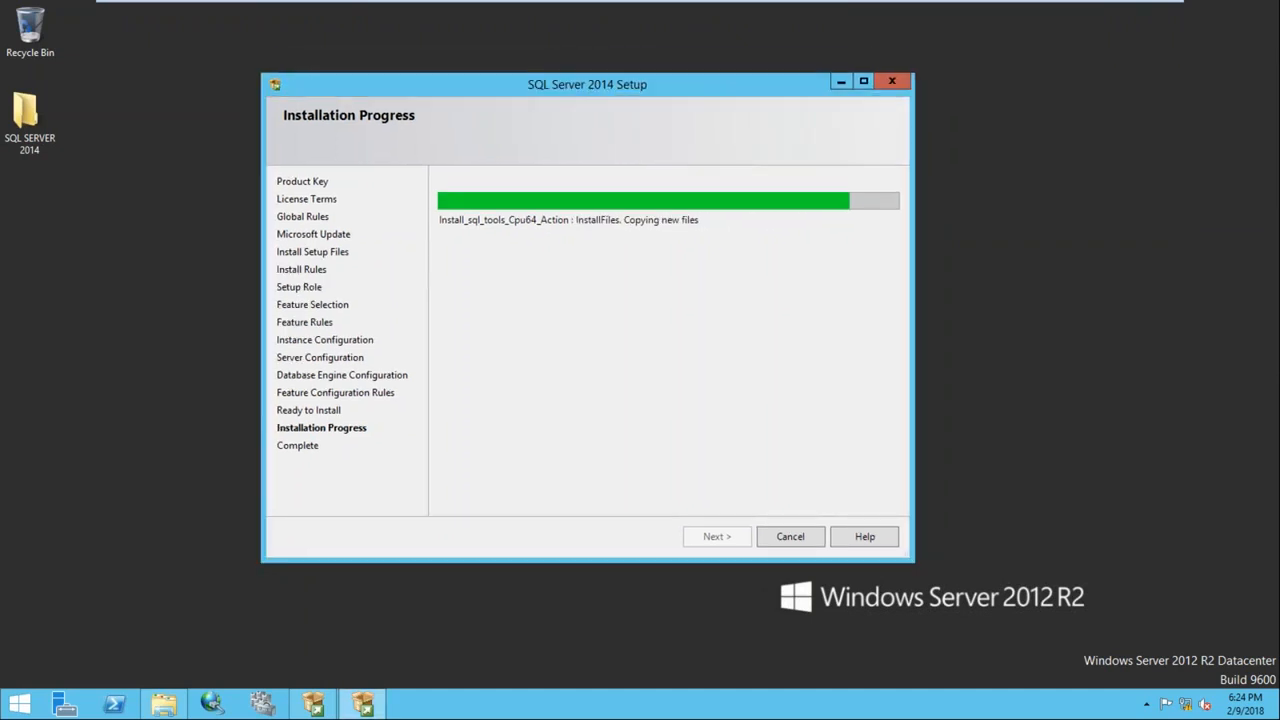
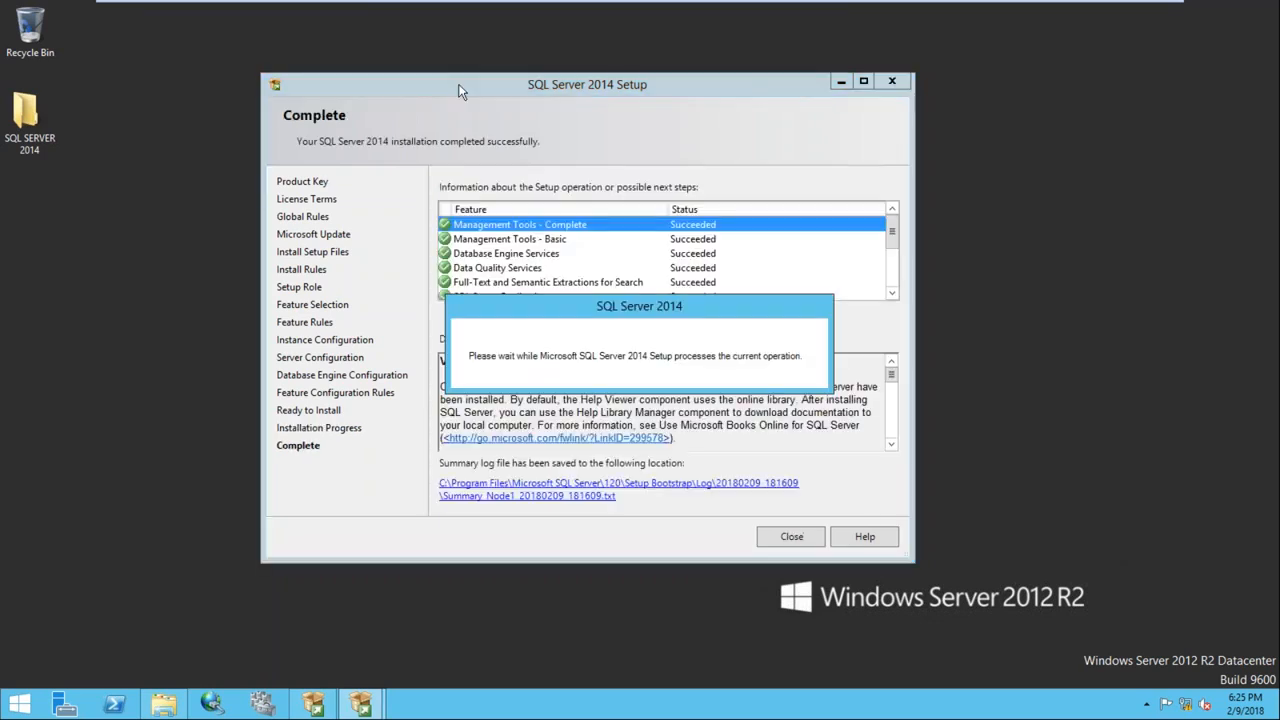
Close the finished Node1 setup wizard, launch ssms connected to NODE1, then switch to the Node2 VM
click(773, 537)
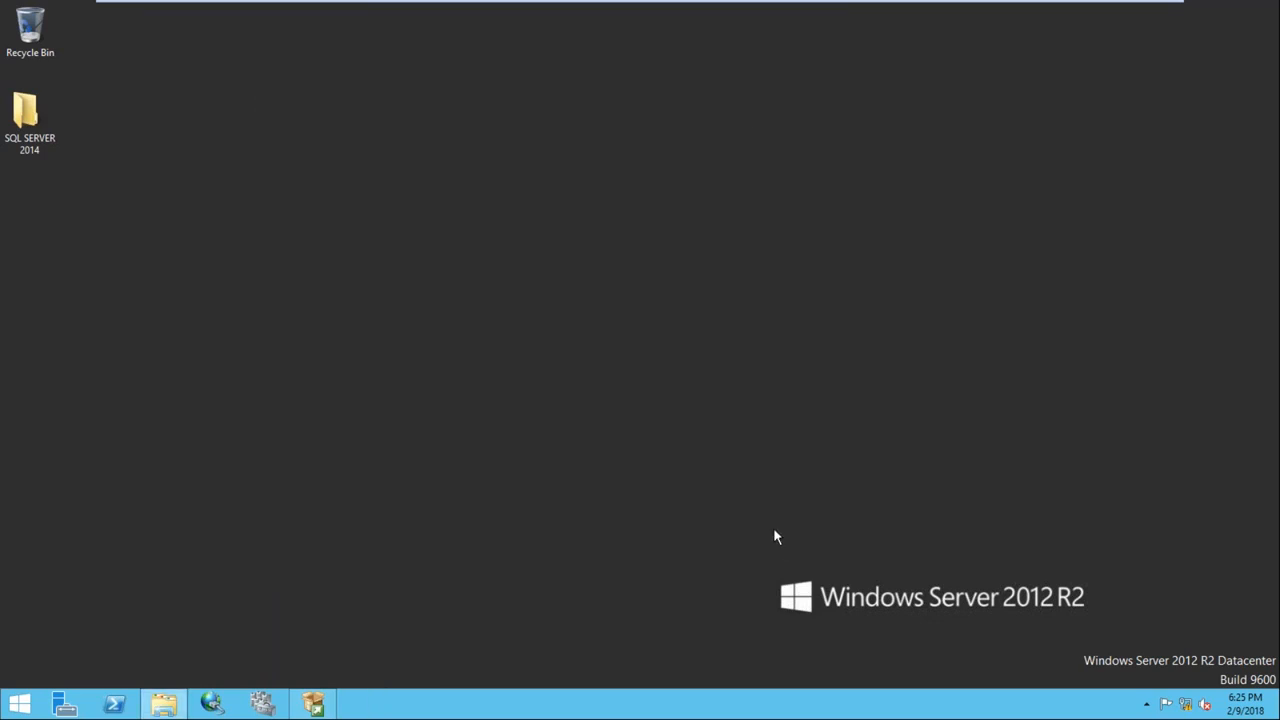
key(super+r)
text(ssms)
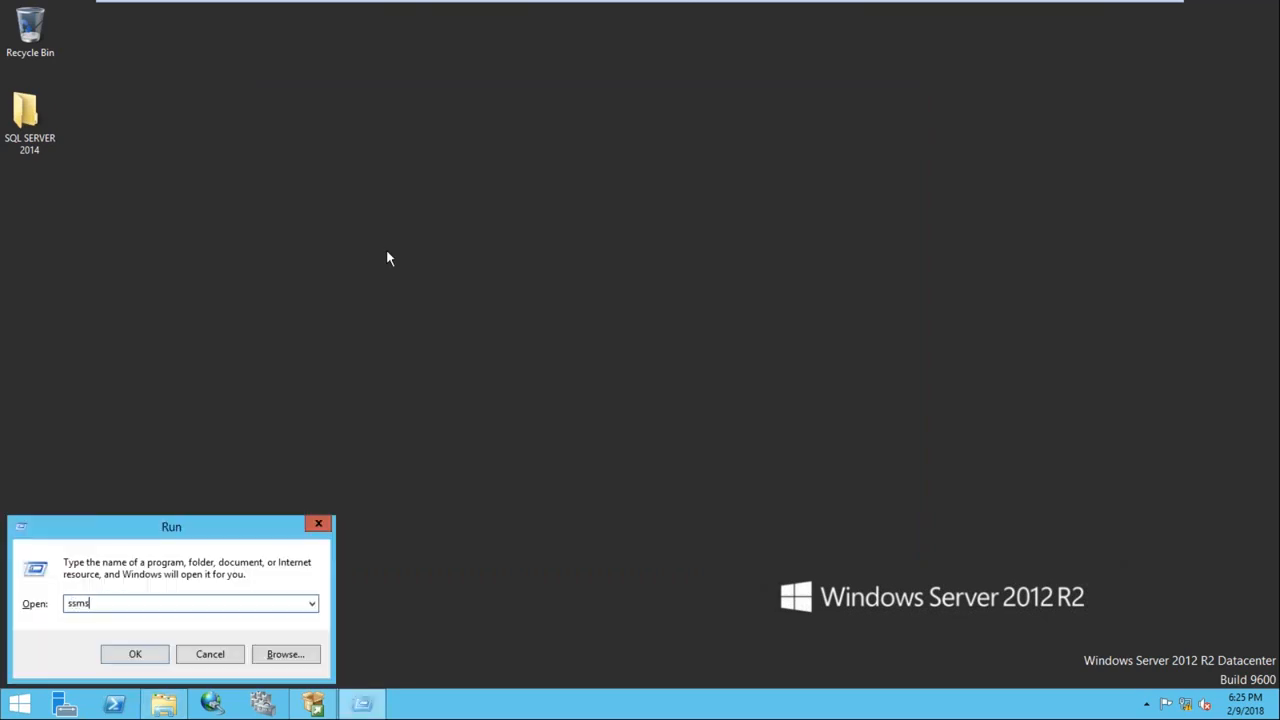
key(Return)
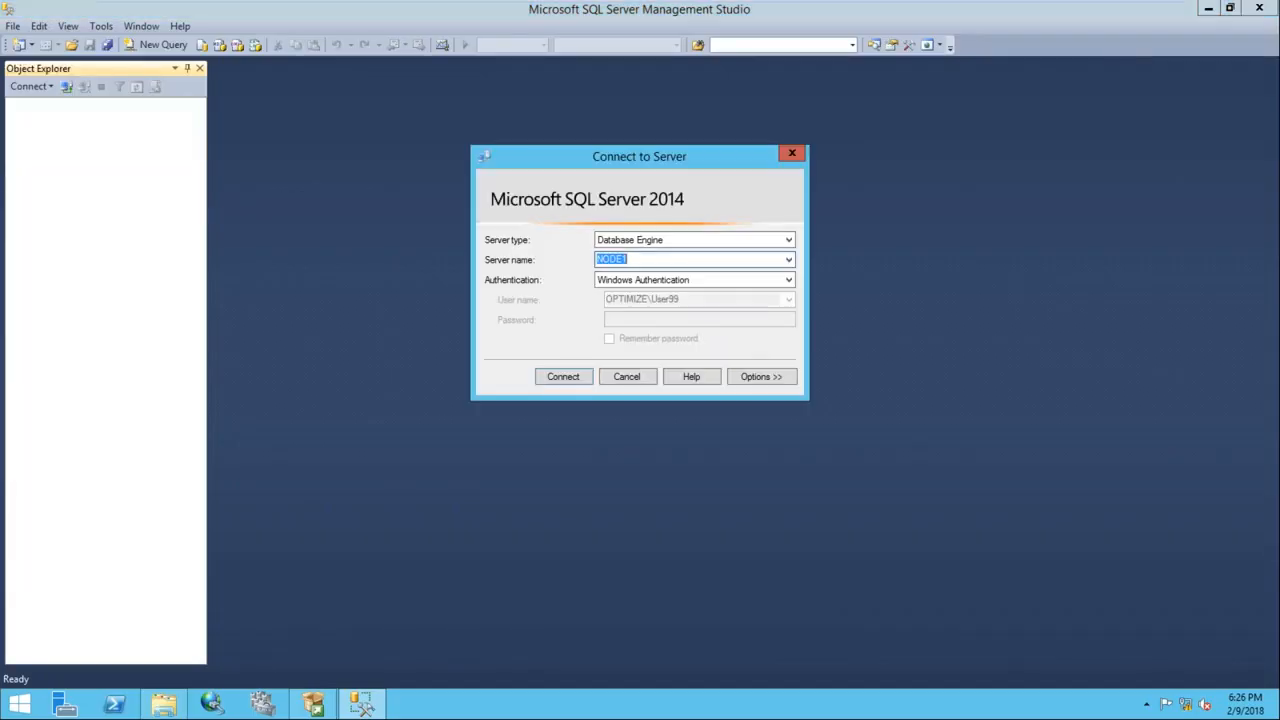
click(561, 377)
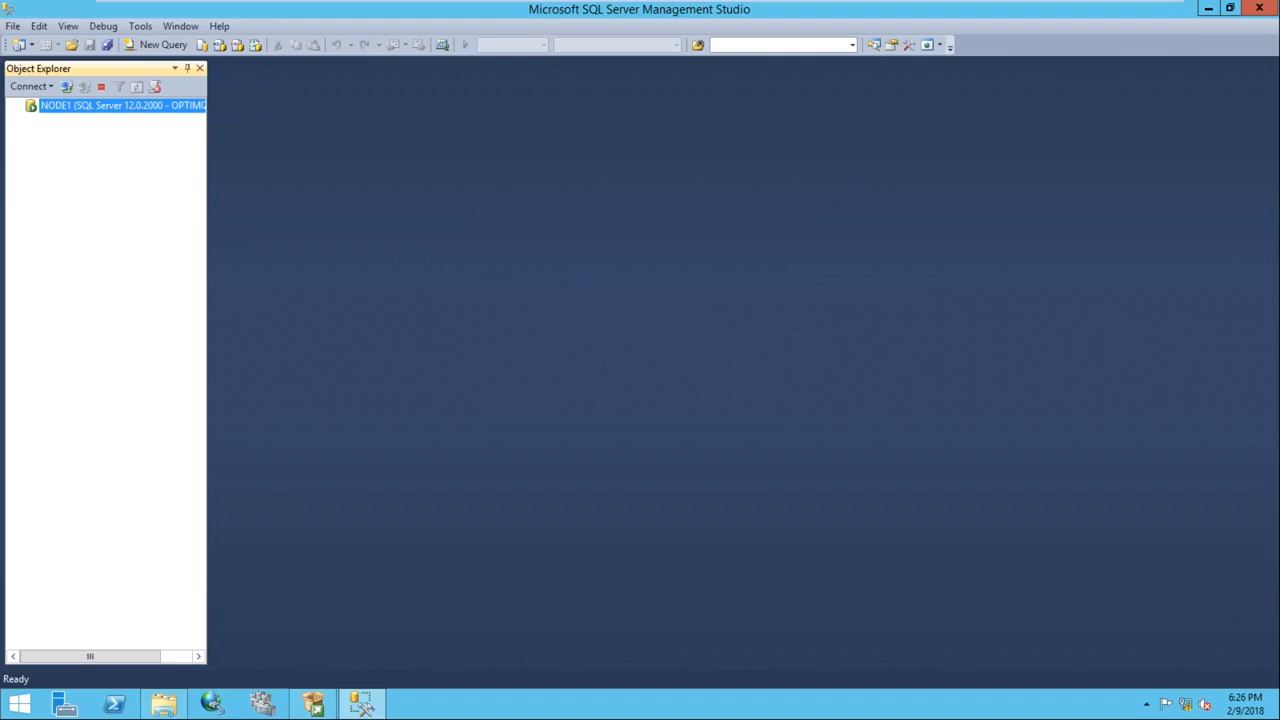
mouse_move(446, 5)
click(803, 11)
Sign in to Node2 with the account password and refresh the desktop
click(389, 11)
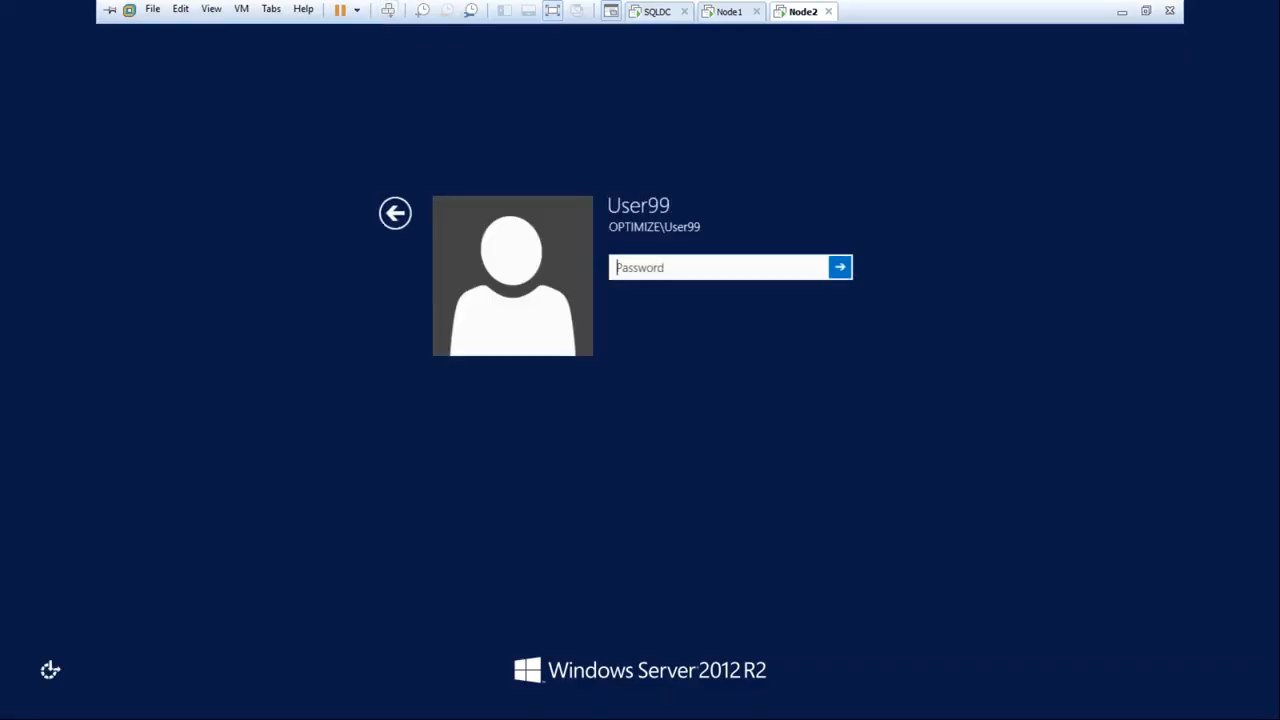
text(••••••)
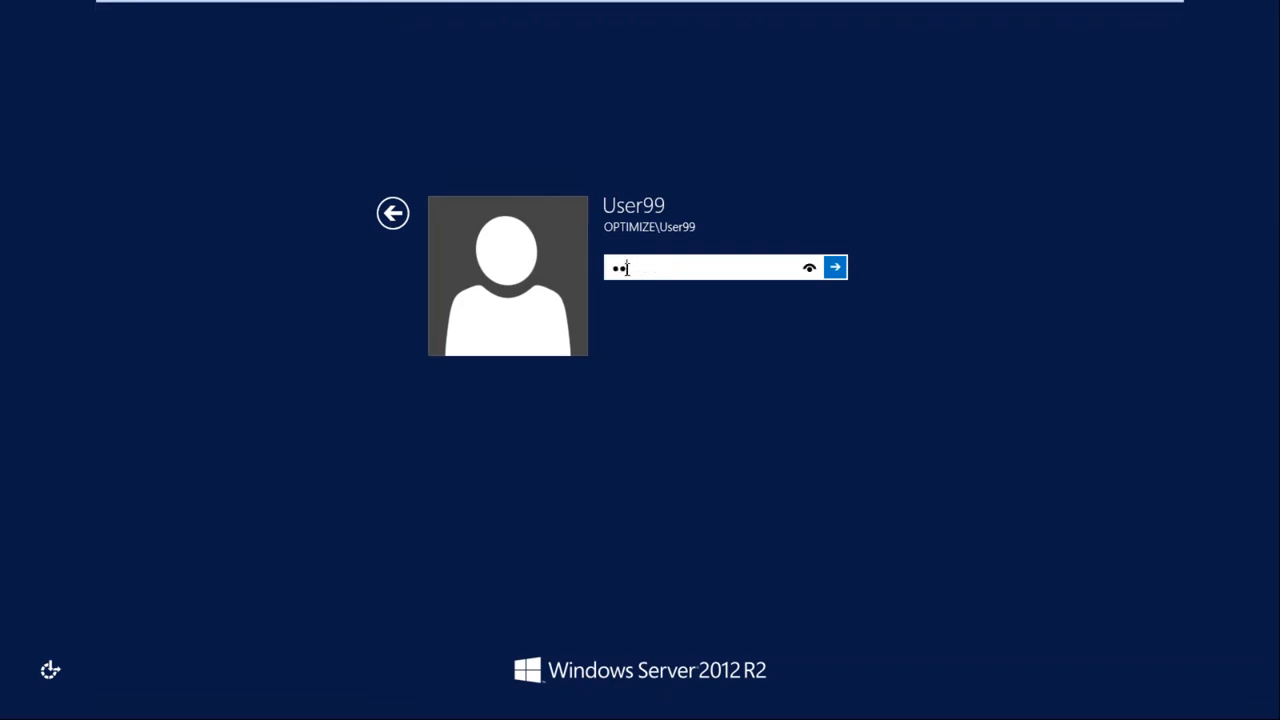
key(Return)
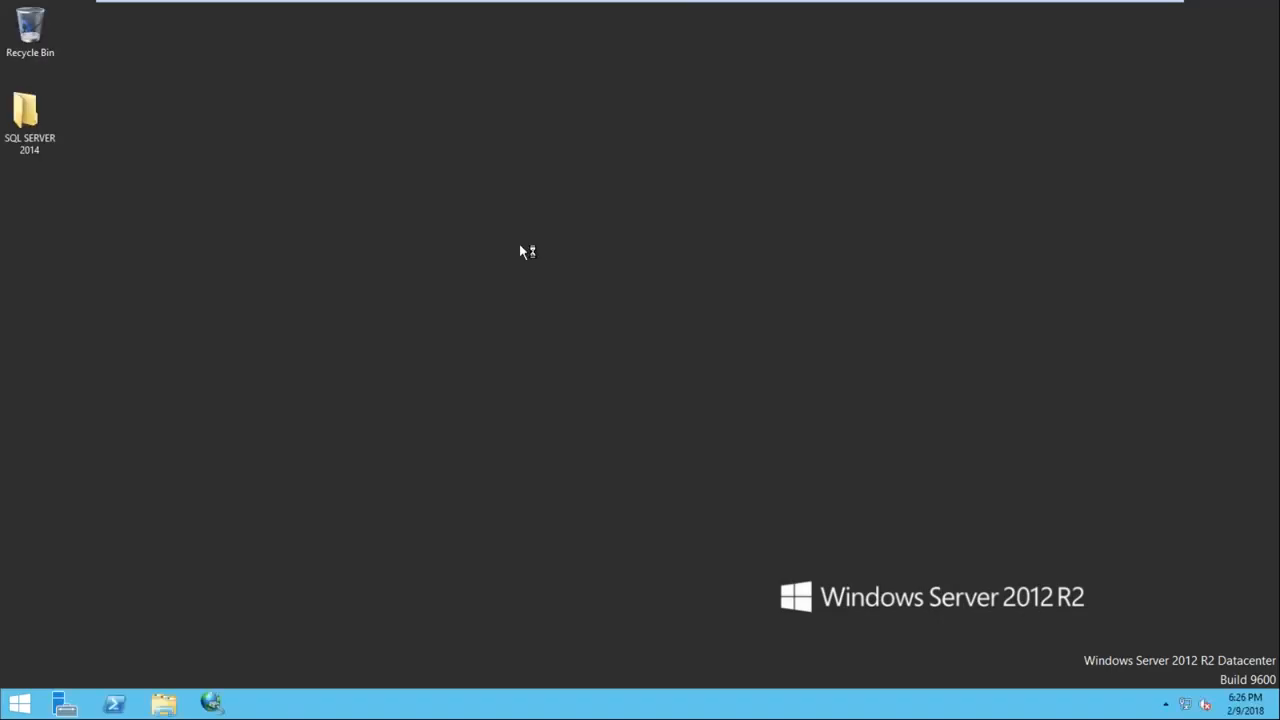
right_click(514, 222)
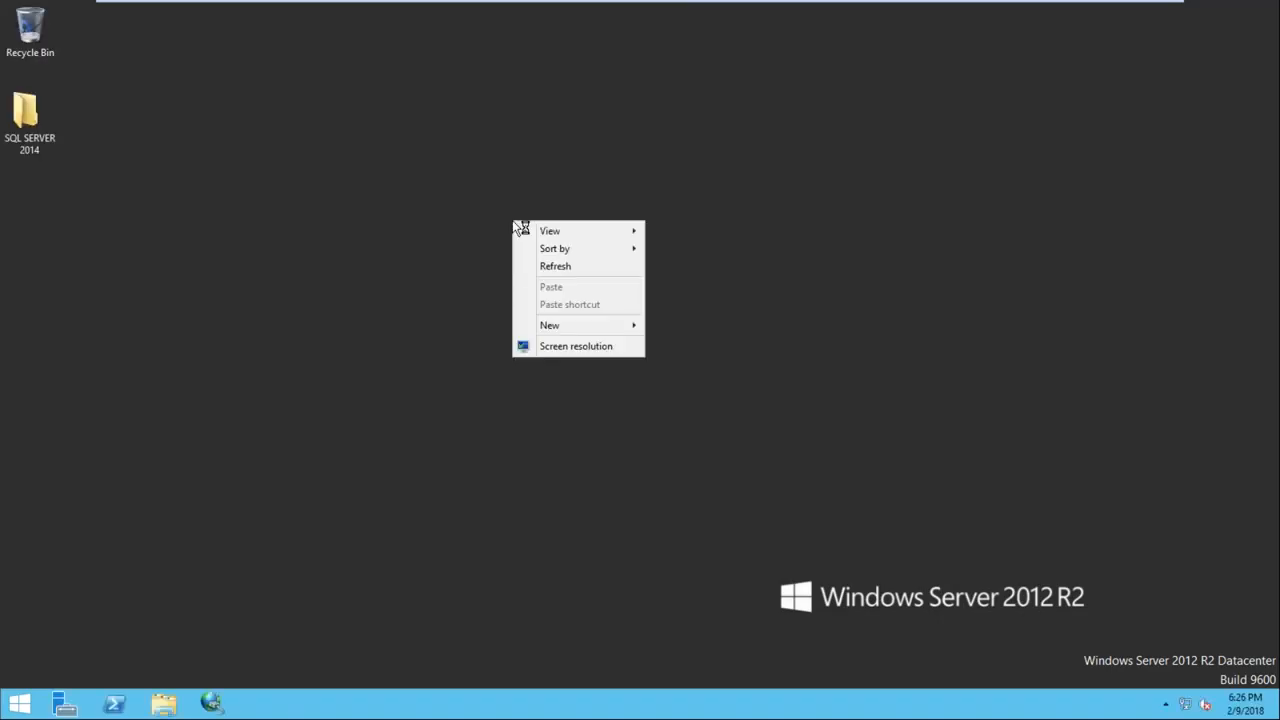
click(567, 265)
Run setup from the SQL SERVER 2014 folder as administrator and allow it to make changes
click(34, 120)
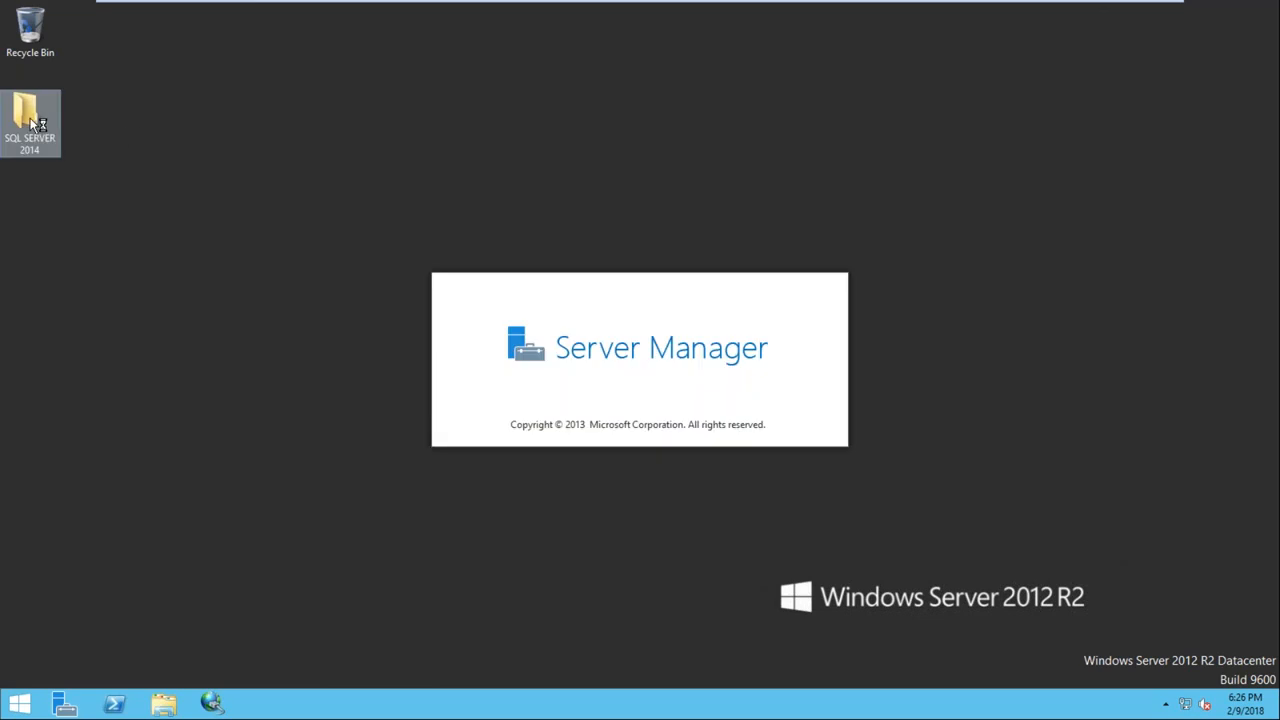
double_click(34, 120)
click(436, 352)
right_click(436, 352)
click(486, 374)
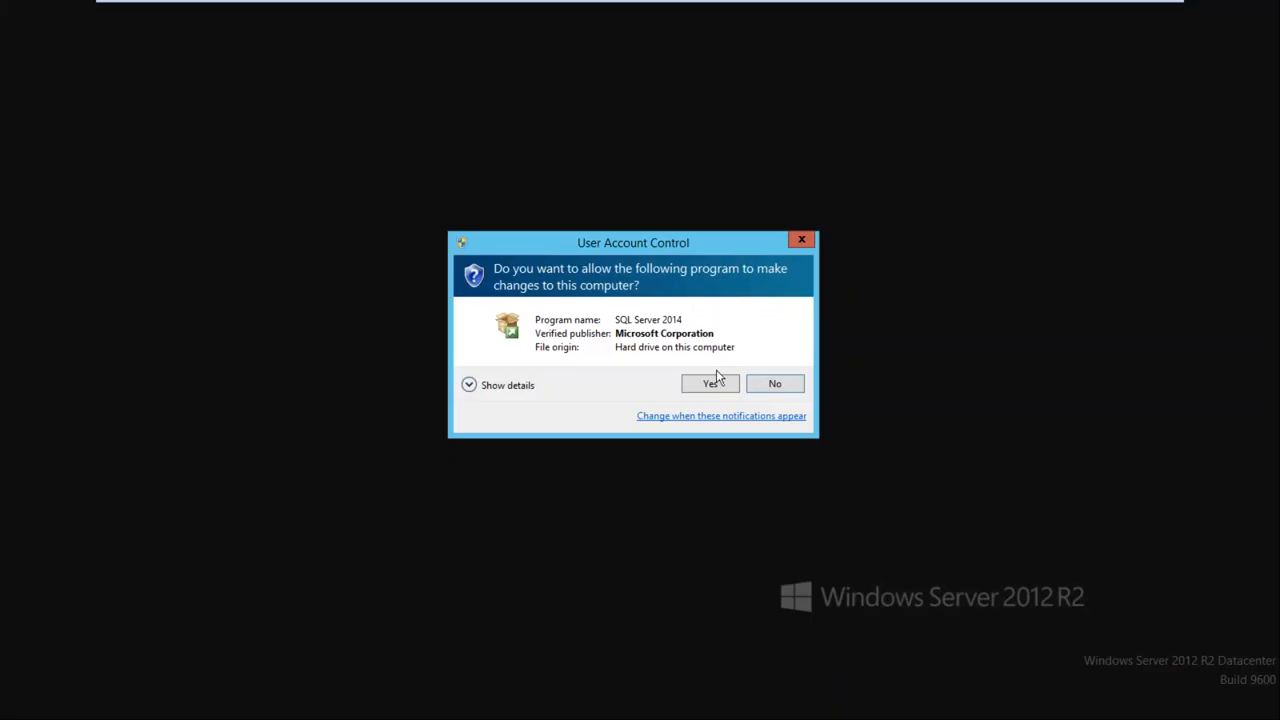
click(714, 382)
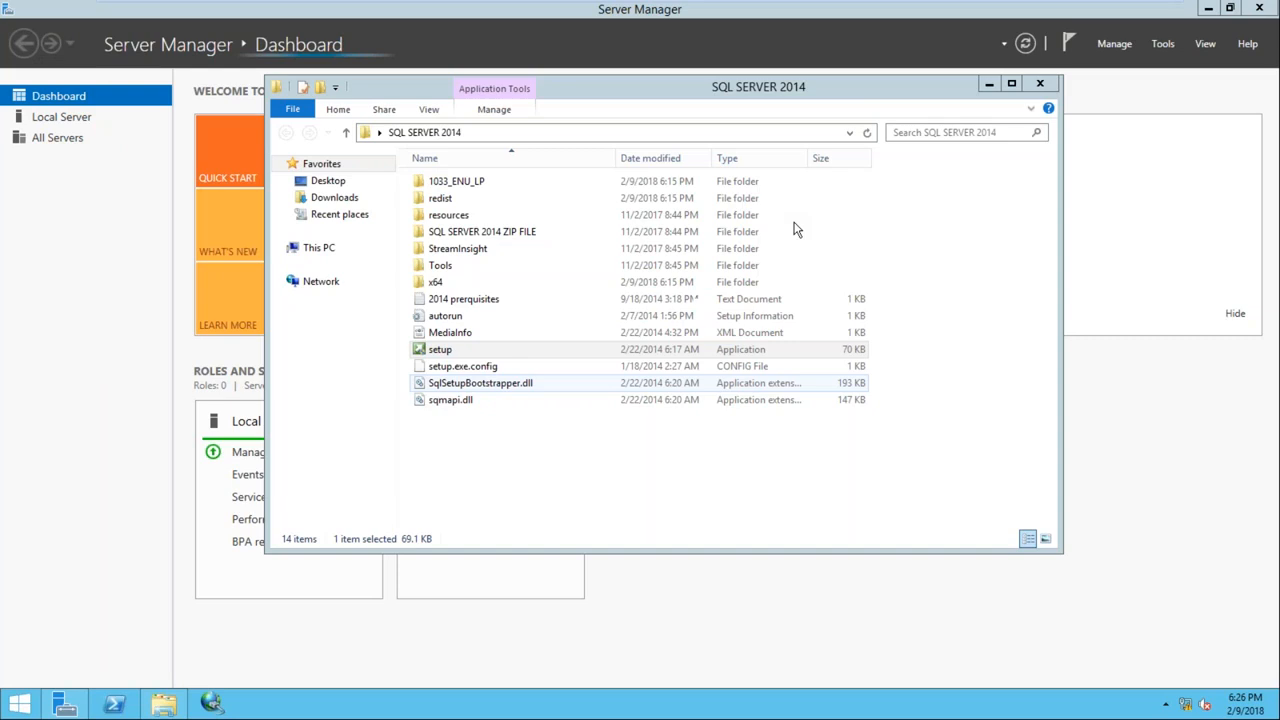
Close Server Manager, minimise the folder window, and show Installation Center's Installation page
click(1263, 12)
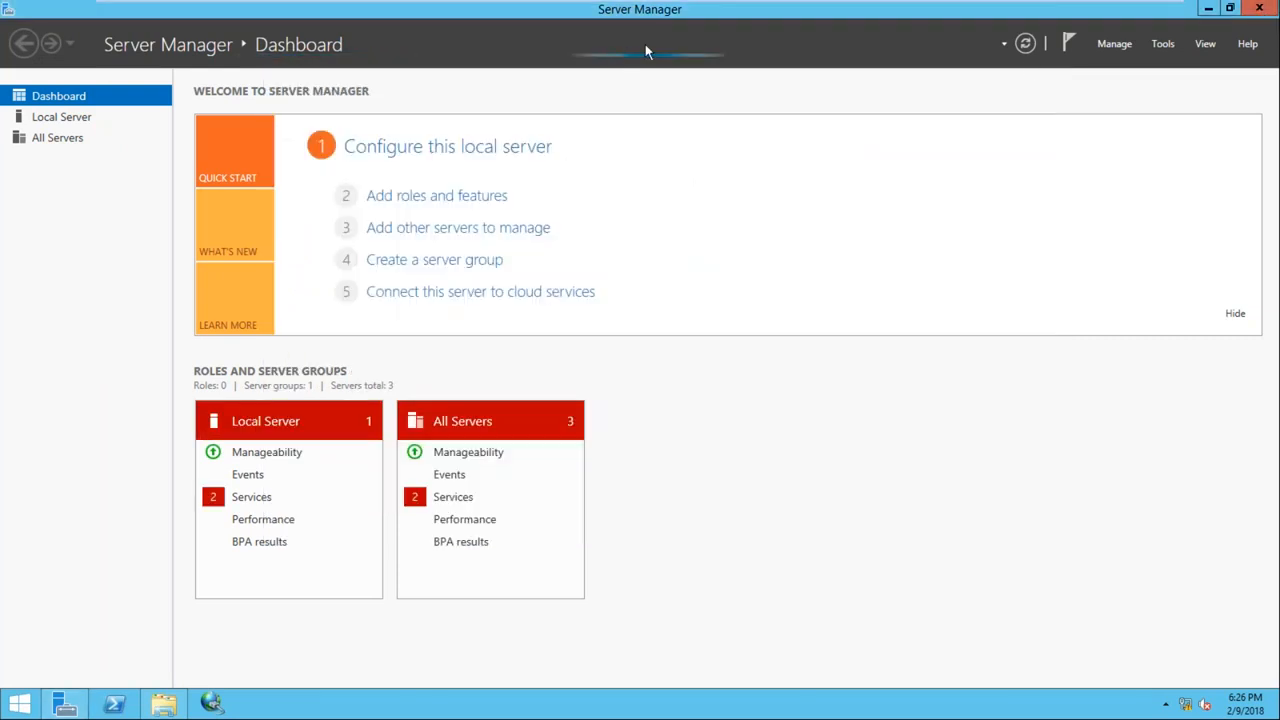
click(1259, 10)
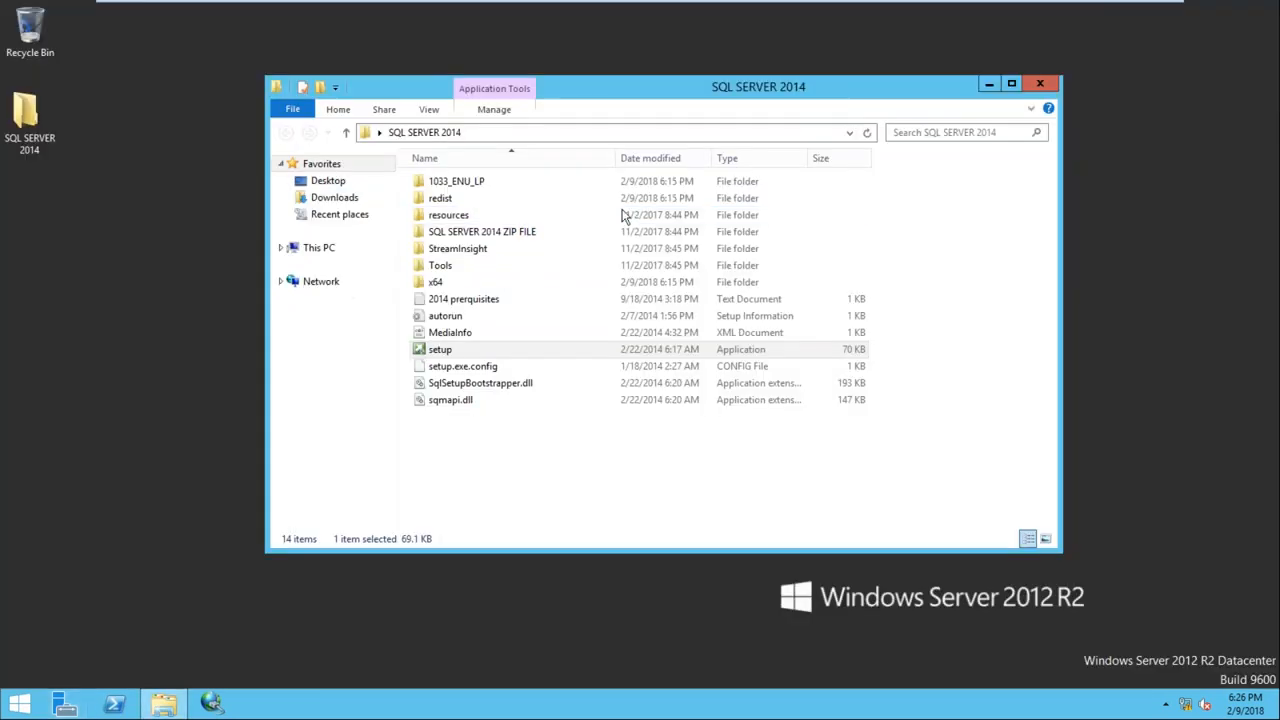
click(992, 85)
right_click(416, 169)
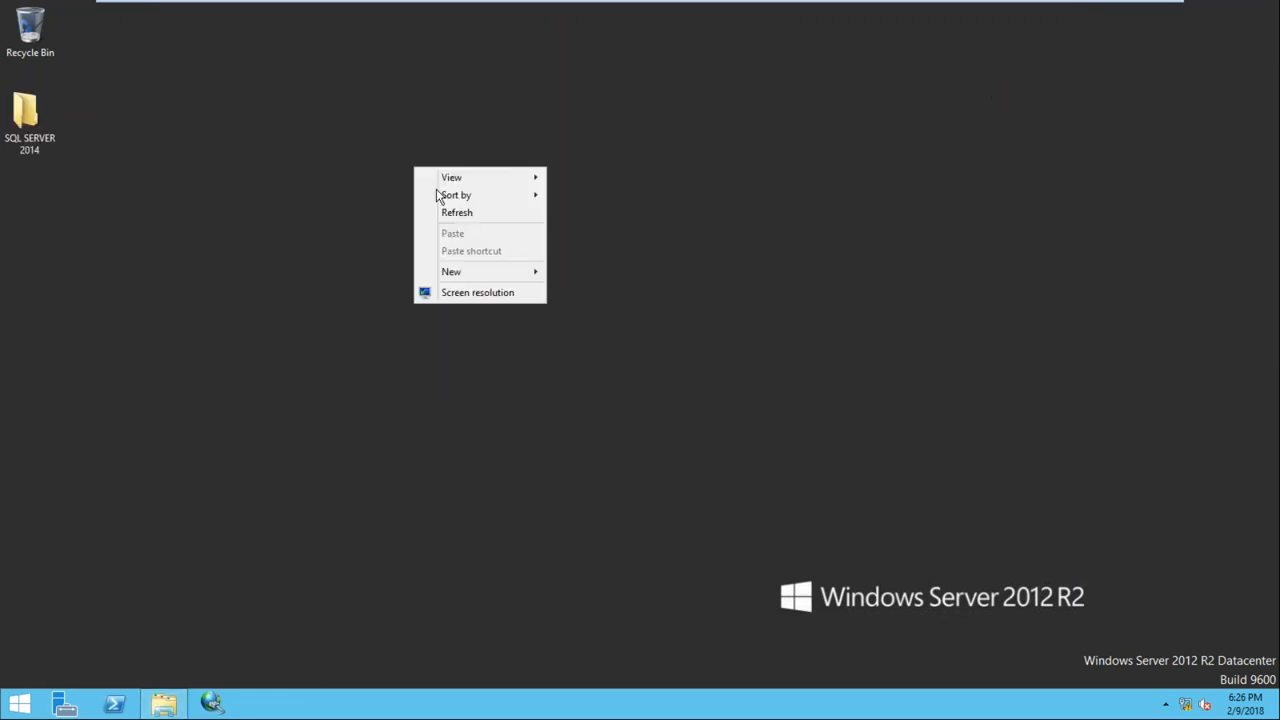
click(355, 199)
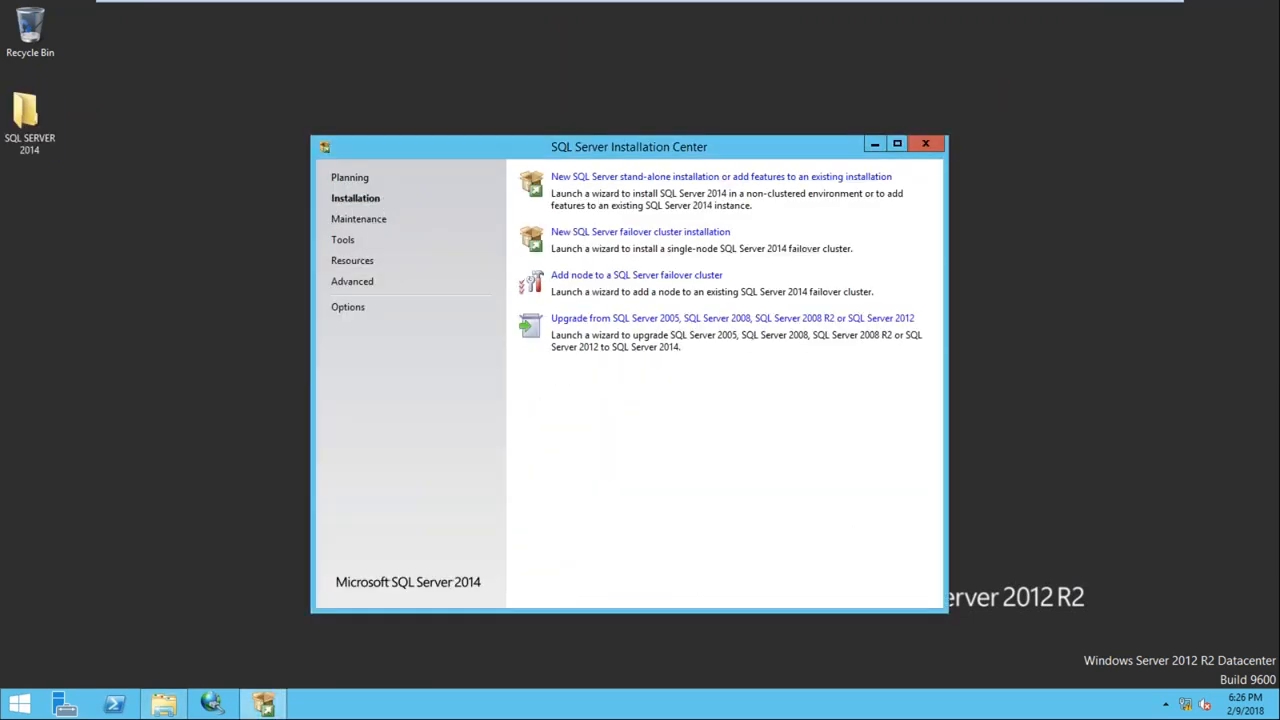
Start a new SQL Server stand-alone installation and move the setup window higher
click(684, 178)
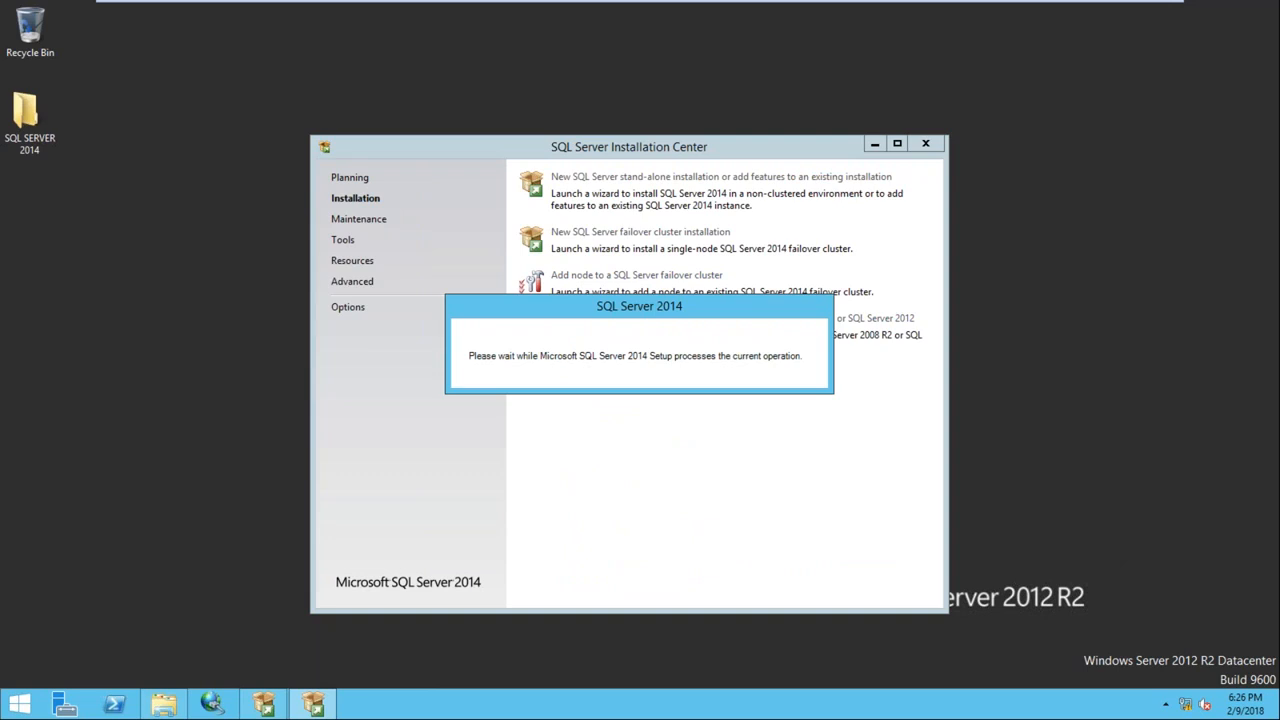
click(875, 145)
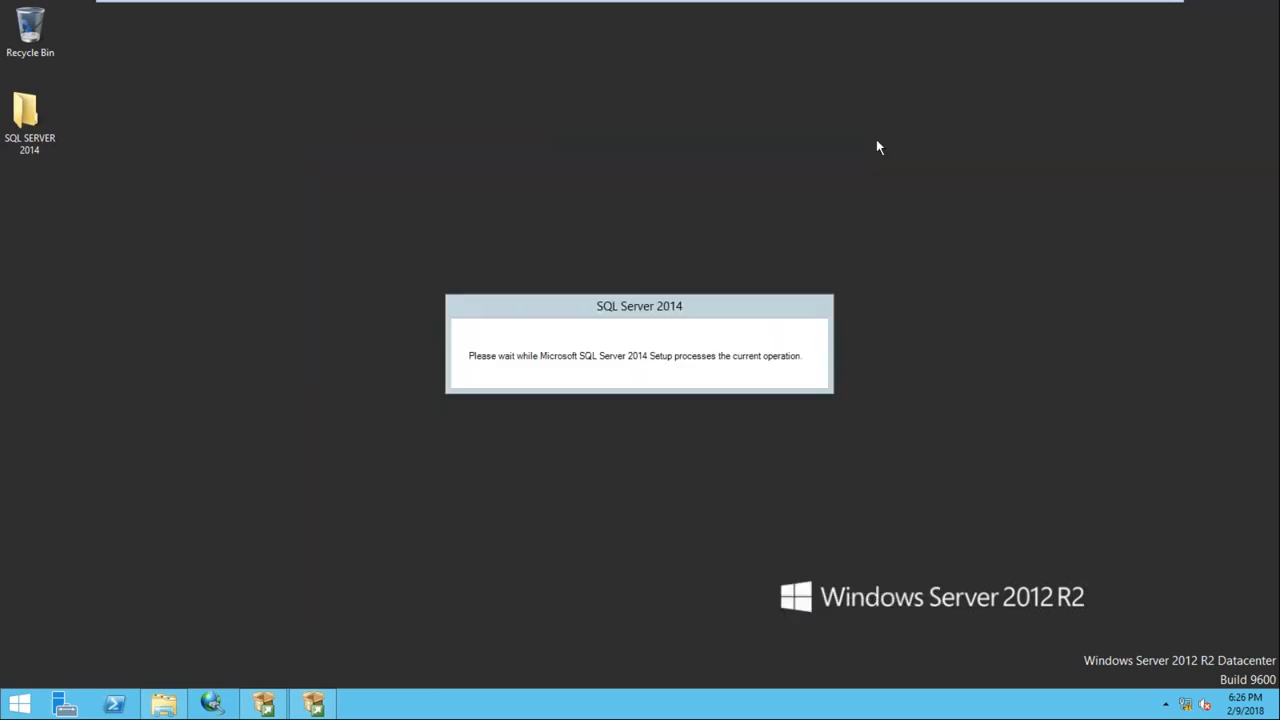
right_click(541, 153)
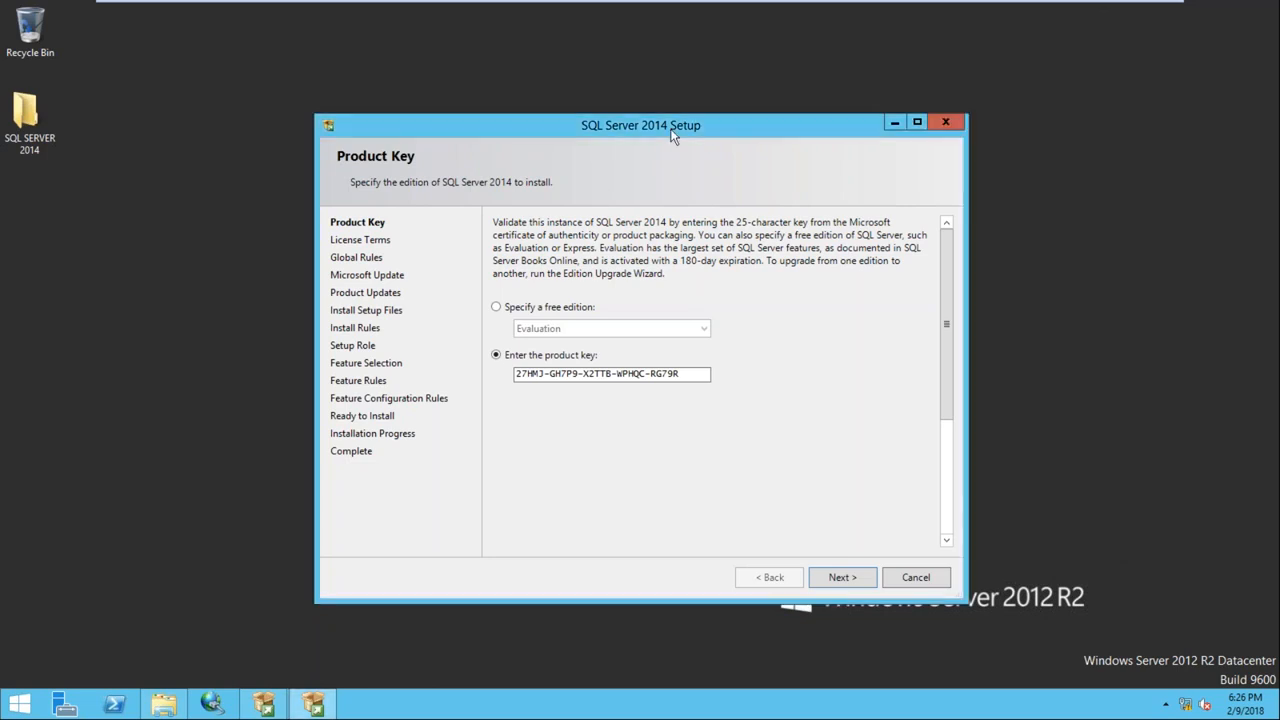
drag(672, 136, 670, 91)
Accept the product key and license terms, then continue past the Microsoft Update pages
click(866, 533)
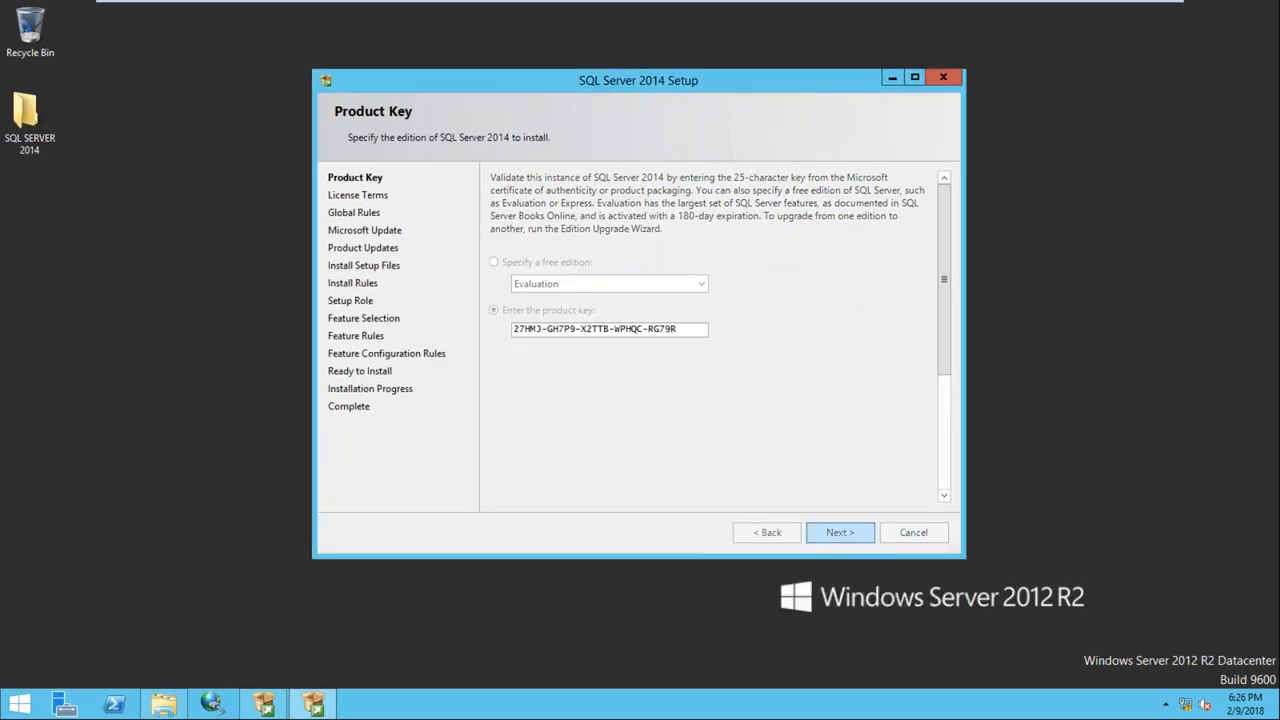
click(506, 379)
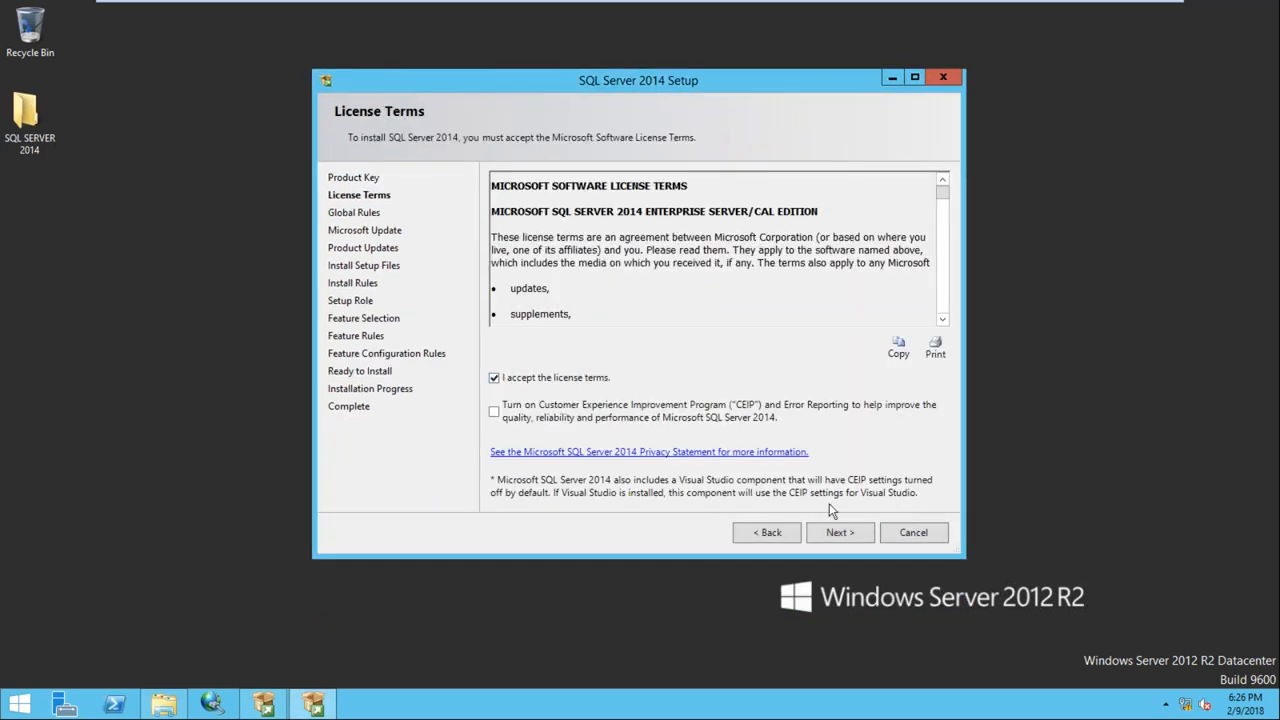
click(829, 535)
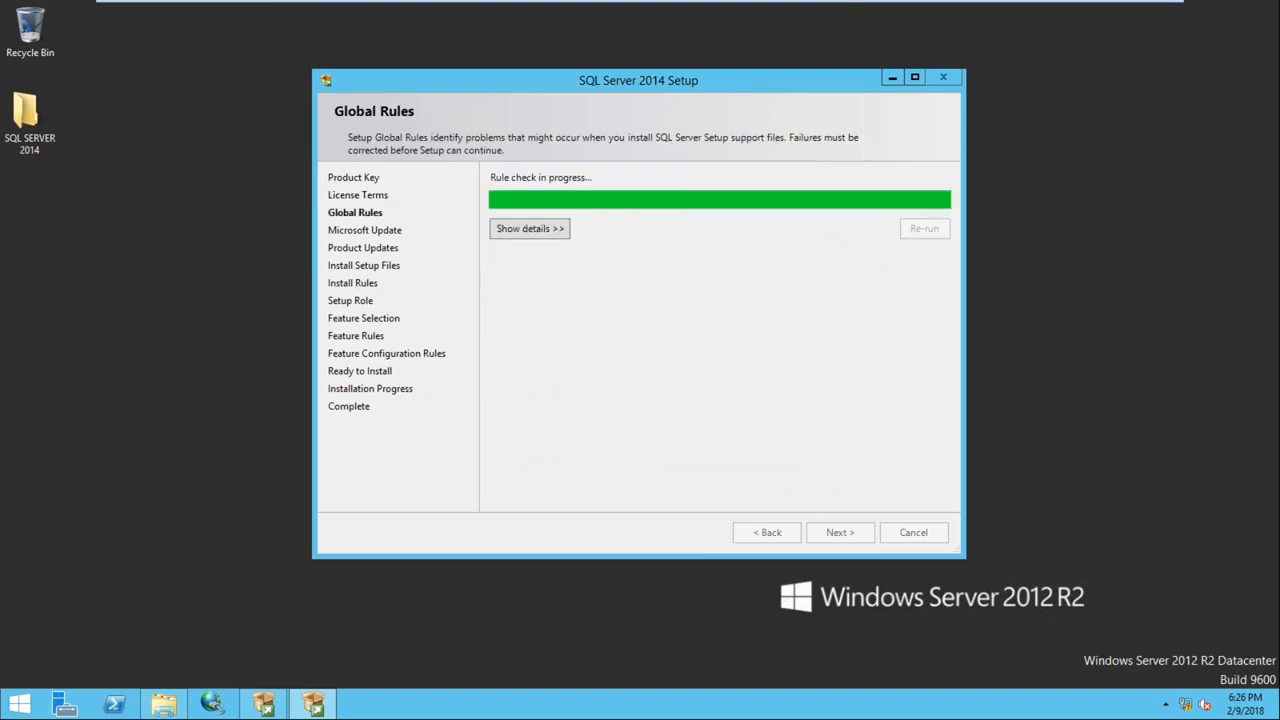
click(831, 532)
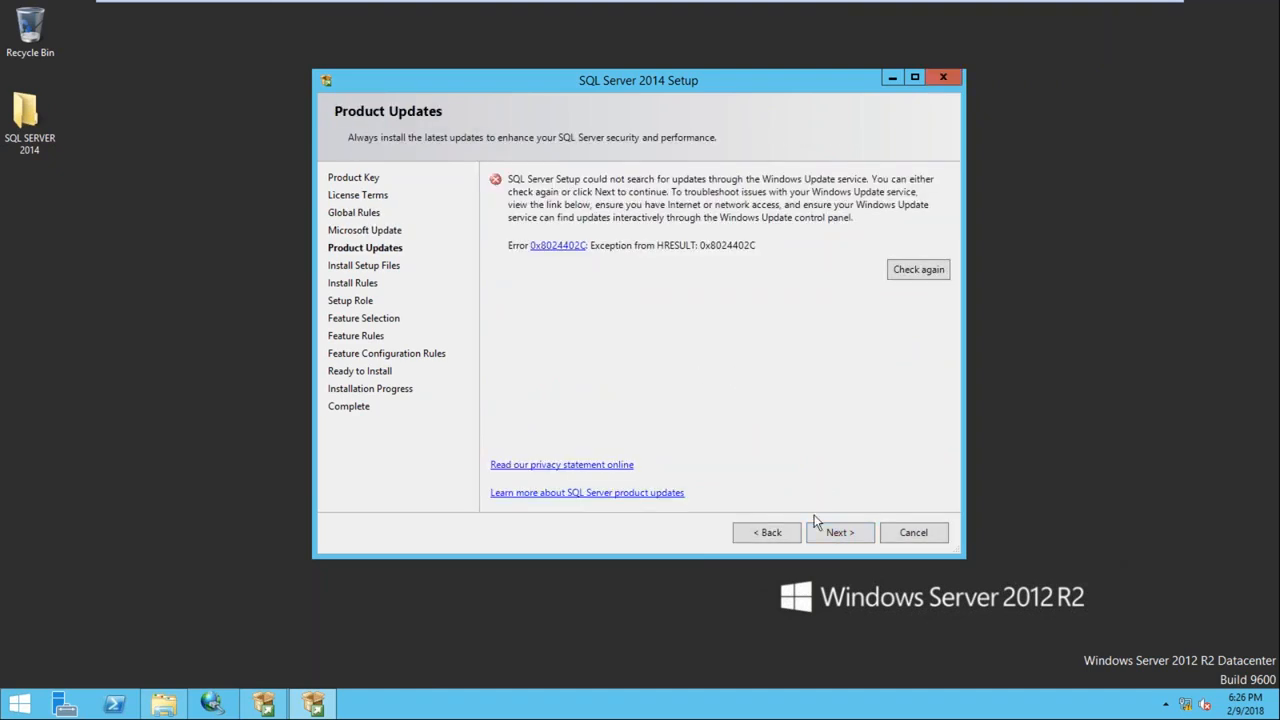
click(828, 534)
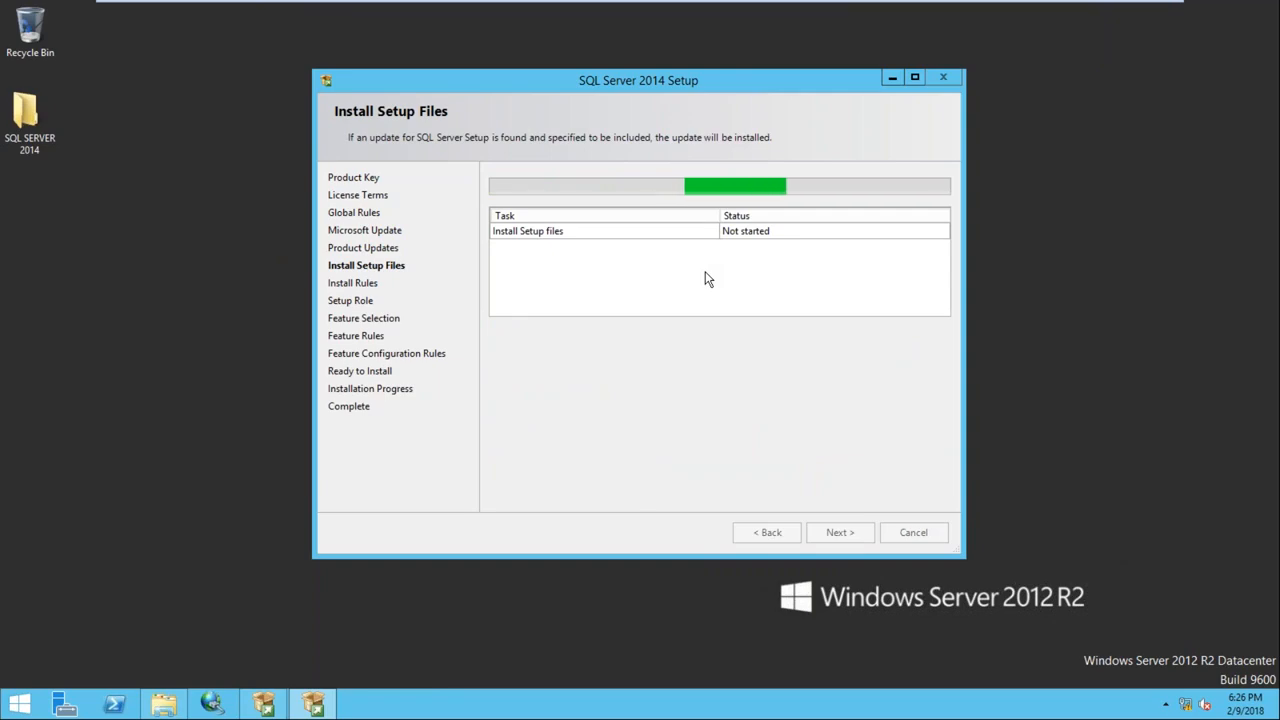
On Node1, open a new query window on NODE1 magnified to 200 %
click(727, 11)
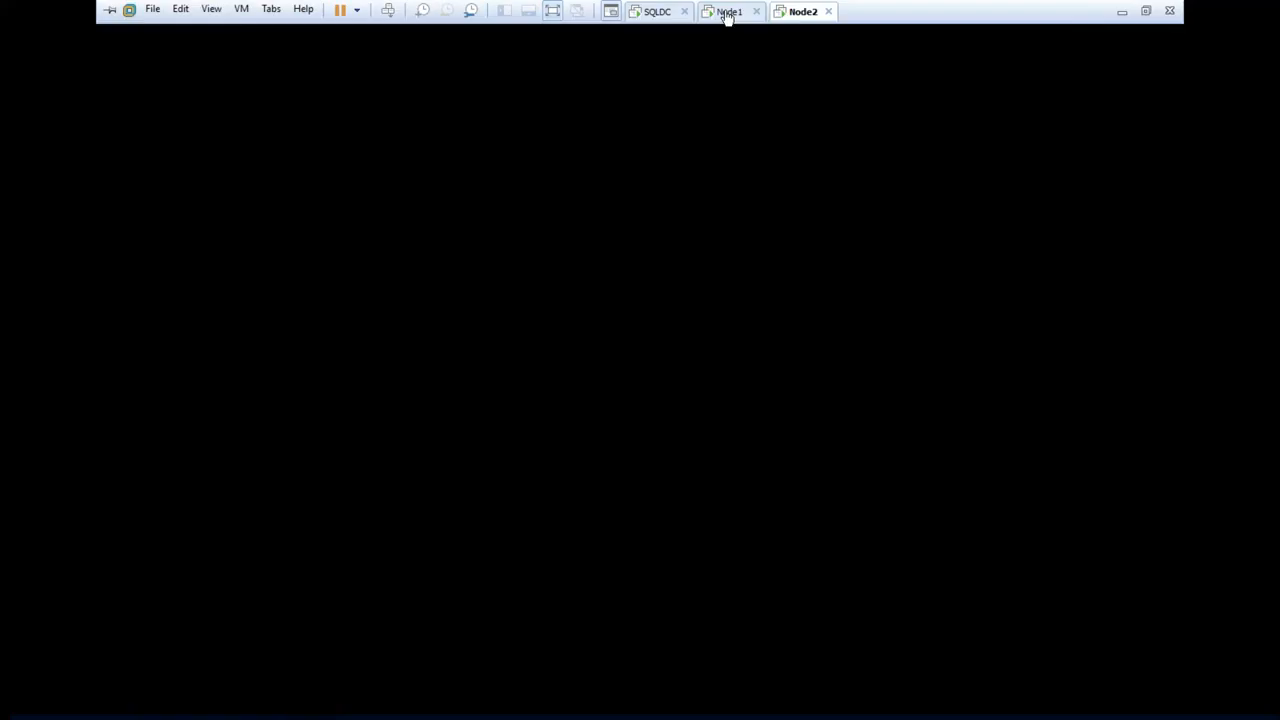
right_click(193, 105)
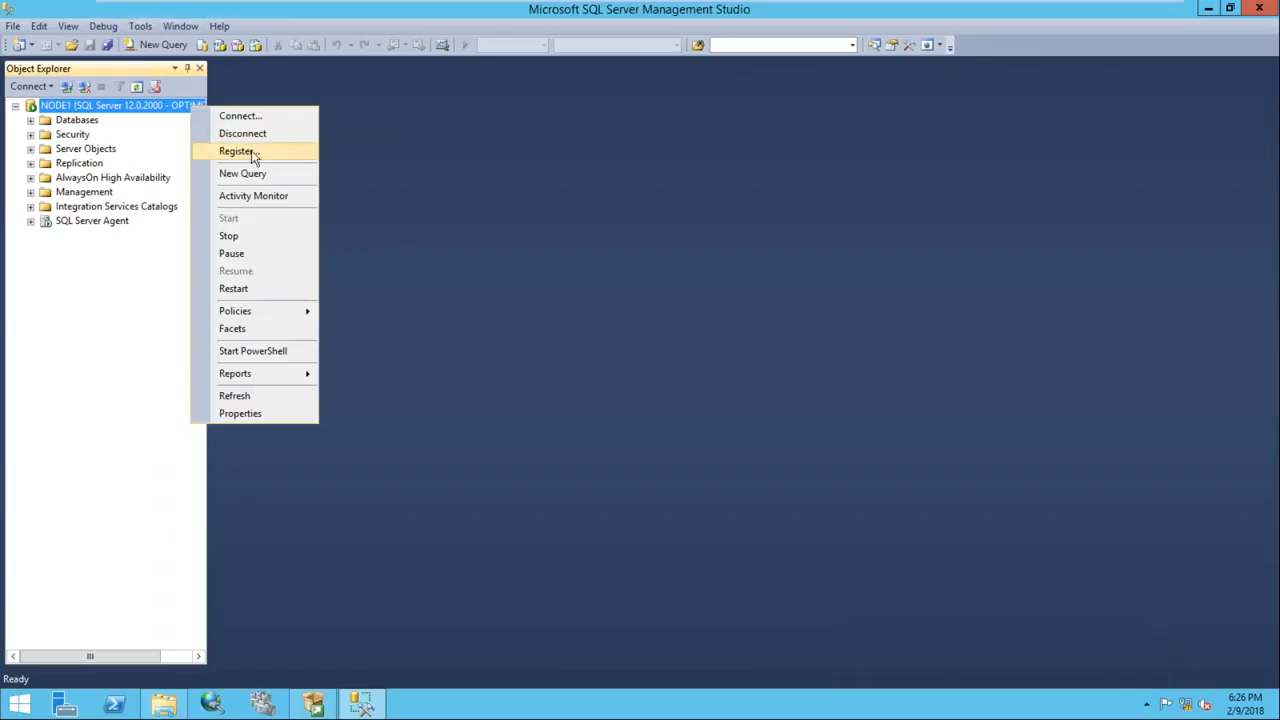
click(259, 180)
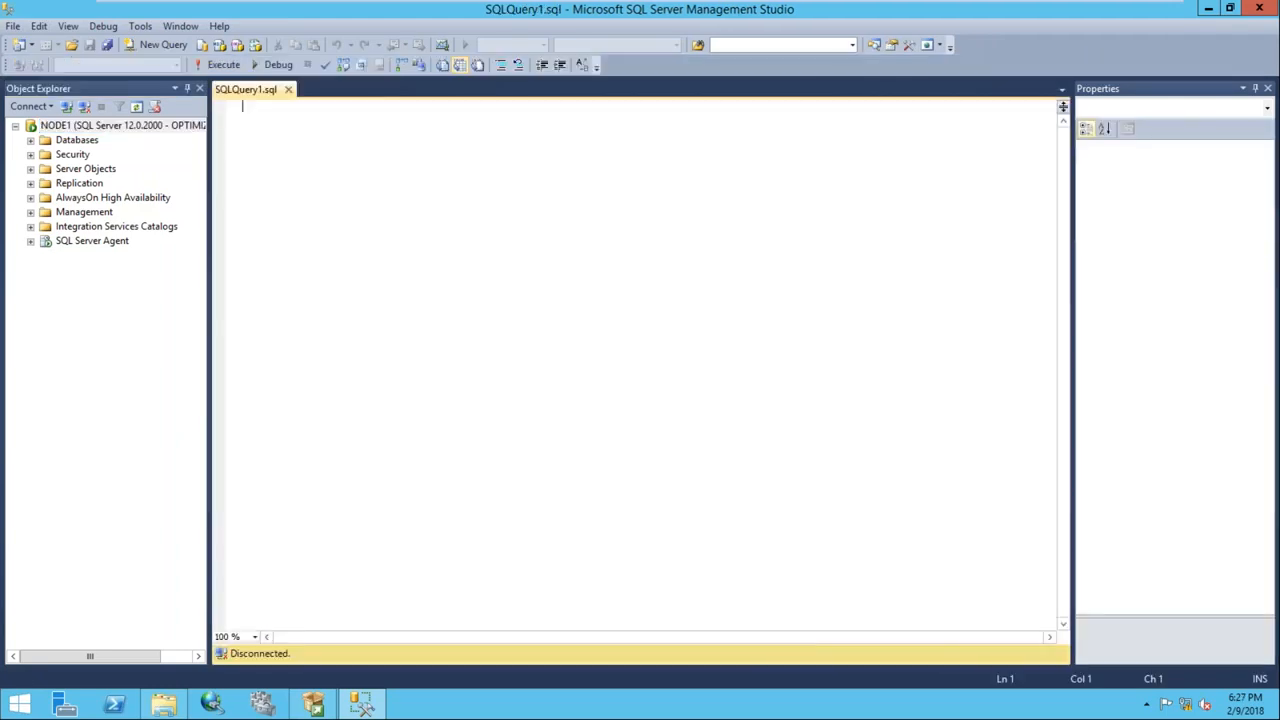
click(255, 636)
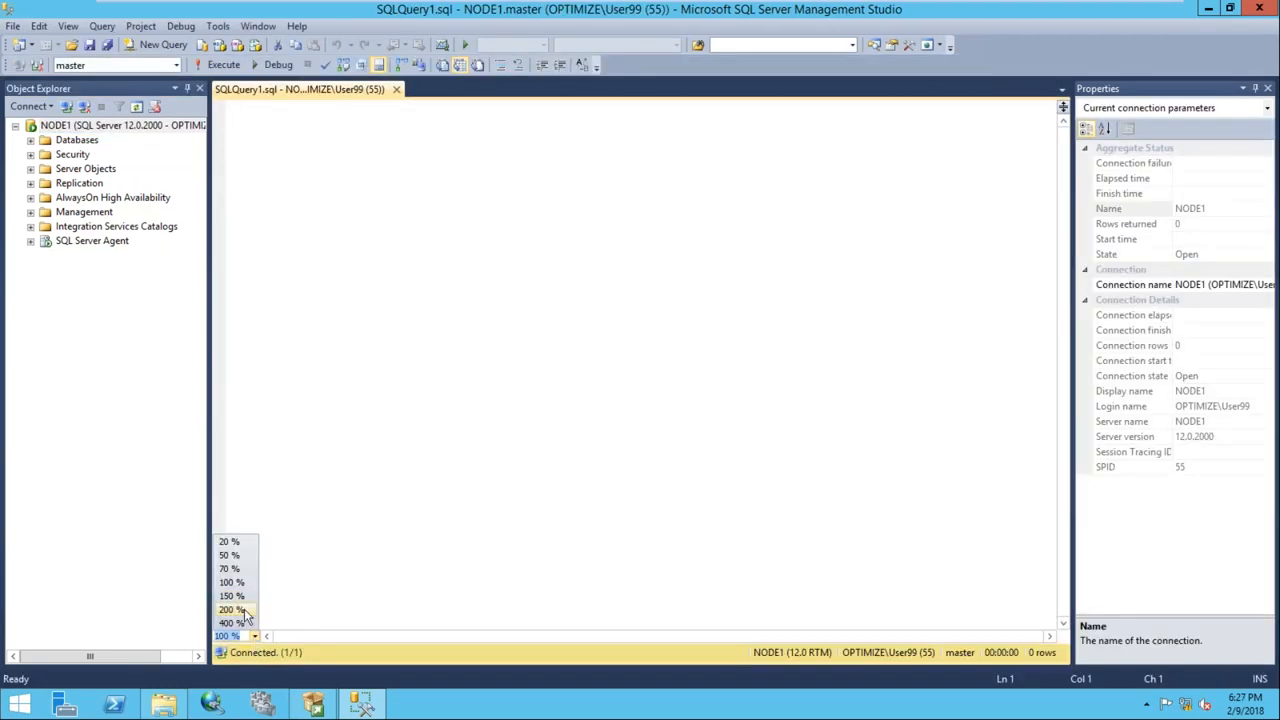
click(230, 612)
Run the query select * from sys.dm_server_services
text(select )
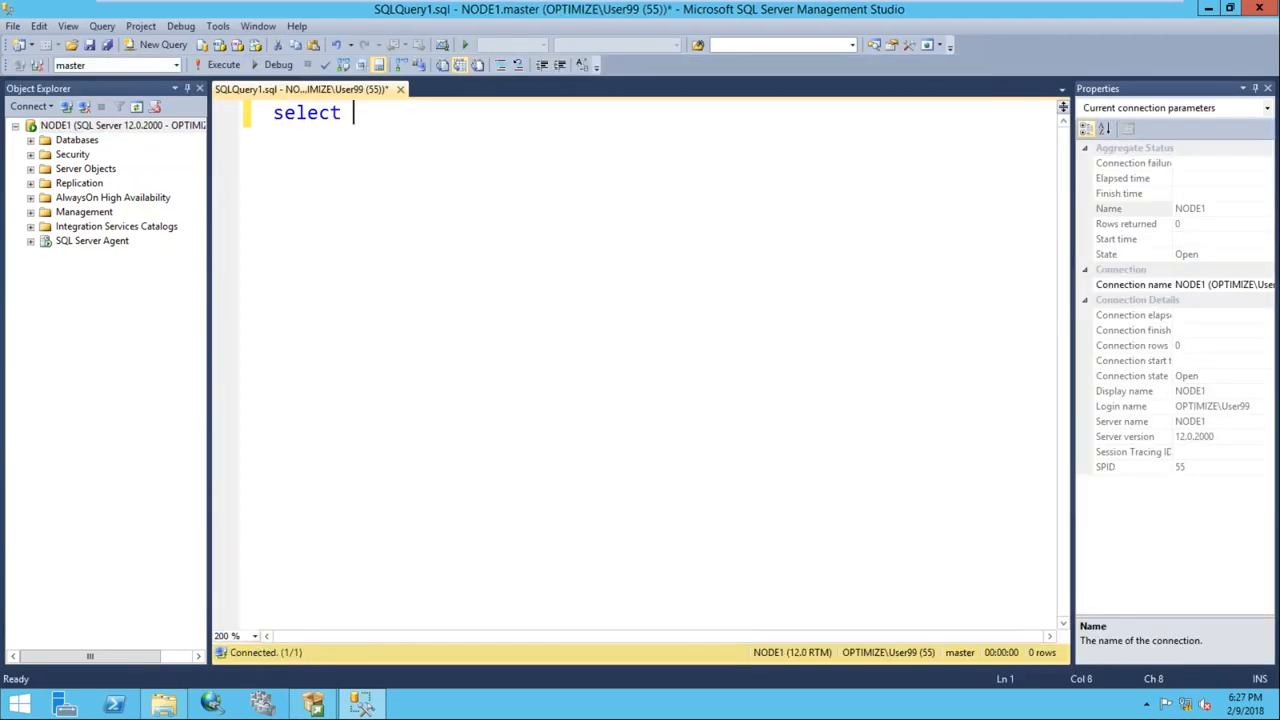
text(* from sys)
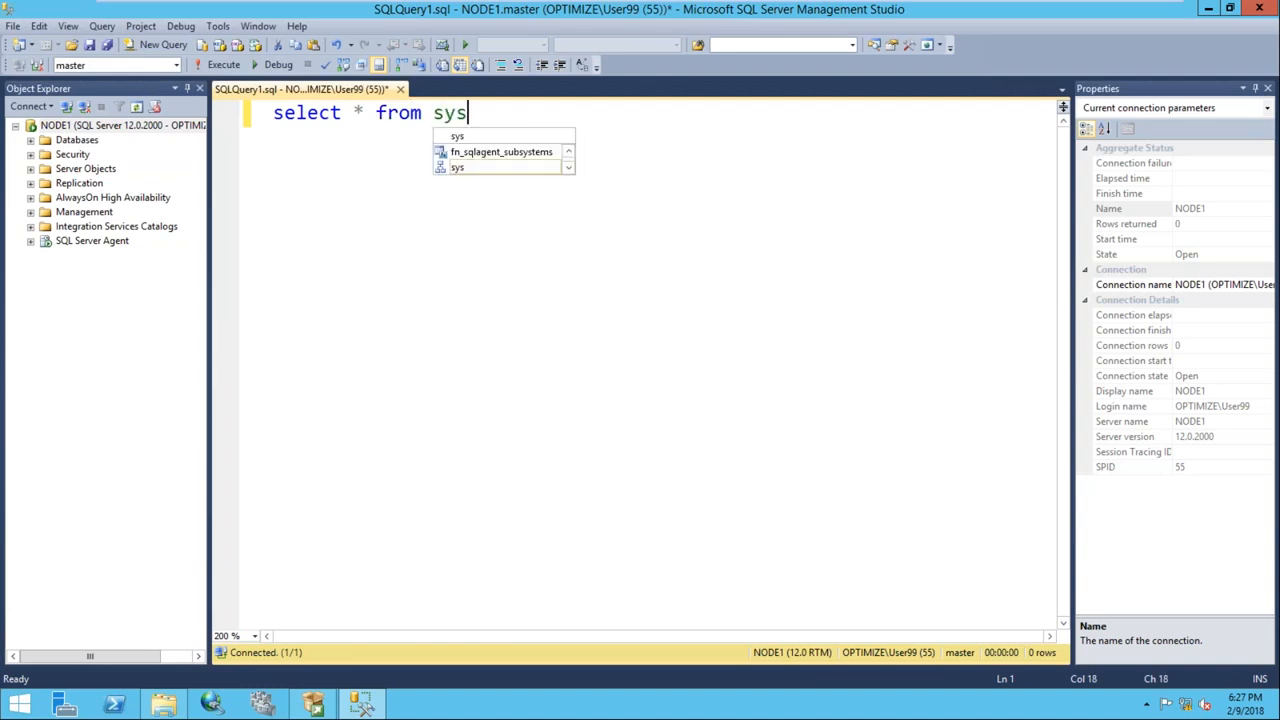
text(.dm_ser)
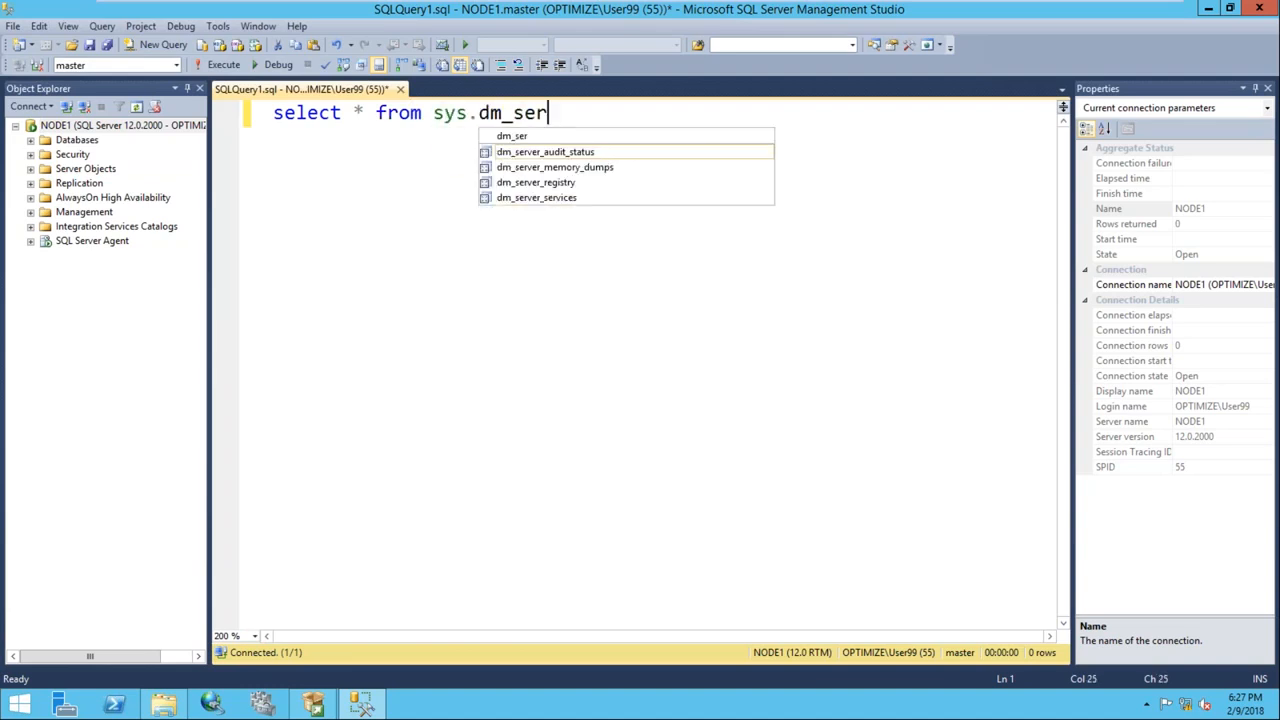
key(Down)
key(Down)
key(Down)
key(Tab)
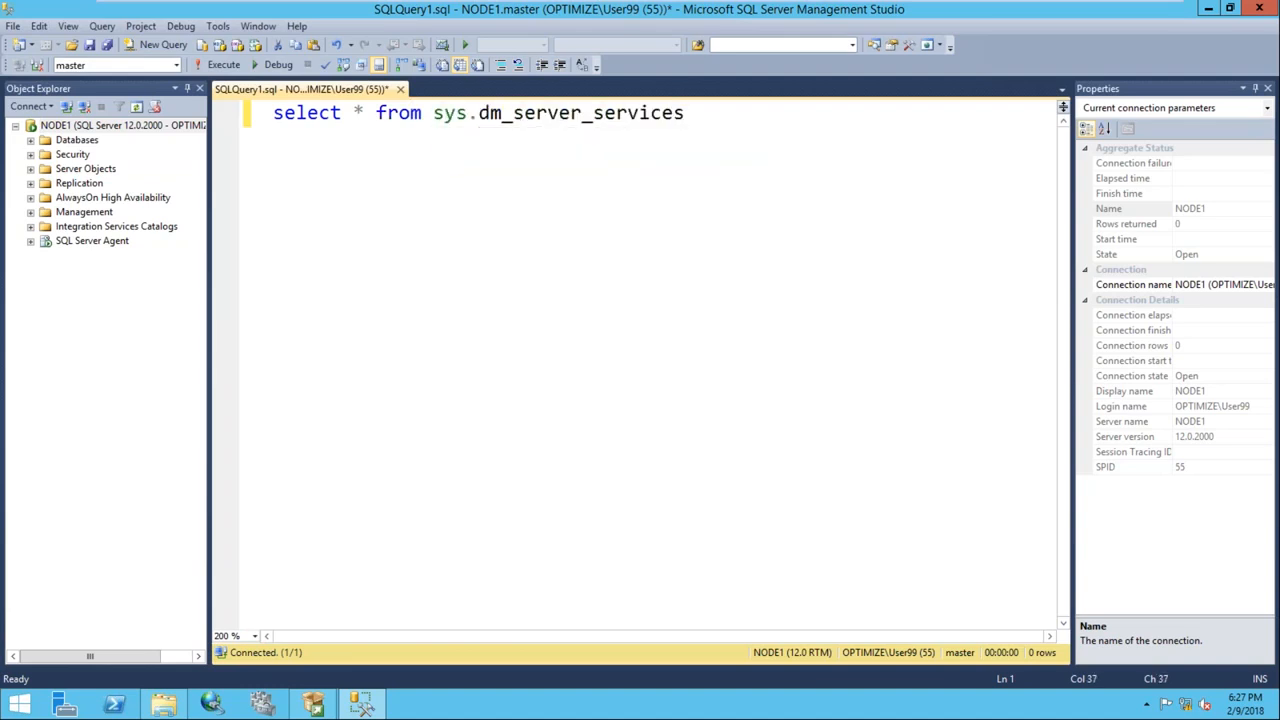
key(F5)
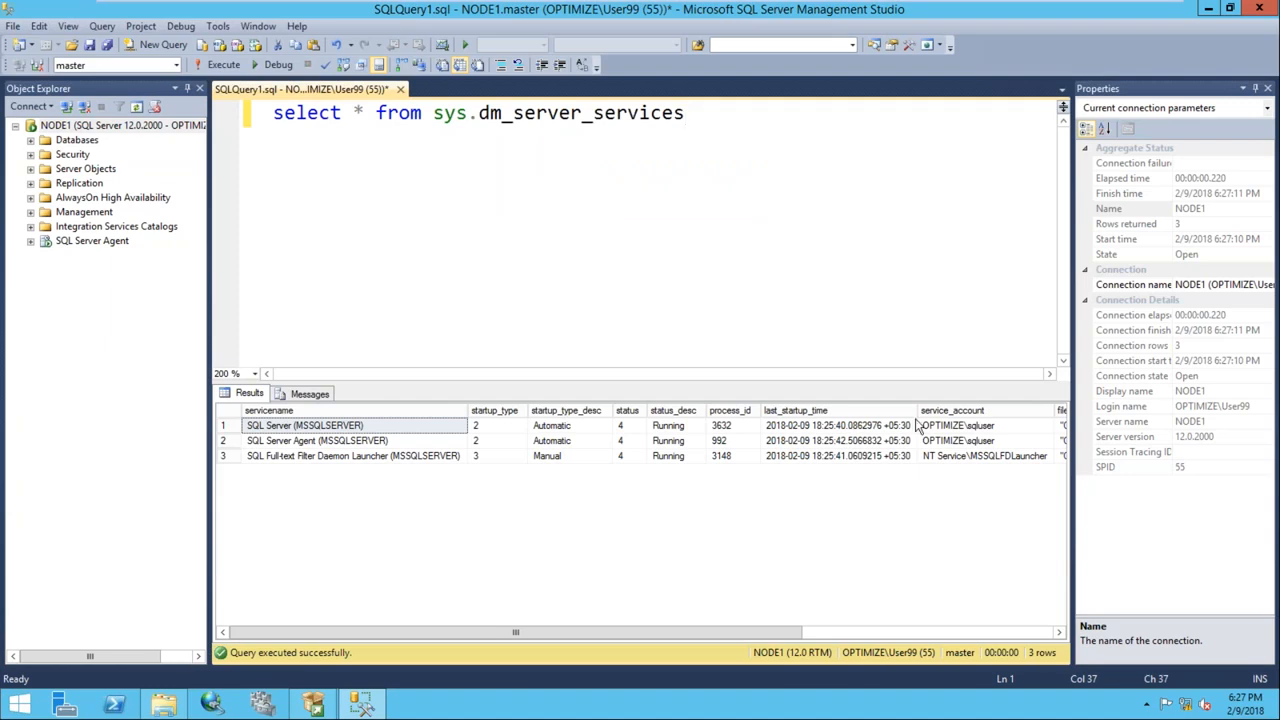
Compare the service_account values for the SQL Server, Agent and full-text launcher services
click(958, 428)
click(966, 442)
click(960, 427)
click(968, 443)
click(966, 428)
click(976, 456)
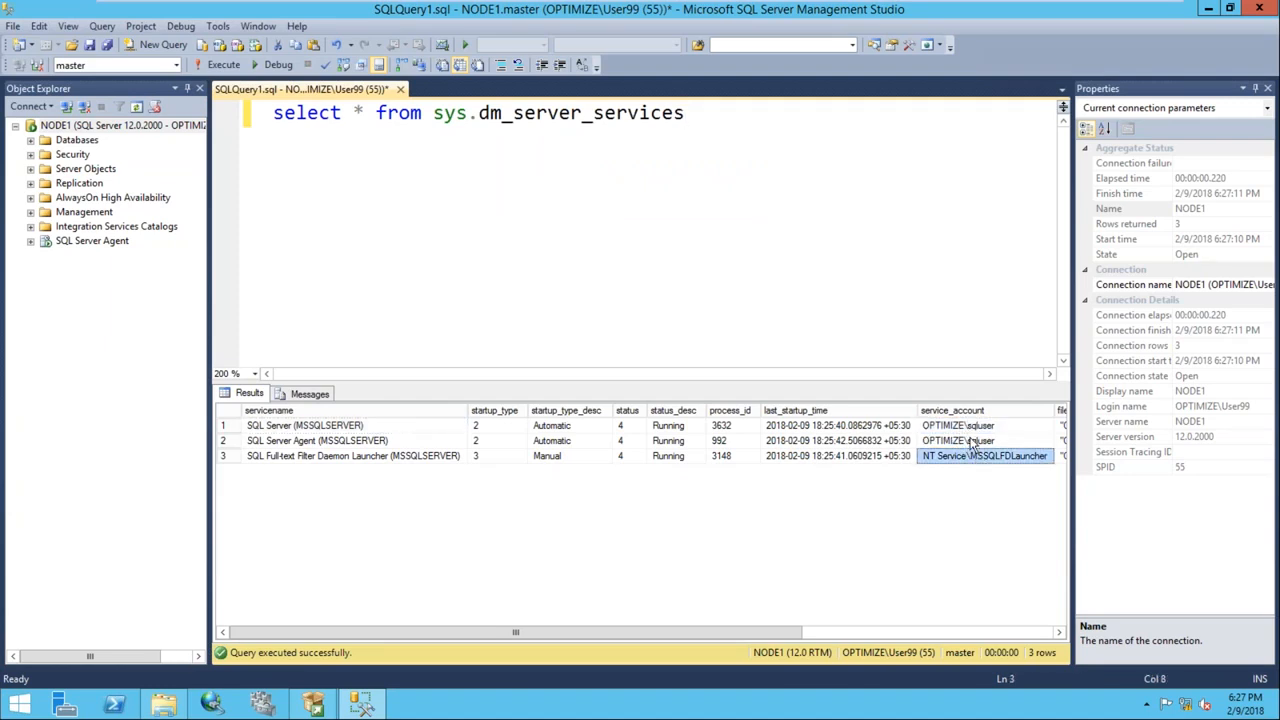
click(968, 428)
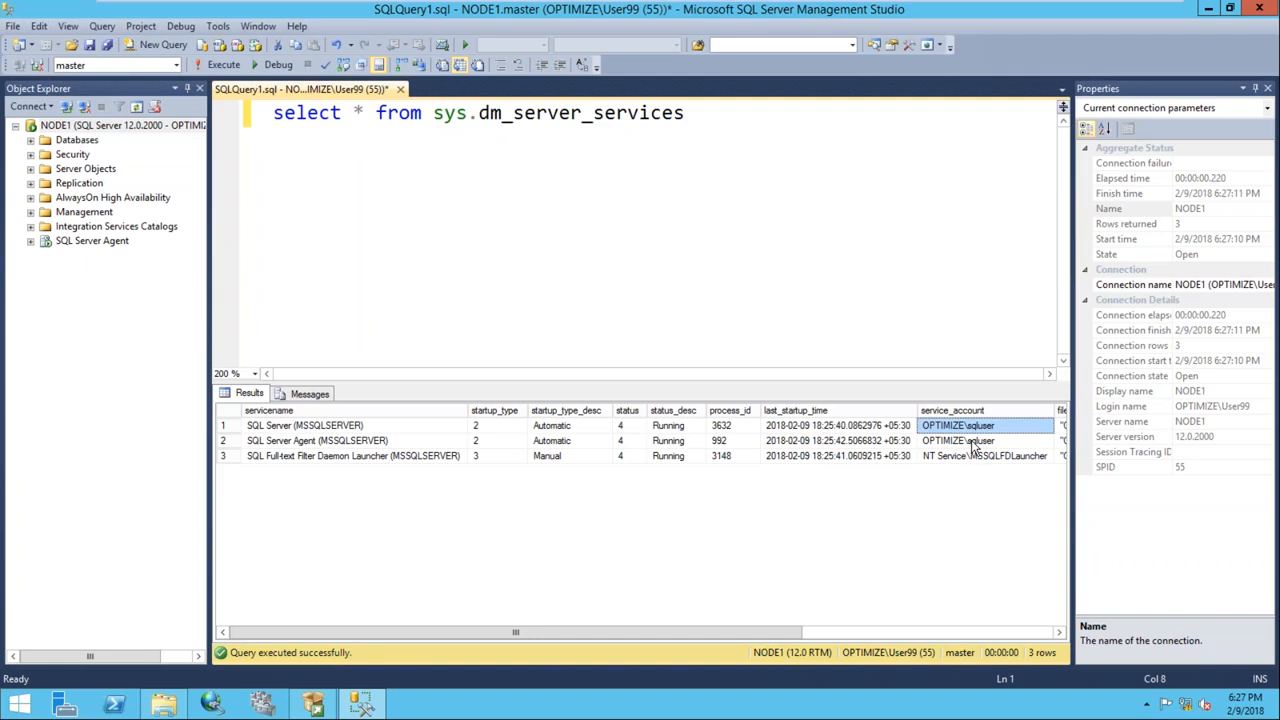
On Node2, continue past Install Rules and keep the default Setup Role
mouse_move(845, 10)
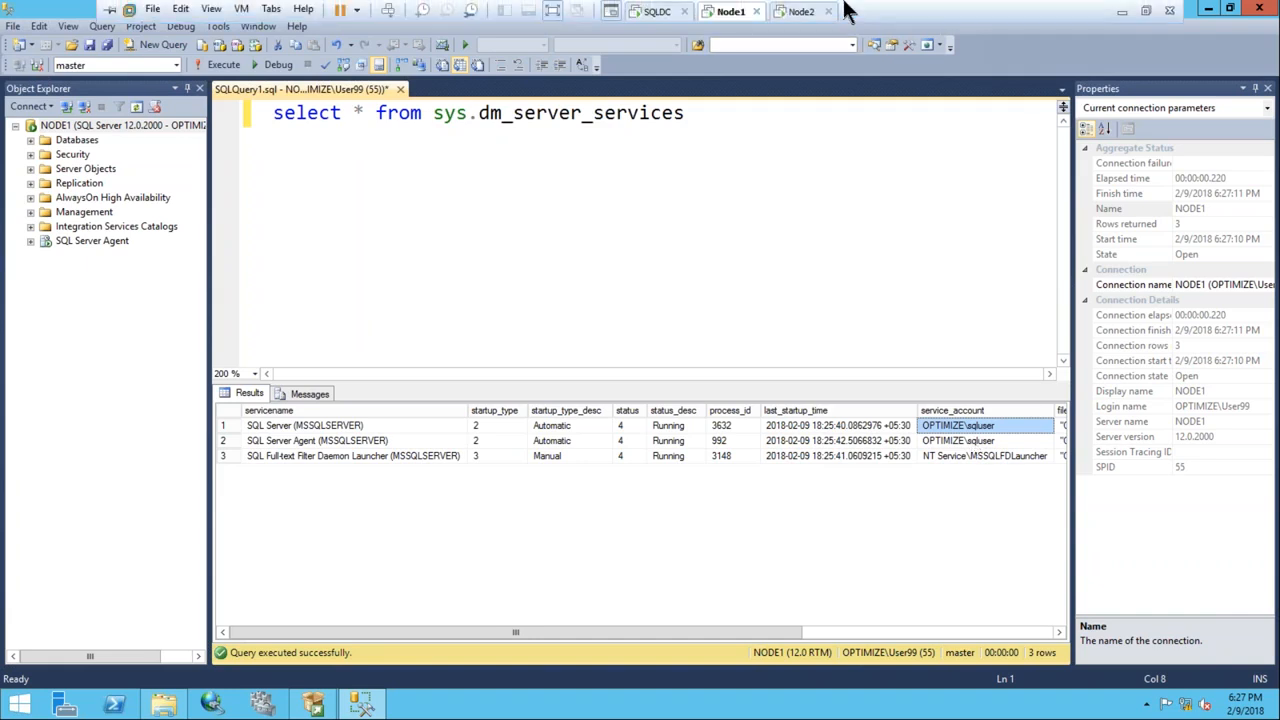
click(800, 12)
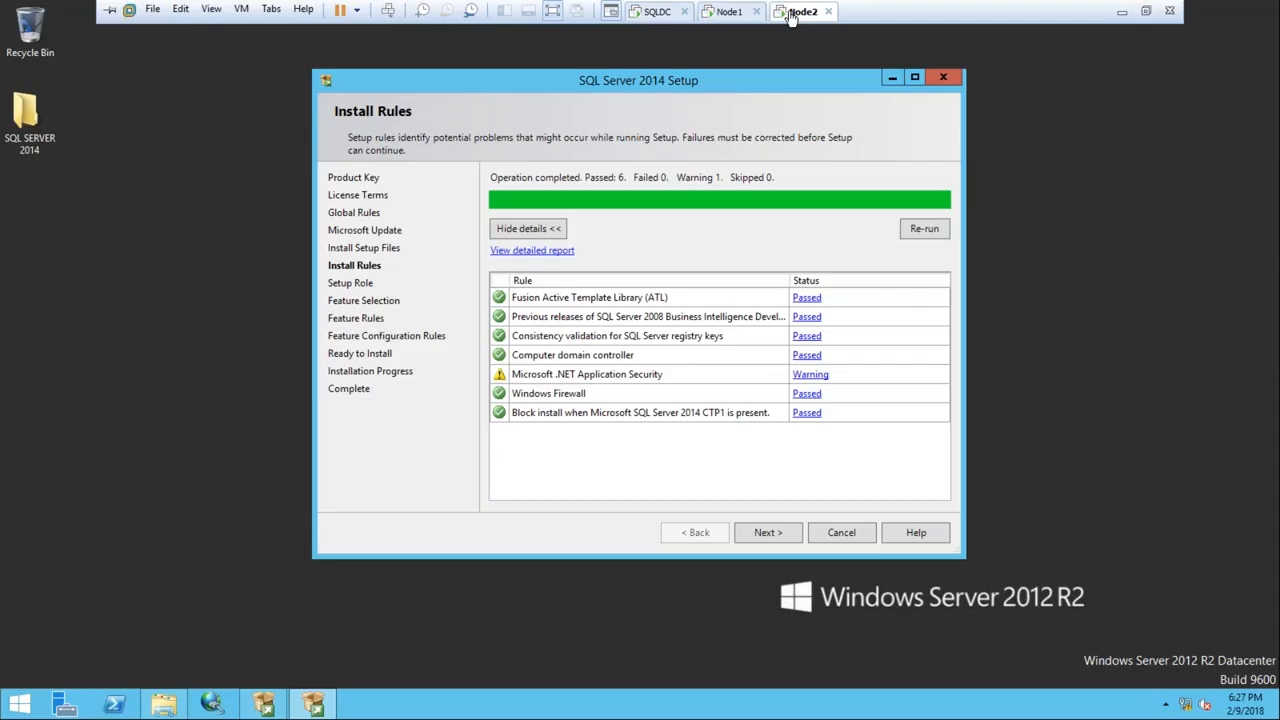
click(767, 534)
click(762, 536)
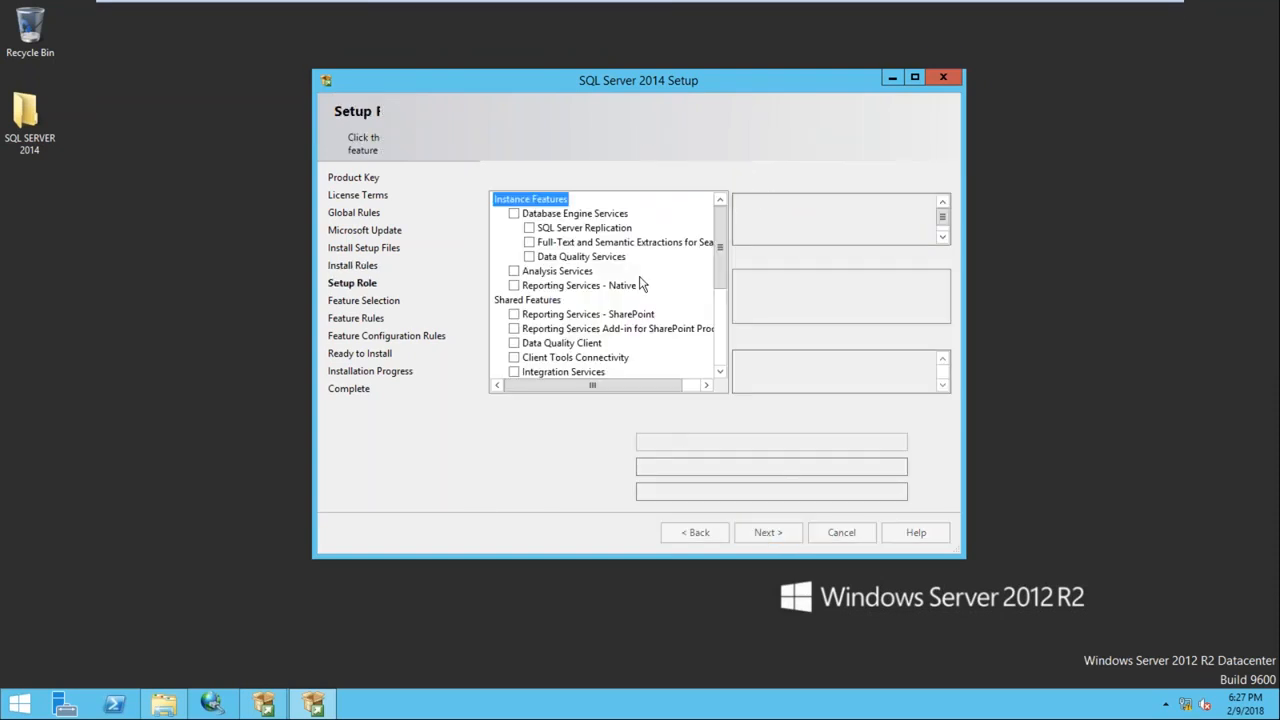
Select Database Engine, Replication, Full-Text, Data Quality, Integration Services and Management Tools, keeping the default instance
click(514, 214)
click(530, 229)
click(530, 243)
click(529, 257)
drag(720, 266, 728, 340)
click(514, 271)
click(514, 271)
click(768, 533)
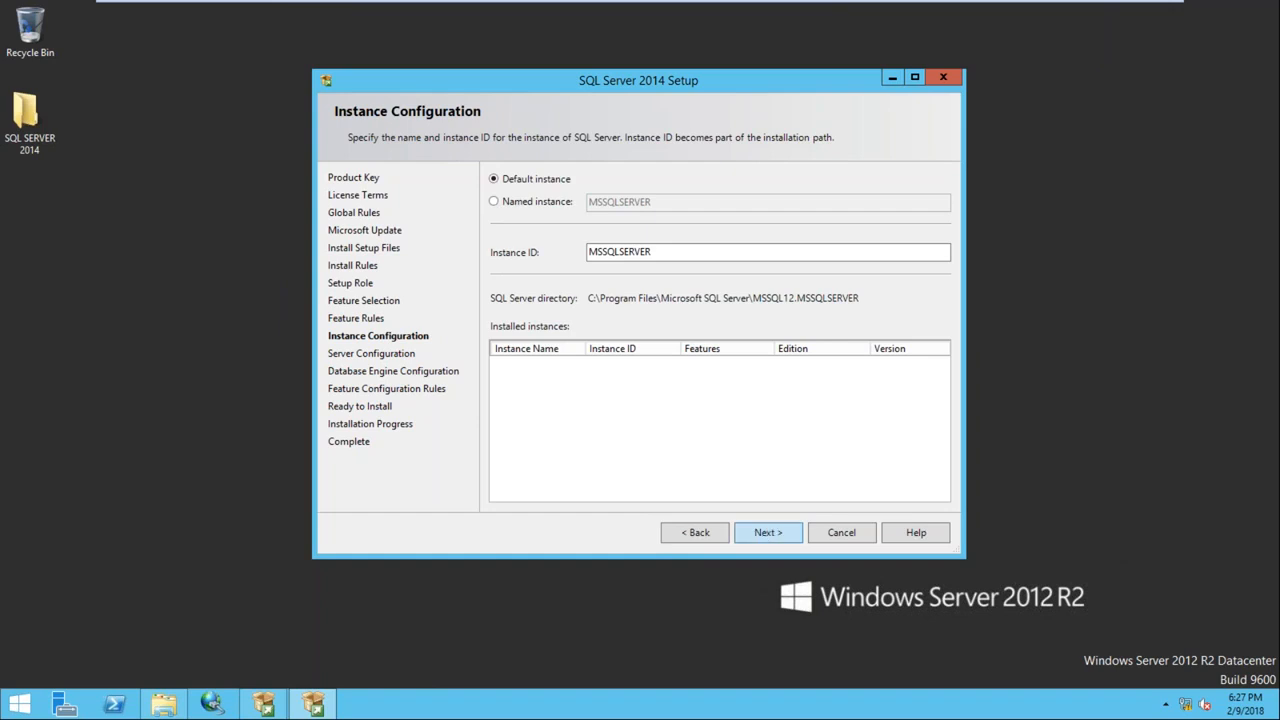
click(768, 532)
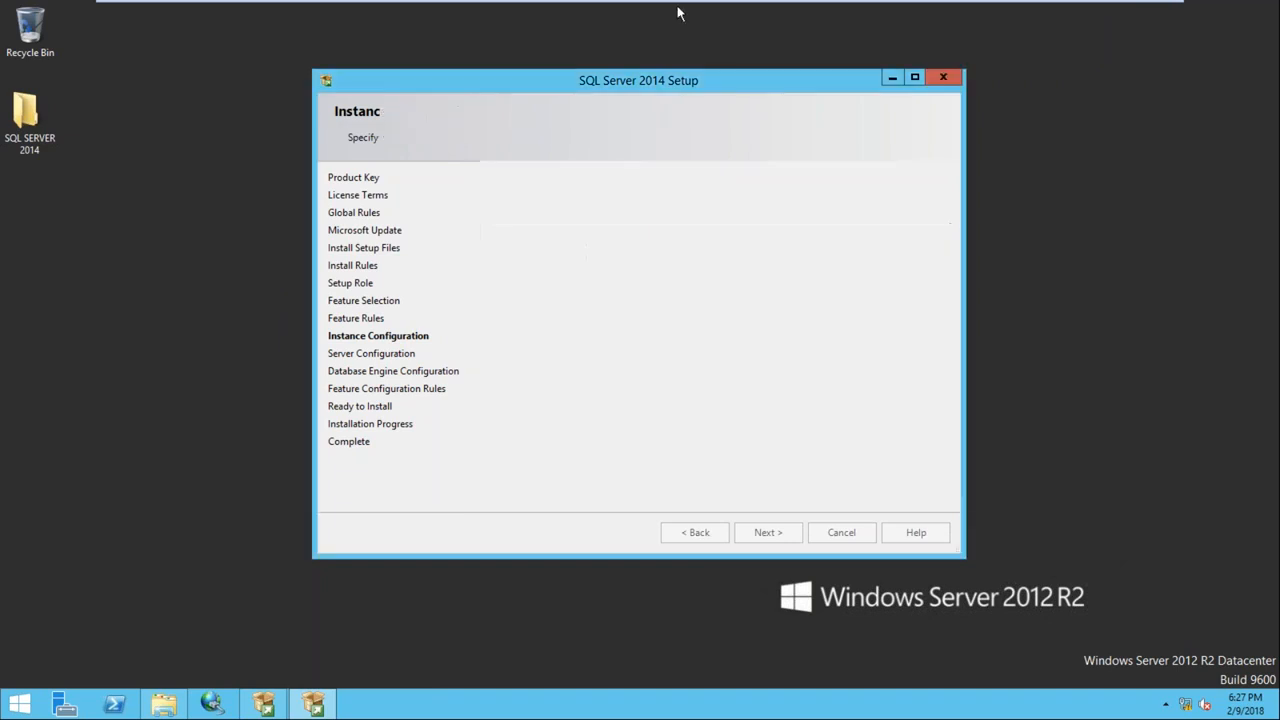
Set the SQL Server Agent to run as the domain sqluser account with its password
click(780, 246)
click(773, 244)
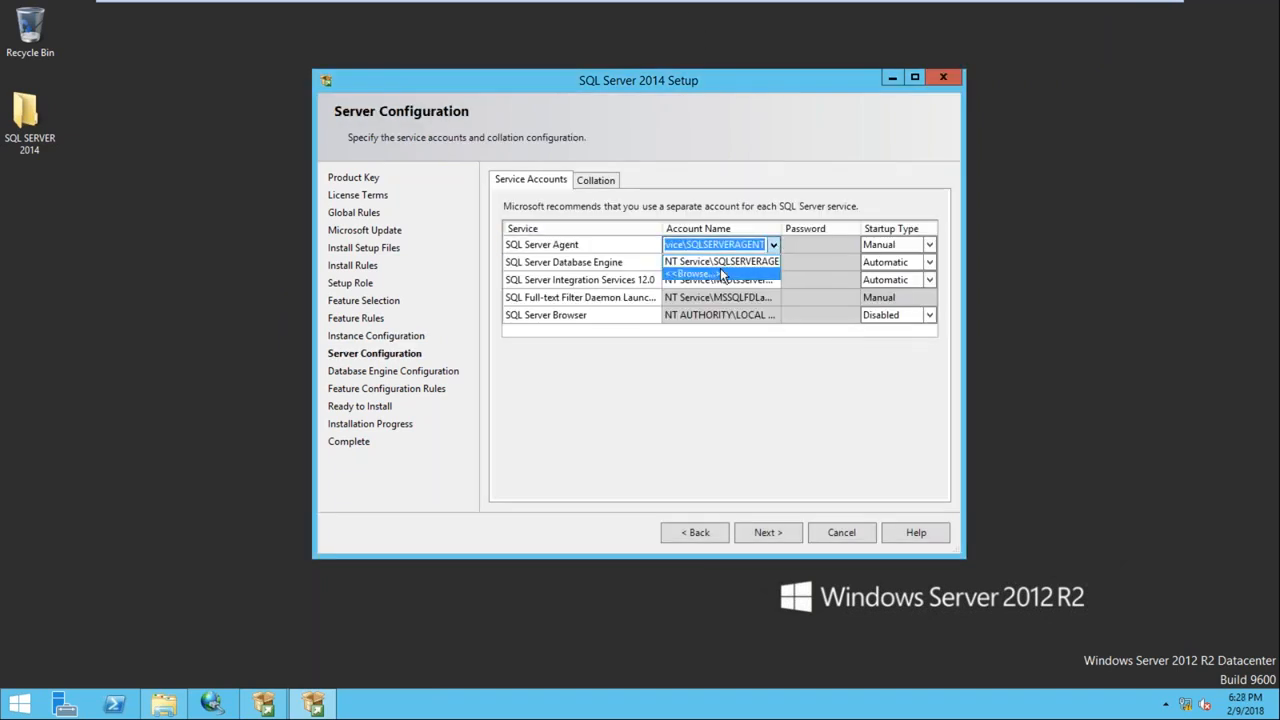
click(715, 270)
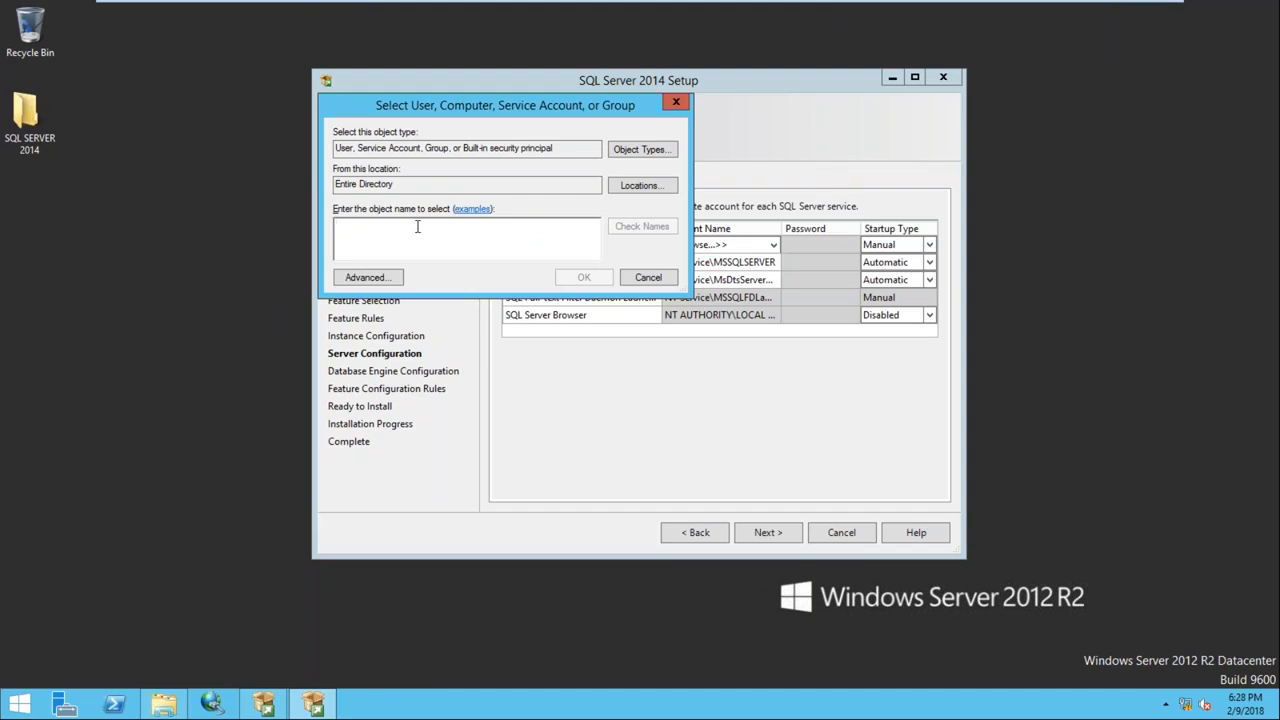
text(sqluser)
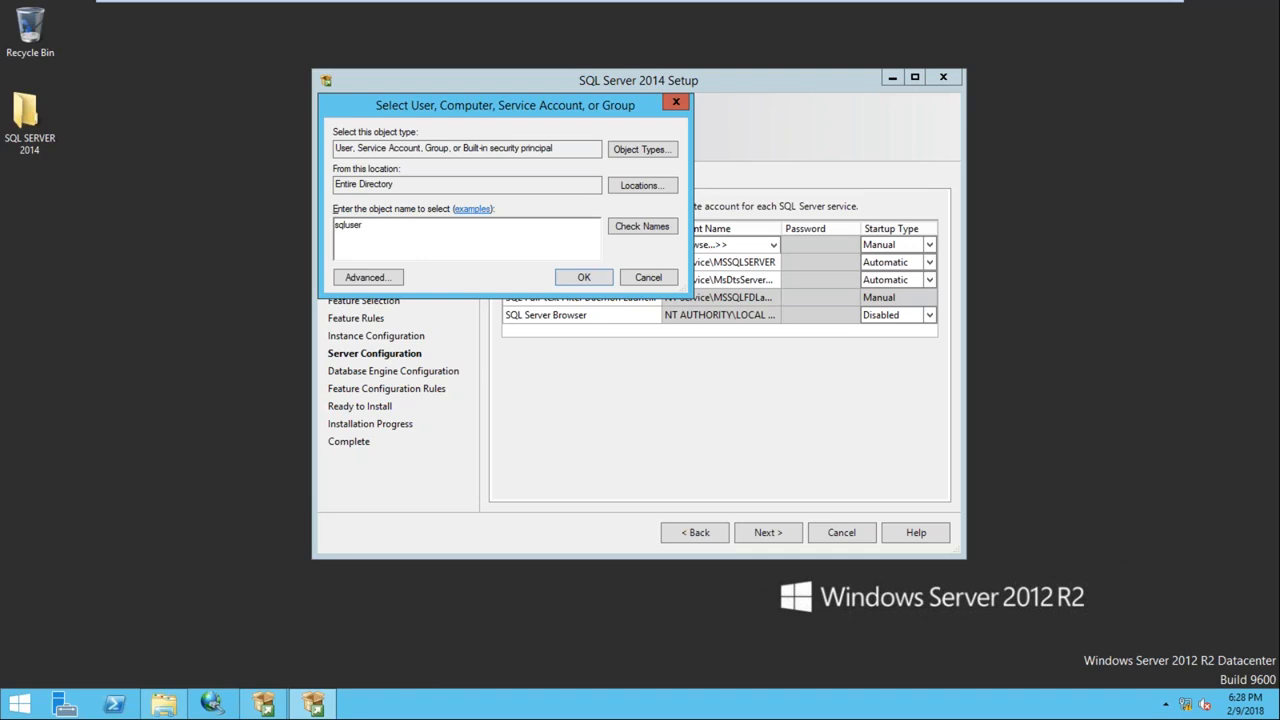
key(alt+c)
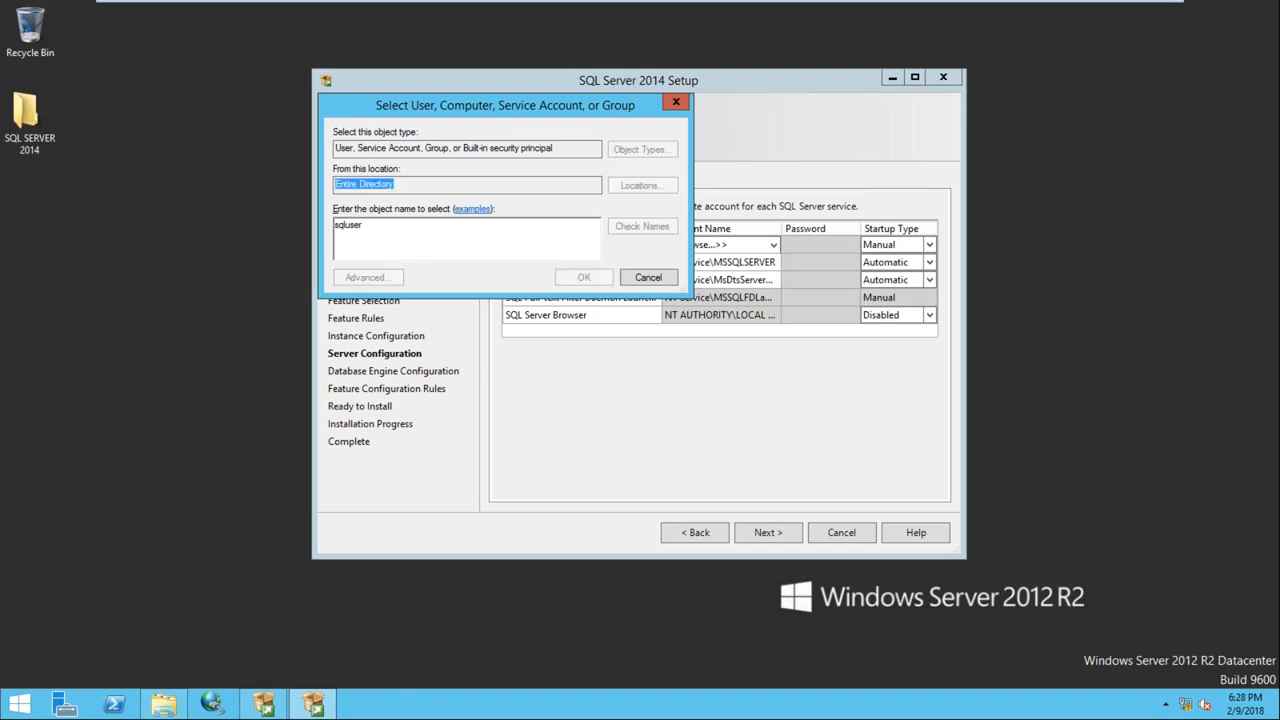
click(583, 278)
click(832, 245)
text(password)
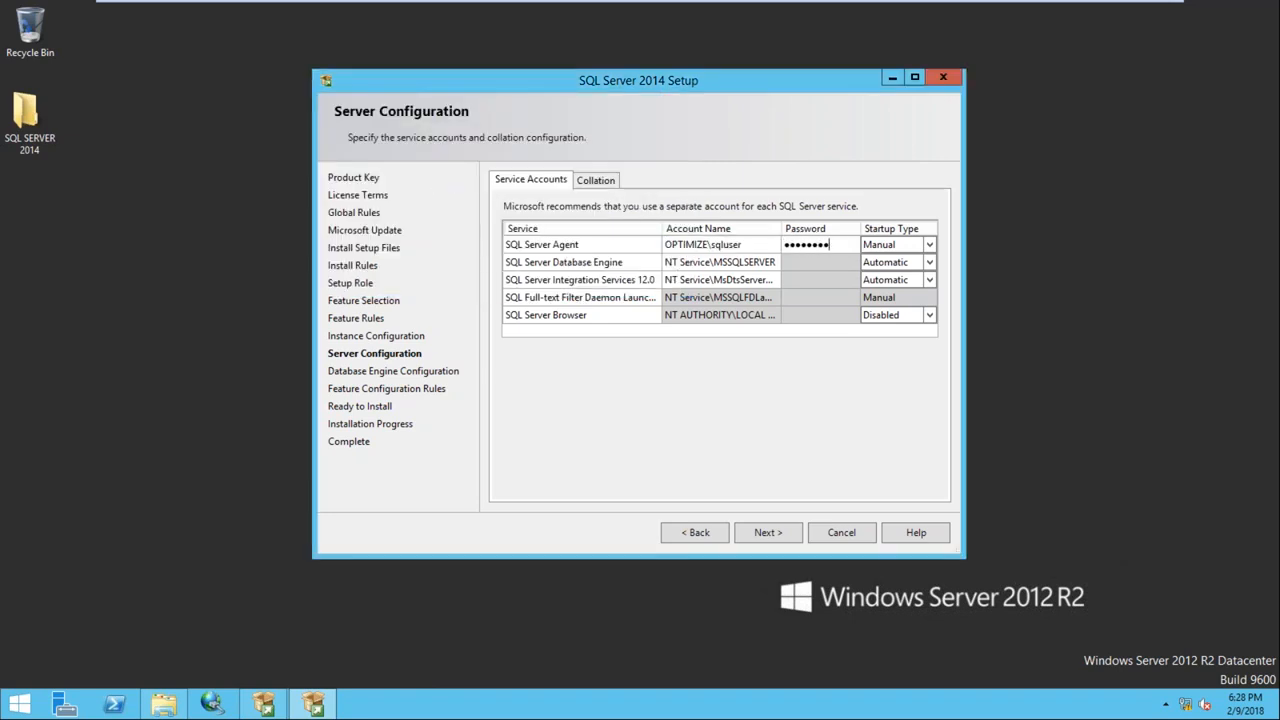
Set the Database Engine to run as the domain sqluser account with its password
click(774, 262)
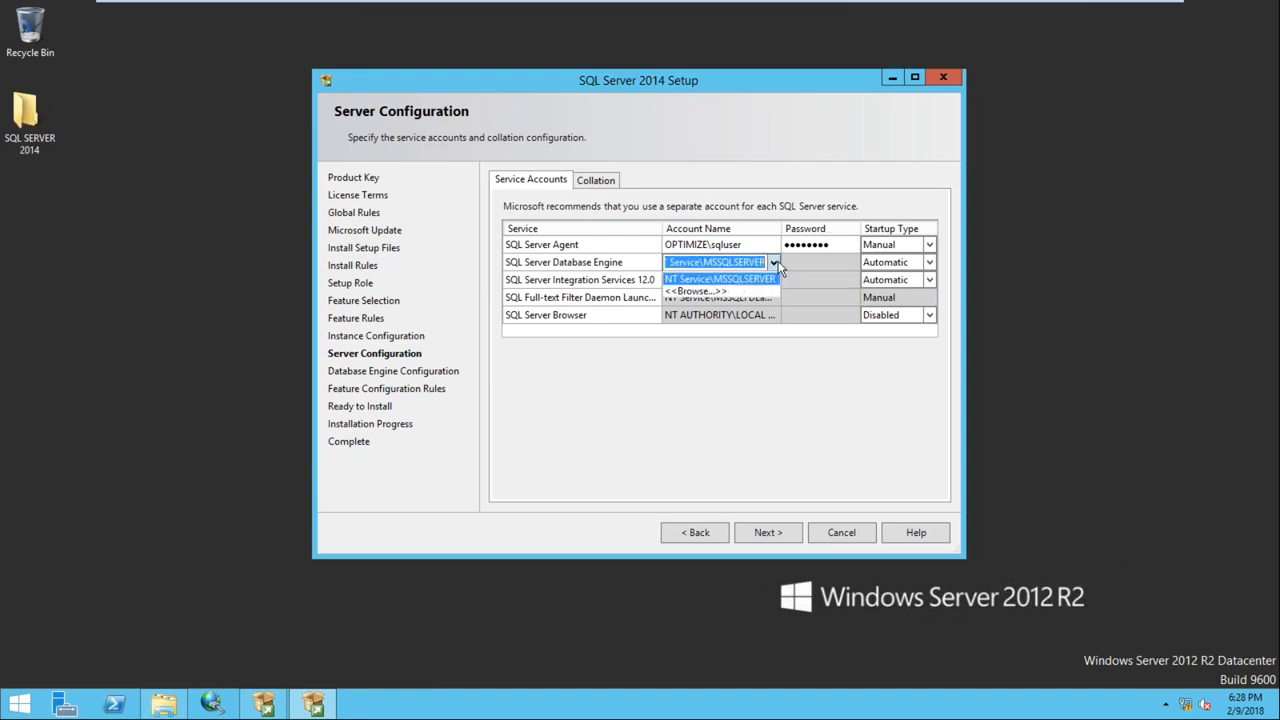
click(708, 290)
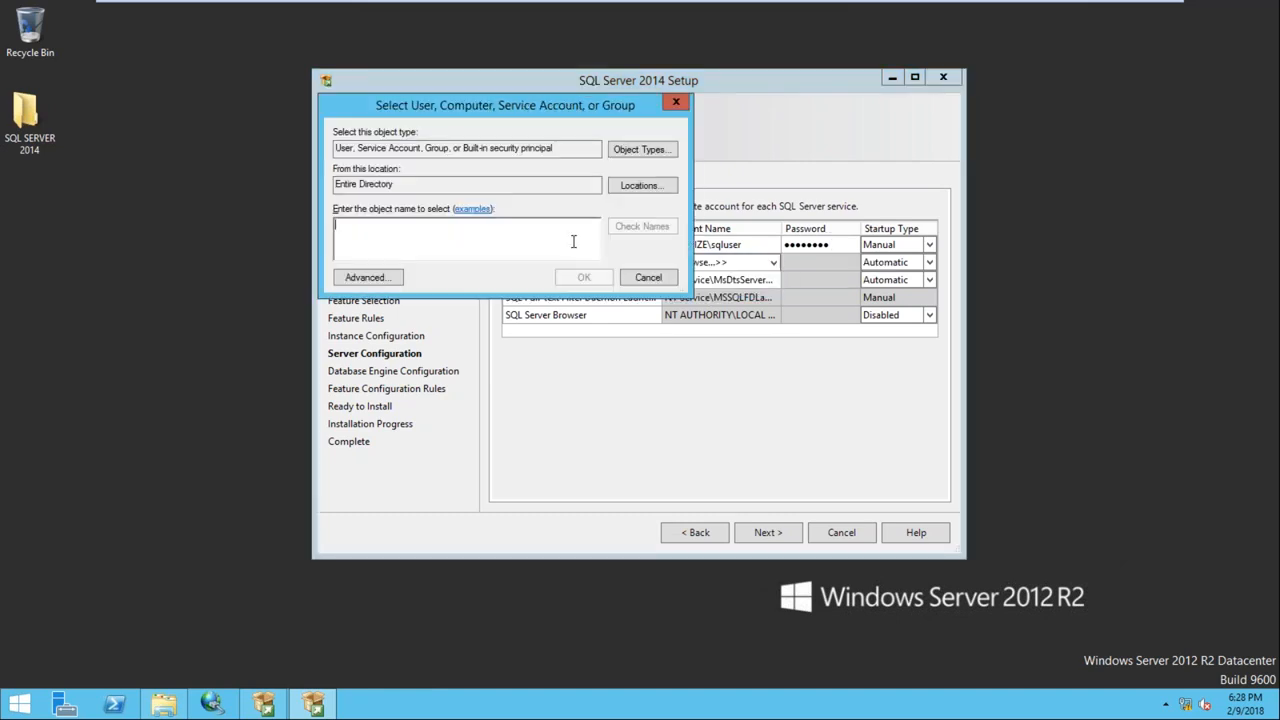
text(sqluser)
key(ctrl+k)
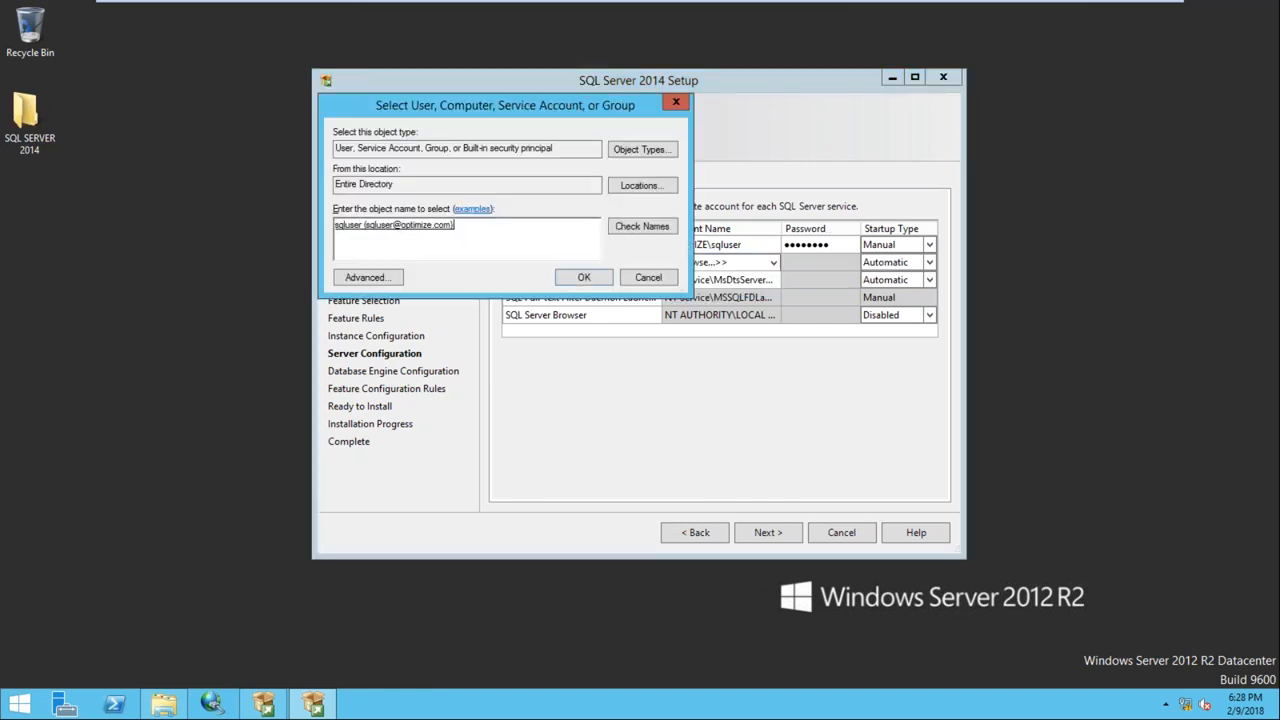
click(583, 277)
click(806, 263)
text(P@ssw0rd)
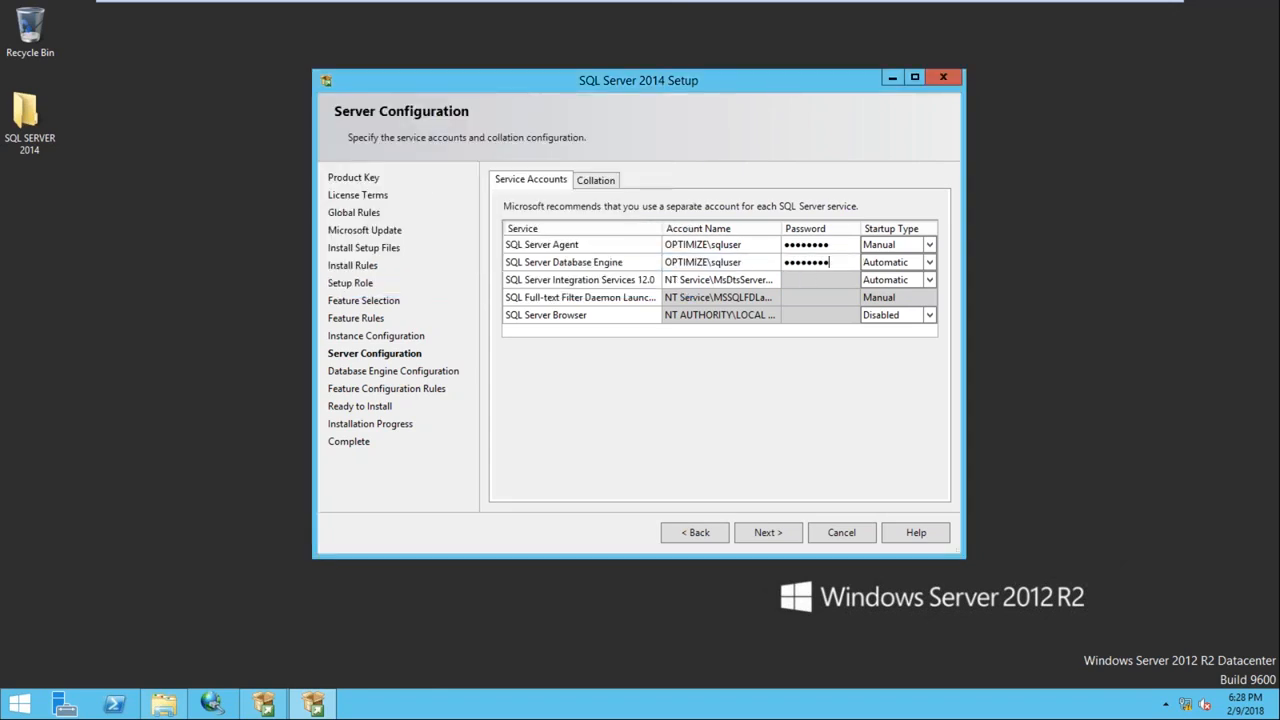
Change the SQL Server Agent startup type to Automatic
click(929, 246)
click(929, 247)
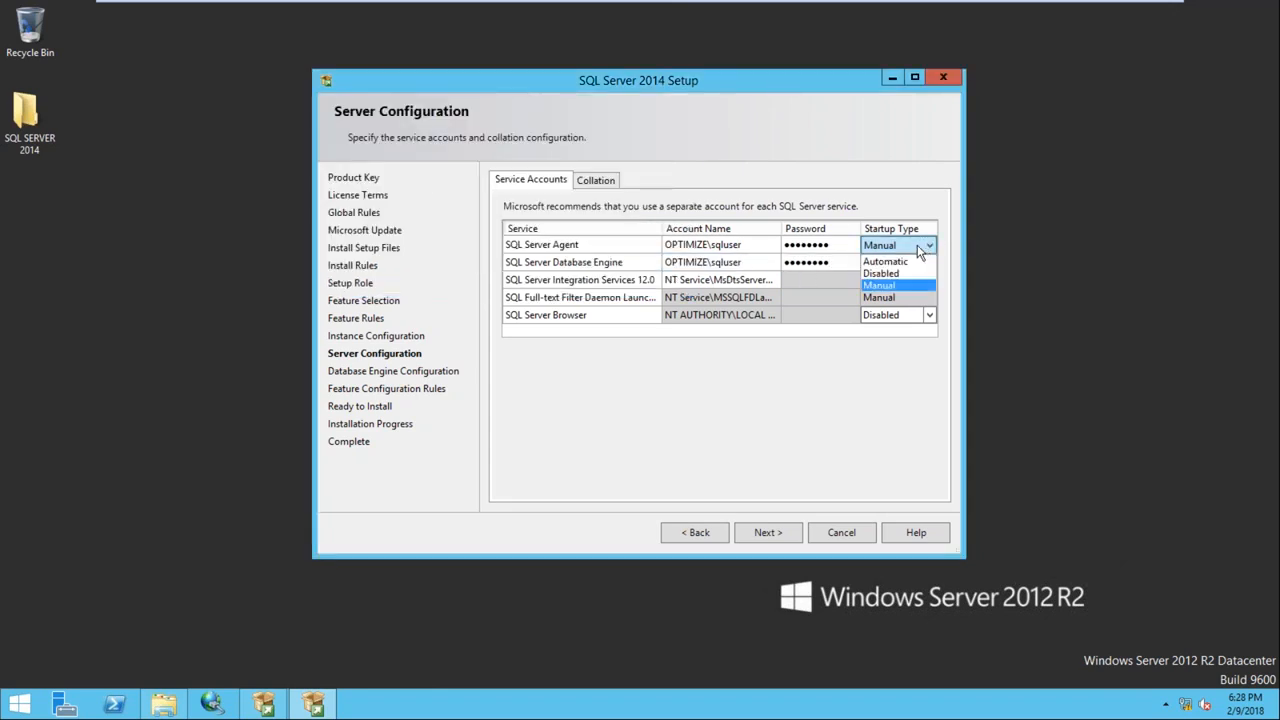
click(875, 263)
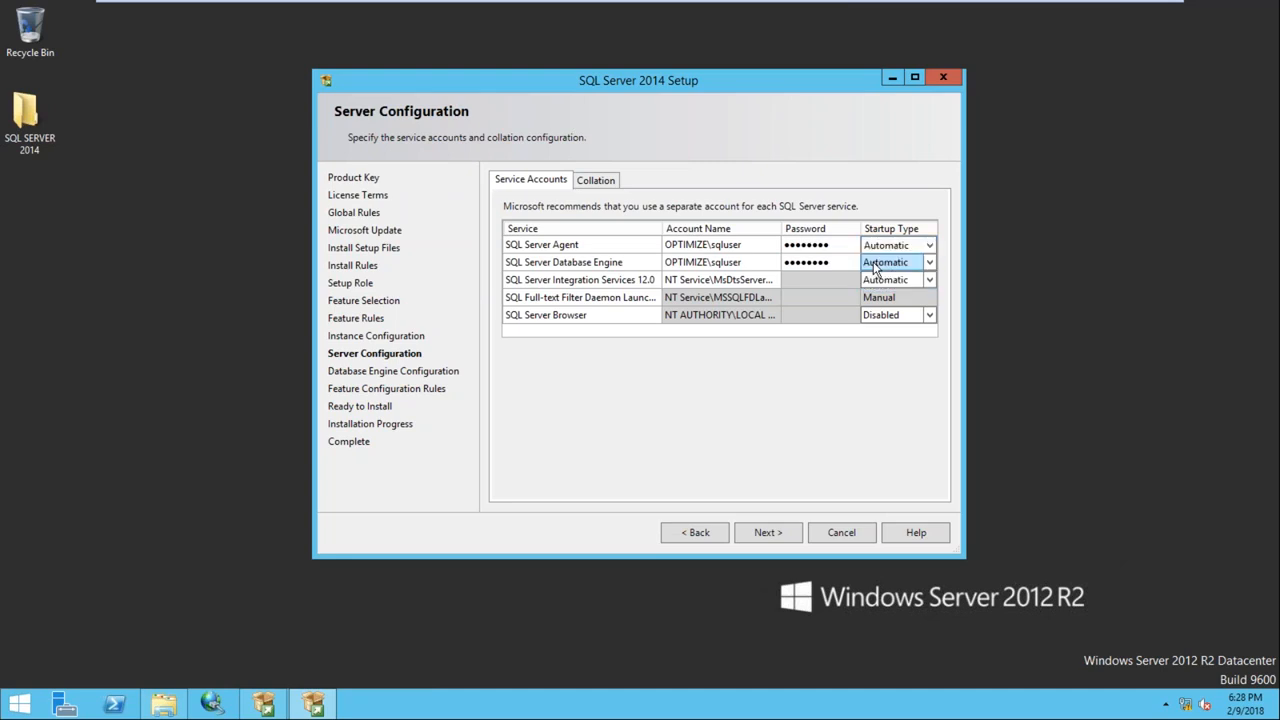
Add the current user as SQL administrator, enable Mixed Mode with an sa password, and continue
click(765, 532)
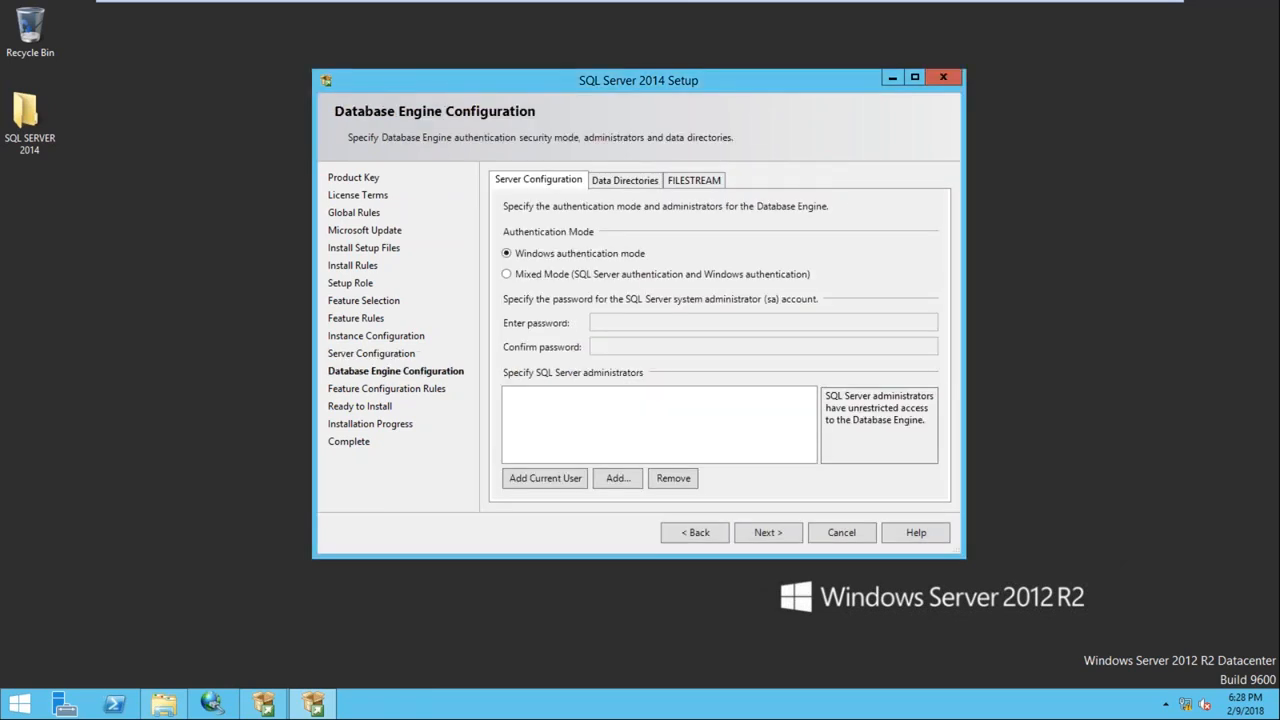
click(558, 488)
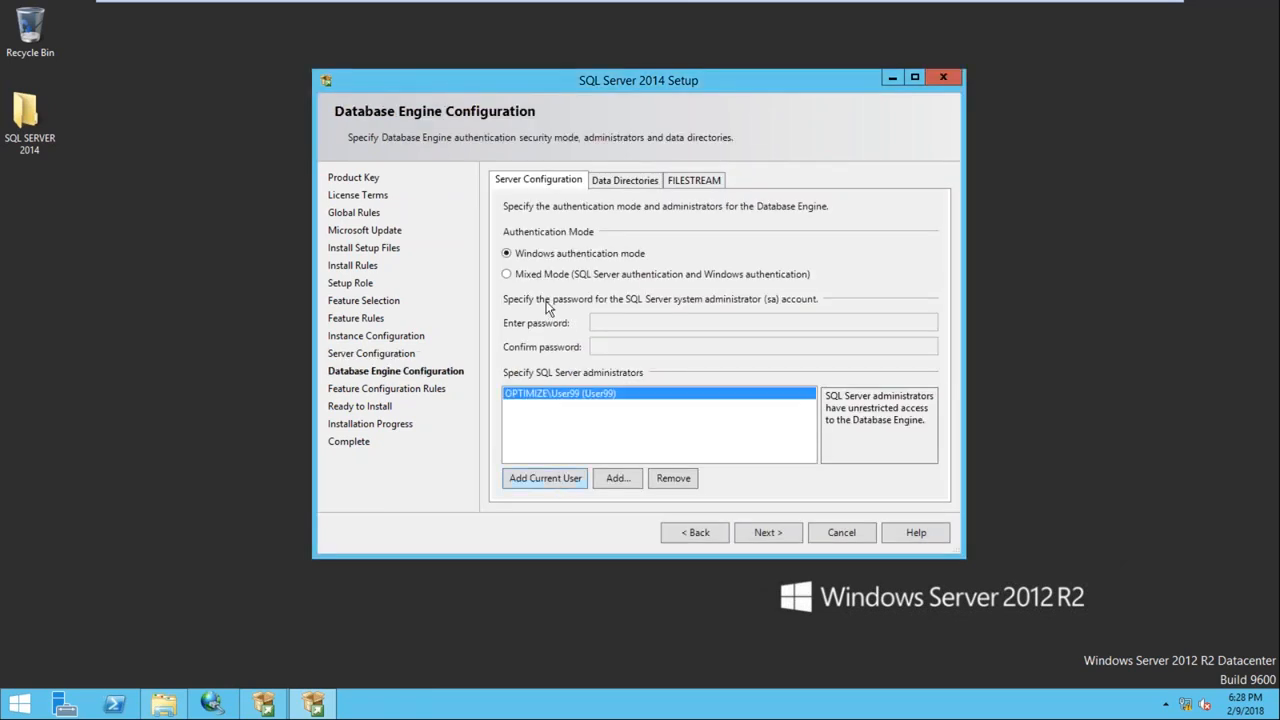
click(529, 278)
click(614, 321)
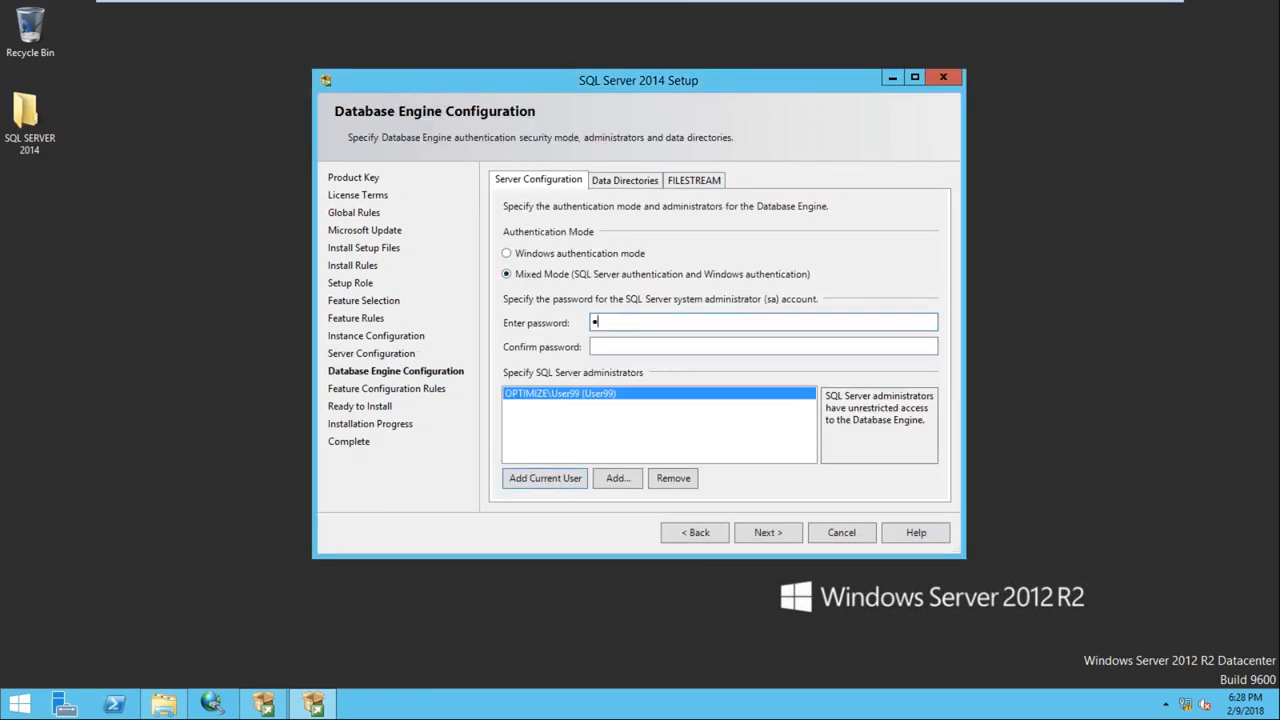
key(Tab)
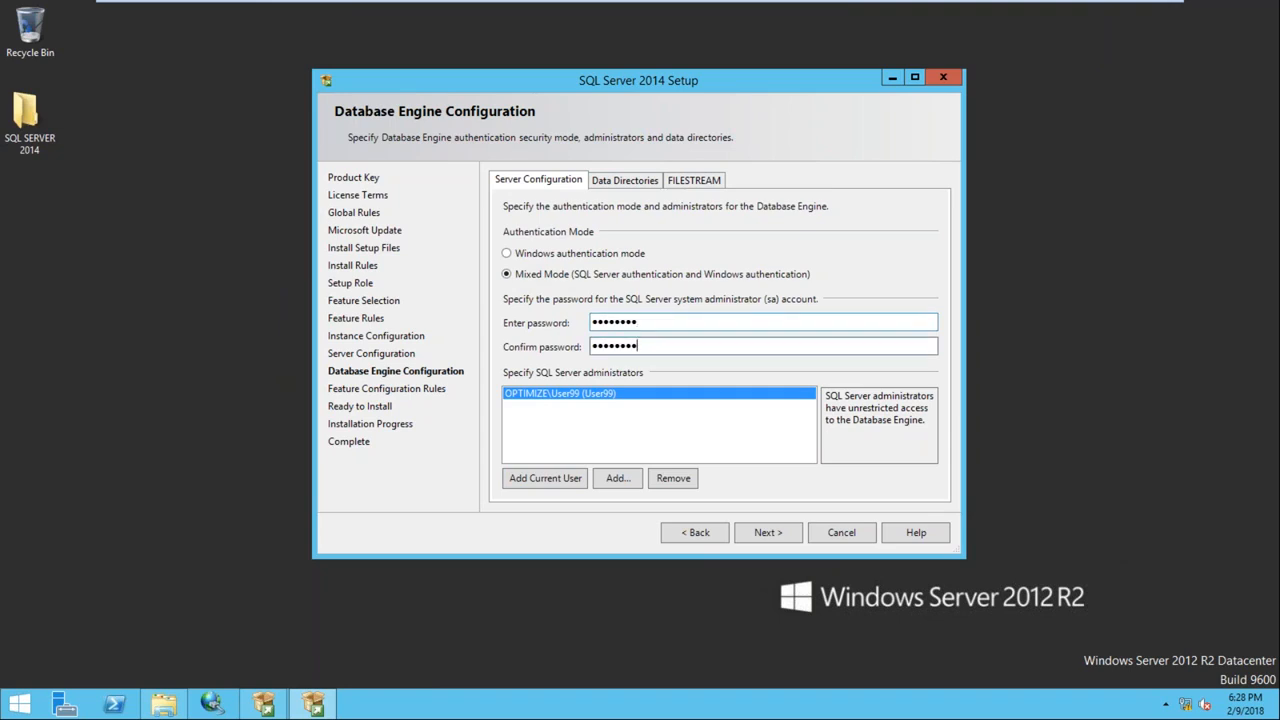
click(762, 536)
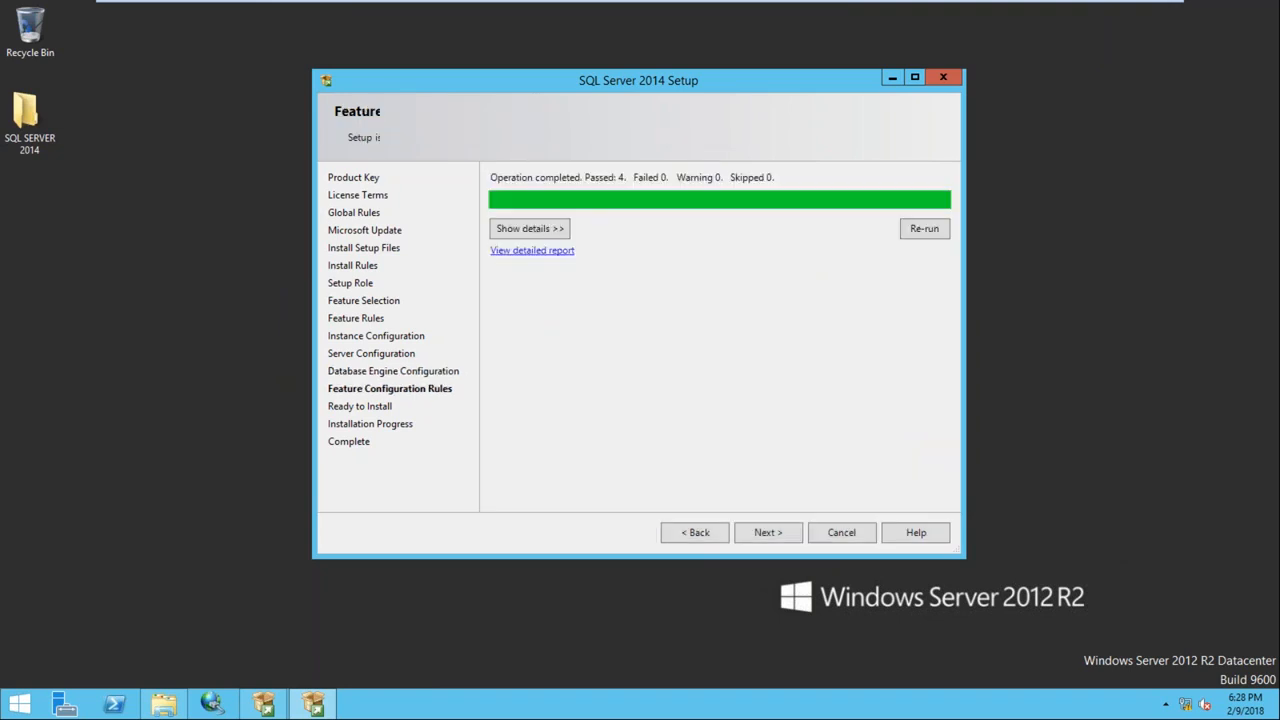
Start the Node2 SQL Server installation and minimise the VM to show the host desktop
click(766, 536)
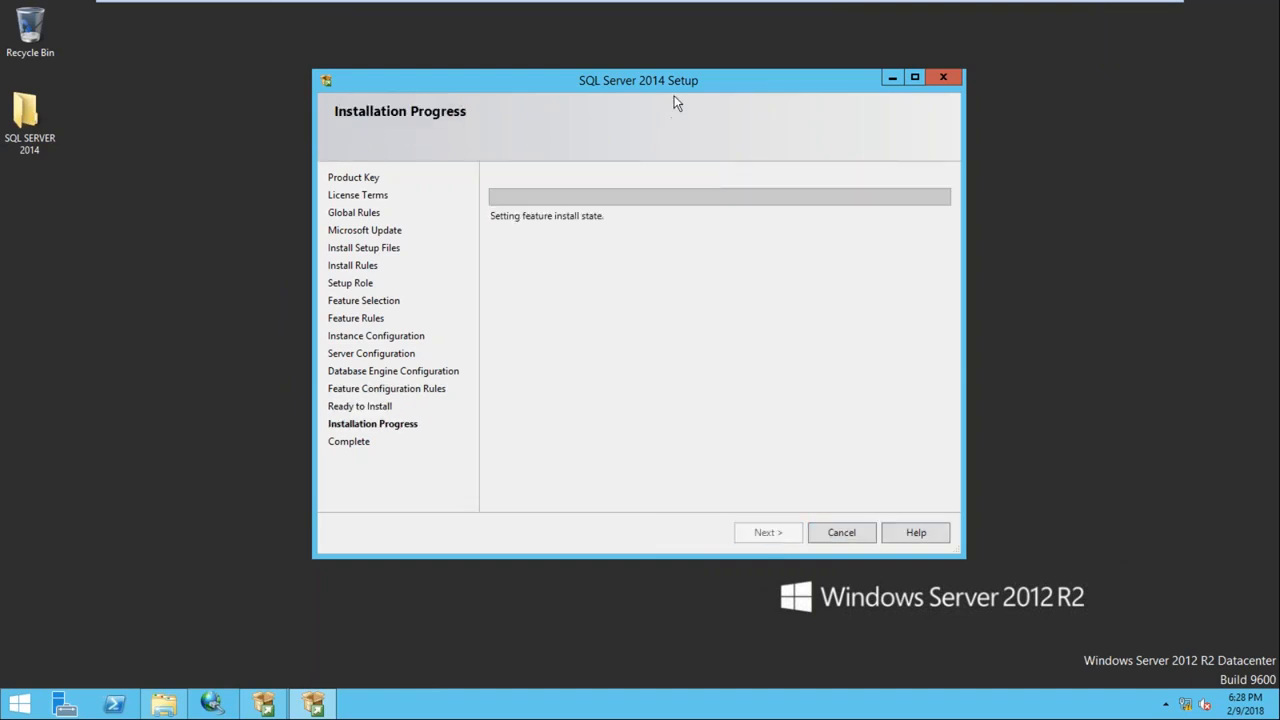
drag(676, 87, 656, 73)
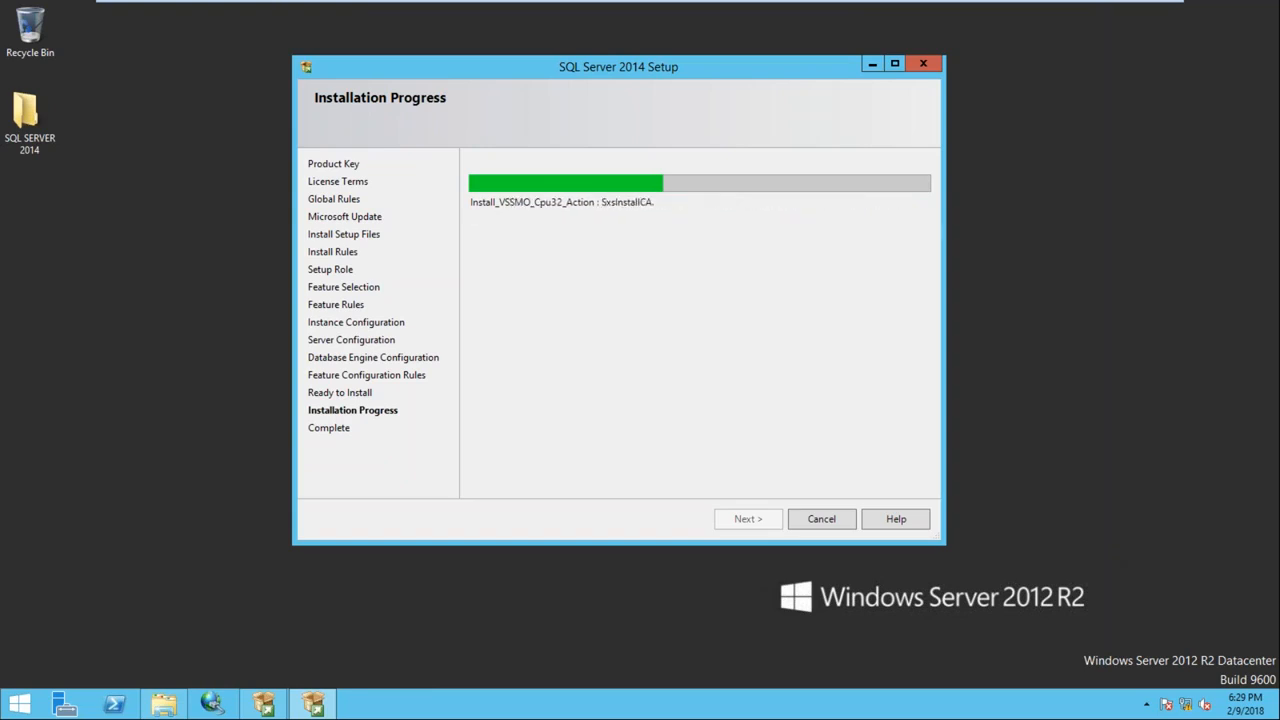
mouse_move(960, 6)
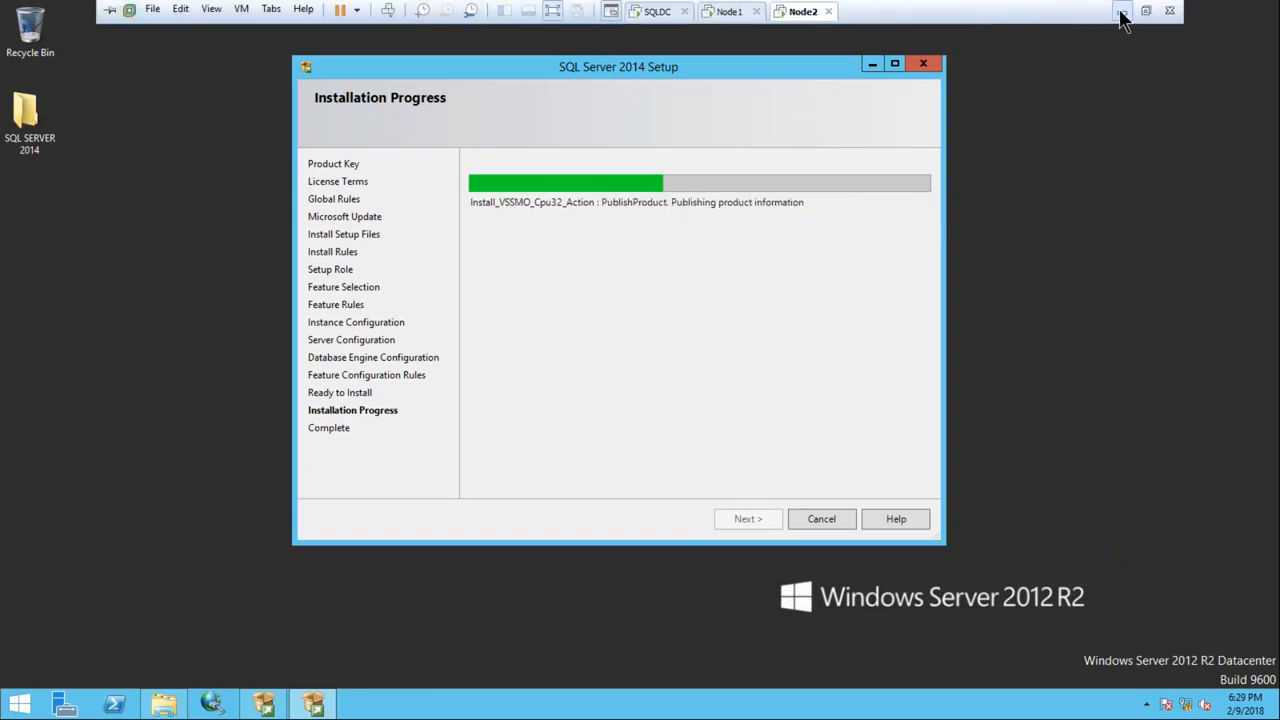
click(1121, 12)
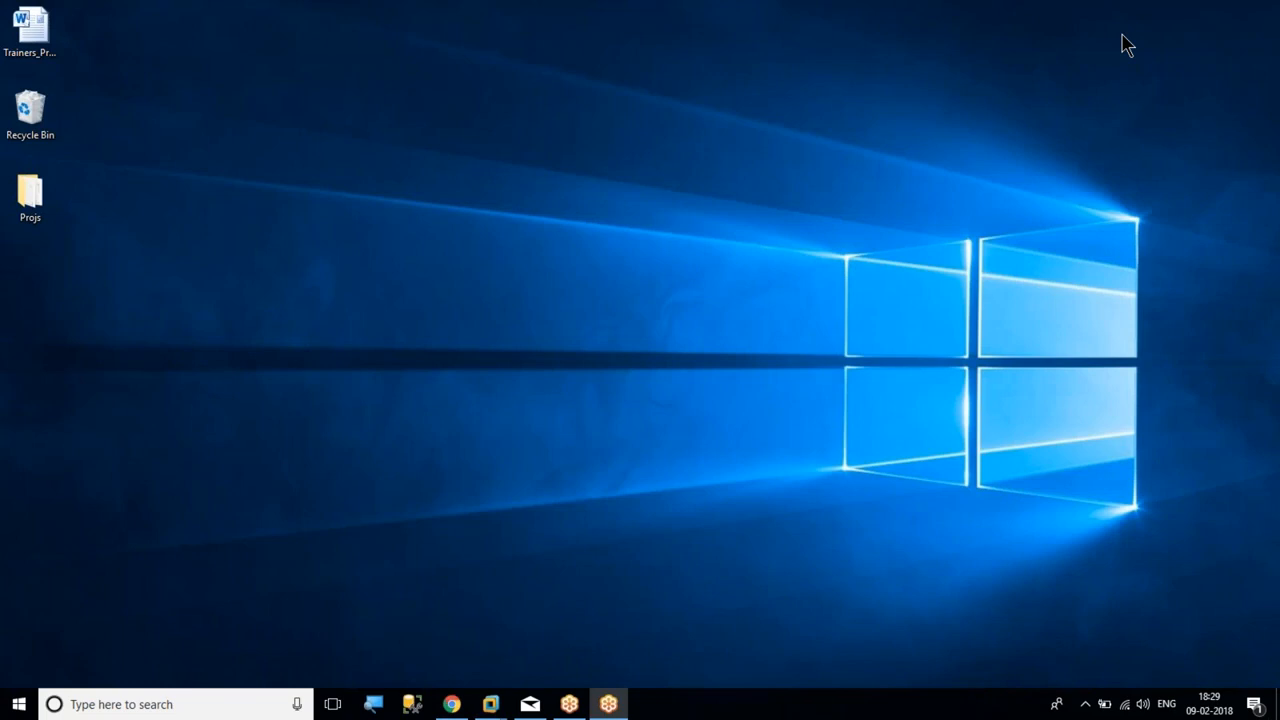
click(1099, 276)
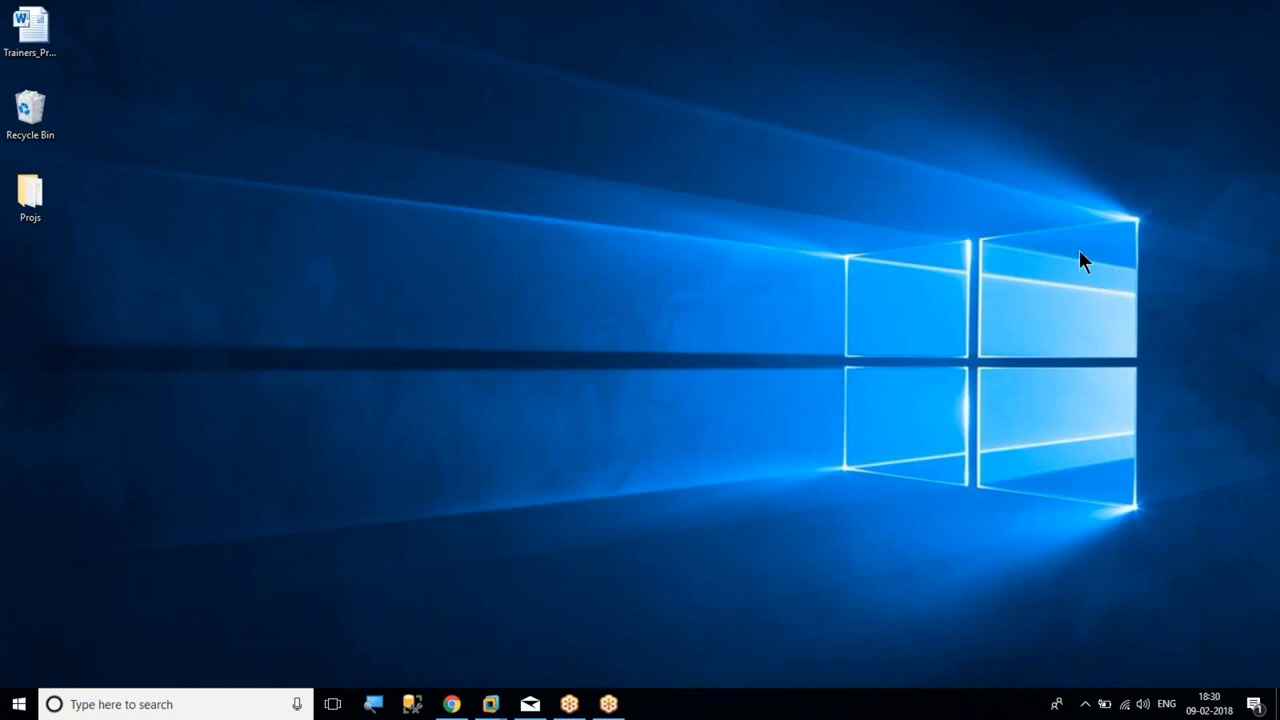
click(1083, 250)
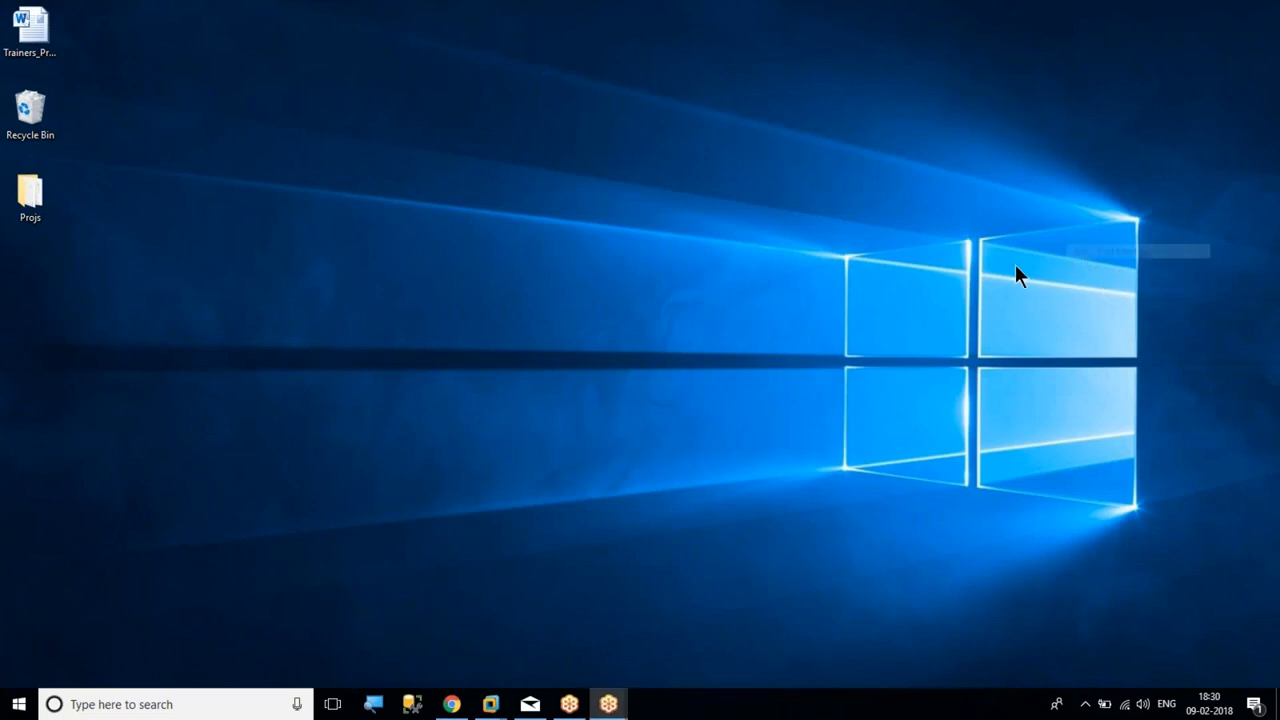